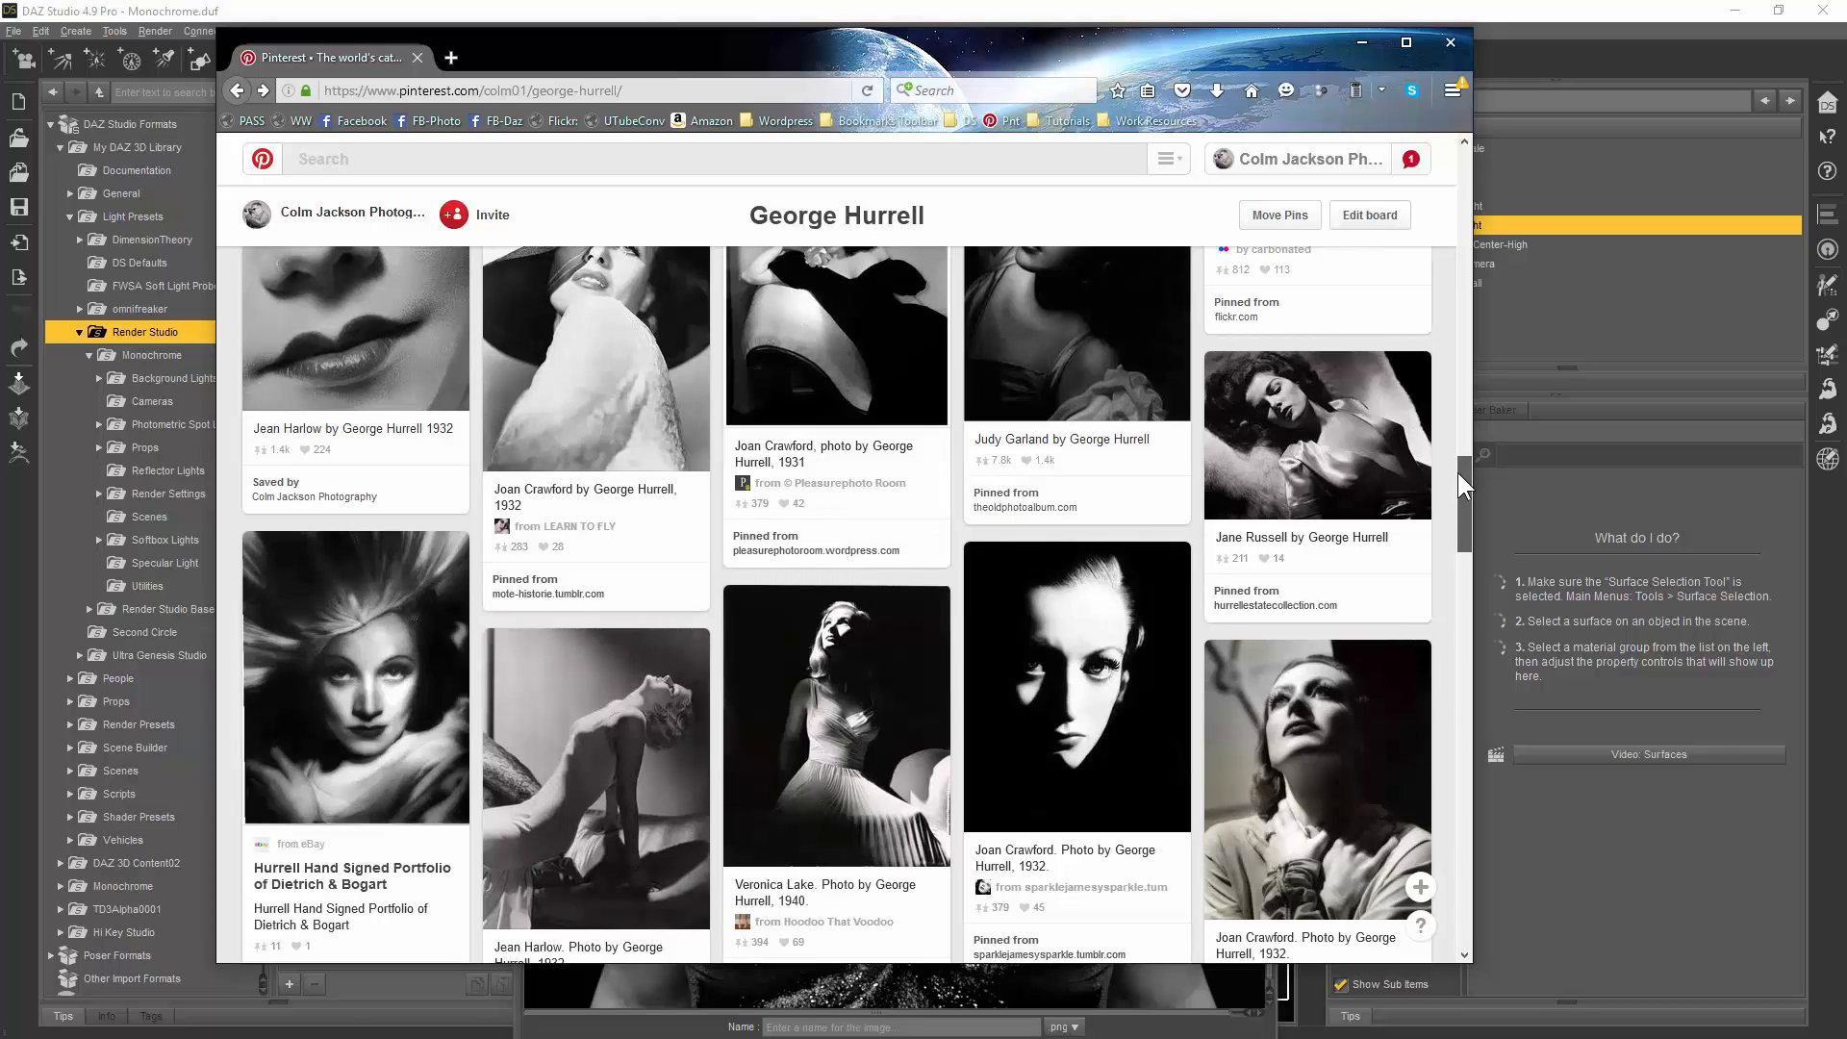
# Step: Look through the George Hurrell reference photos, view the finished black-and-white portrait render, and move its window out of the way
pyautogui.moveTo(1458, 471); pyautogui.dragTo(1452, 591)
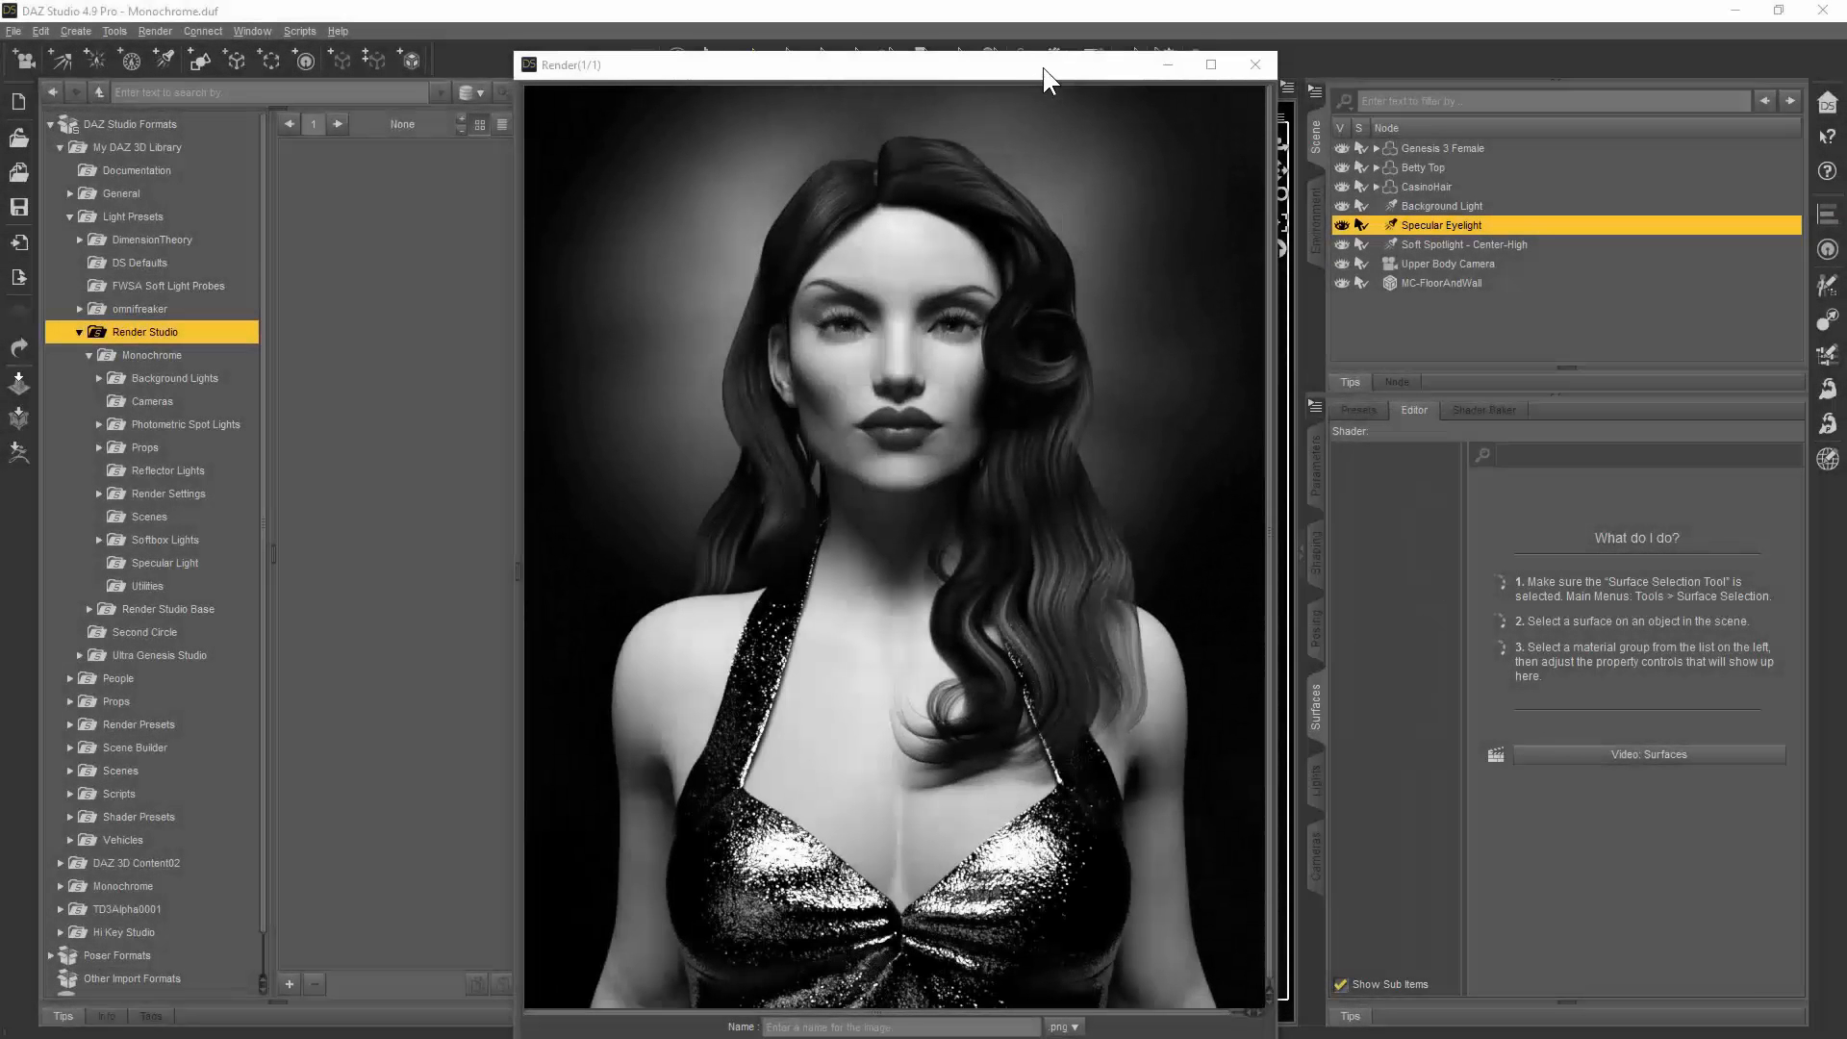
pyautogui.moveTo(1043, 68)
pyautogui.mouseDown()
pyautogui.moveTo(1008, 89)
pyautogui.moveTo(1029, 62)
pyautogui.mouseUp()
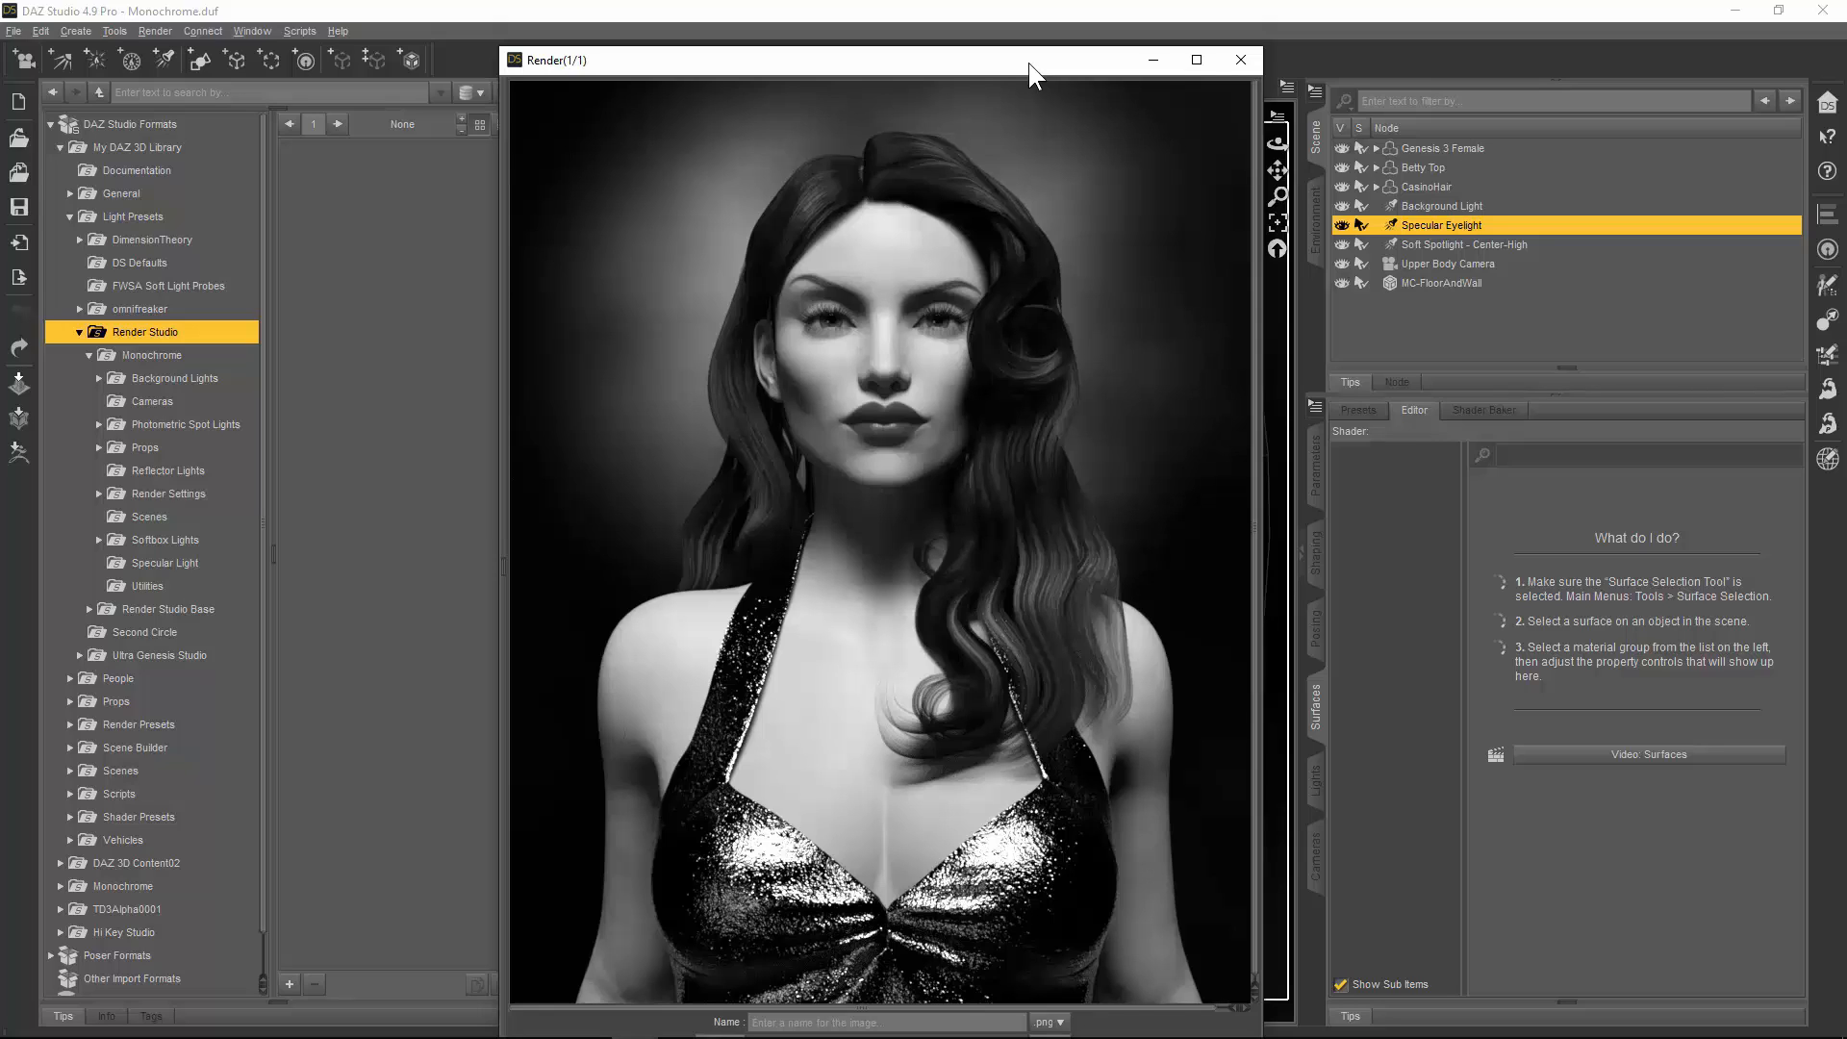
pyautogui.moveTo(1029, 64); pyautogui.dragTo(1033, 63)
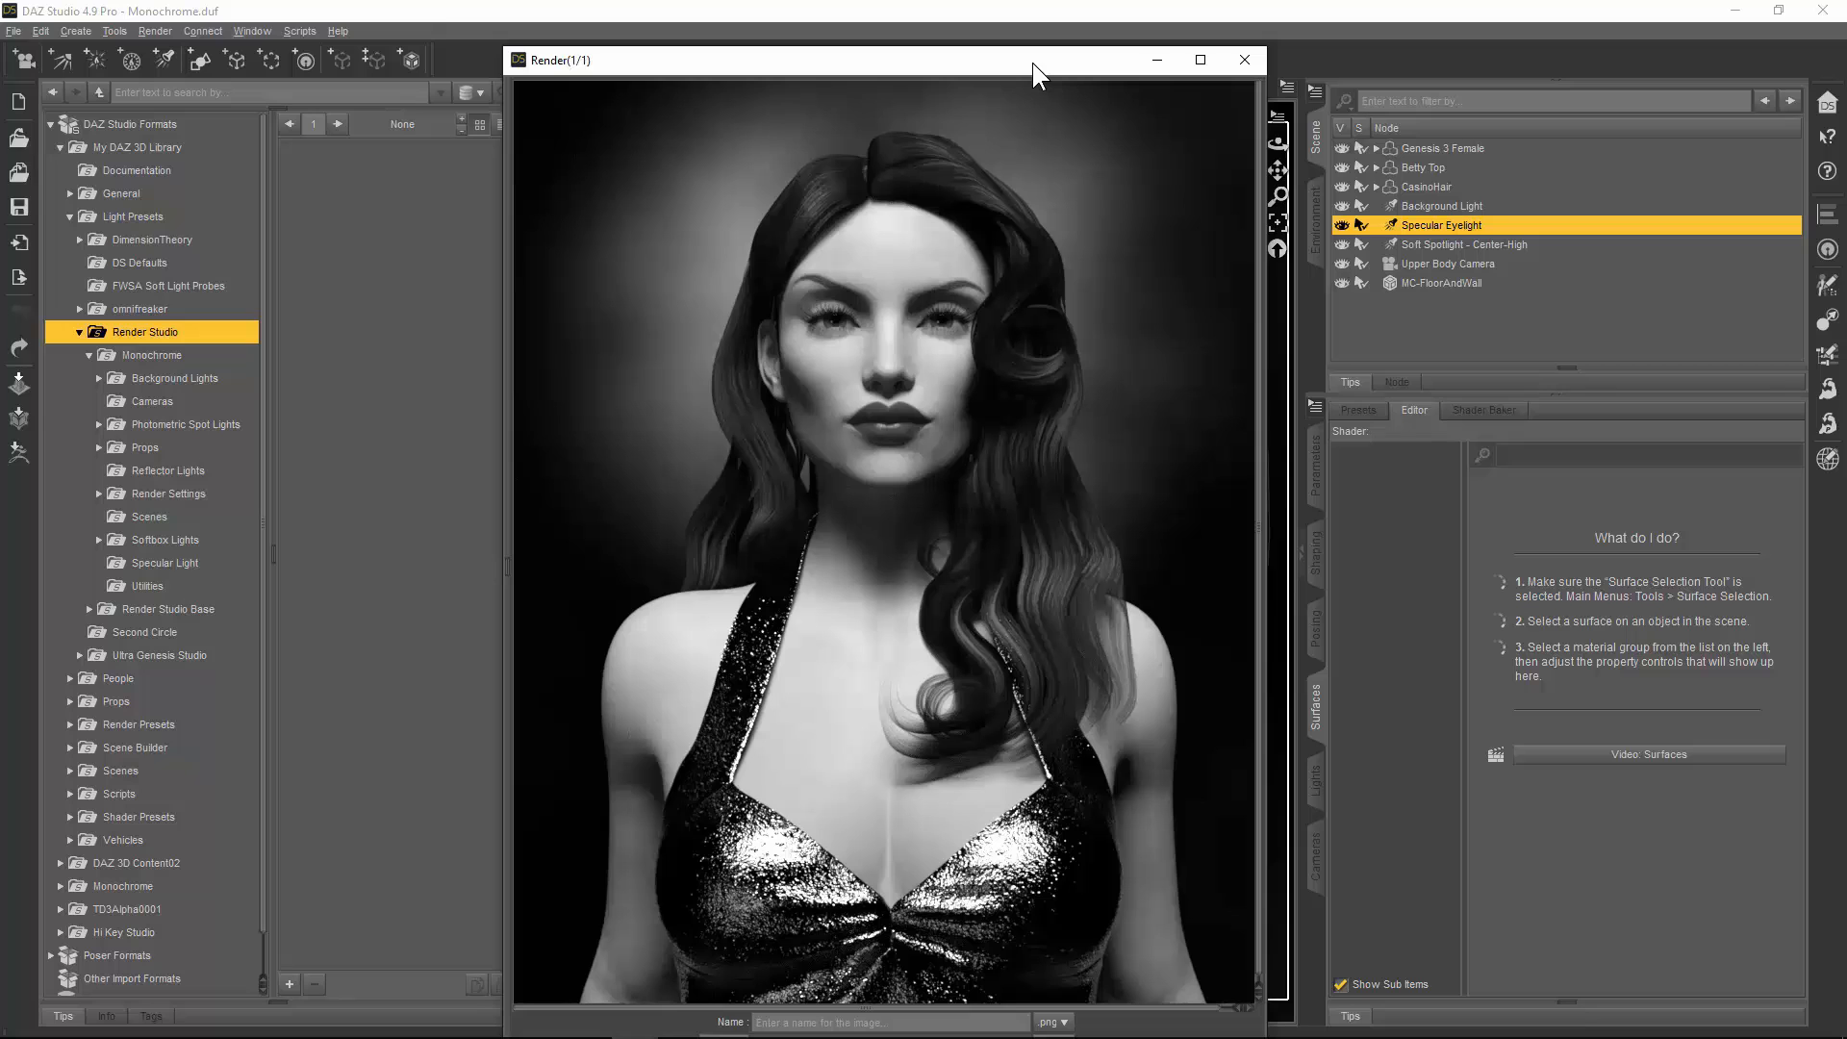
pyautogui.moveTo(1031, 61); pyautogui.dragTo(1846, 87)
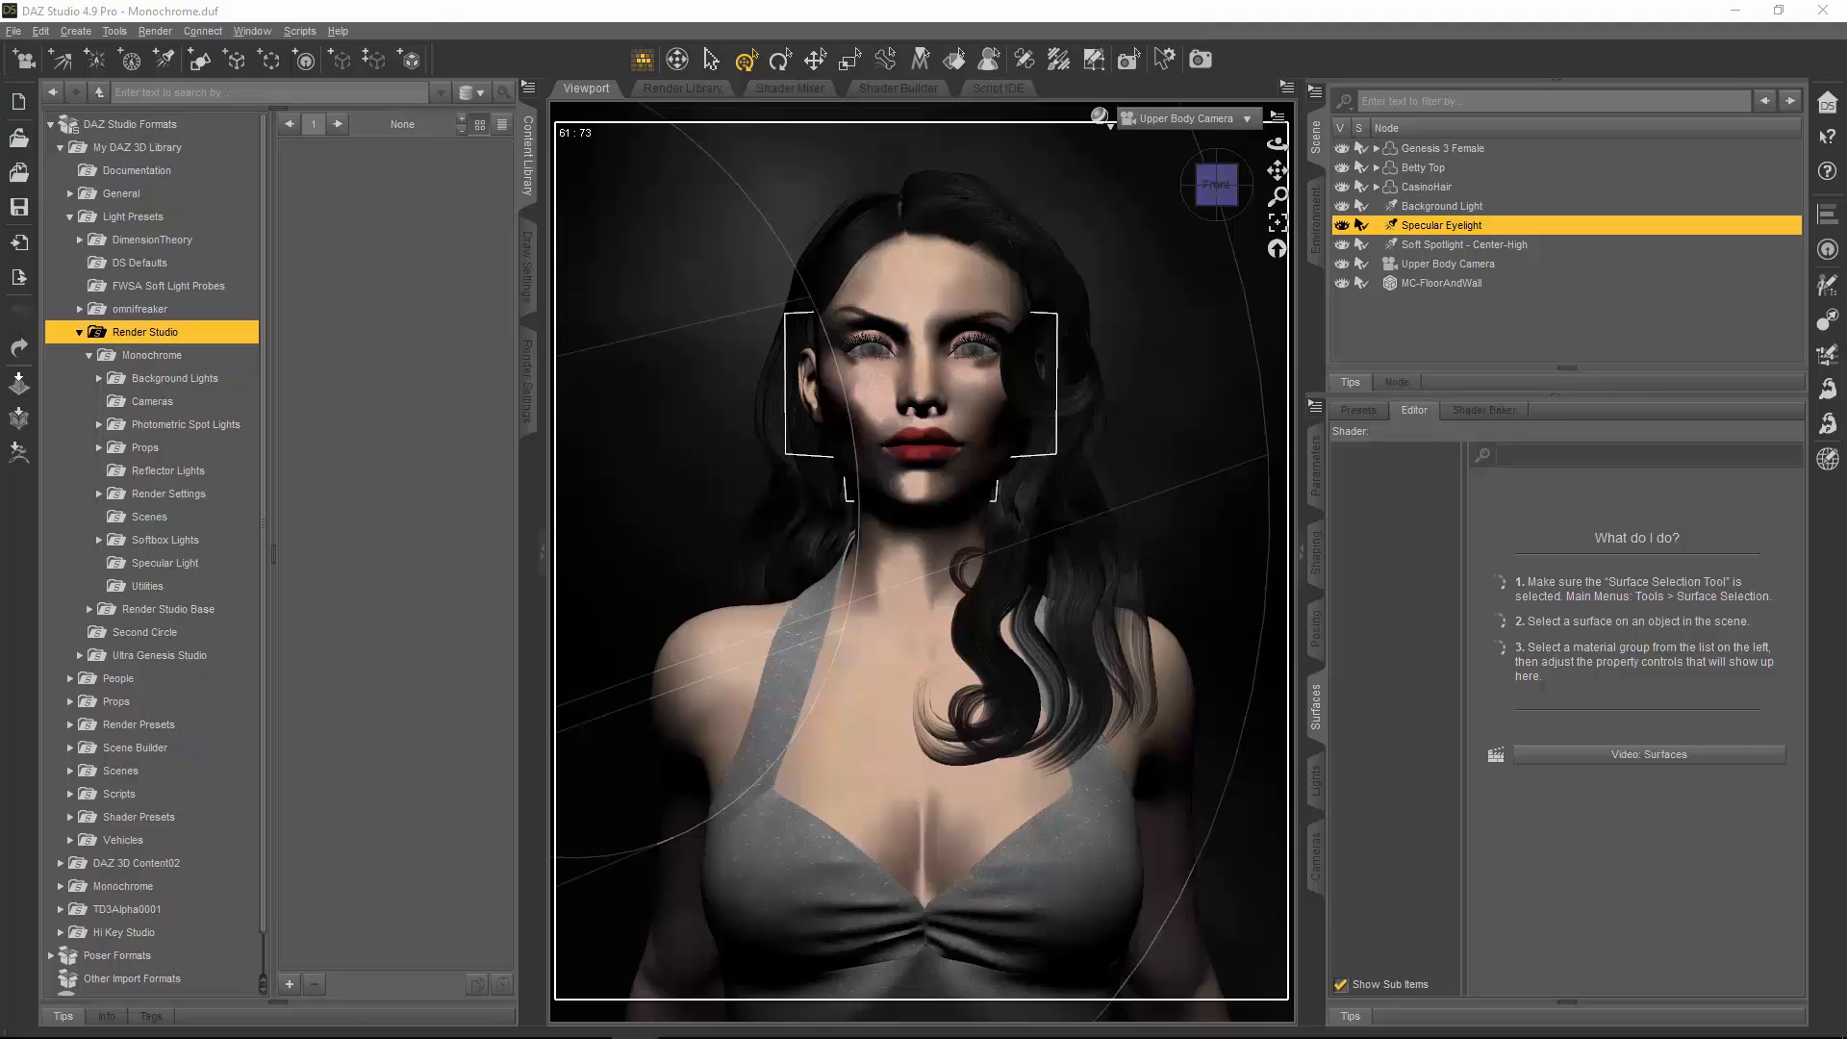
# Step: Review the Render Studio Monochrome folders under Light Presets and list the mesh light presets in the Utilities folder
pyautogui.click(70, 217)
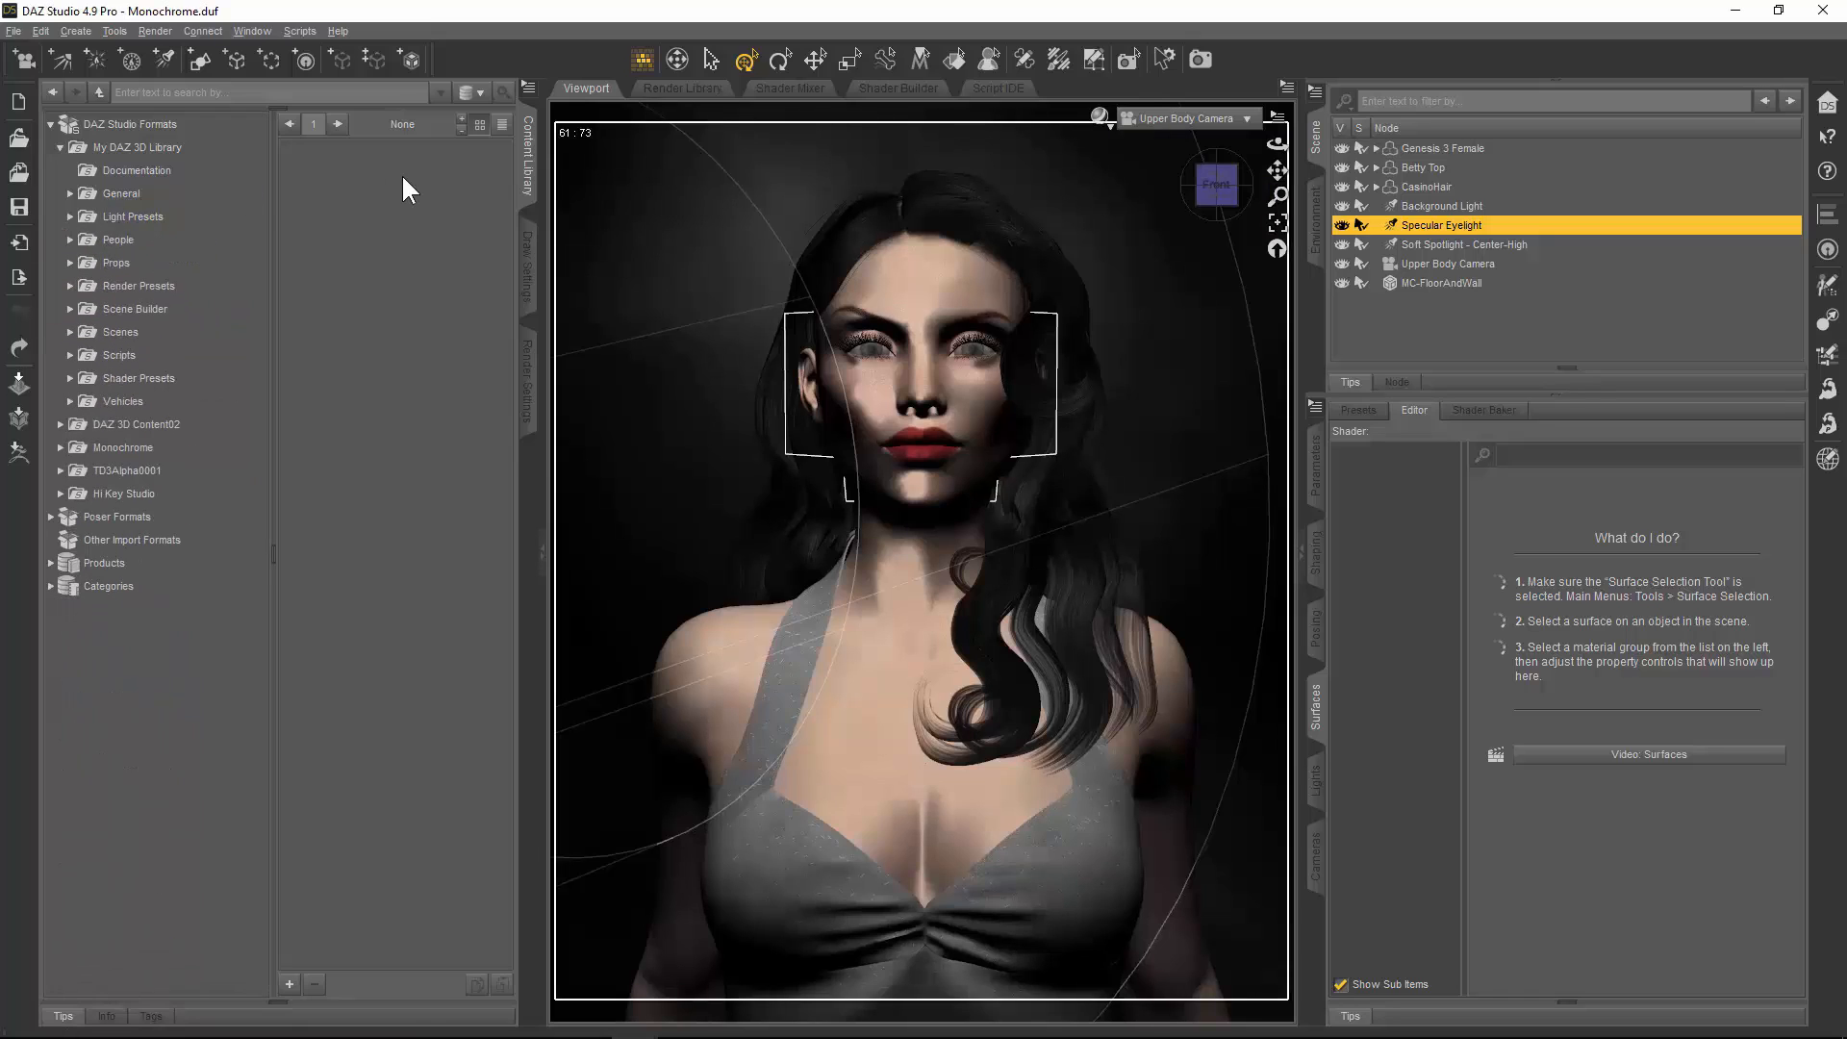
pyautogui.click(71, 218)
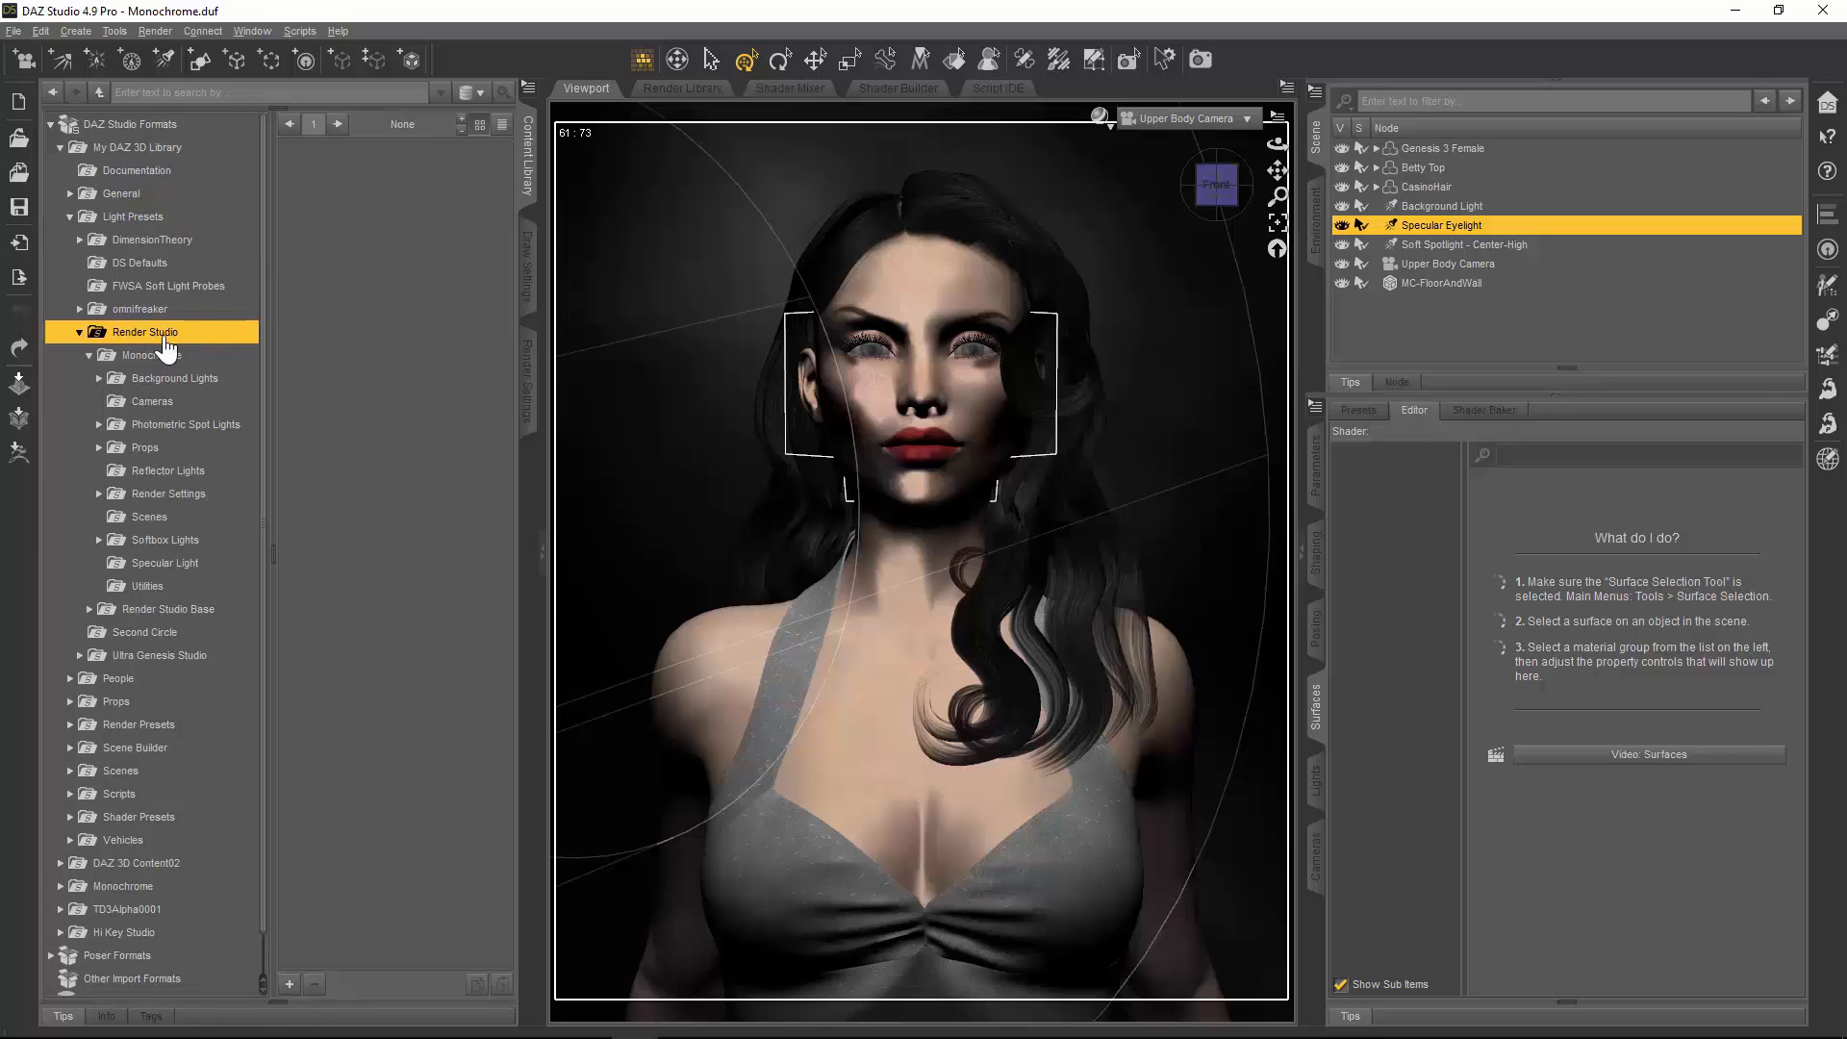
pyautogui.click(90, 356)
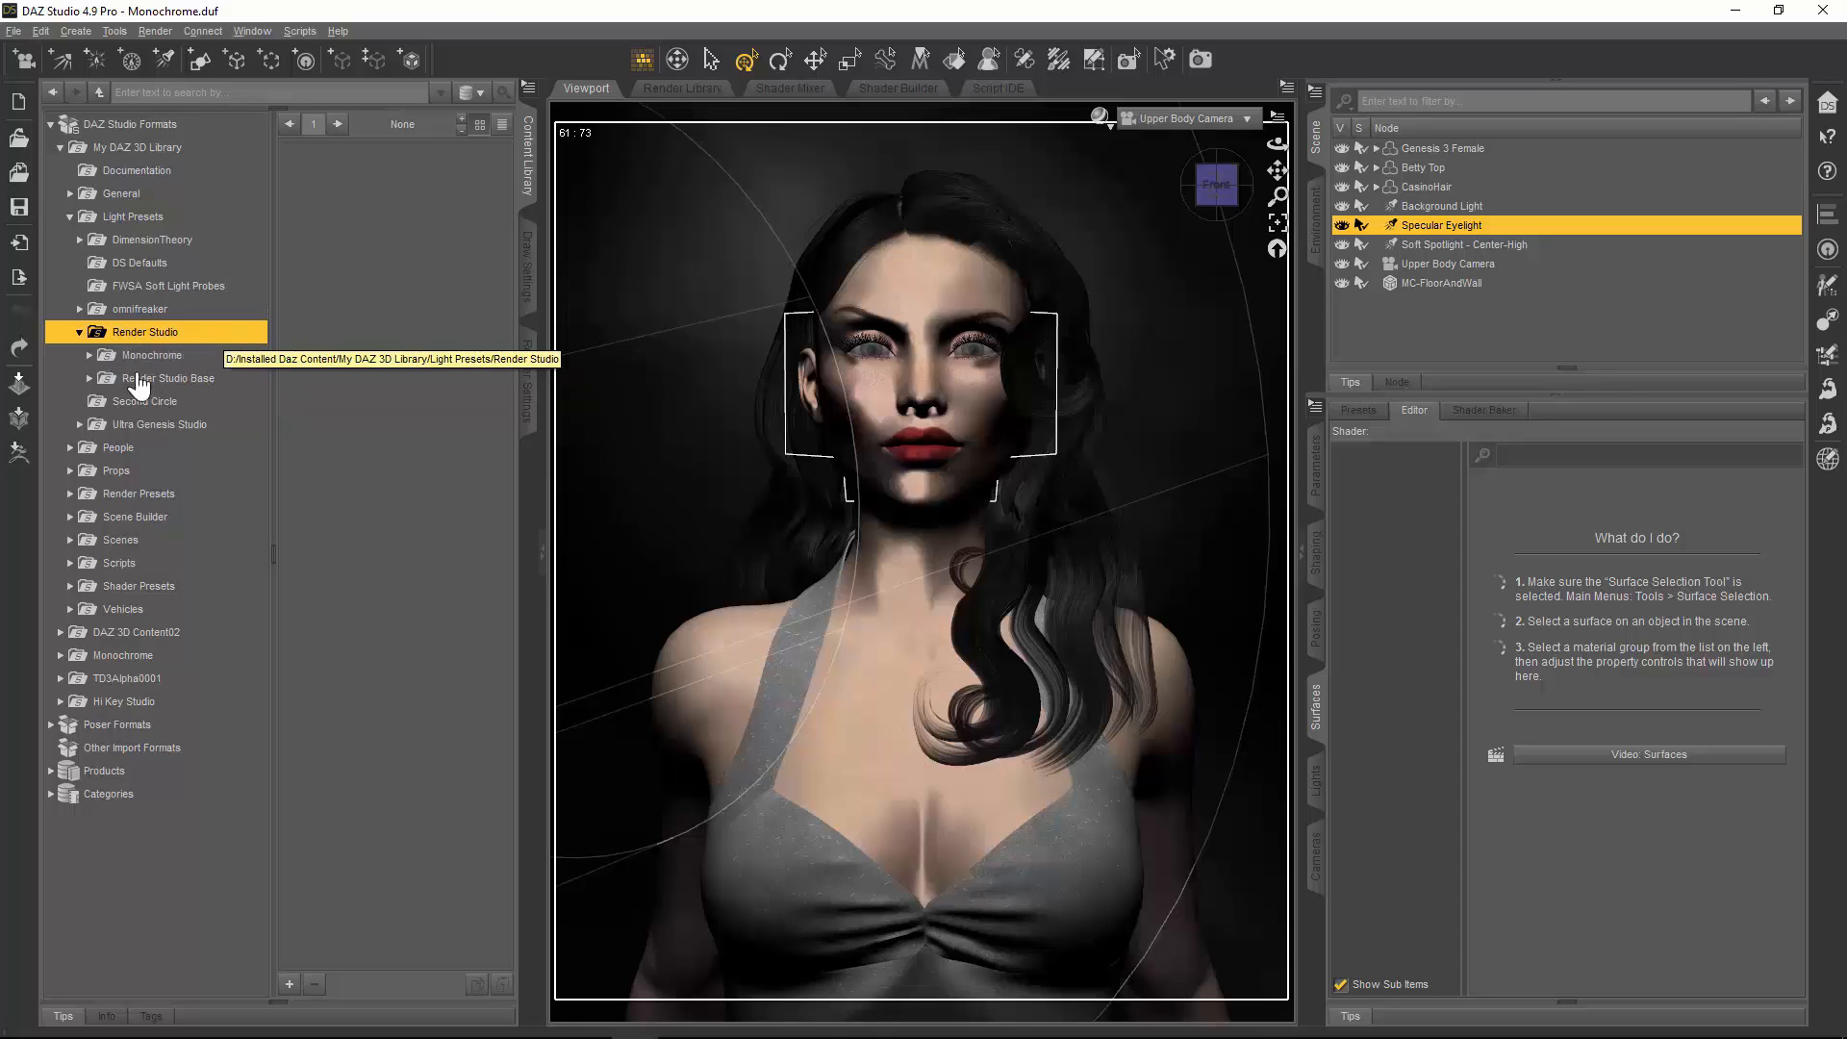
pyautogui.click(90, 355)
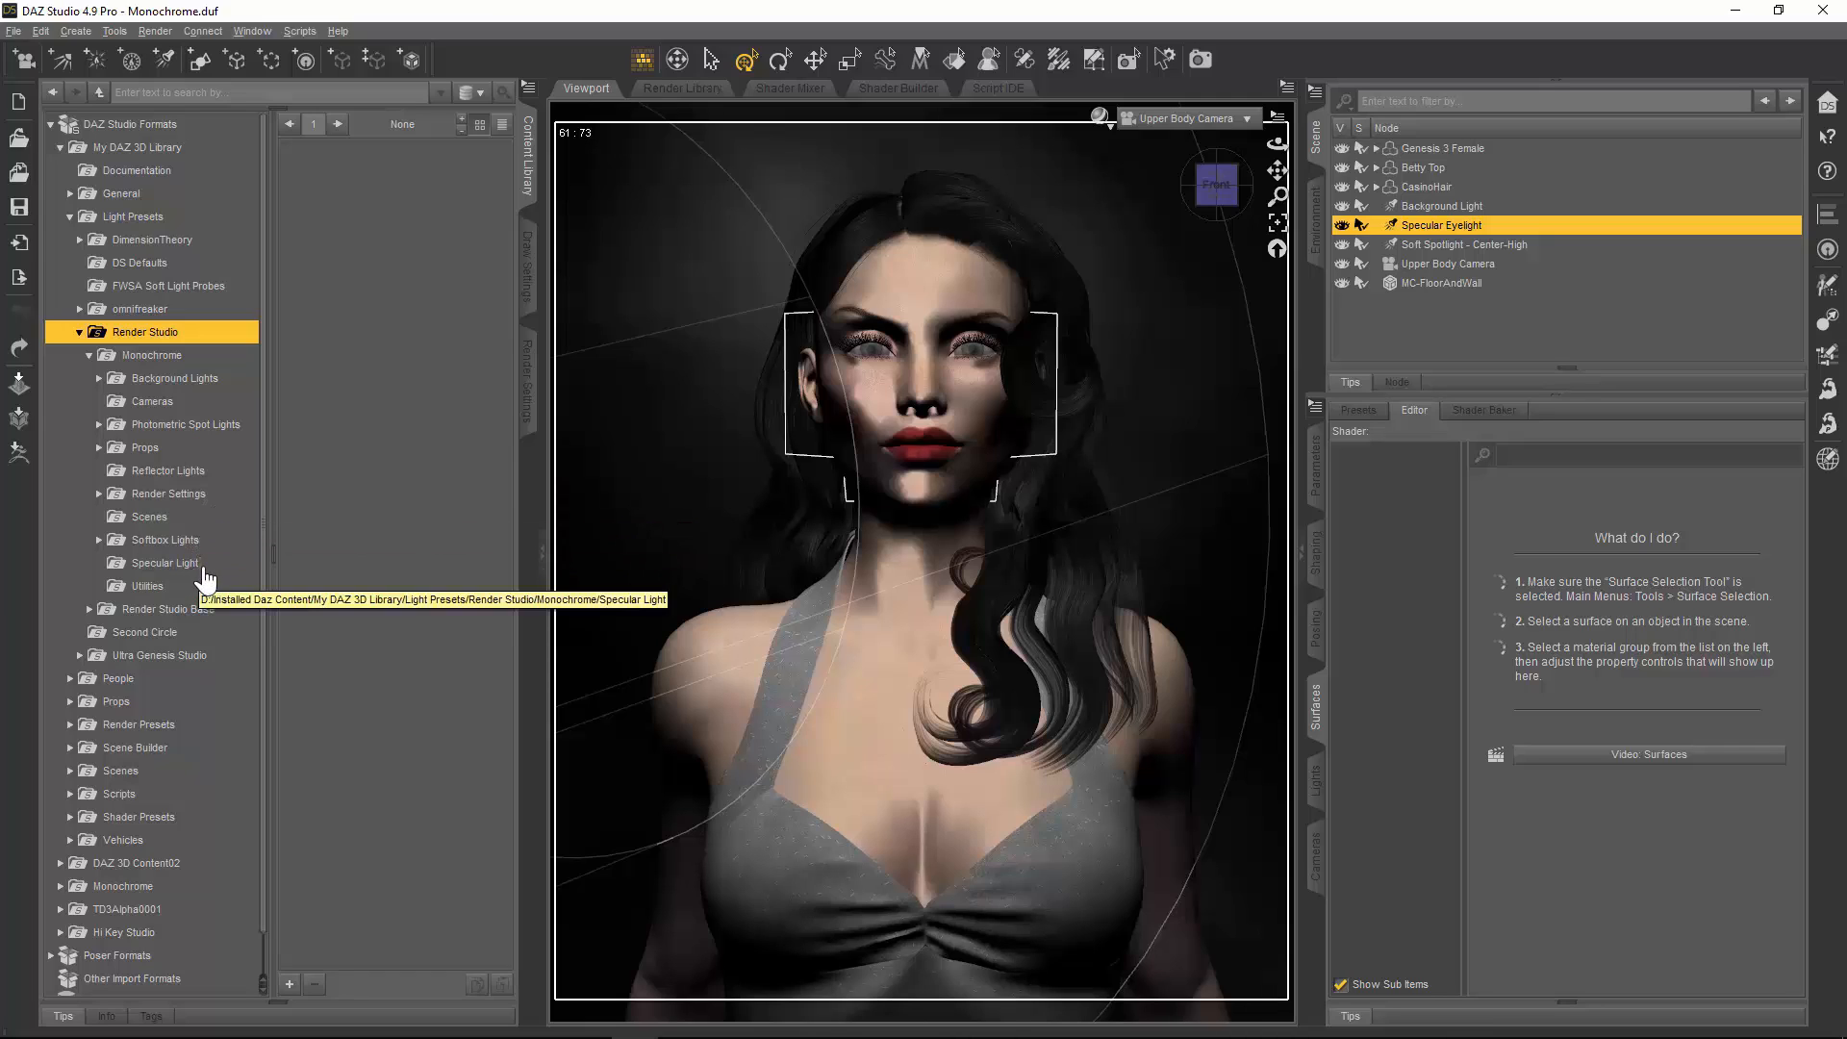
pyautogui.click(153, 586)
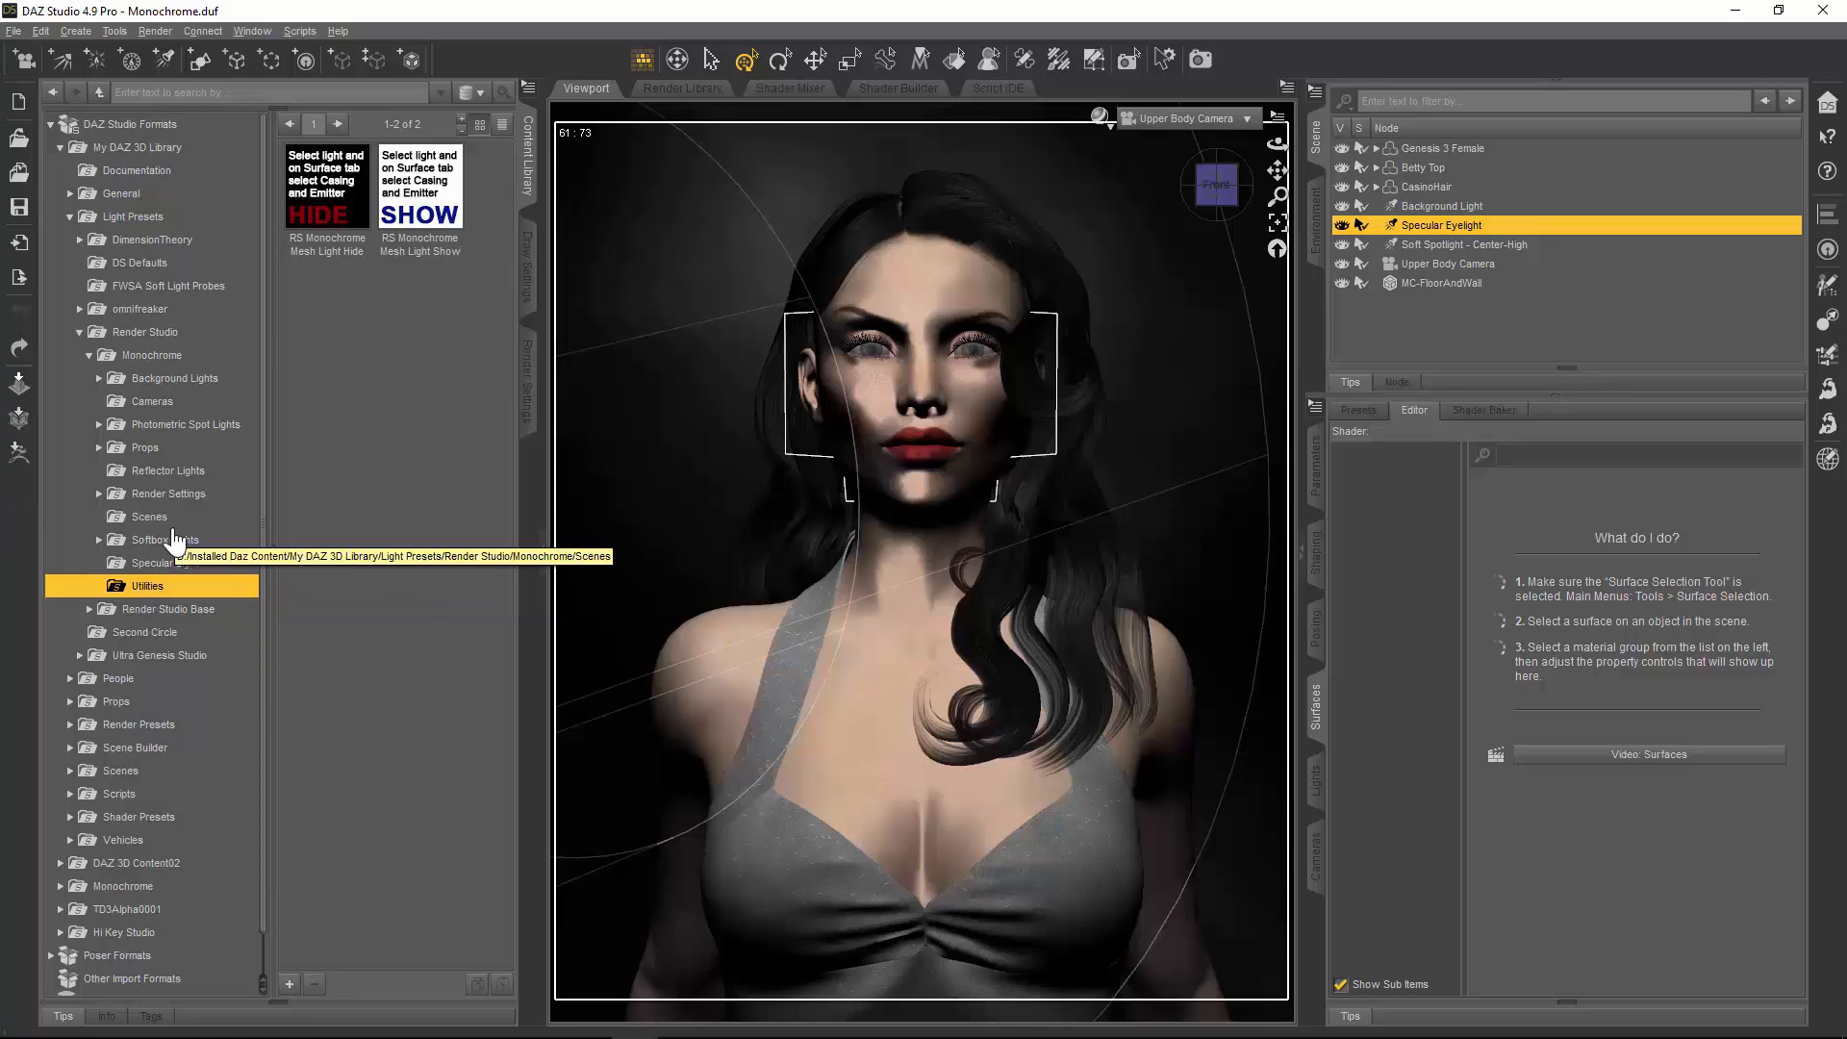
# Step: Examine the hard and soft Circular presets in Monochrome's Background Lights and compare them with the glow in the finished render
pyautogui.click(163, 379)
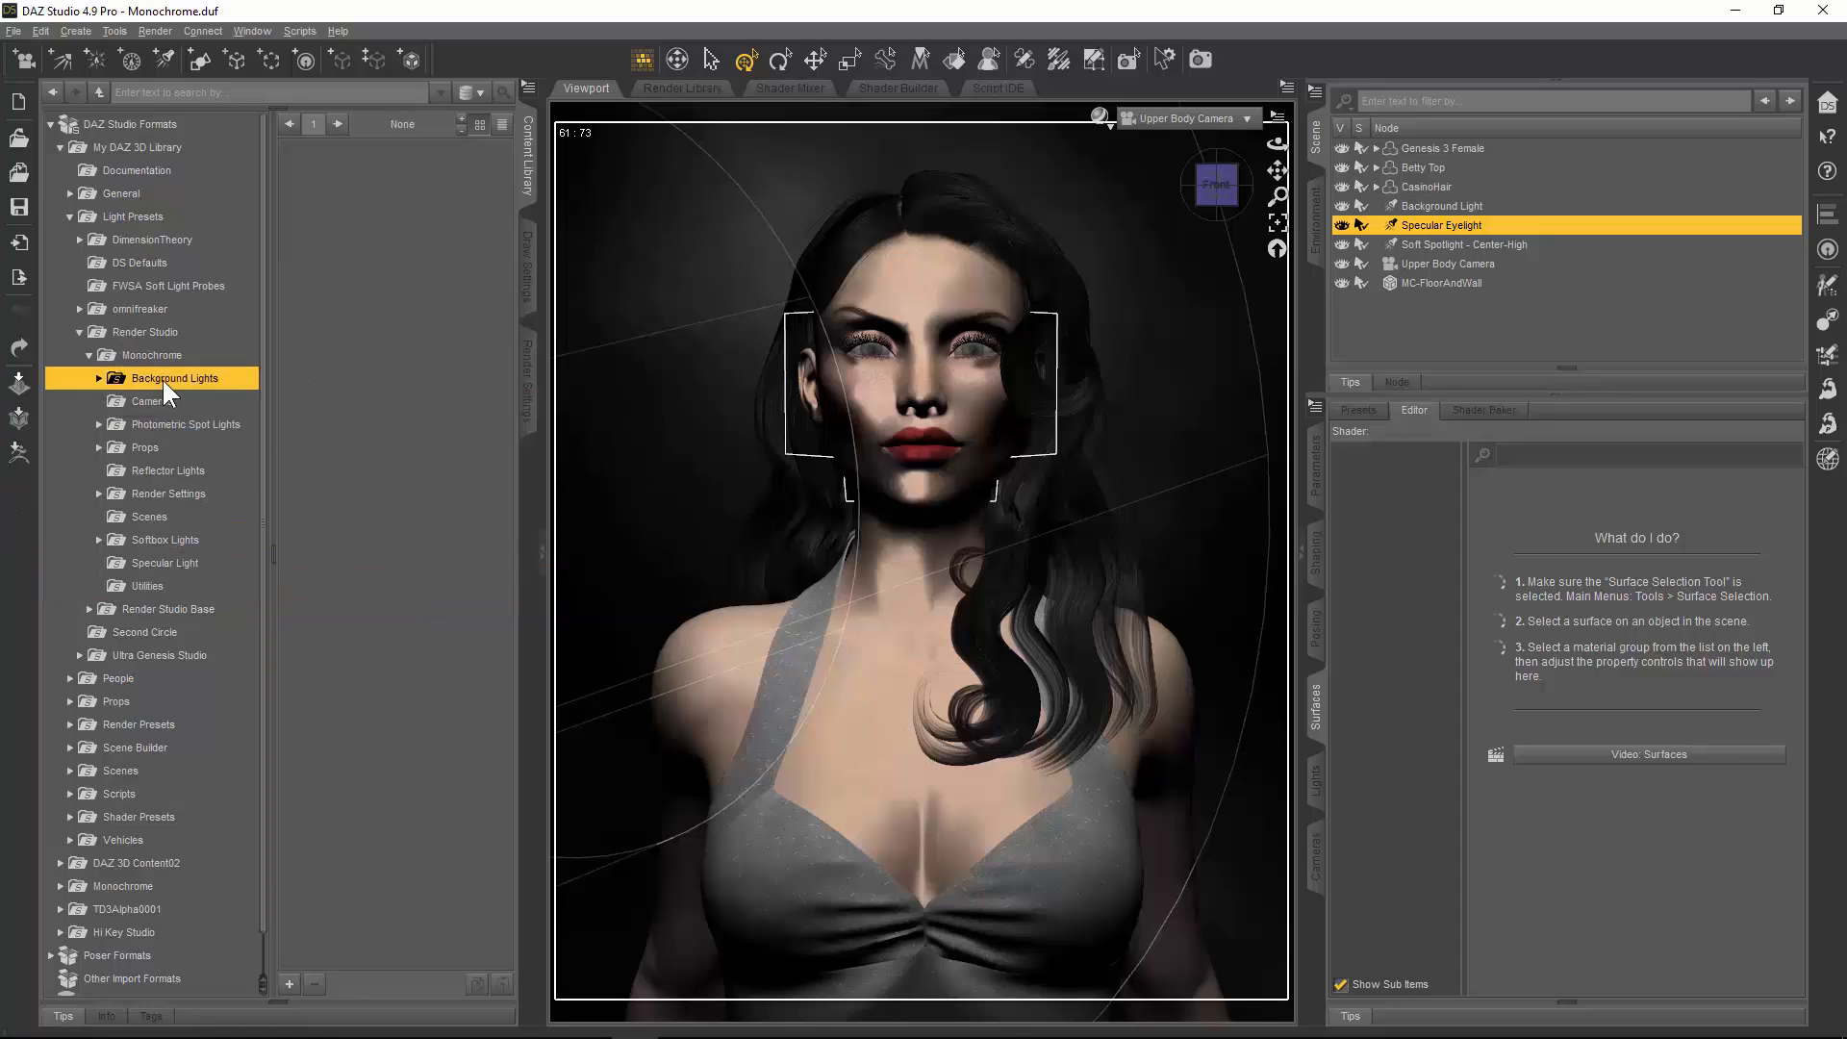
pyautogui.click(99, 379)
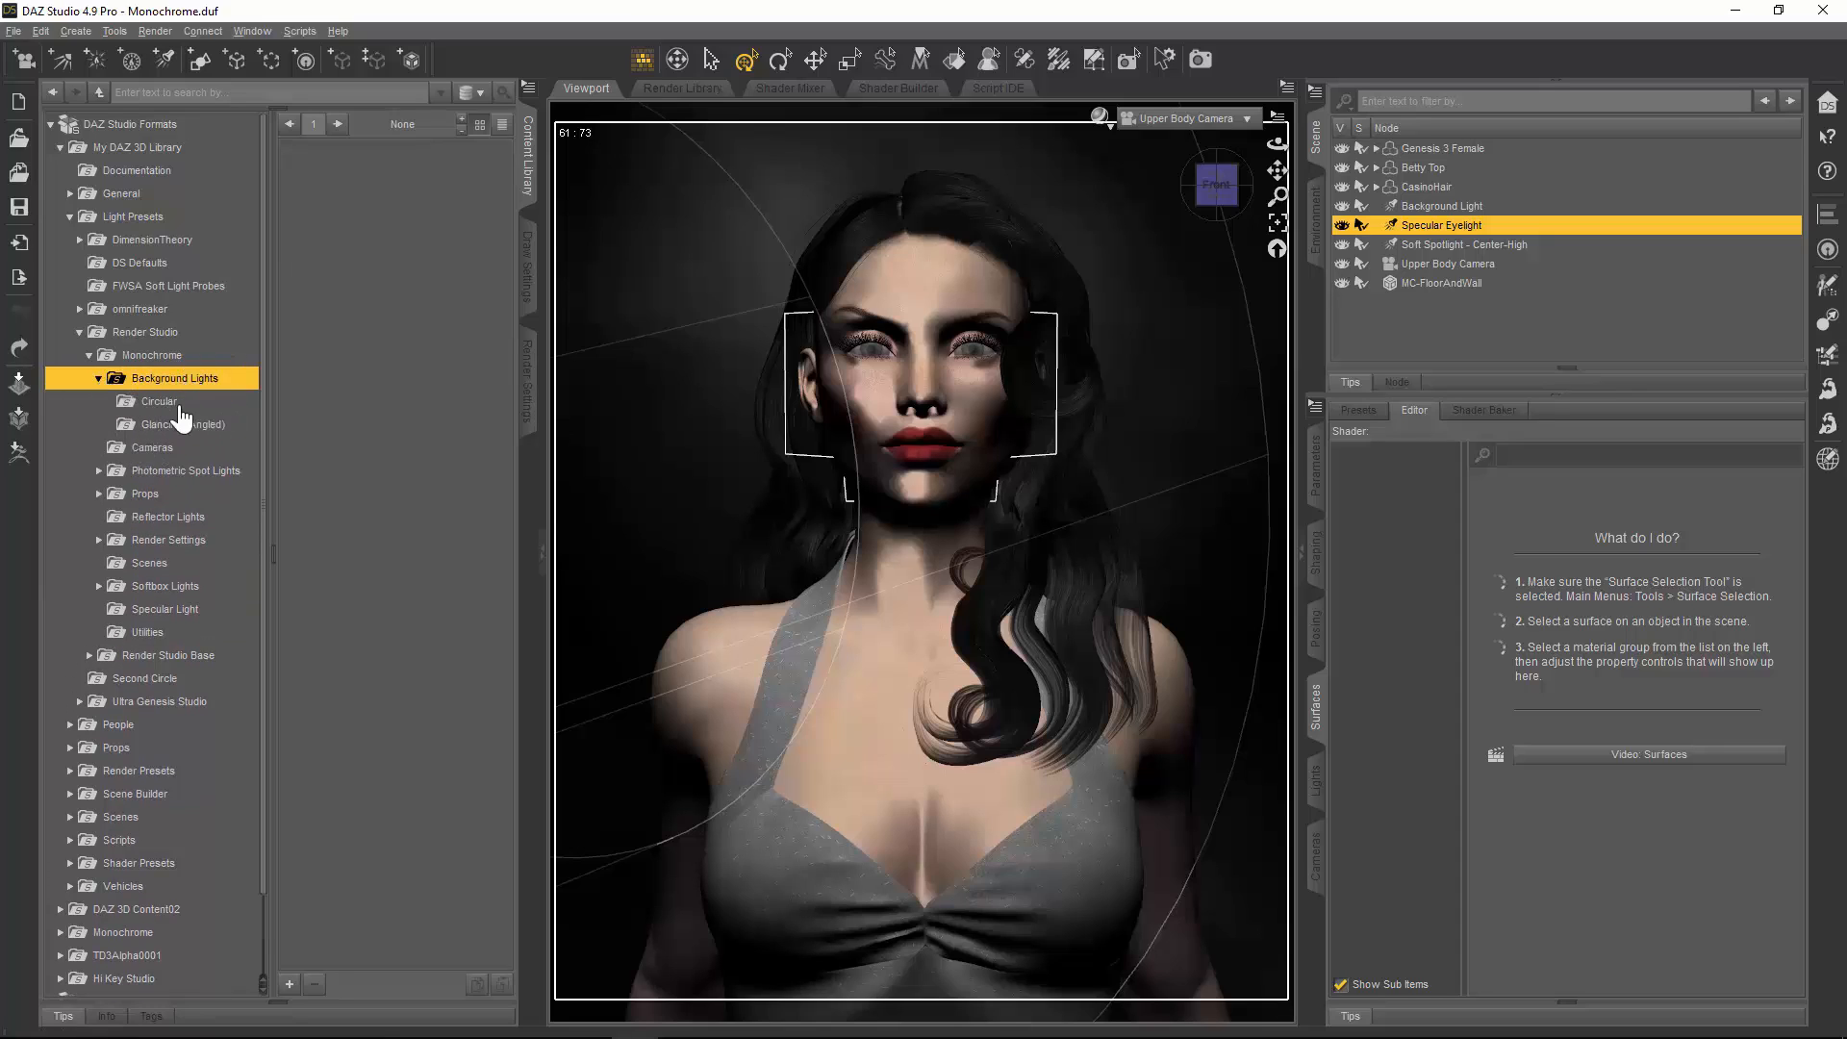
pyautogui.click(175, 401)
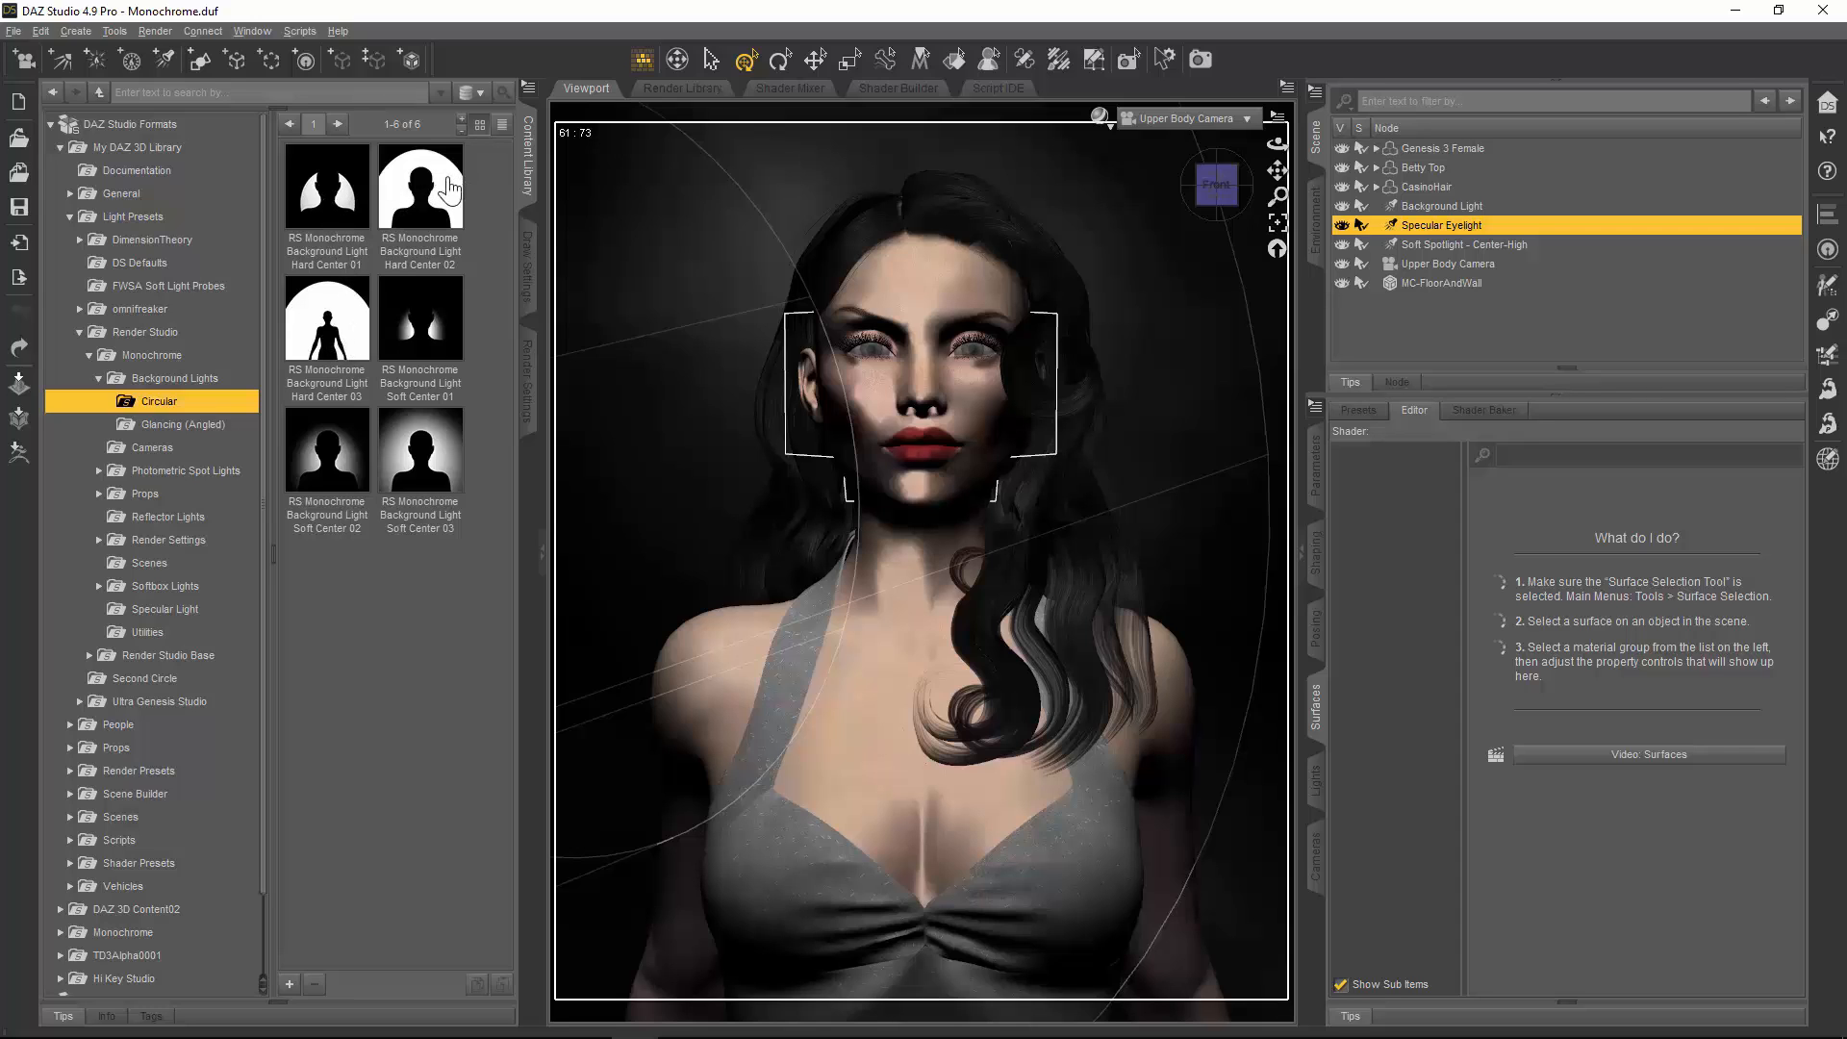
pyautogui.moveTo(439, 197)
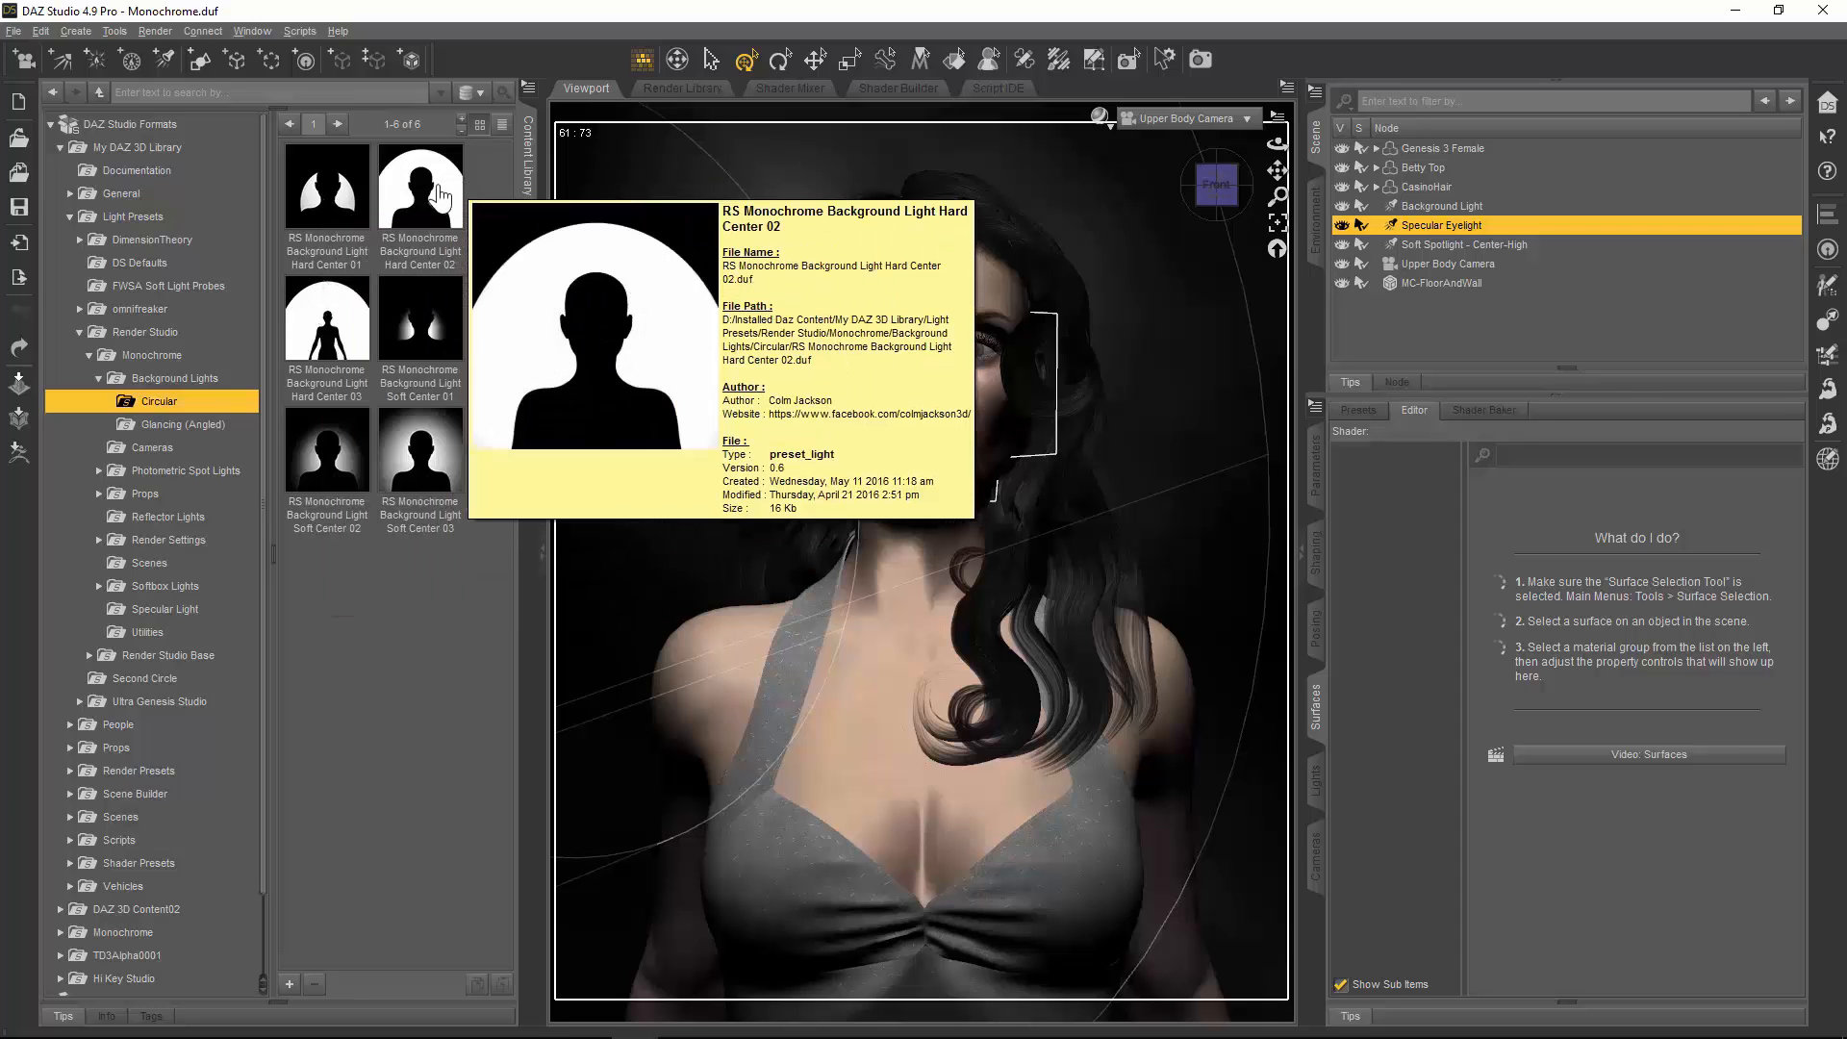
pyautogui.moveTo(416, 300)
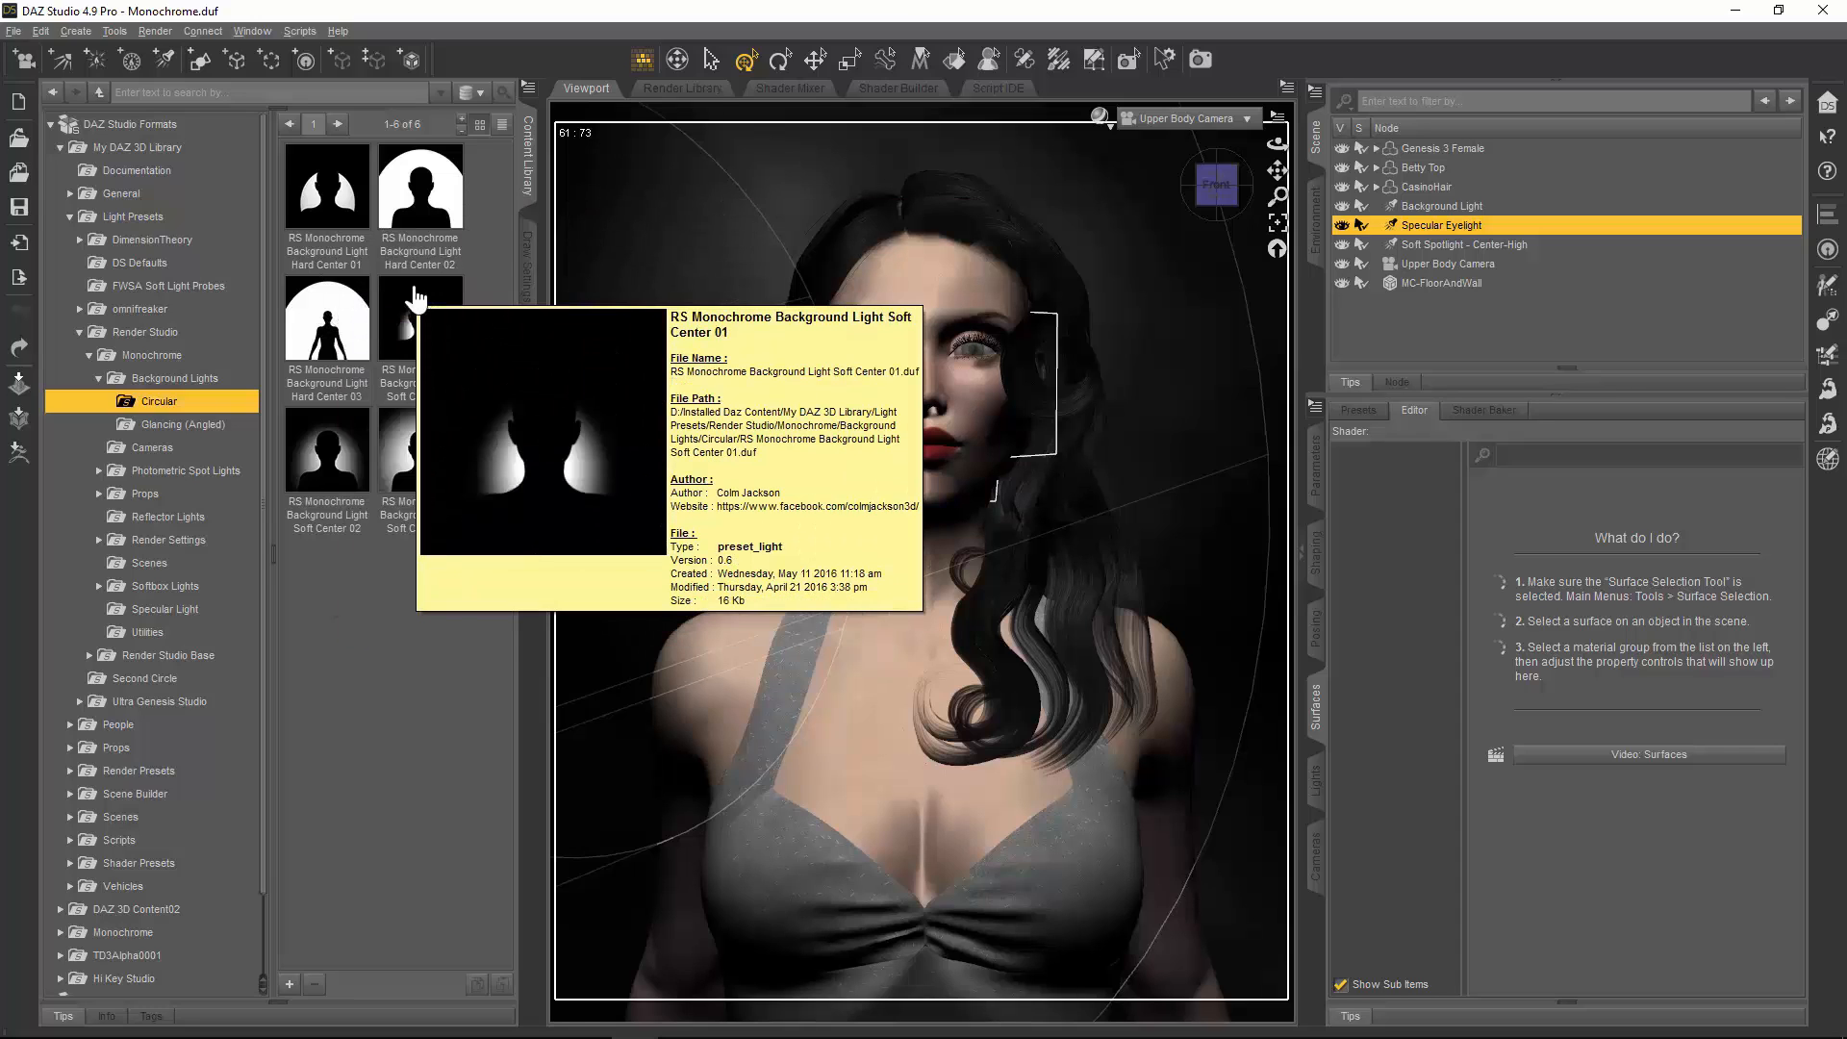
pyautogui.moveTo(310, 469)
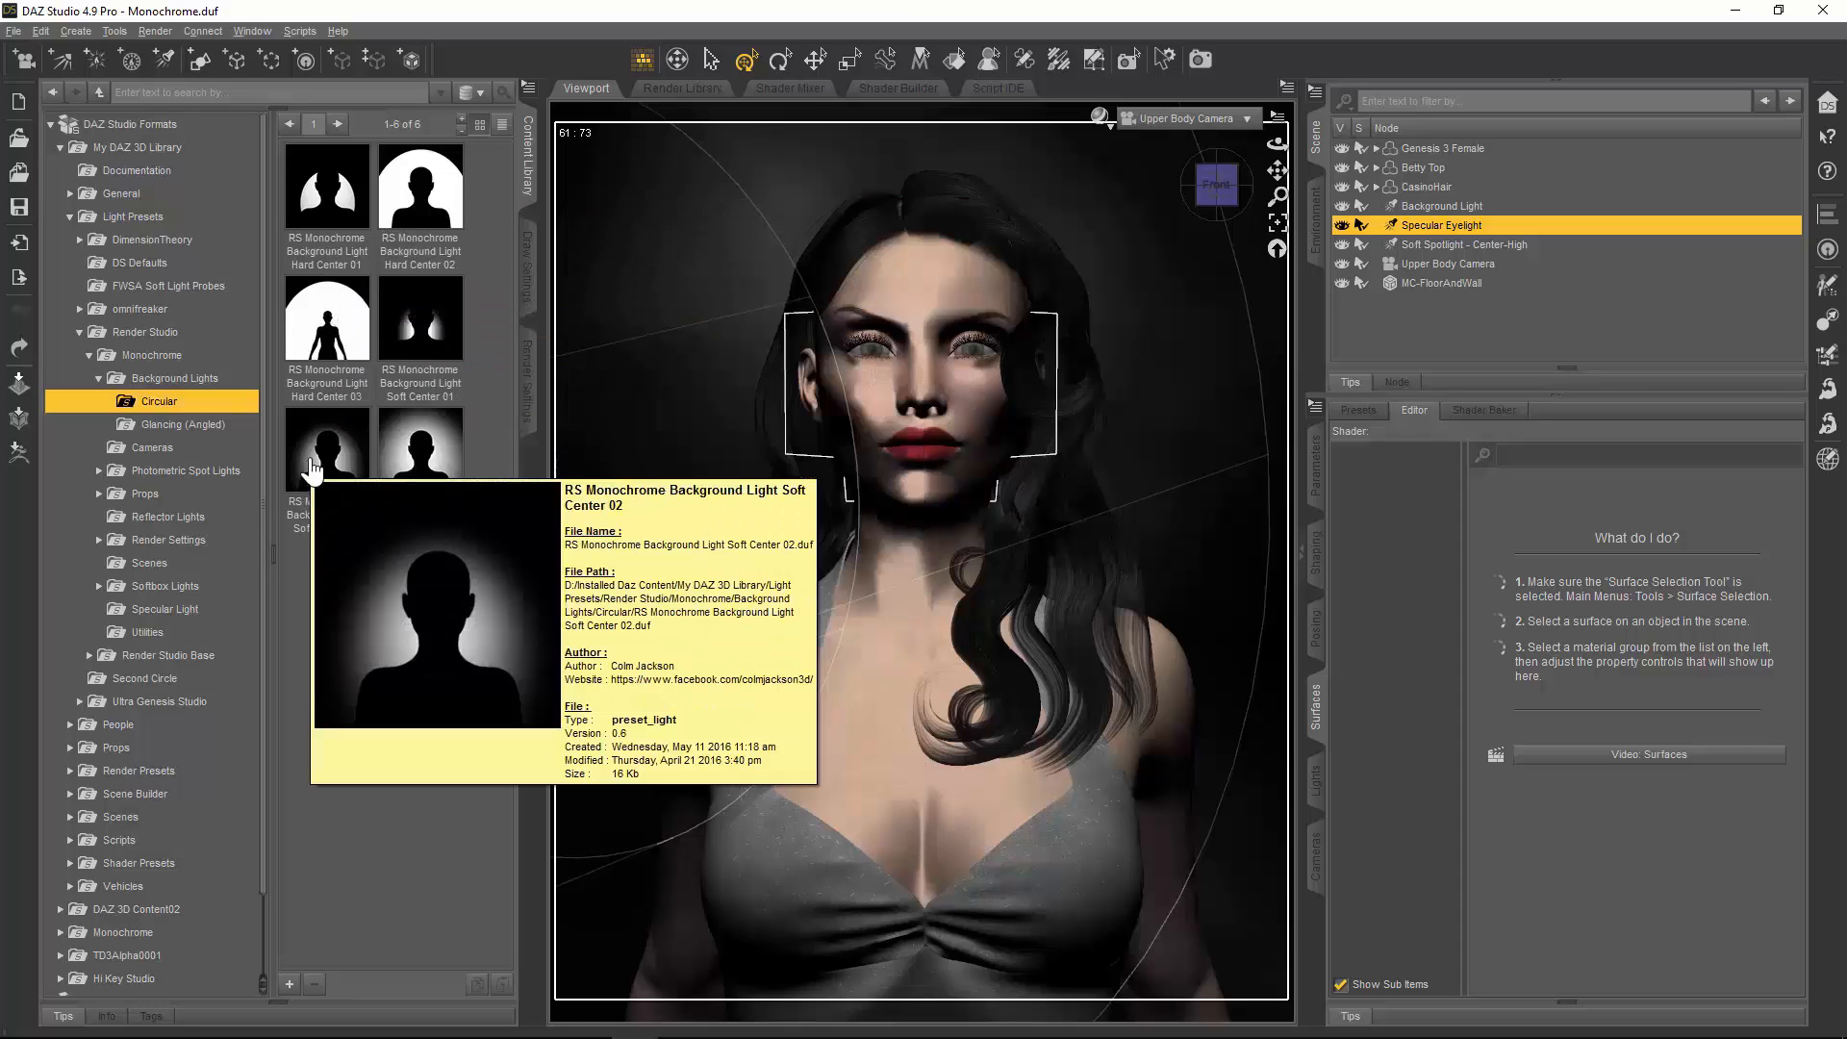
pyautogui.moveTo(454, 459)
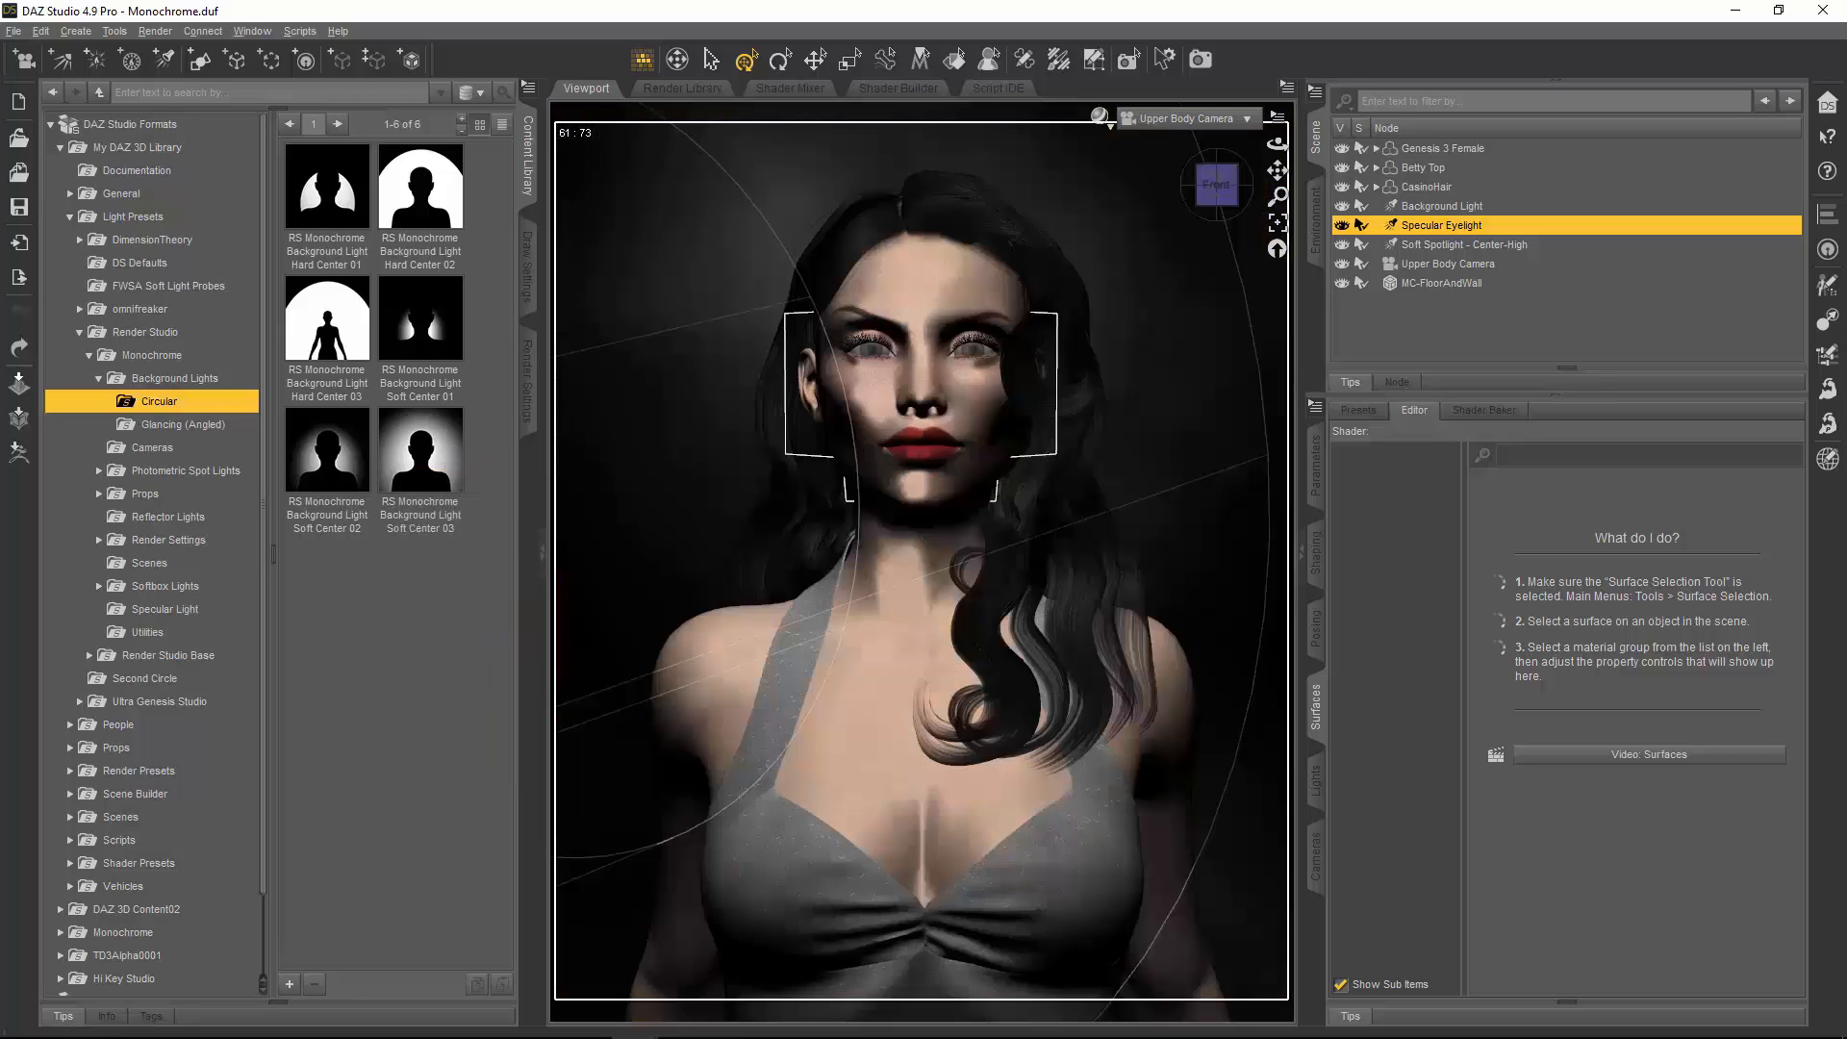
pyautogui.moveTo(1846, 204); pyautogui.dragTo(873, 51)
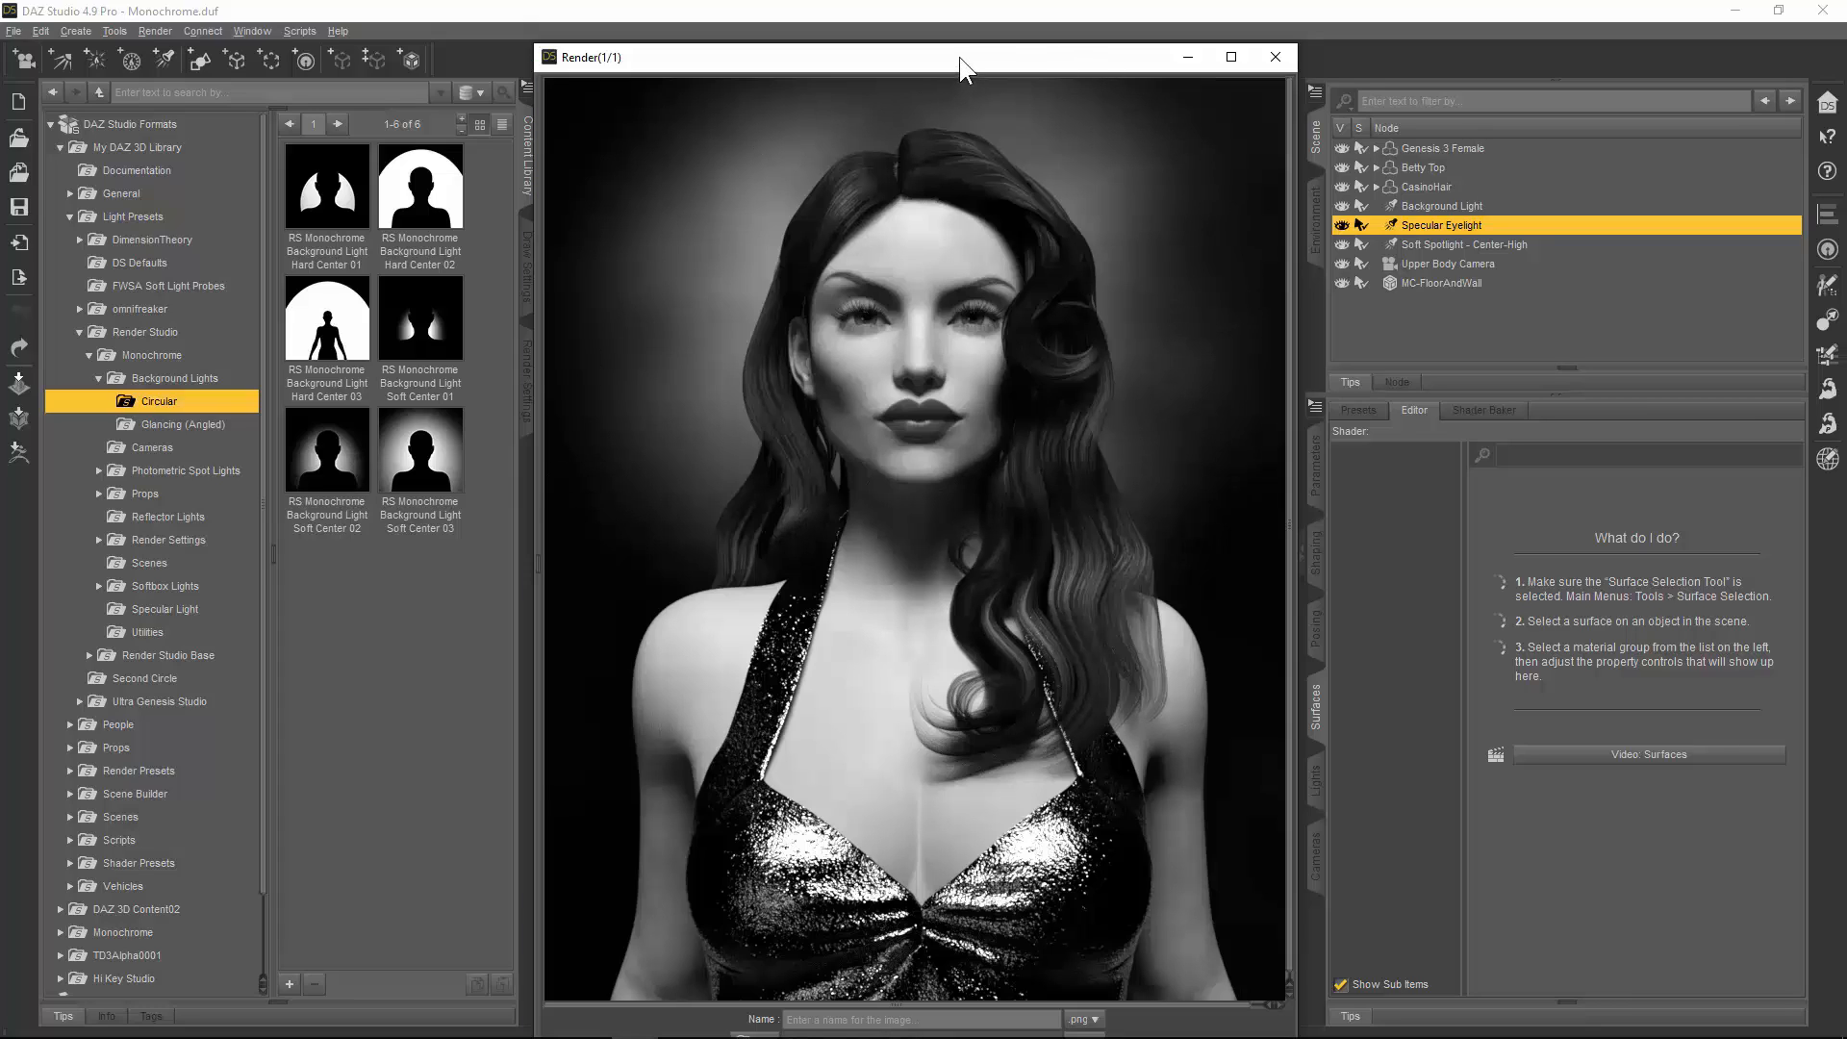
pyautogui.moveTo(960, 55); pyautogui.dragTo(1846, 63)
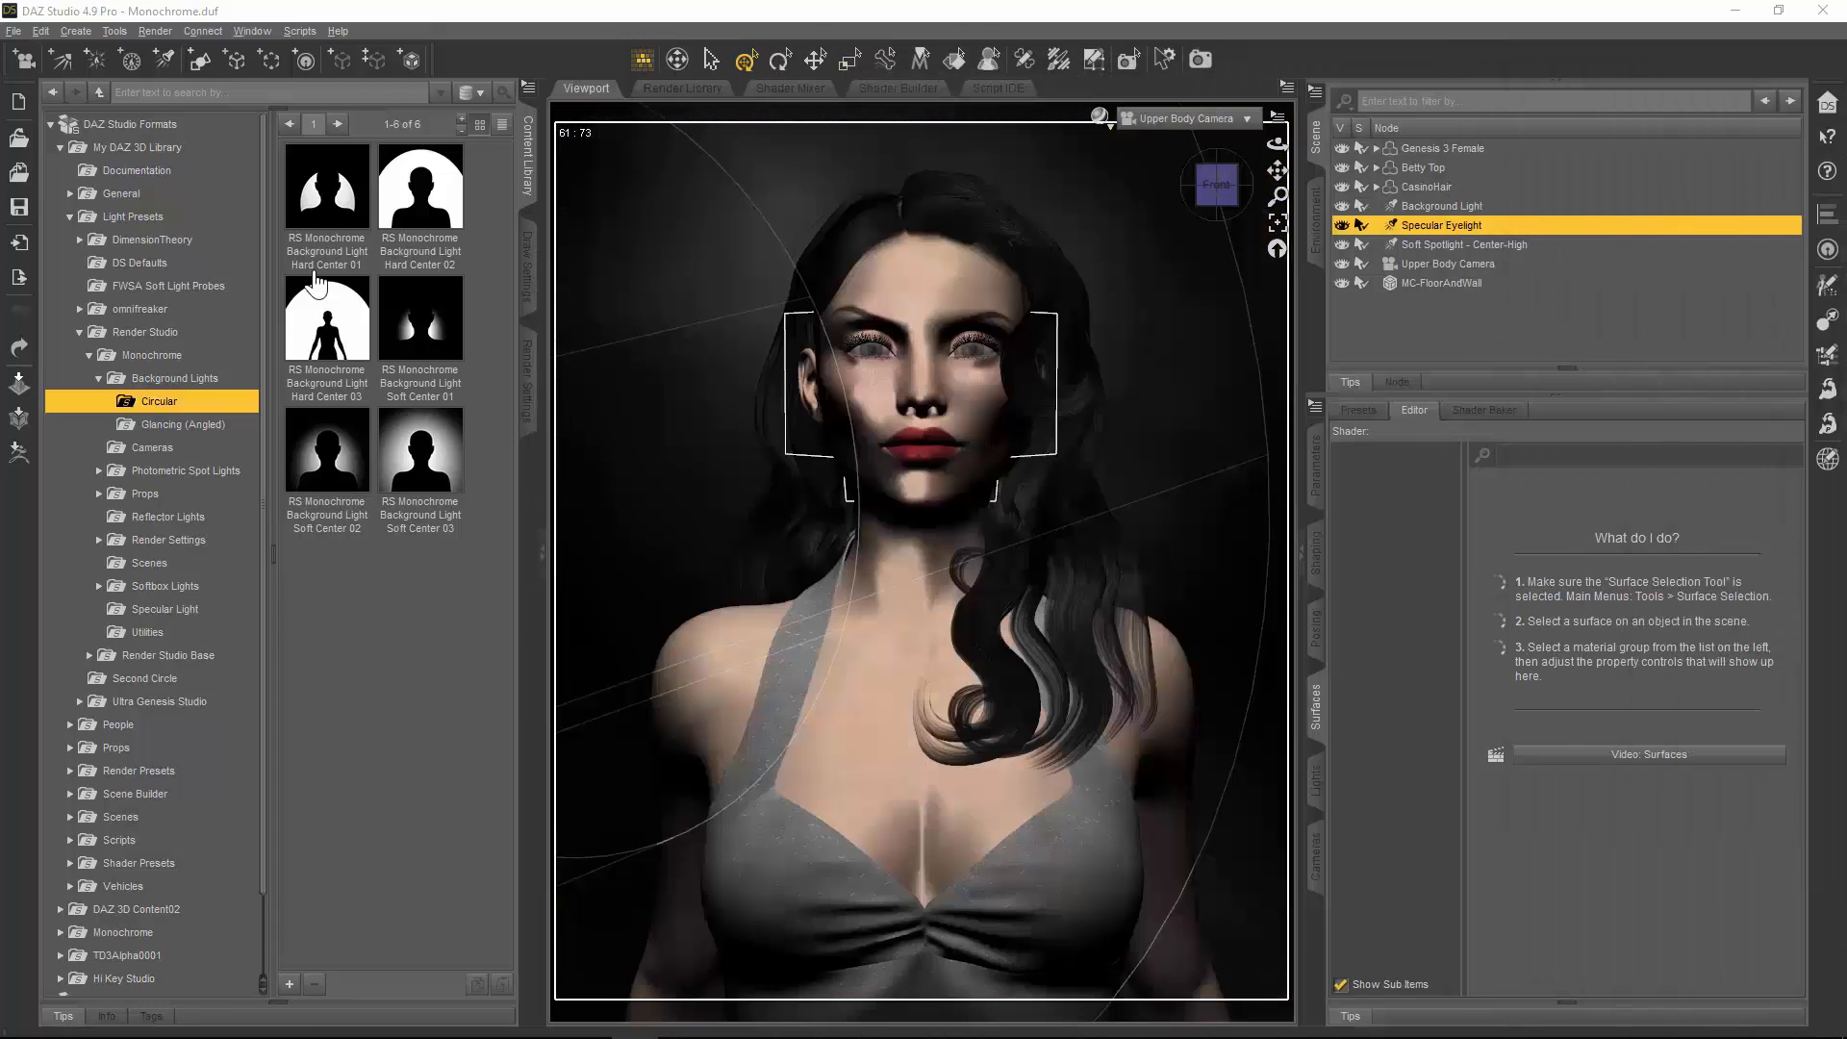
# Step: List the Glancing (Angled) background light presets and hide the scene's Background Light with the Aux Viewport preview in view
pyautogui.click(206, 426)
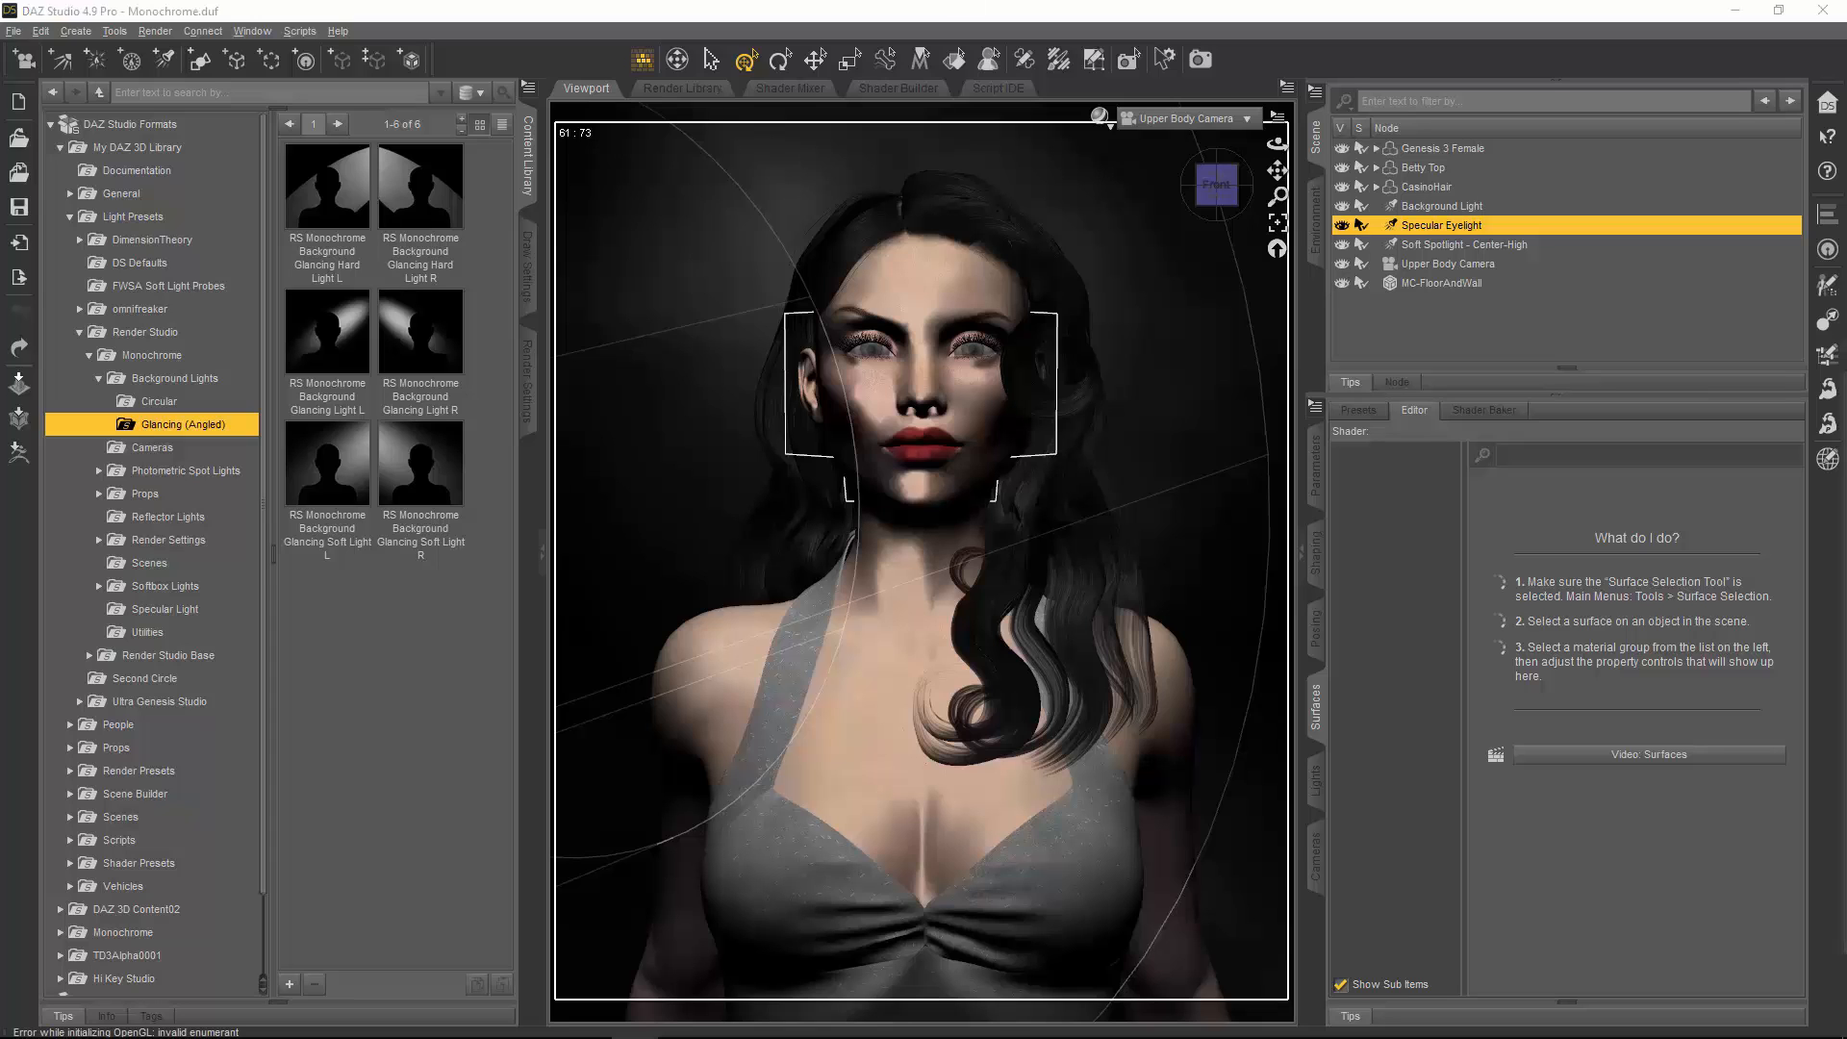
pyautogui.moveTo(1679, 398); pyautogui.dragTo(1010, 356)
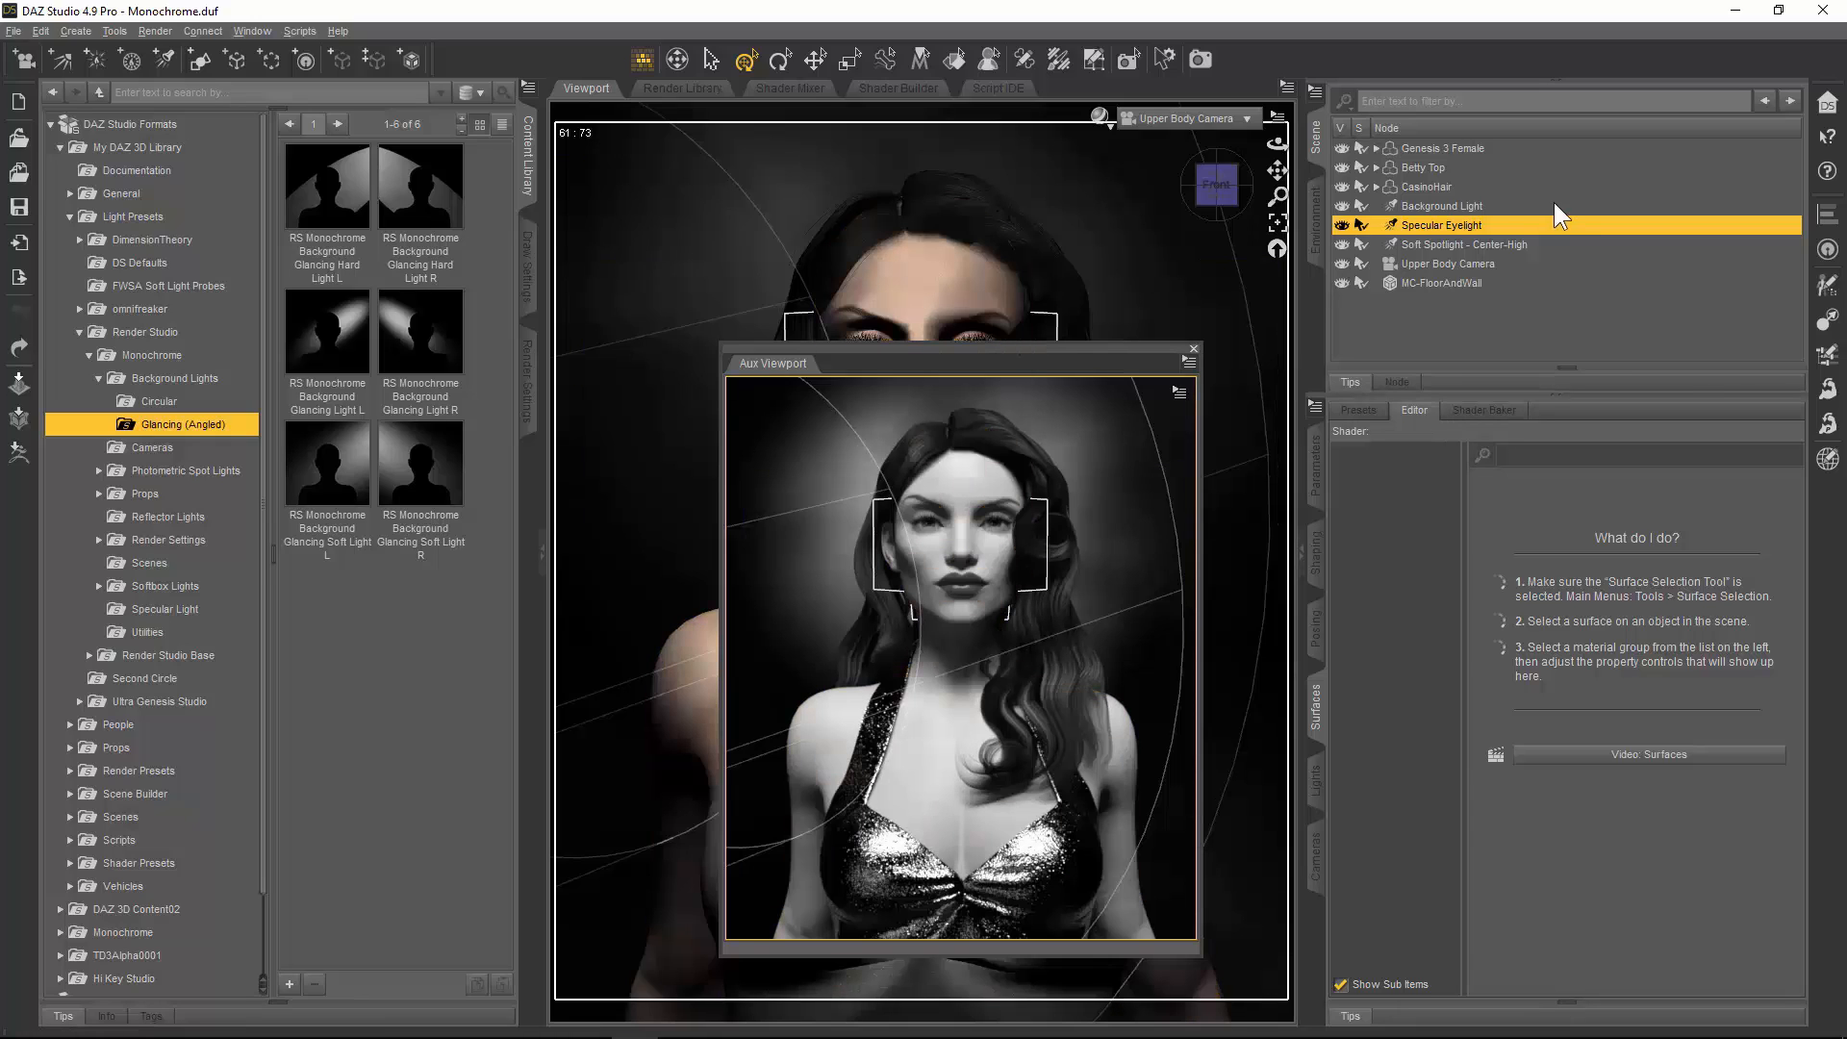
pyautogui.click(1343, 207)
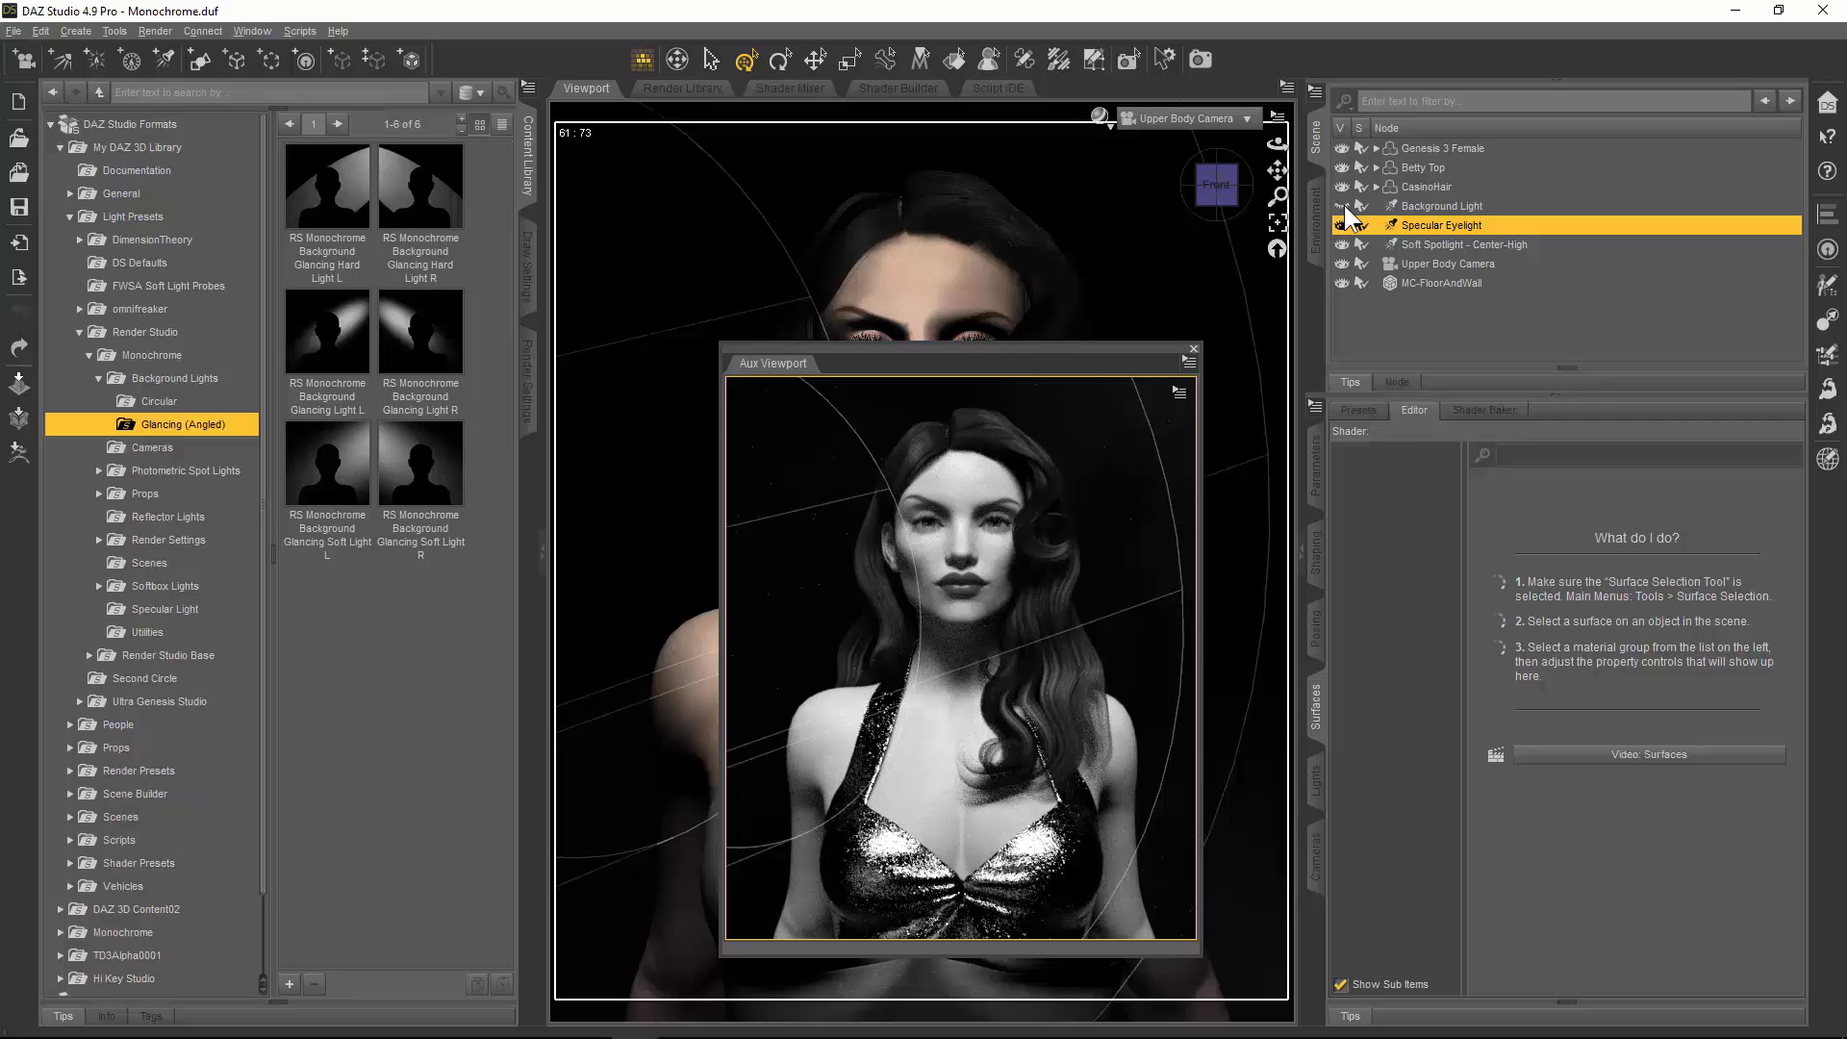
pyautogui.click(1343, 206)
pyautogui.moveTo(420, 476)
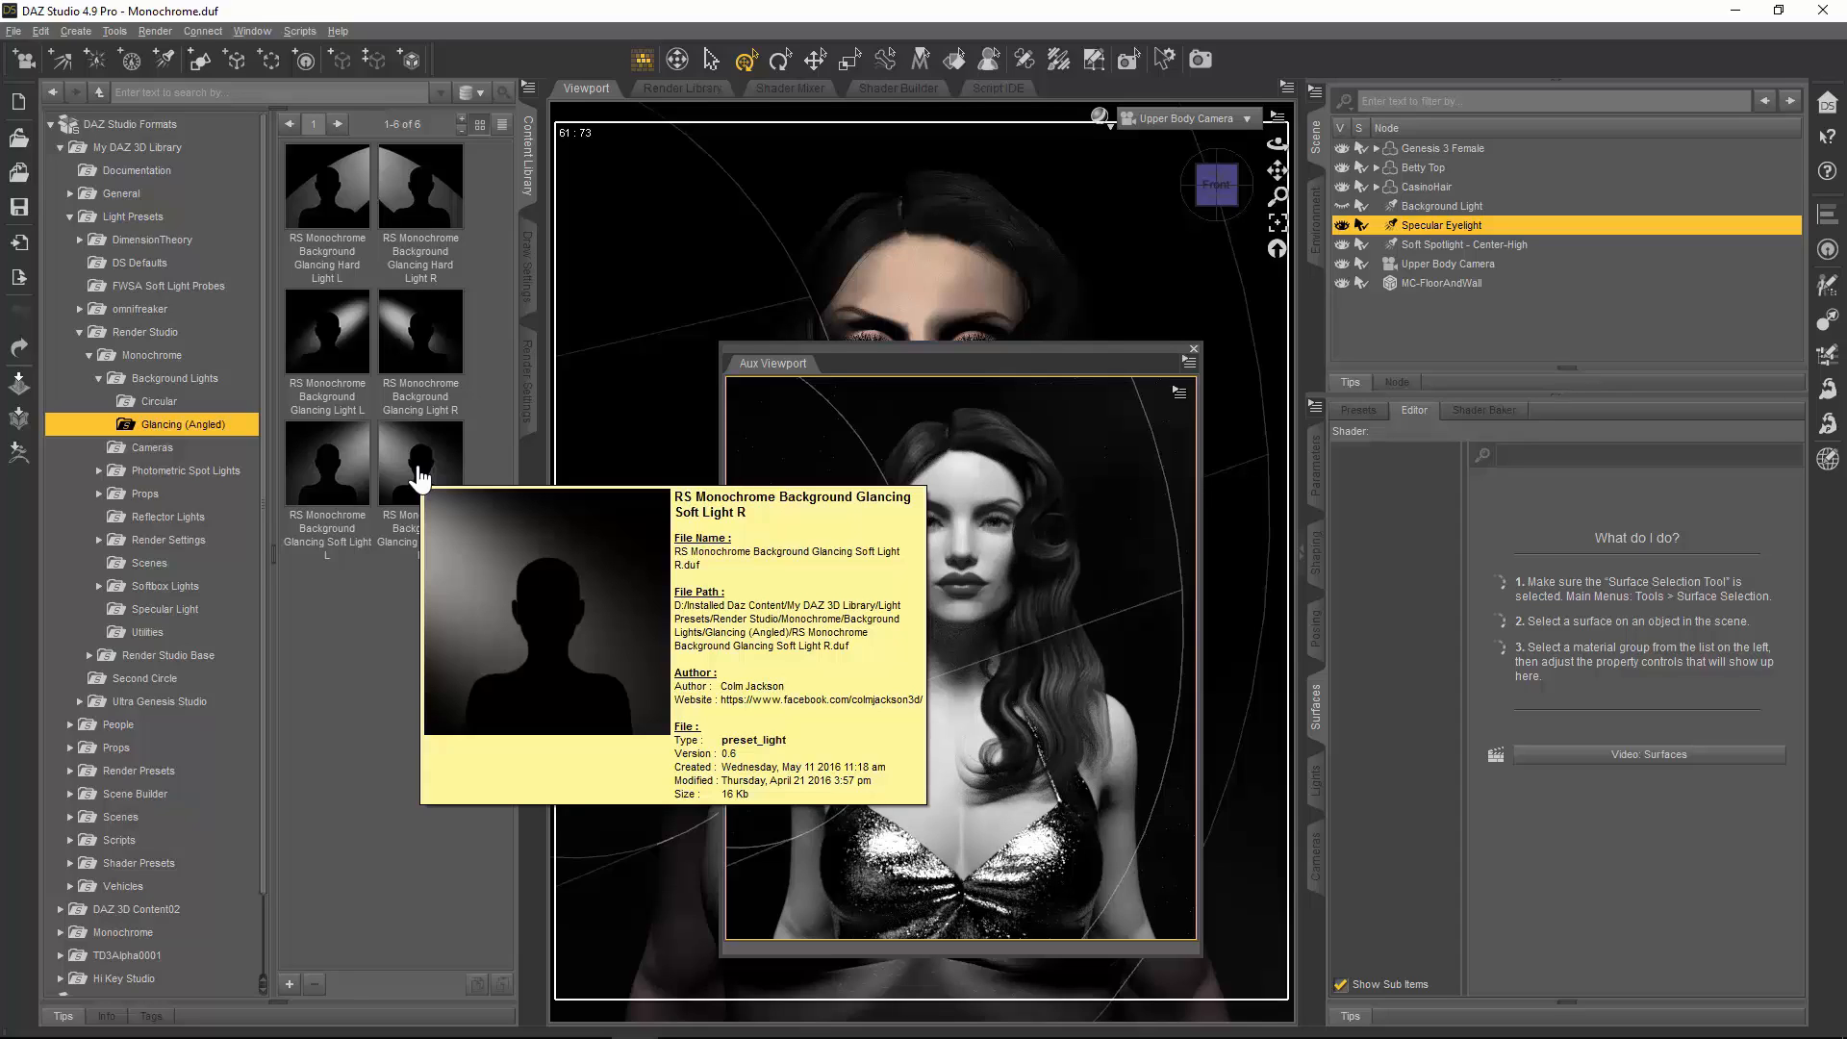
pyautogui.doubleClick(420, 471)
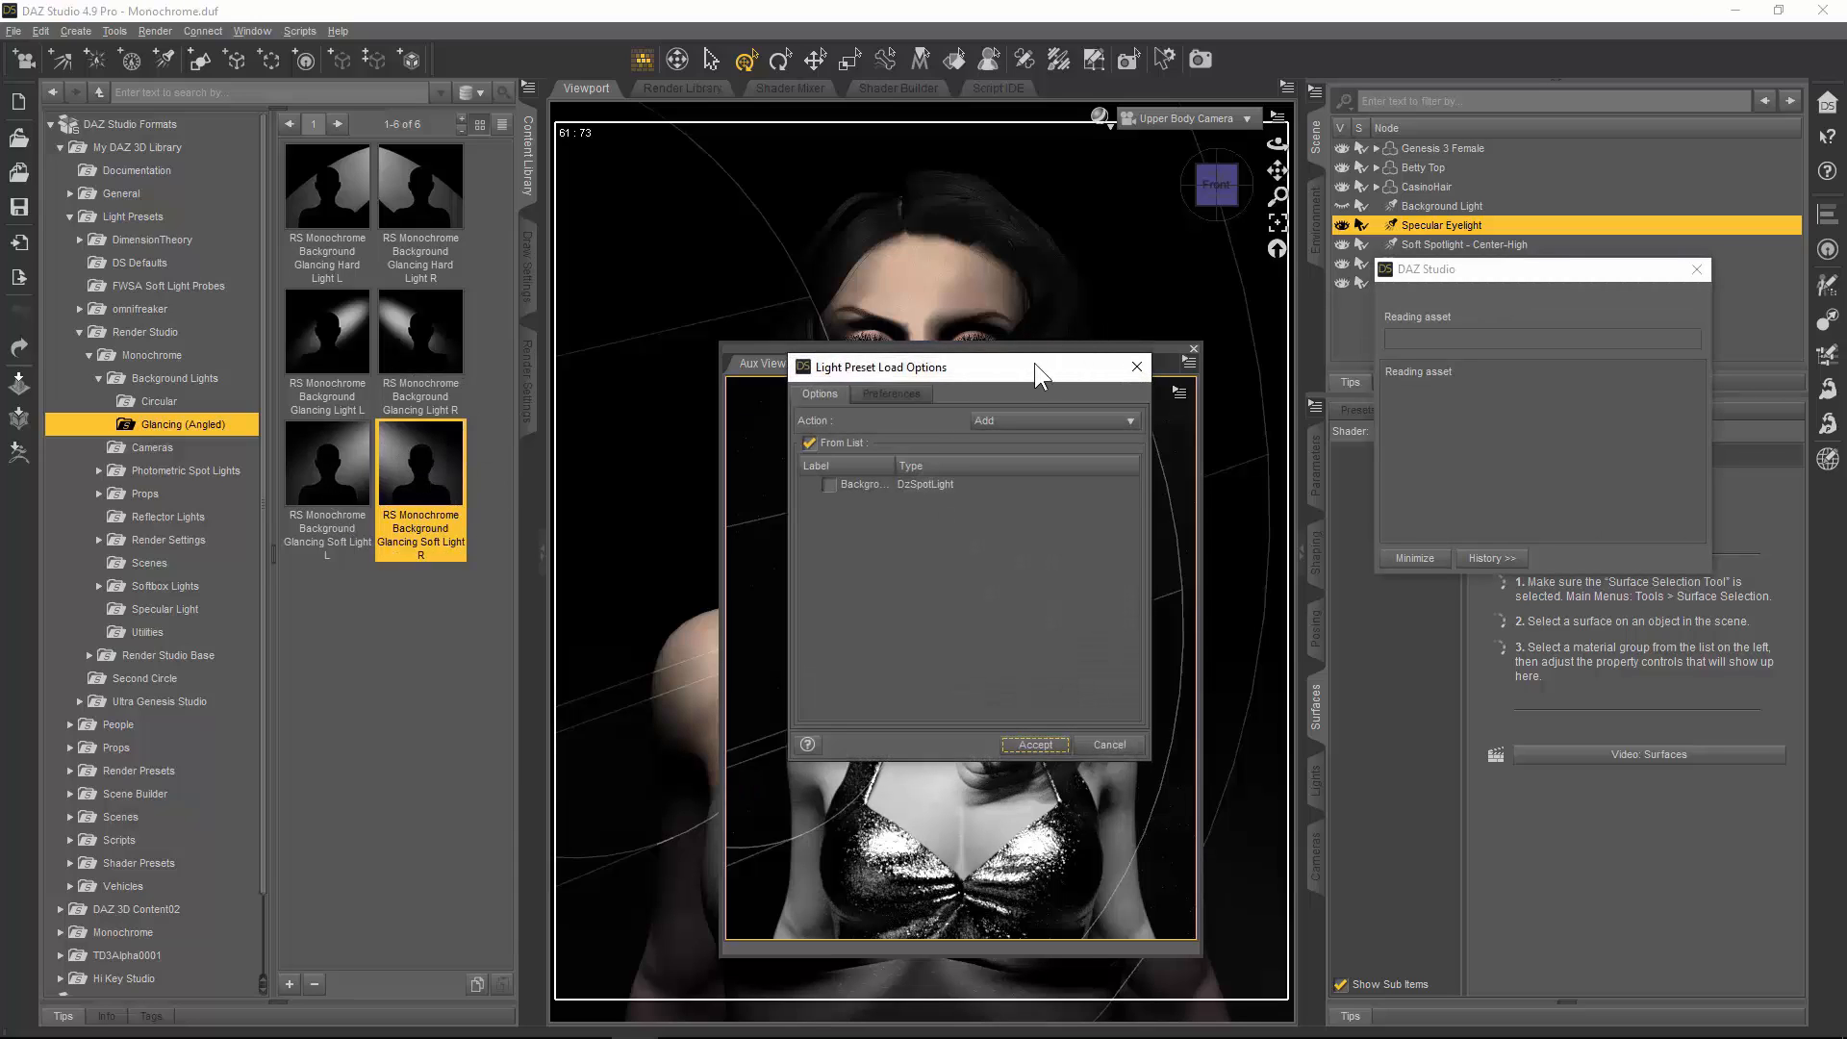
pyautogui.moveTo(1035, 361); pyautogui.dragTo(944, 352)
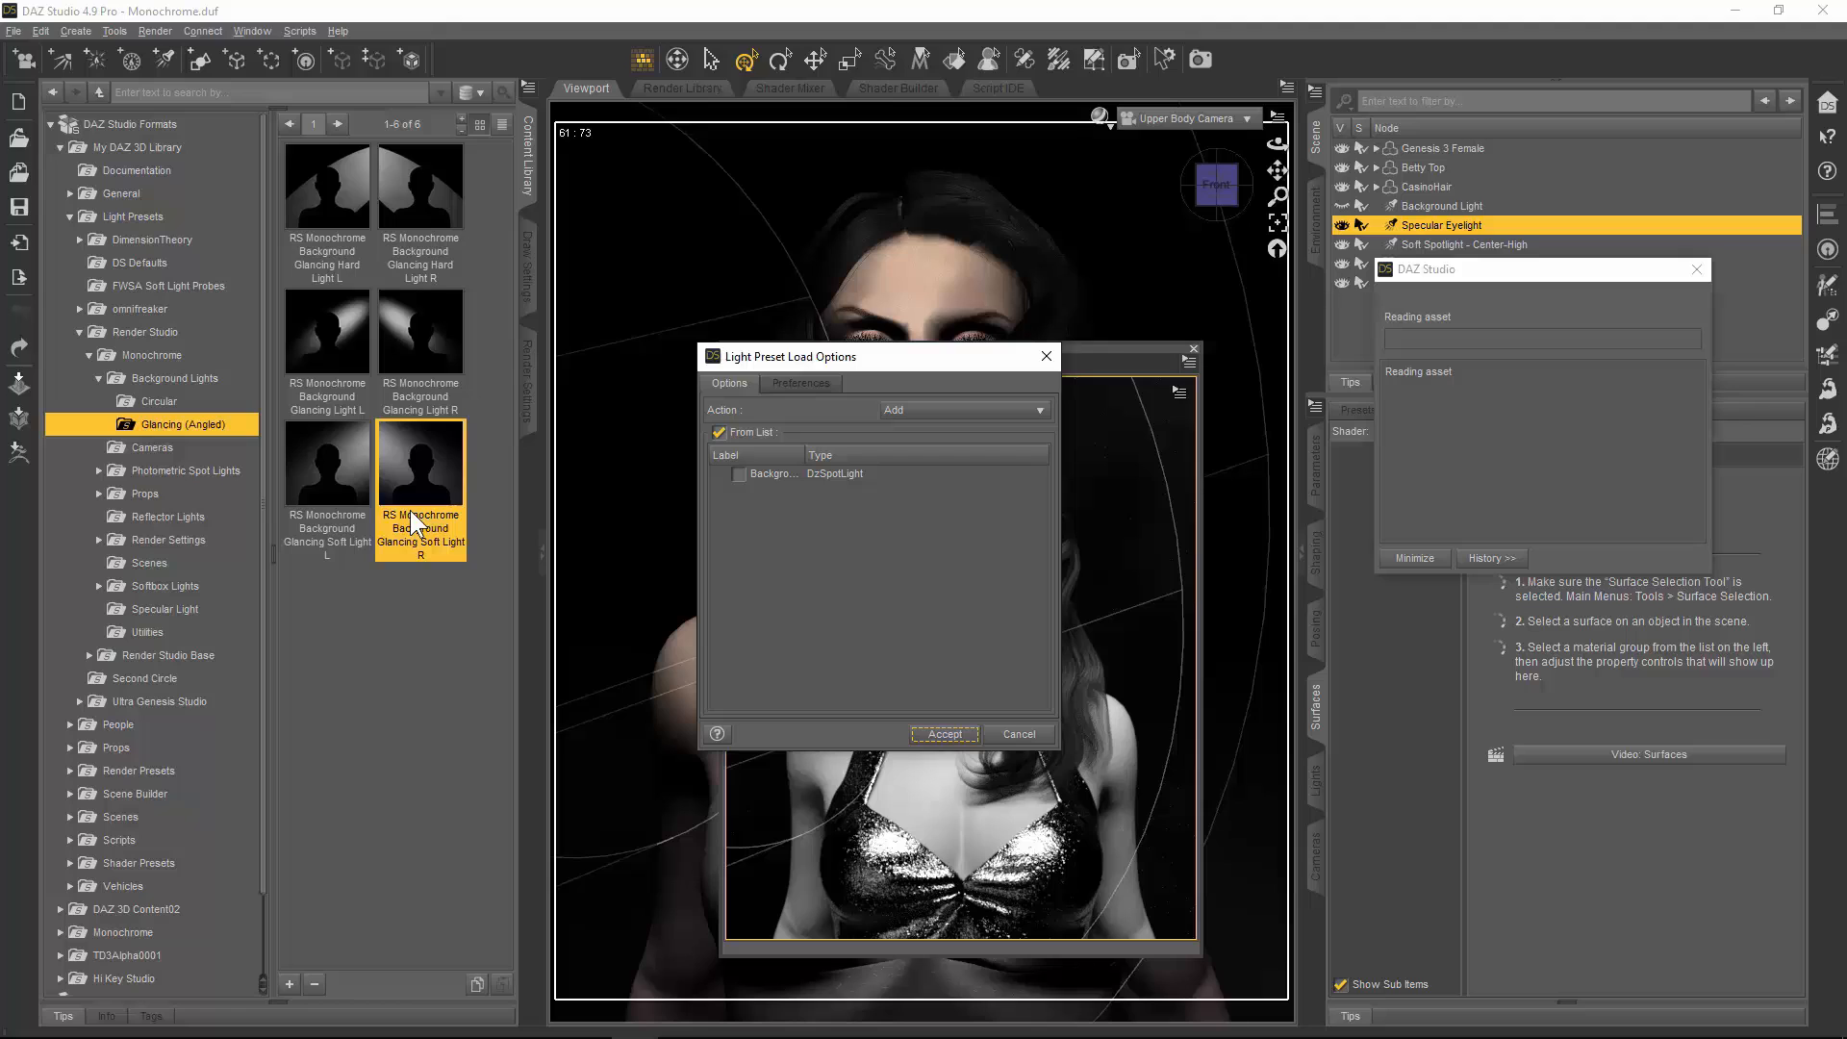
pyautogui.click(1017, 736)
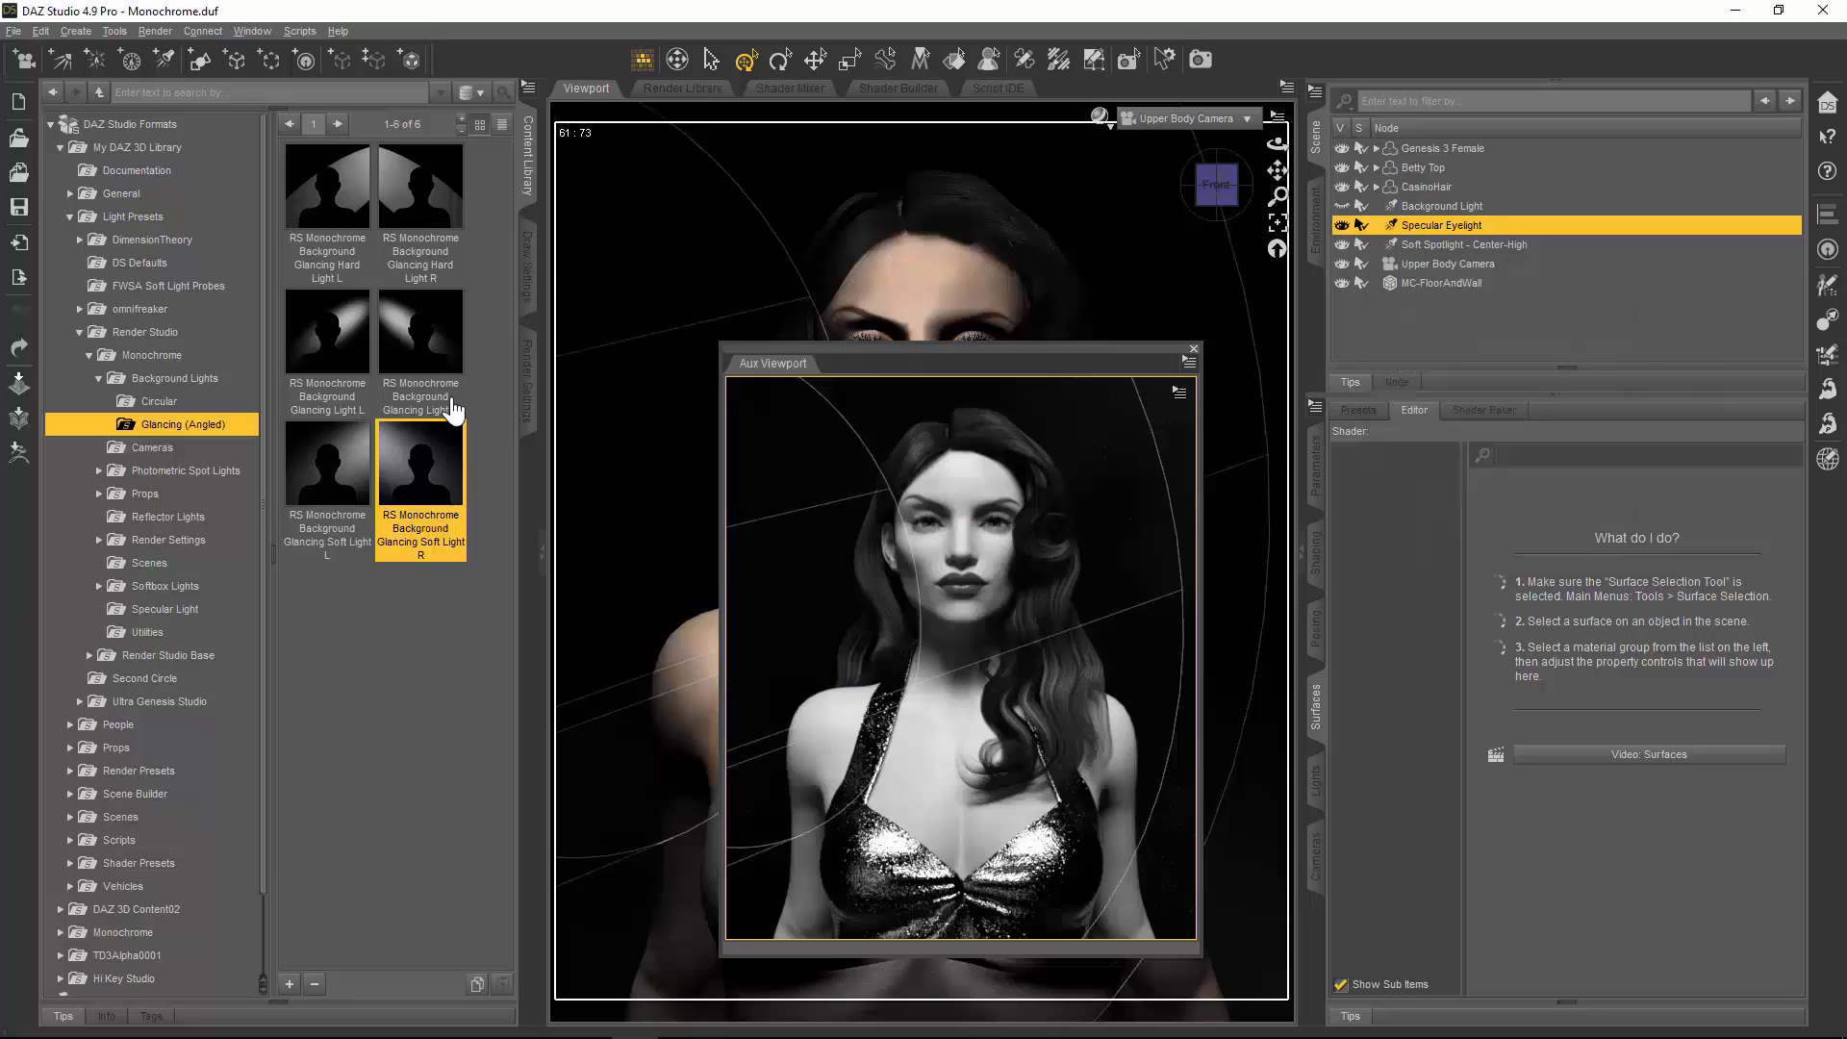
pyautogui.rightClick(431, 478)
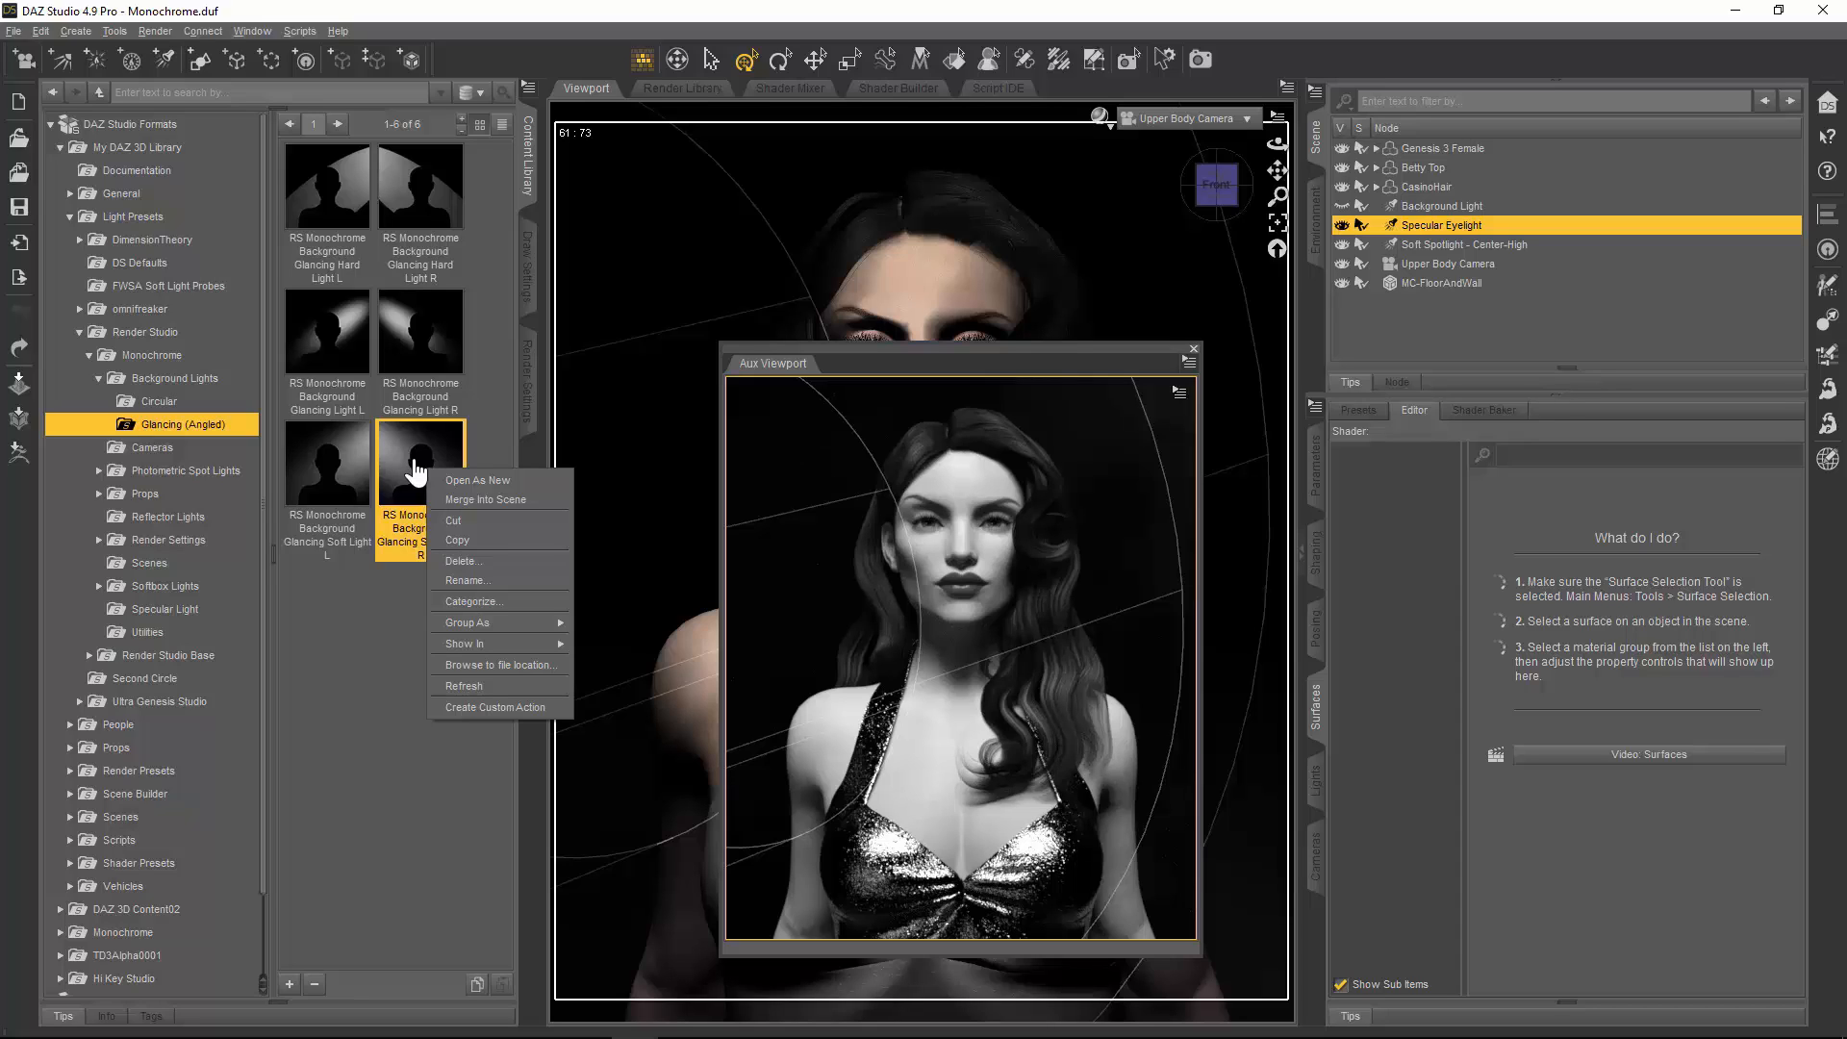
pyautogui.press('Escape')
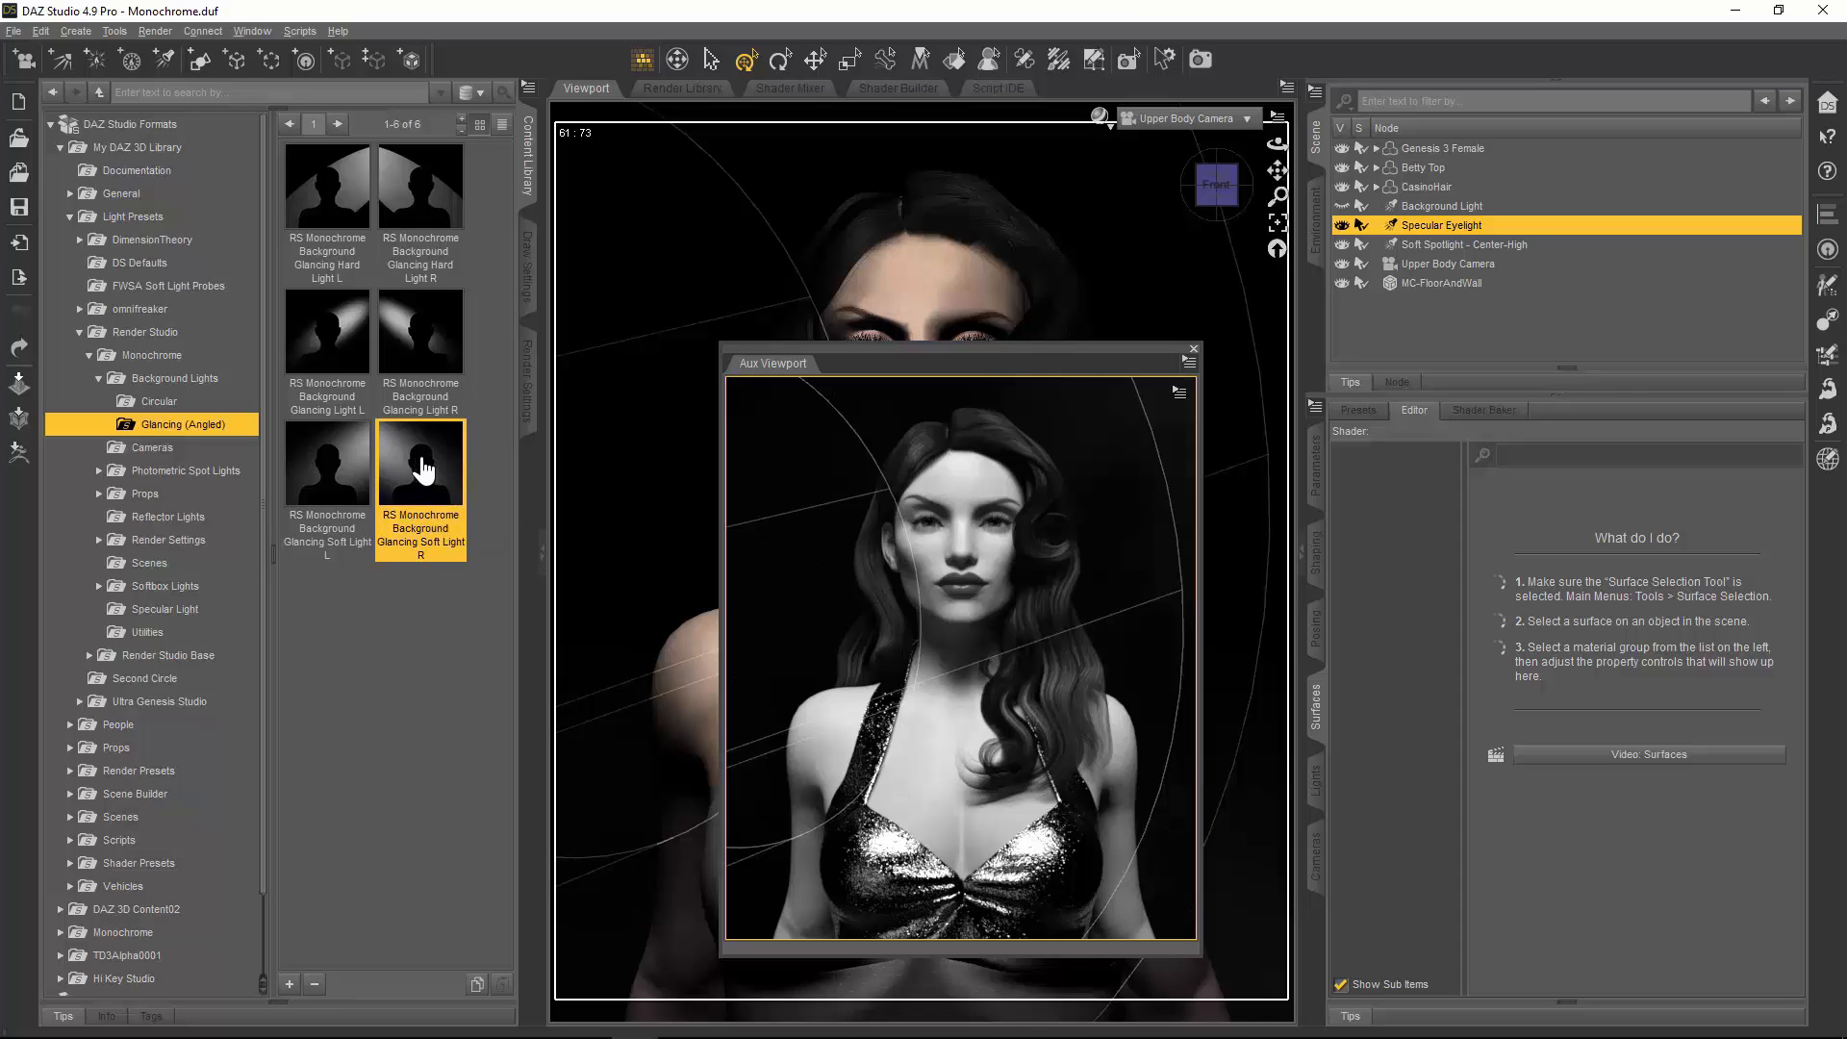
# Step: Start loading the RS Monochrome Background Glancing Soft Light R preset, include its spotlight from the list, and widen the label column
pyautogui.doubleClick(442, 476)
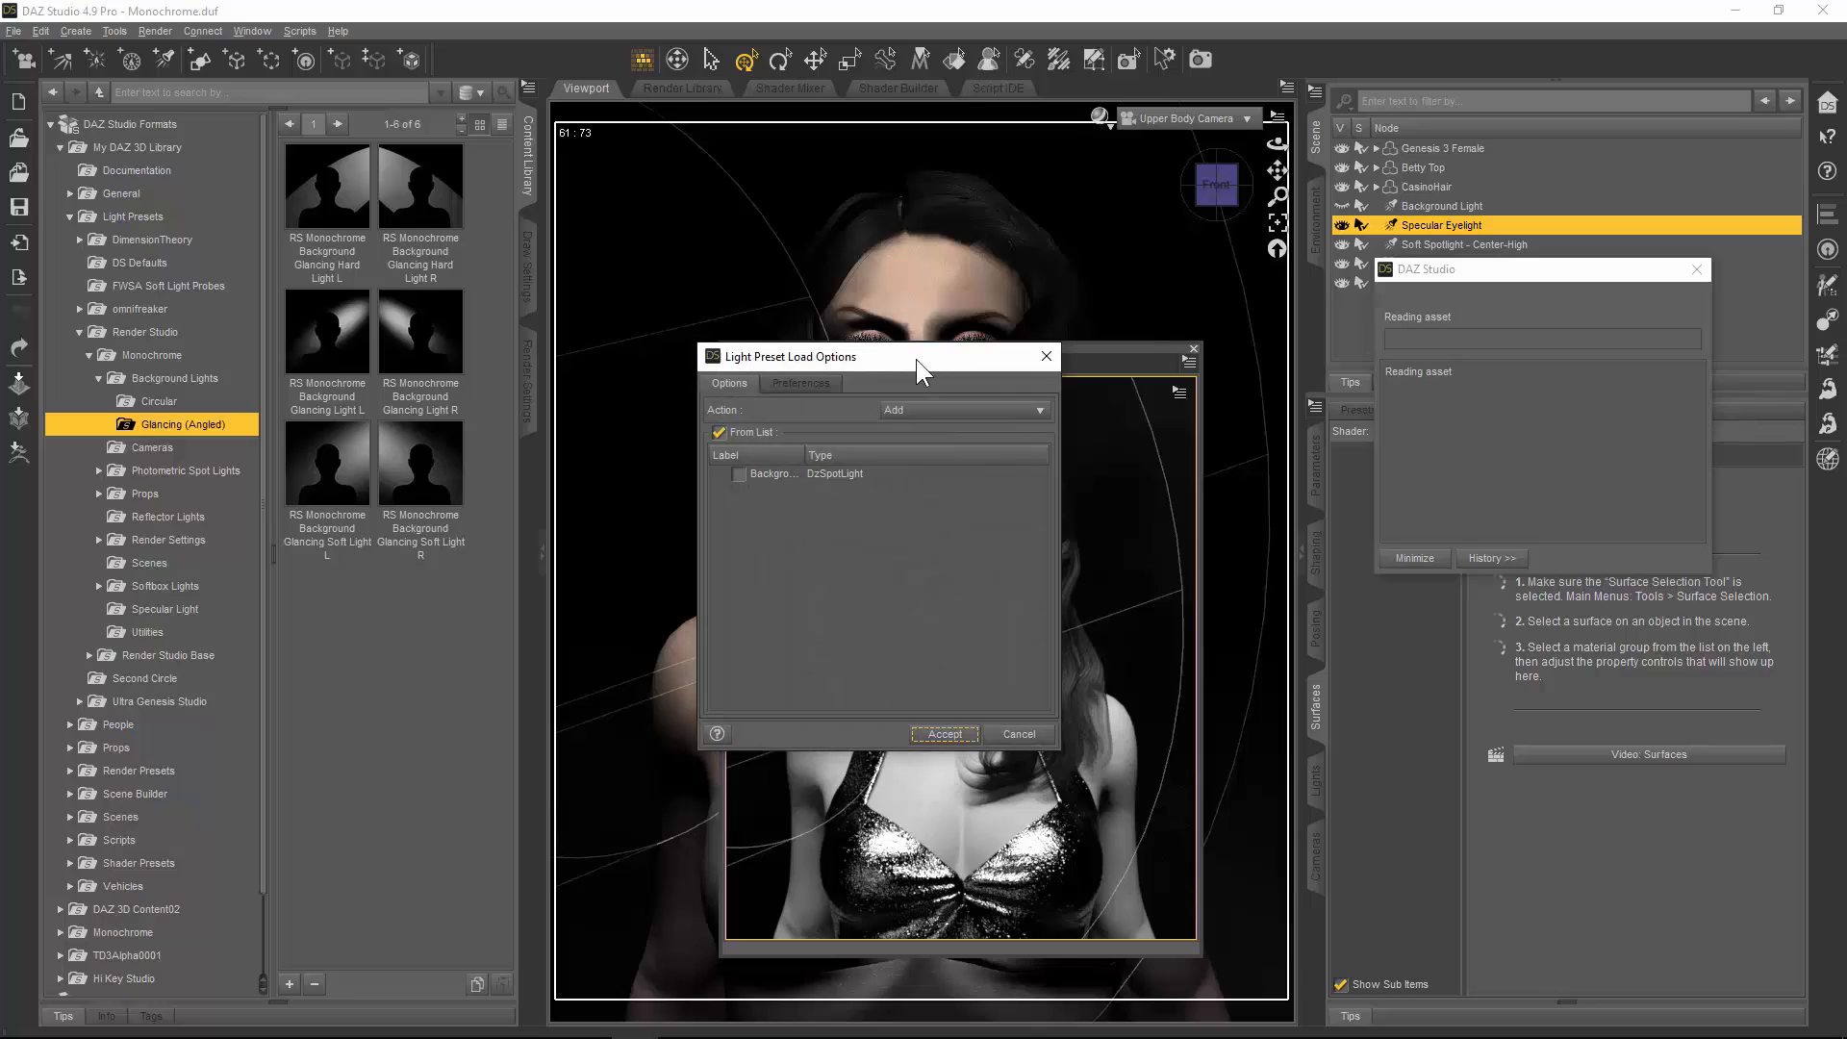
pyautogui.moveTo(916, 360); pyautogui.dragTo(910, 325)
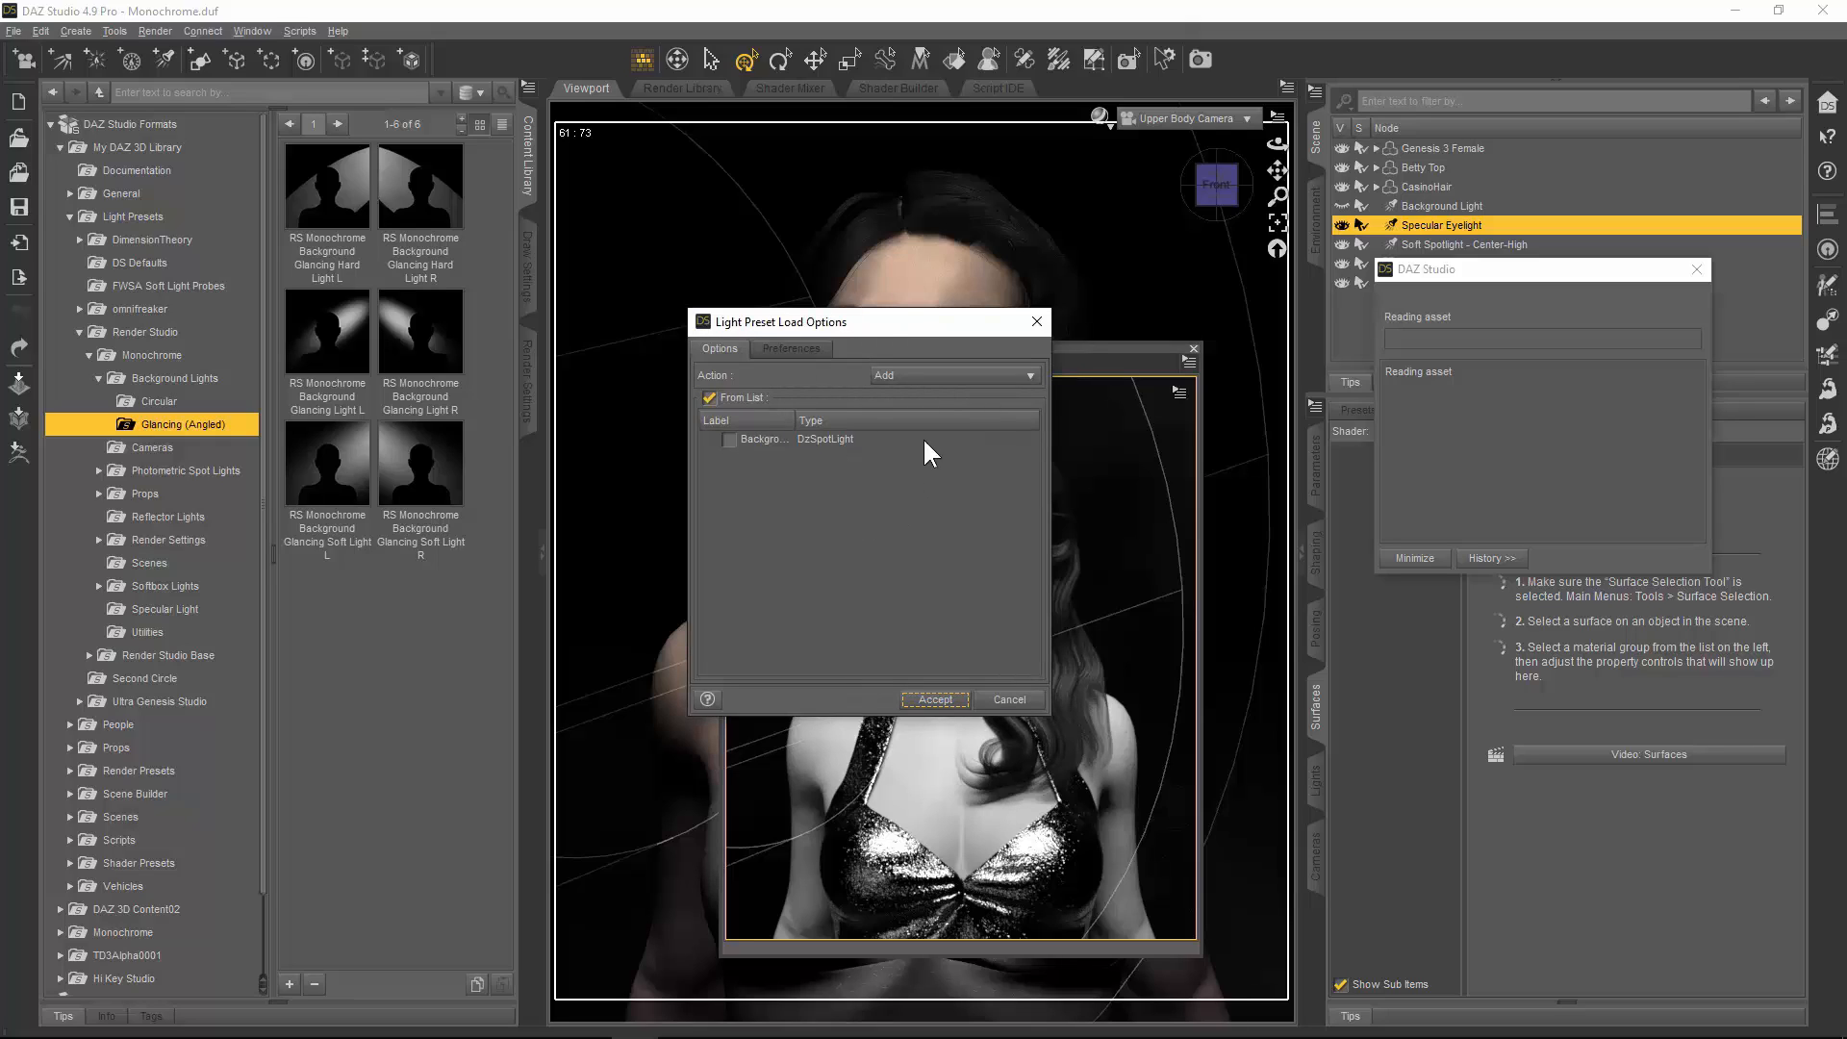
pyautogui.click(709, 397)
pyautogui.click(710, 398)
pyautogui.moveTo(799, 419); pyautogui.dragTo(940, 420)
# Step: Turn off Set Preferred Options on Accept and load the glancing soft light into the scene with the Add action
pyautogui.click(791, 350)
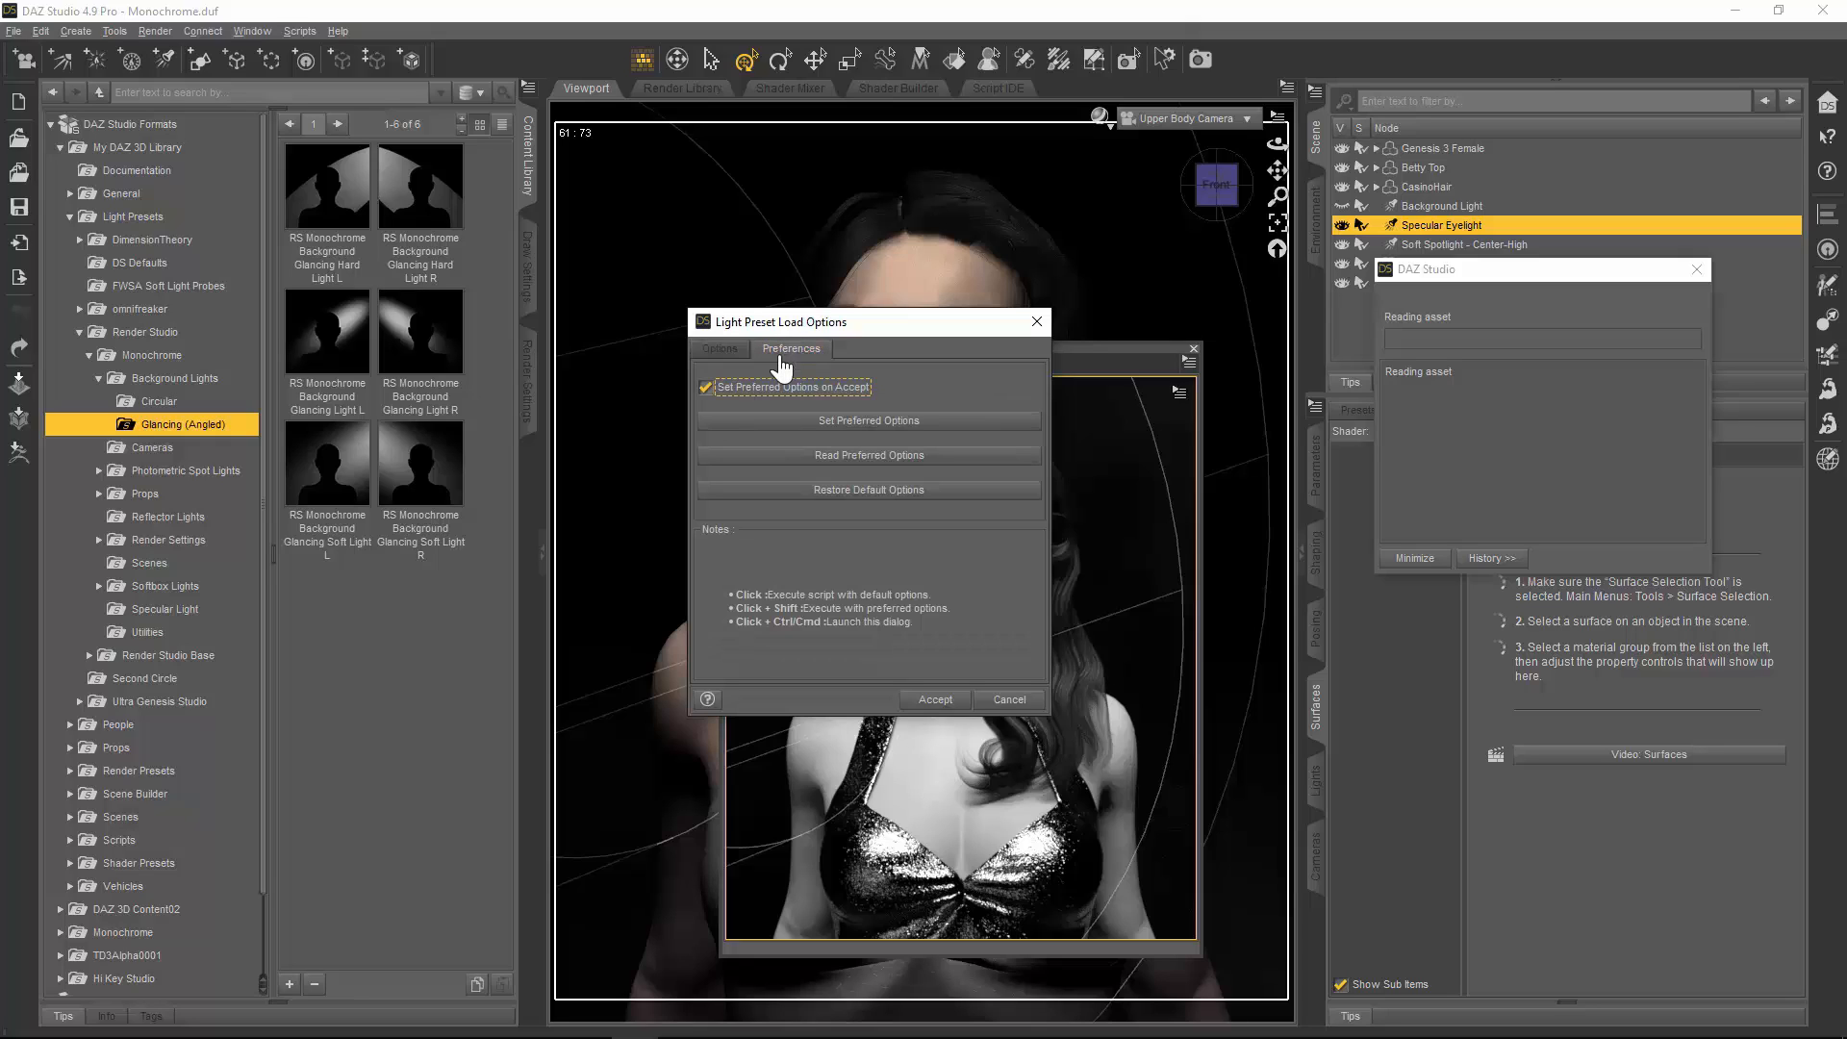
pyautogui.click(706, 388)
pyautogui.click(729, 350)
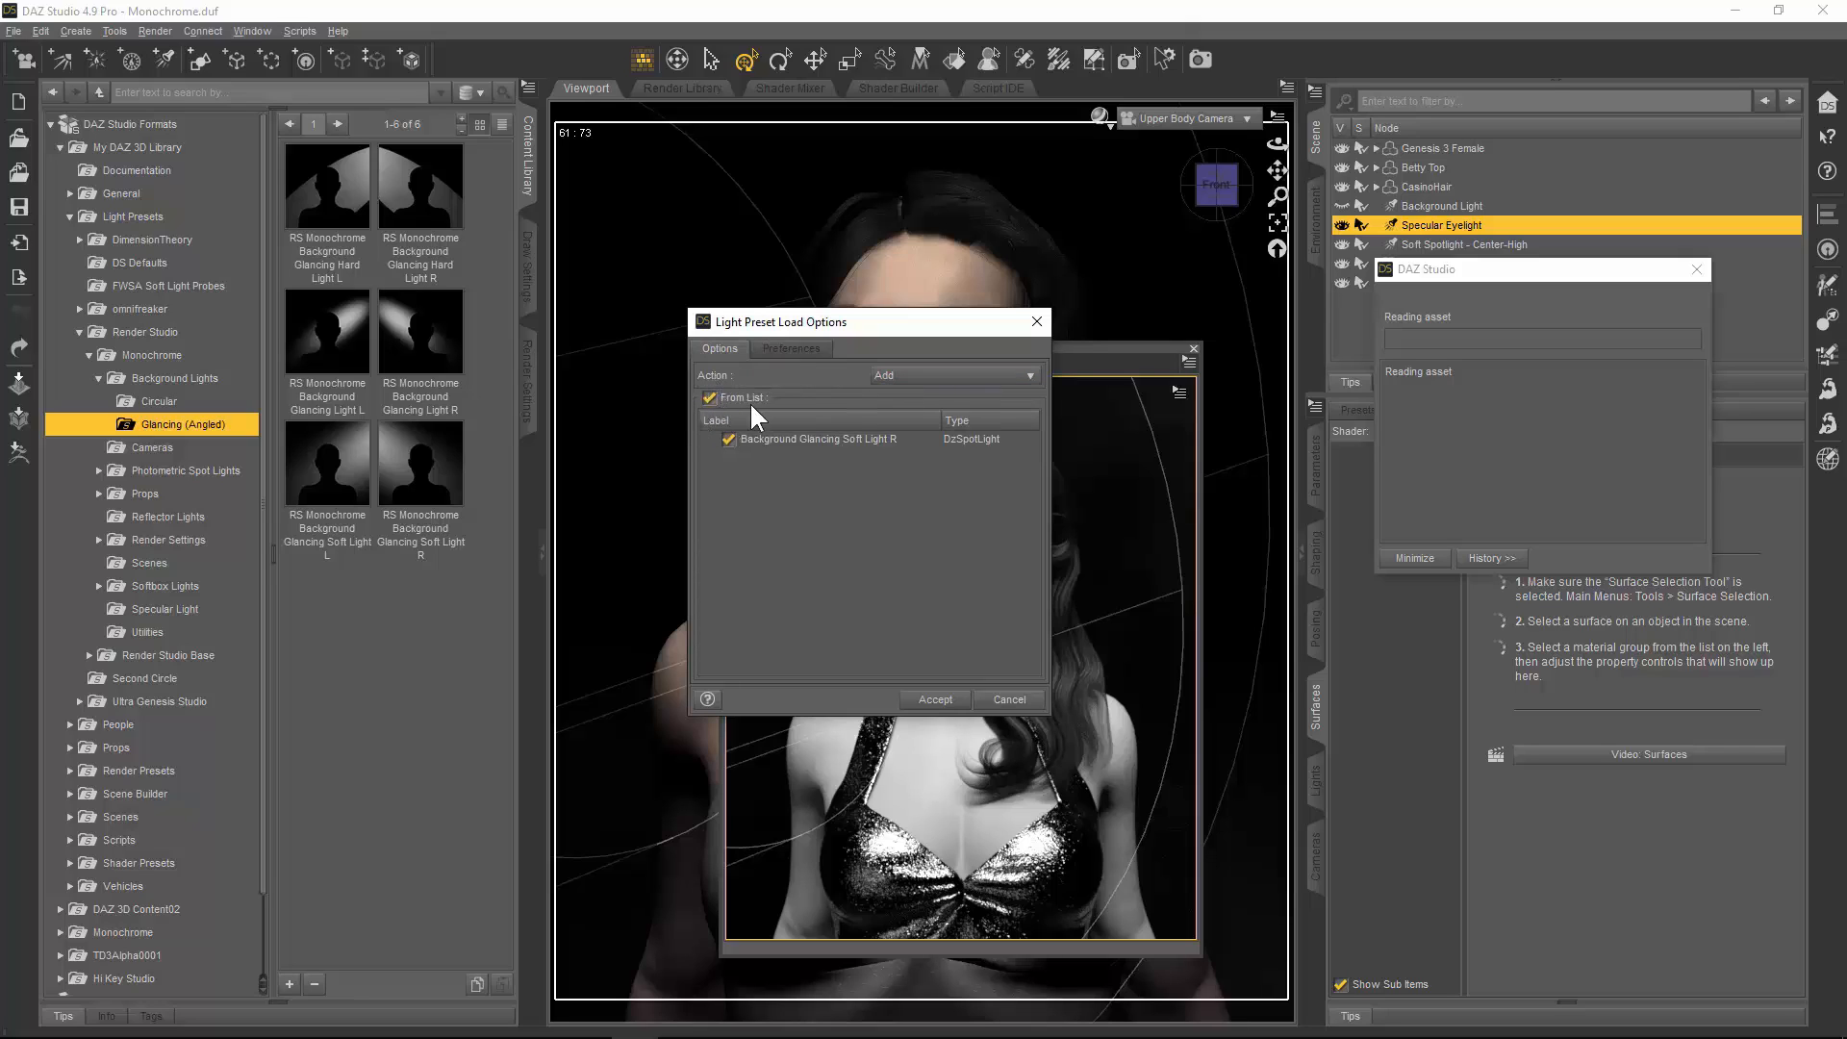
pyautogui.click(983, 377)
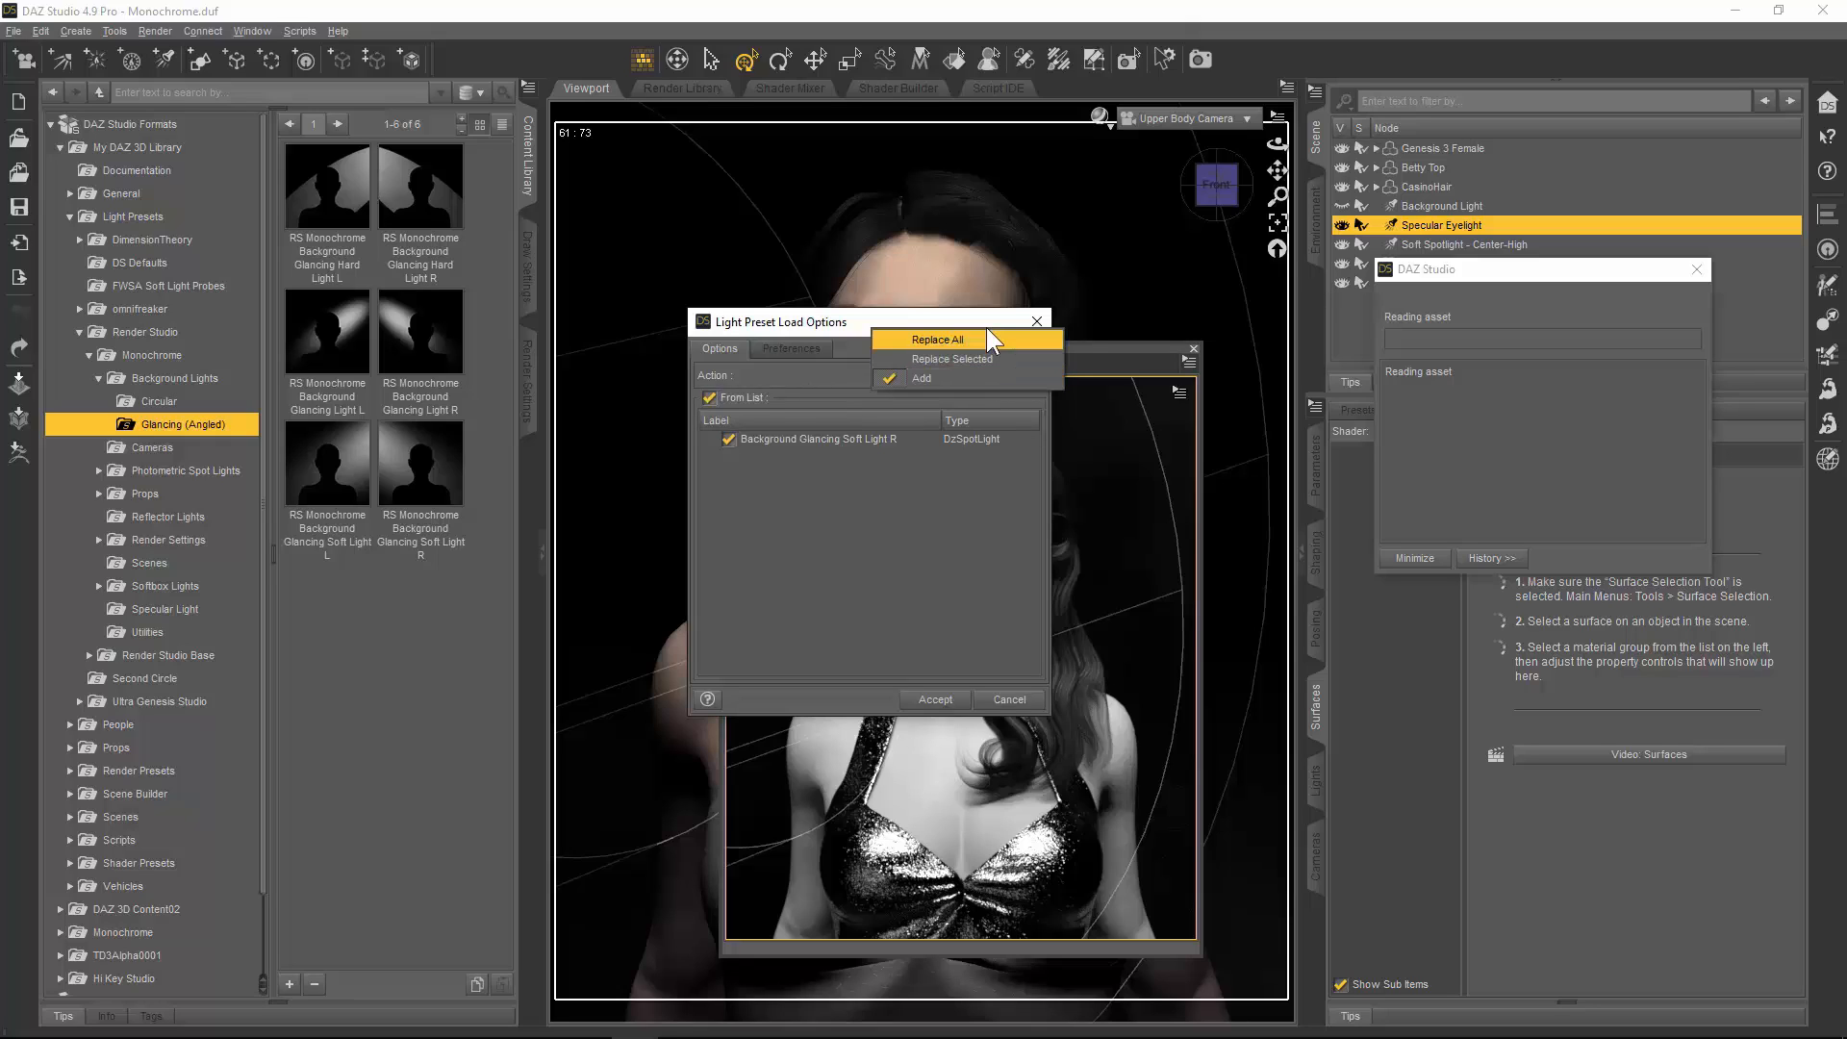
pyautogui.click(966, 378)
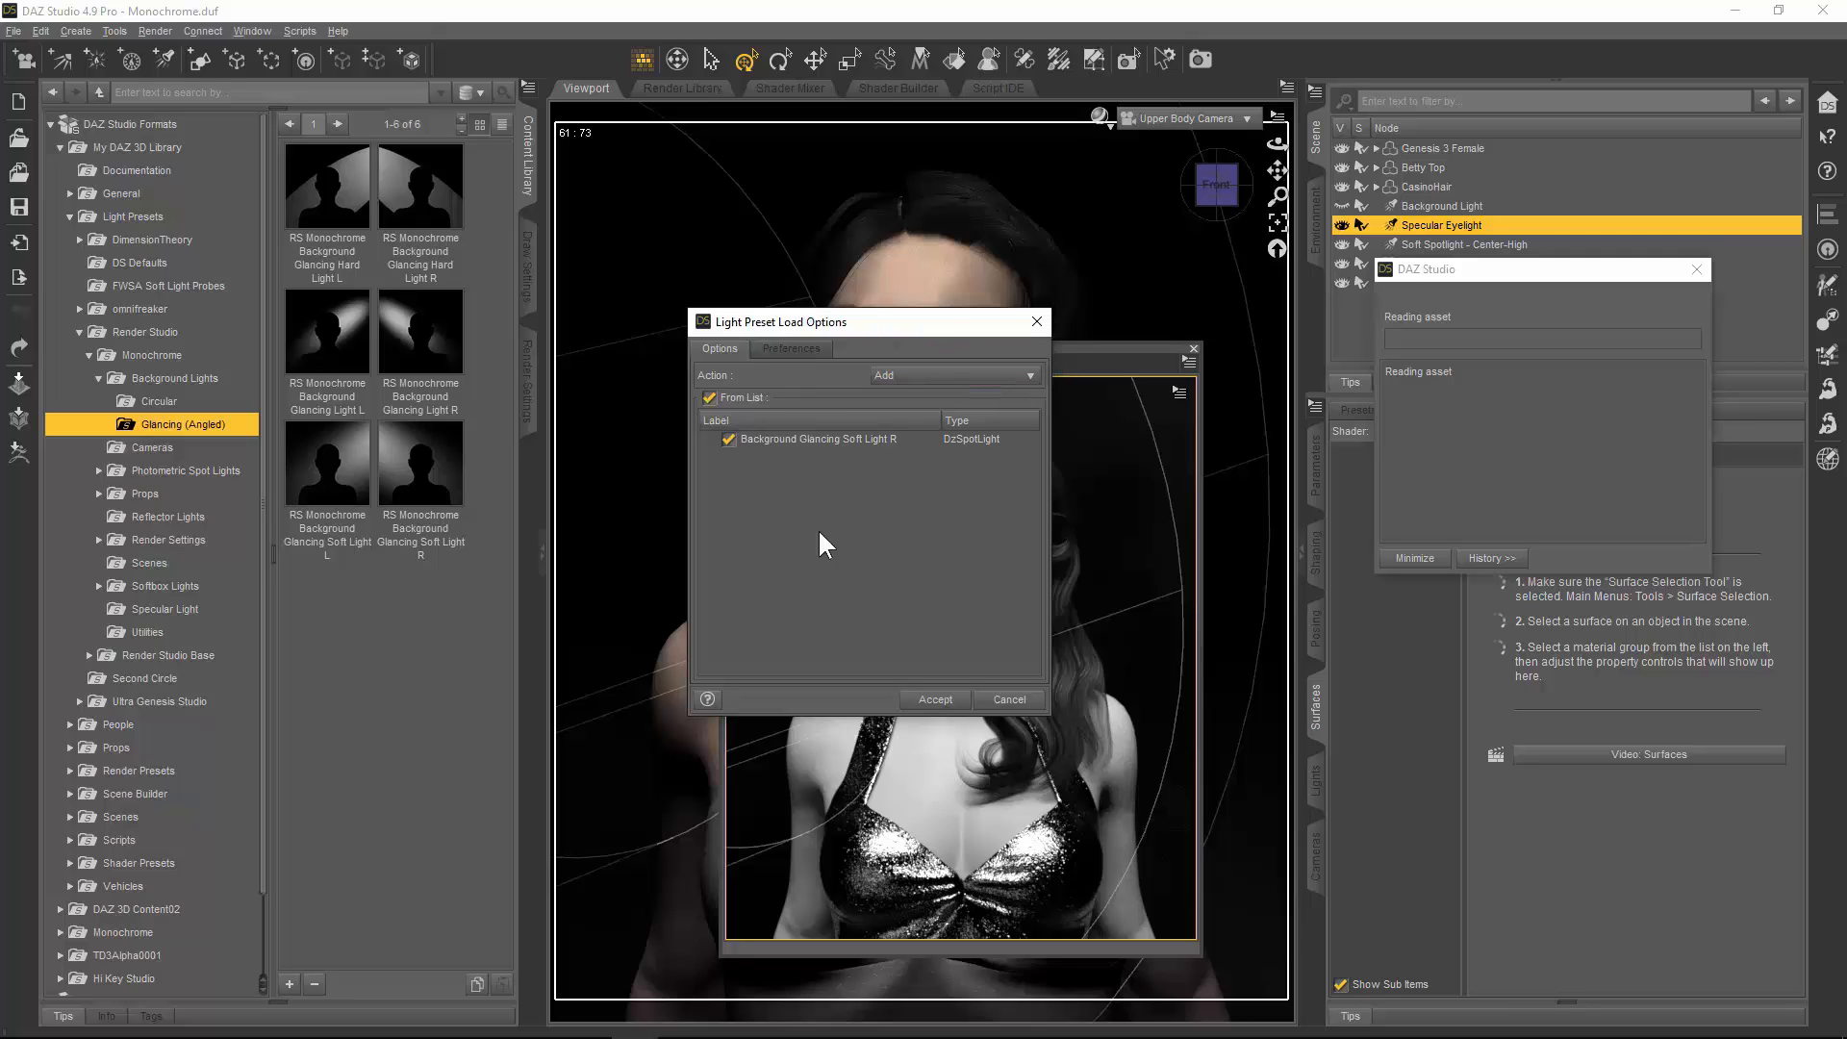
pyautogui.click(938, 701)
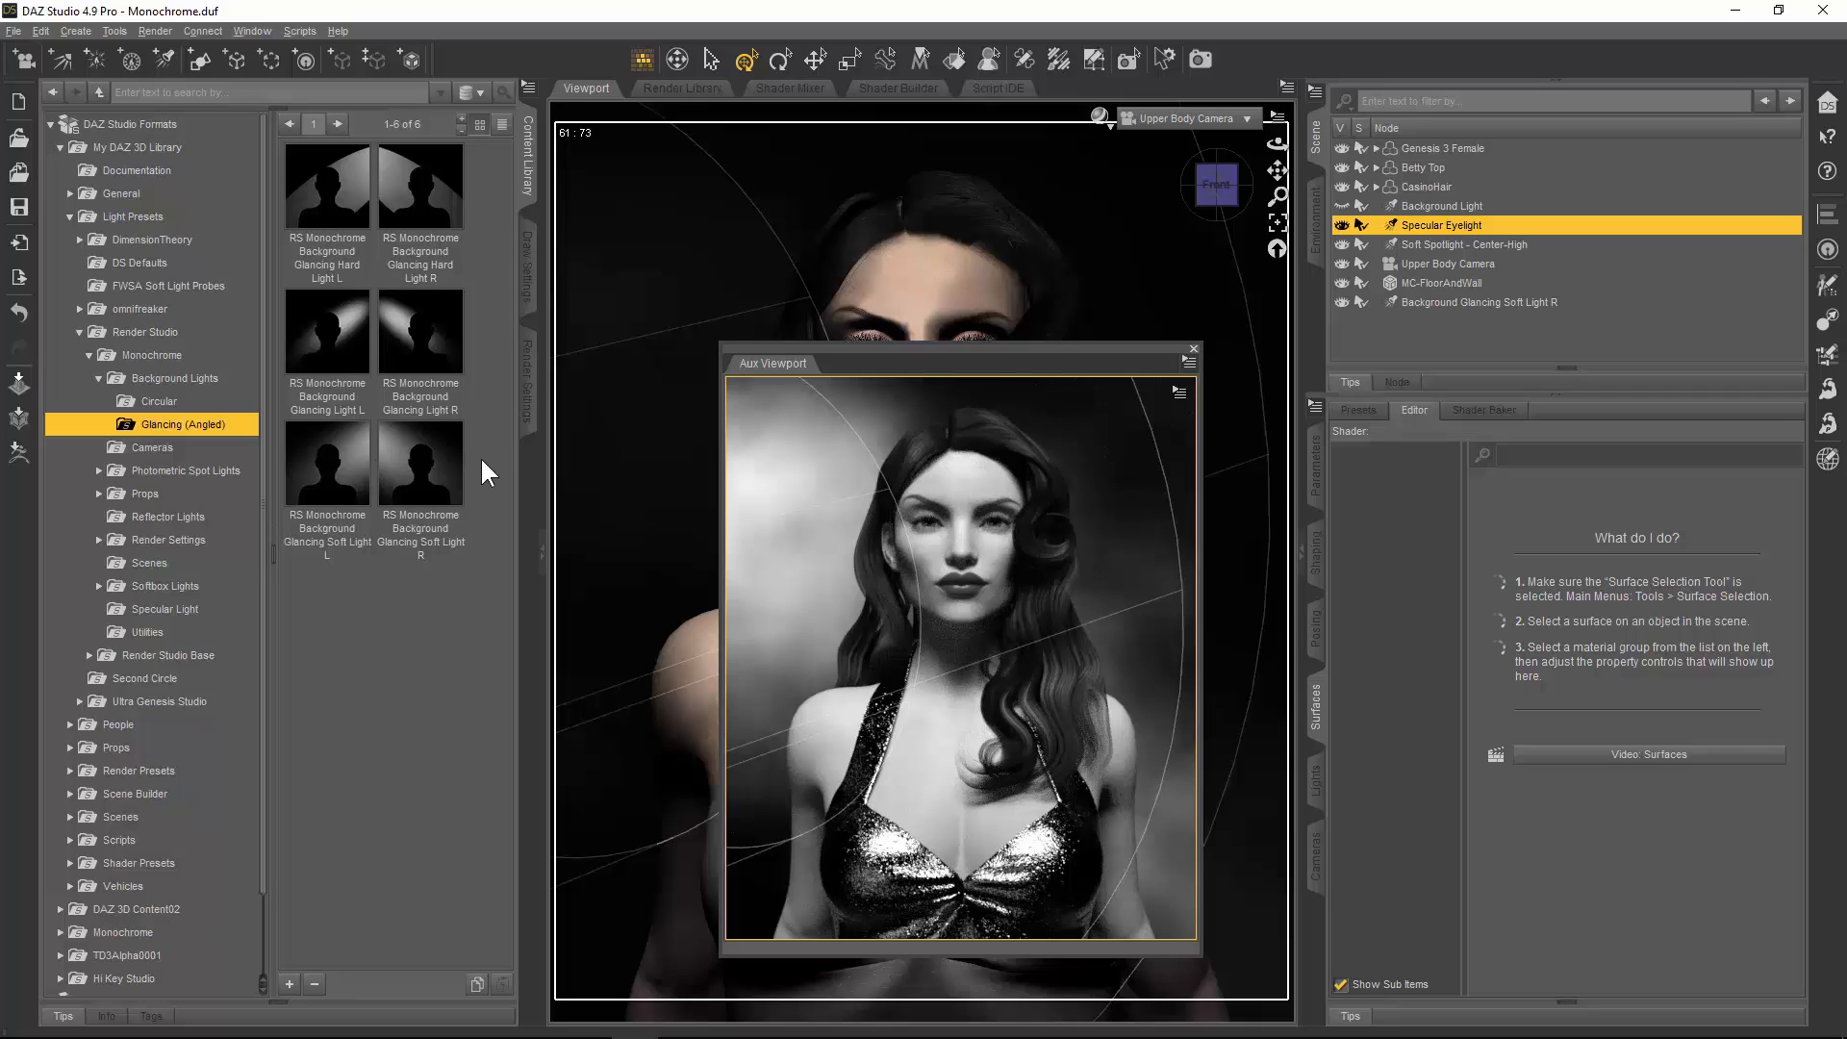
# Step: Examine the Monochrome Cameras presets, from the Fish Eye and Floor cameras through to the Upper Body and Wide Angle cameras
pyautogui.click(161, 447)
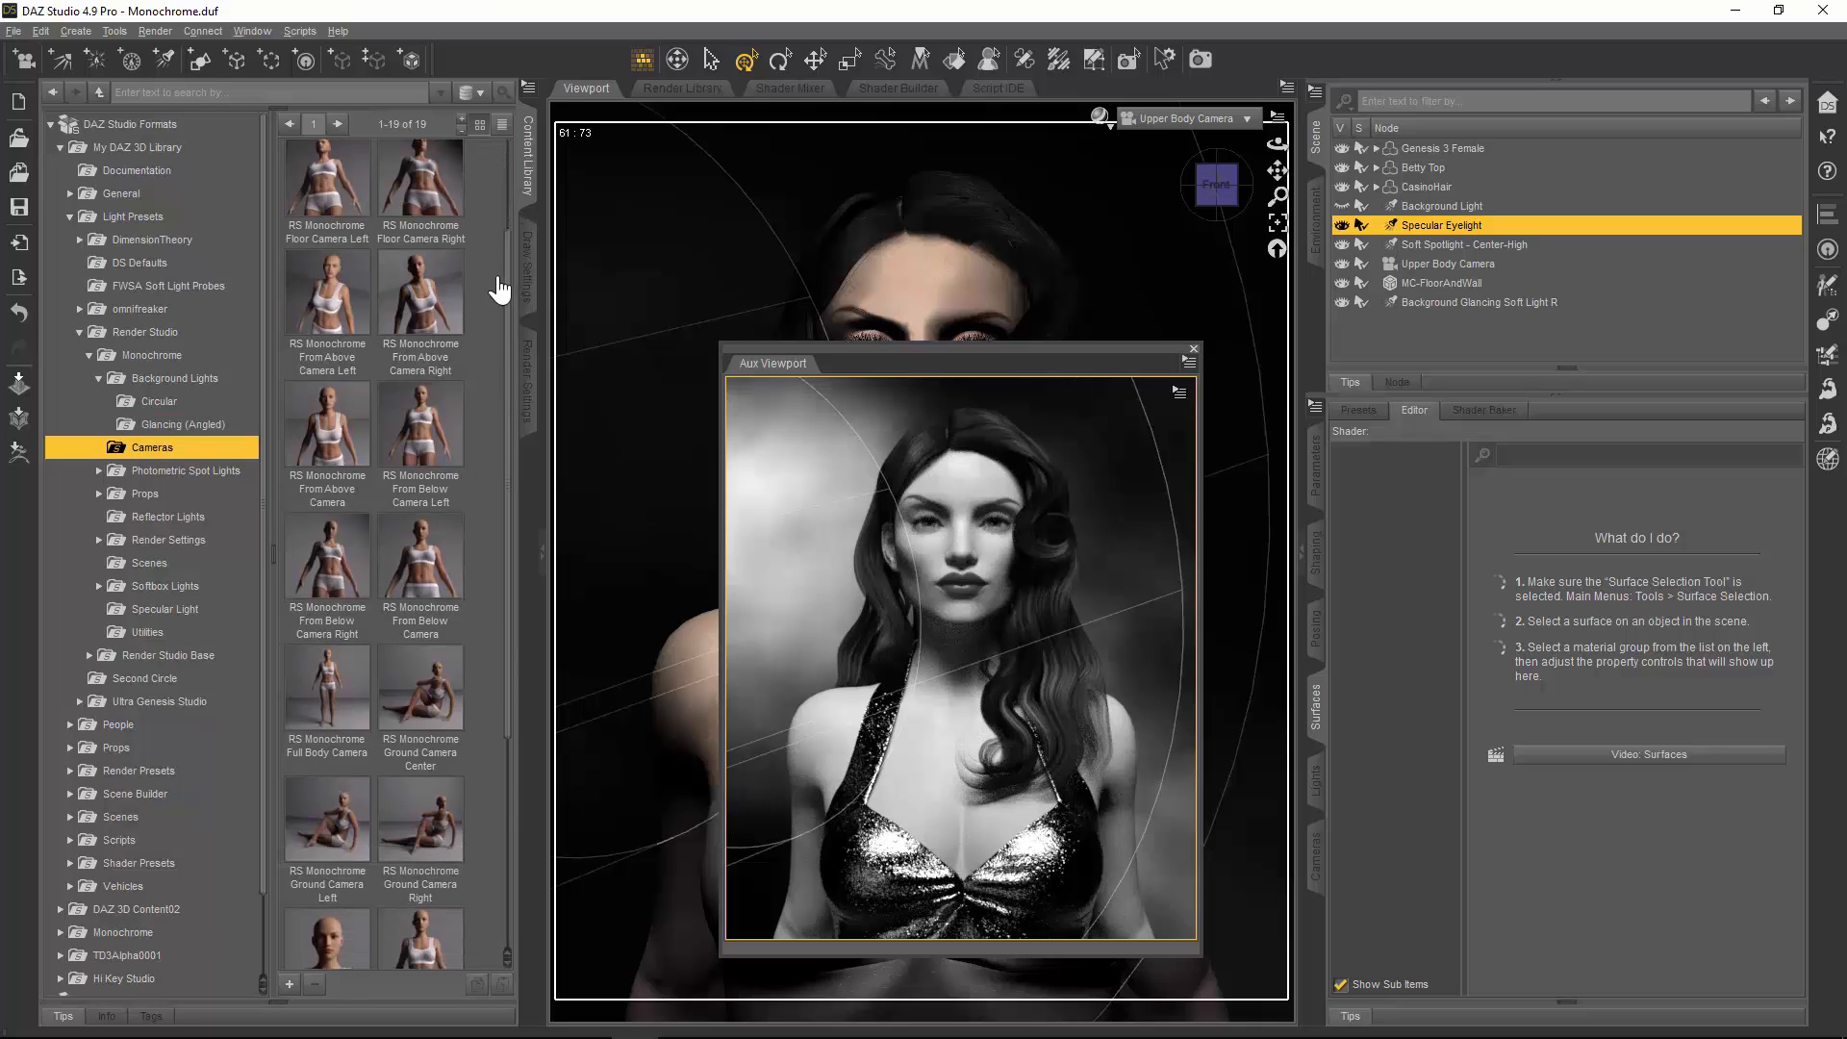
pyautogui.scroll(-3, 510, 442)
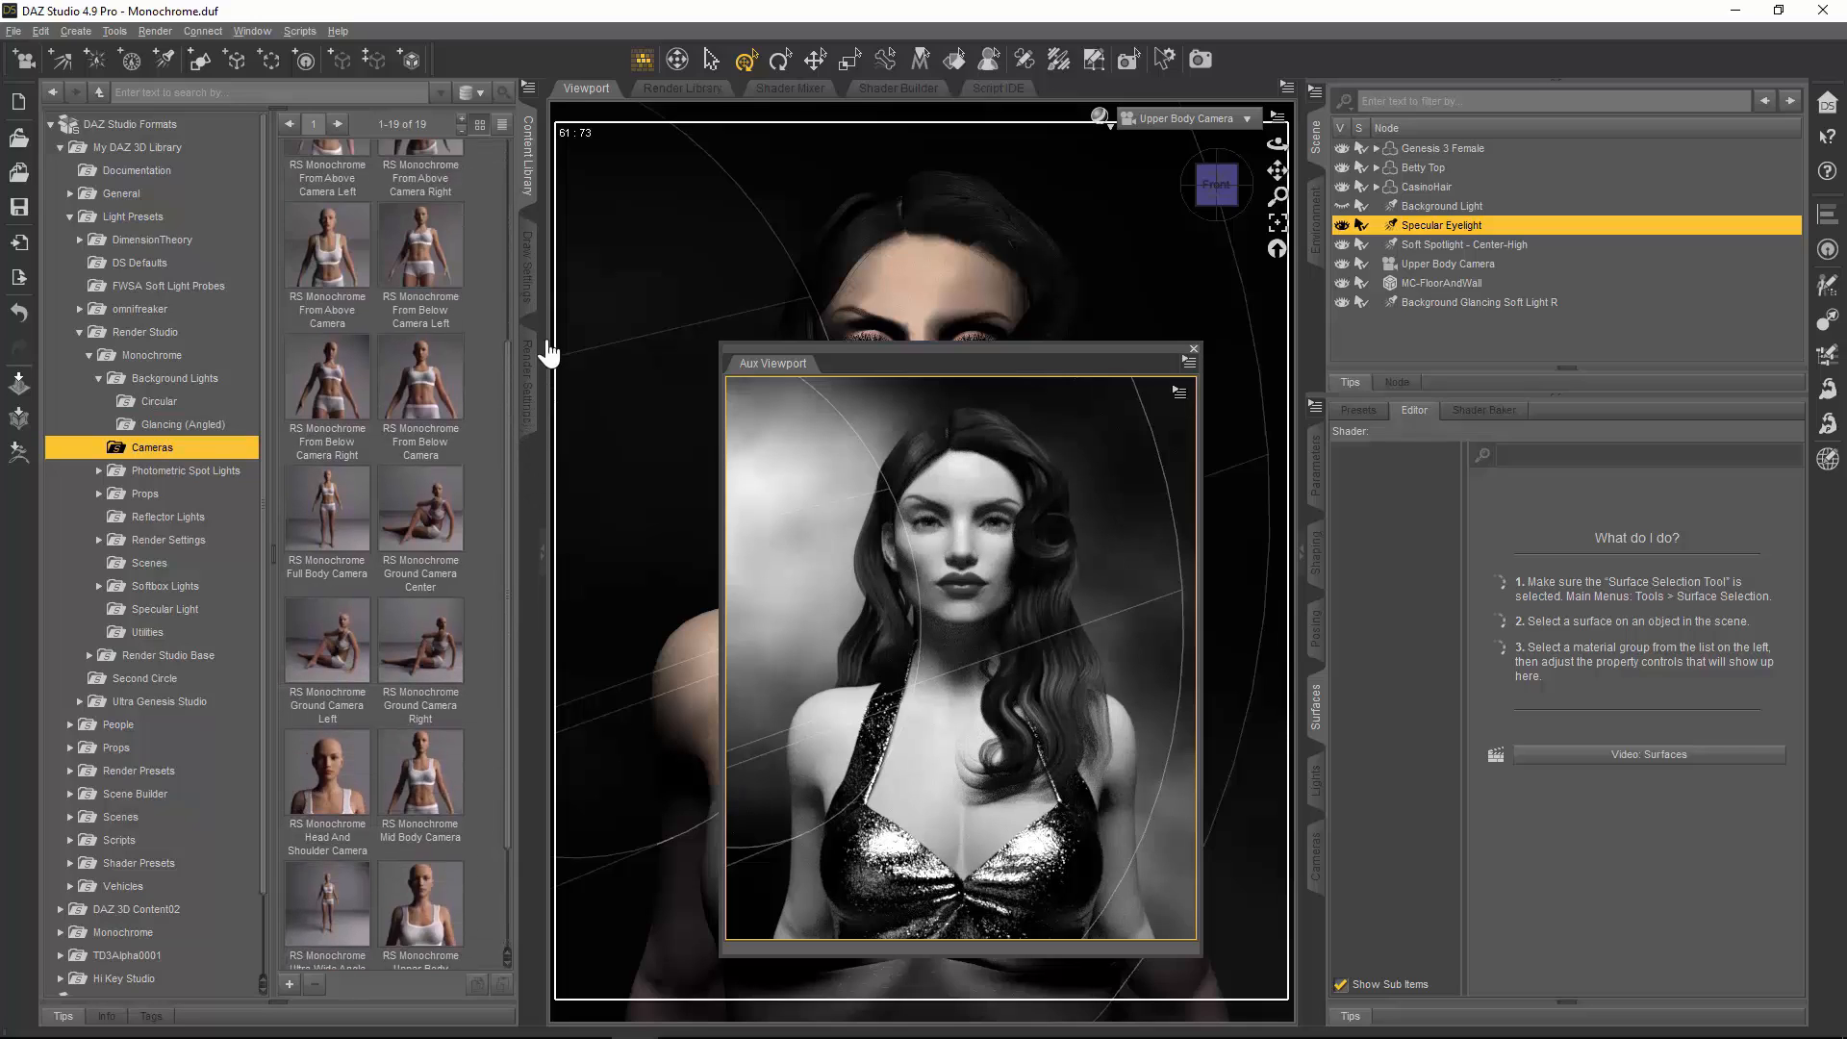
pyautogui.scroll(5, 548, 353)
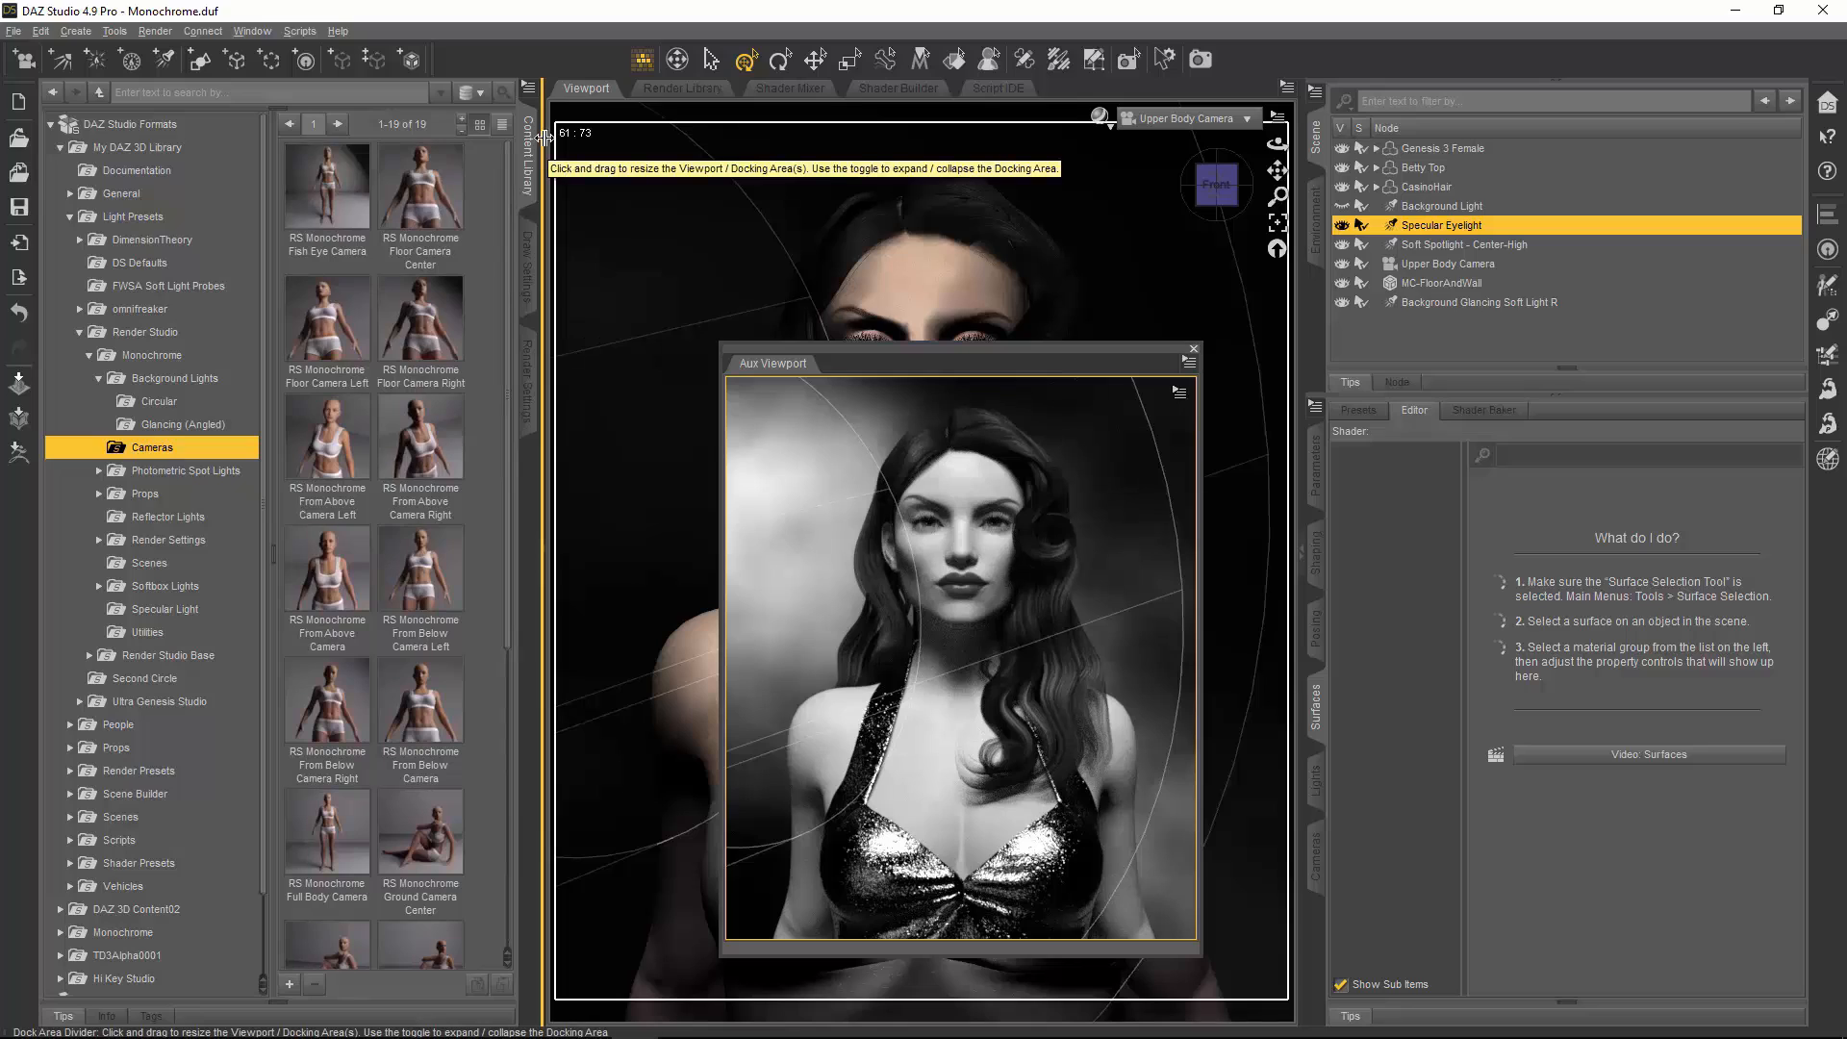
pyautogui.scroll(-3, 502, 273)
pyautogui.scroll(-5, 506, 318)
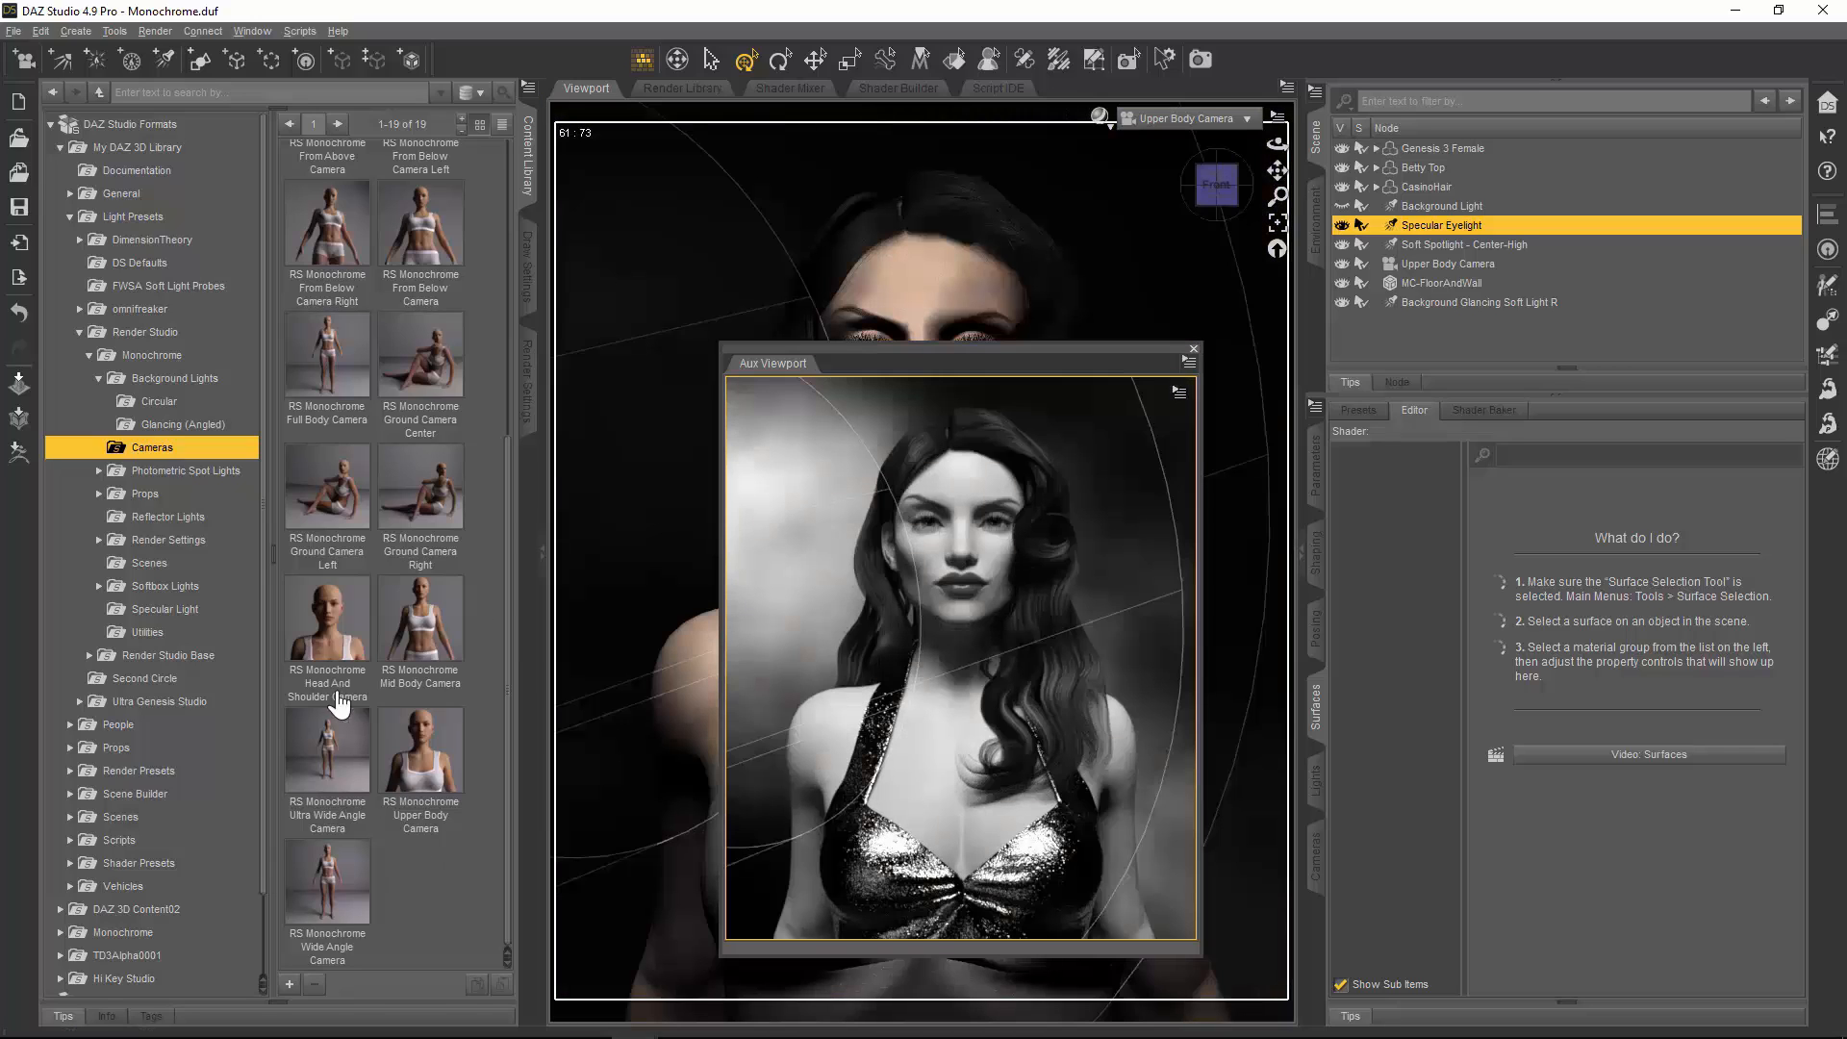
pyautogui.moveTo(336, 764)
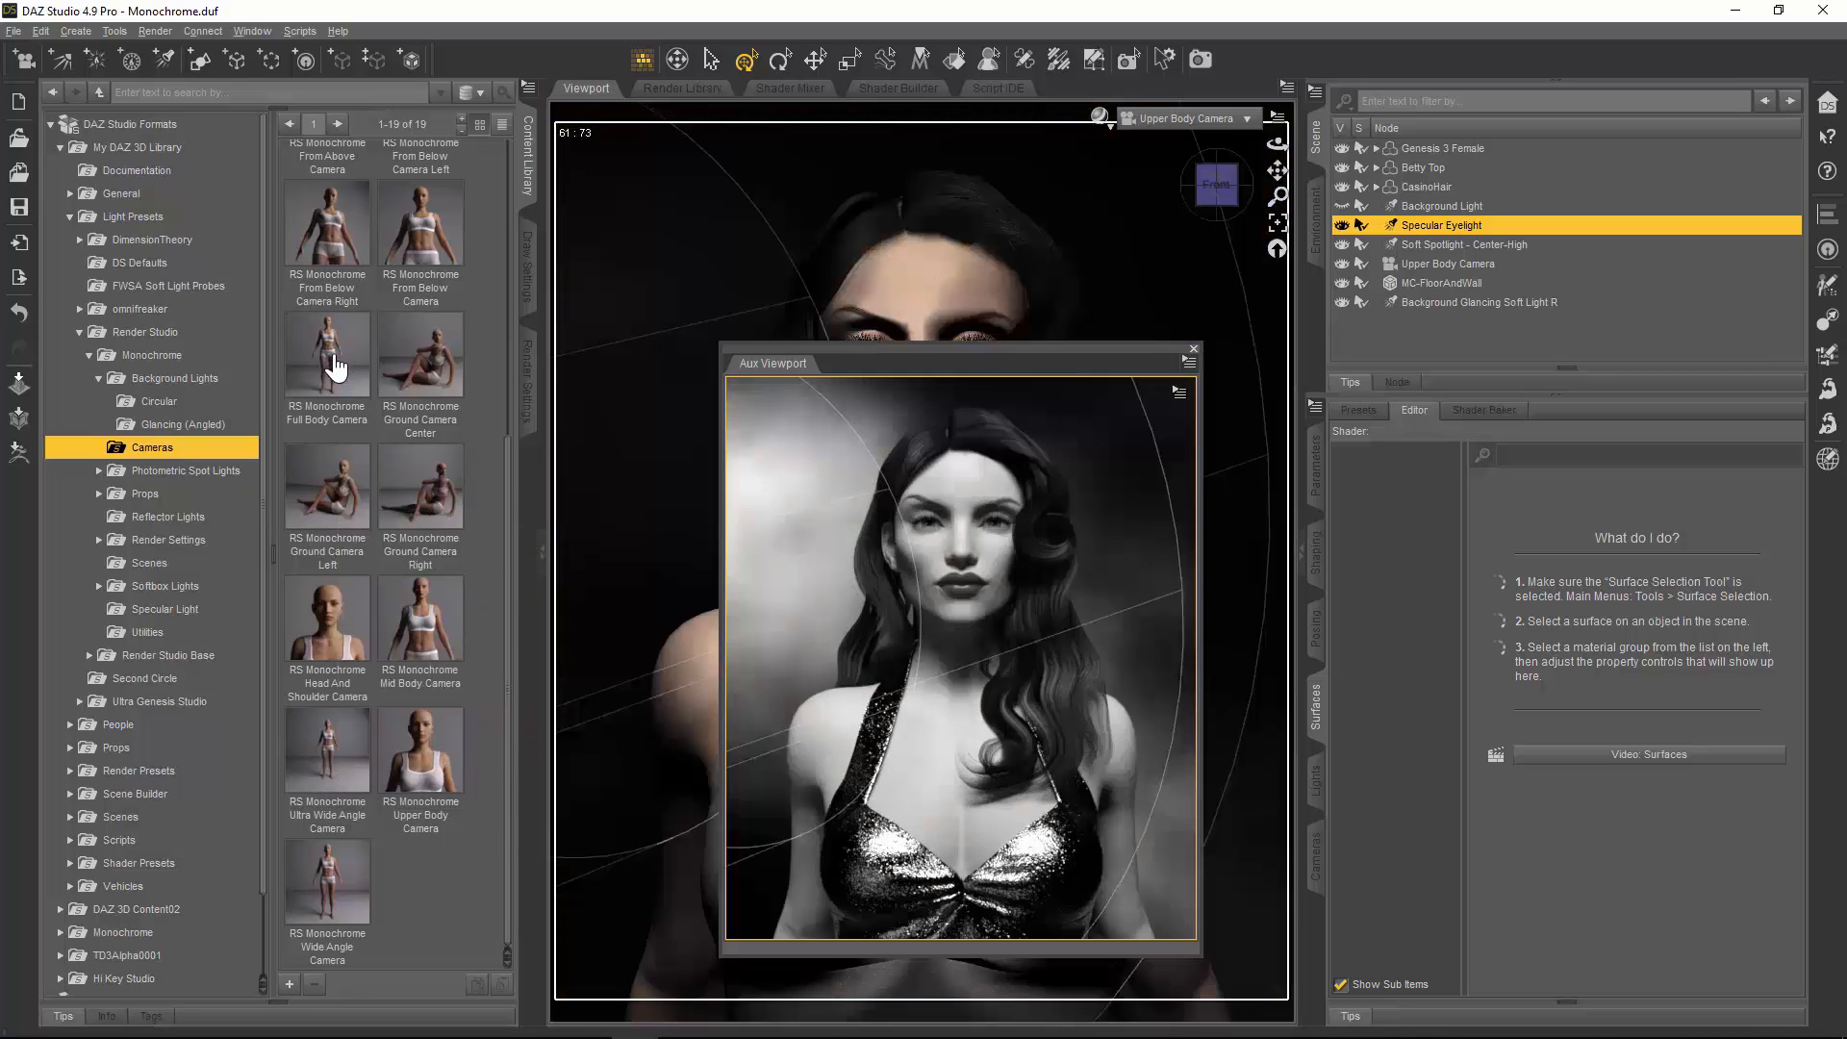
pyautogui.moveTo(336, 367)
pyautogui.moveTo(367, 626)
pyautogui.moveTo(457, 760)
pyautogui.moveTo(508, 464); pyautogui.dragTo(526, 280)
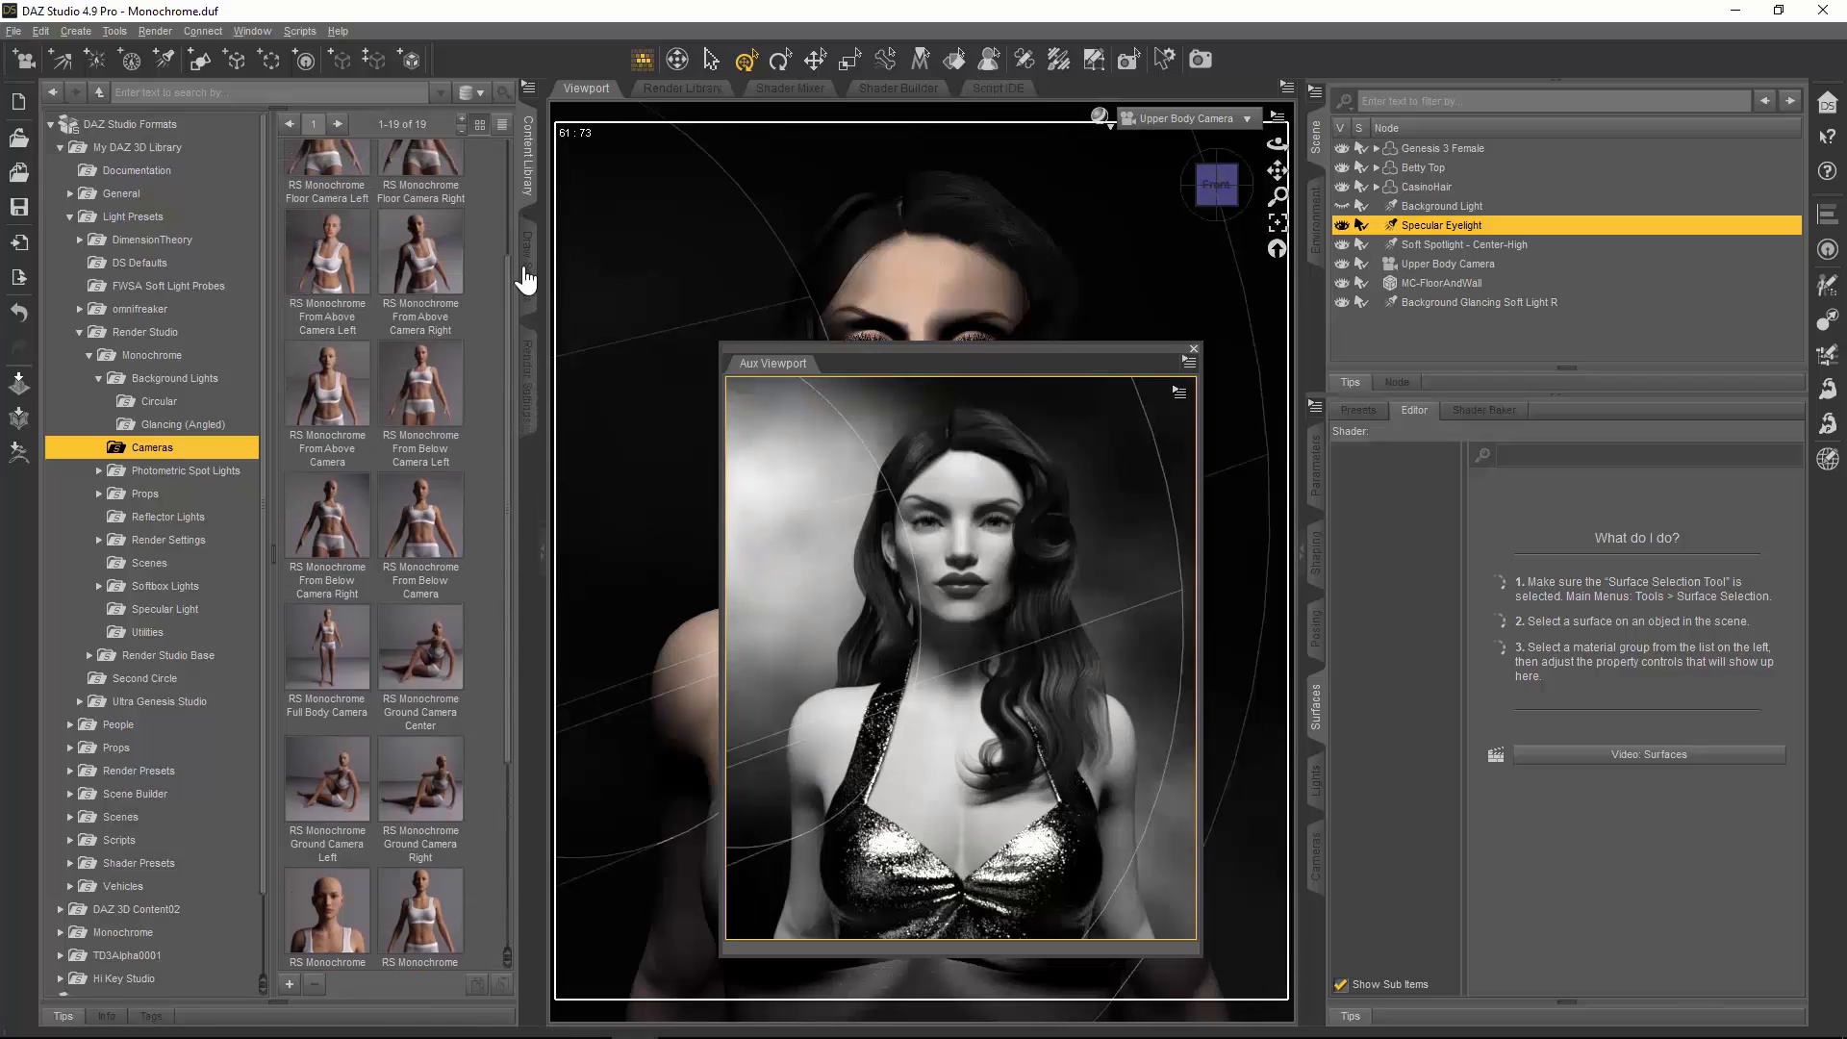
pyautogui.scroll(1, 507, 280)
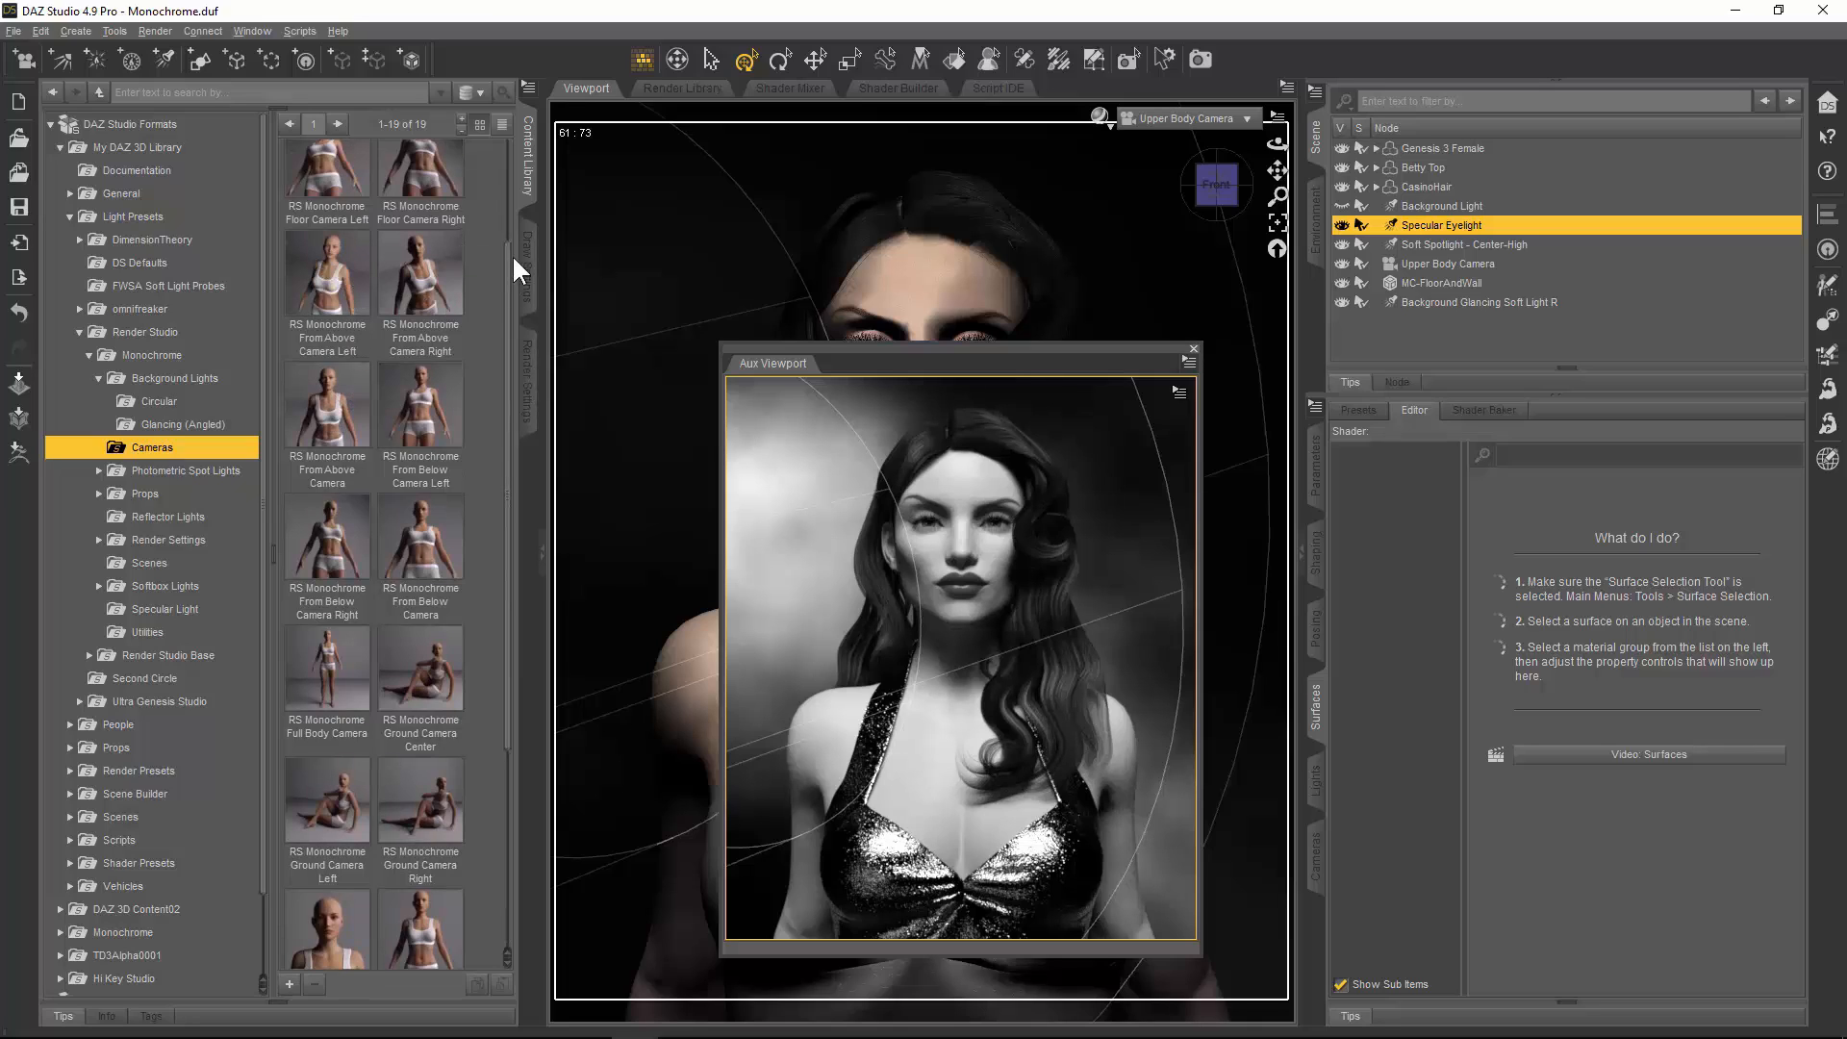
pyautogui.moveTo(515, 321); pyautogui.dragTo(529, 216)
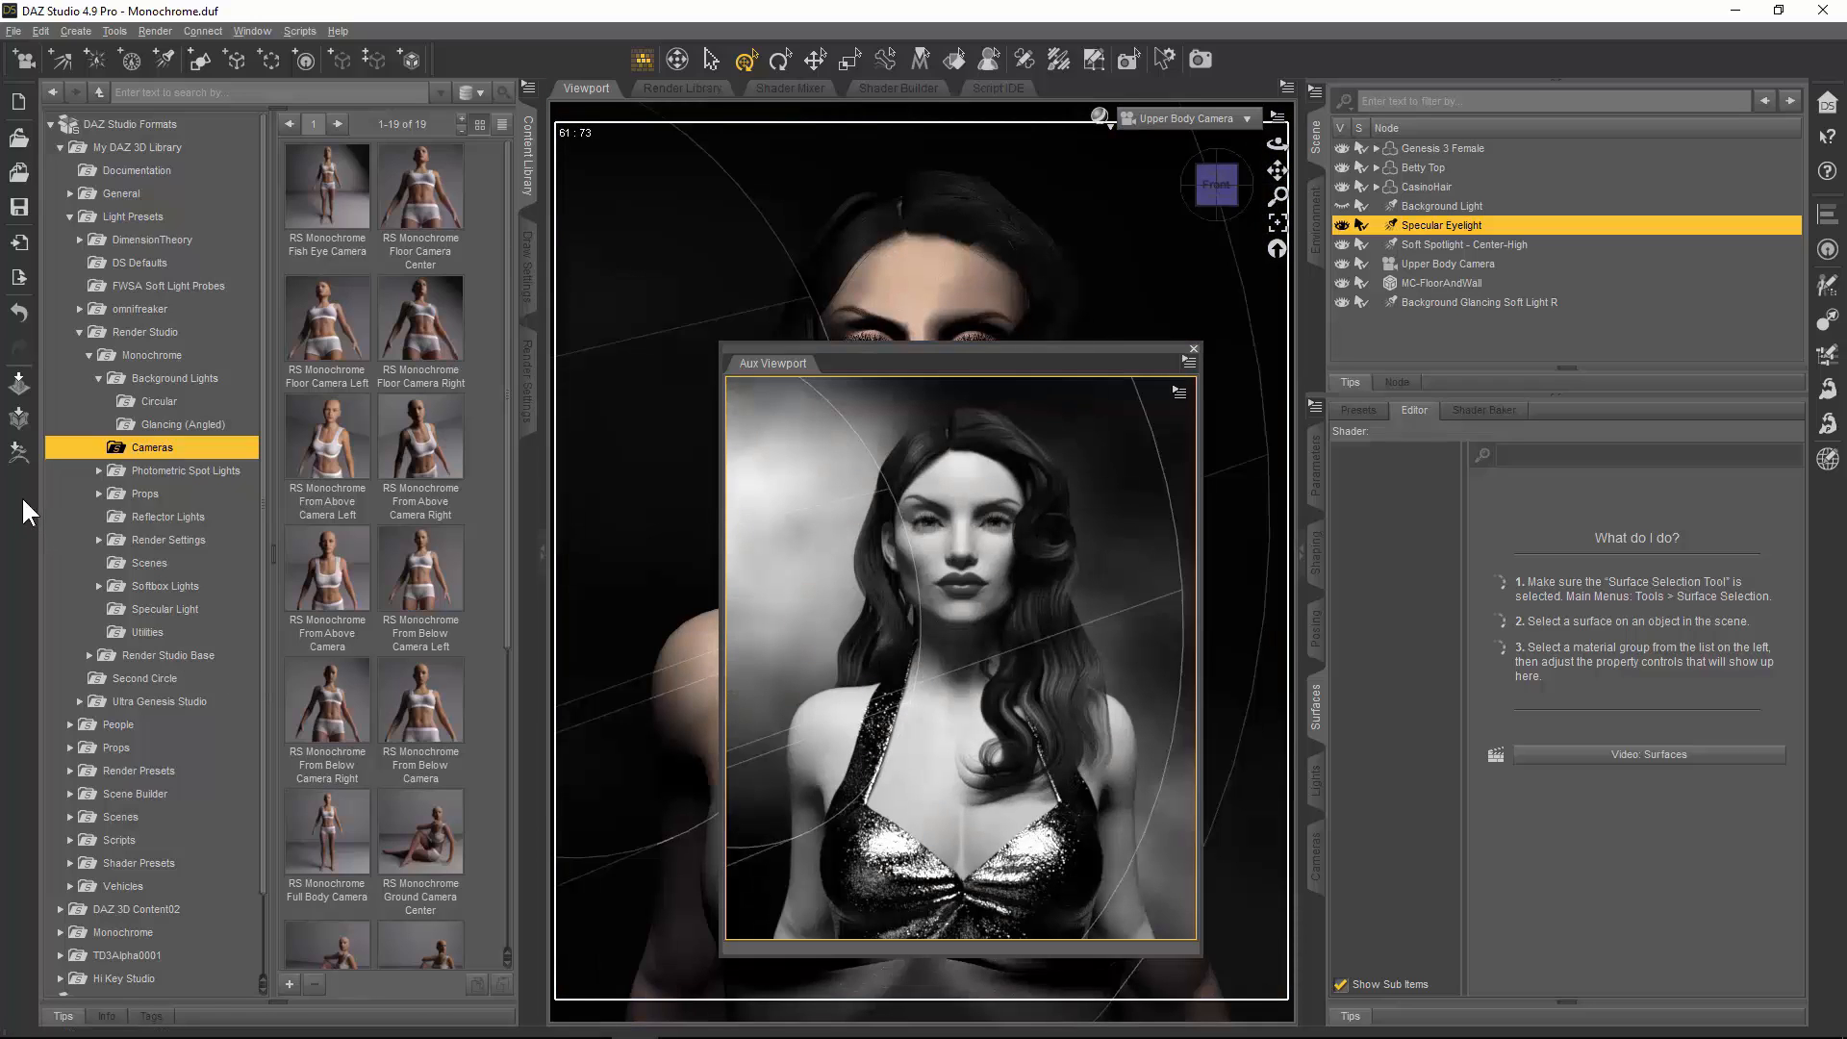
# Step: Expand the Photometric Spot Lights presets and compare the Hard Spots previews with the Soft Spots previews
pyautogui.click(106, 471)
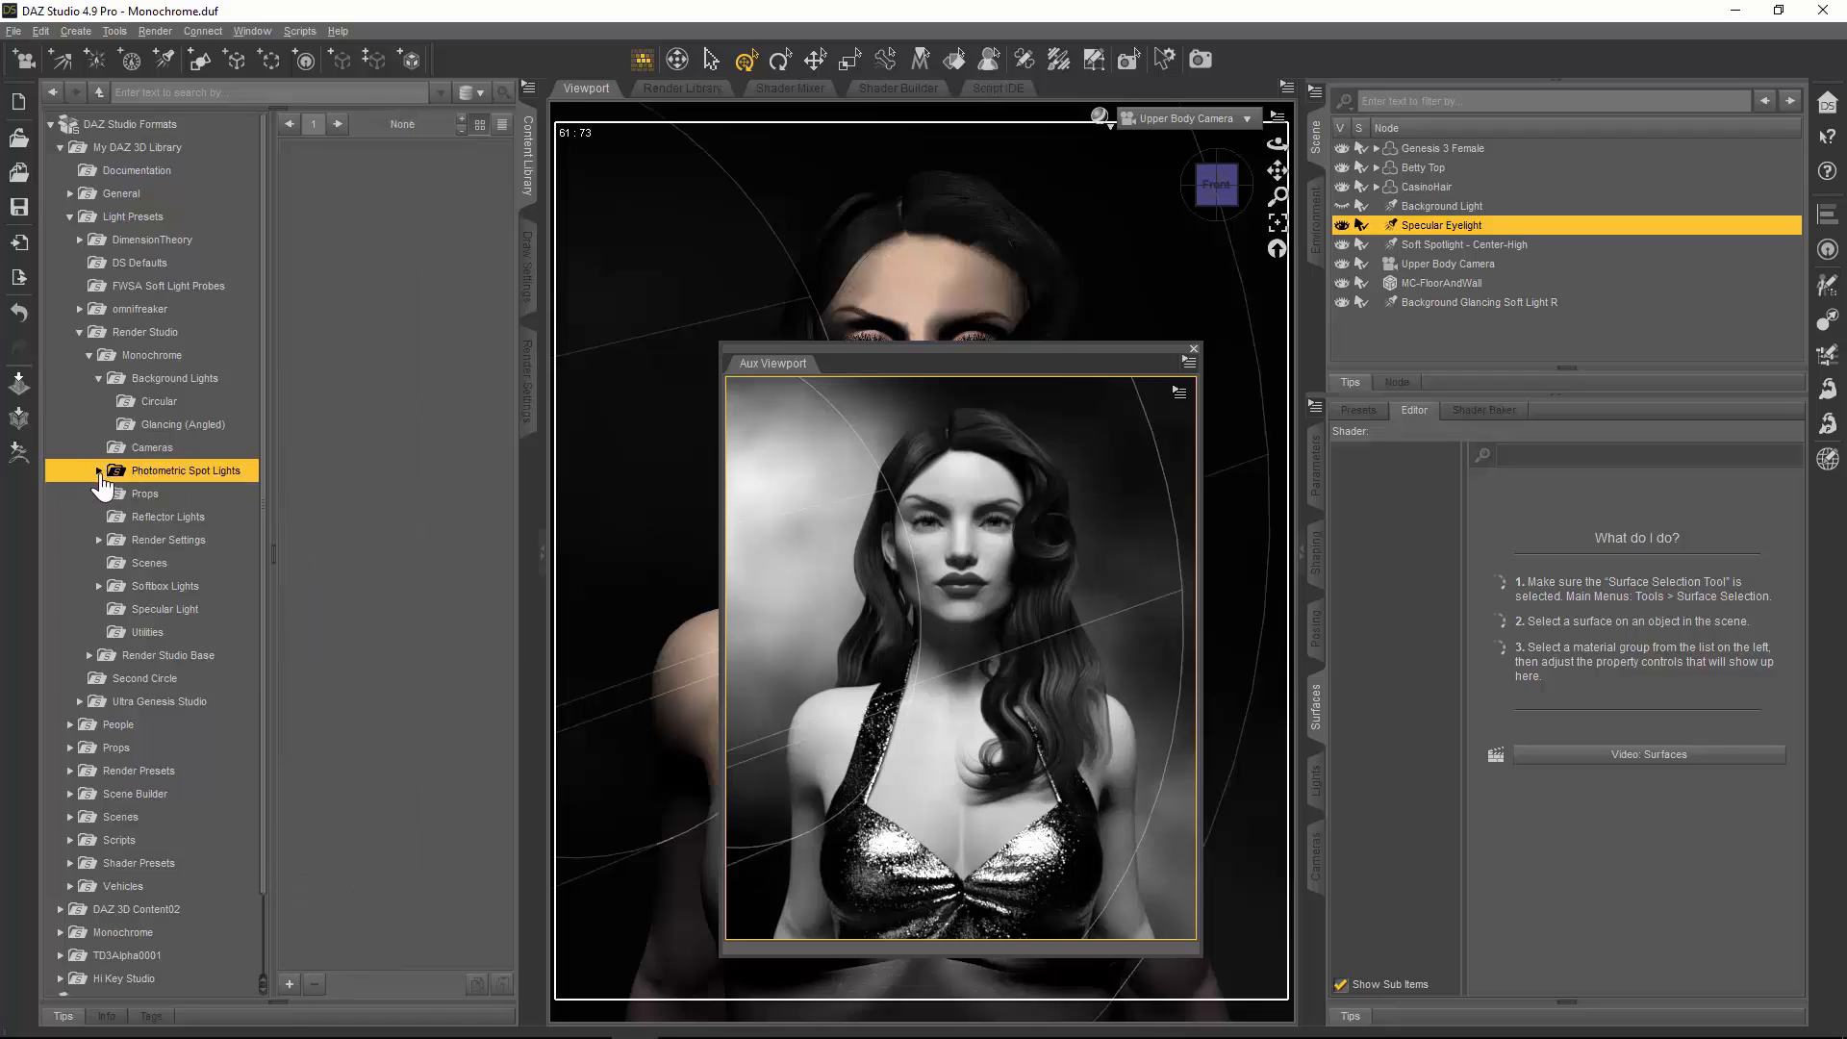
pyautogui.click(99, 471)
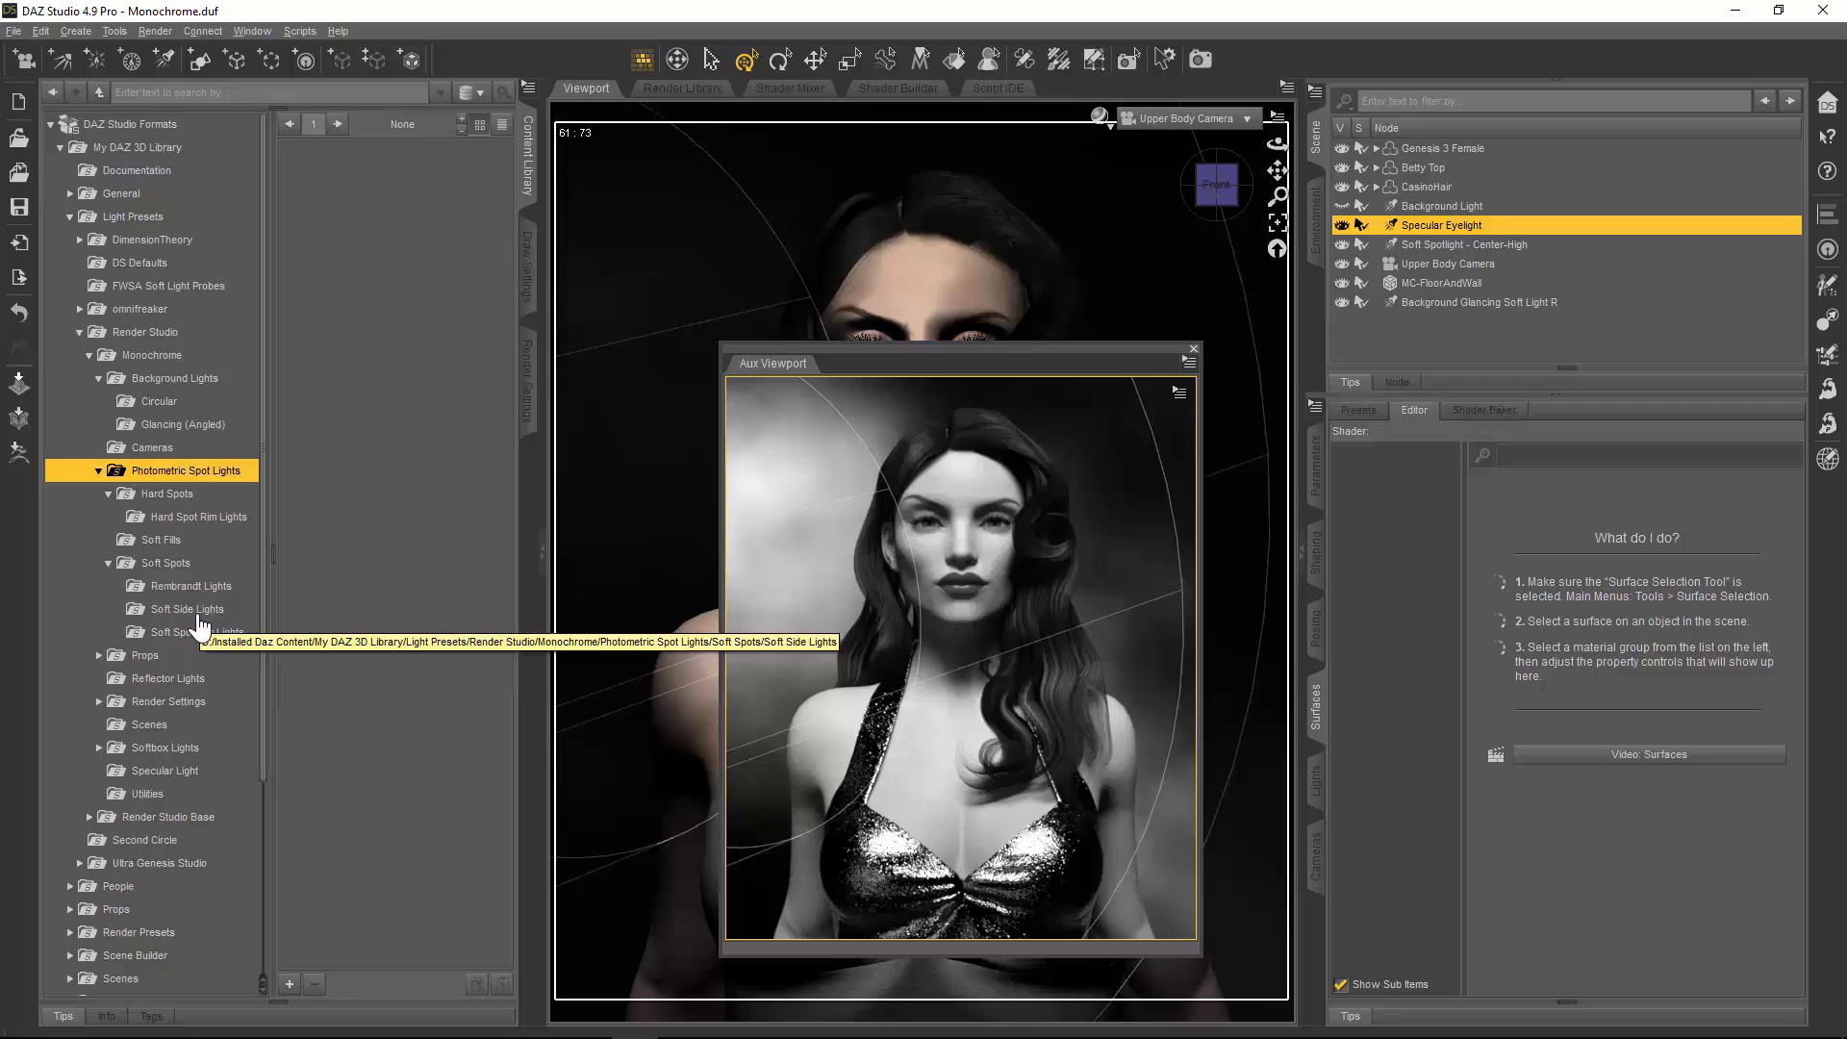
pyautogui.click(185, 498)
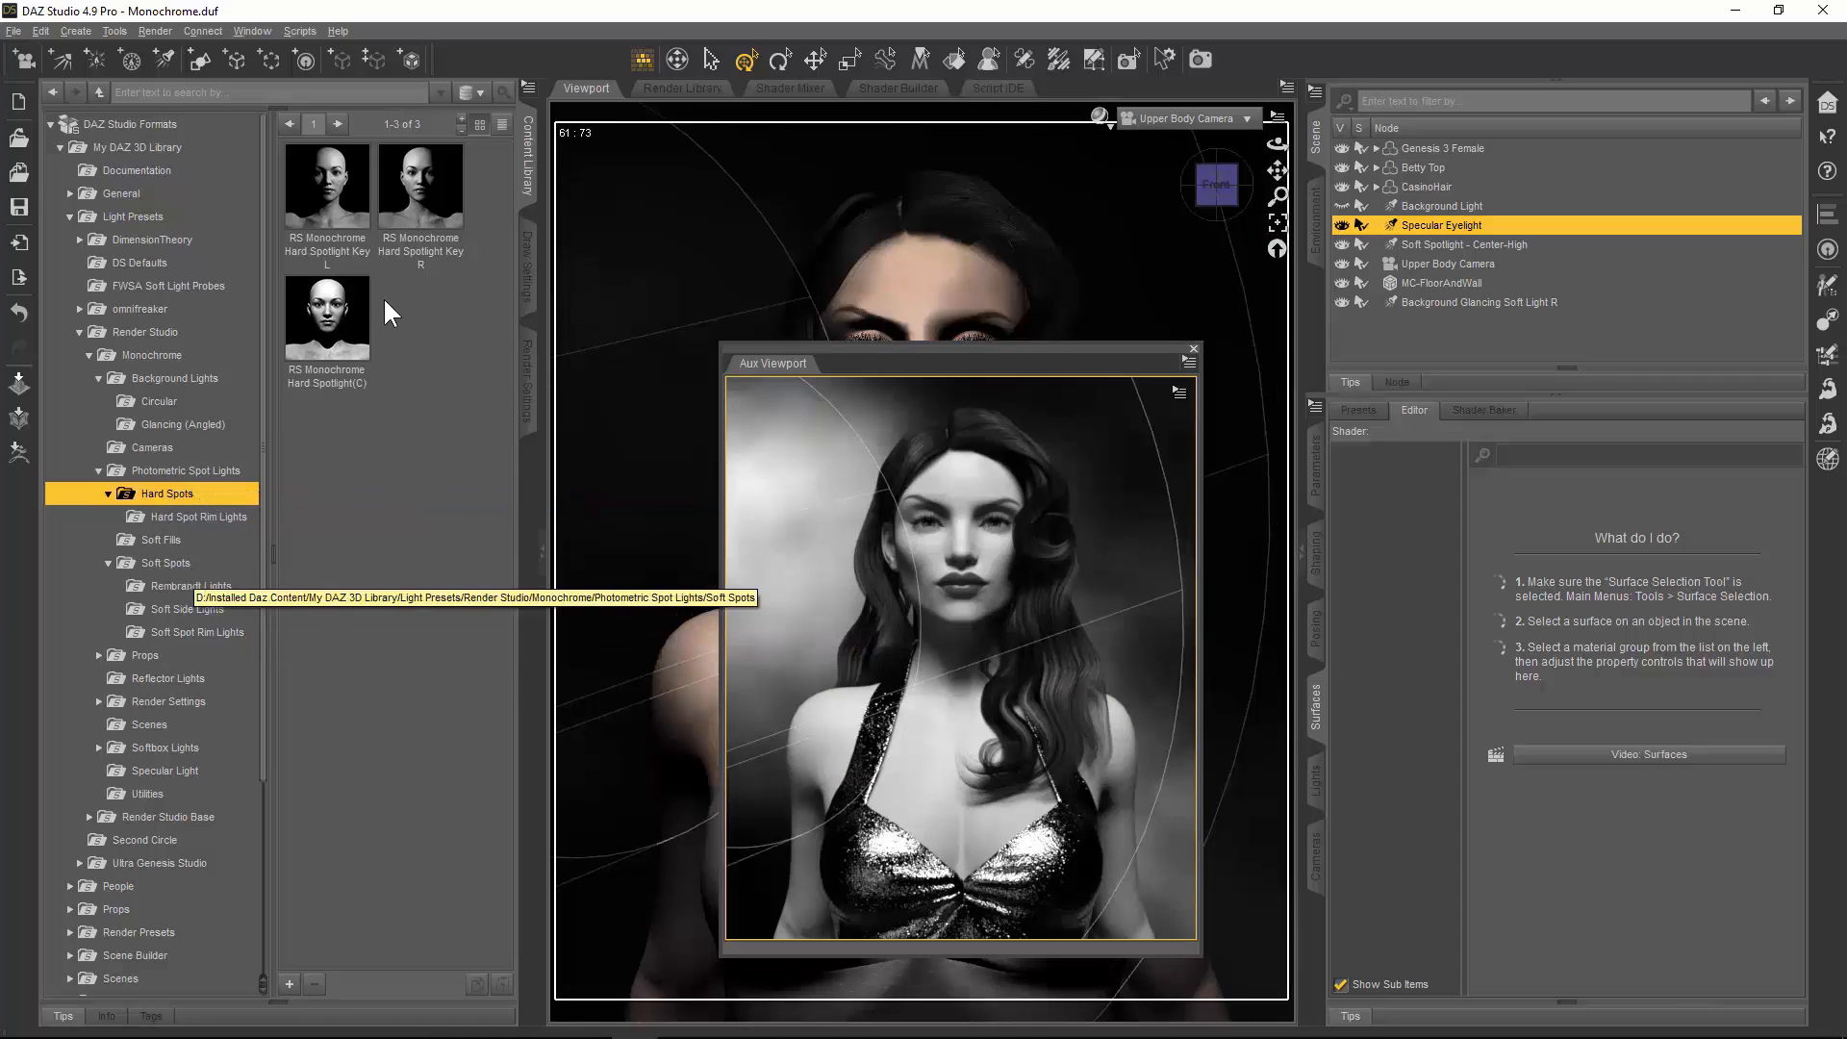
pyautogui.moveTo(419, 213)
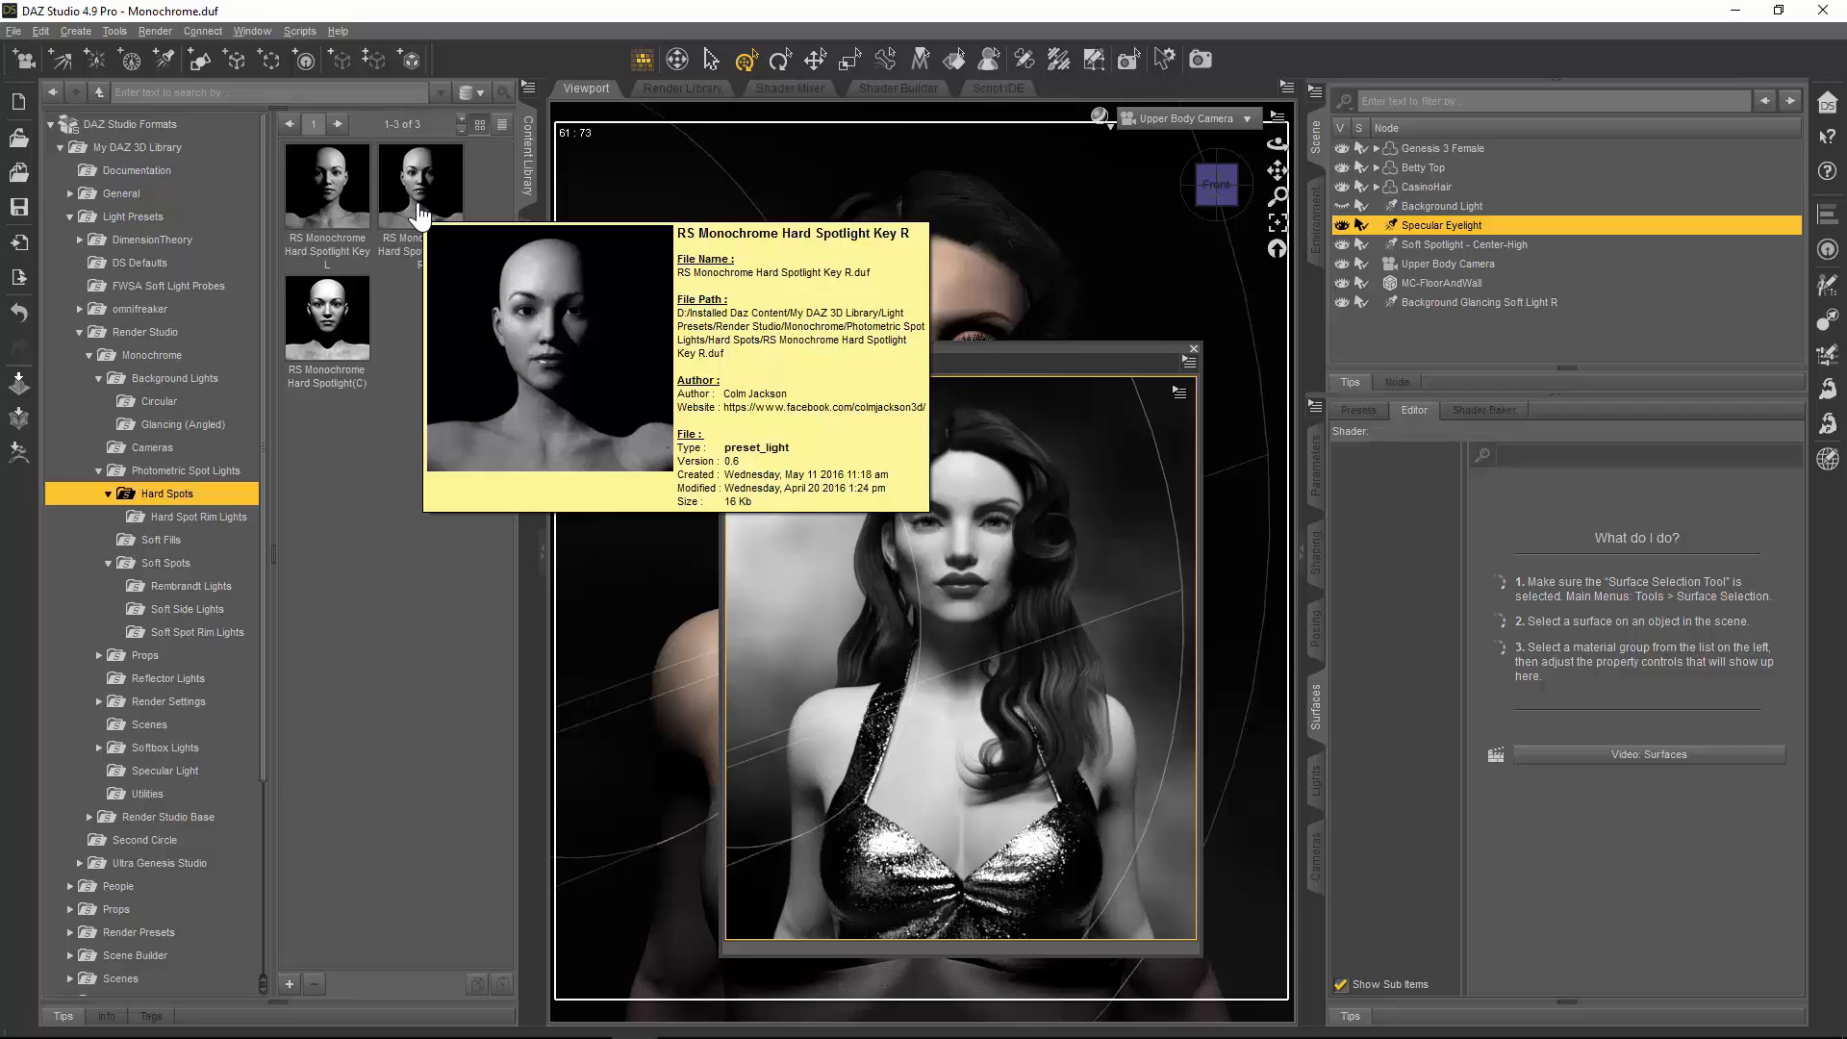
pyautogui.click(181, 567)
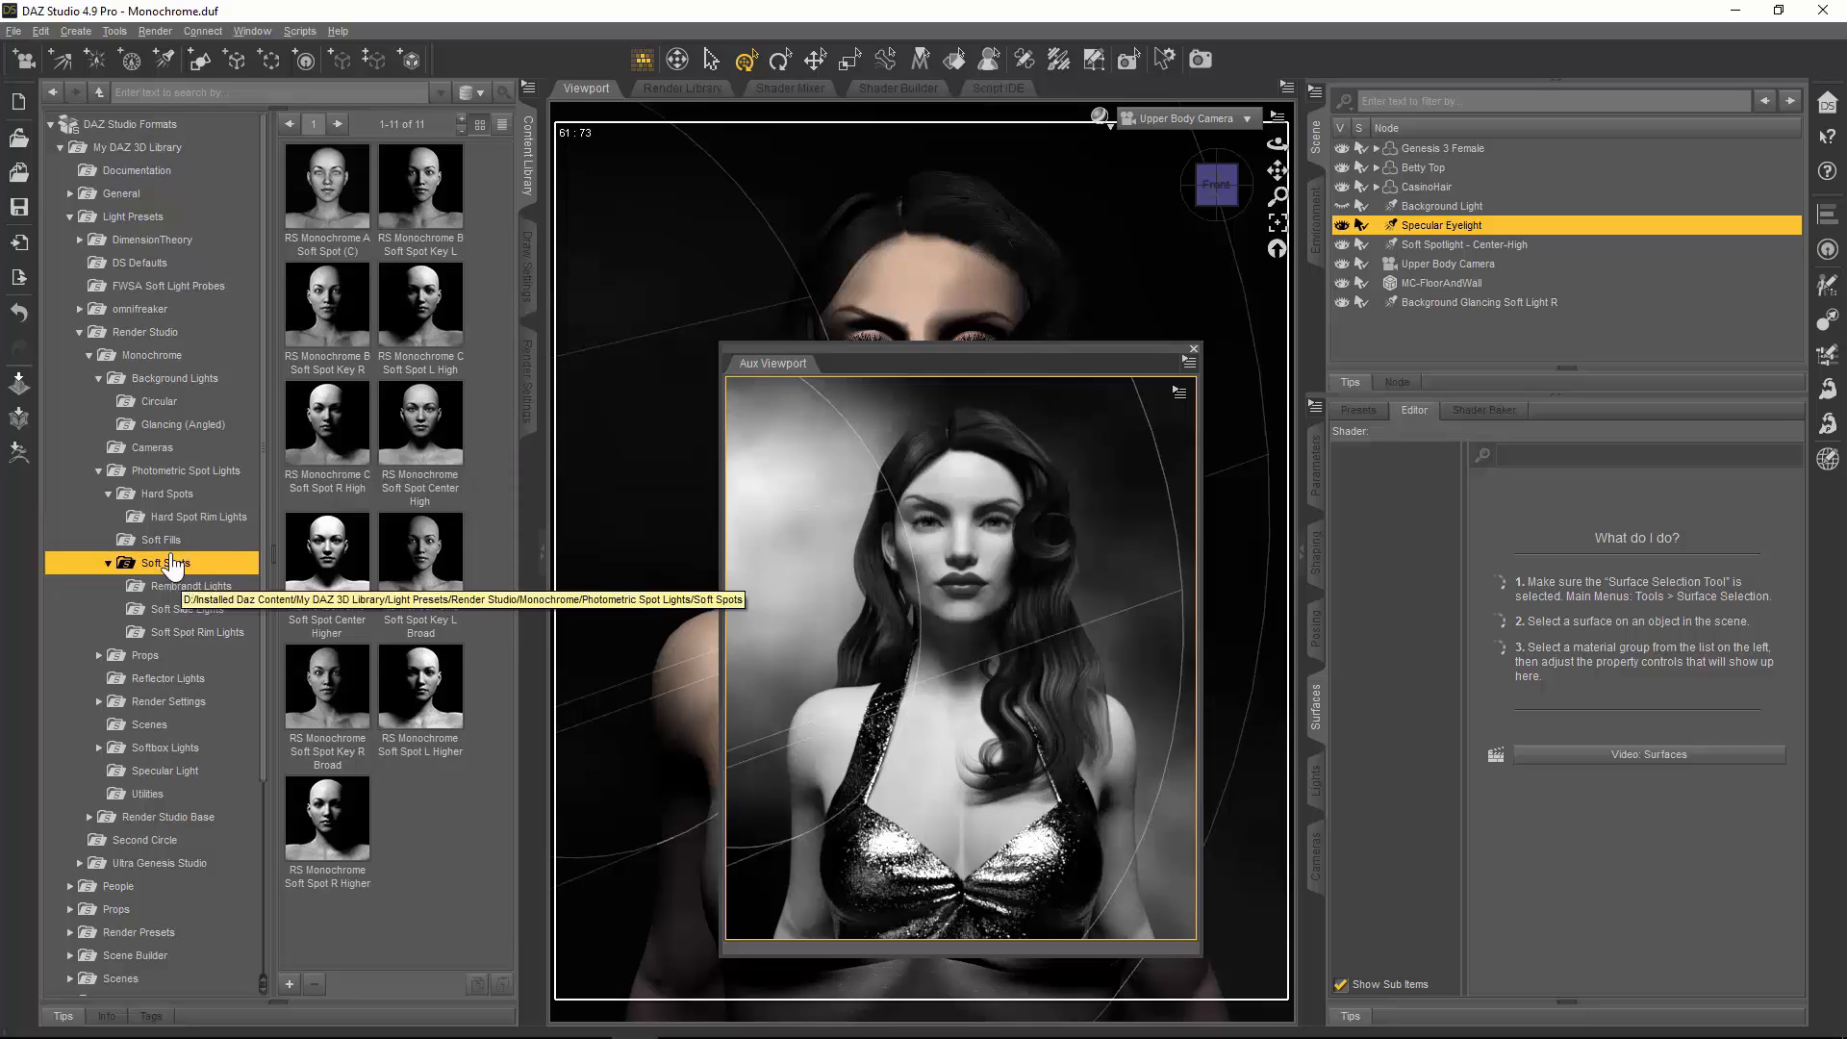
pyautogui.moveTo(436, 323)
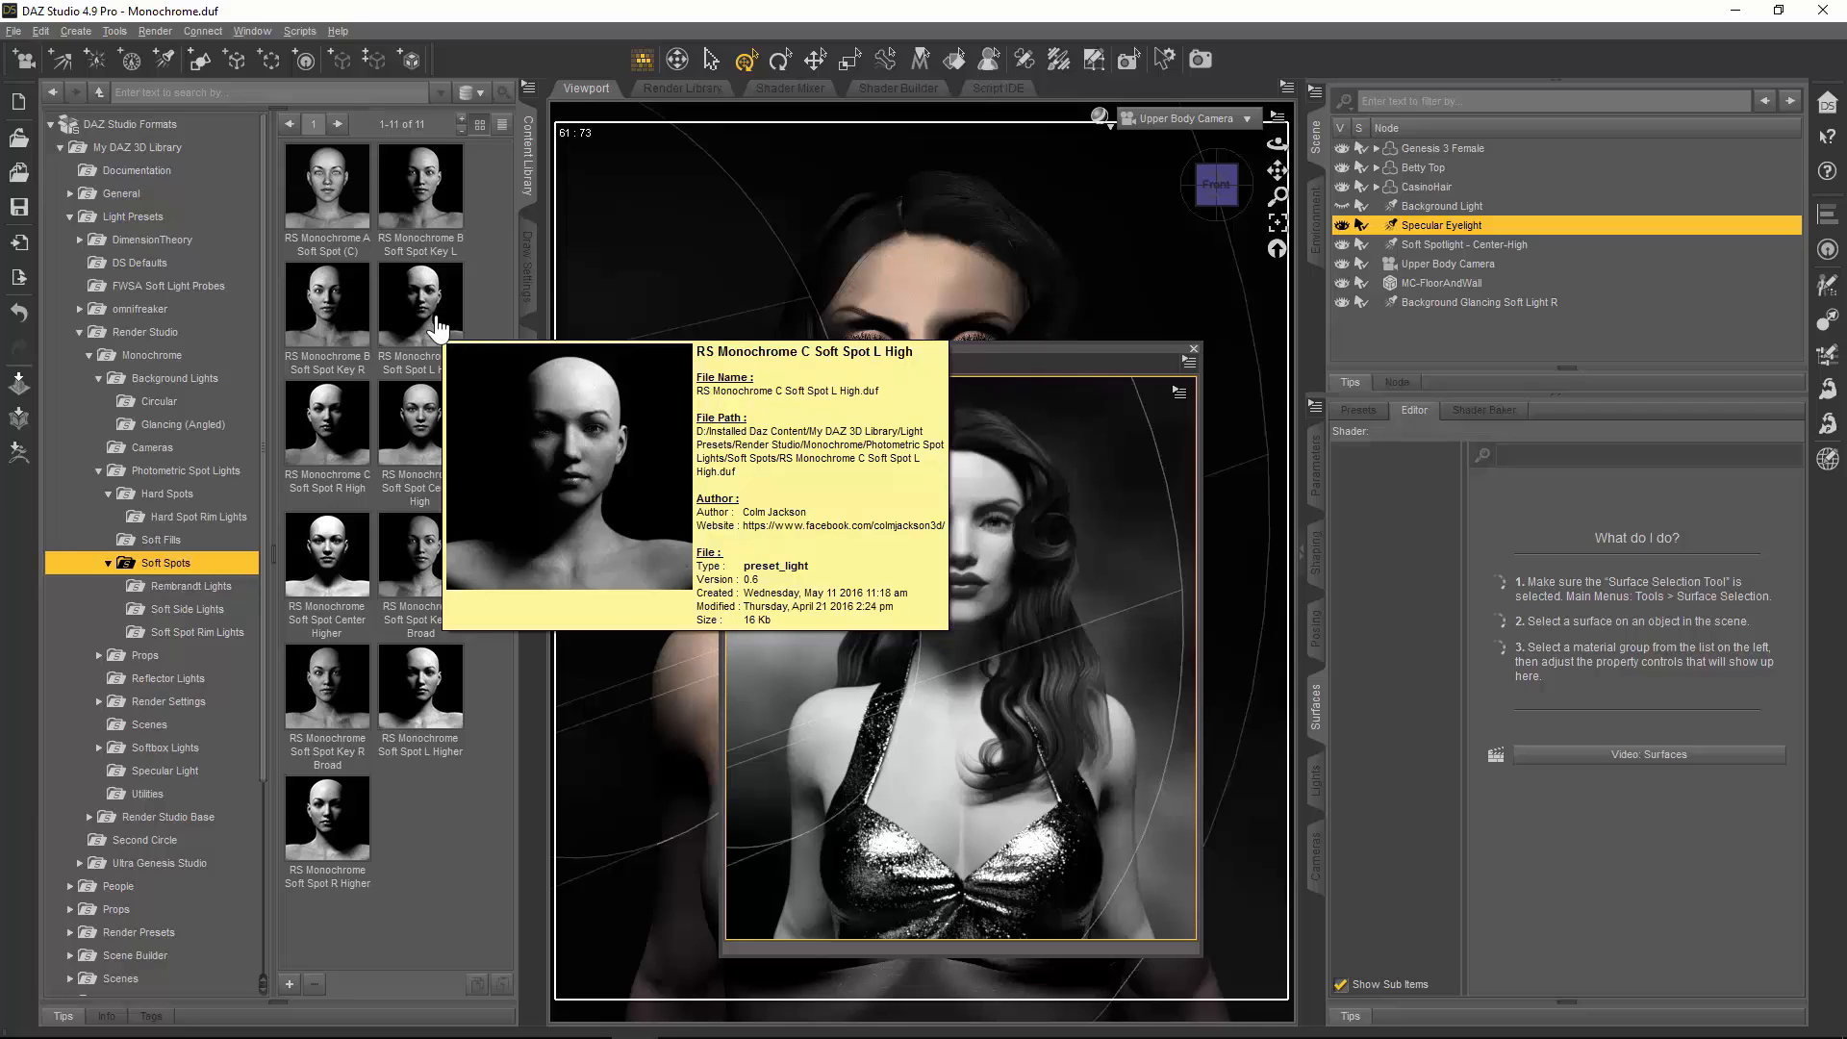
# Step: Hide the Soft Spotlight - Center-High and load the RS Monochrome Hard Spotlight(C) preset from Hard Spots
pyautogui.click(181, 493)
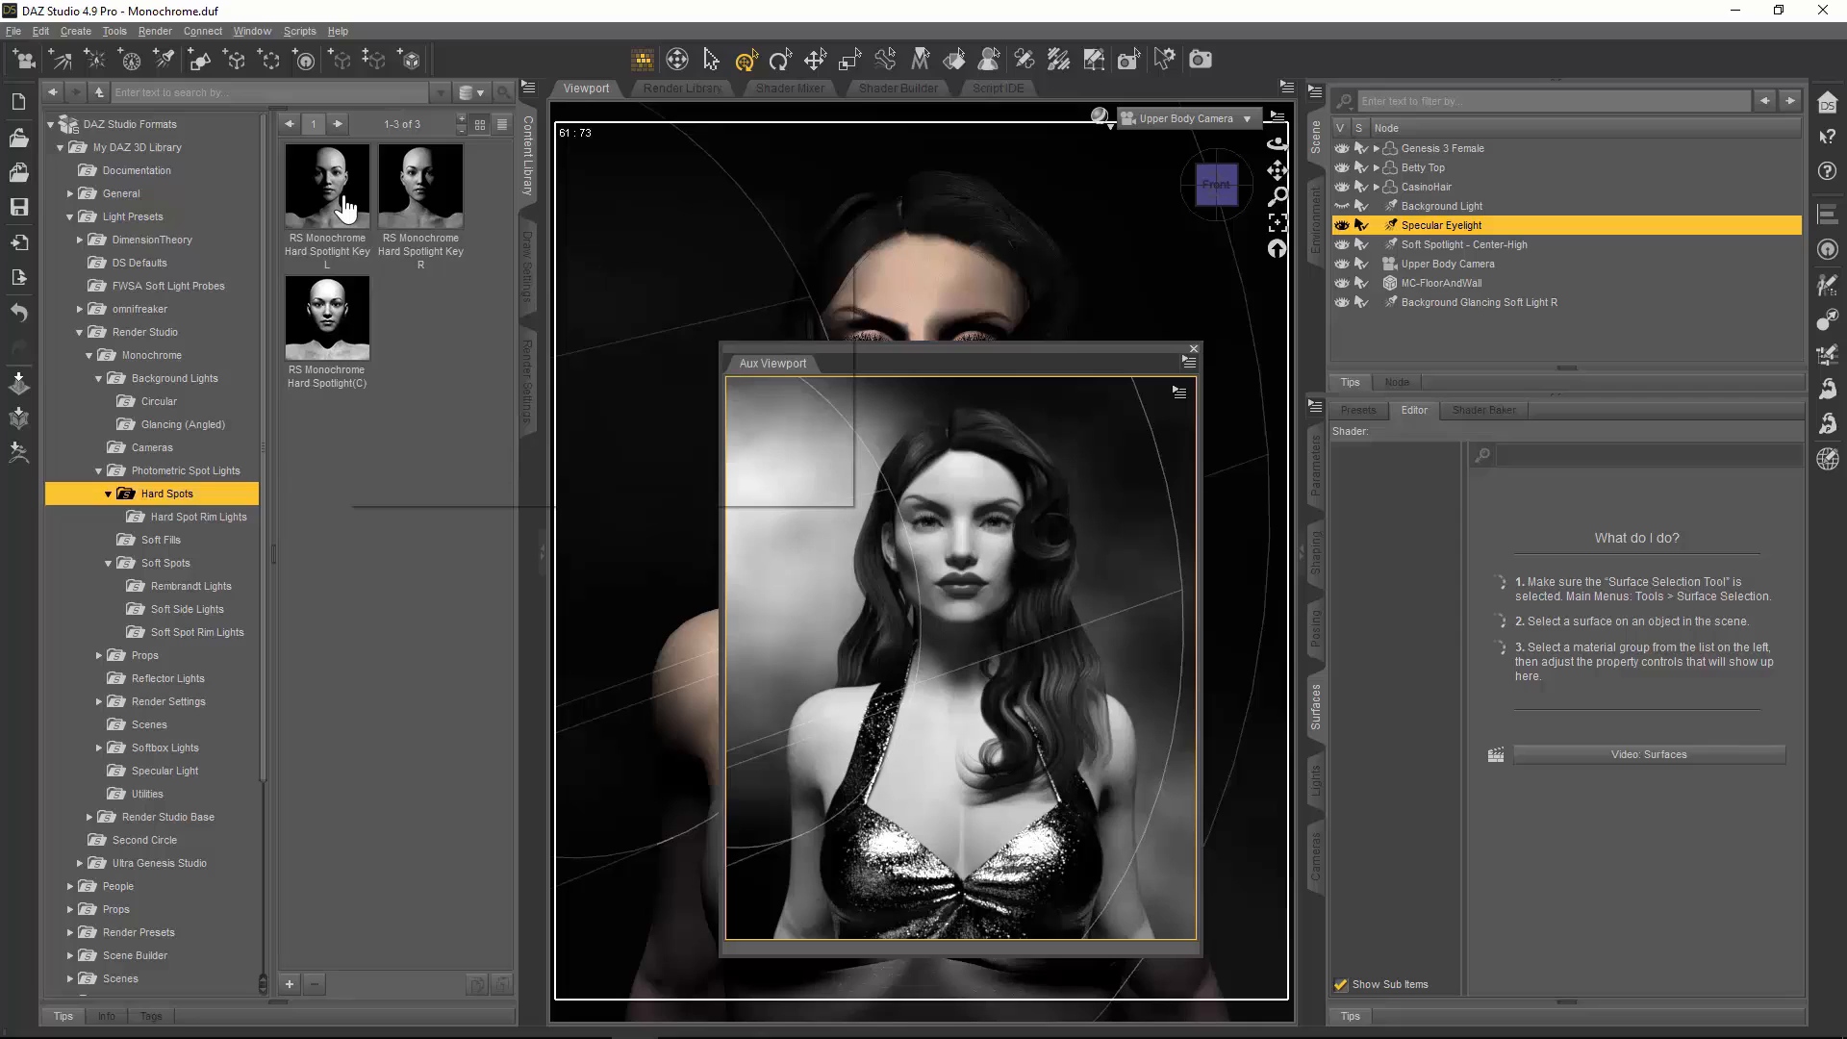
pyautogui.moveTo(343, 202)
pyautogui.moveTo(438, 183)
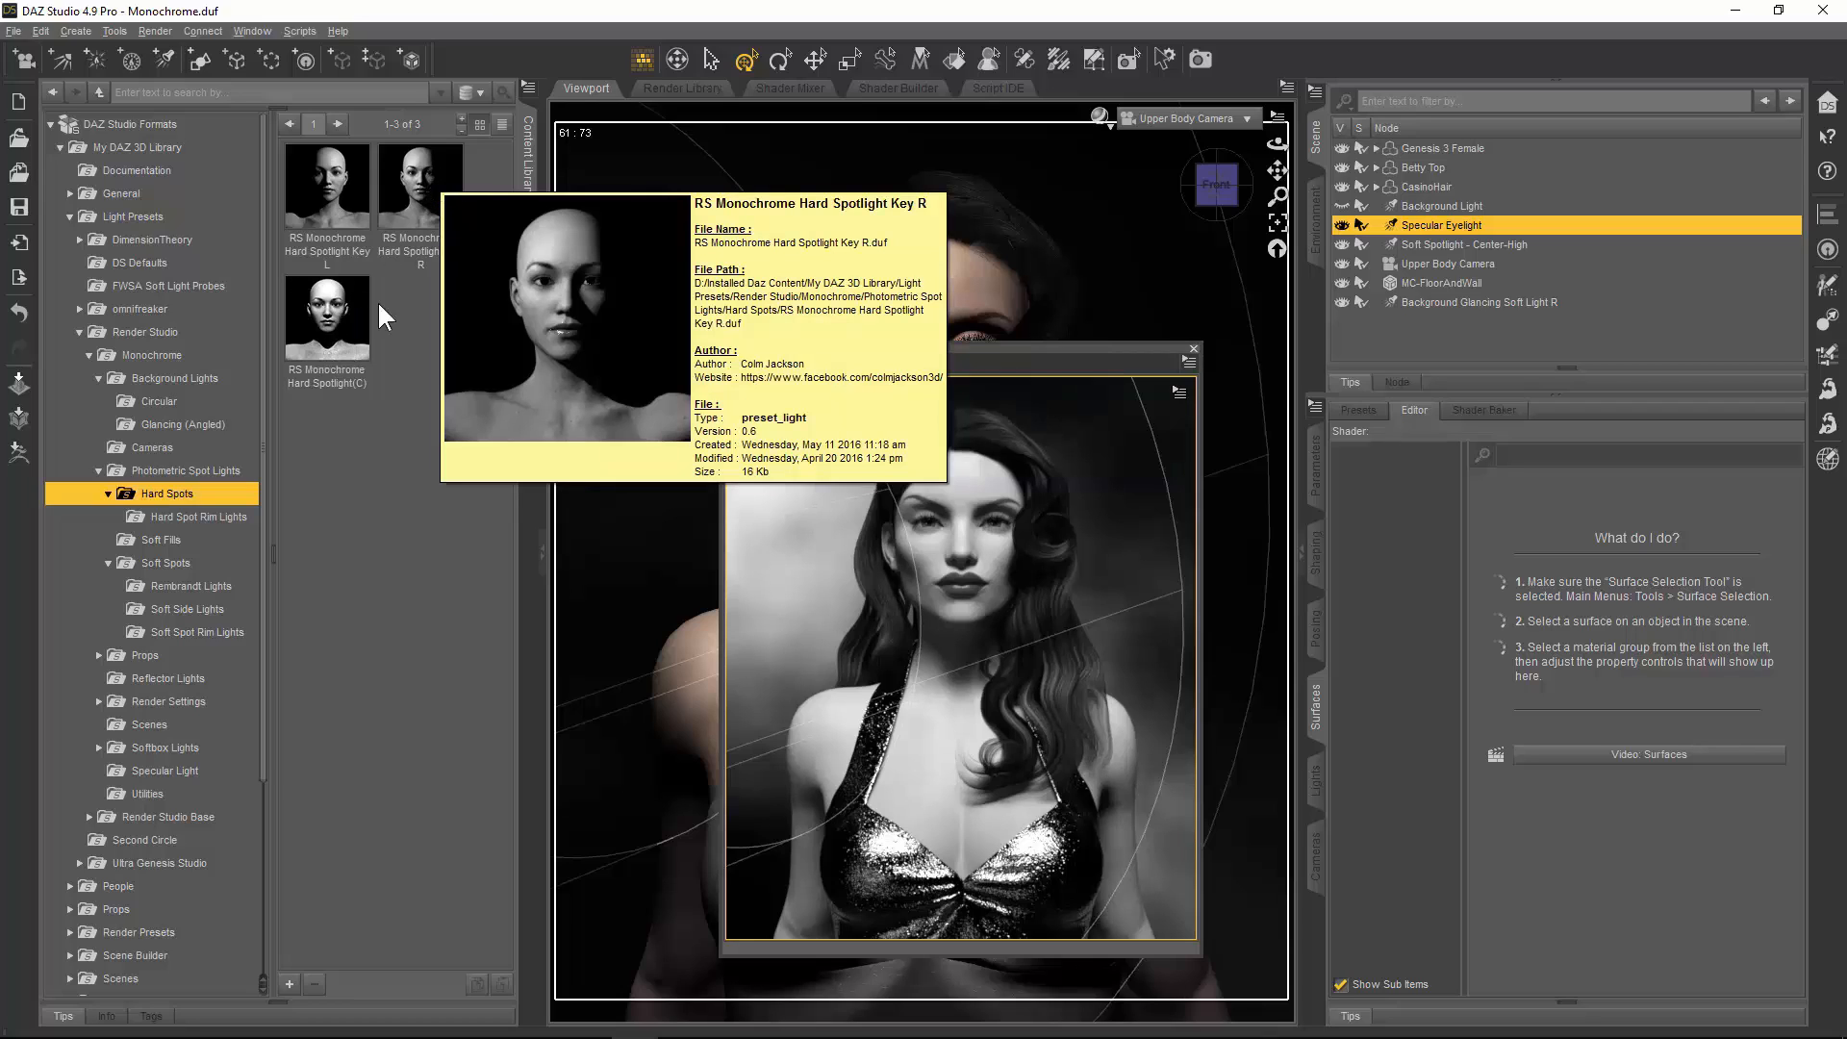
pyautogui.moveTo(344, 364)
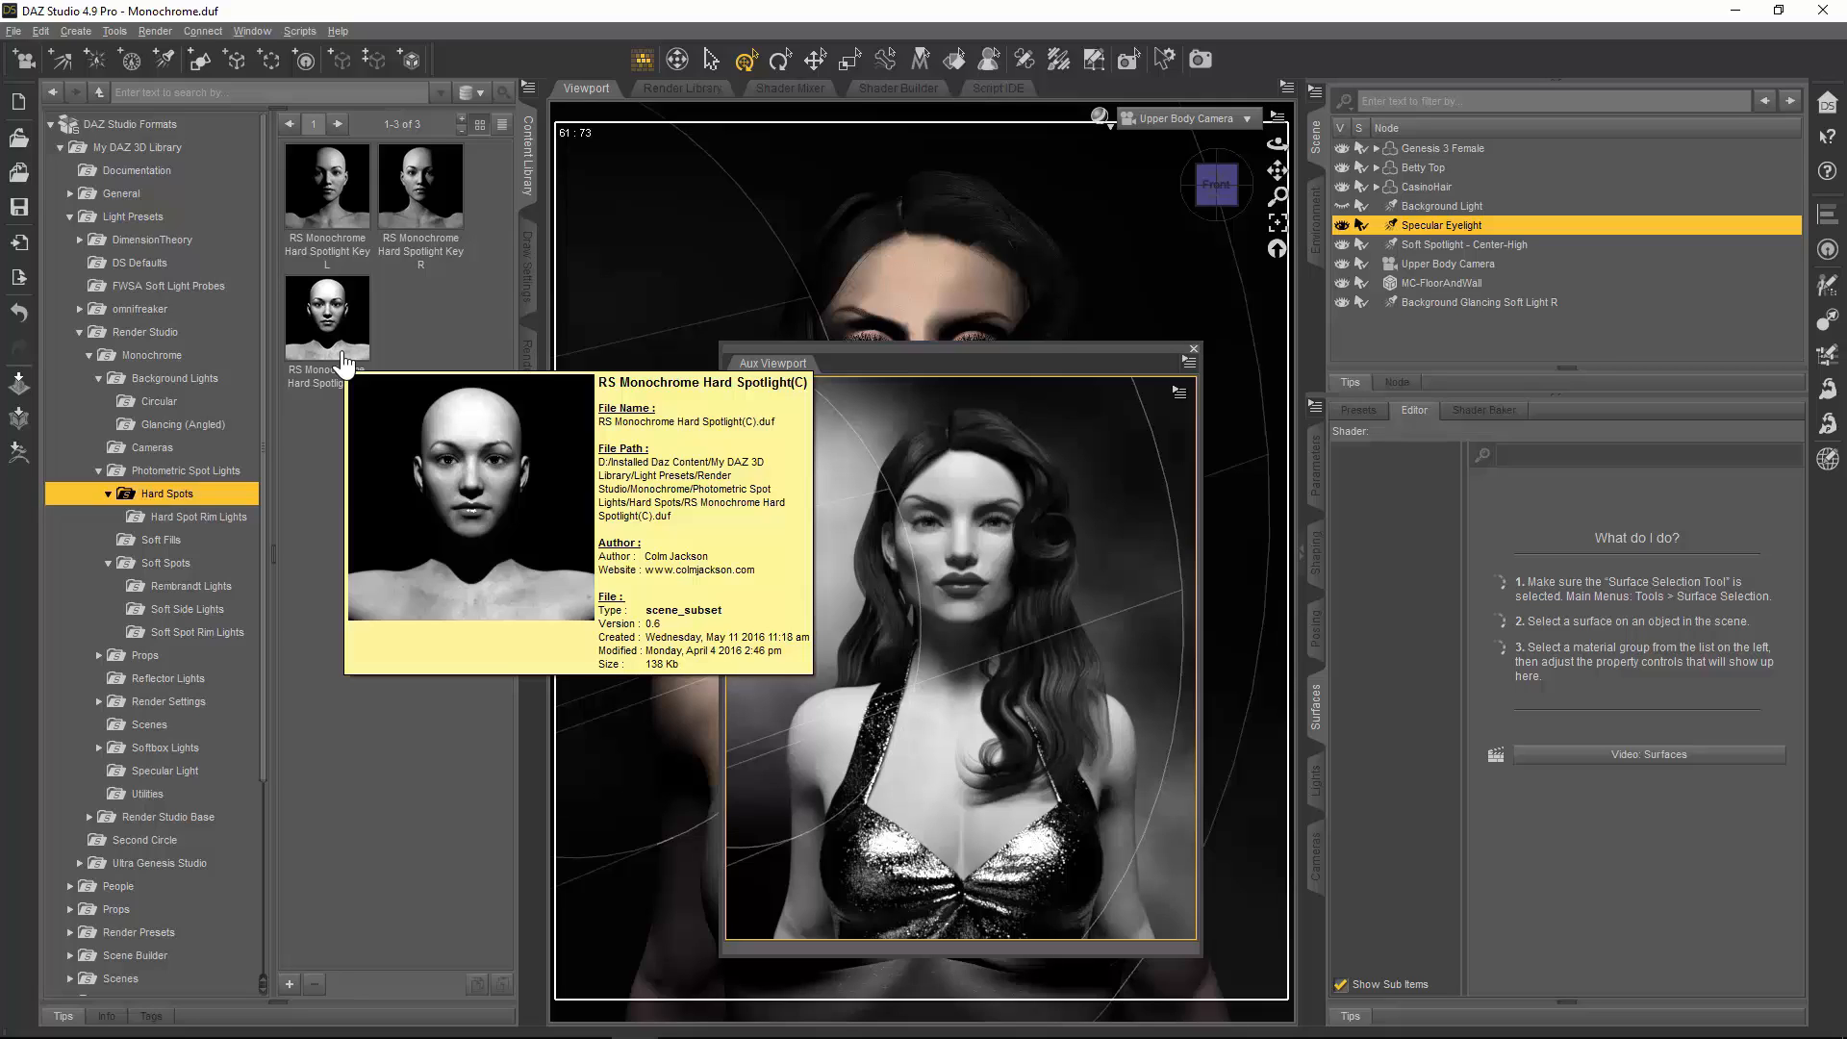
pyautogui.doubleClick(361, 294)
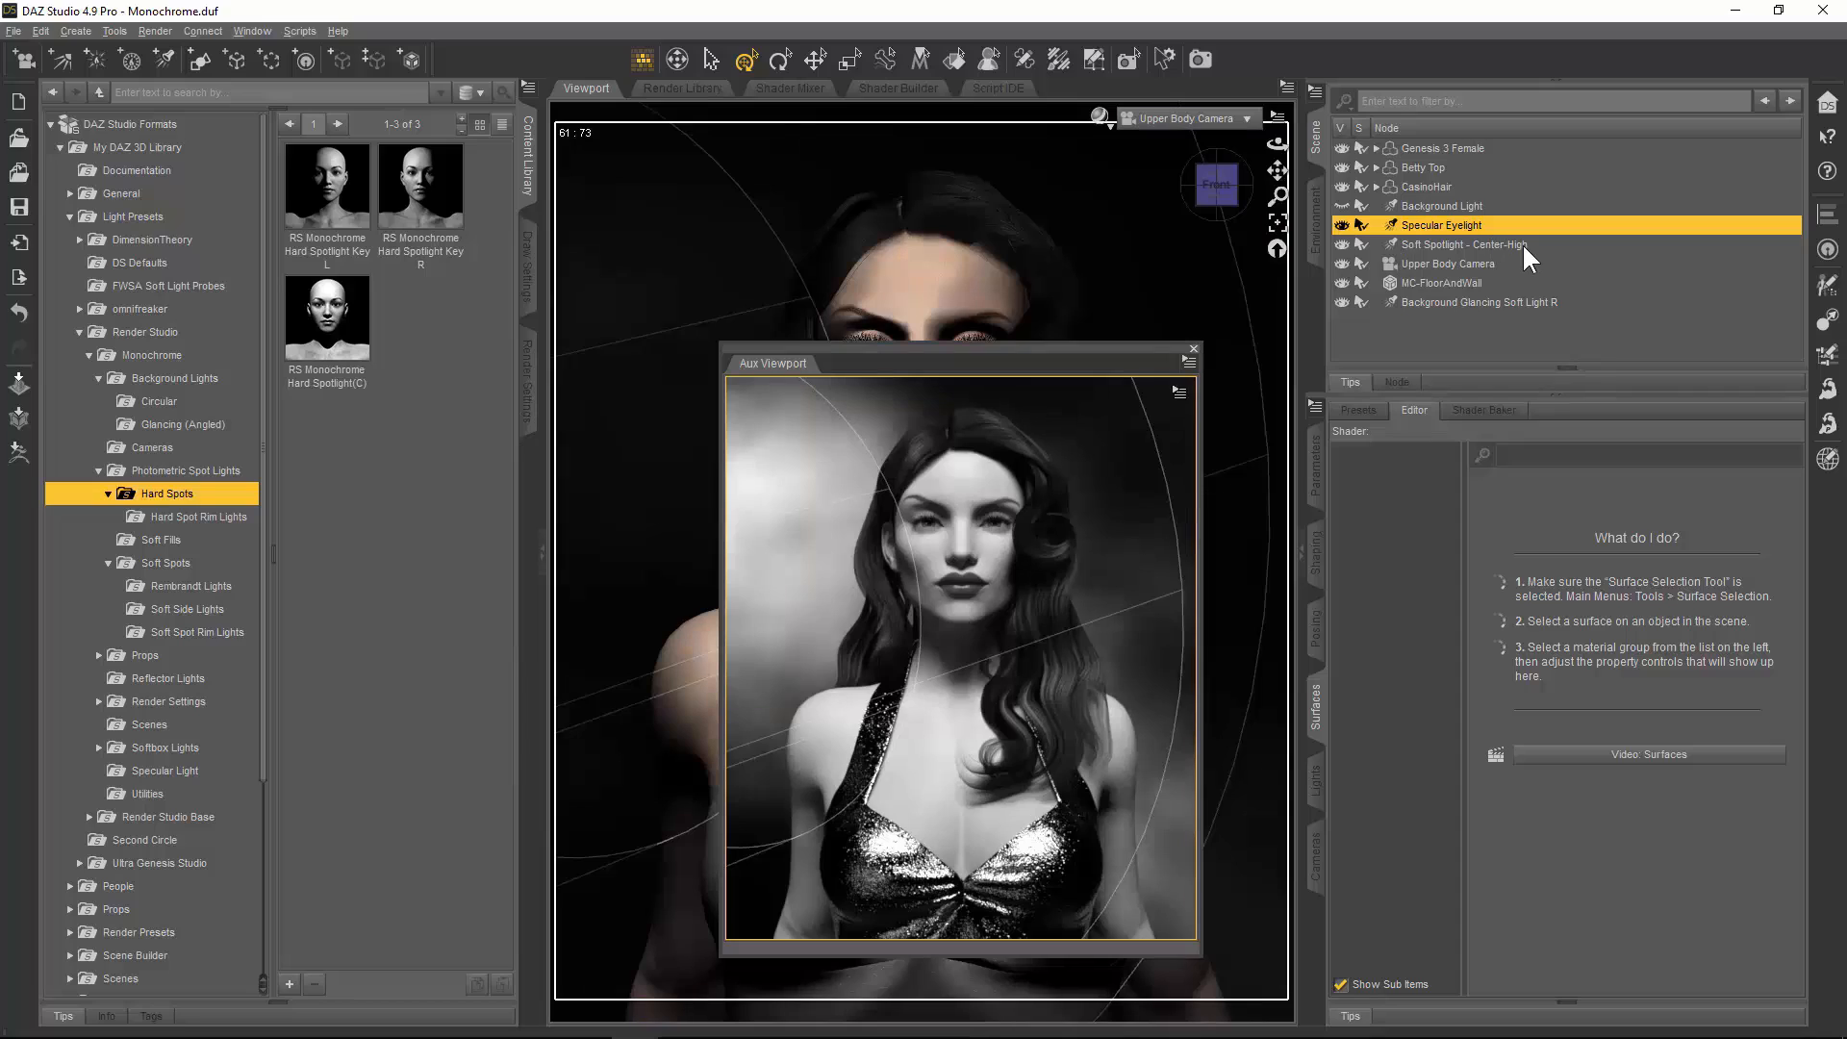
pyautogui.click(1343, 244)
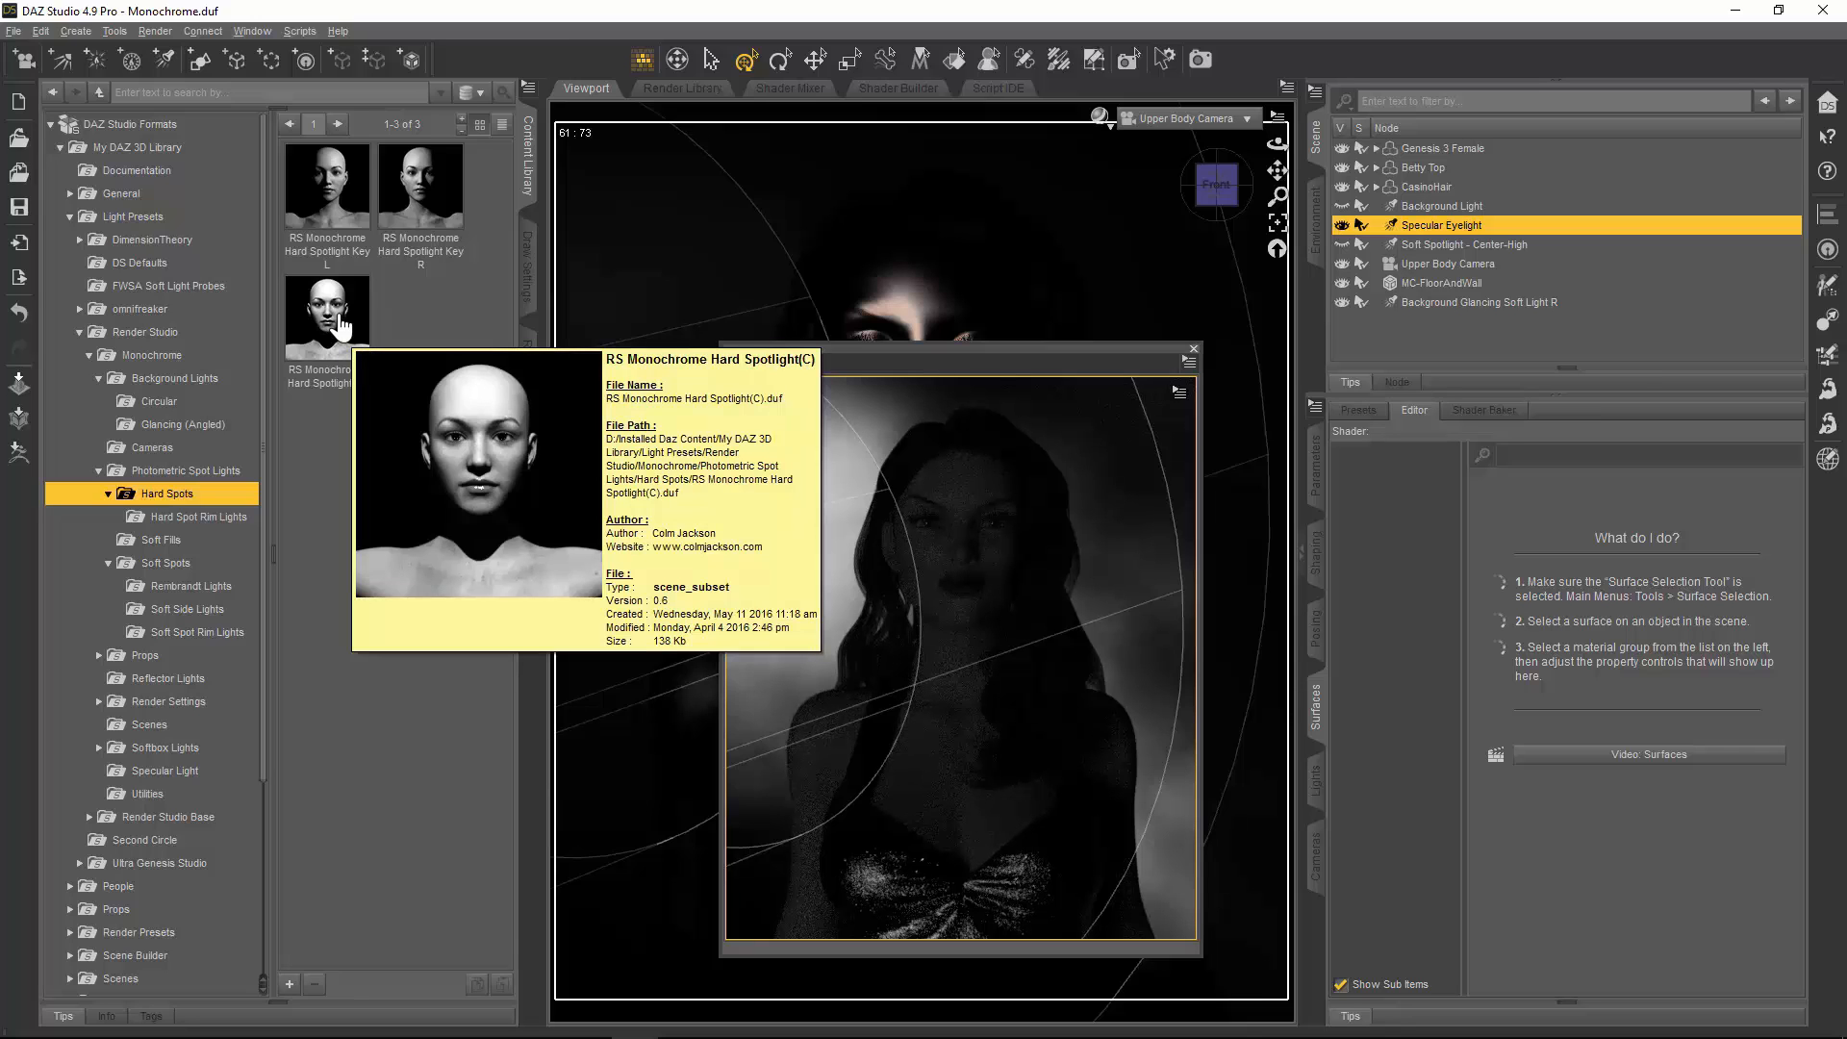
pyautogui.doubleClick(339, 317)
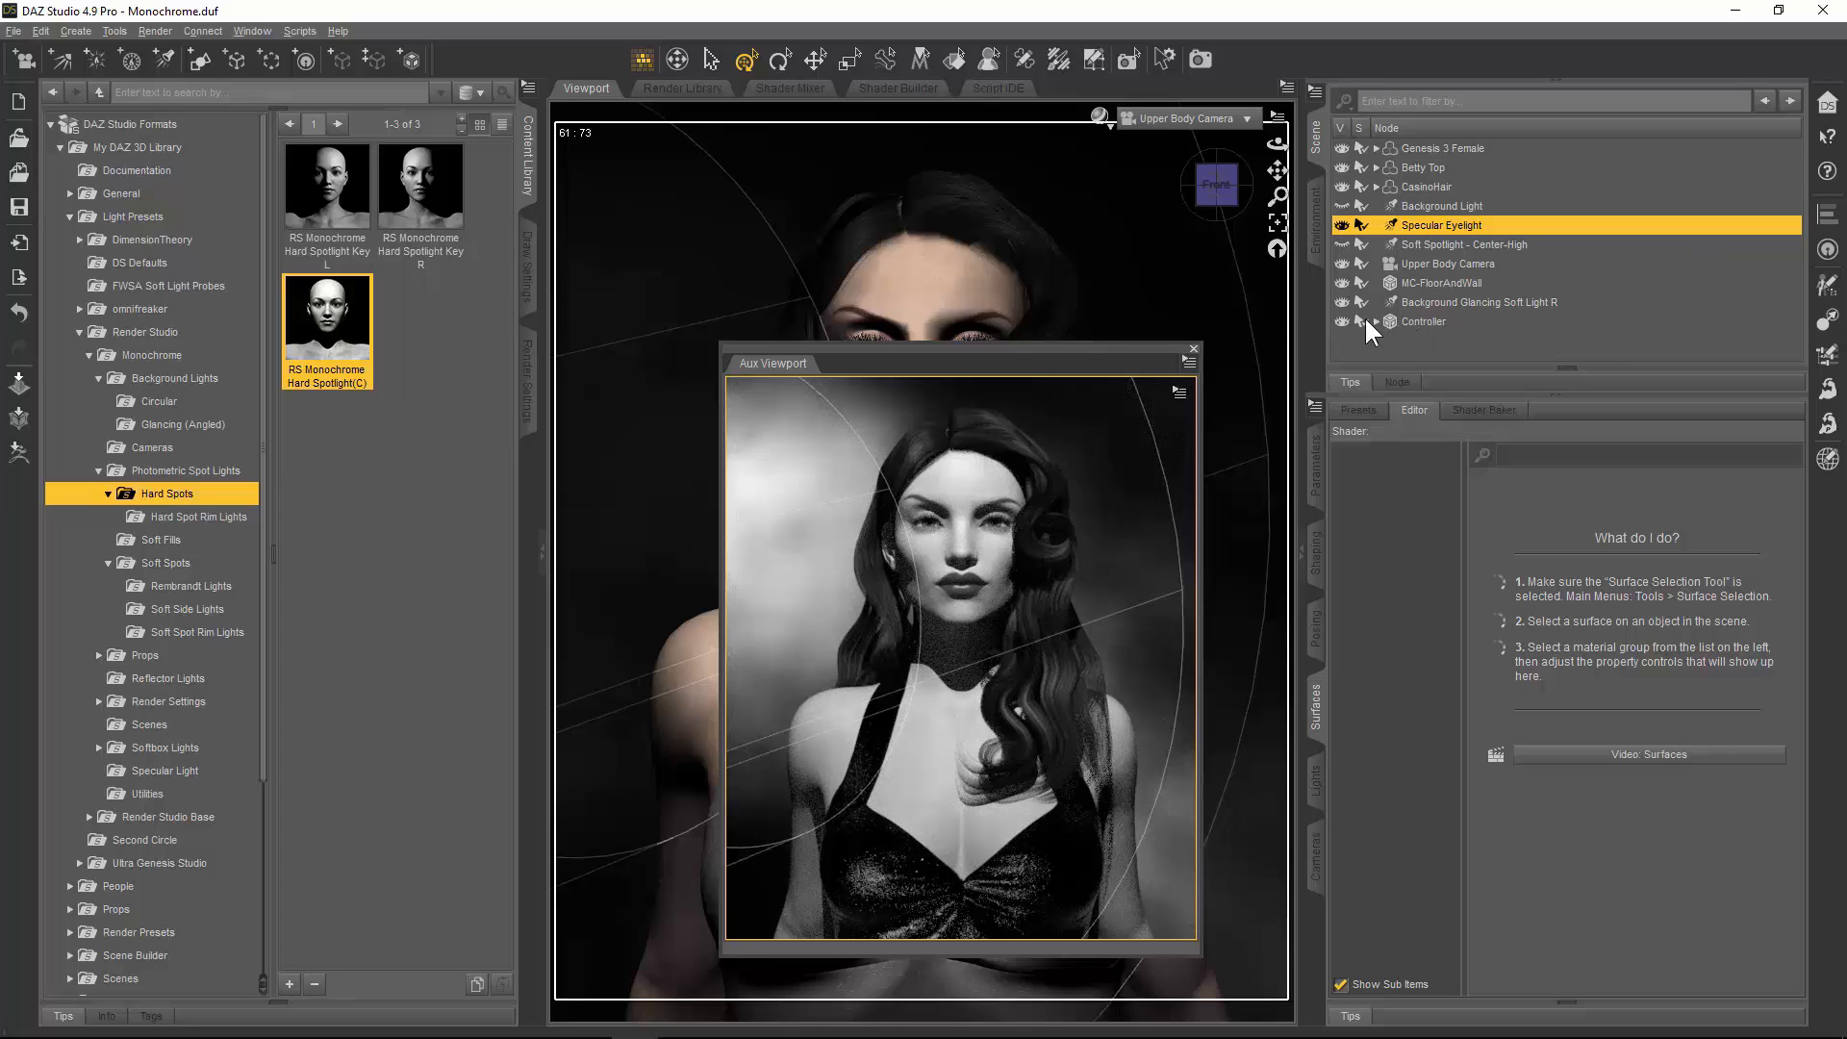
# Step: Expand the hard spotlight's Controller in the scene and set its Y Rotate to about -44.72
pyautogui.click(1446, 320)
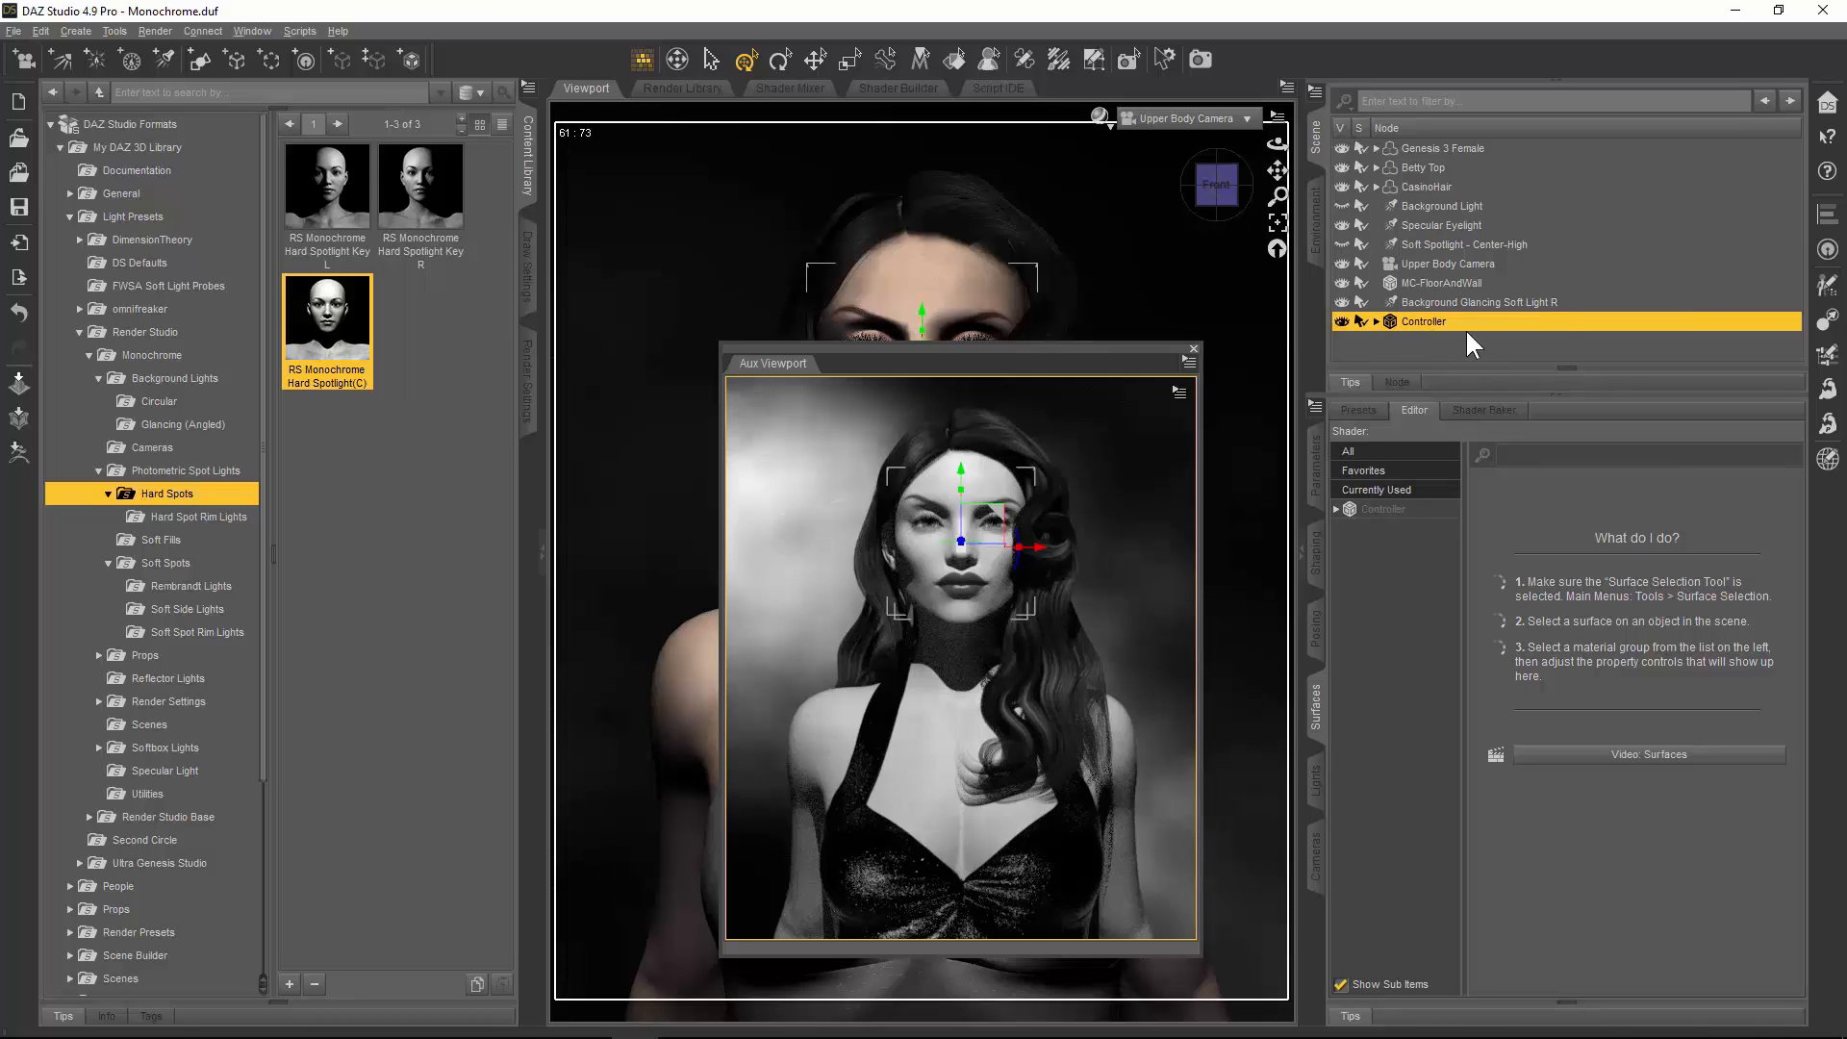
pyautogui.click(1376, 321)
pyautogui.click(1317, 476)
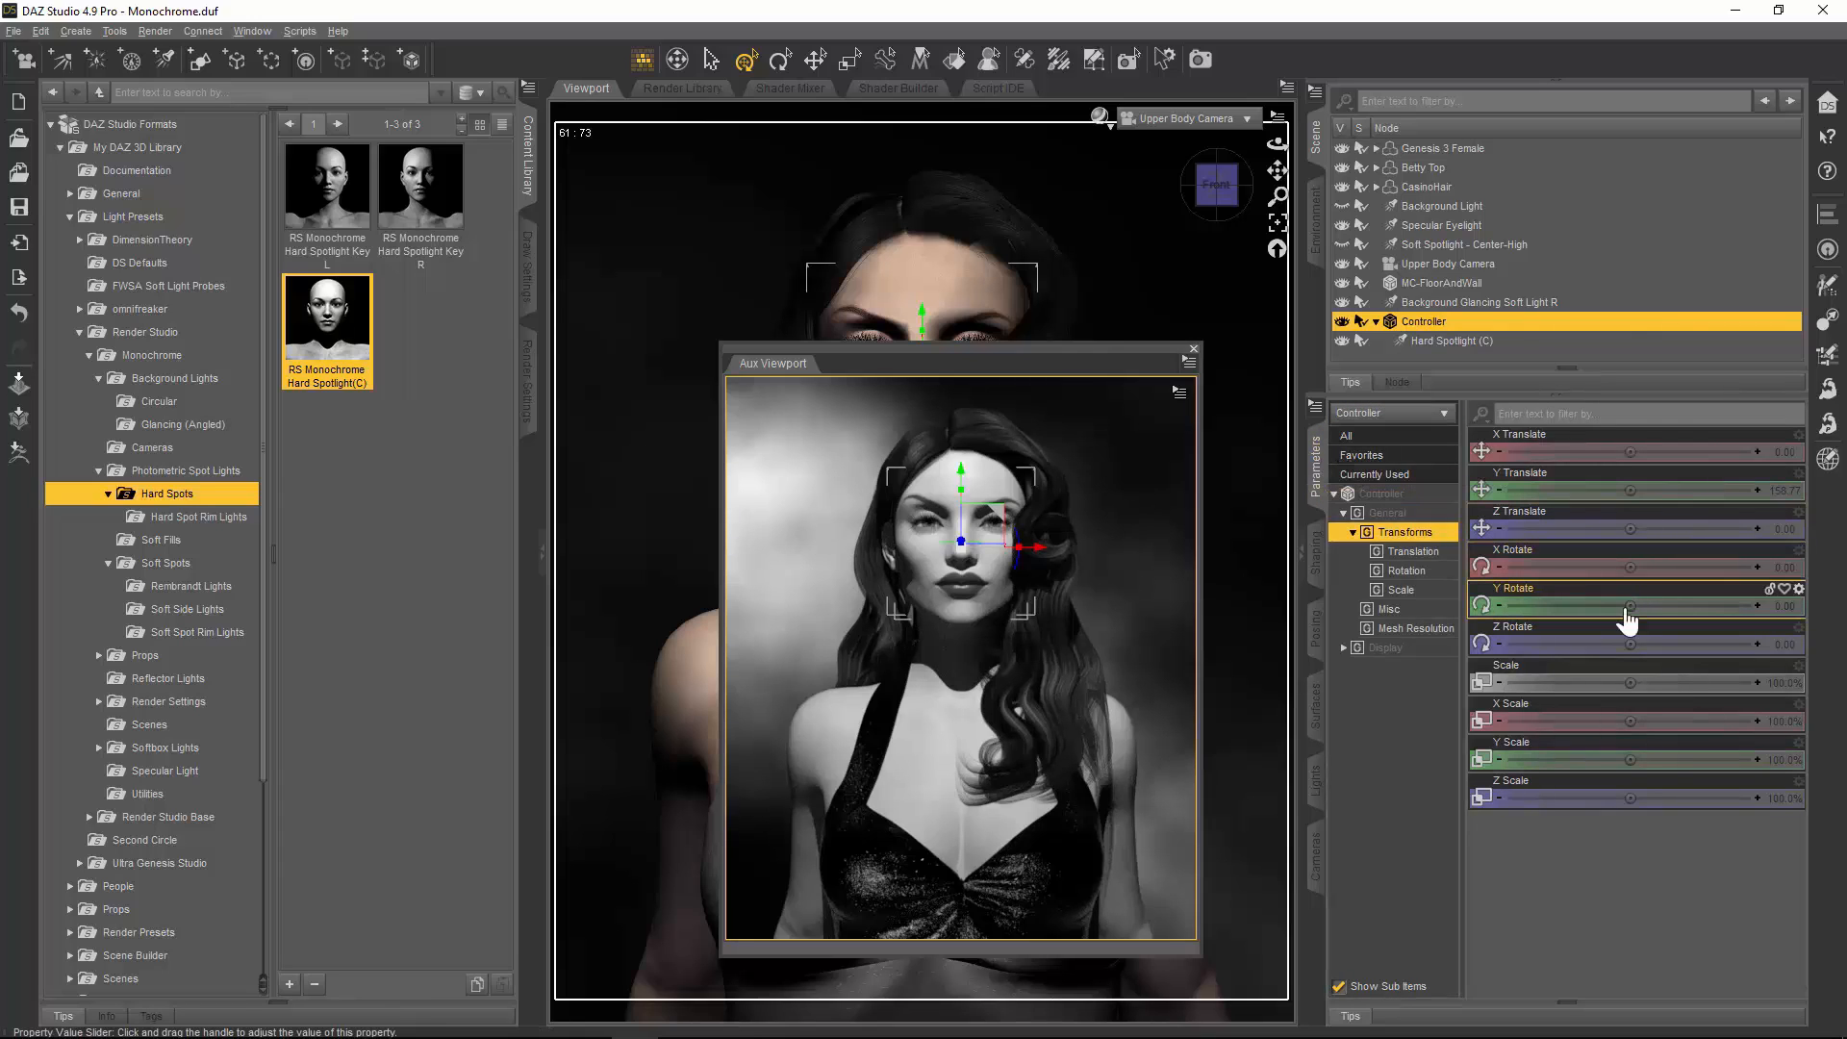
pyautogui.moveTo(1635, 607)
pyautogui.moveTo(1610, 606); pyautogui.dragTo(1573, 606)
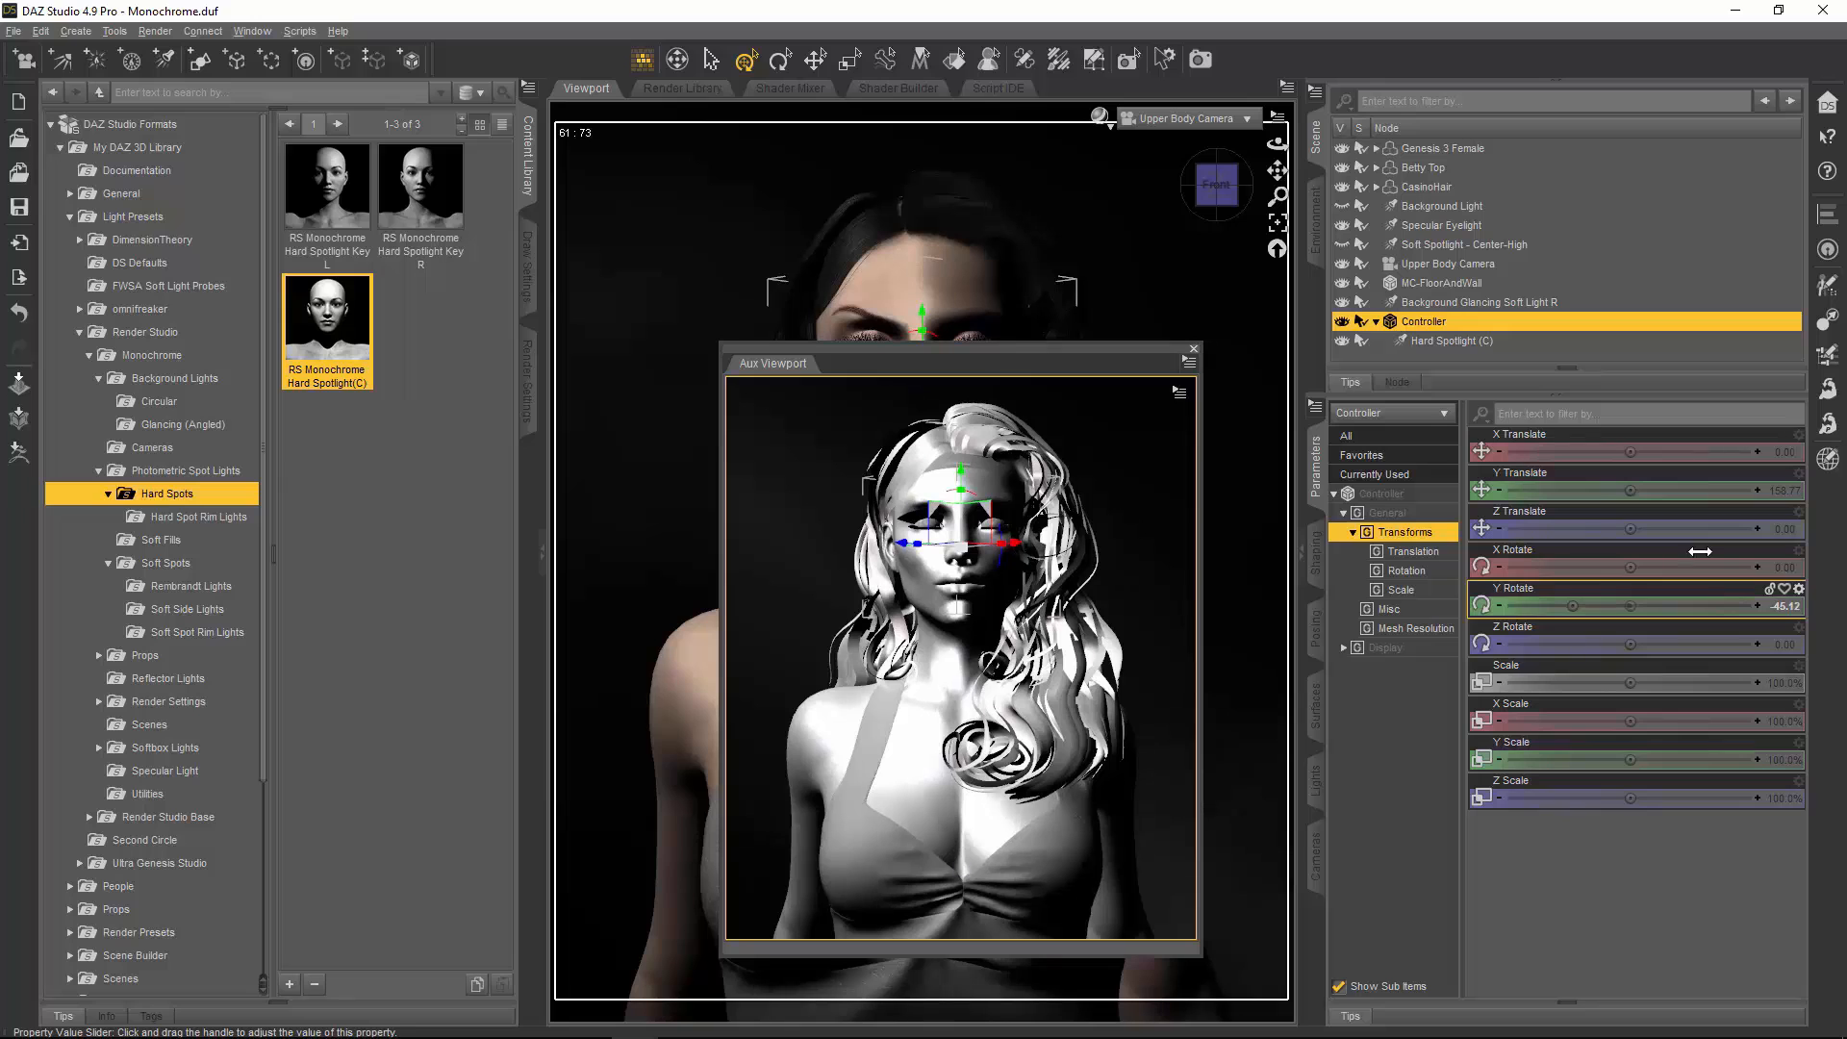
pyautogui.moveTo(1700, 552); pyautogui.dragTo(1705, 548)
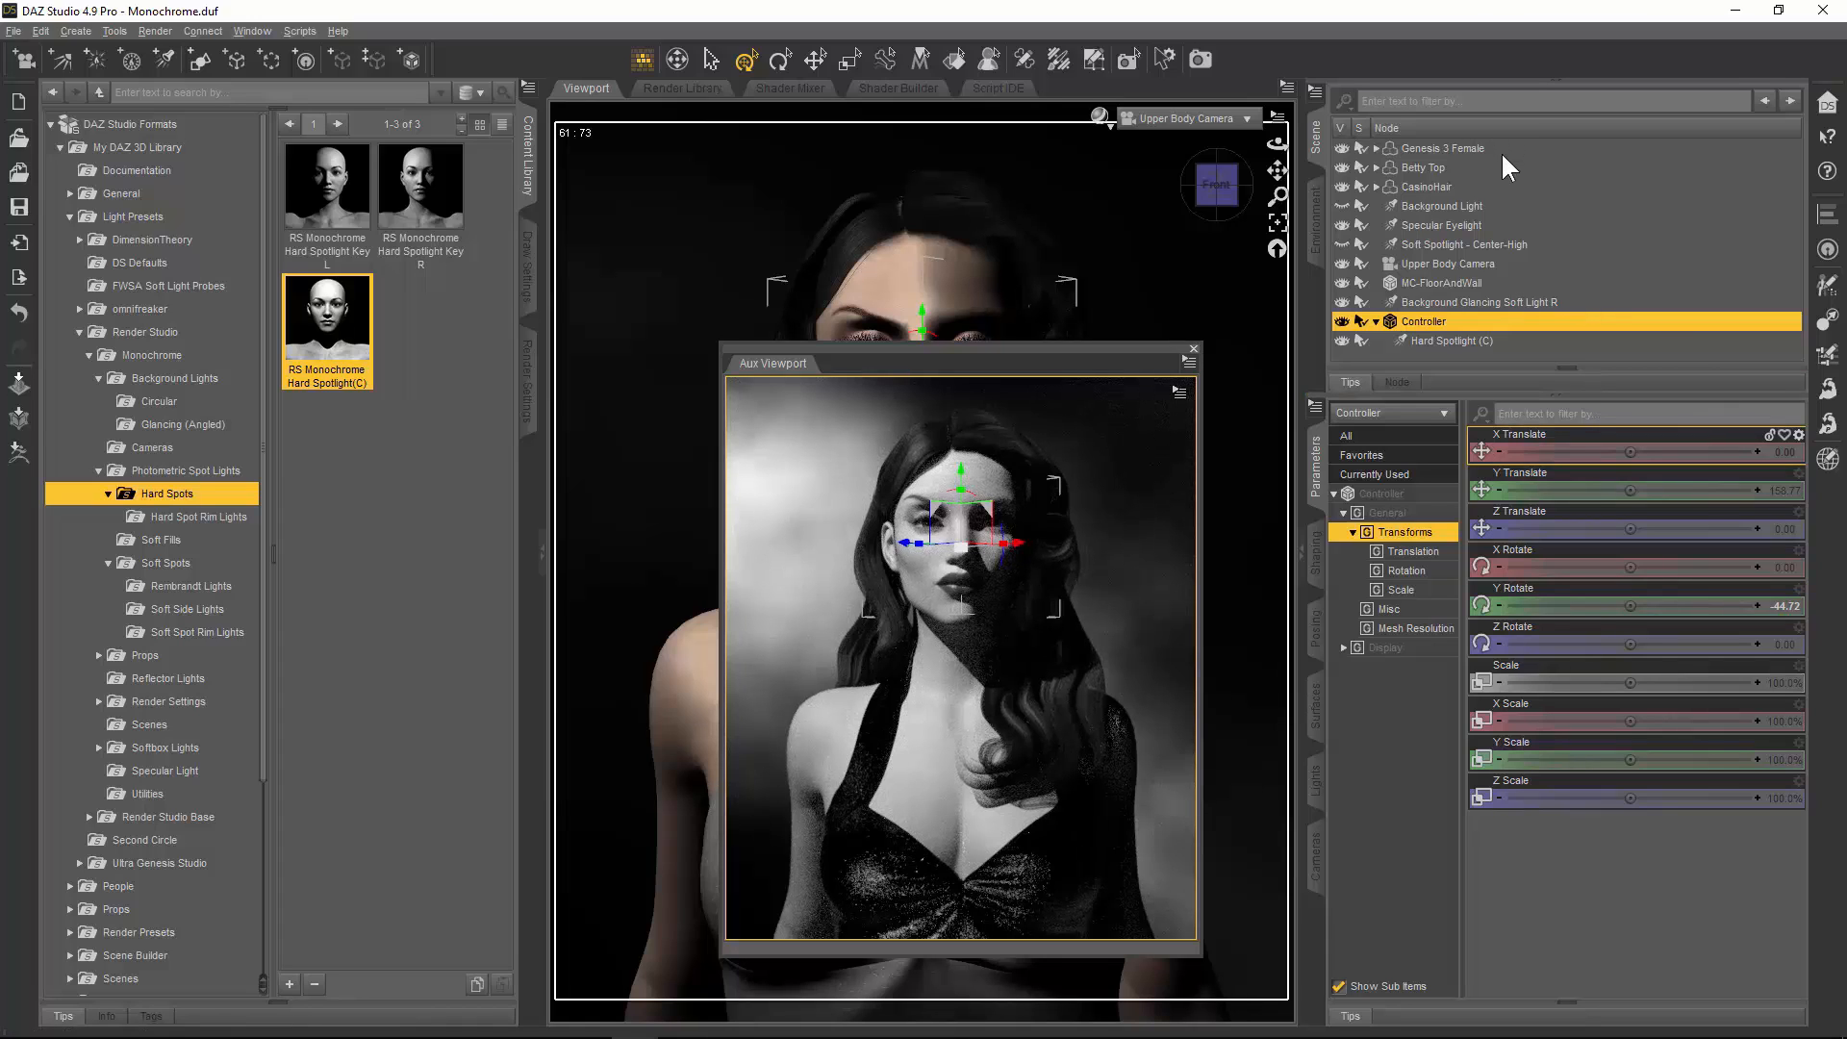
# Step: Select the Specular Eyelight, move the Aux Viewport aside and switch the main viewport to Perspective View
pyautogui.click(1468, 225)
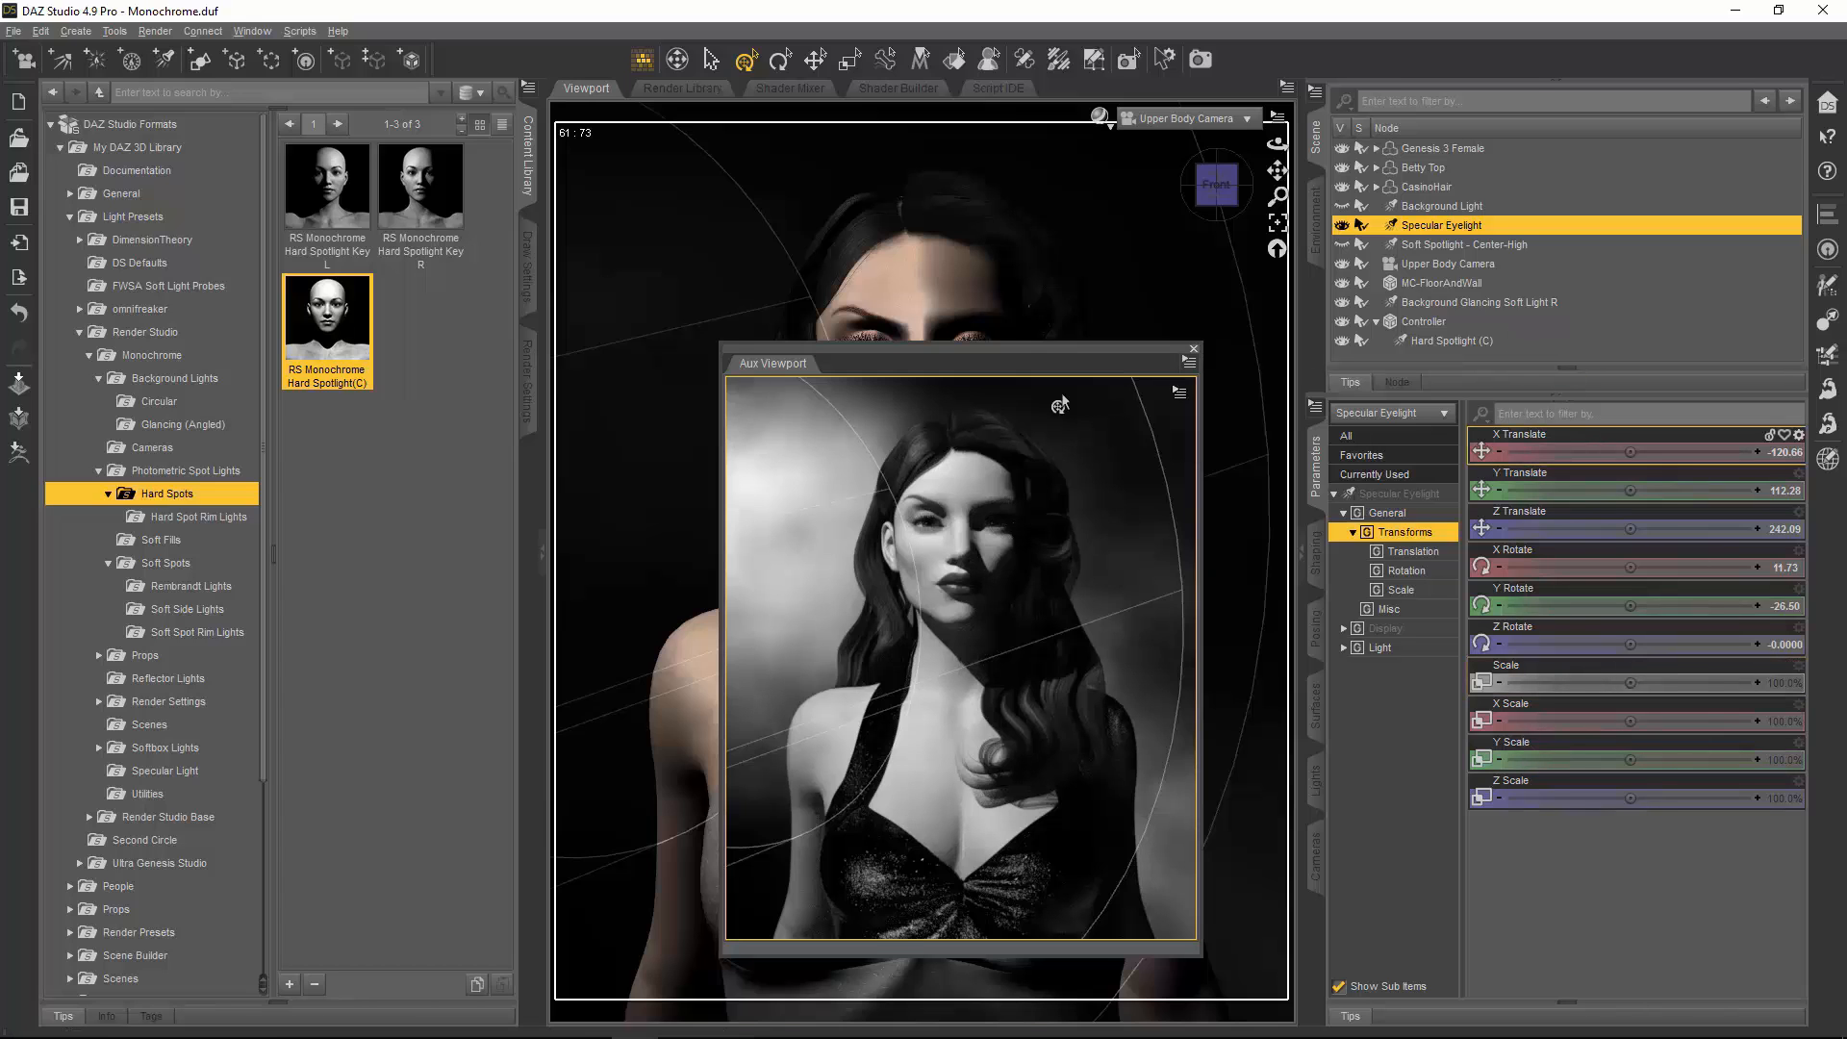
pyautogui.moveTo(1106, 355); pyautogui.dragTo(1711, 297)
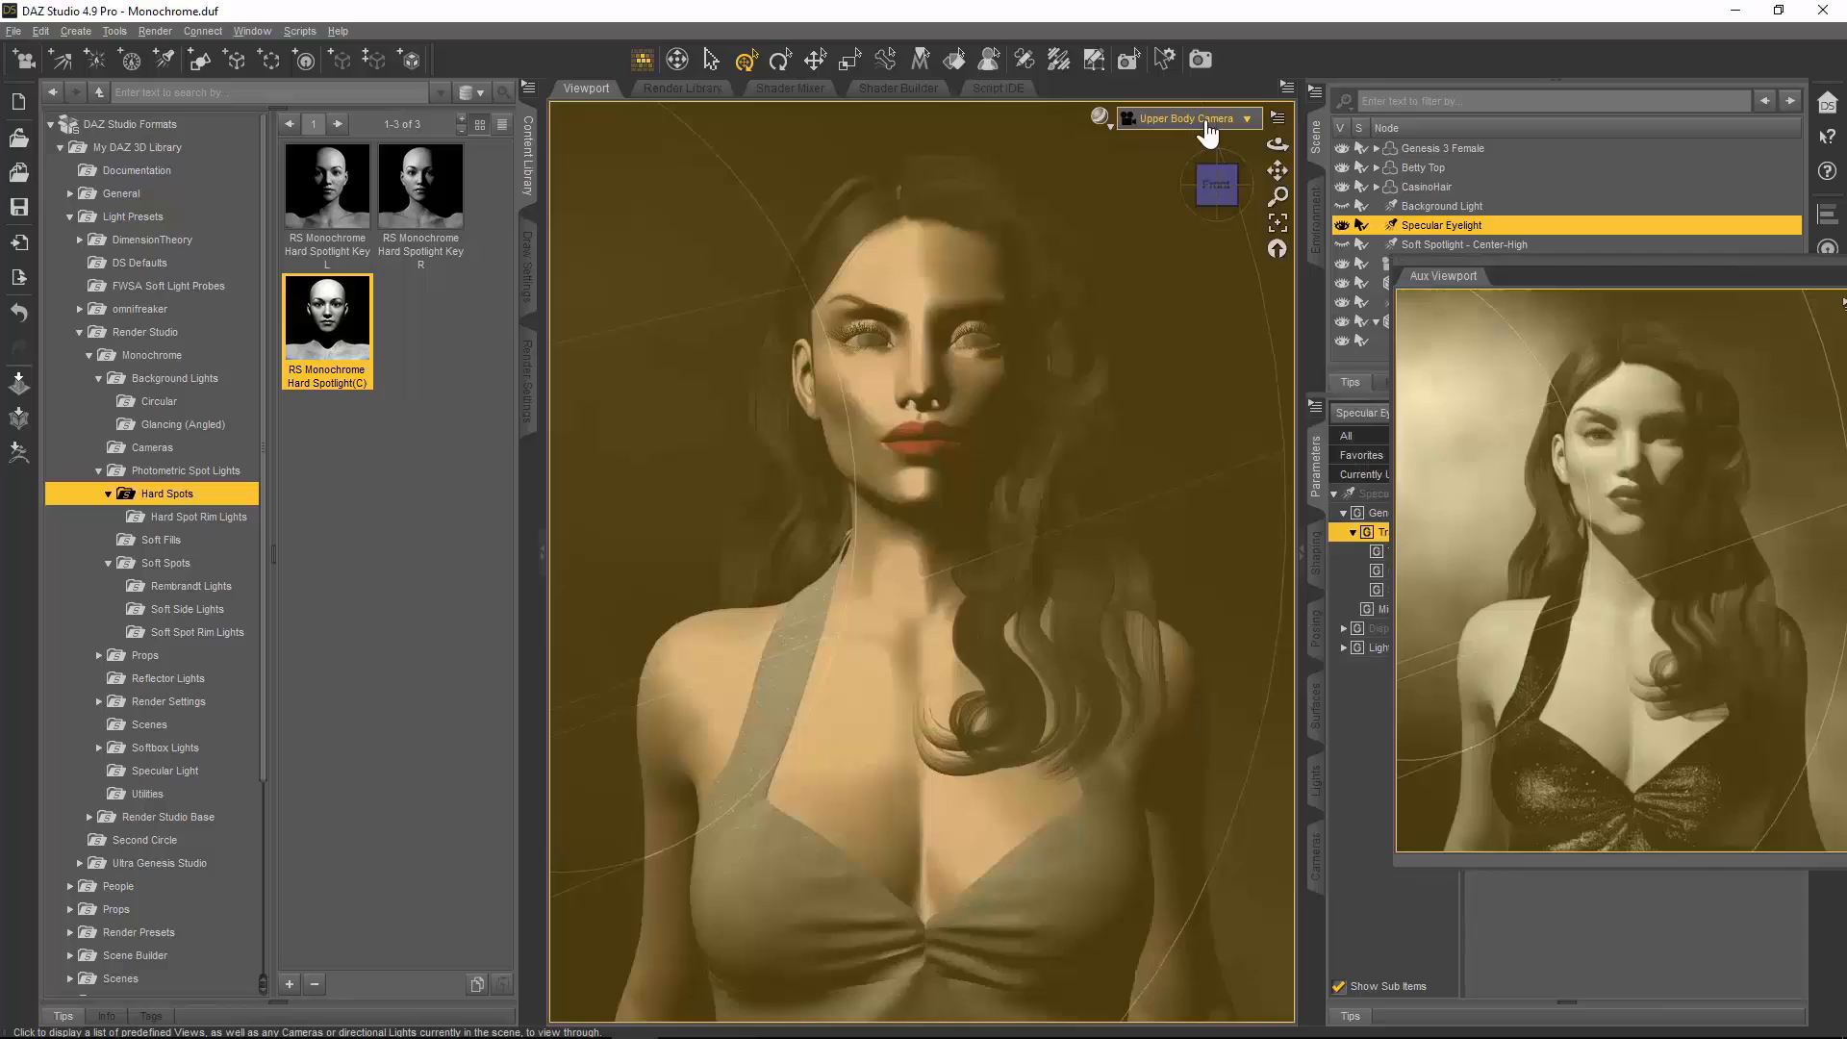
pyautogui.click(1208, 133)
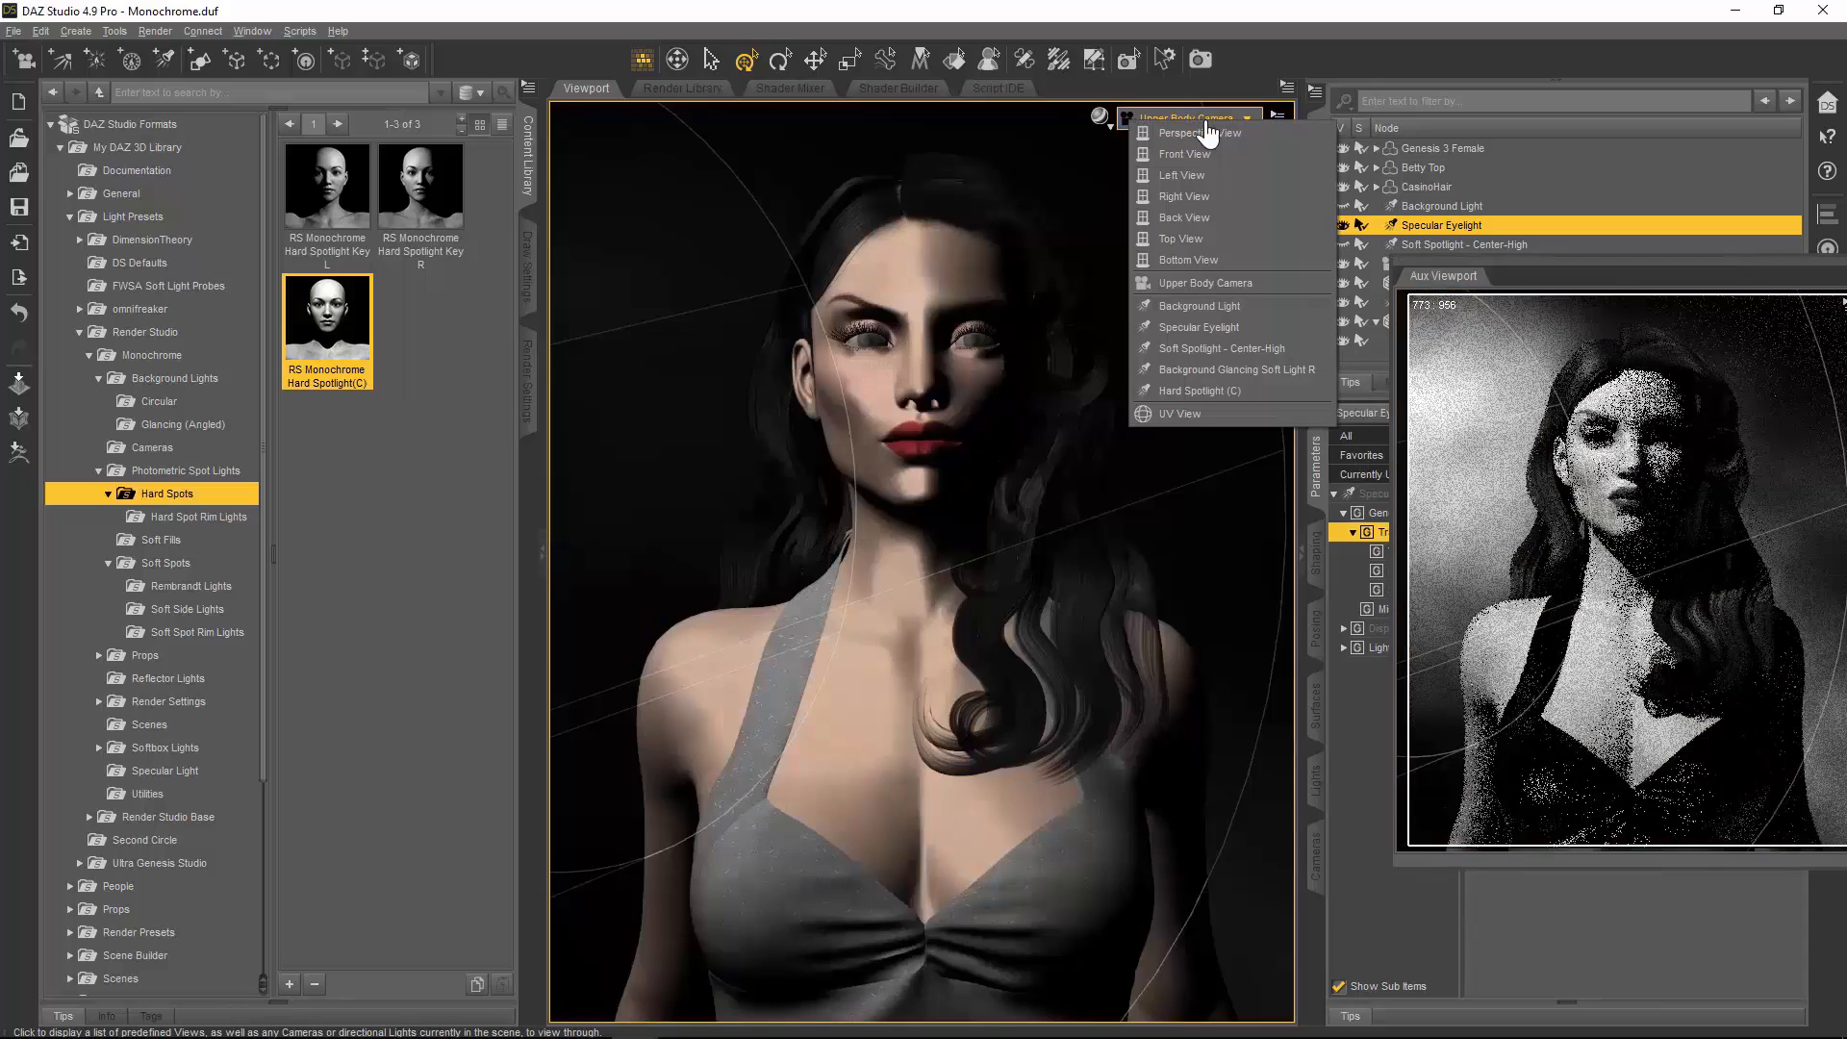
pyautogui.click(1205, 129)
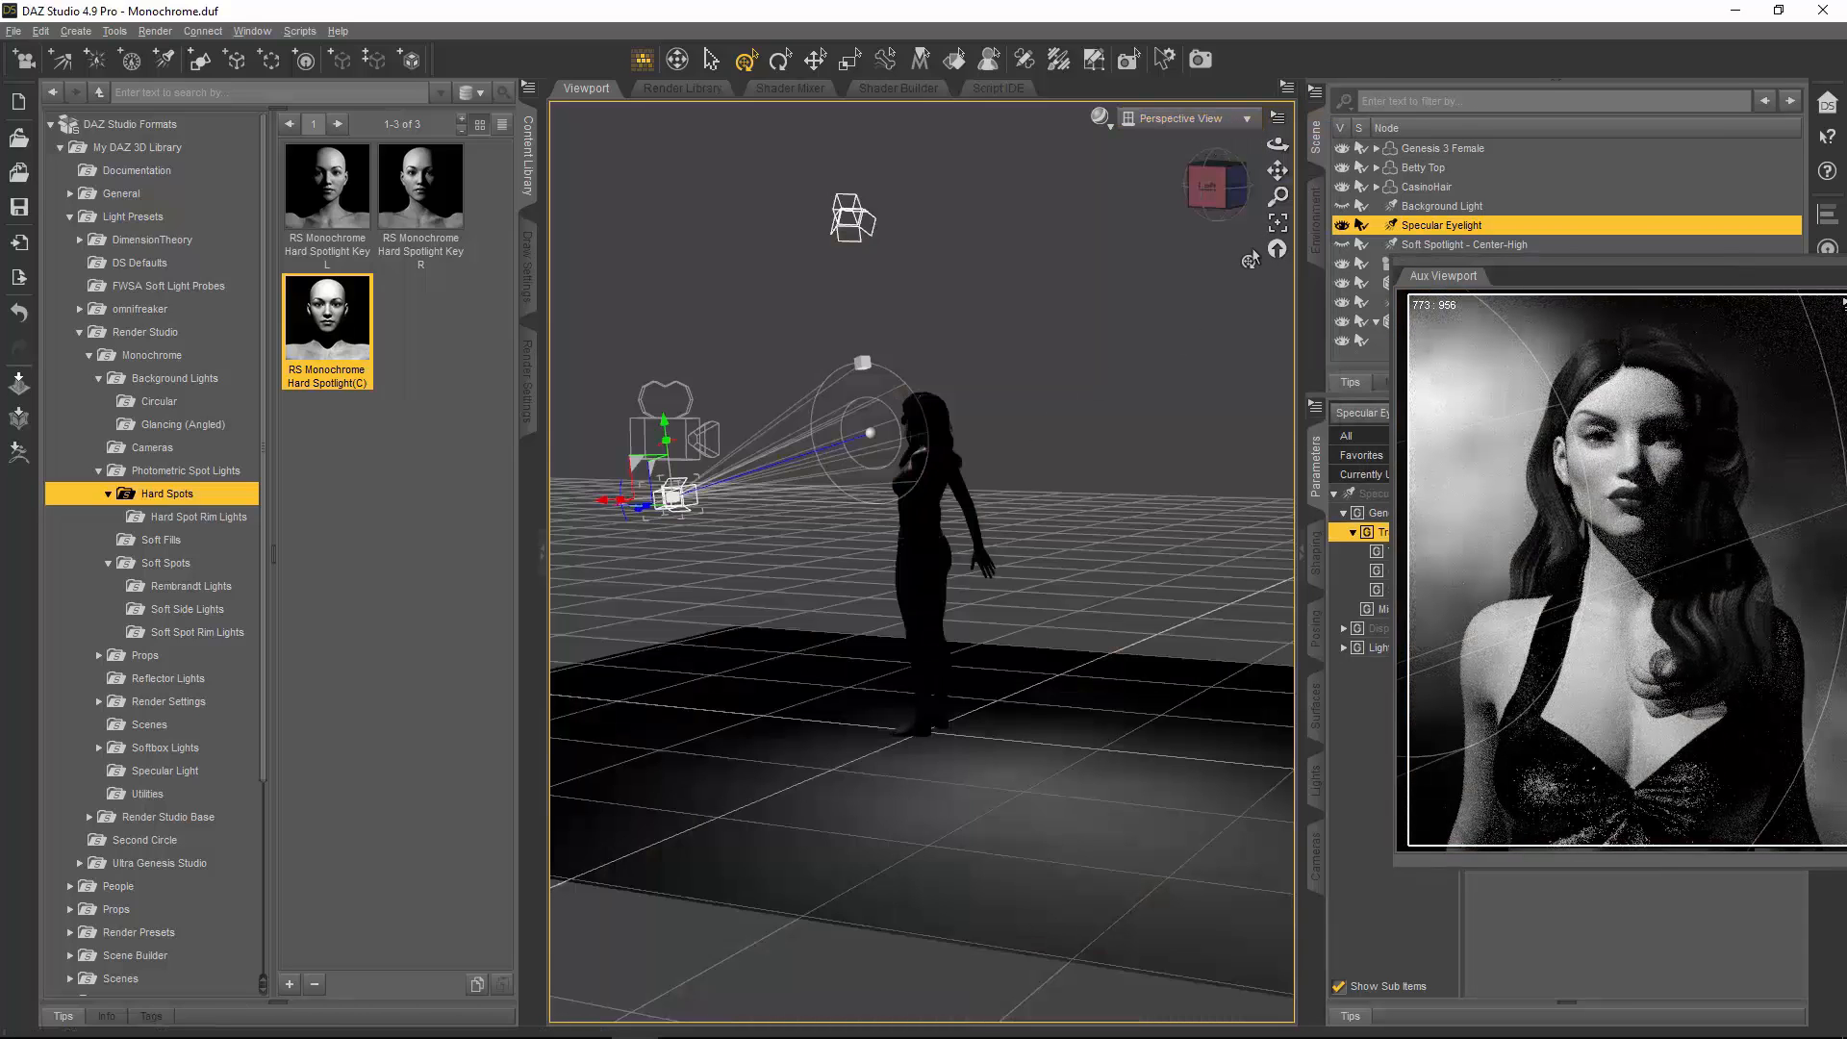
# Step: Inspect the Specular Eyelight's aim at the figure from the side, with the Aux Viewport moved clear of the scene list
pyautogui.click(1286, 165)
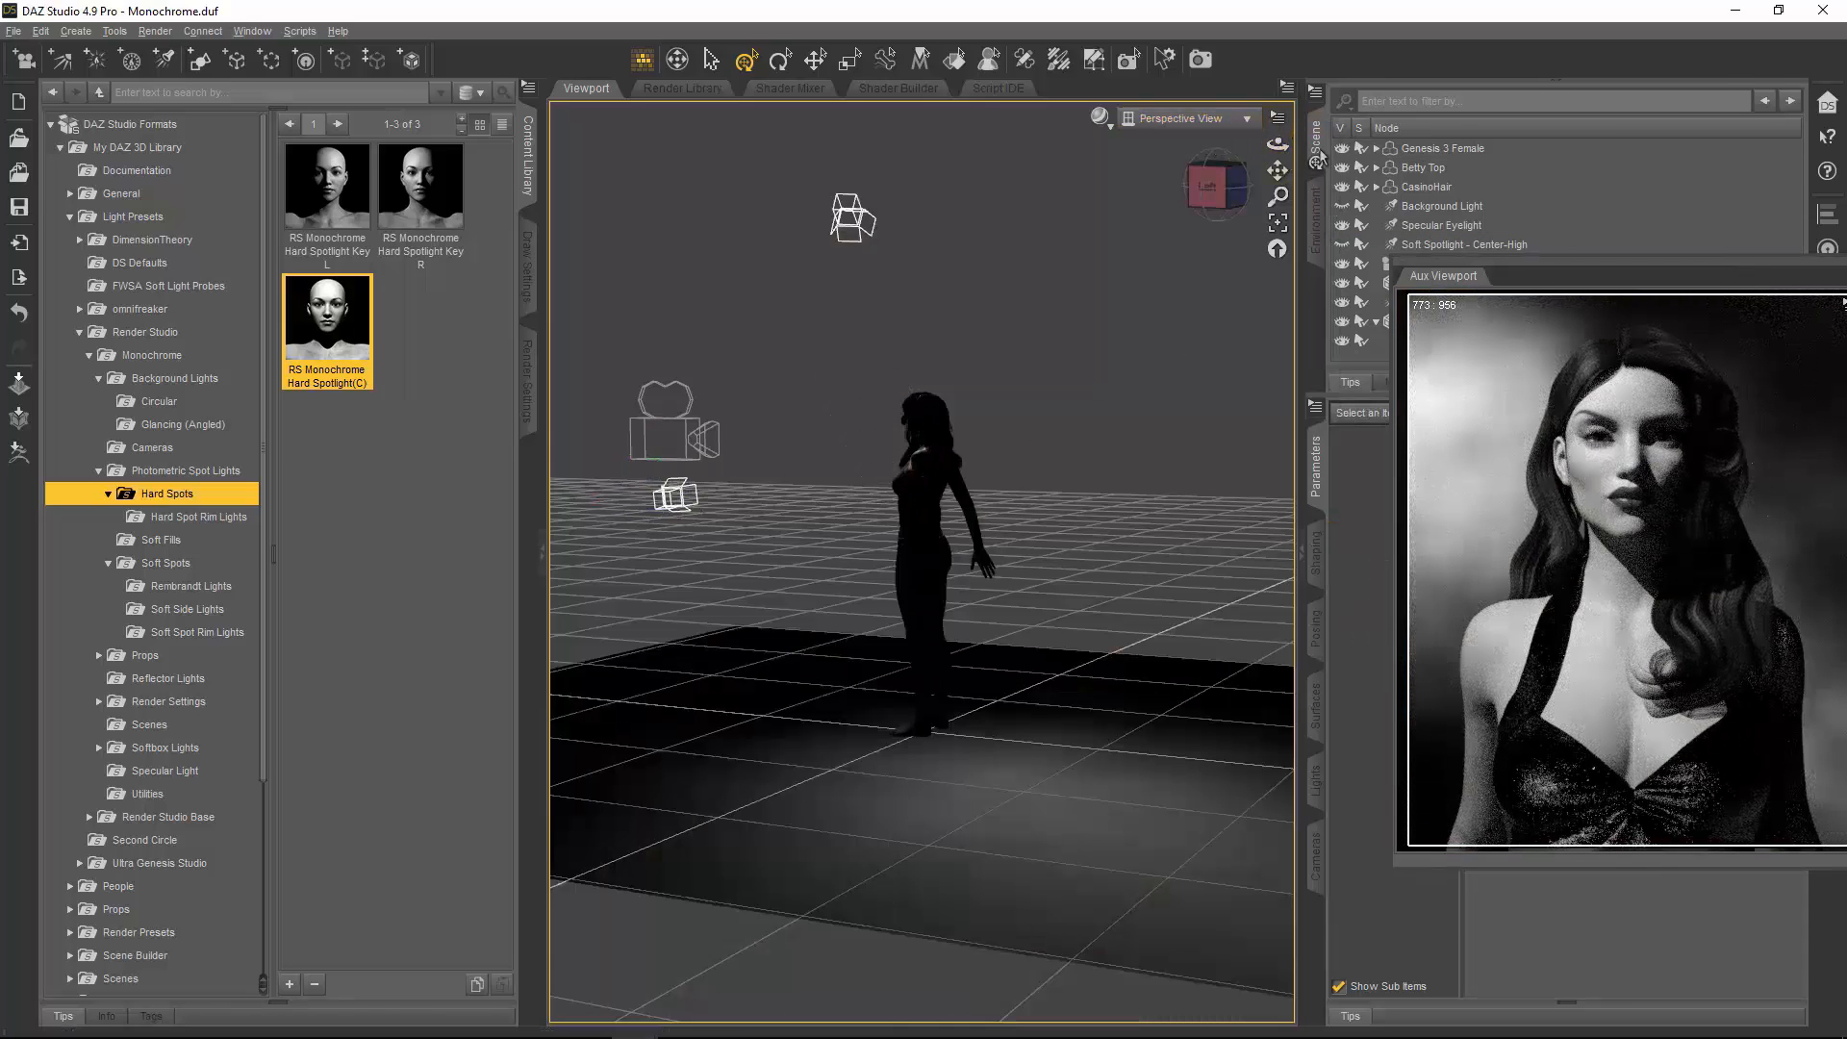
pyautogui.click(689, 509)
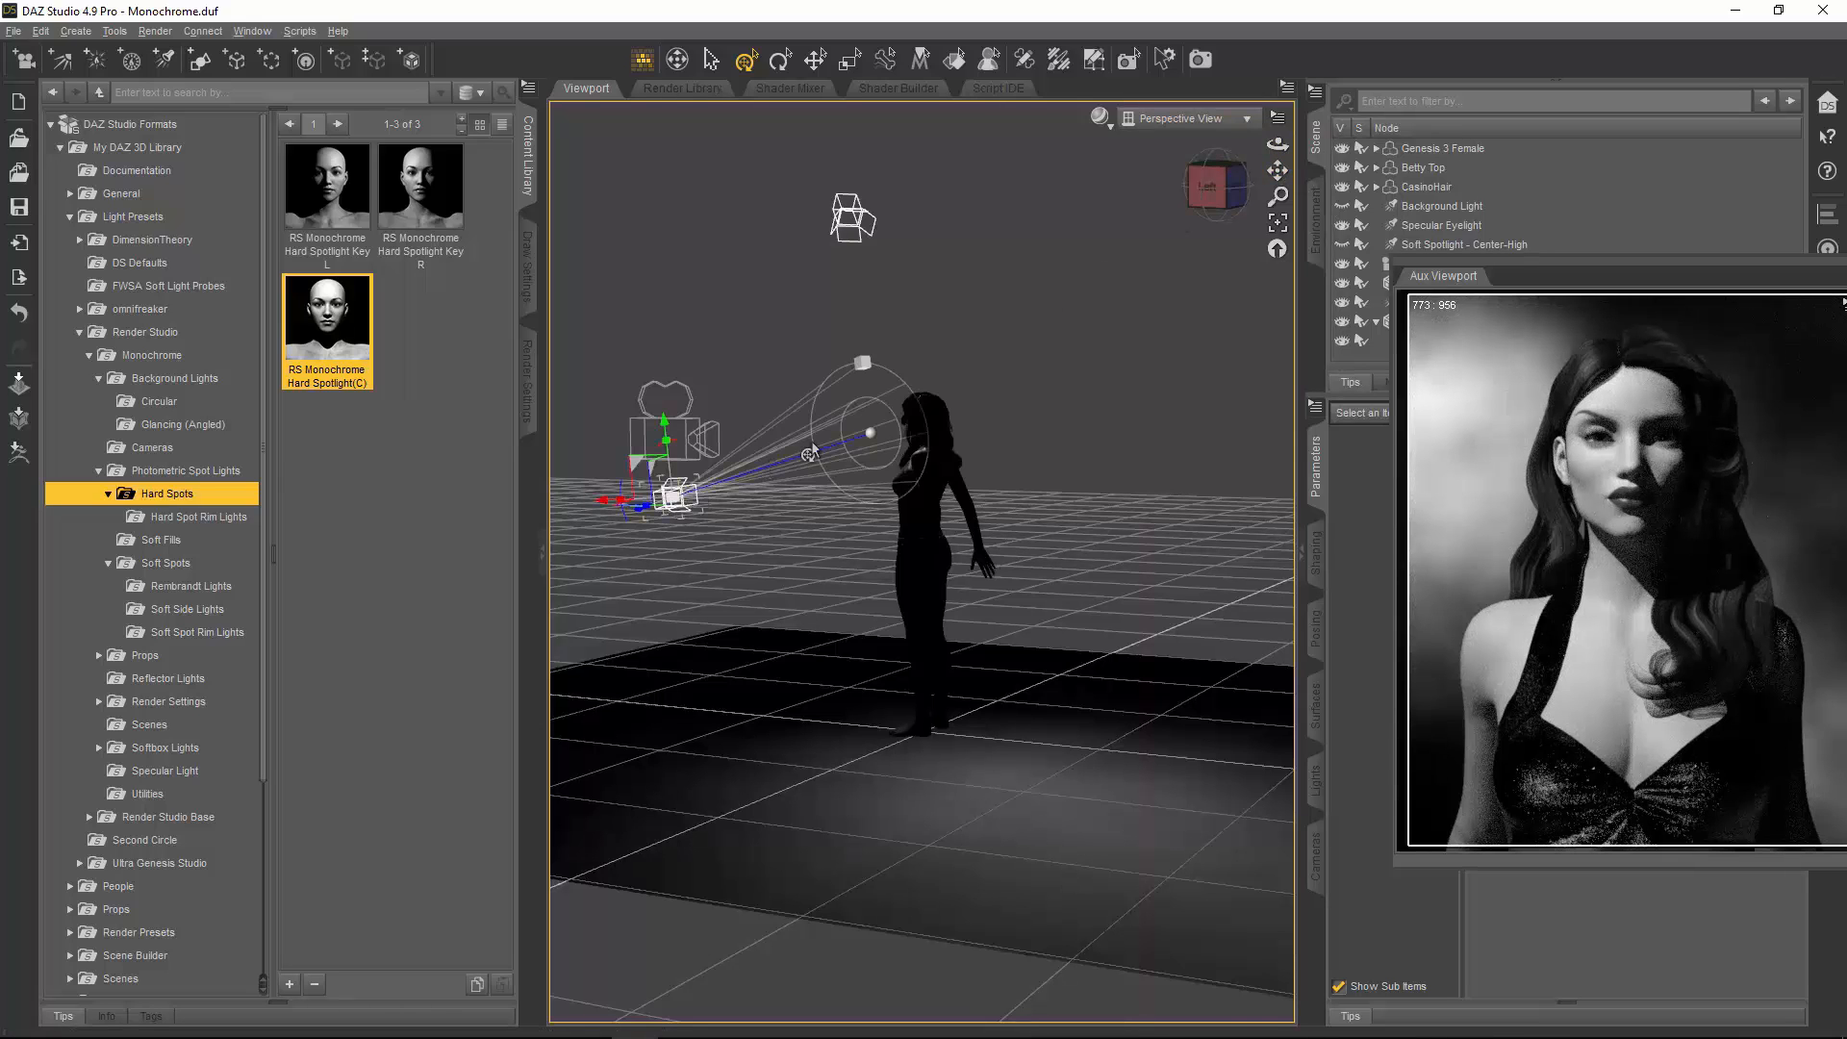
pyautogui.moveTo(1278, 145); pyautogui.dragTo(1193, 158)
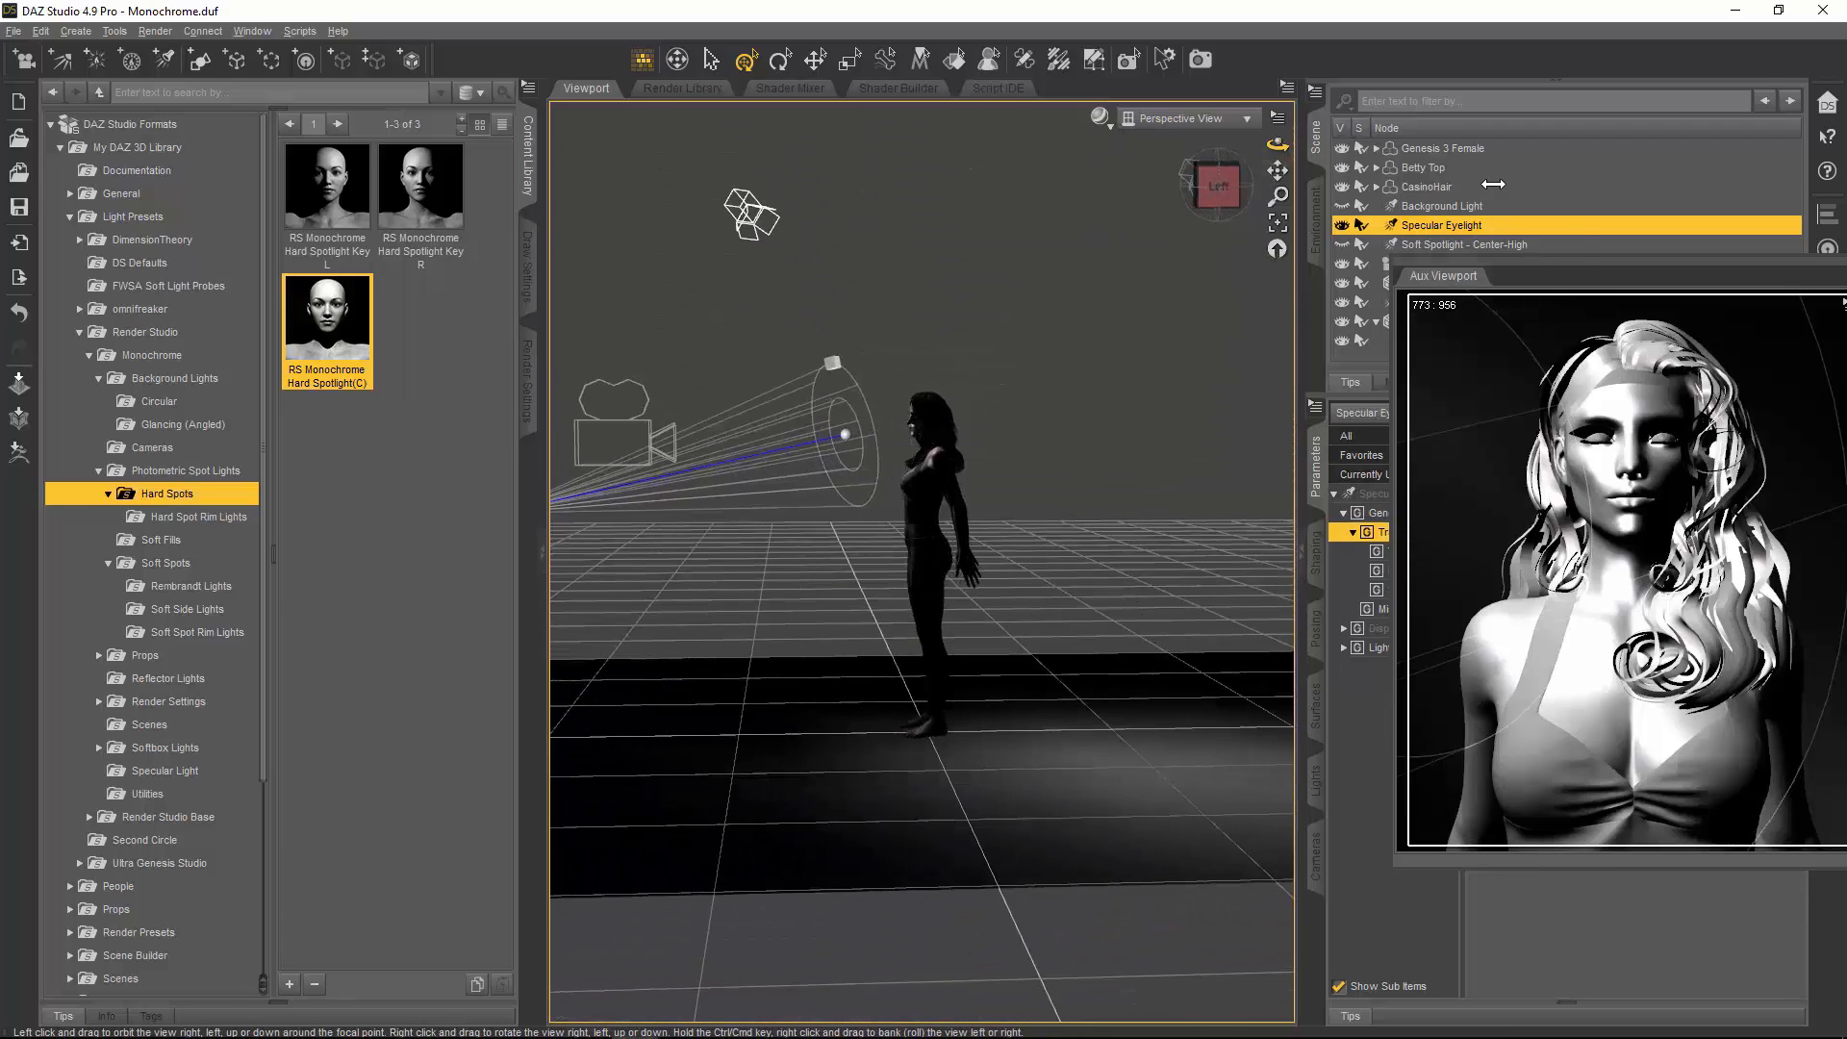
pyautogui.moveTo(1443, 276); pyautogui.dragTo(1614, 300)
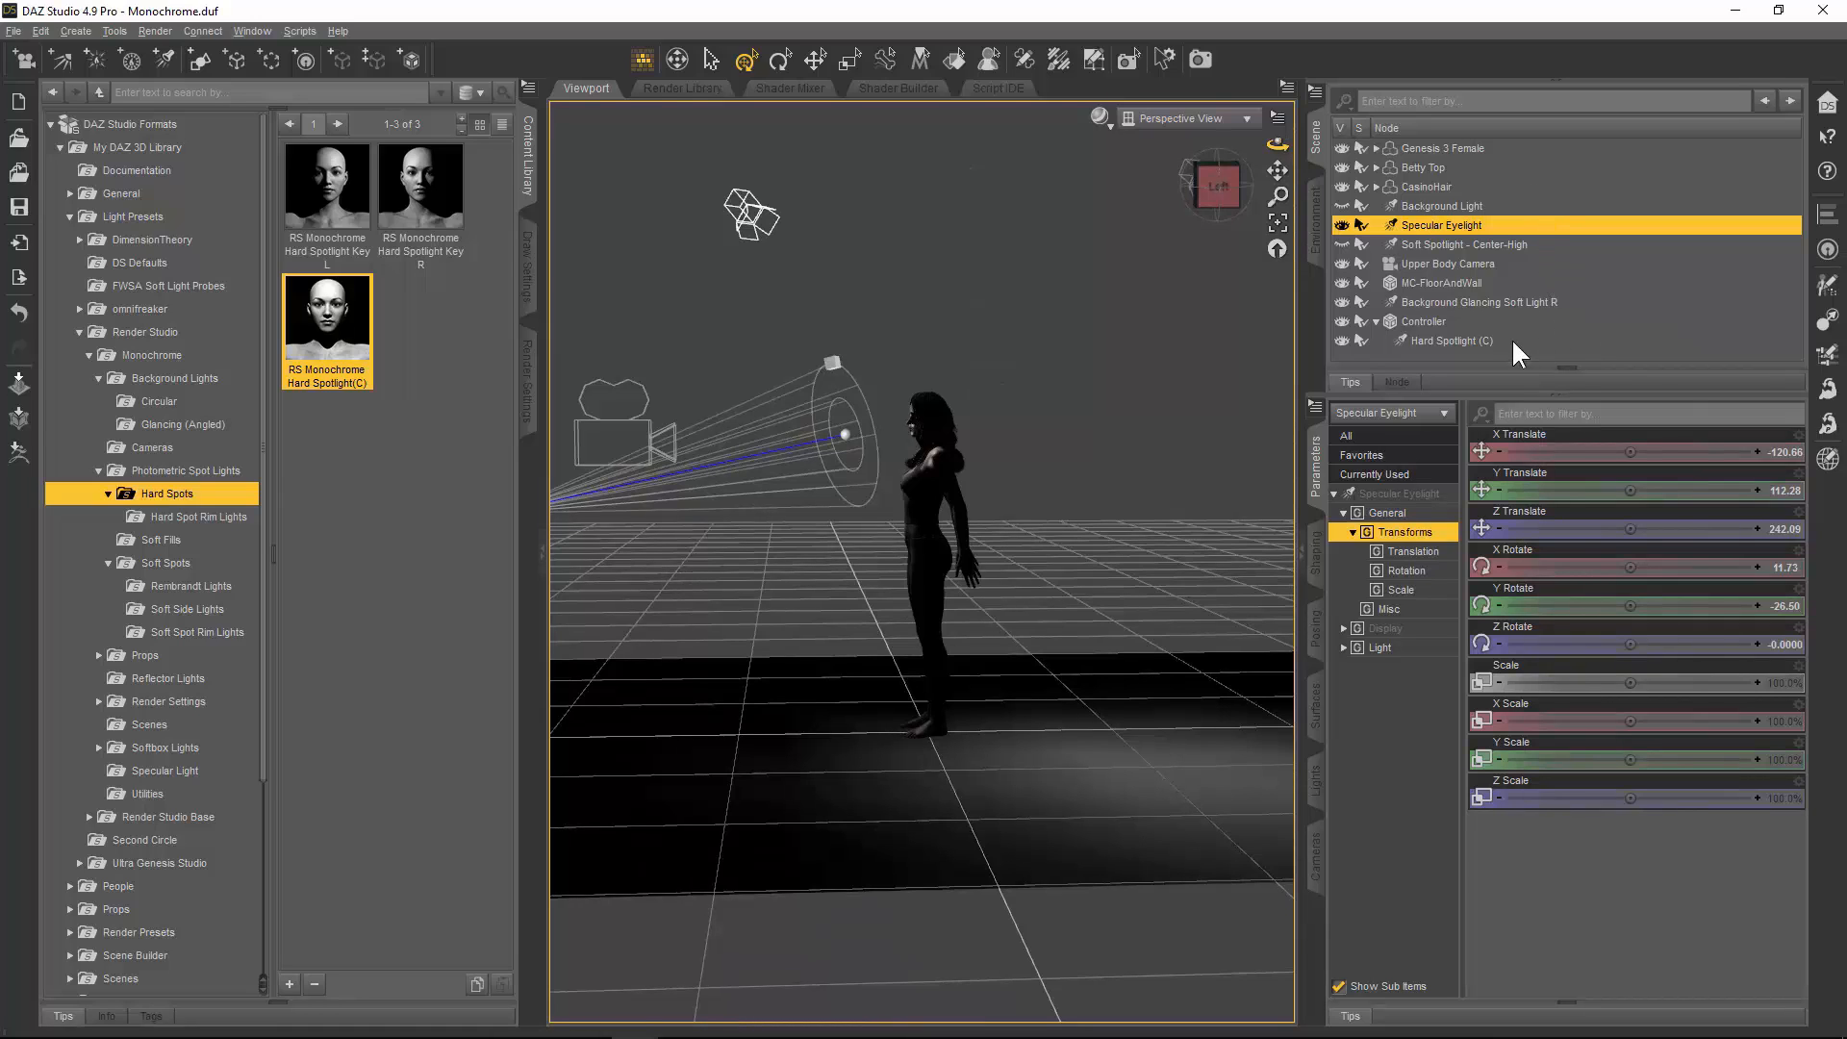
# Step: Select the Controller and its child Hard Spotlight (C), and examine the spotlight's cone from a higher angle
pyautogui.click(1438, 323)
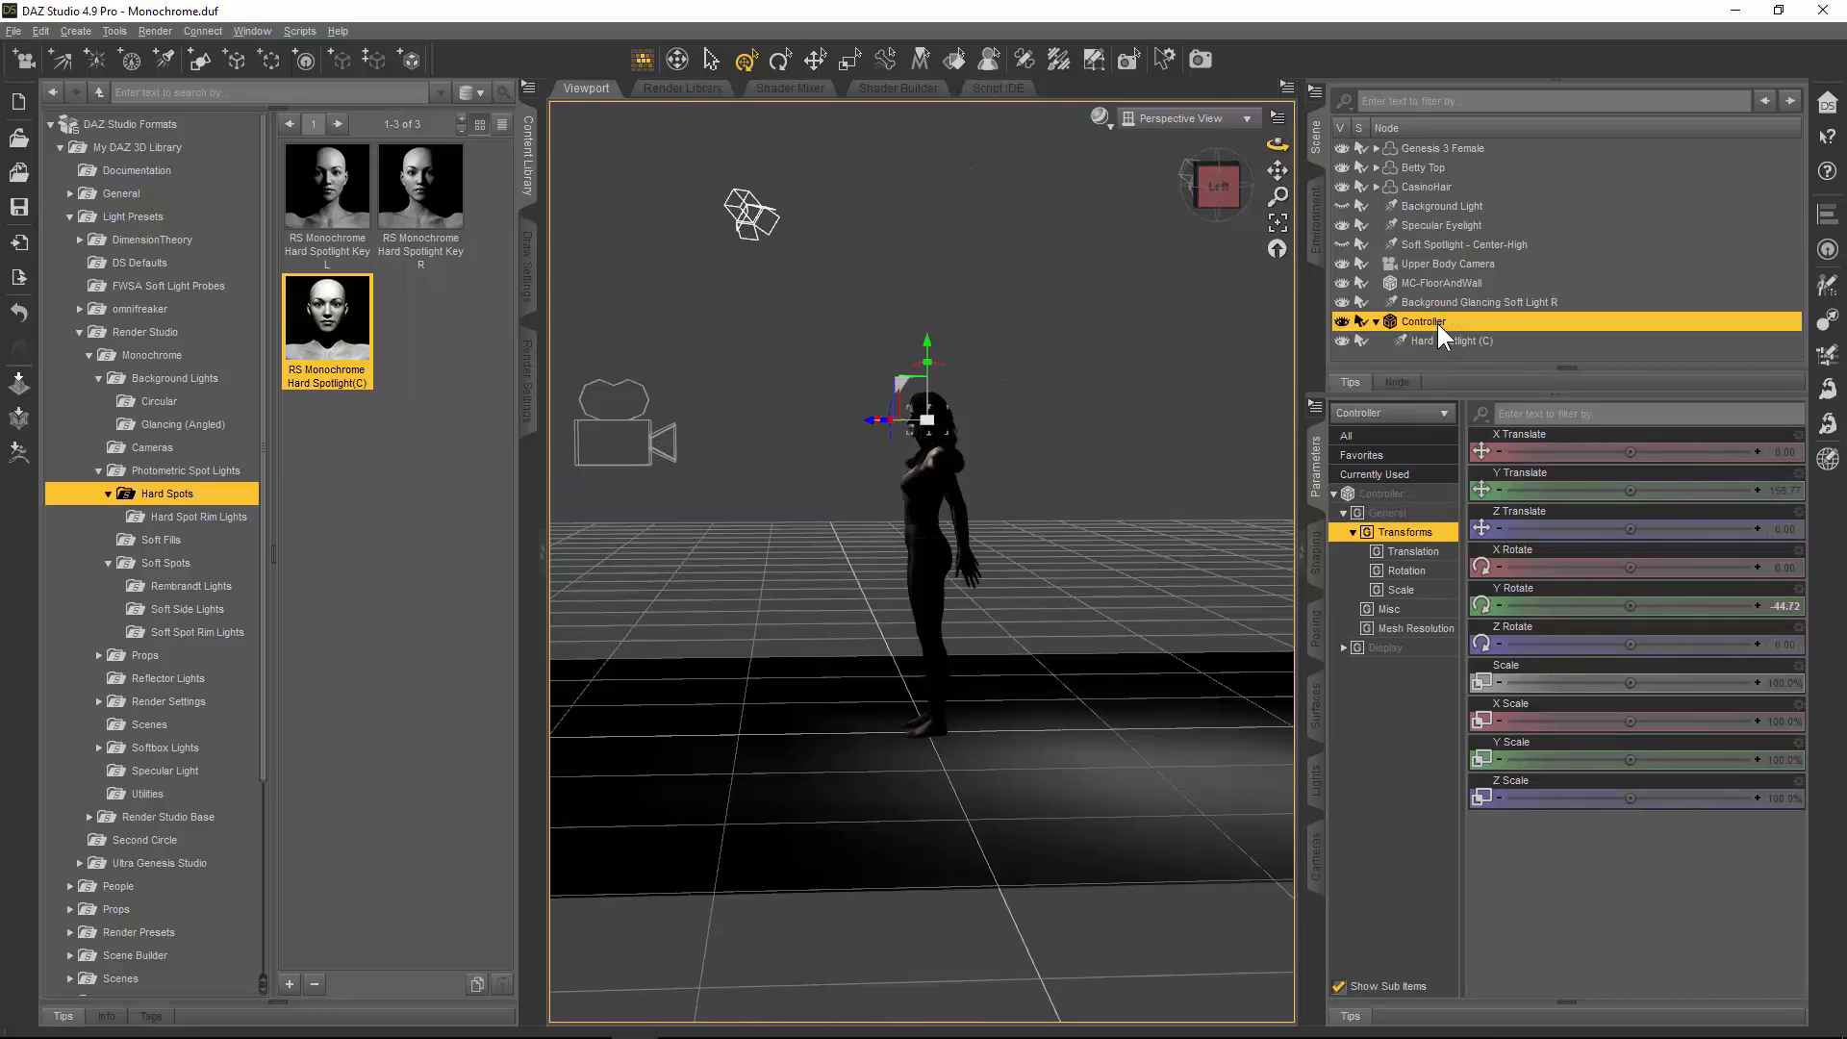
pyautogui.click(1476, 340)
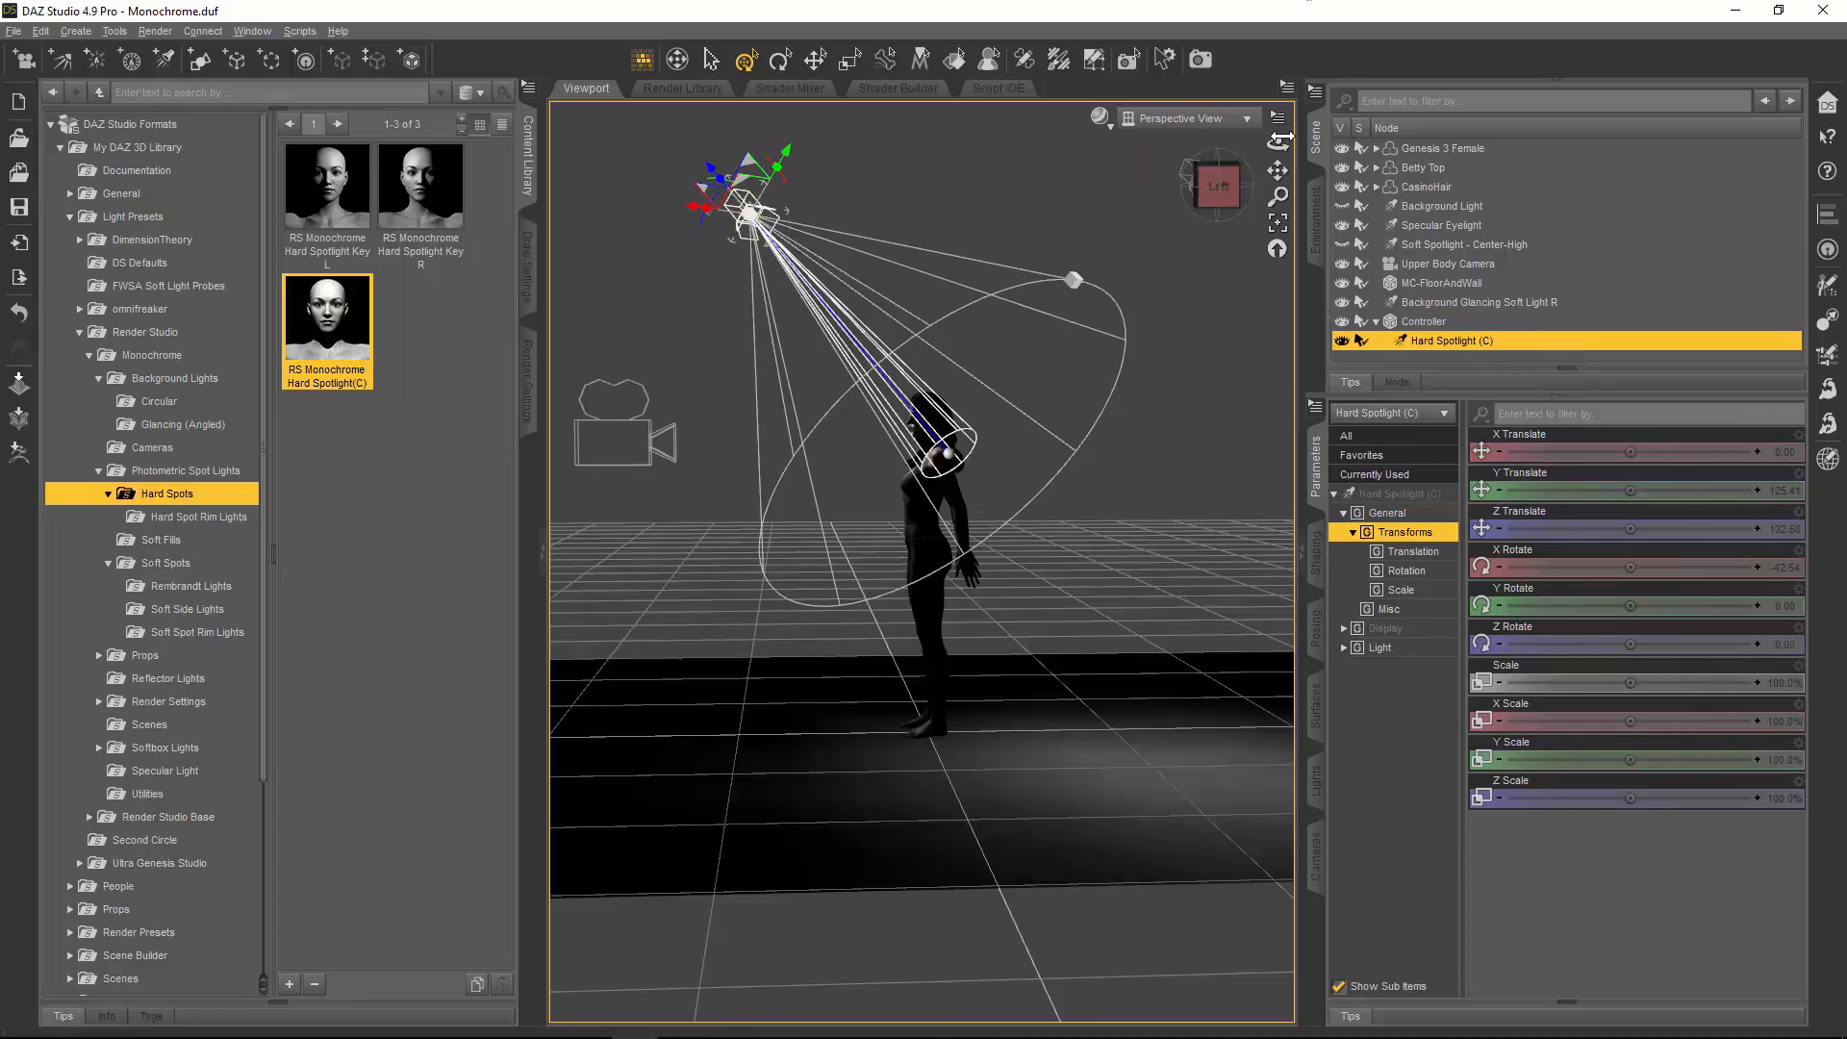
pyautogui.moveTo(1275, 147); pyautogui.dragTo(1176, 146)
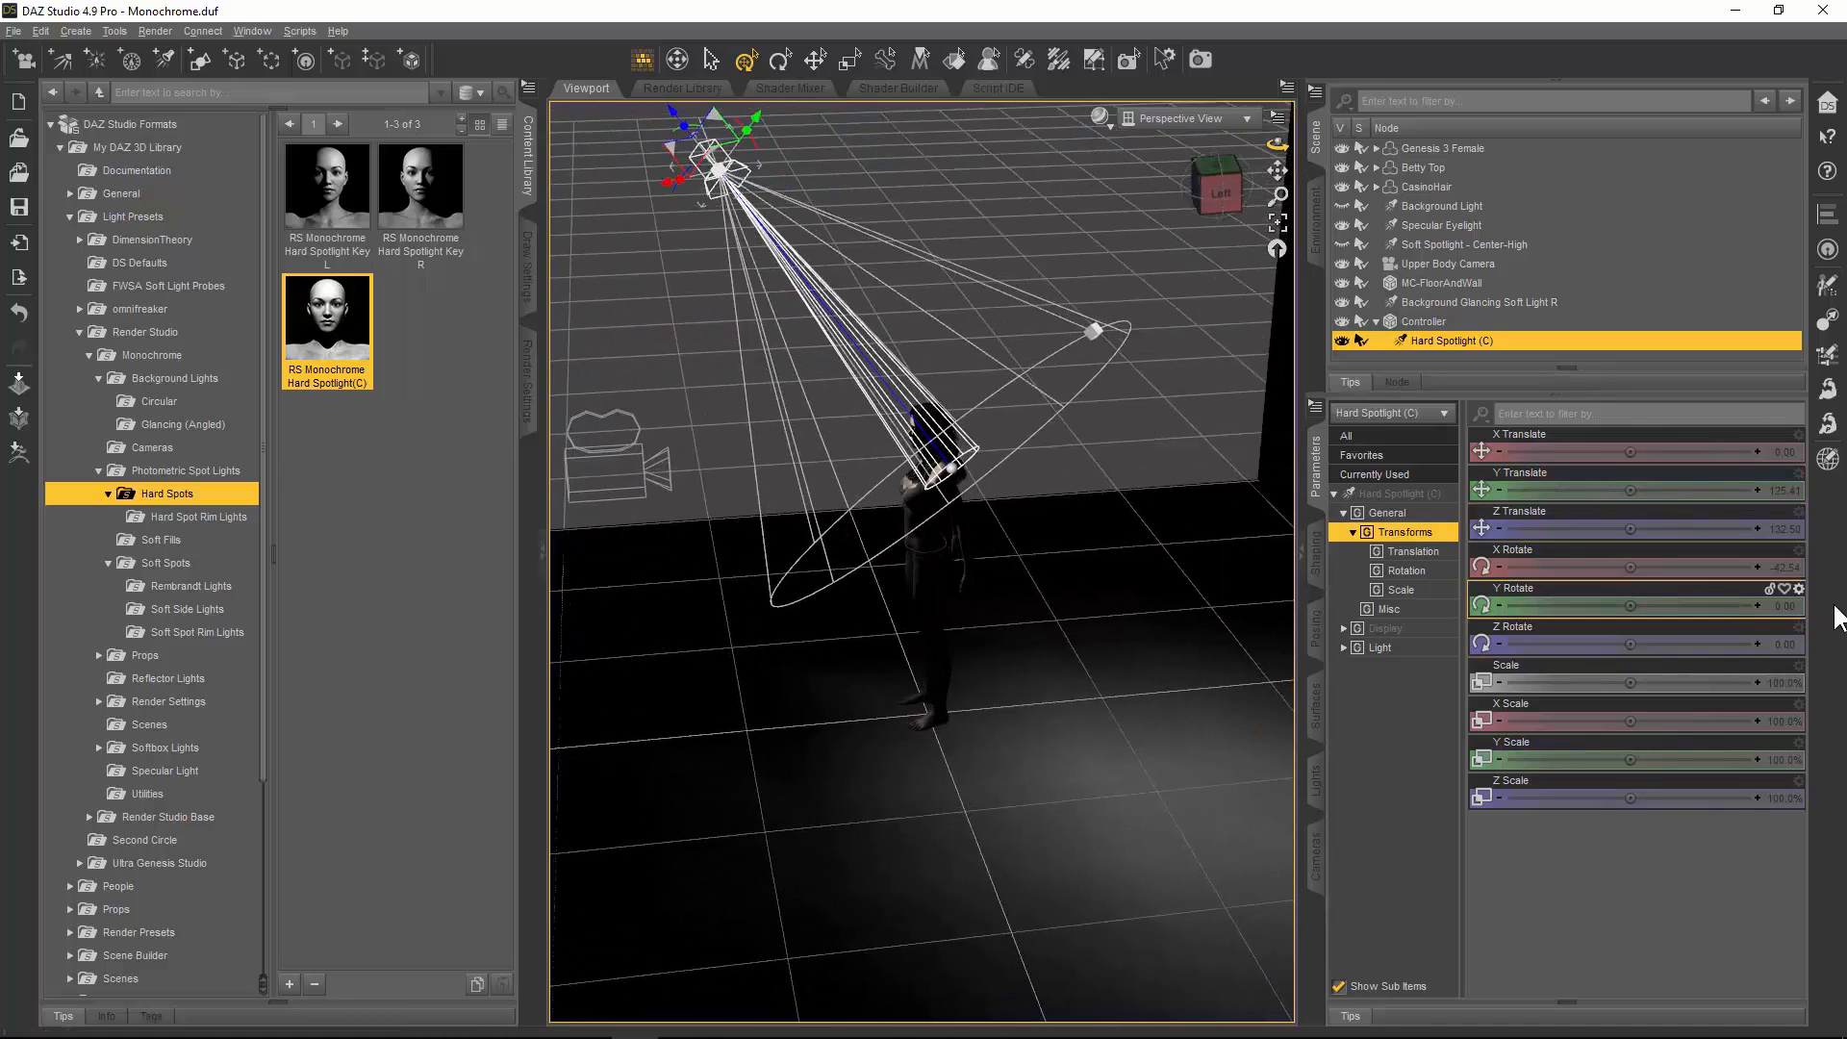
# Step: Compare the Controller with its child Hard Spotlight (C), then set the Controller's Y Rotate to 0
pyautogui.click(1440, 324)
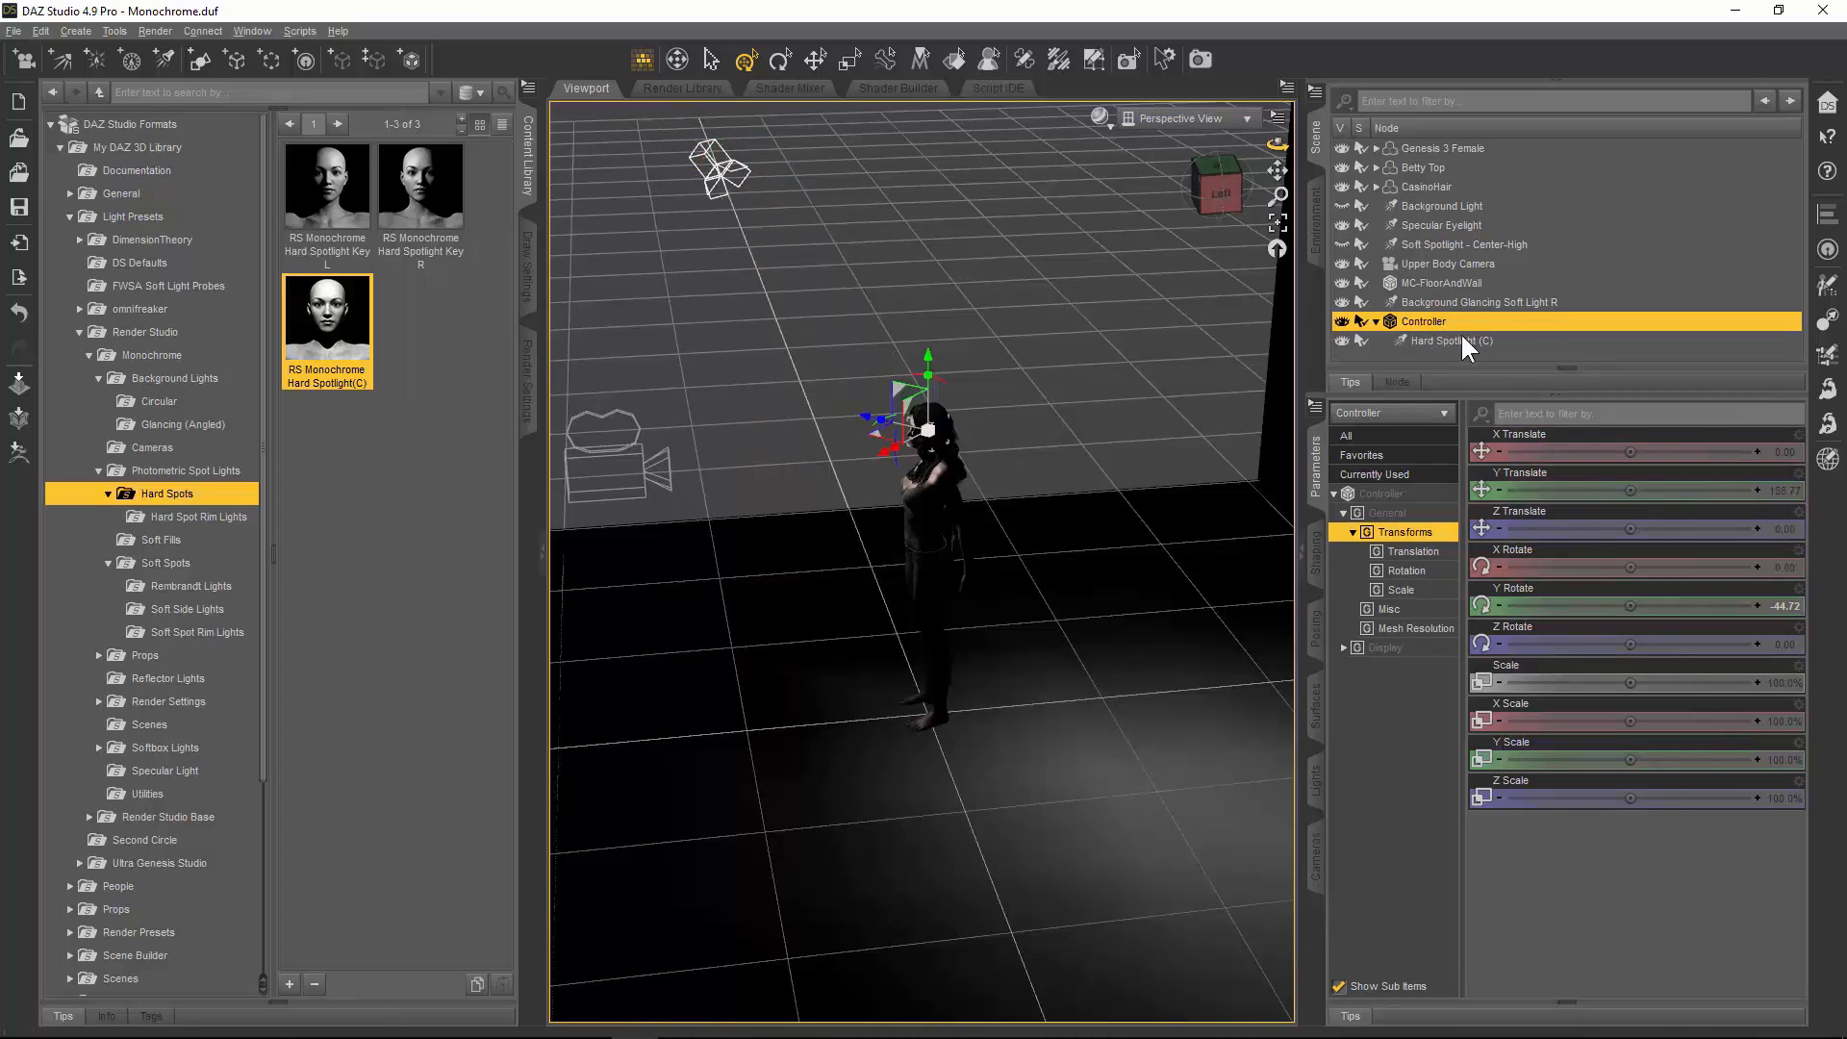
pyautogui.click(1458, 342)
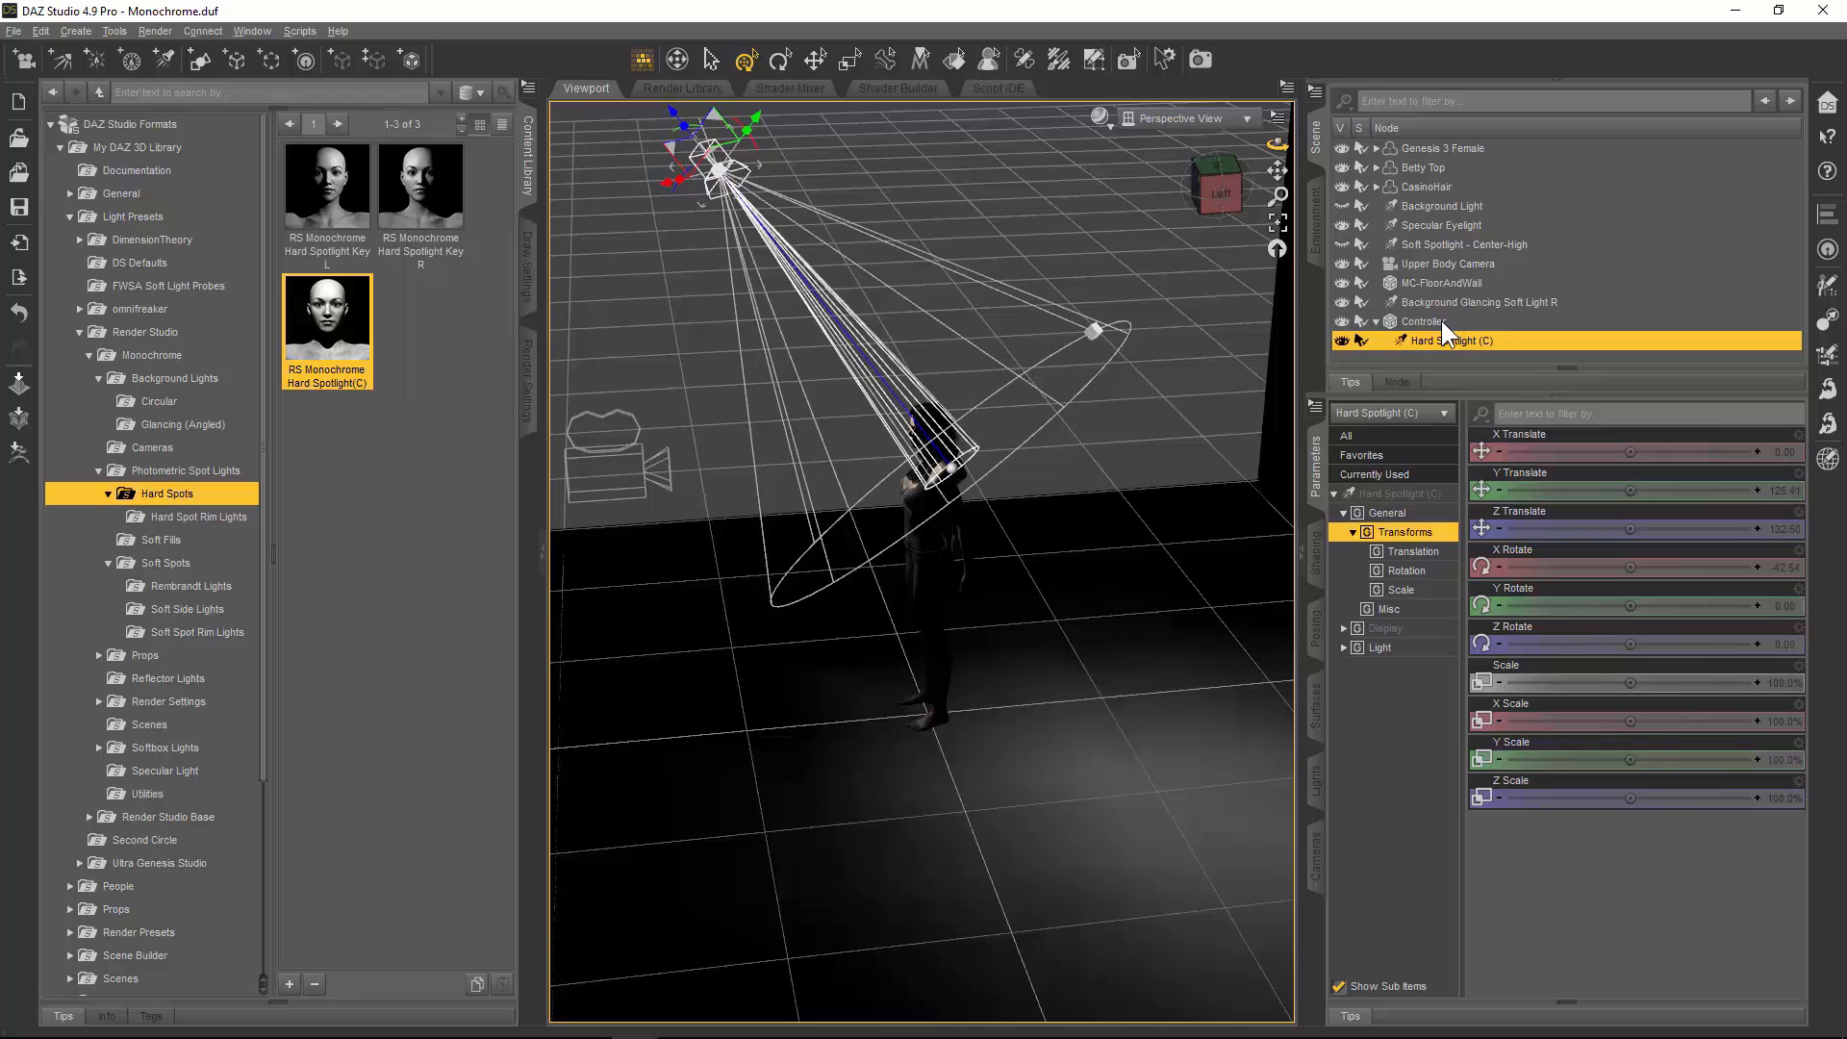
pyautogui.click(1441, 320)
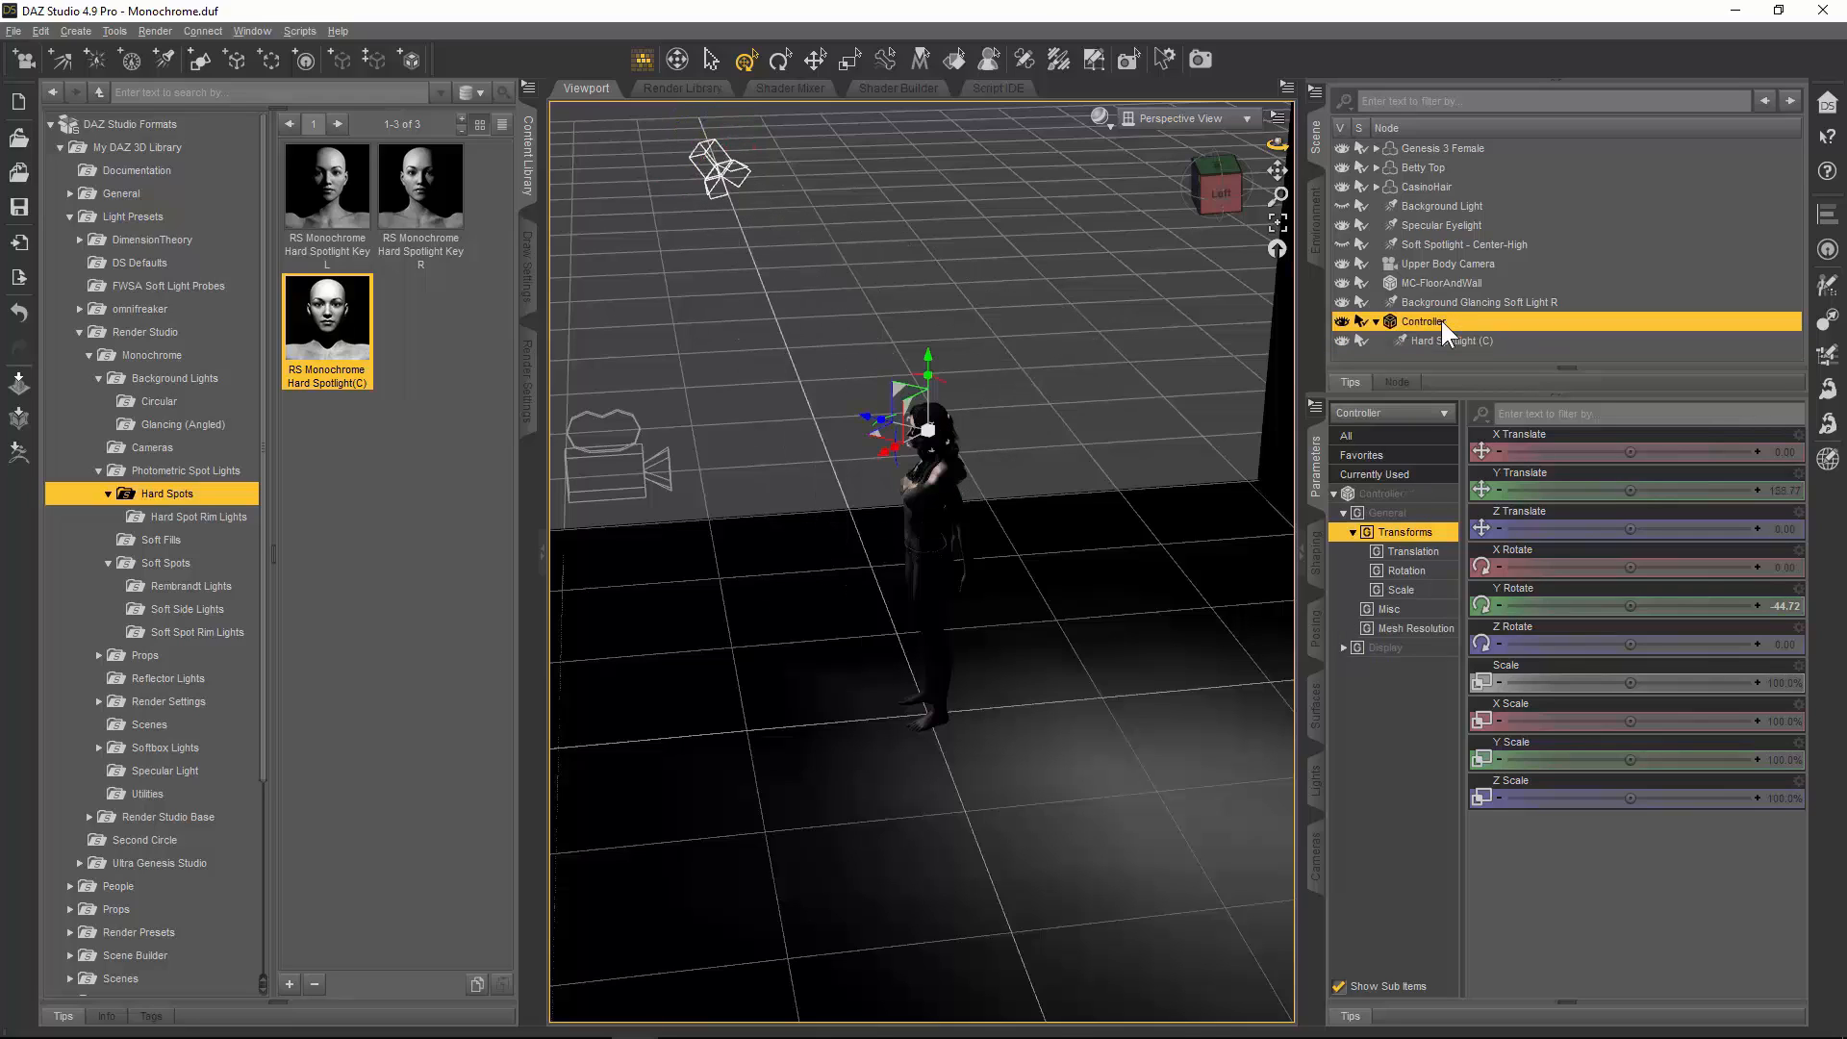
pyautogui.click(1781, 605)
pyautogui.write('0')
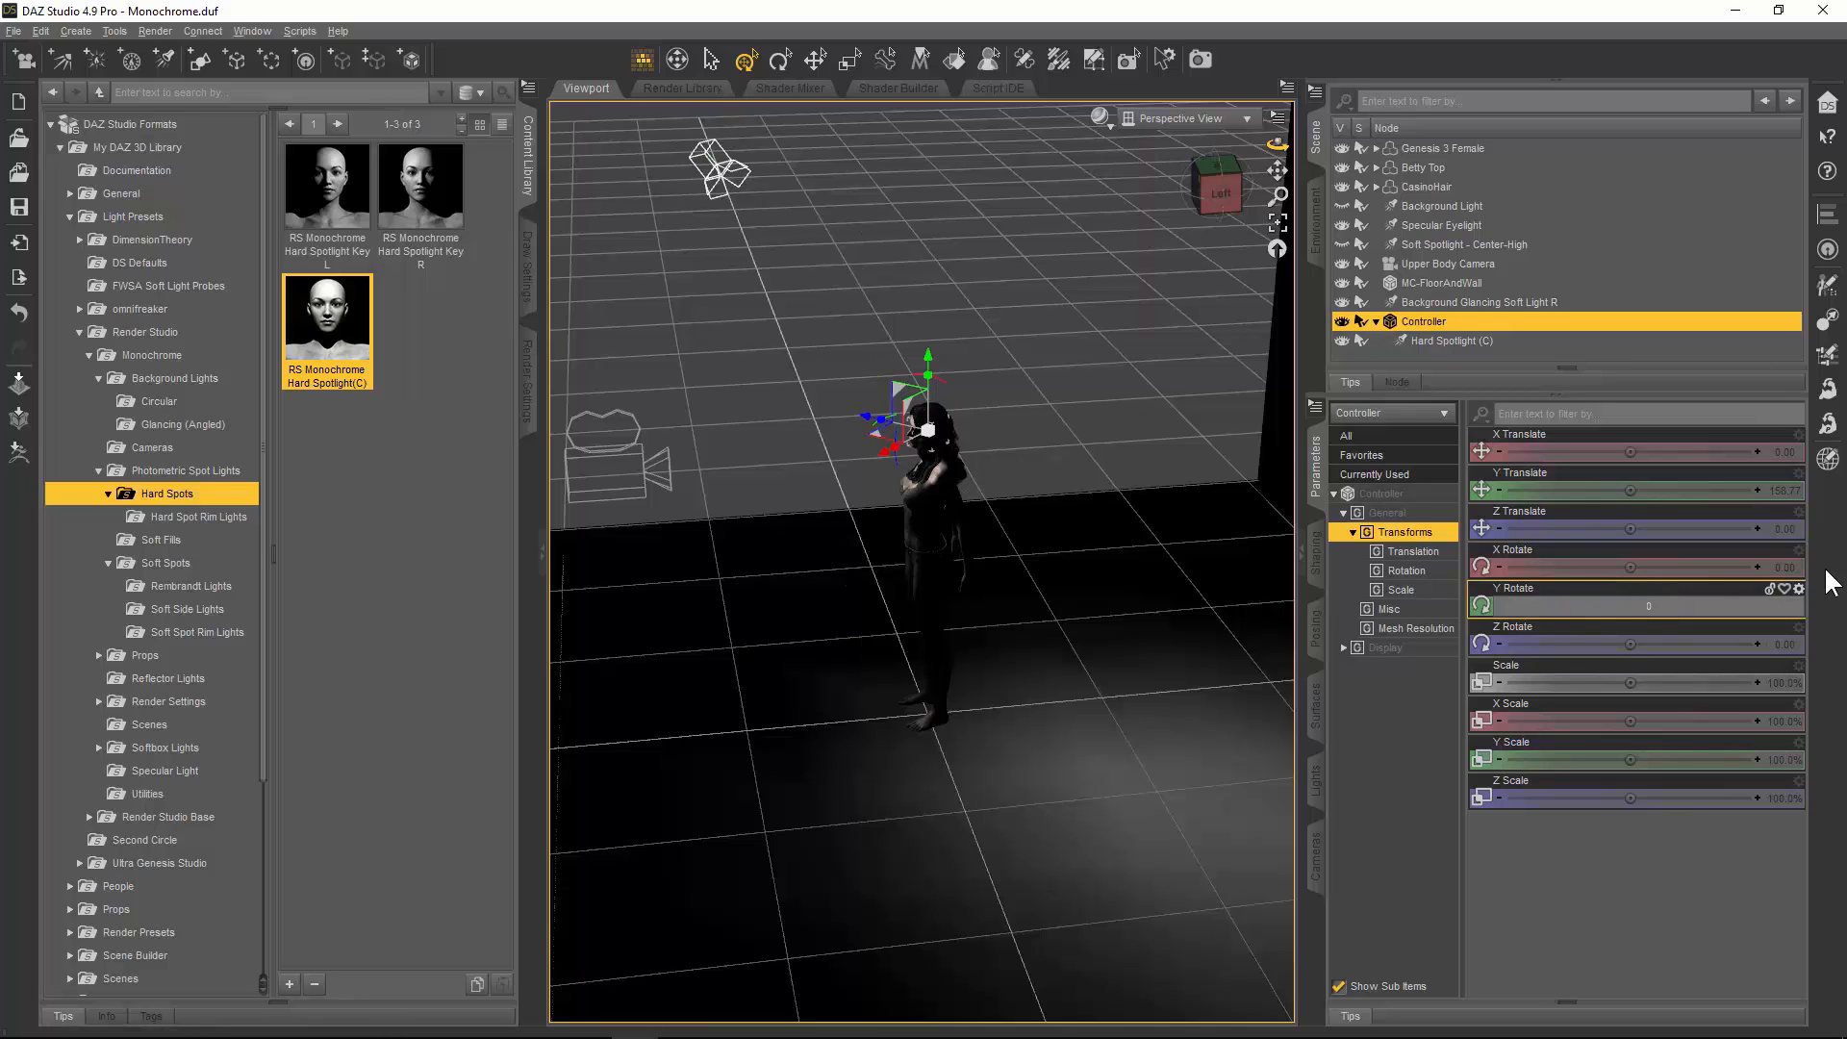
pyautogui.press('Return')
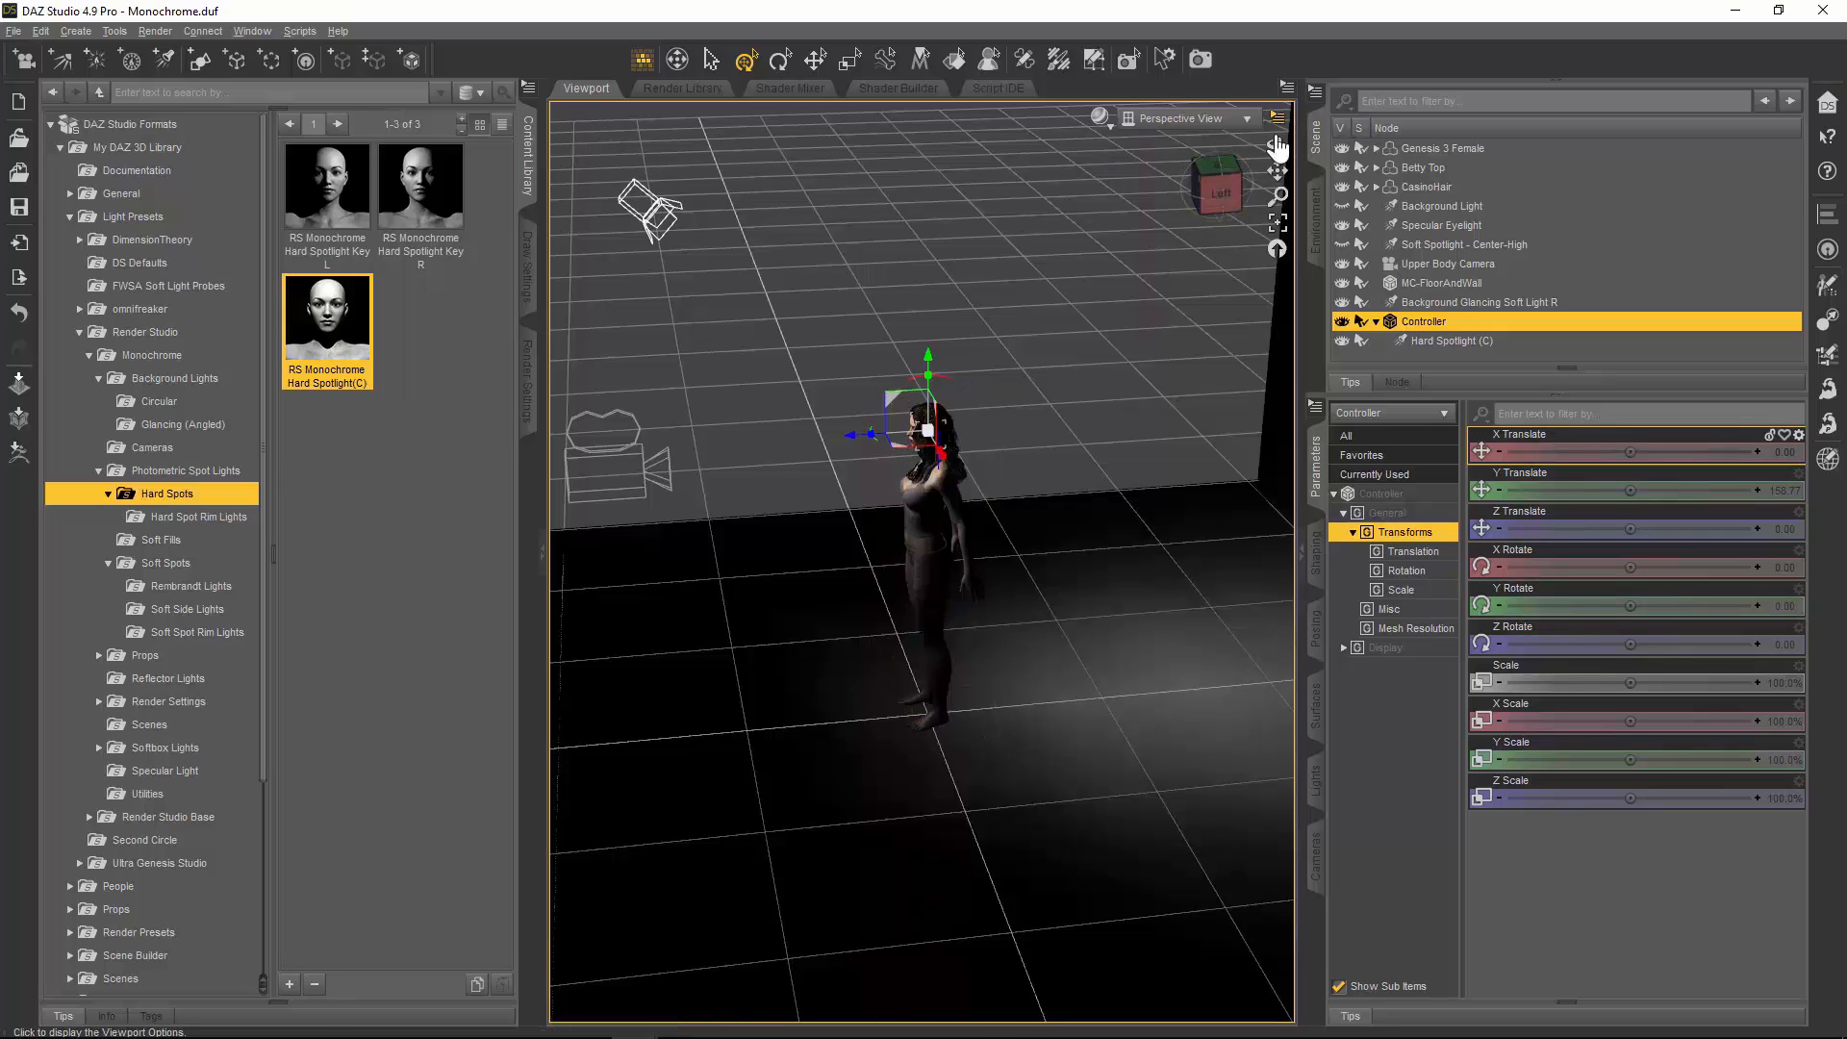
# Step: Set the Controller's Y Rotate to -41.57 and its X Rotate to about 63, checking the face lighting in the Aux Viewport
pyautogui.moveTo(1278, 143); pyautogui.dragTo(1241, 185)
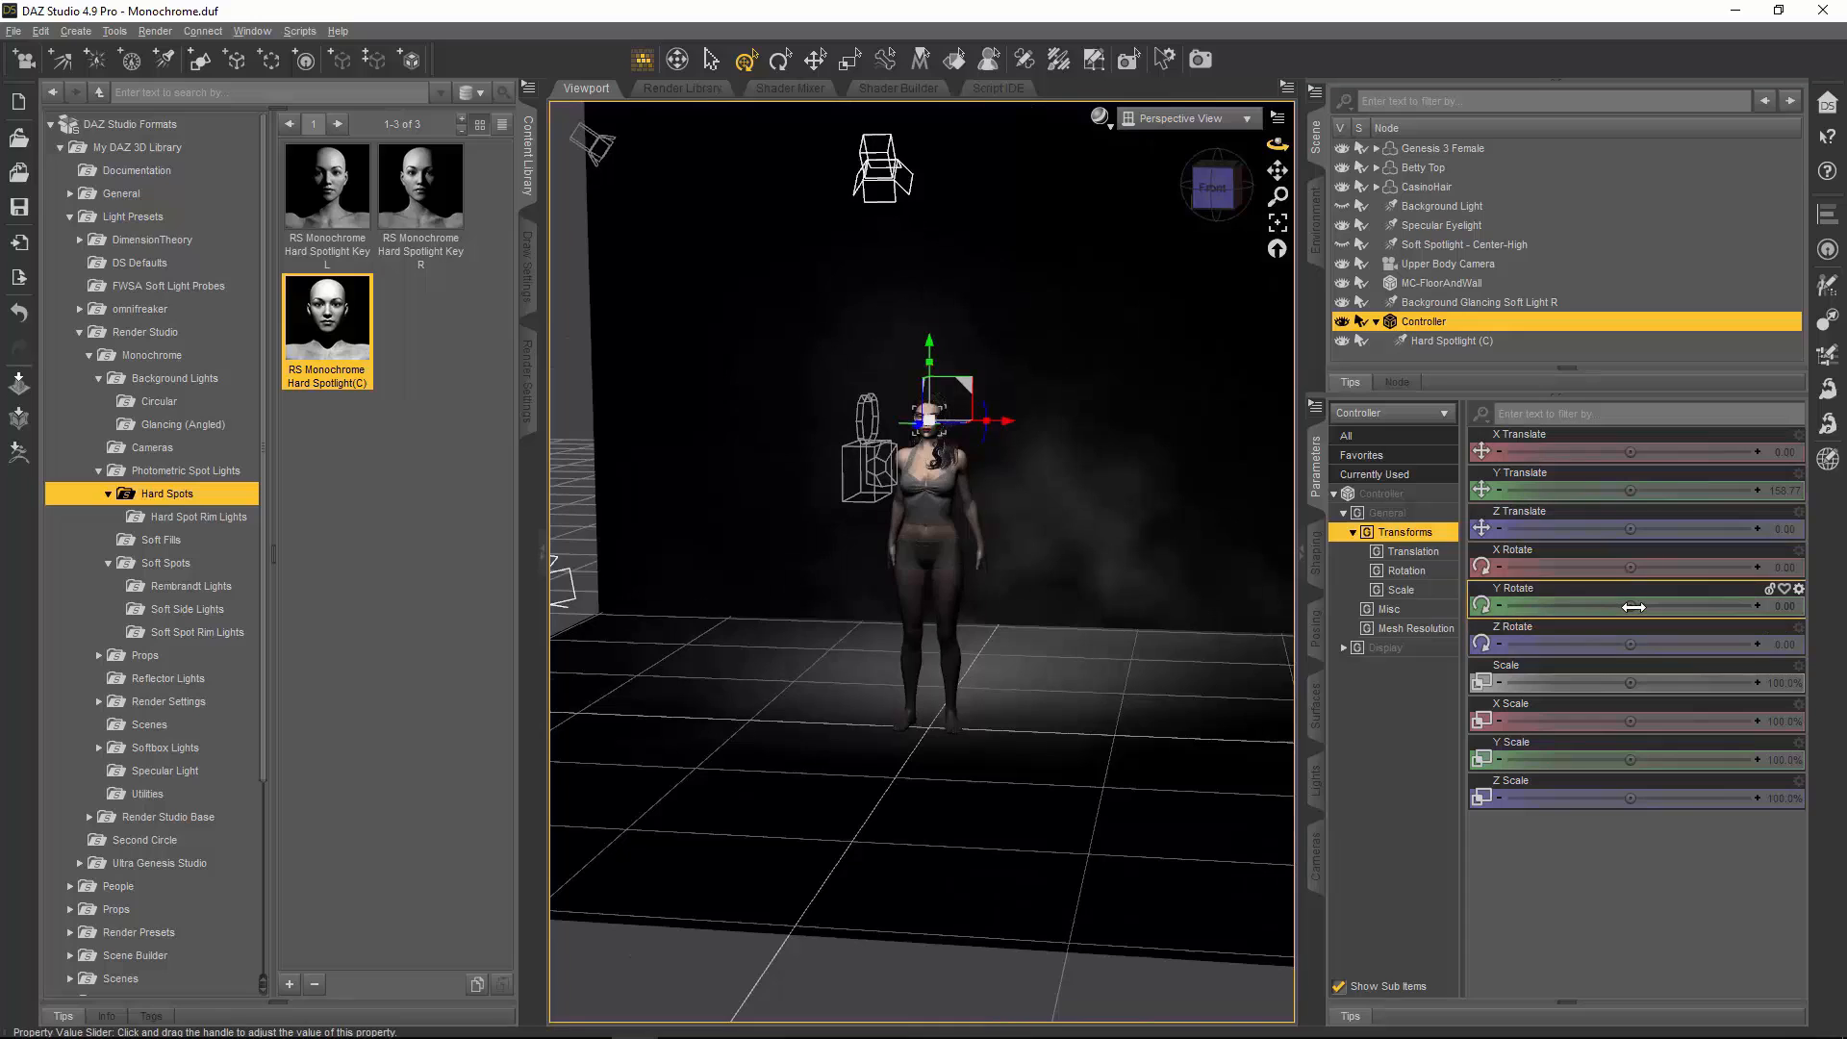
pyautogui.moveTo(1600, 605); pyautogui.dragTo(1694, 567)
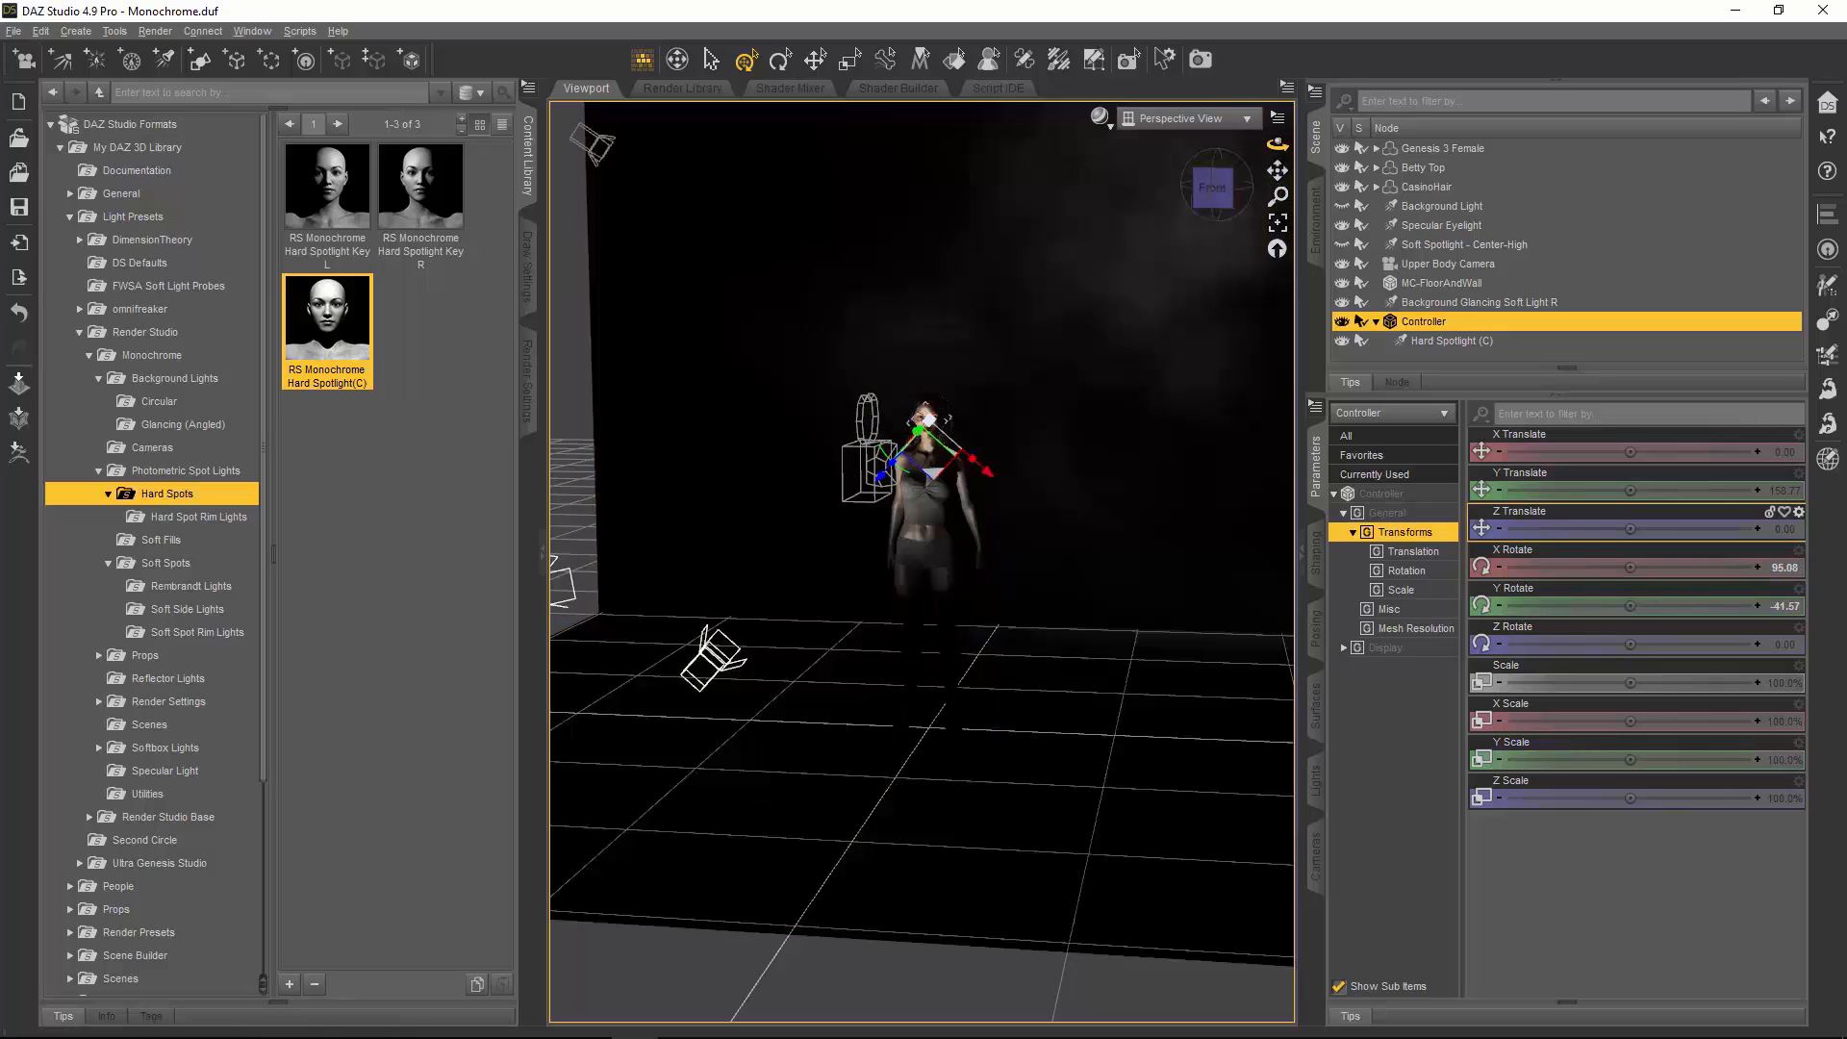
pyautogui.moveTo(1196, 392); pyautogui.dragTo(915, 199)
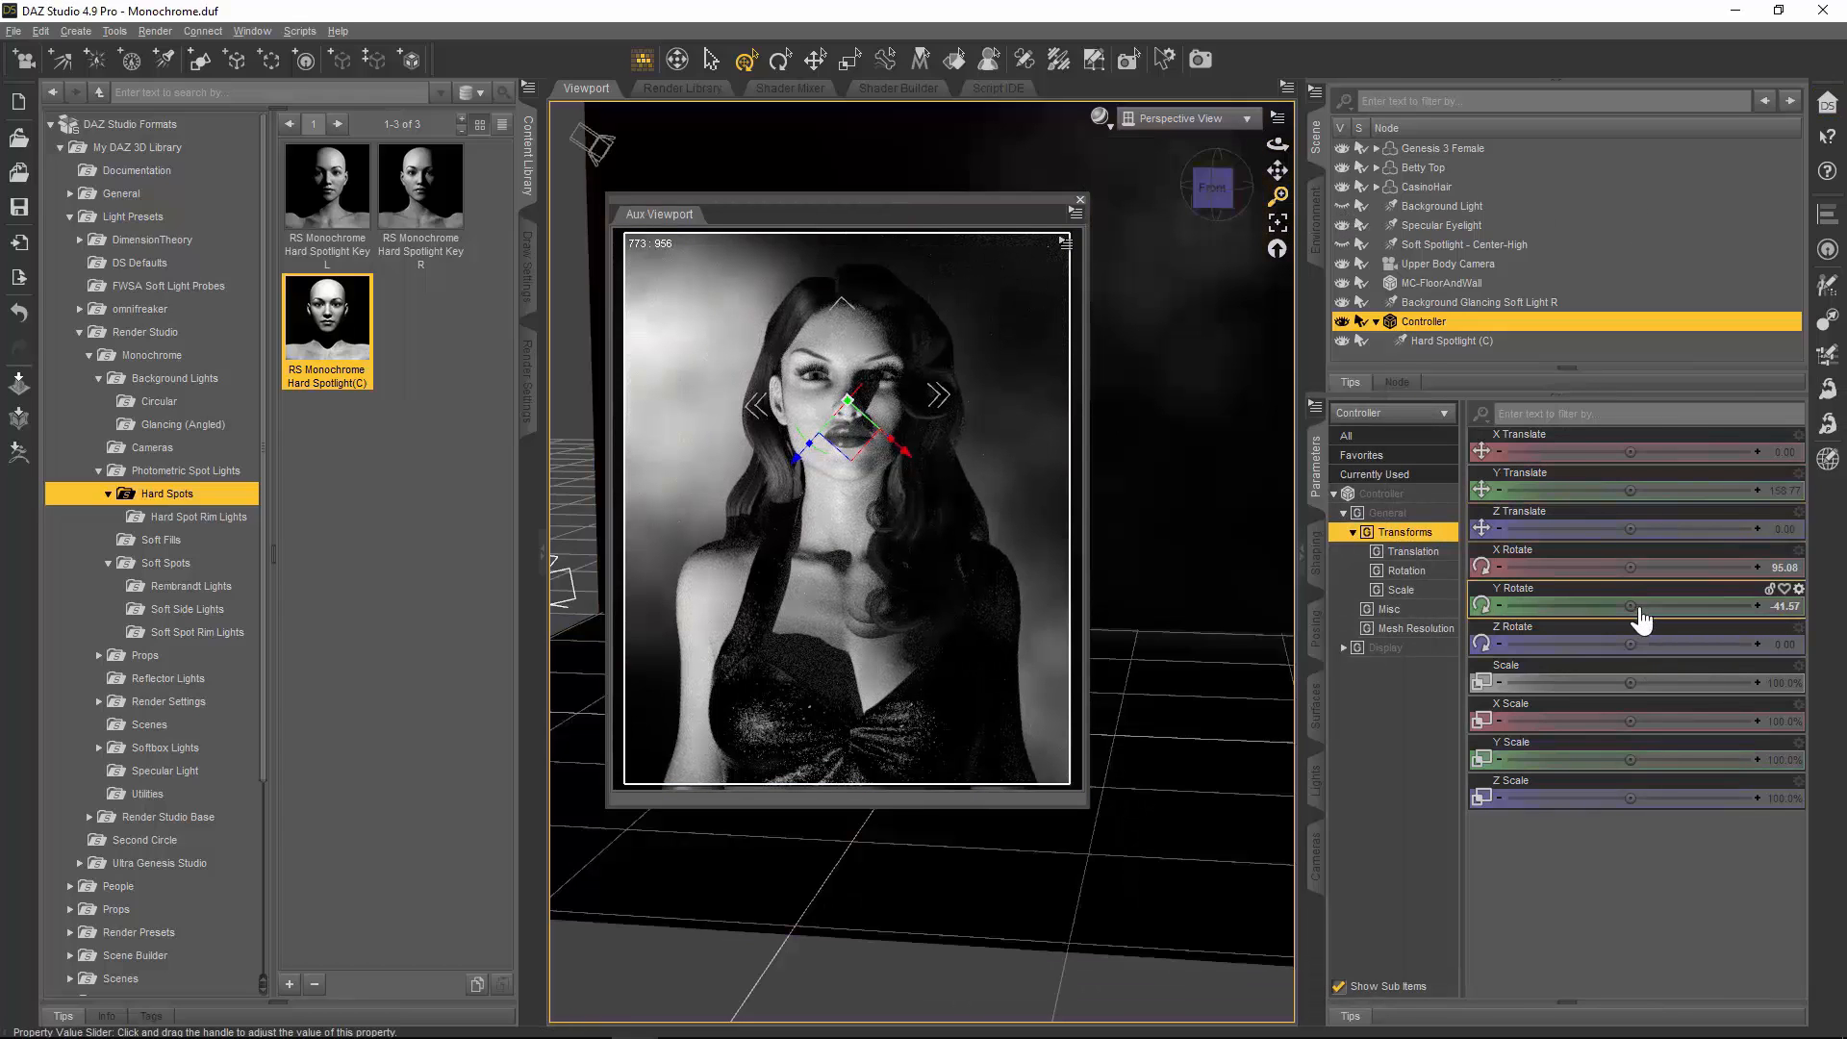
pyautogui.moveTo(1636, 623)
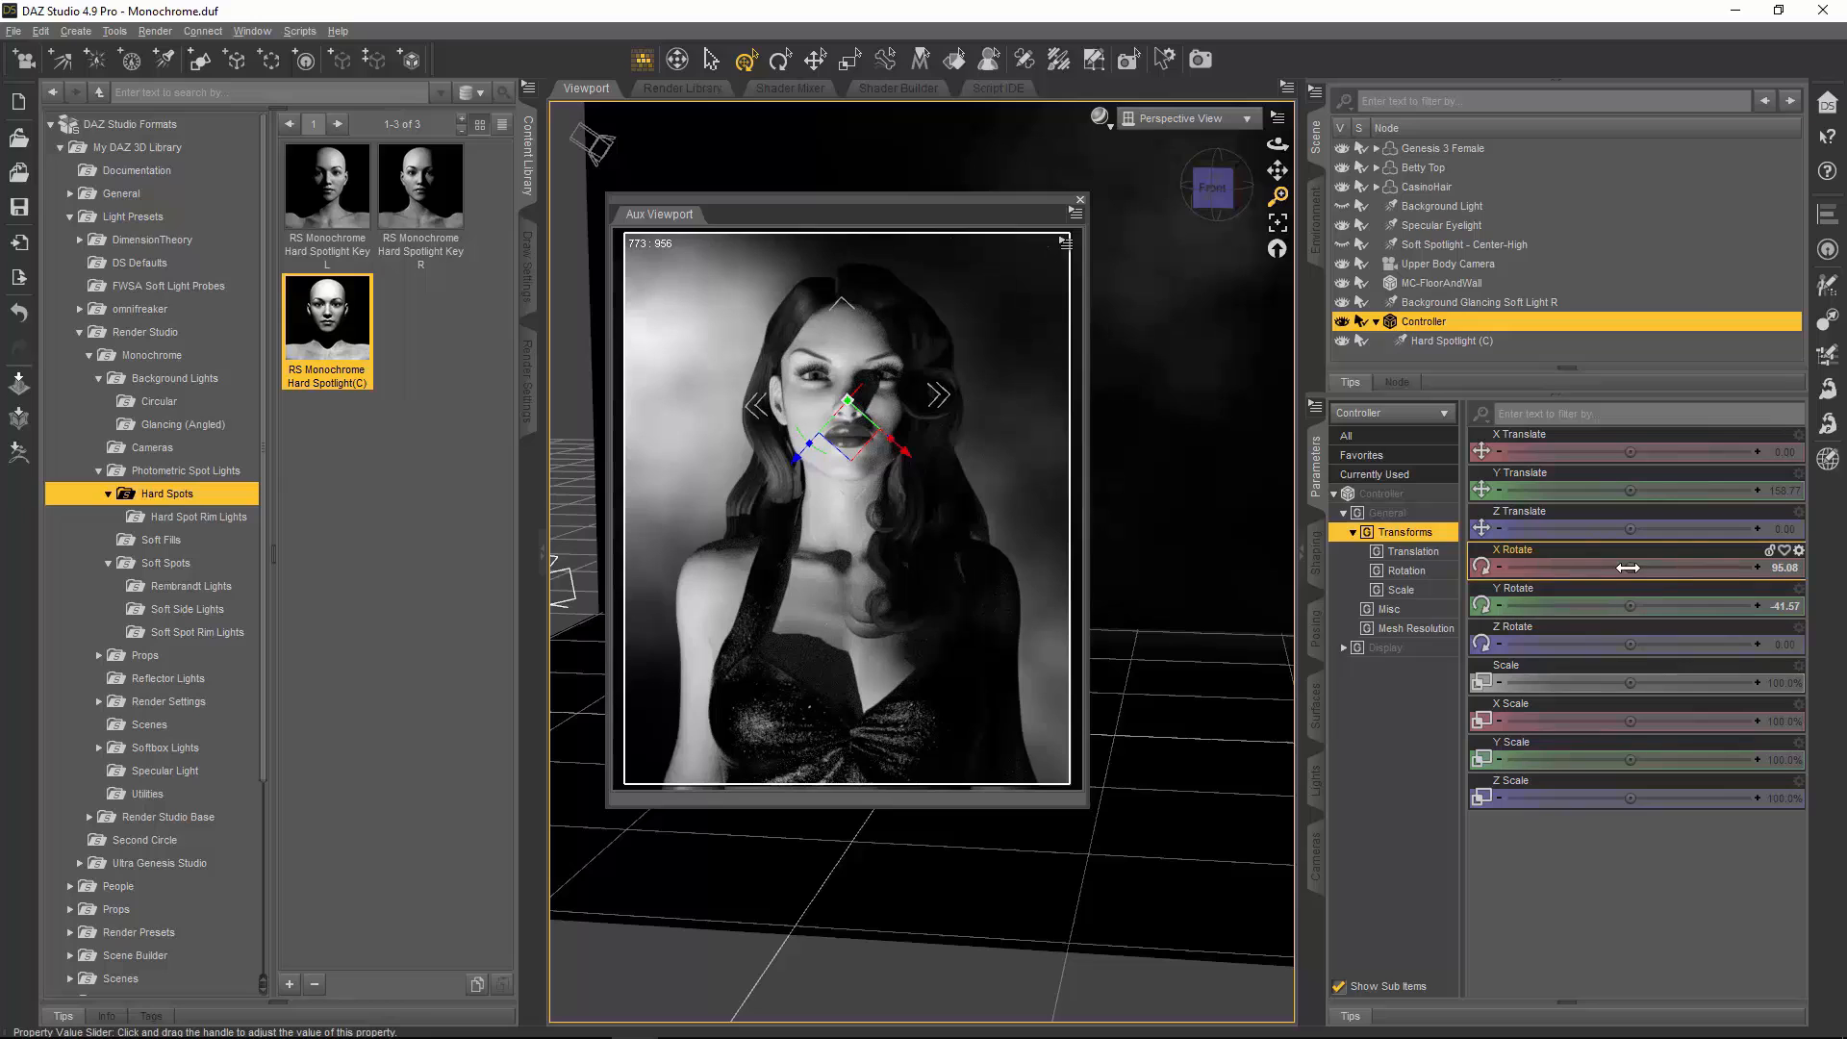
pyautogui.moveTo(1628, 568); pyautogui.dragTo(1563, 568)
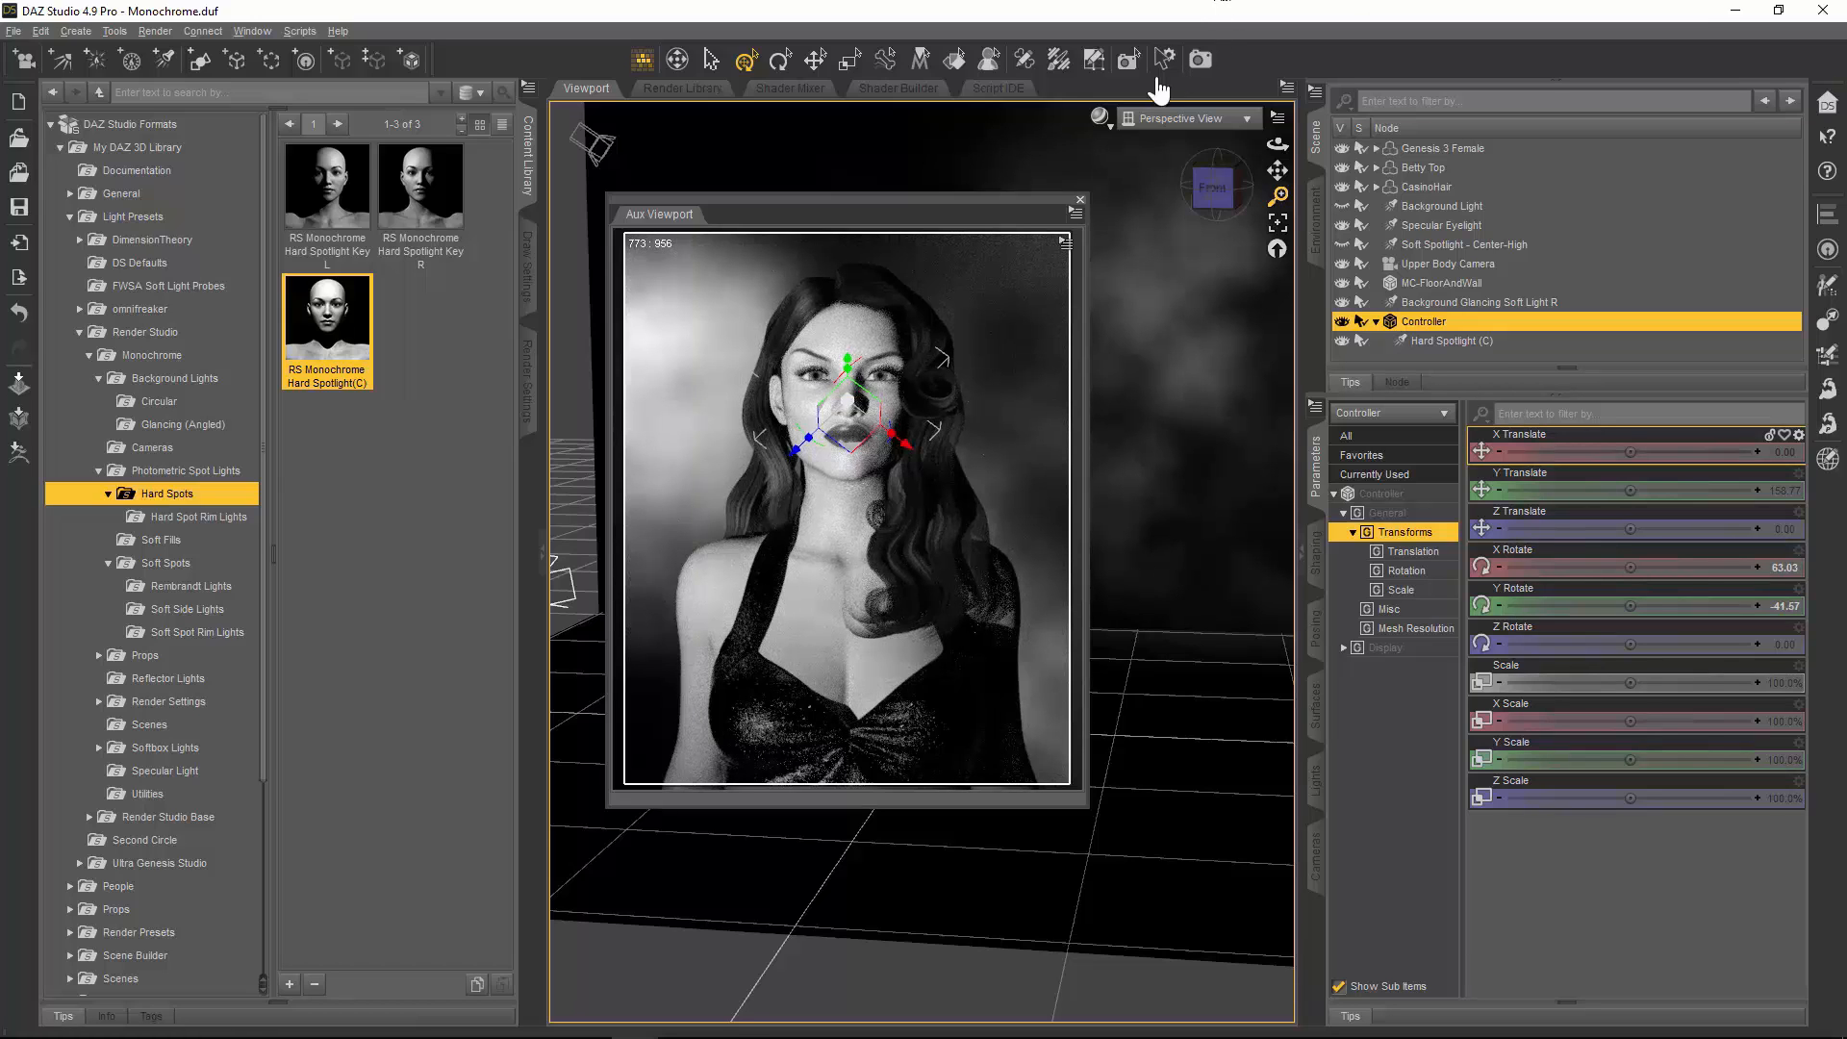
# Step: Move the Aux Viewport aside and switch the main viewport to Upper Body Camera
pyautogui.moveTo(907, 198); pyautogui.dragTo(1717, 260)
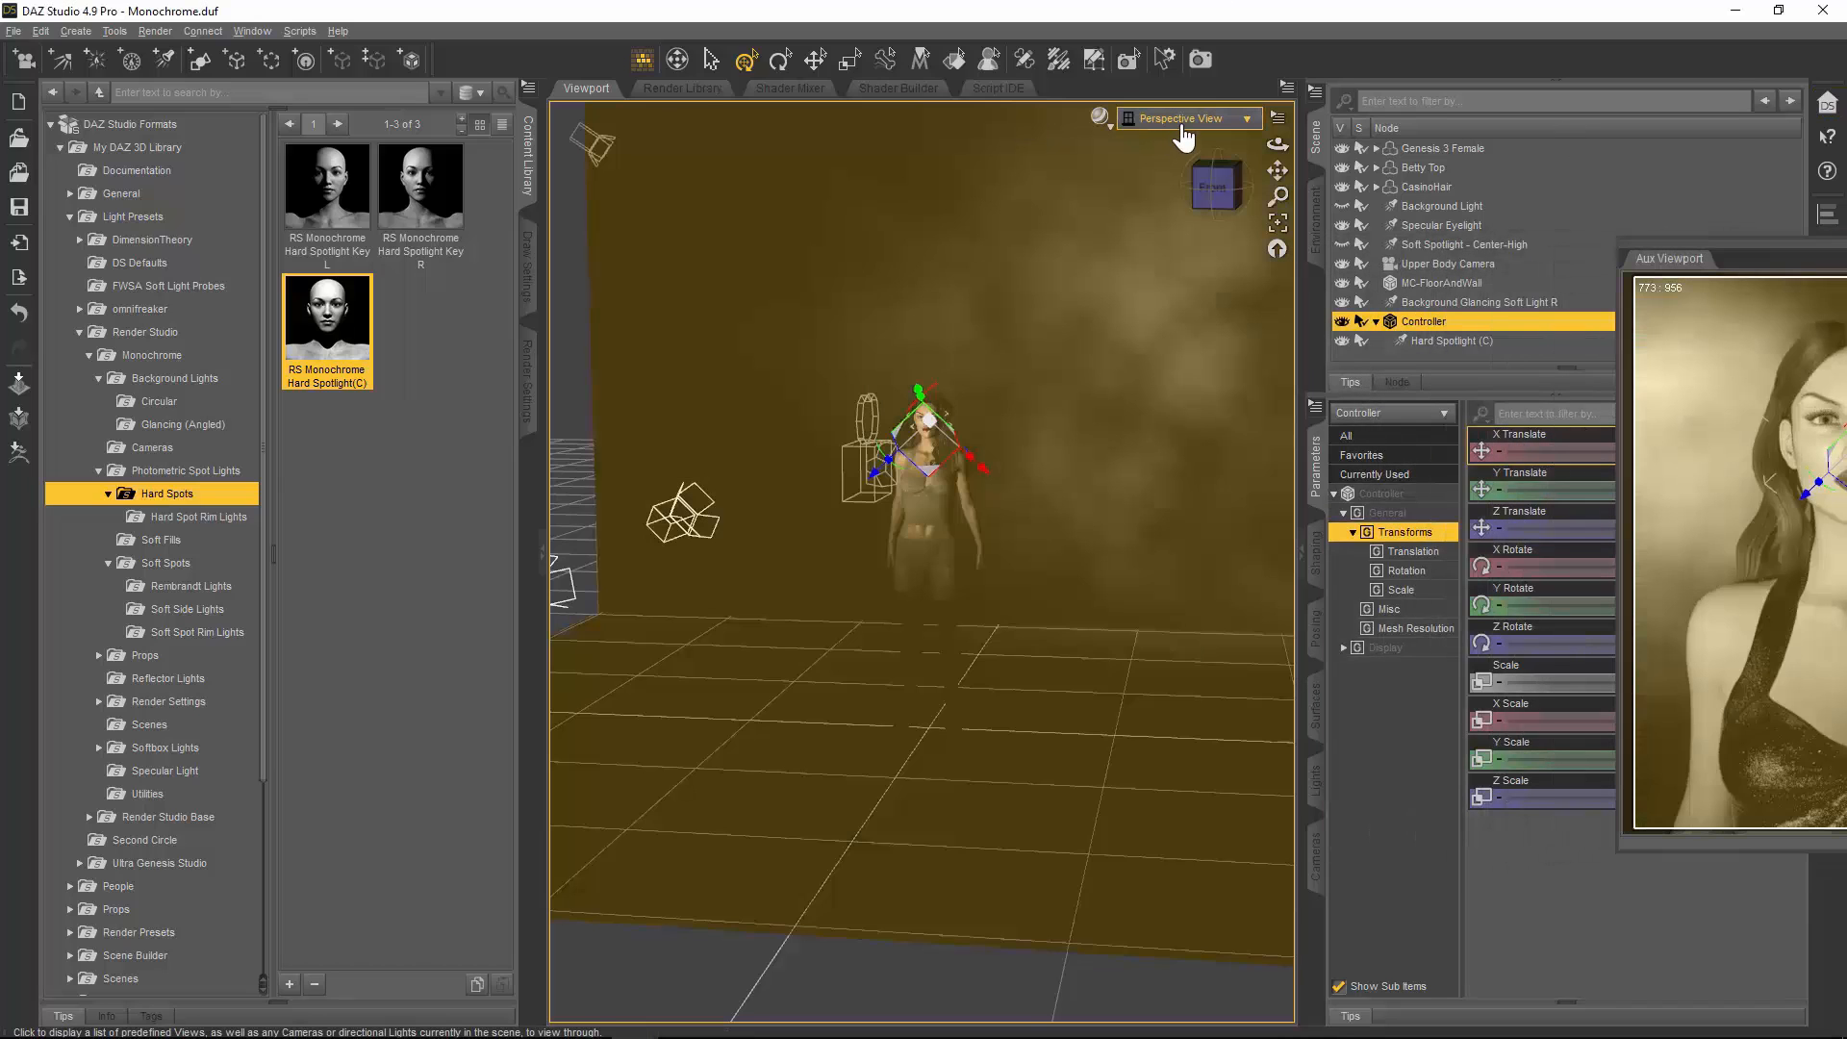
pyautogui.click(1183, 119)
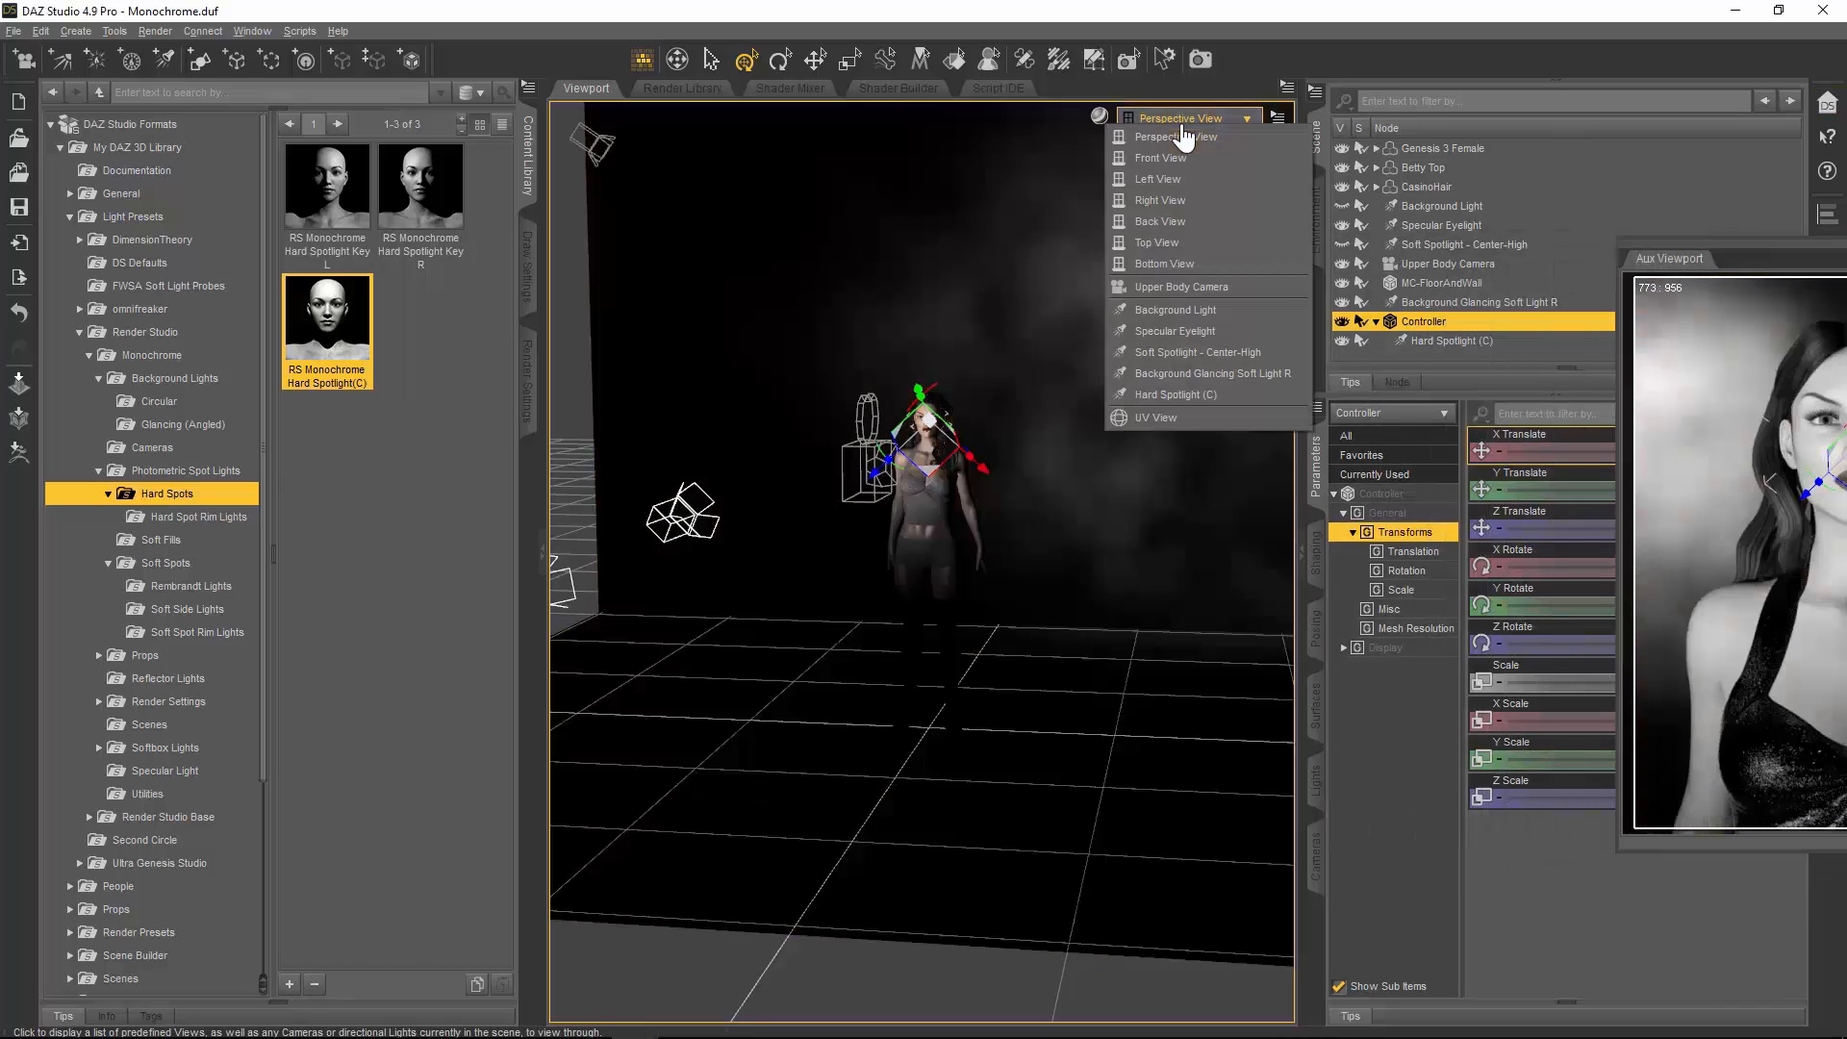
pyautogui.click(1195, 286)
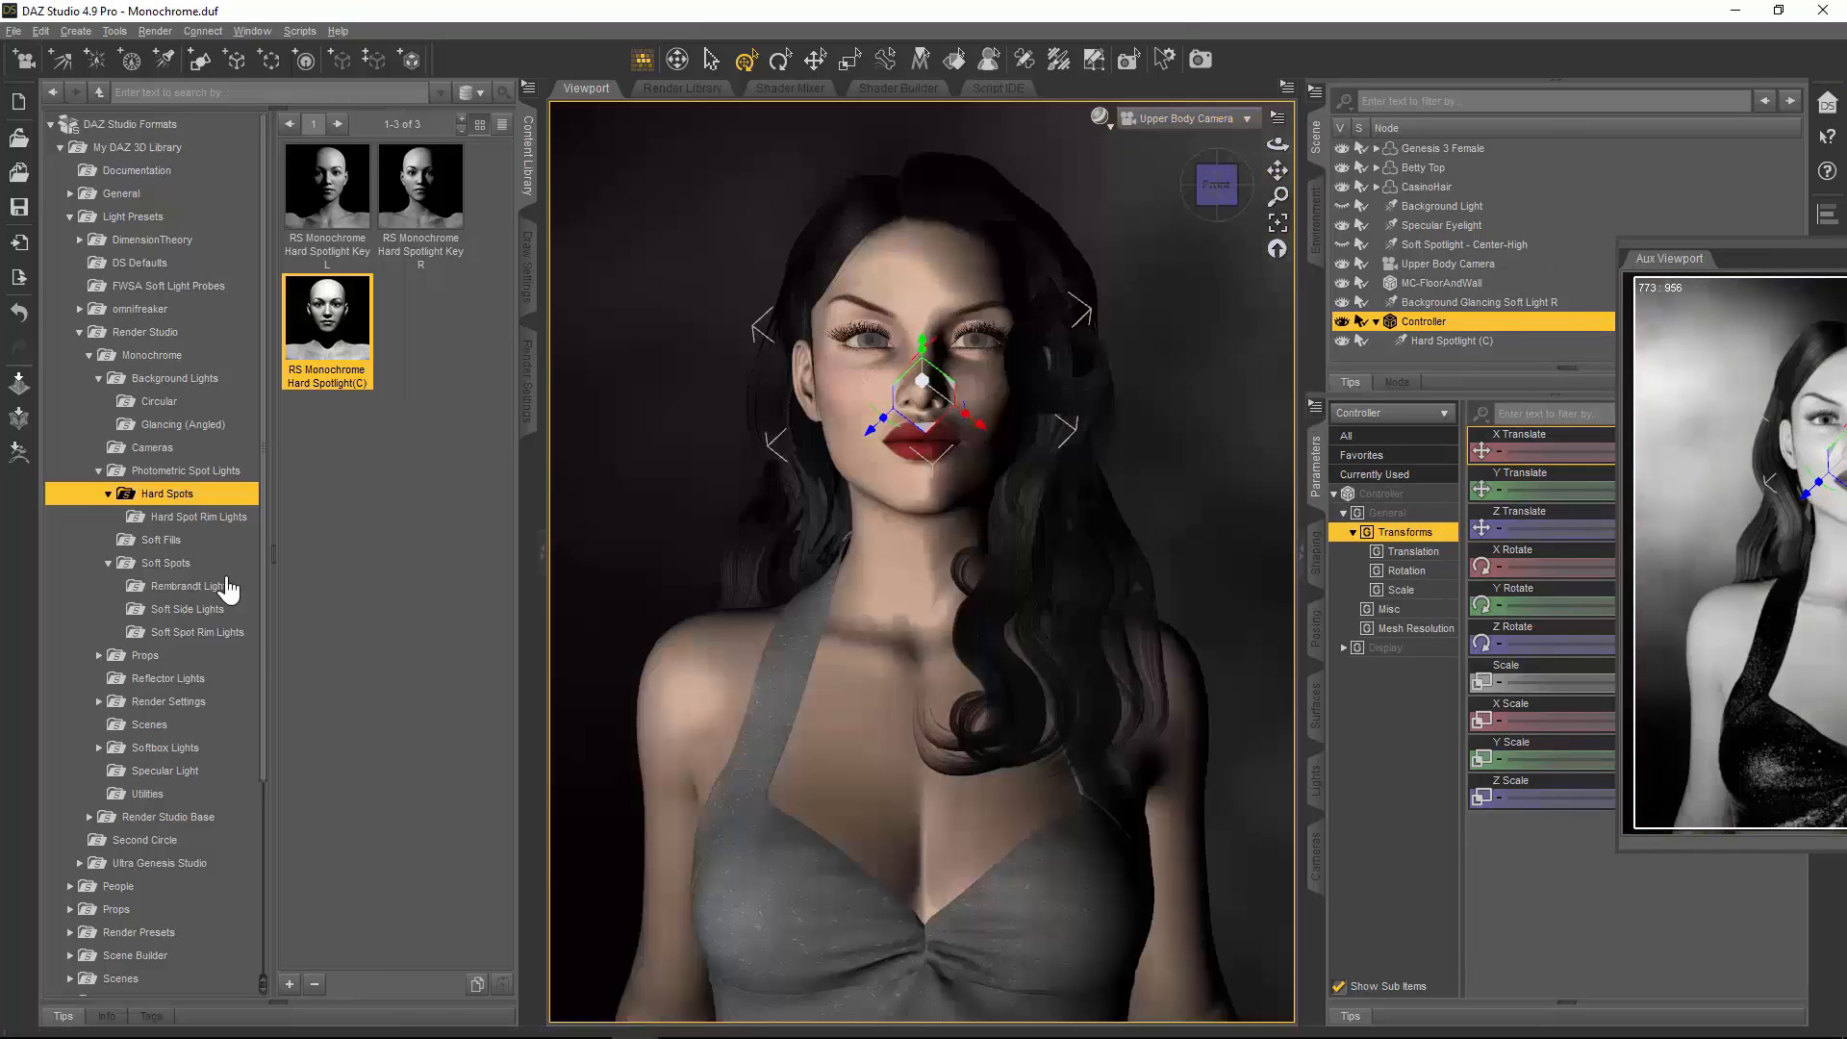
# Step: Open the Hard Spot Rim Lights presets and delete the Controller together with its Hard Spotlight (C) from the scene
pyautogui.click(218, 521)
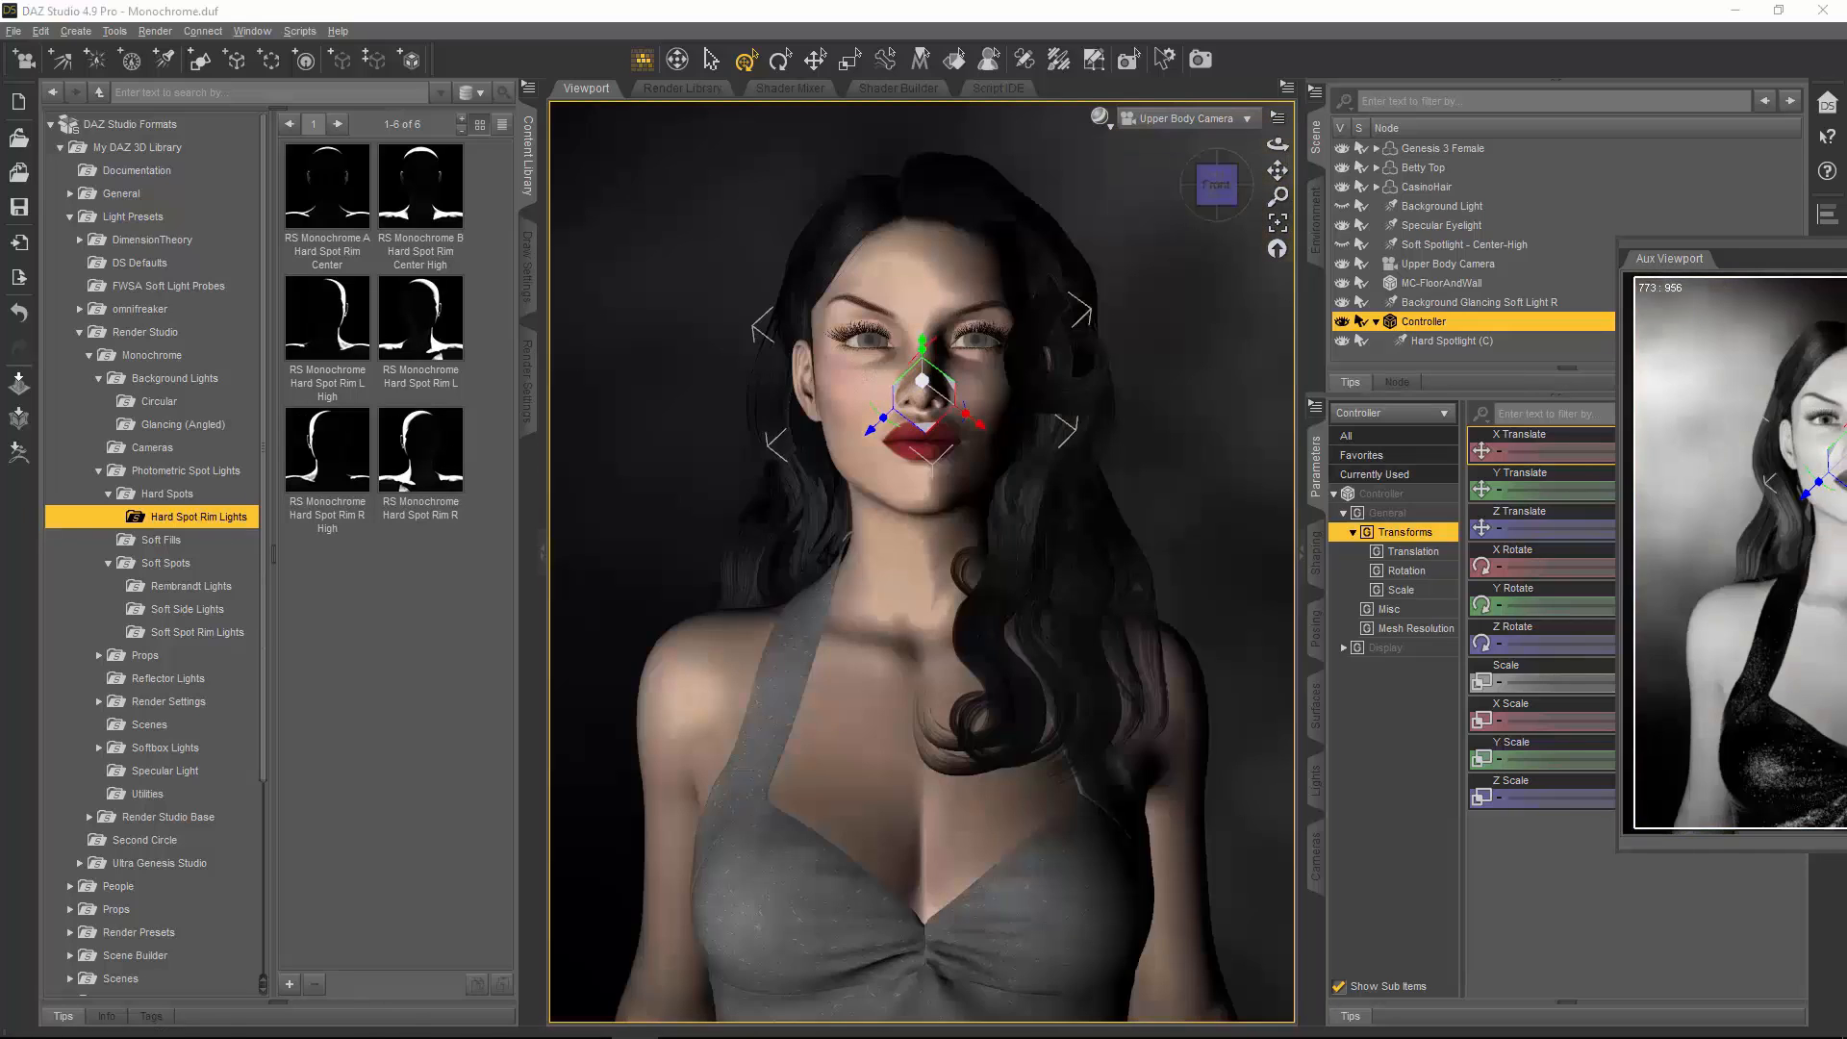
pyautogui.moveTo(1026, 384); pyautogui.dragTo(1020, 231)
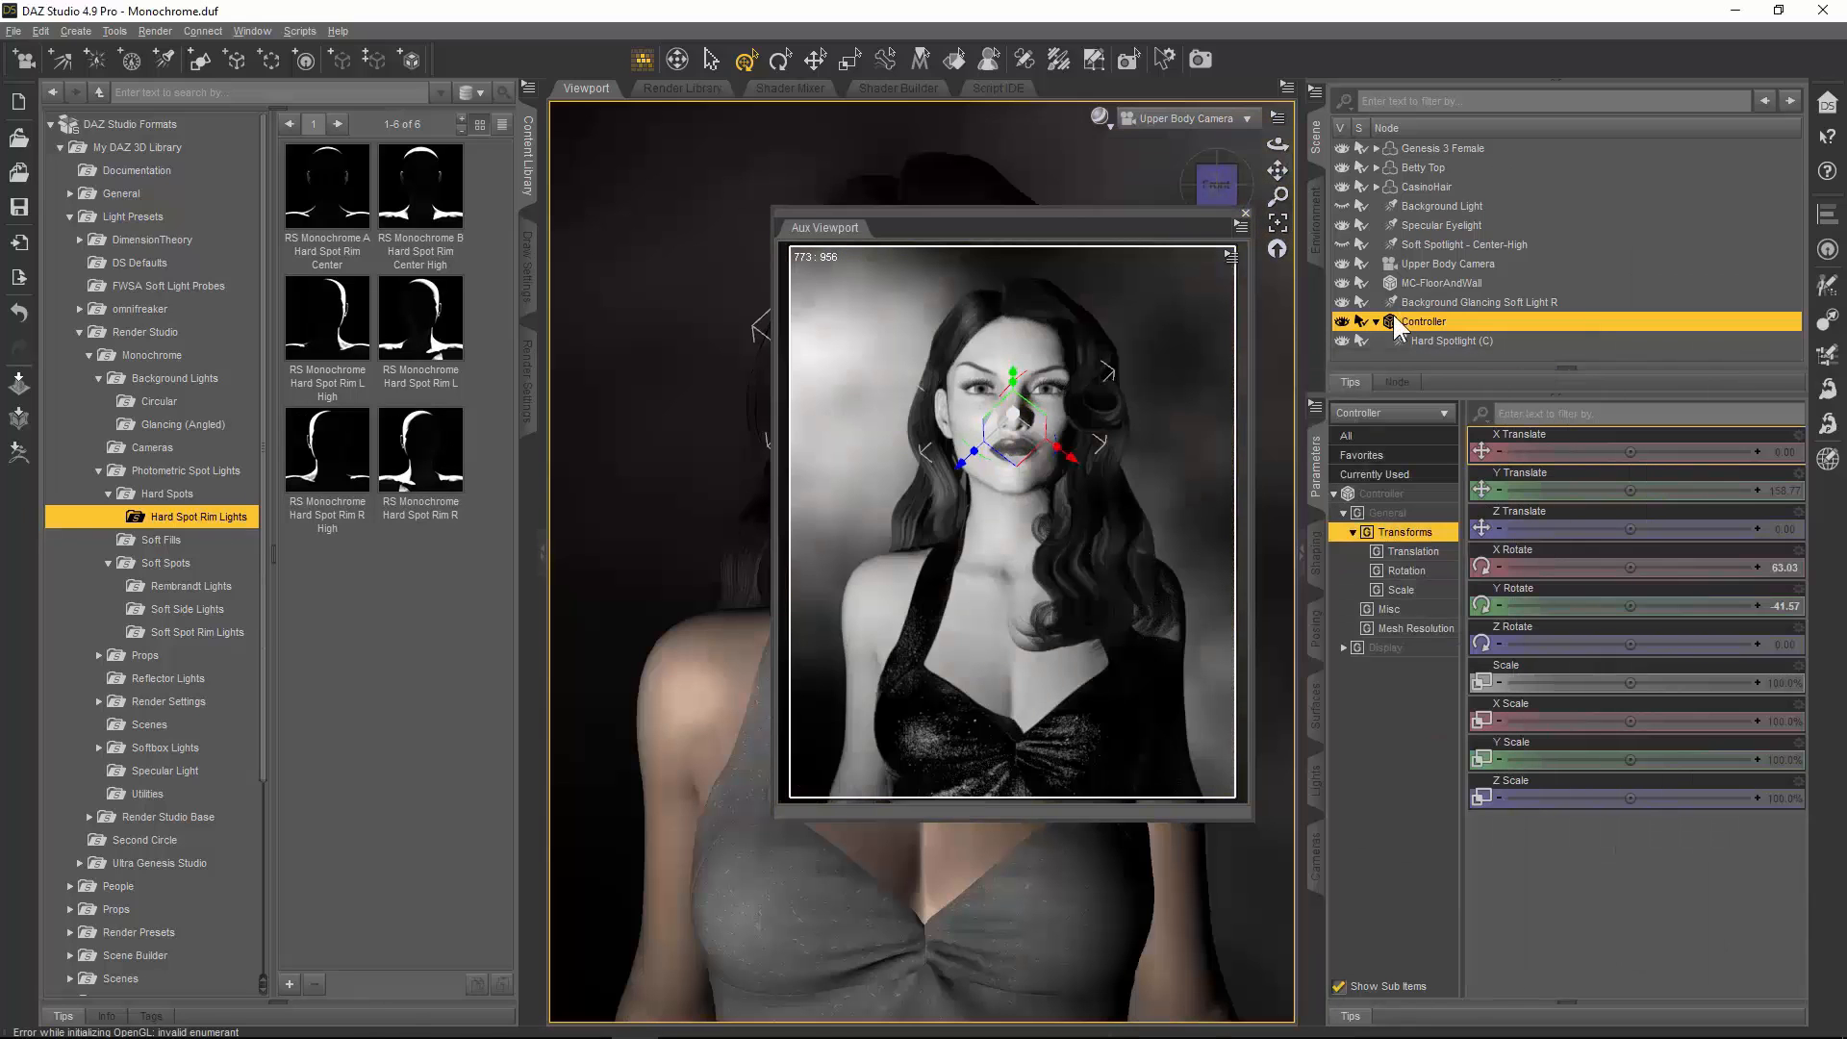
pyautogui.keyDown('ctrl'); pyautogui.click(1455, 337); pyautogui.keyUp('ctrl')
pyautogui.rightClick(1457, 336)
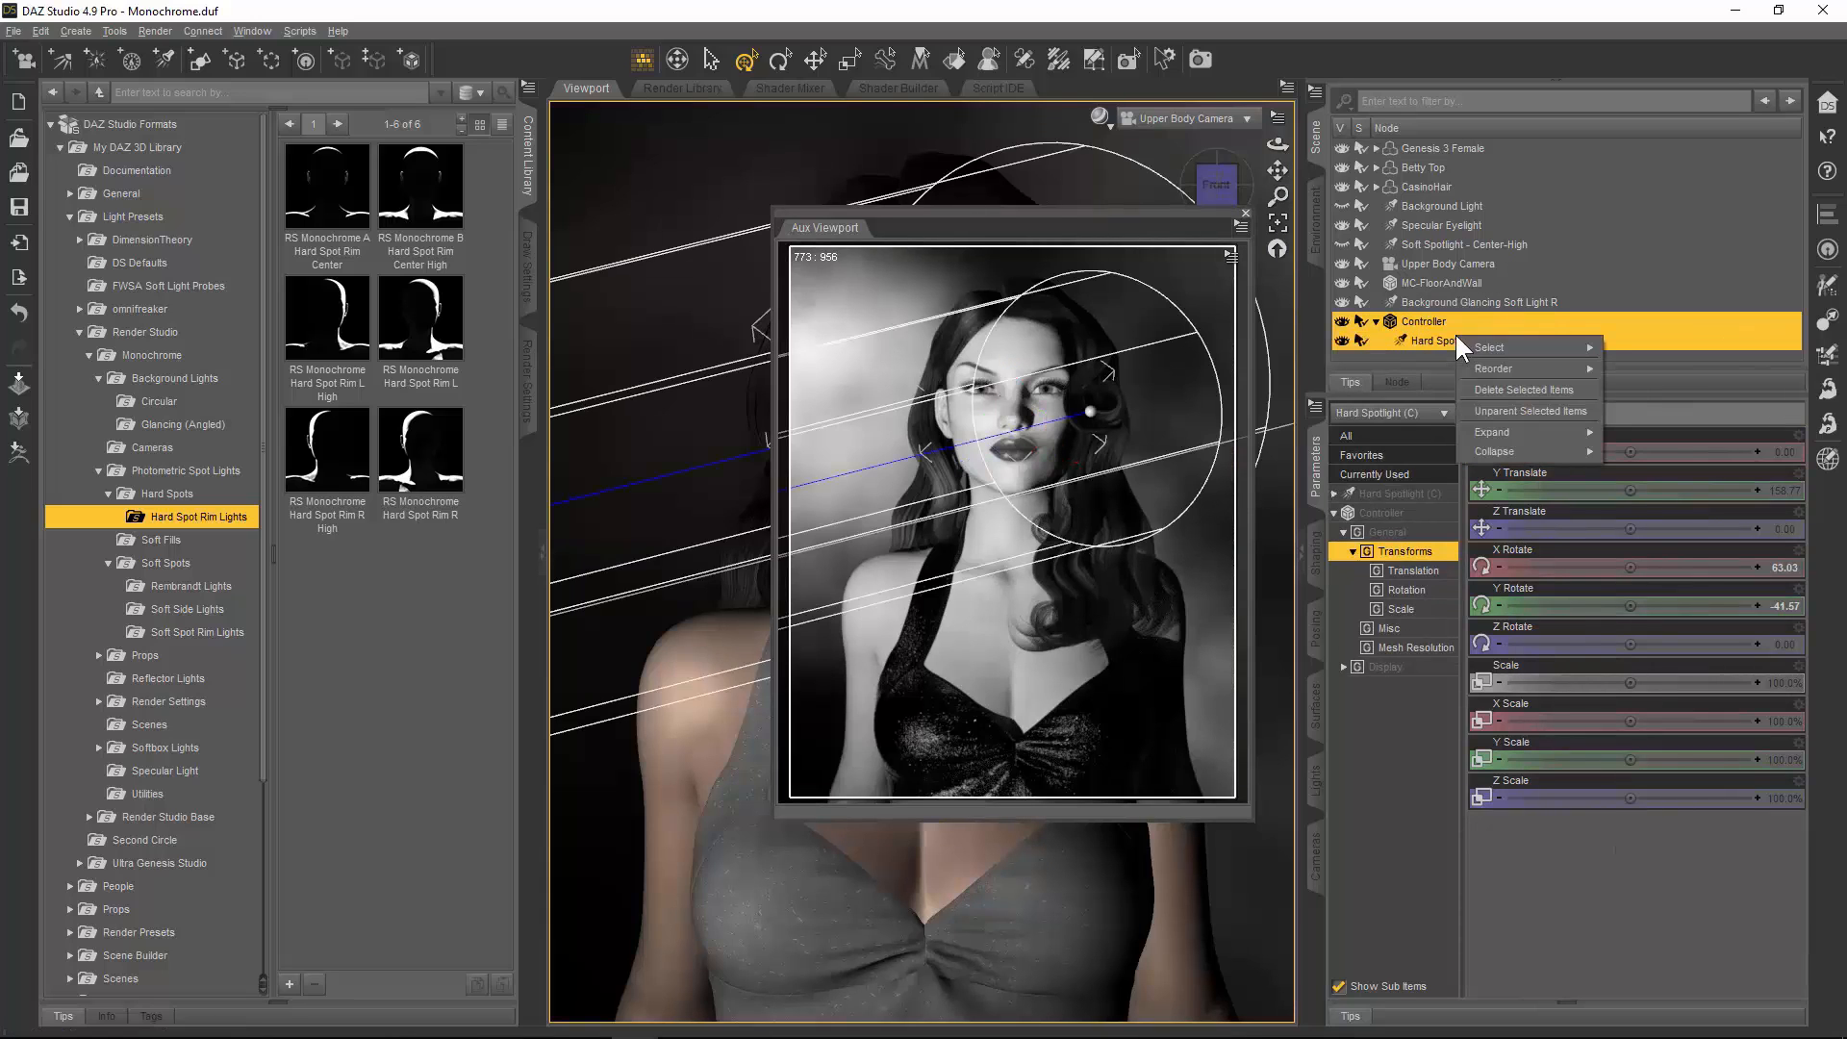
pyautogui.click(1493, 389)
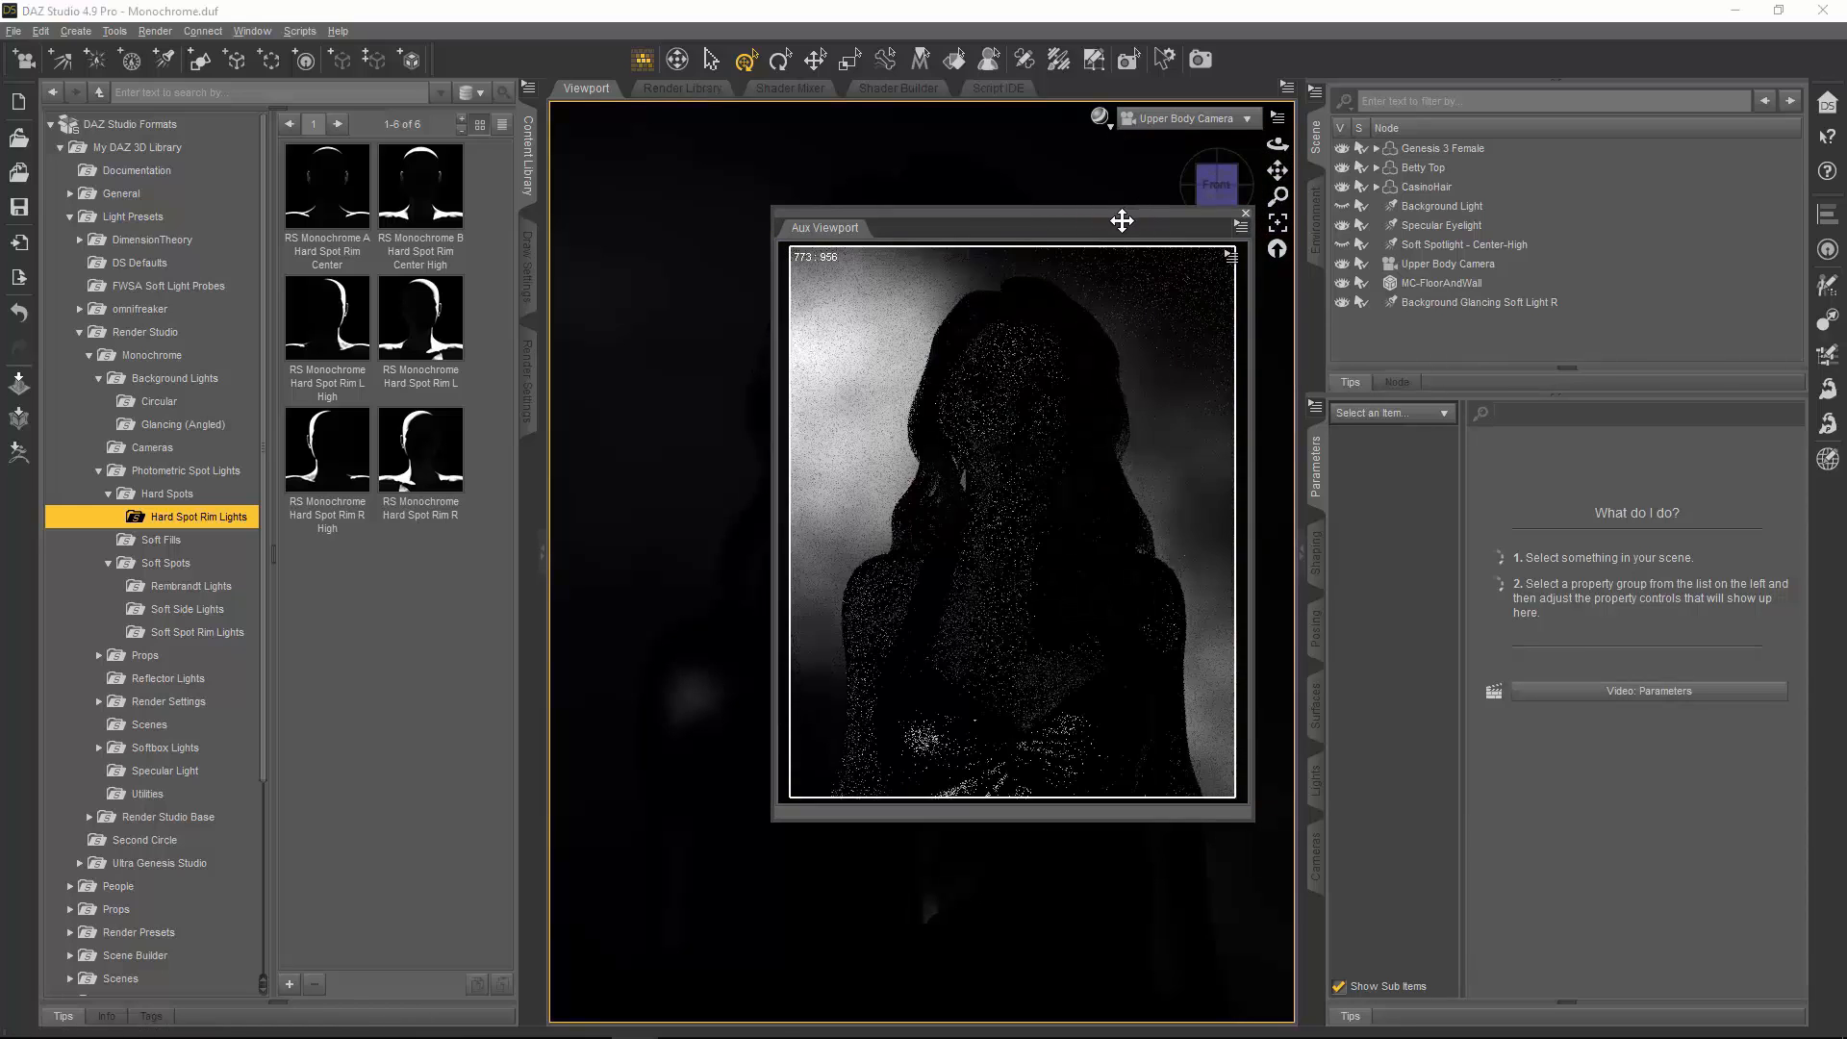
# Step: Add the RS Monochrome B Hard Spot Rim Center High light preset to the scene
pyautogui.moveTo(1122, 215); pyautogui.dragTo(1010, 222)
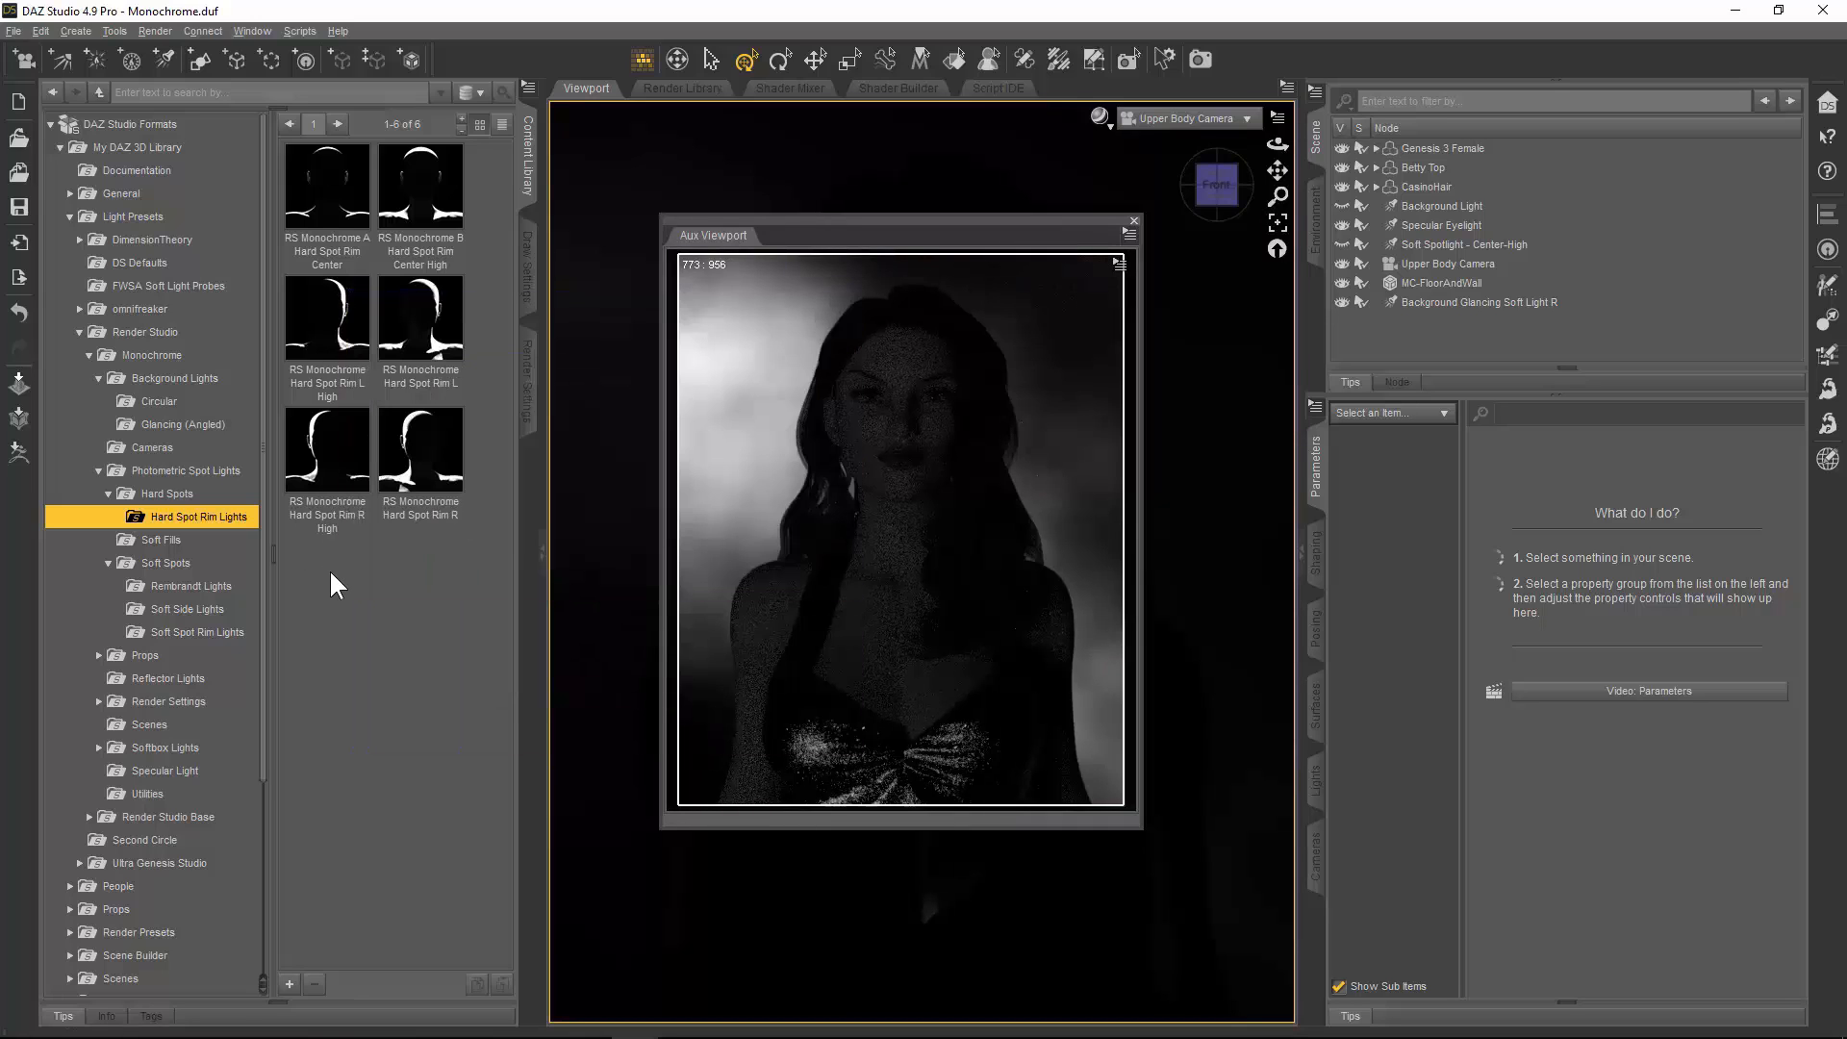
pyautogui.moveTo(364, 338)
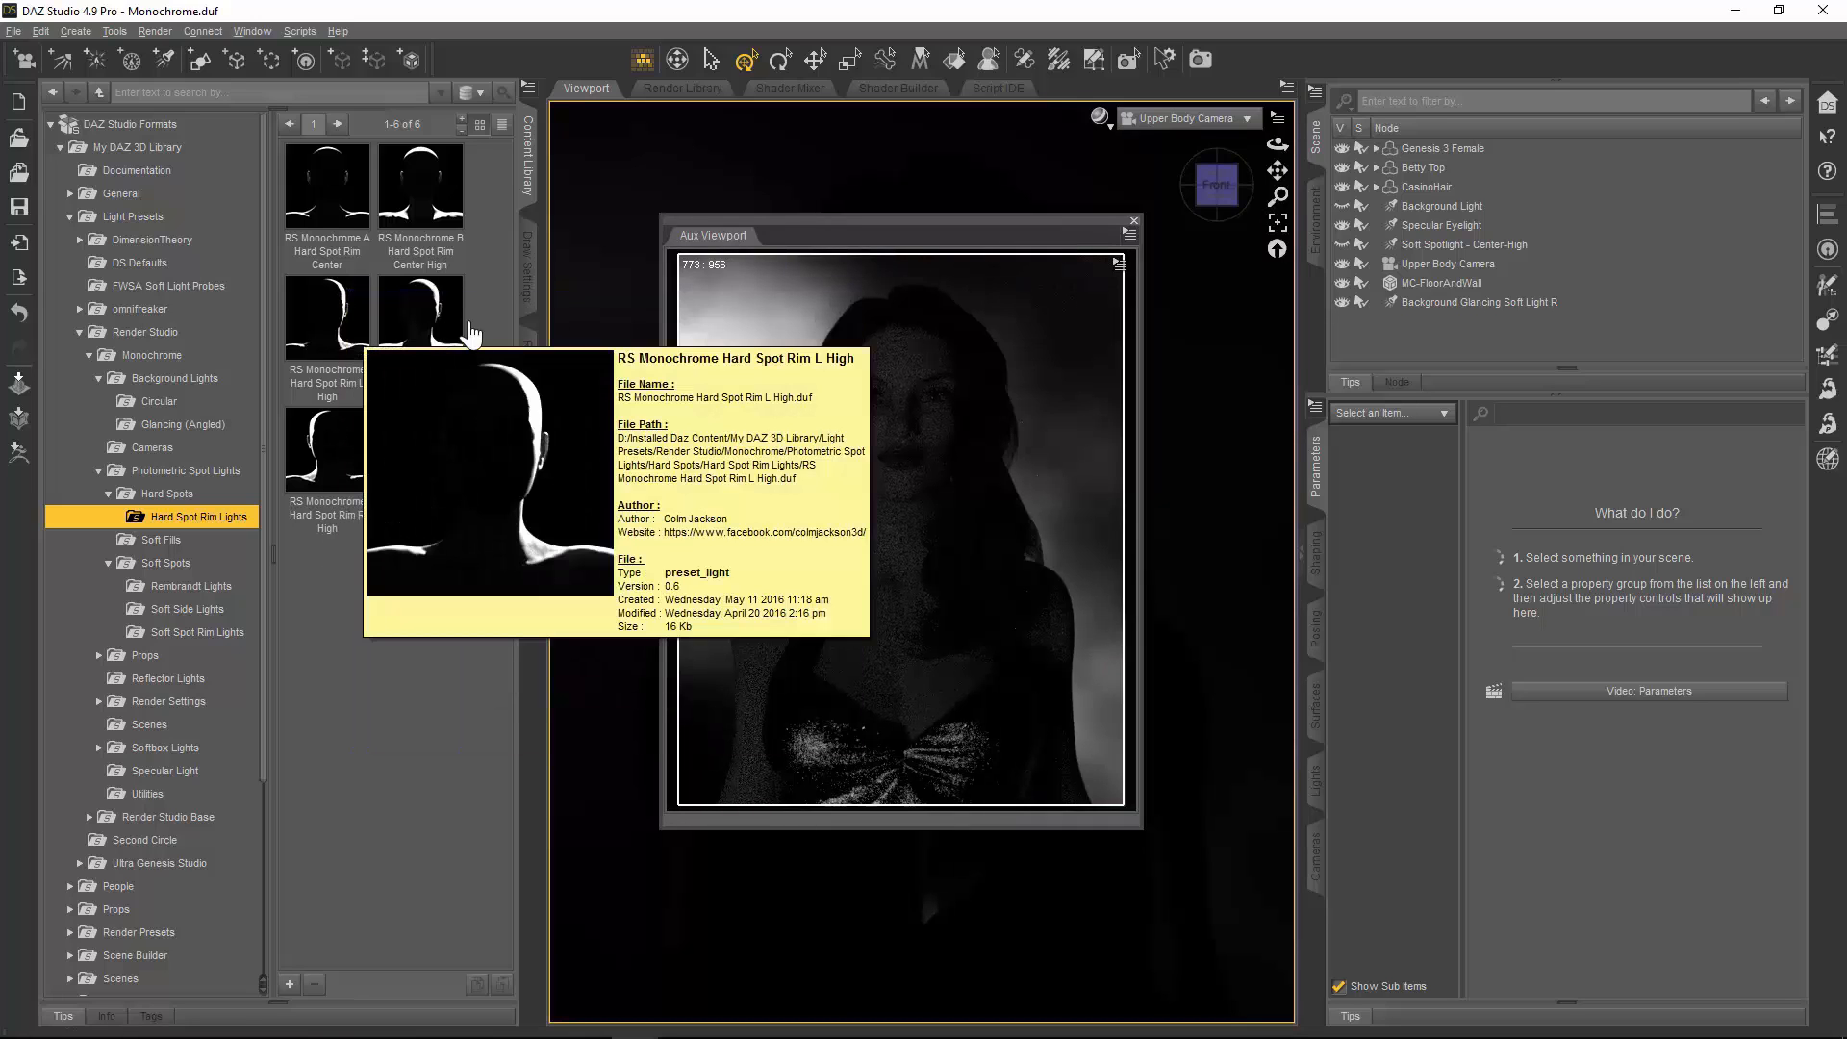
pyautogui.moveTo(436, 344)
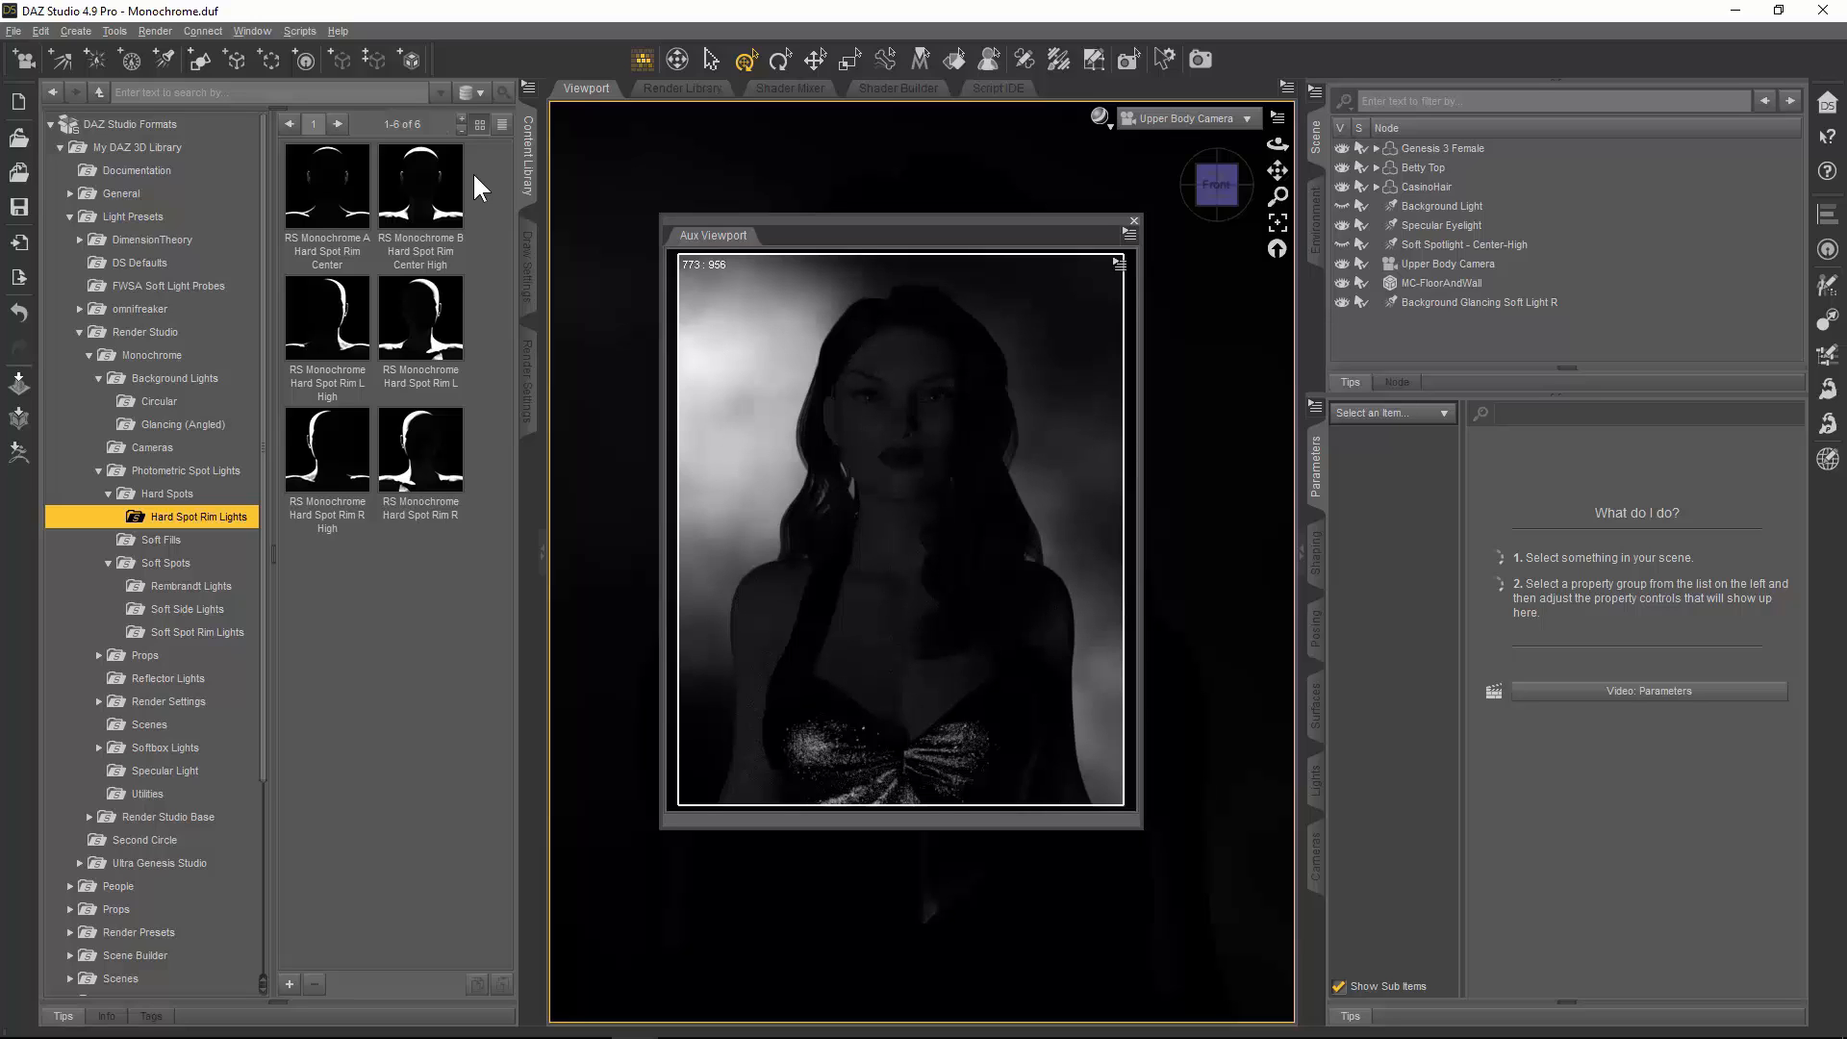
pyautogui.click(424, 204)
pyautogui.doubleClick(424, 204)
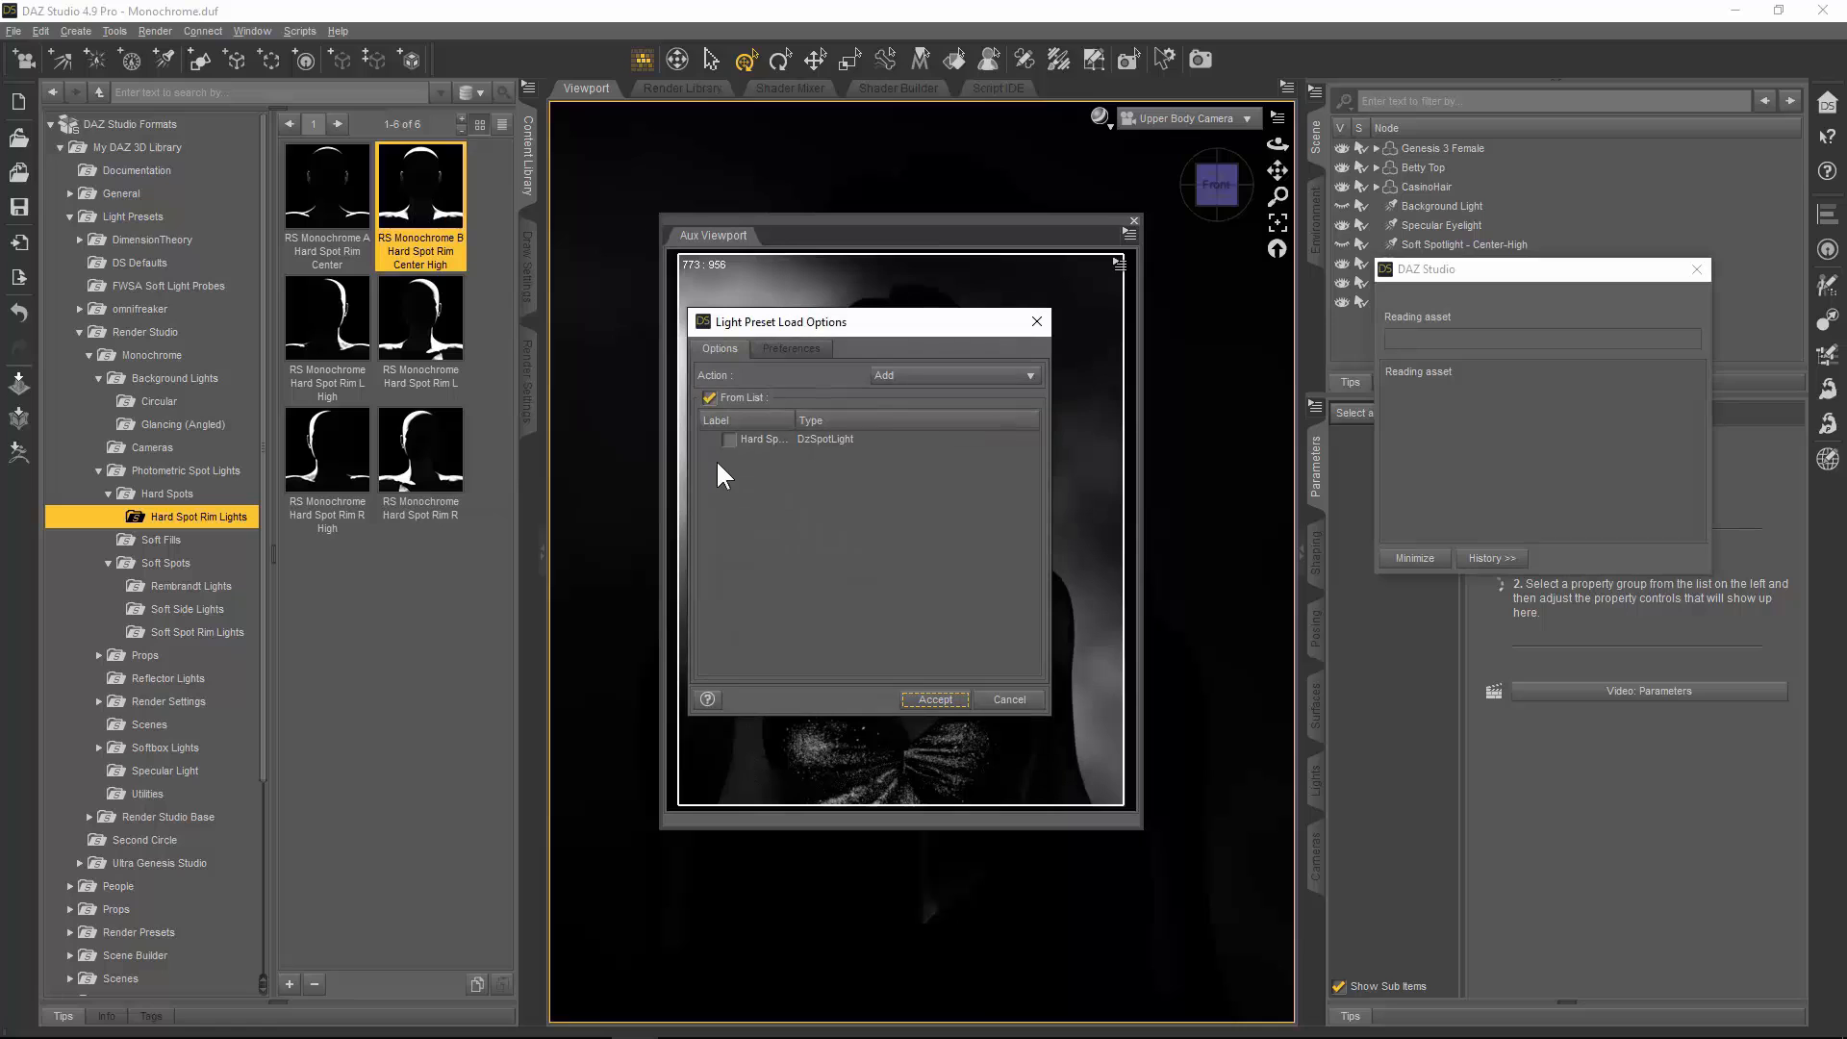
pyautogui.click(938, 701)
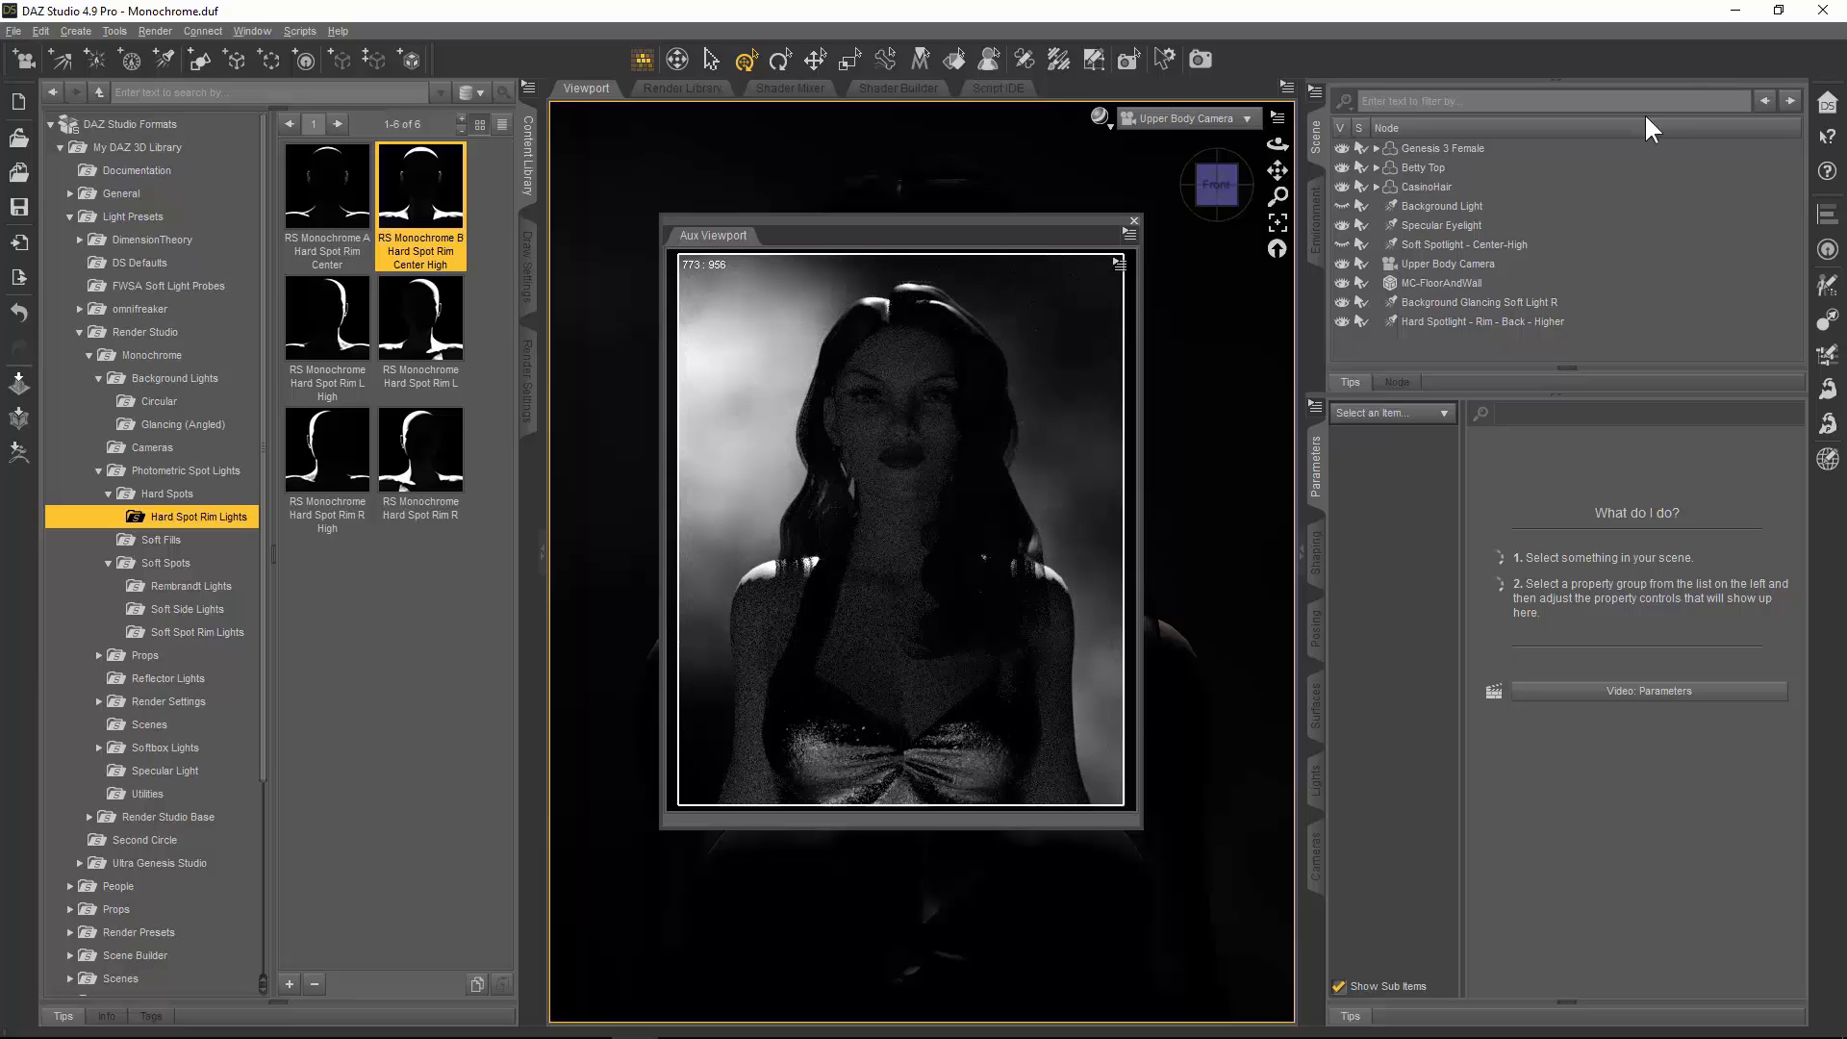
# Step: Delete the Hard Spotlight - Rim - Back - Higher light from the scene
pyautogui.click(1551, 318)
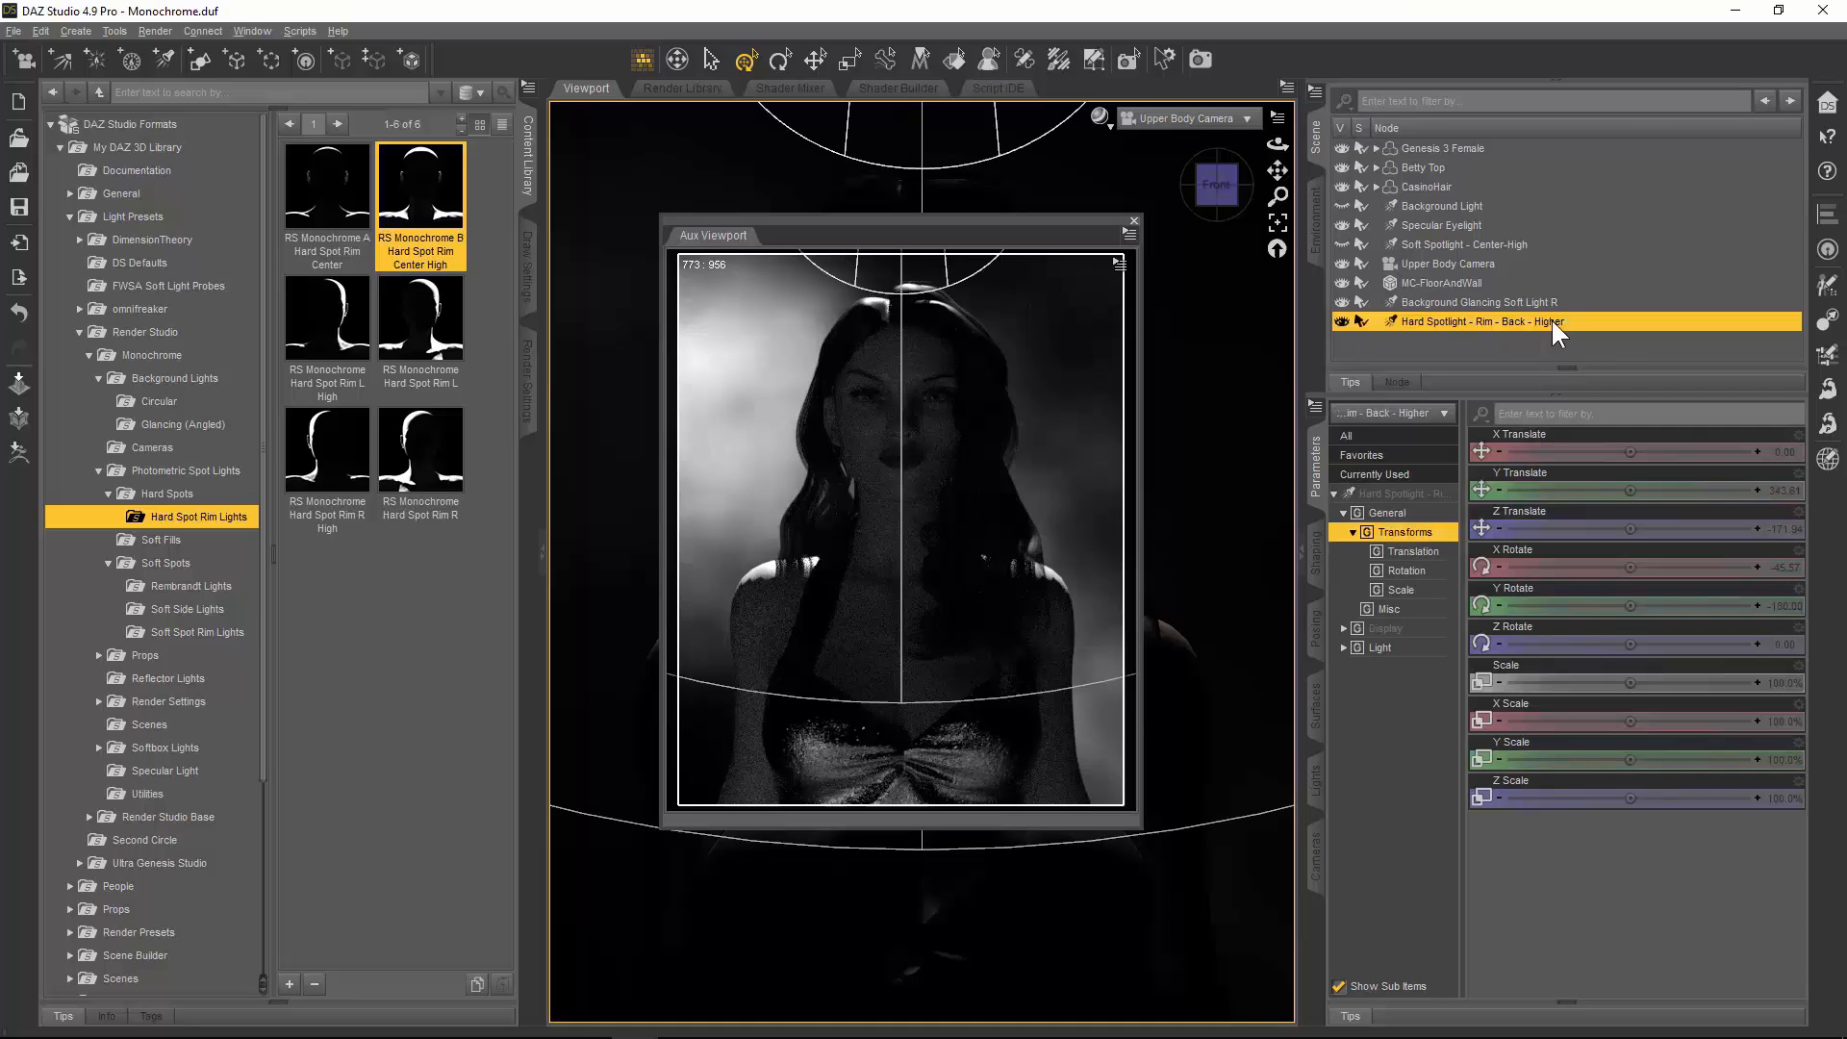
pyautogui.rightClick(1551, 318)
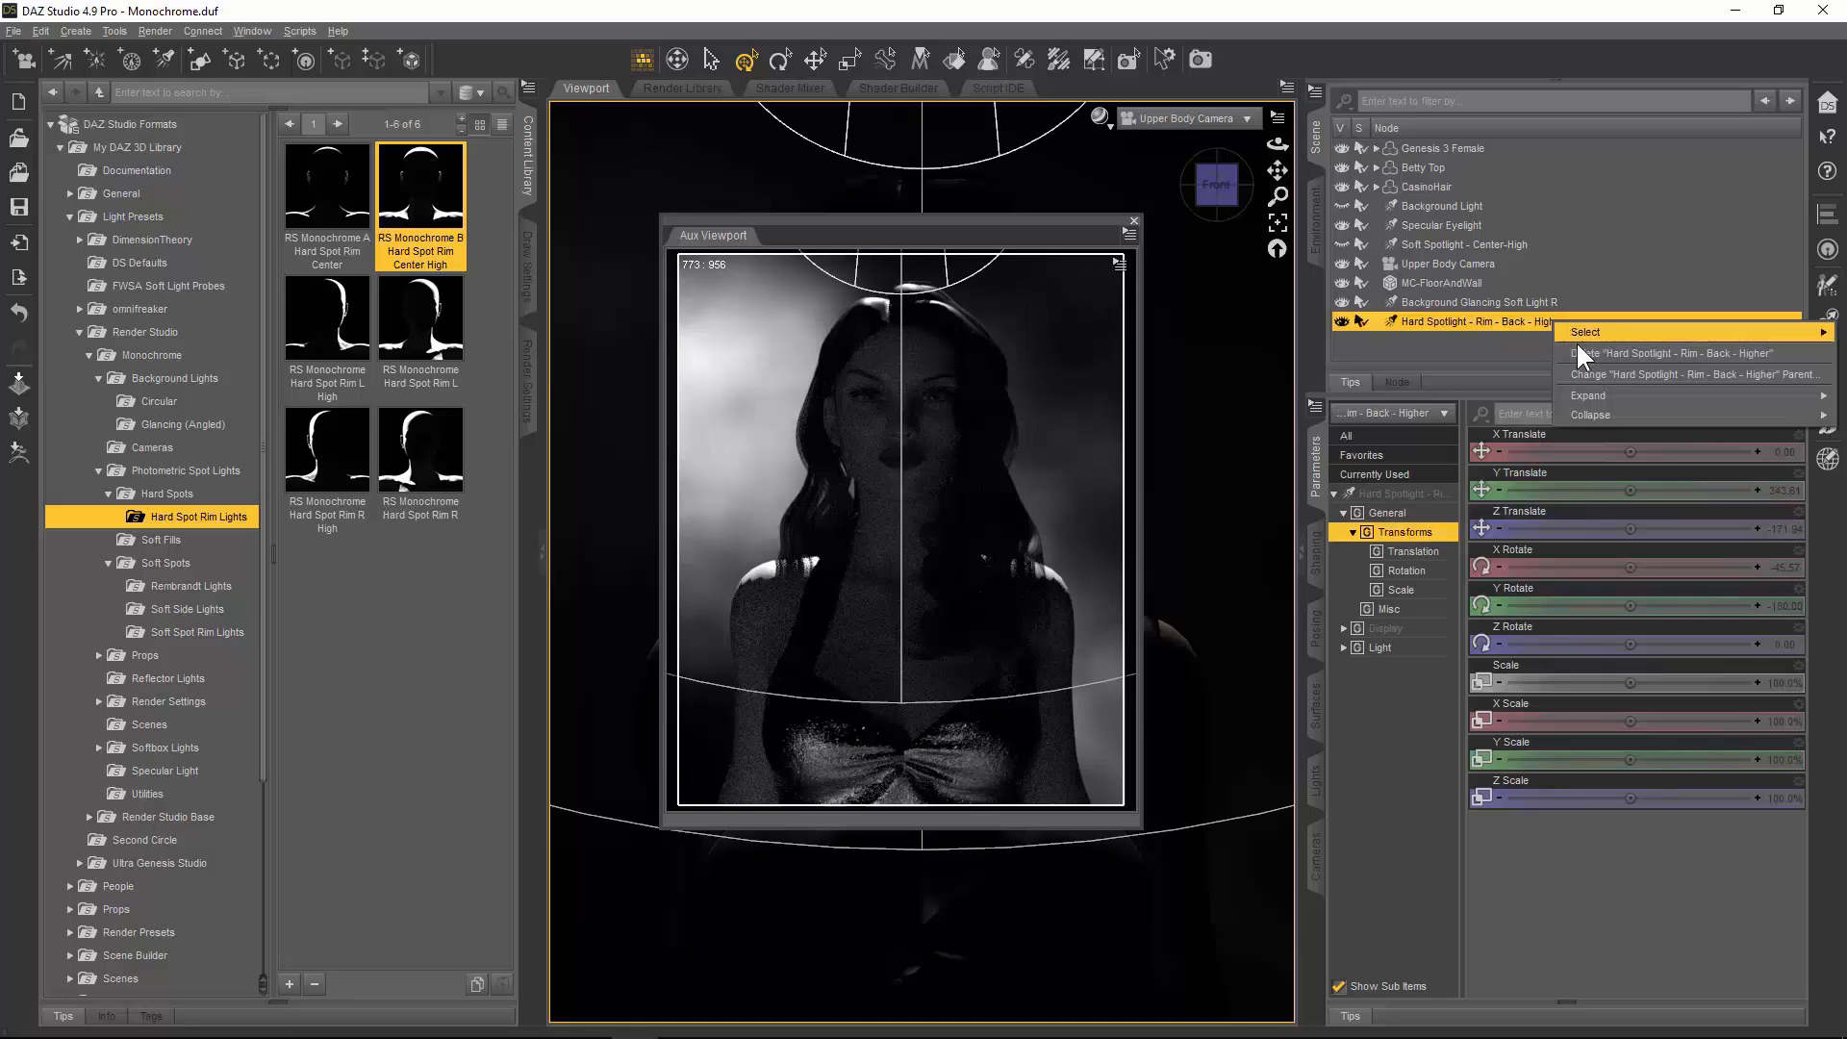
pyautogui.click(1579, 352)
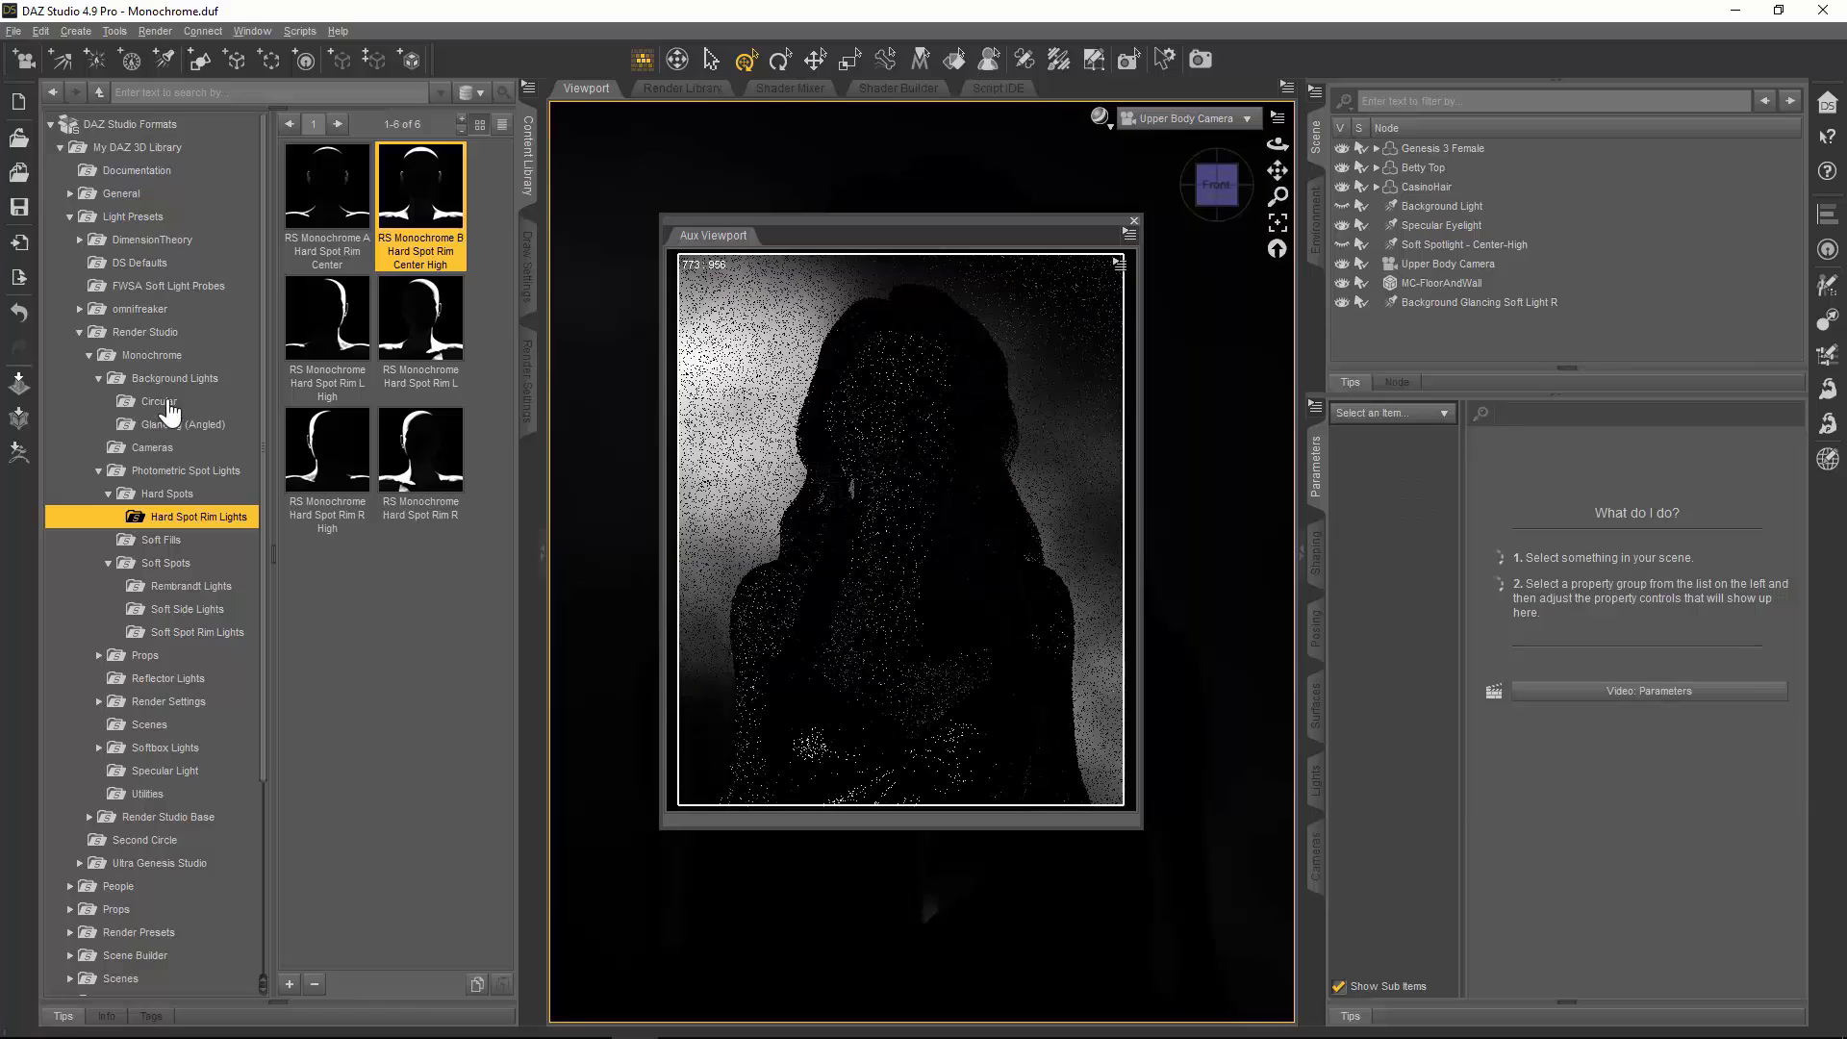
# Step: Add the RS Monochrome Hard Spot Rim L light preset to the scene
pyautogui.doubleClick(437, 353)
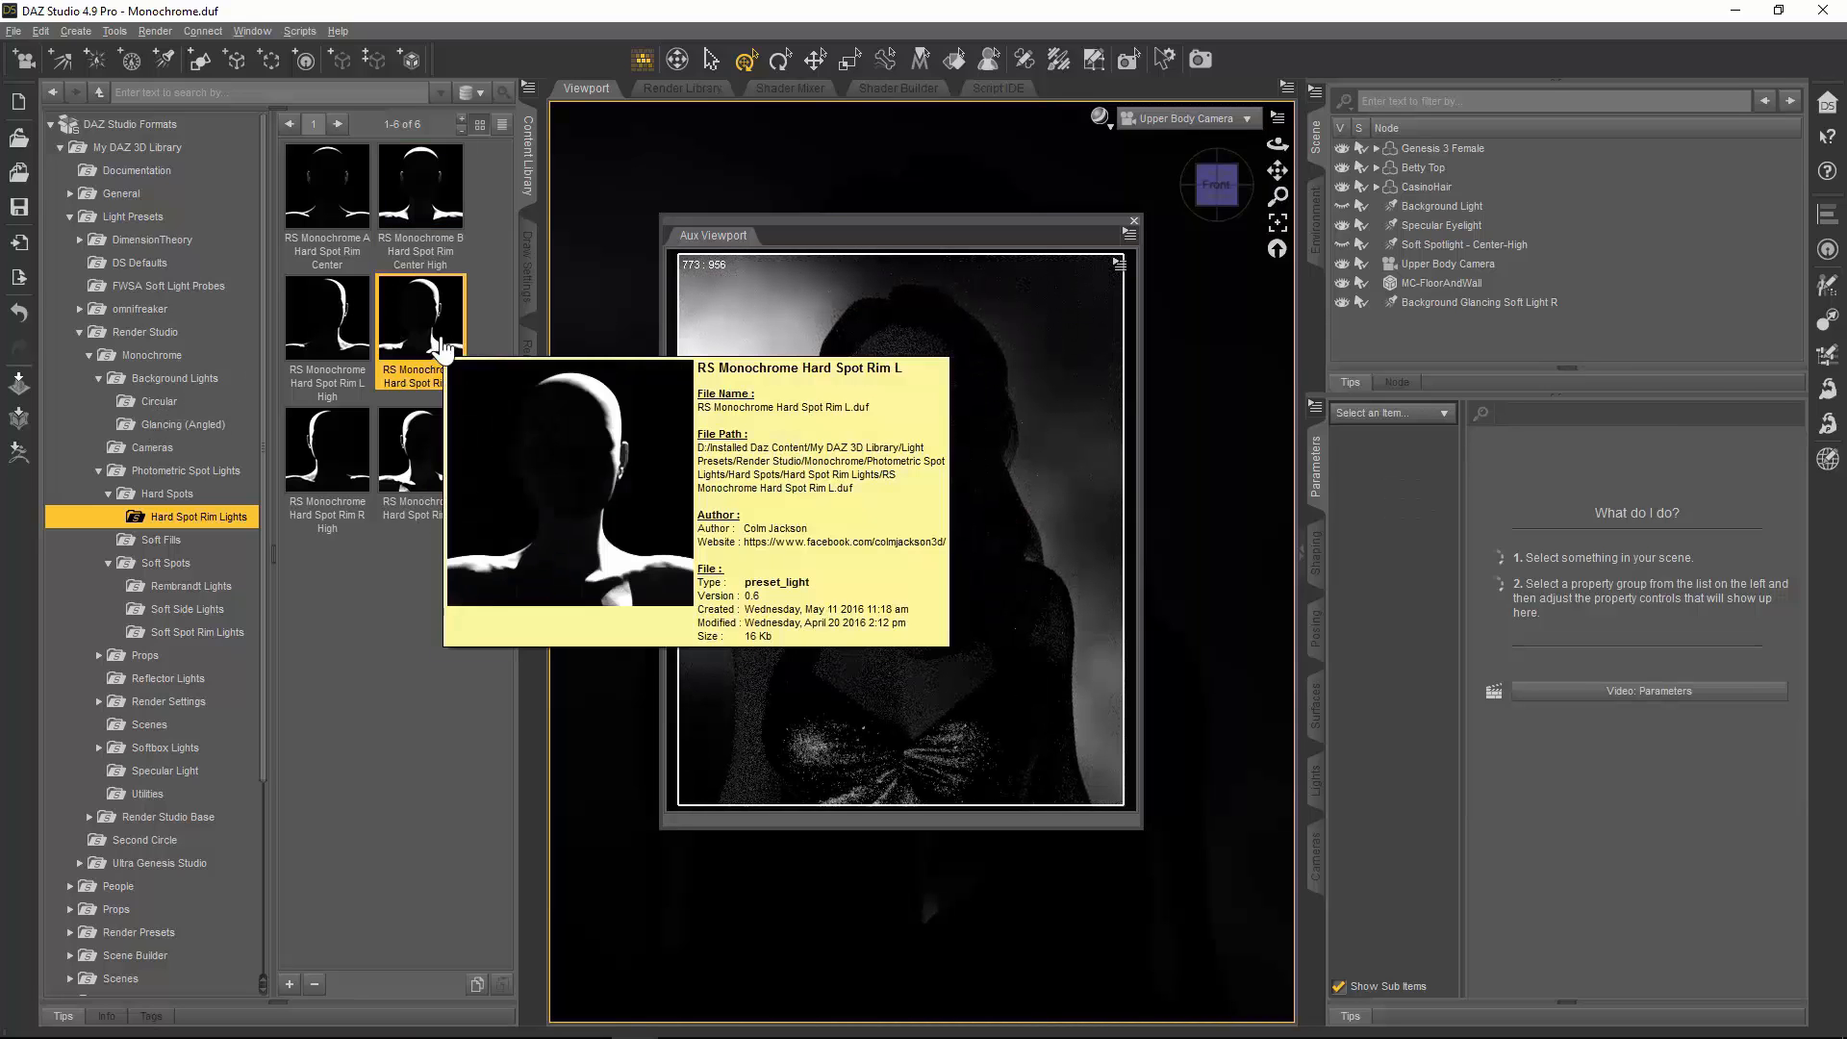
pyautogui.doubleClick(441, 333)
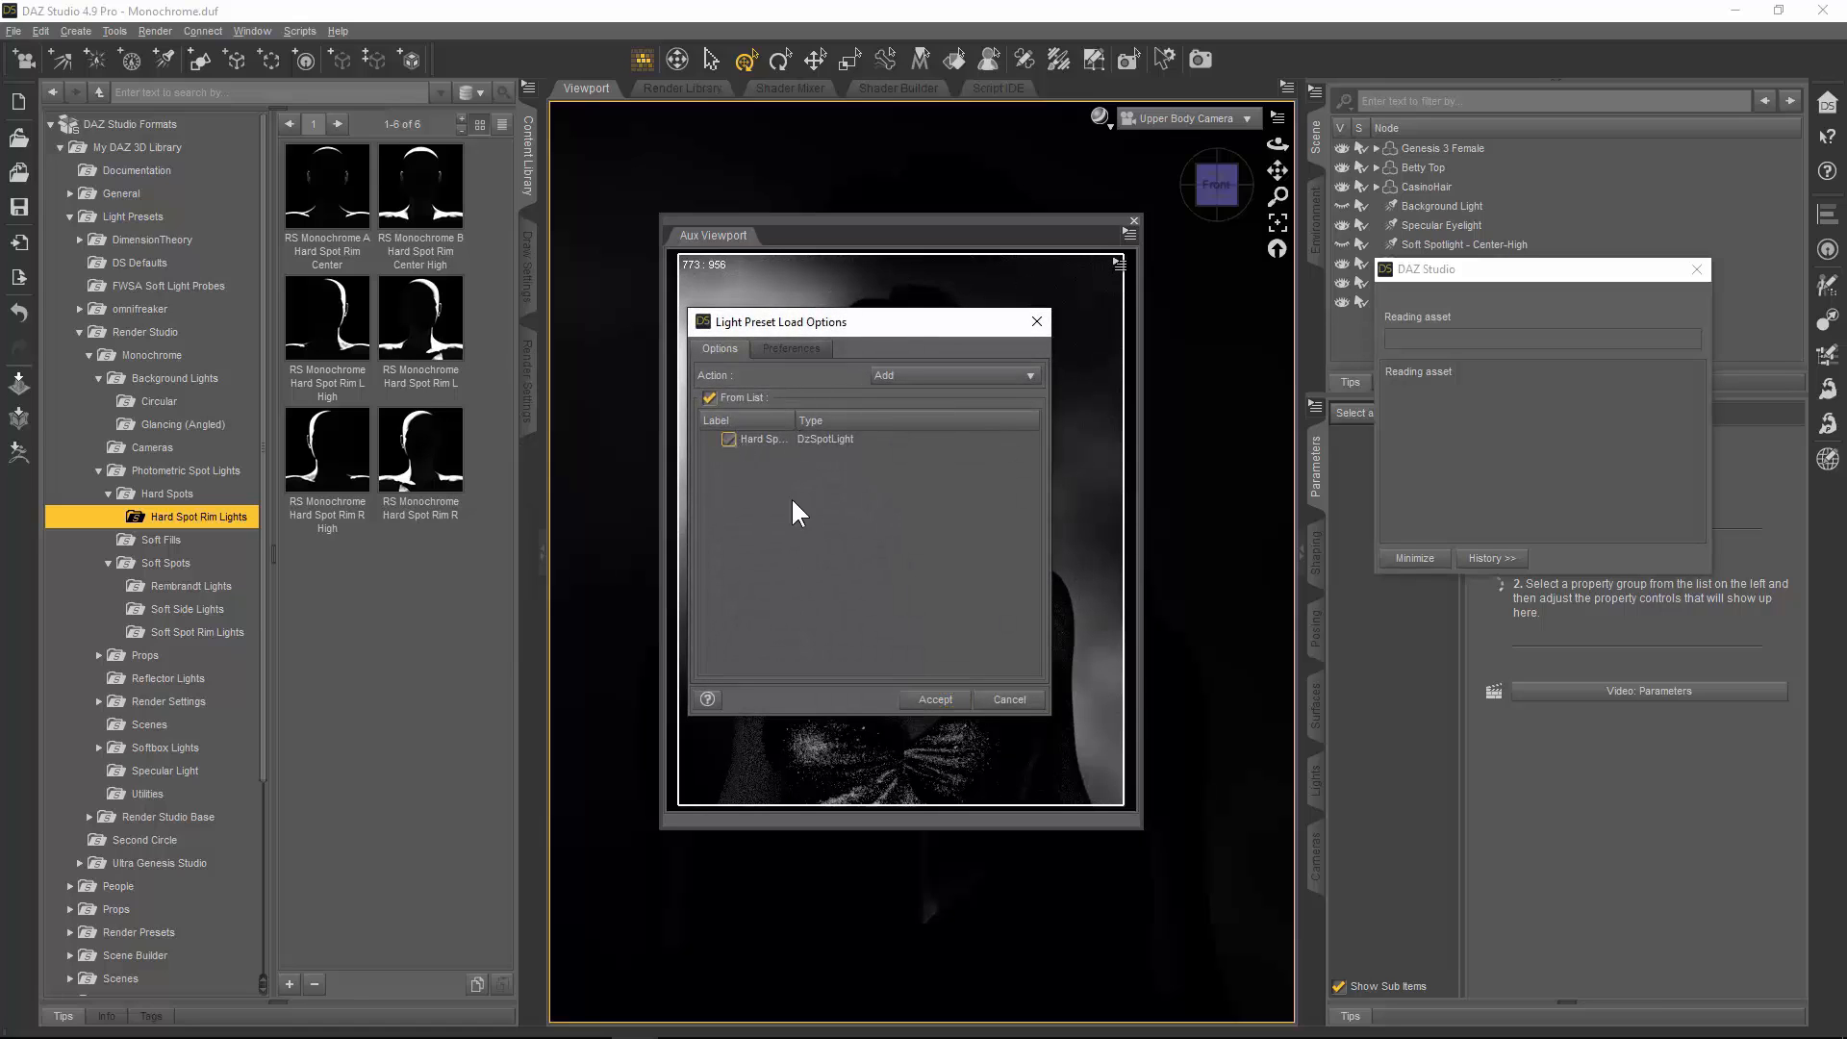
pyautogui.click(935, 699)
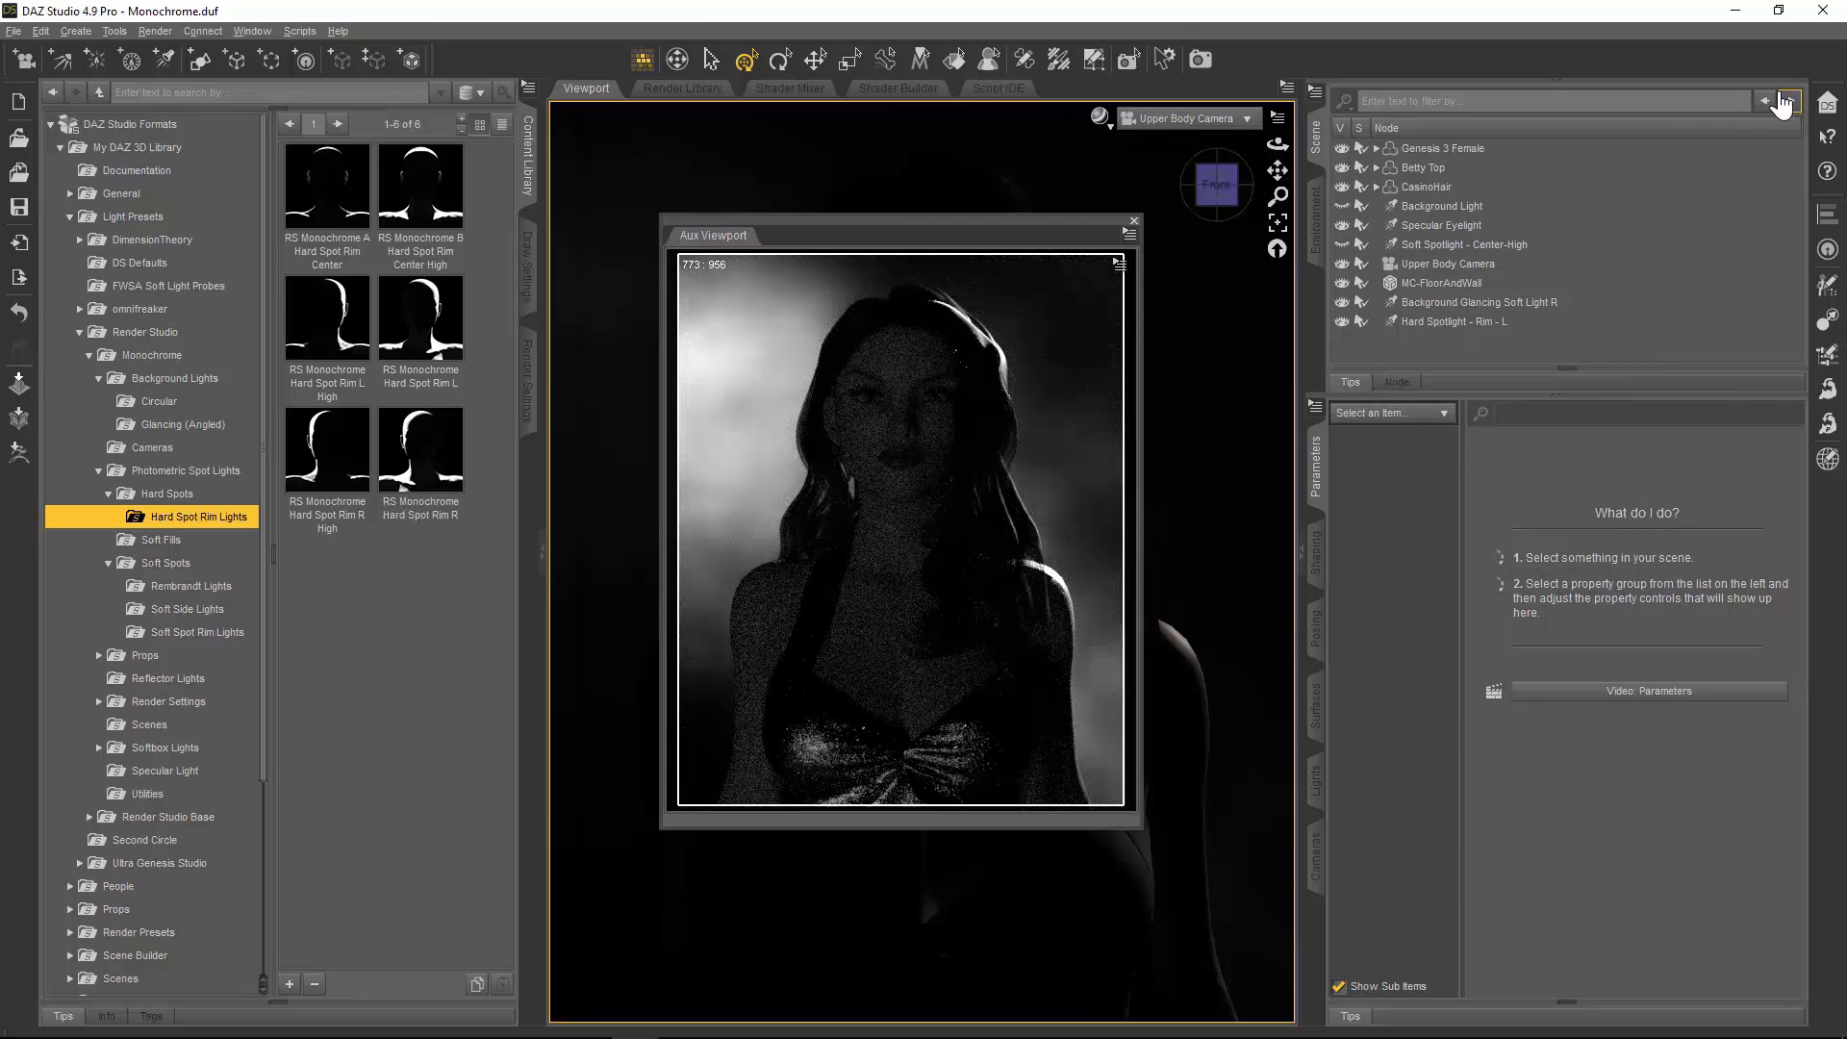
# Step: Delete the Hard Spotlight - Rim - L light from the scene
pyautogui.click(1488, 319)
pyautogui.rightClick(1487, 319)
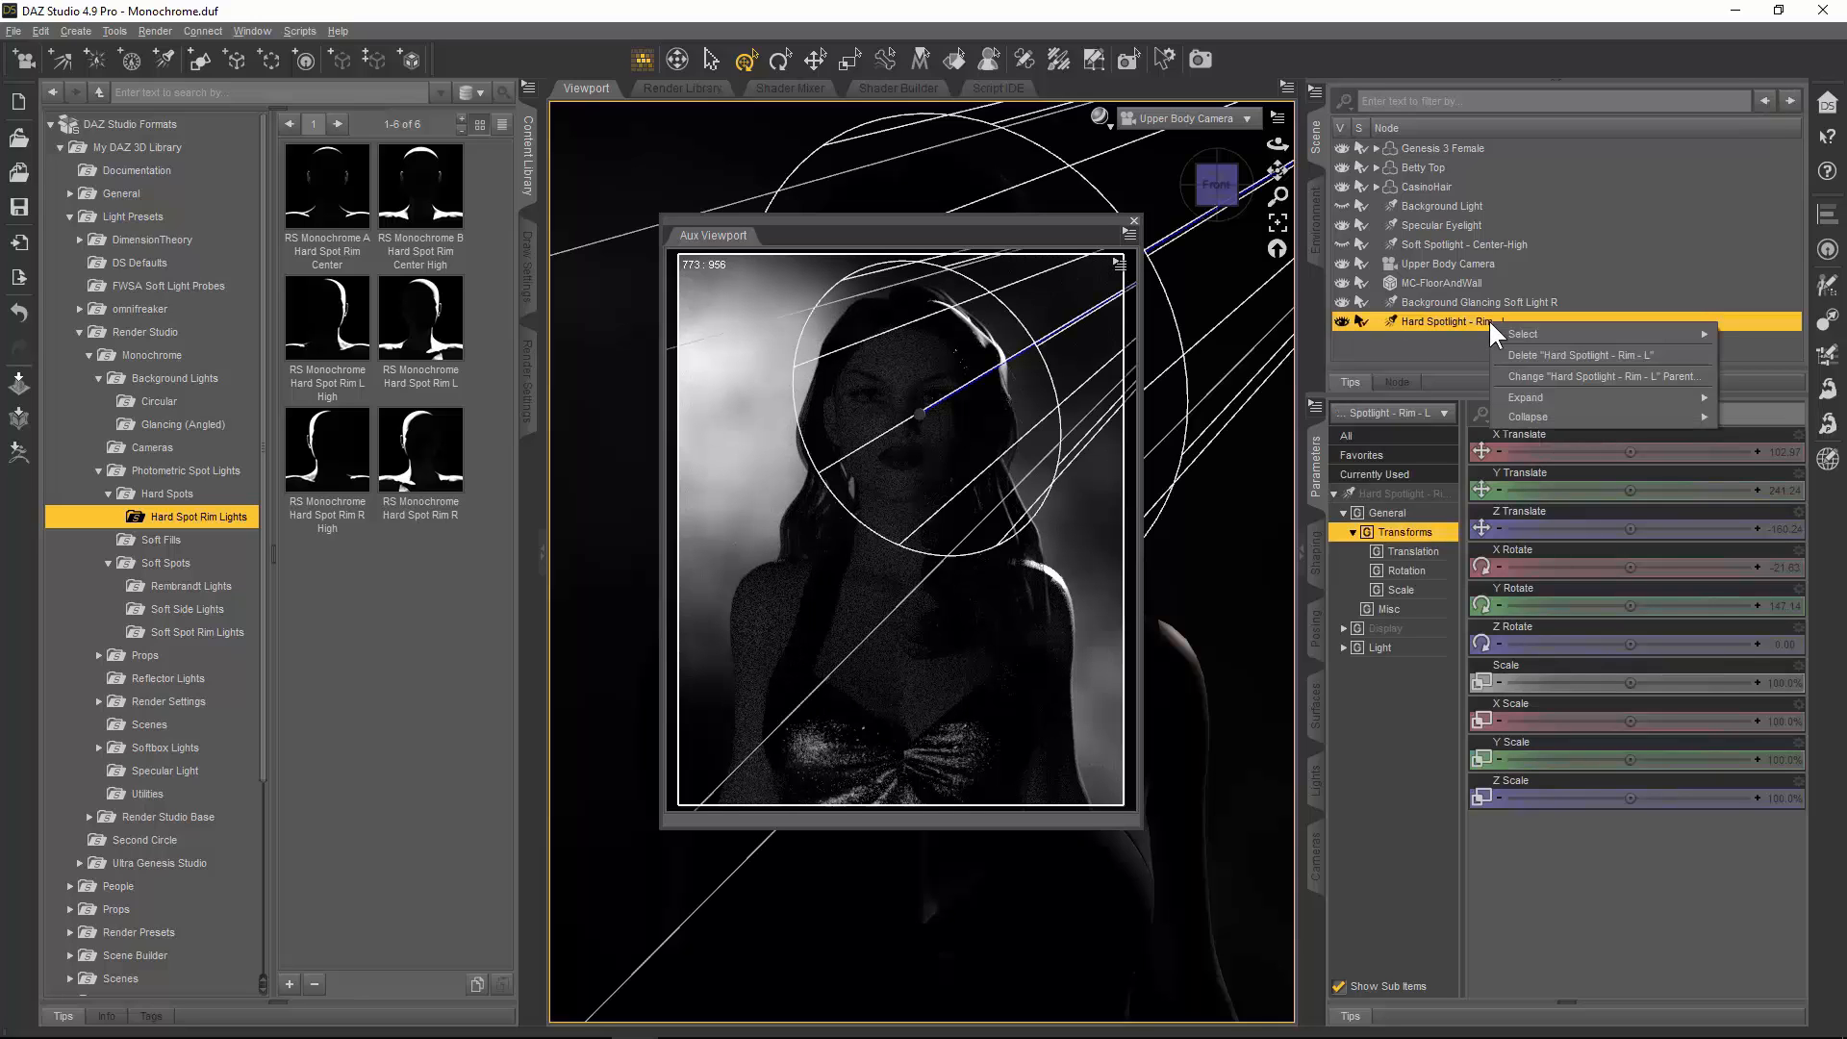
pyautogui.click(1519, 350)
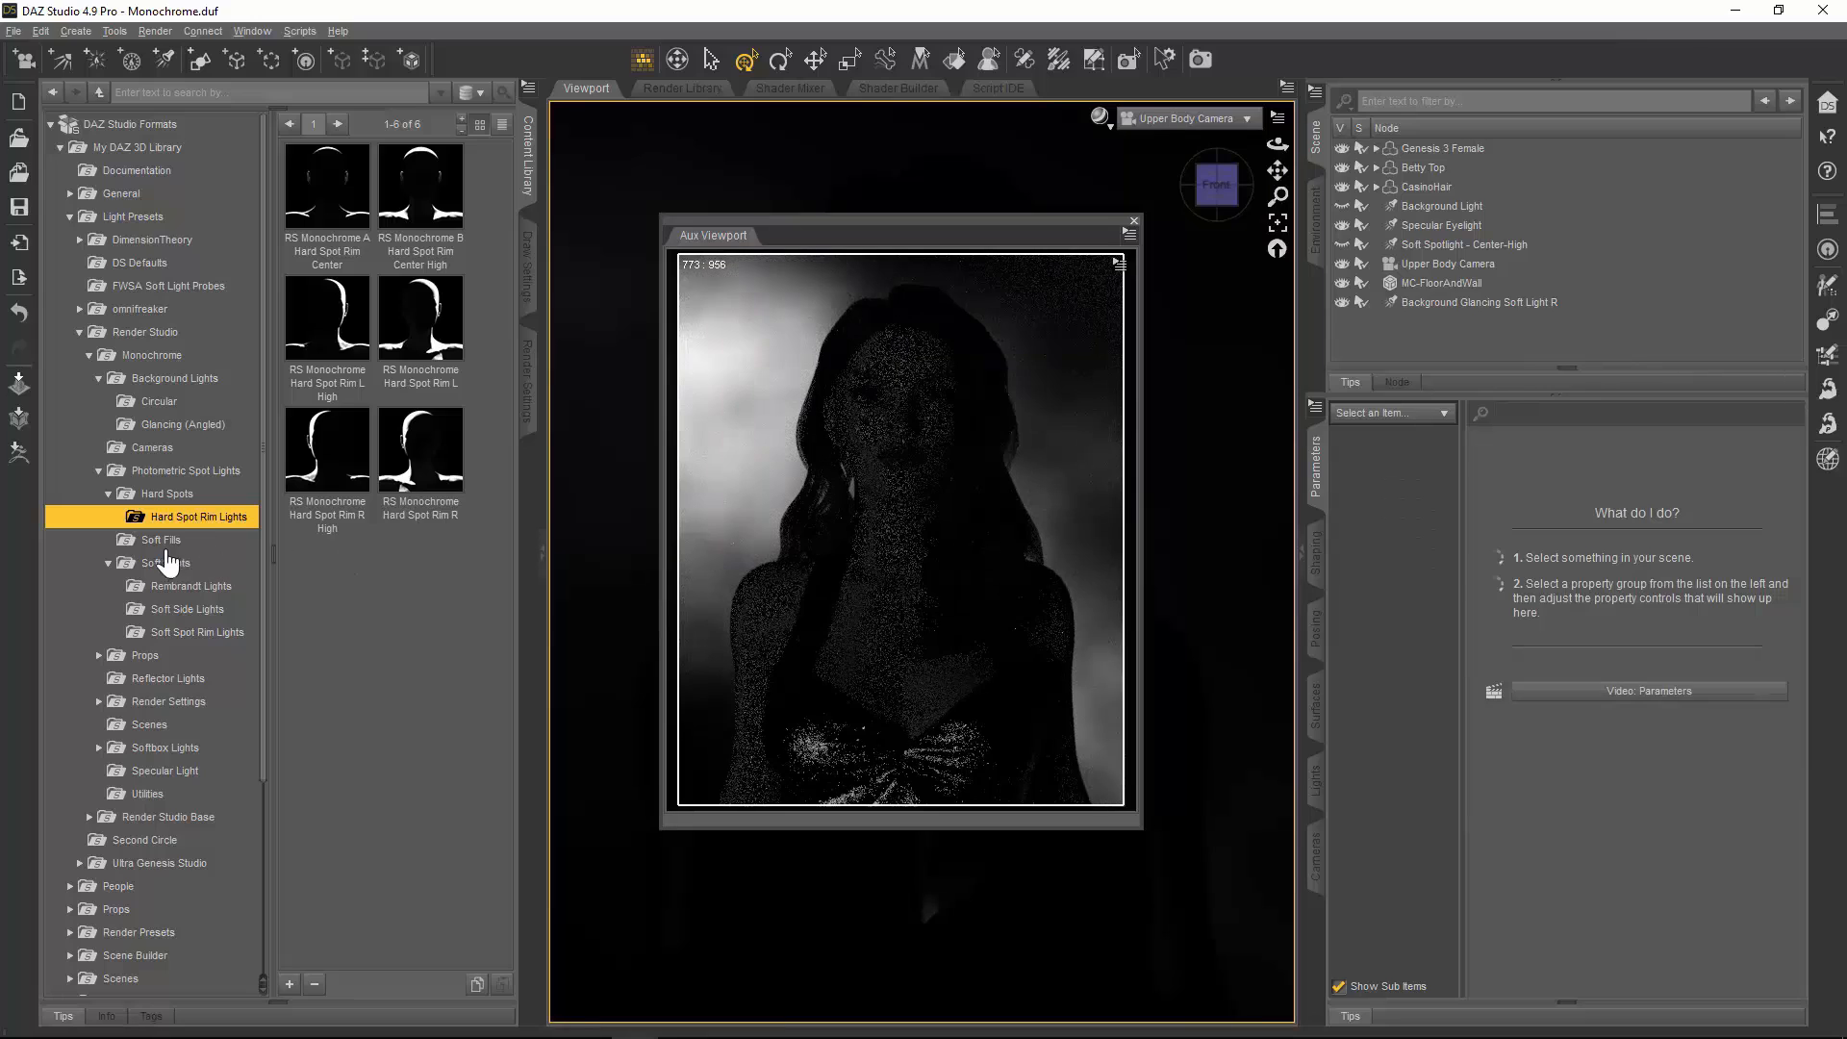
# Step: Load the RS Monochrome Hard Spotlight(C) preset from the Hard Spots folder as the figure's key light
pyautogui.click(173, 548)
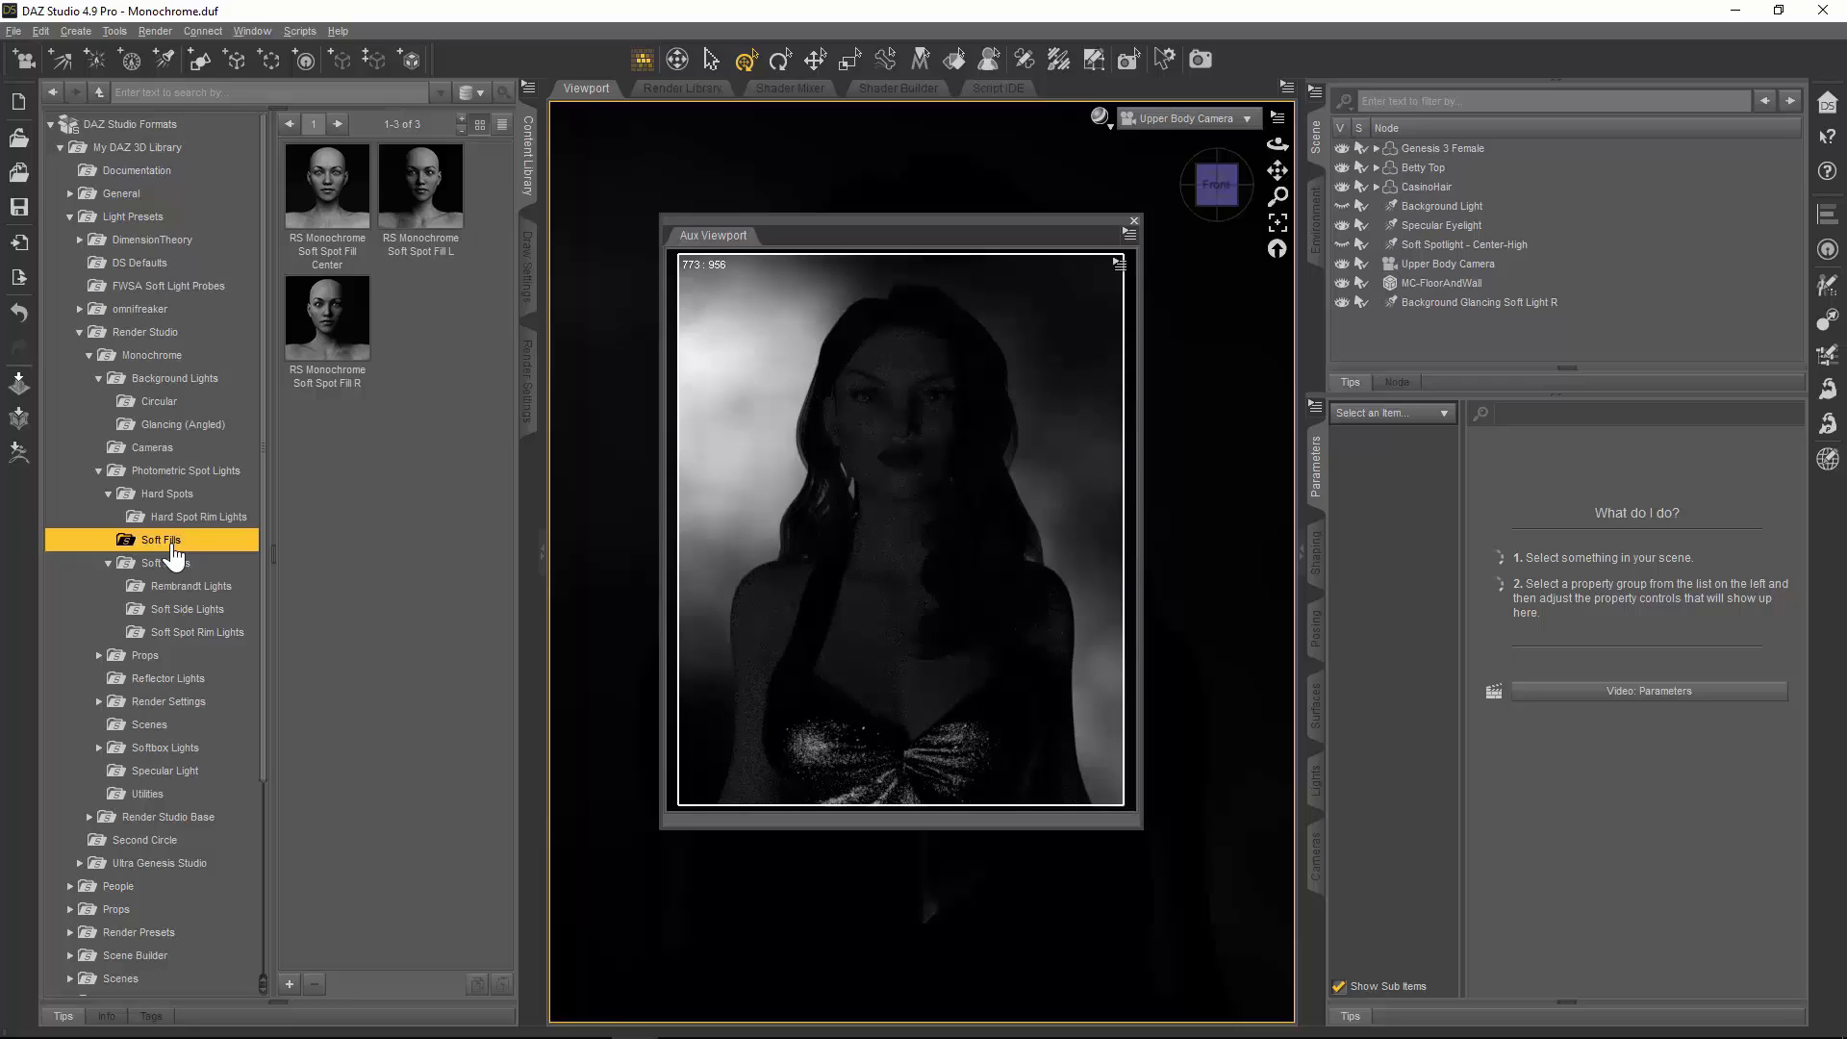
pyautogui.click(187, 491)
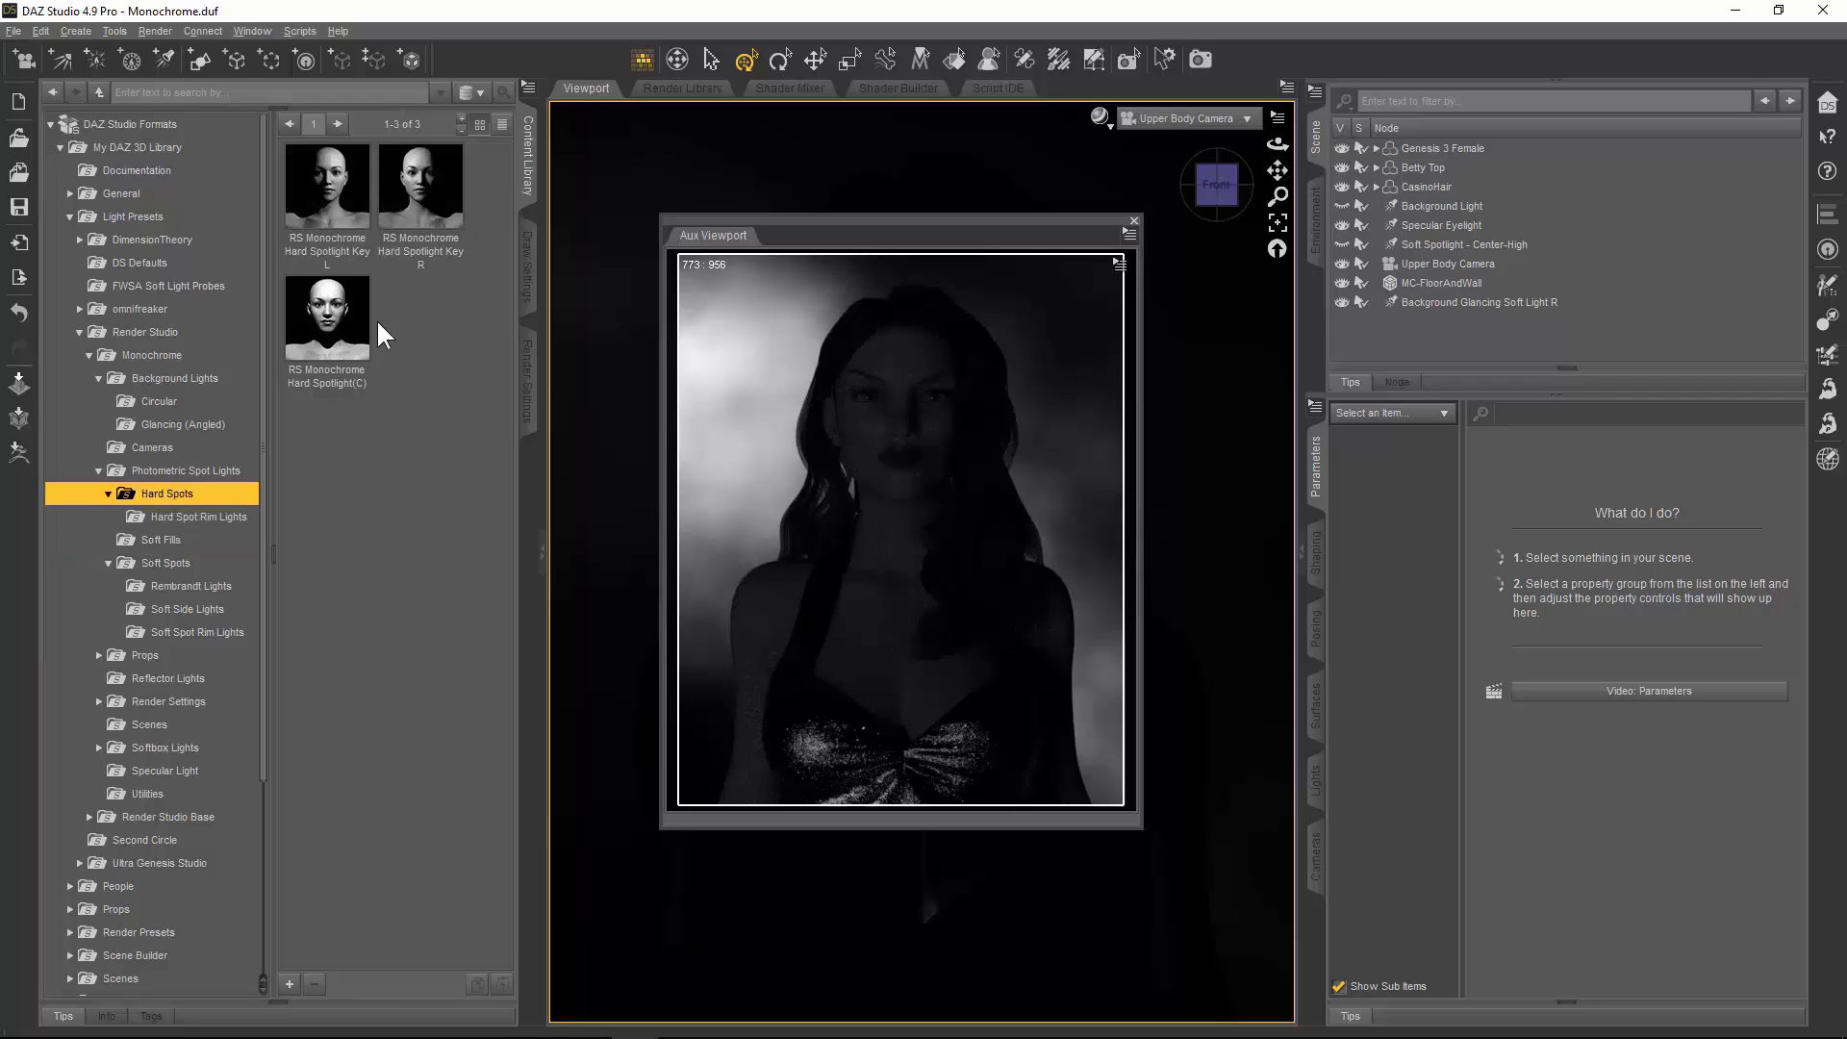
pyautogui.moveTo(335, 356)
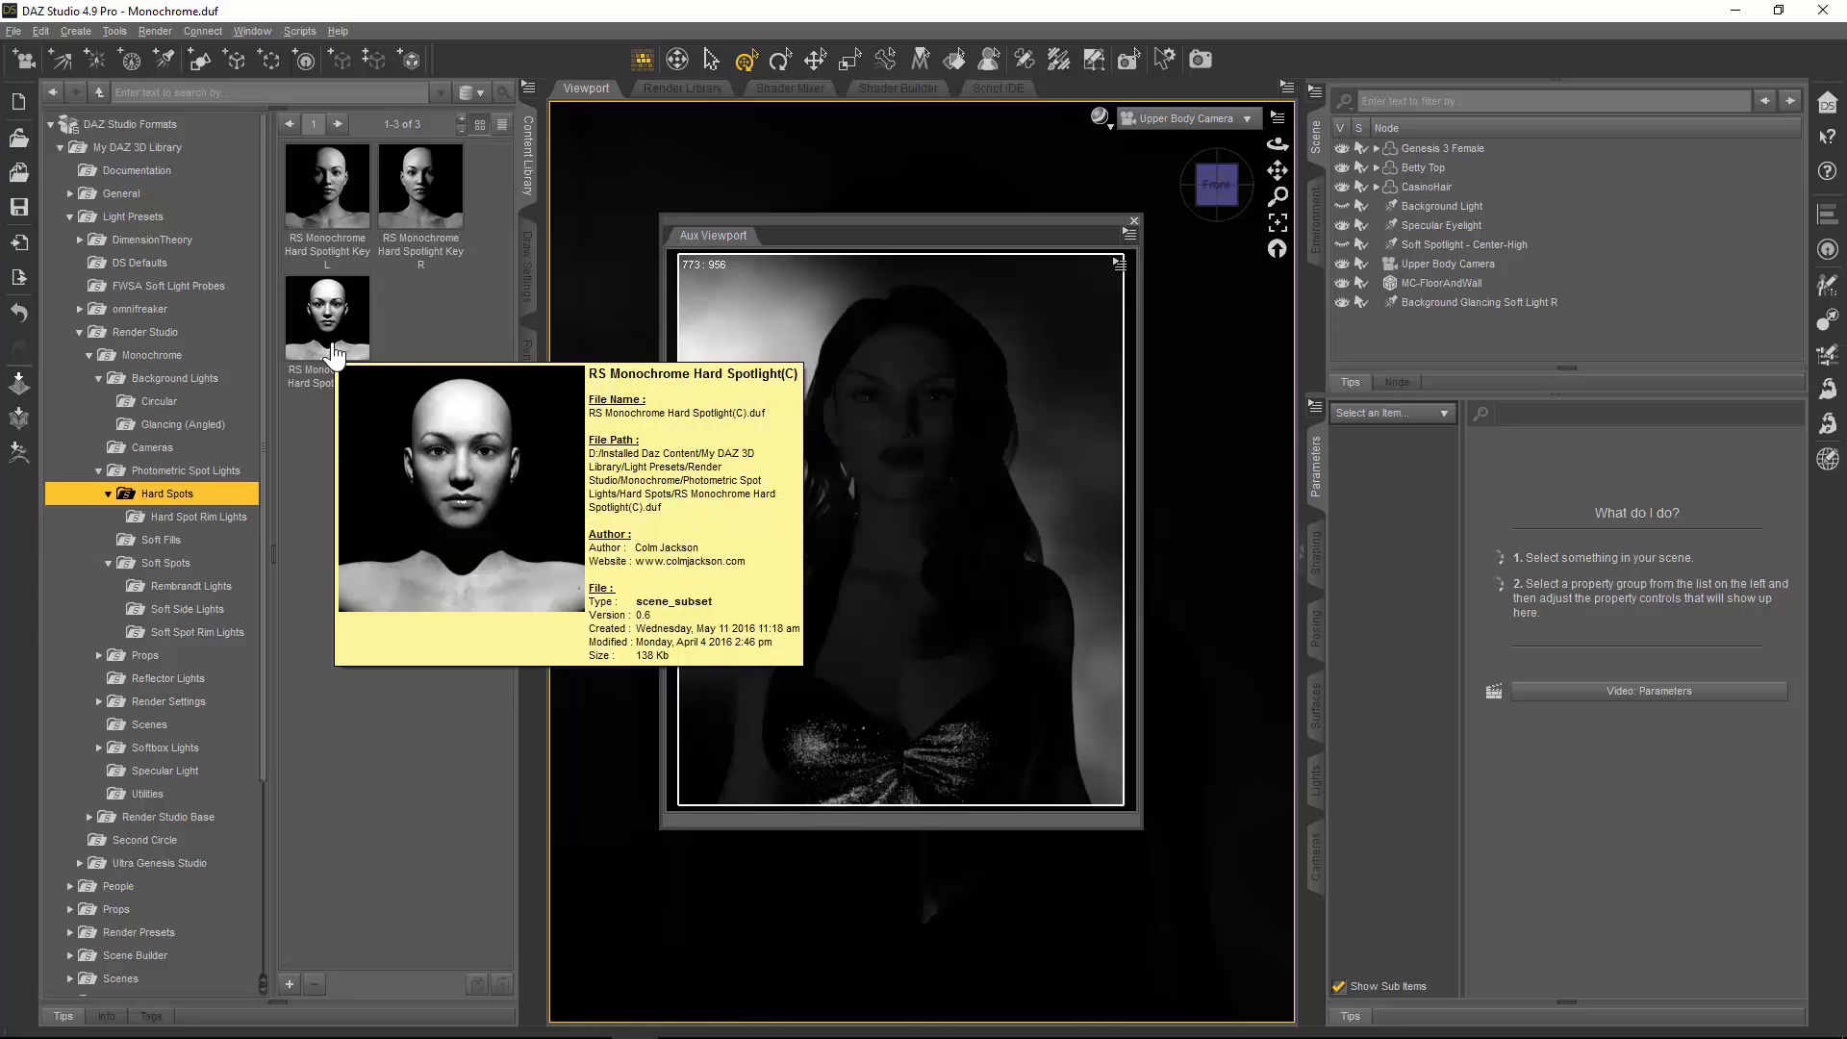
pyautogui.doubleClick(336, 356)
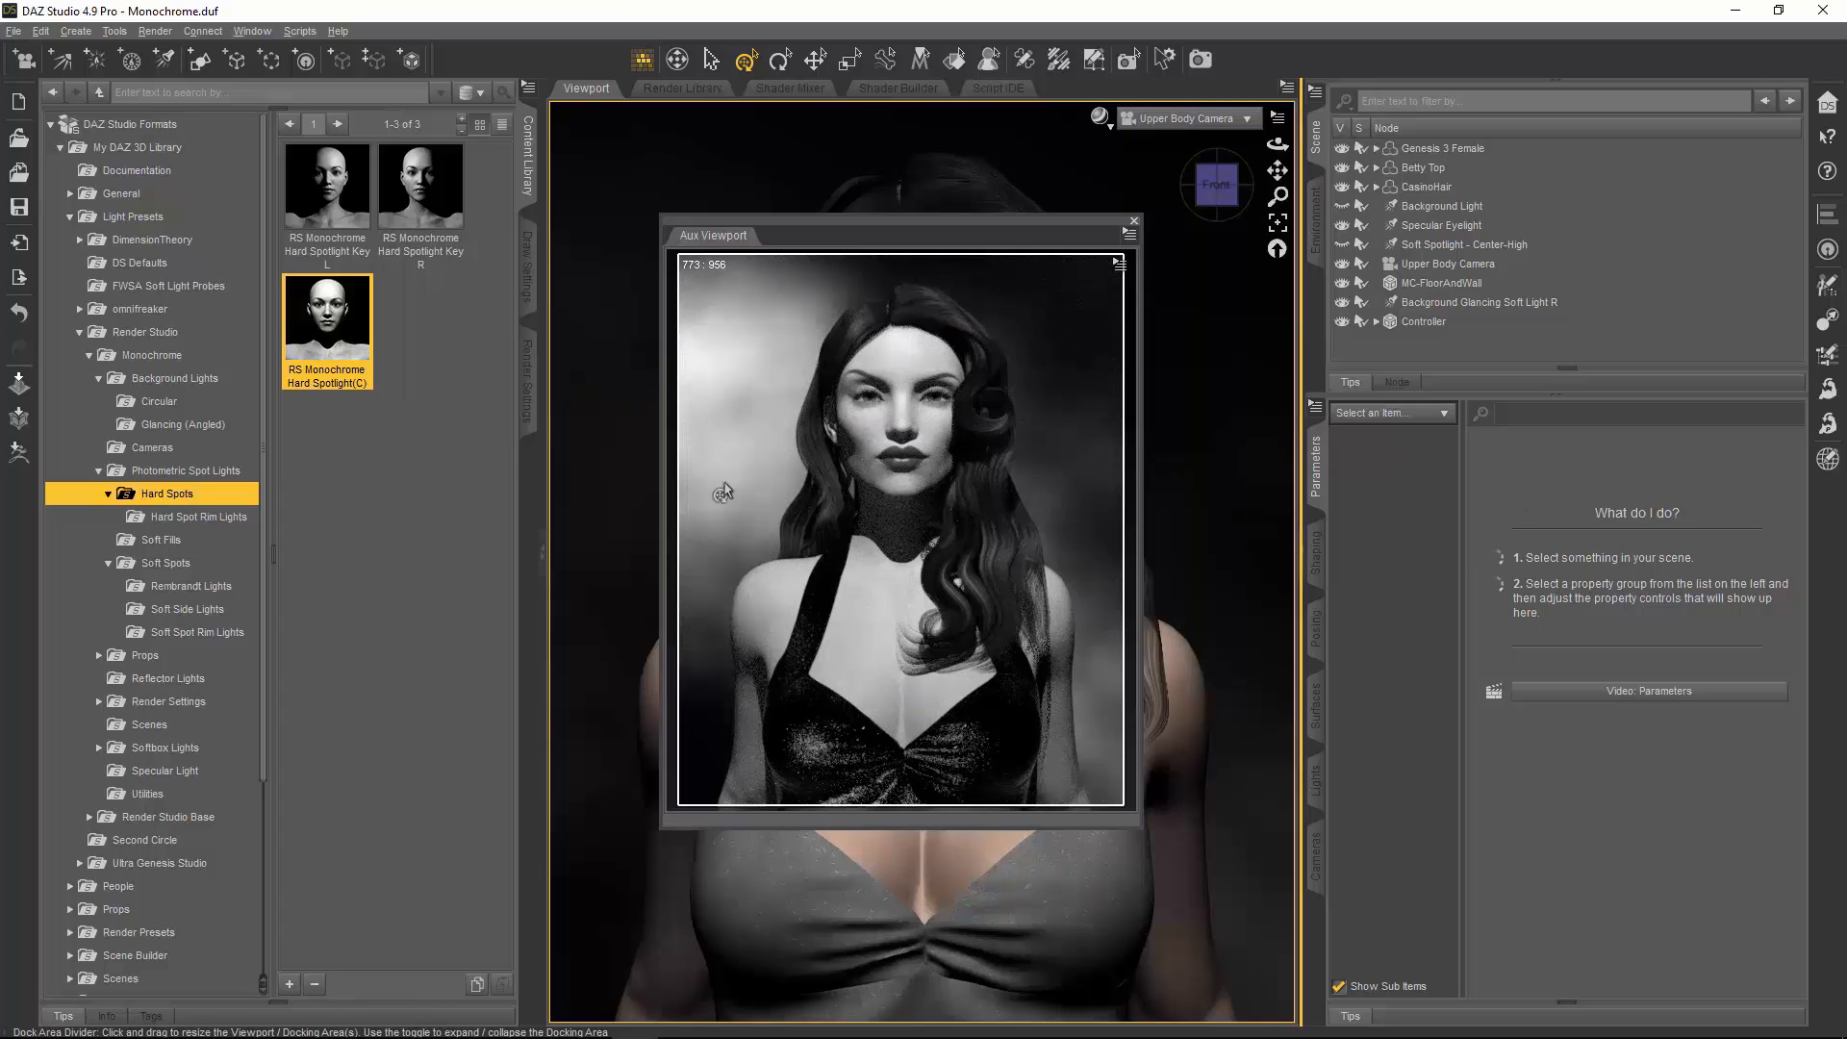
# Step: Add the RS Monochrome Soft Spot Fill Center preset from the Soft Fills folder, with its spotlight enabled
pyautogui.click(164, 540)
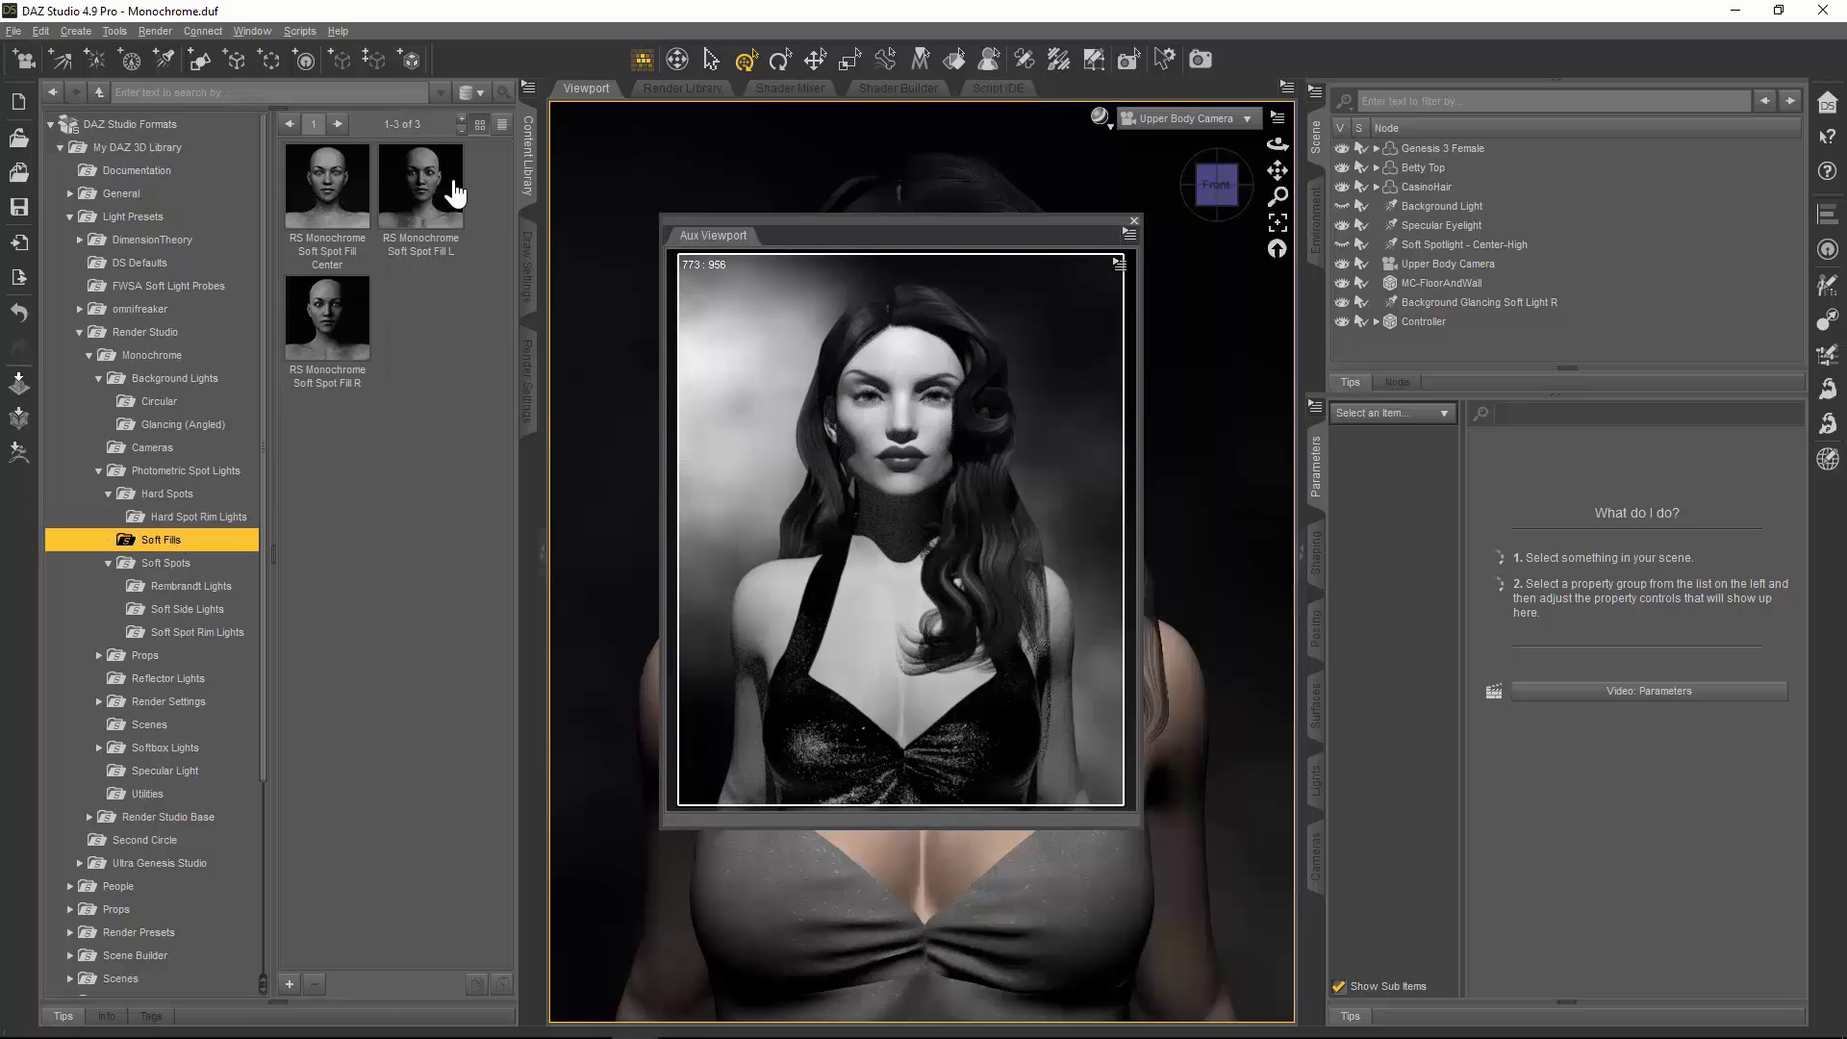
pyautogui.moveTo(354, 195)
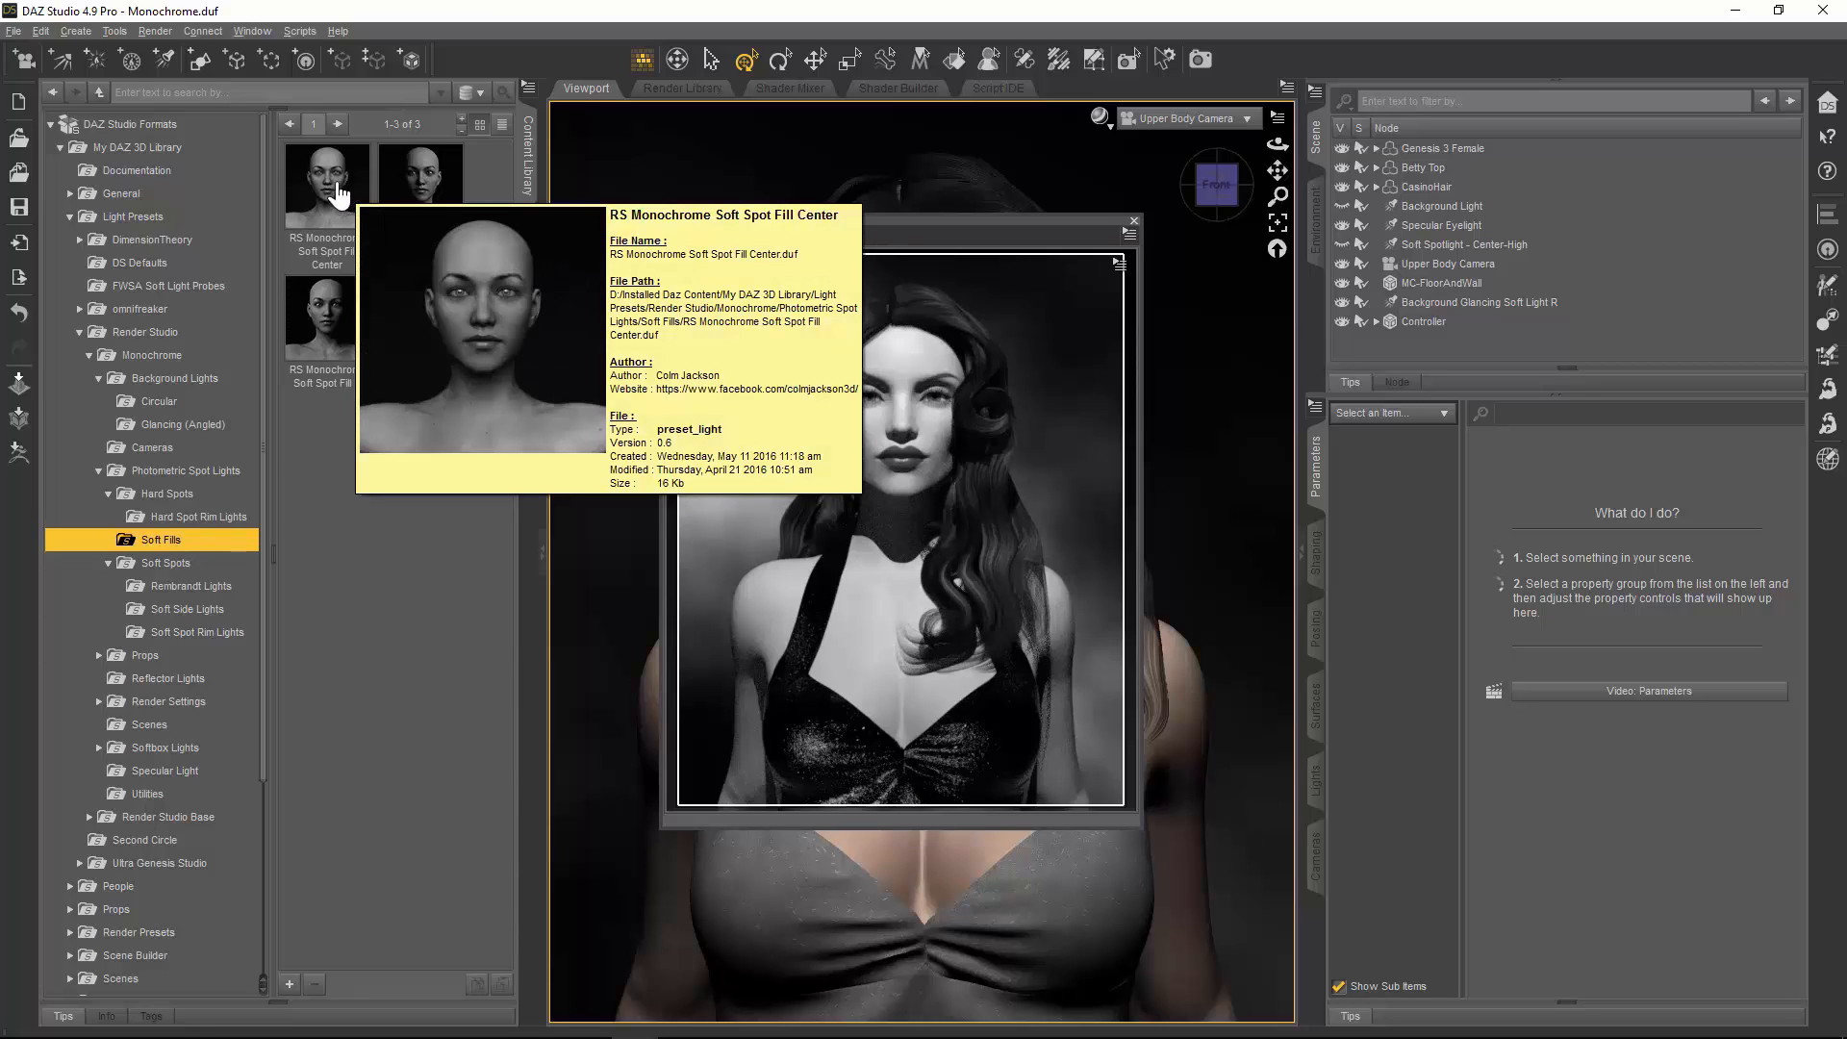
pyautogui.doubleClick(423, 187)
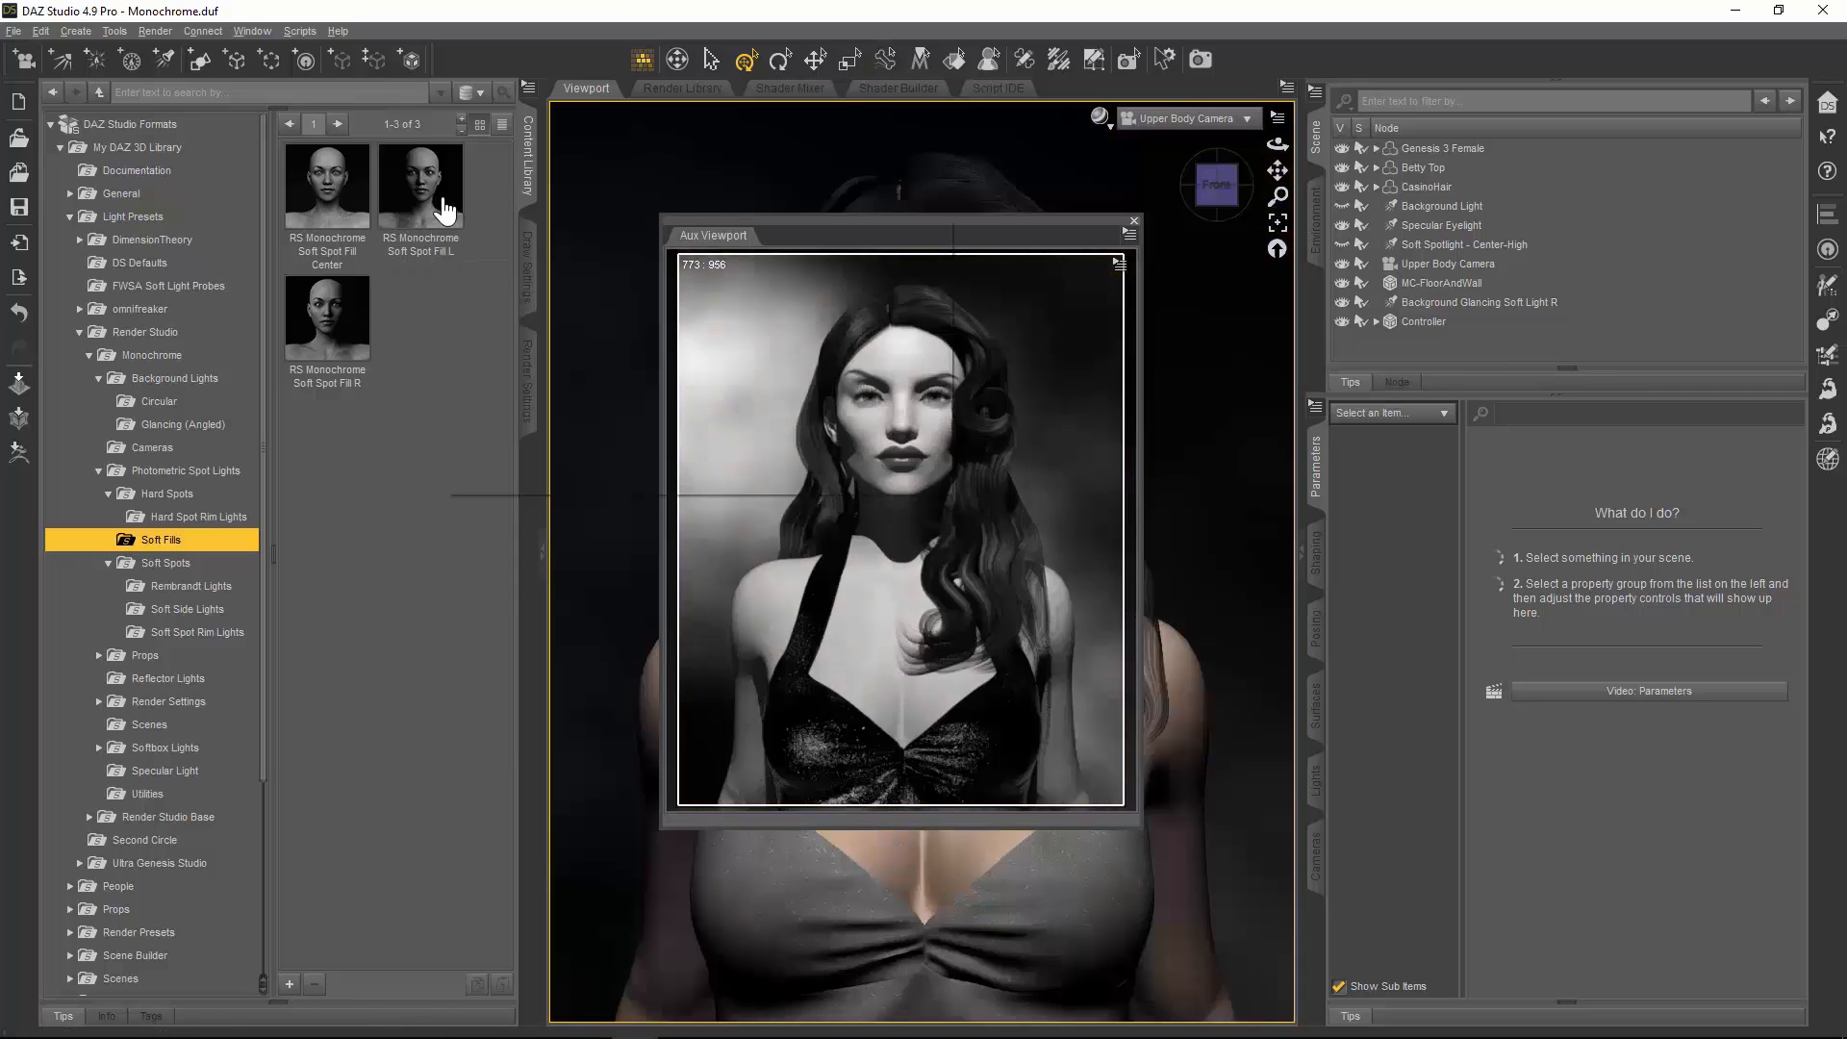
pyautogui.moveTo(445, 209)
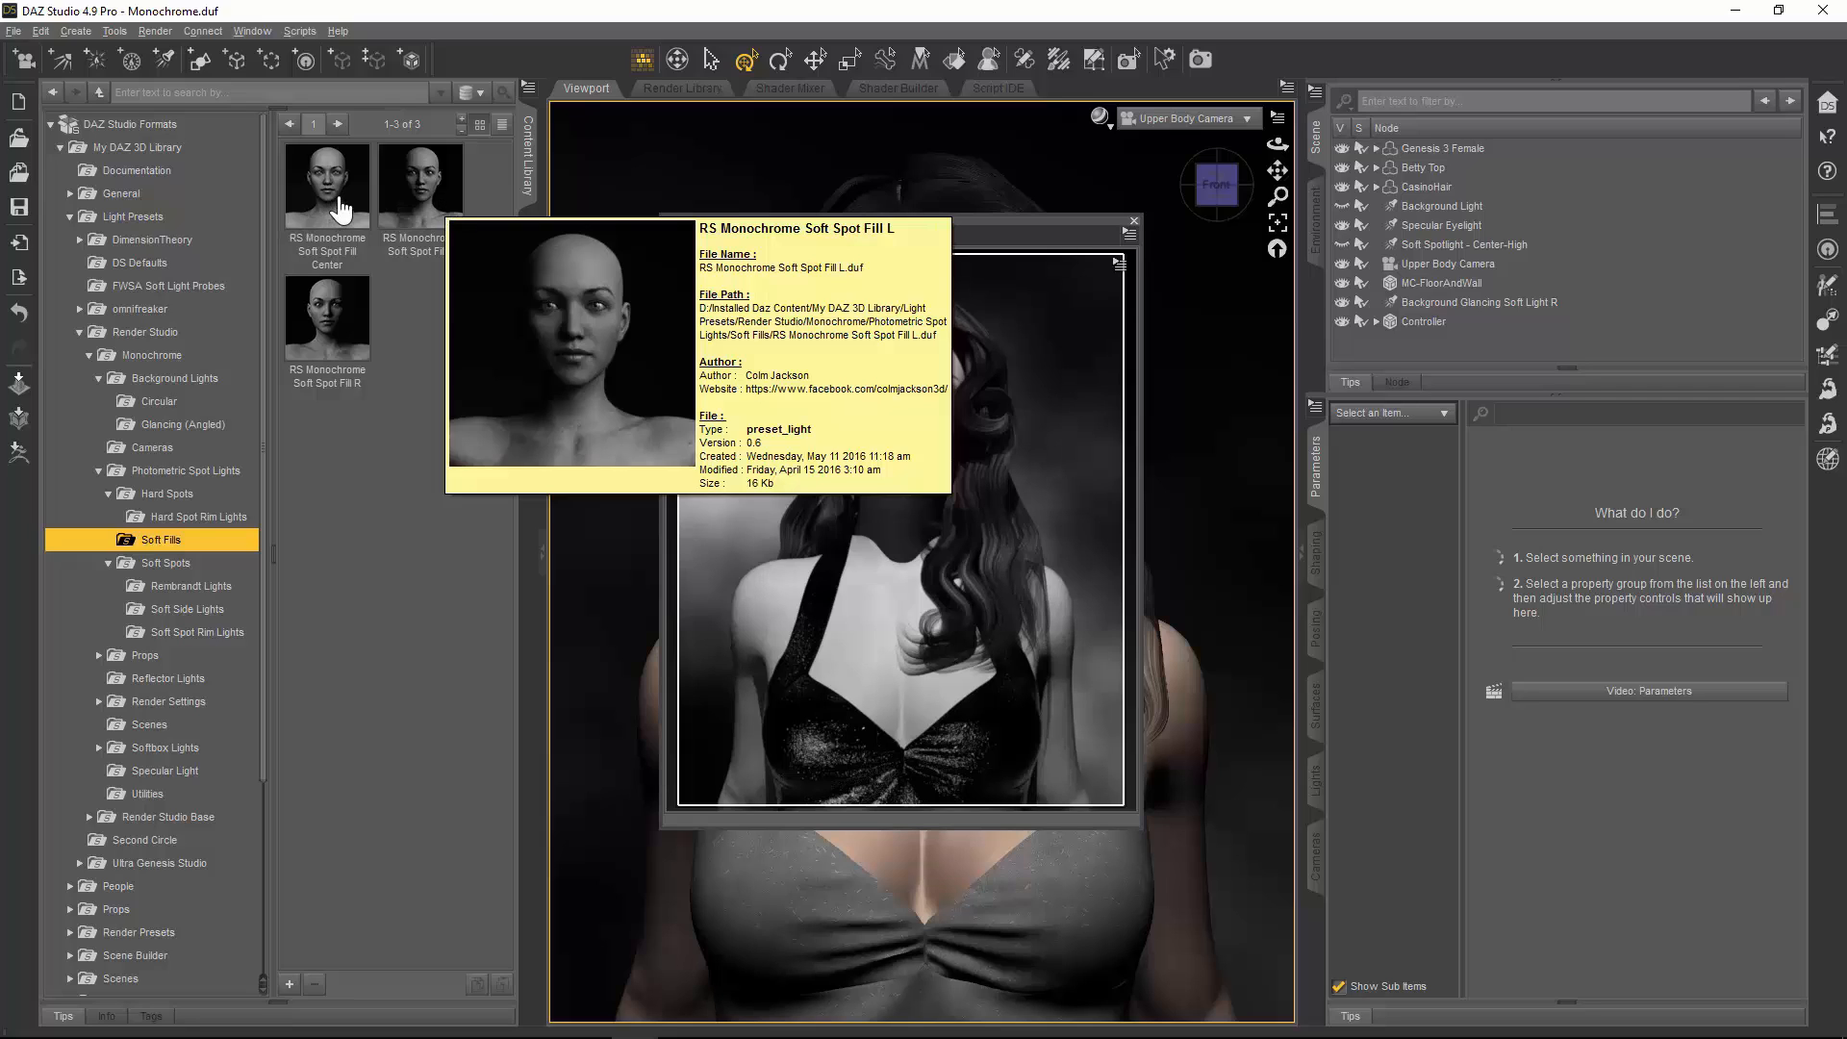
pyautogui.moveTo(349, 208)
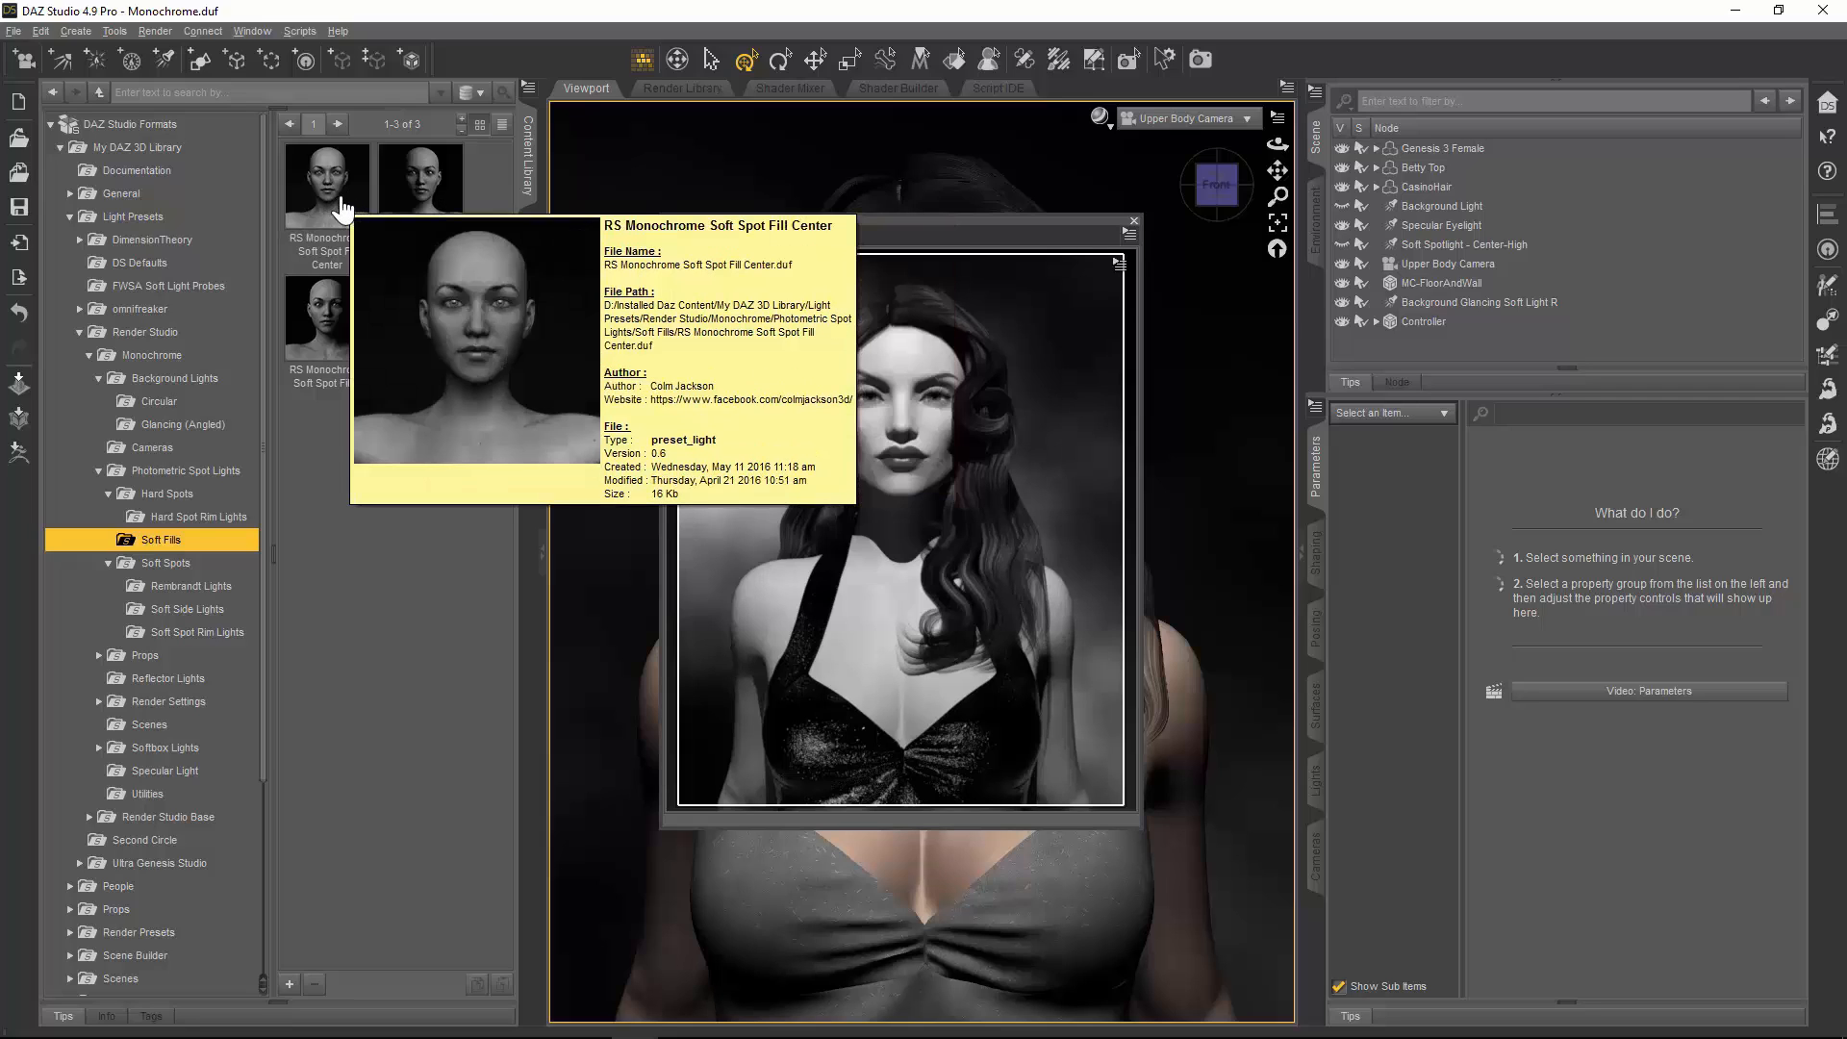
pyautogui.doubleClick(336, 204)
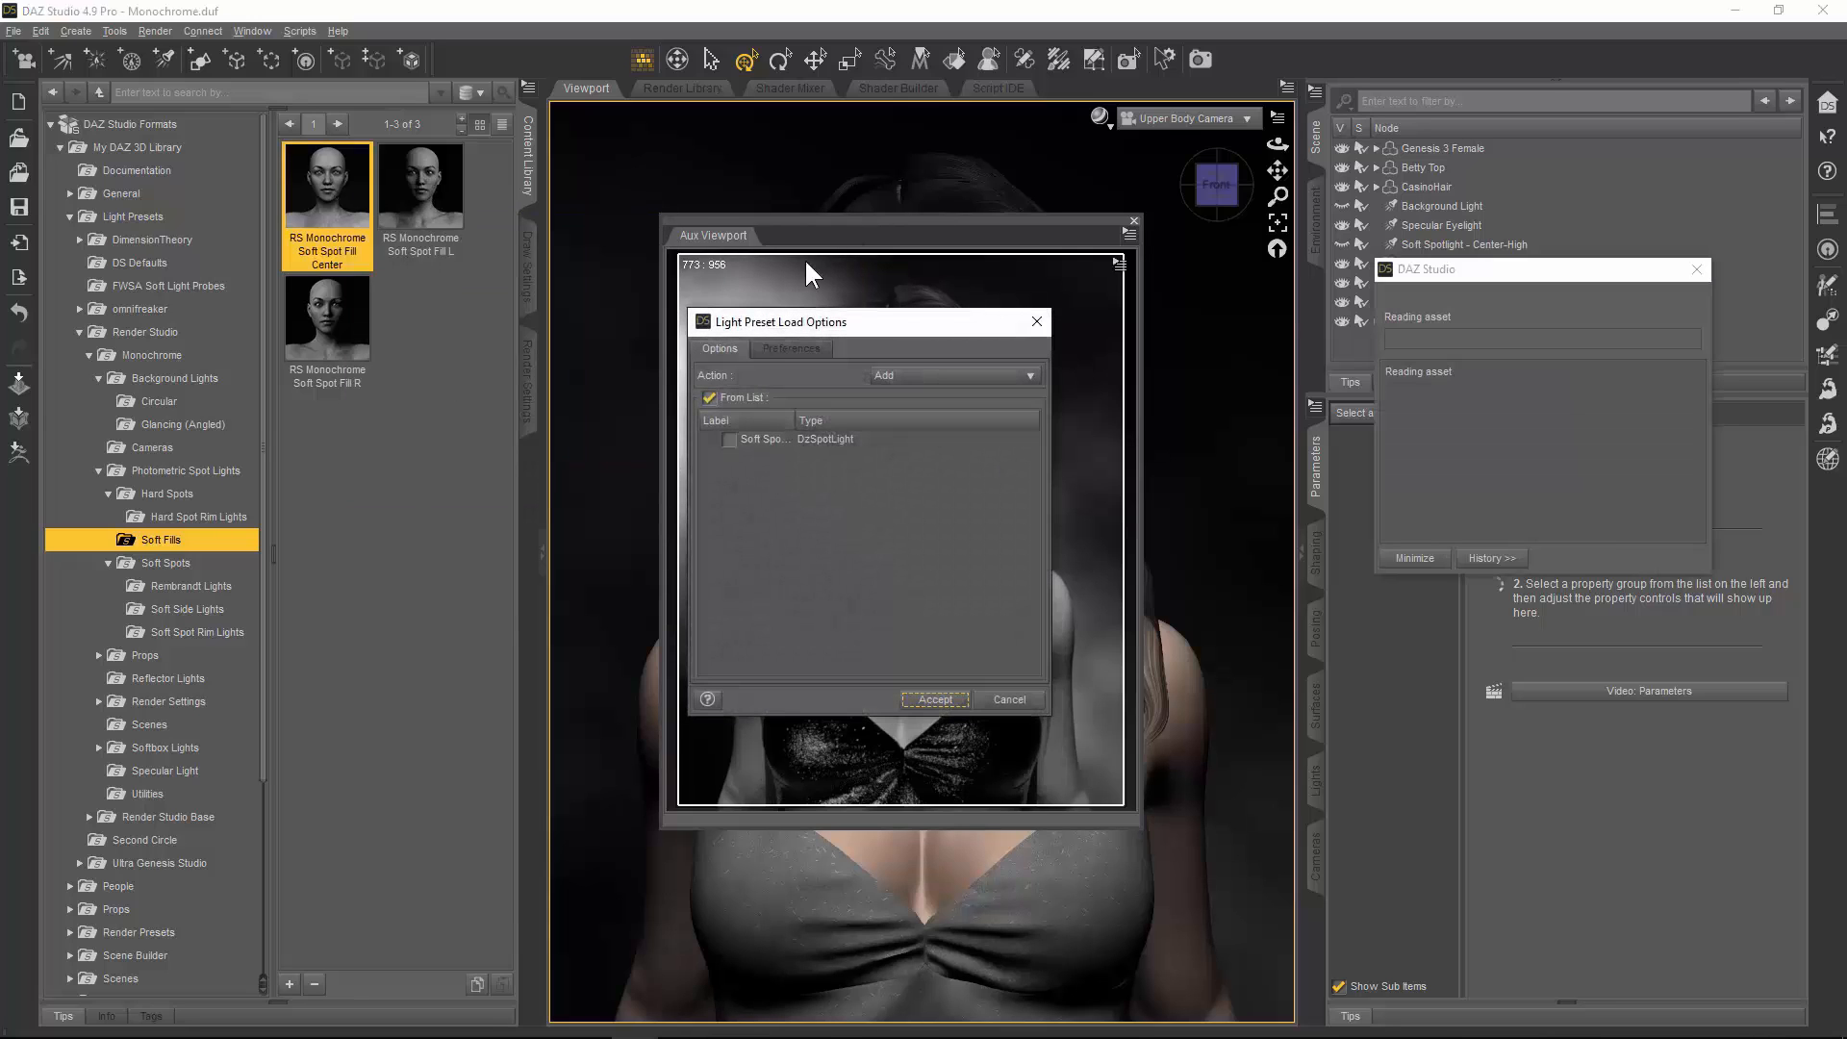
pyautogui.click(730, 441)
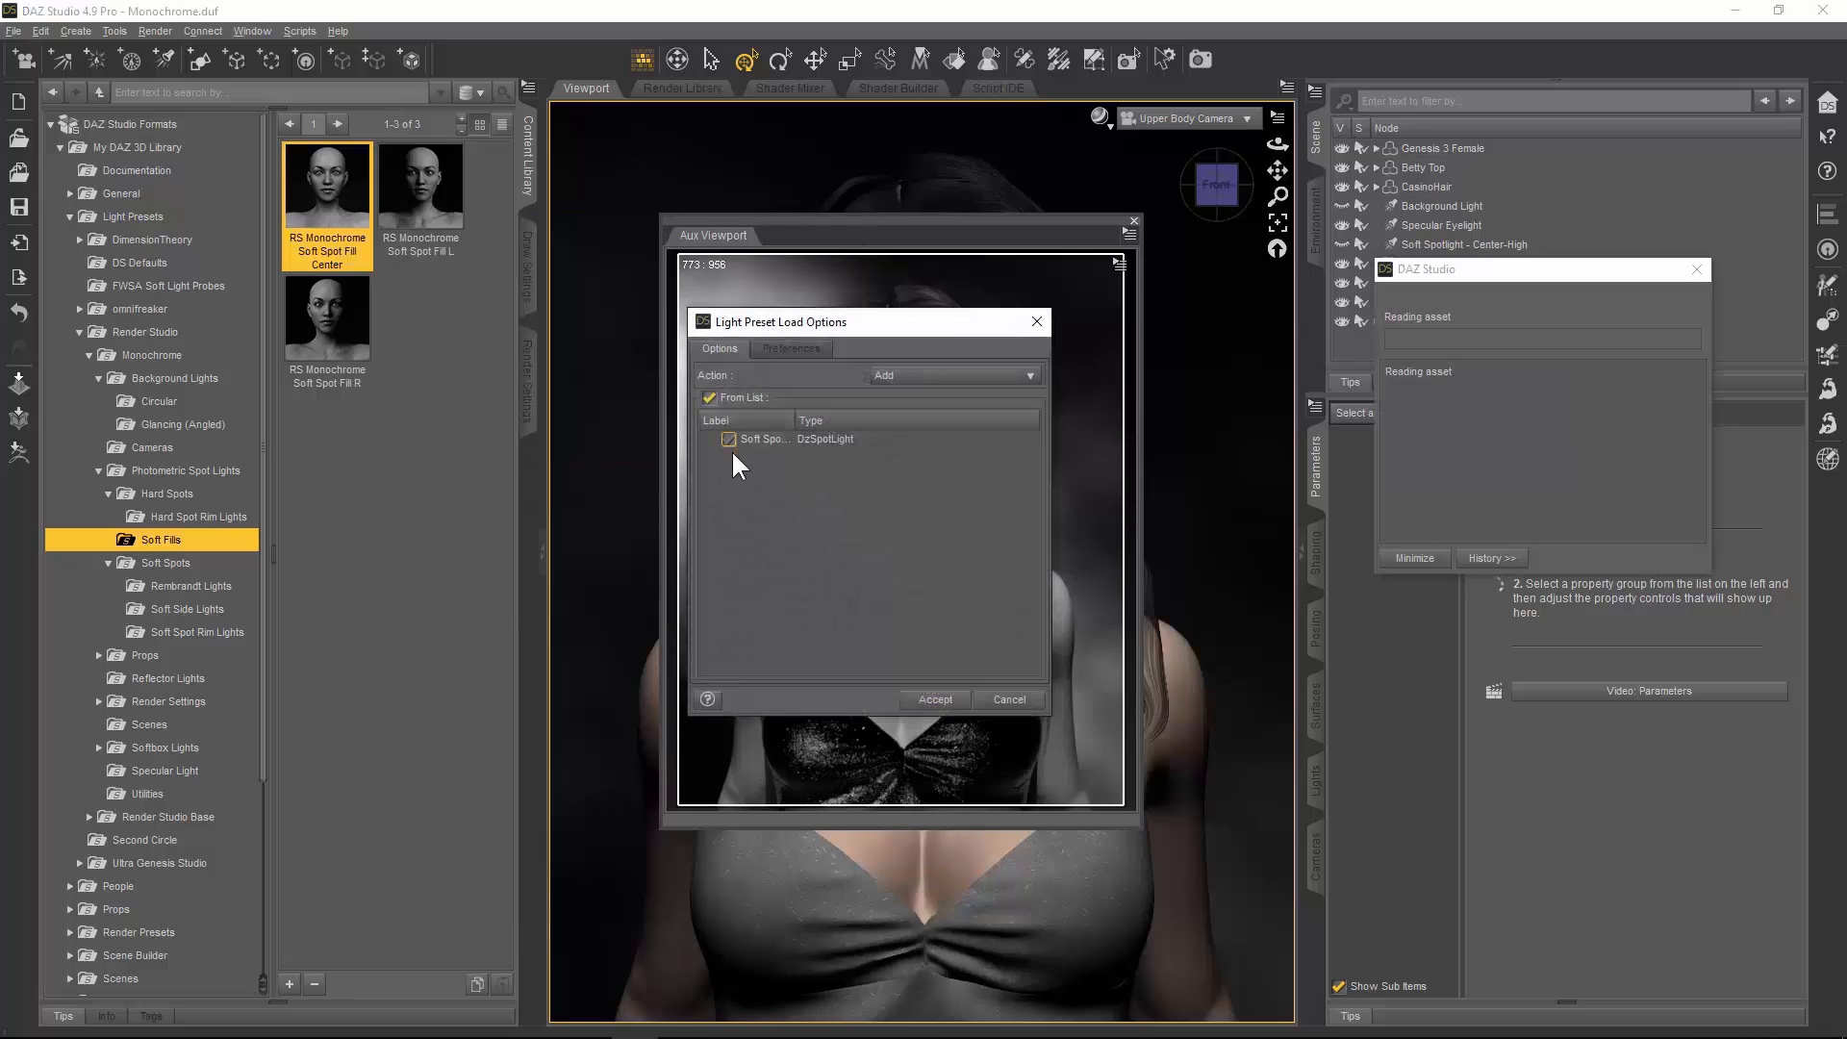
pyautogui.click(939, 701)
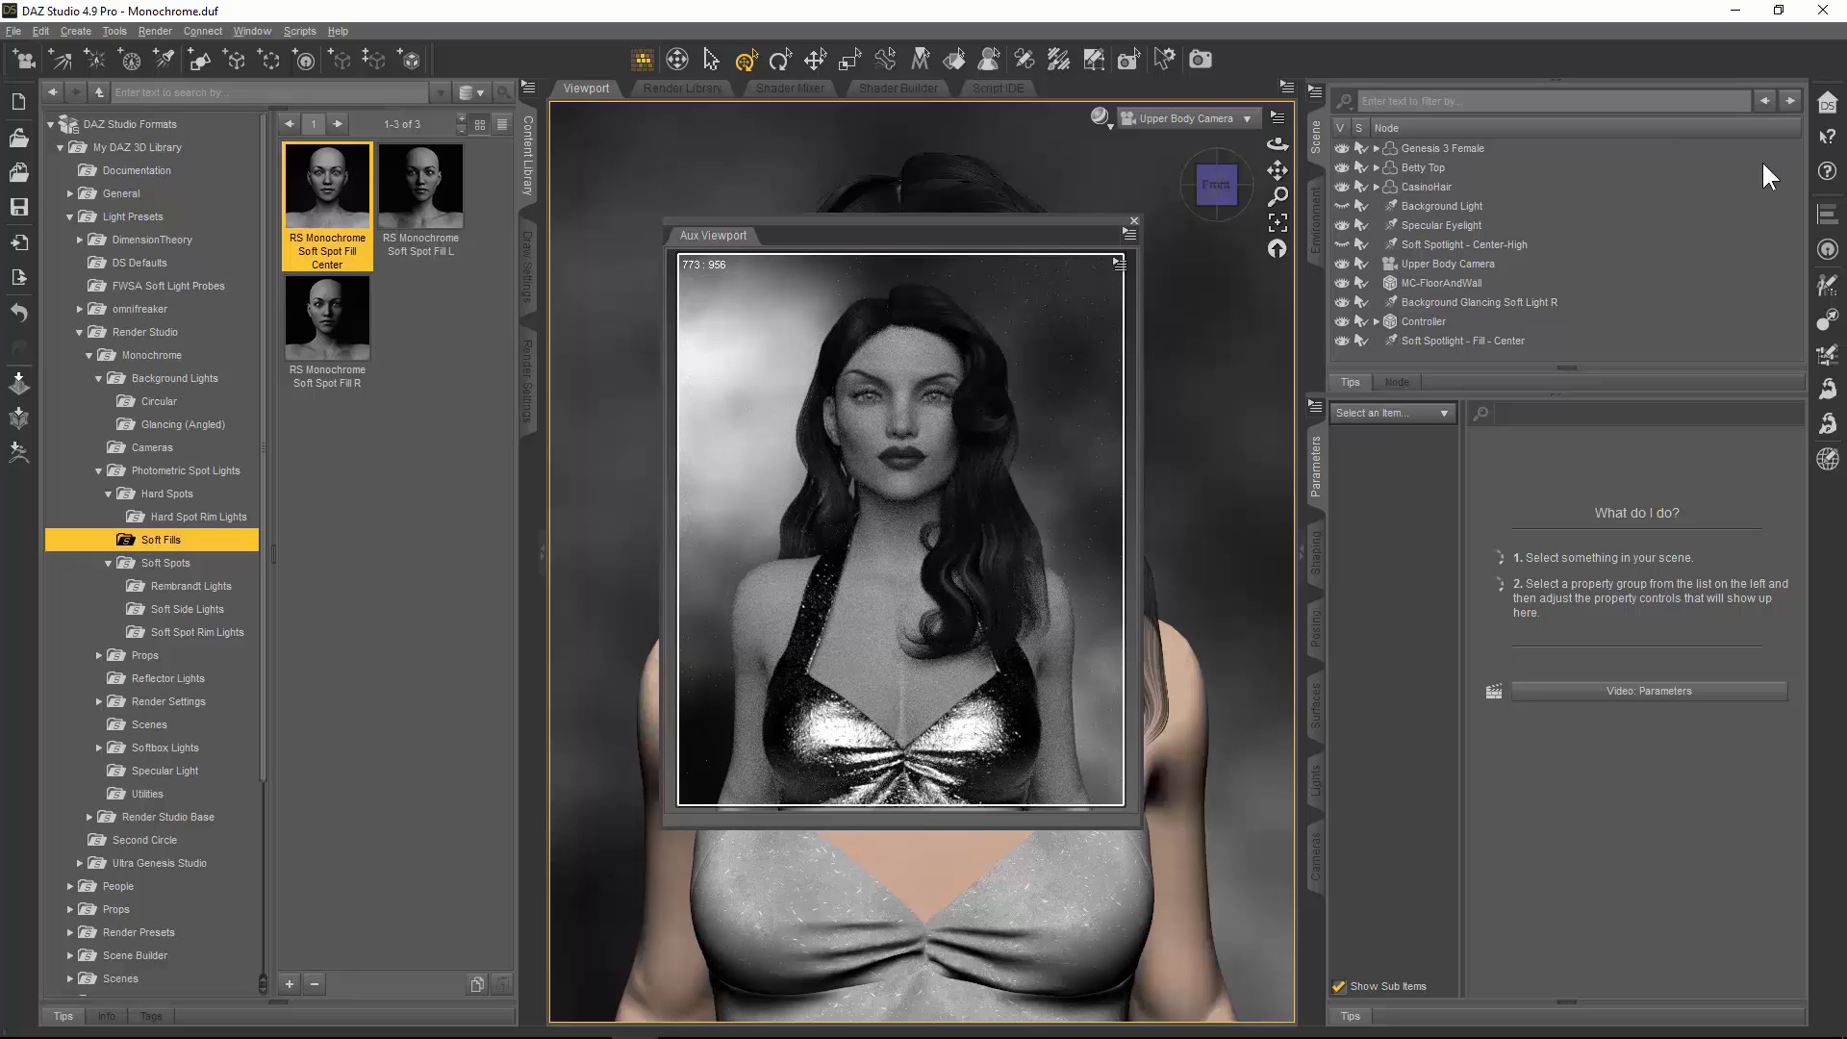
# Step: Delete the Soft Spotlight - Fill - Center light together with the Controller from the scene
pyautogui.click(1457, 342)
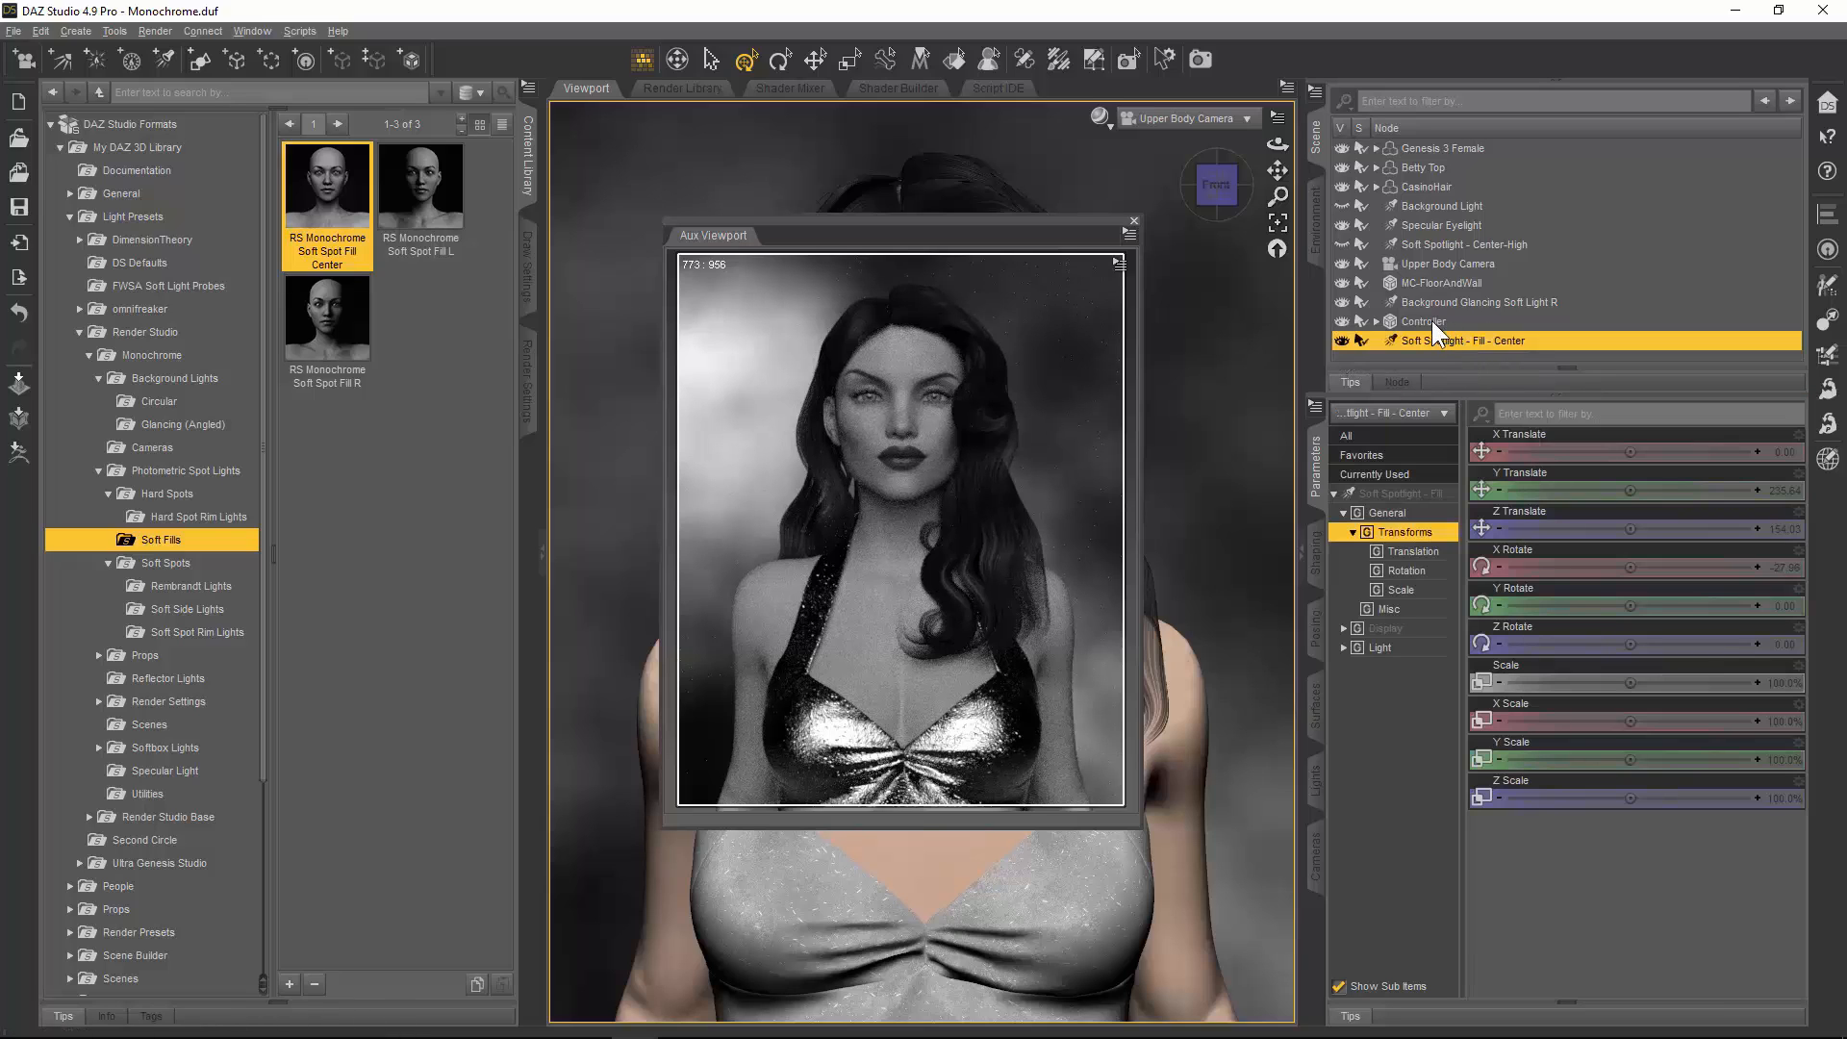
pyautogui.keyDown('ctrl'); pyautogui.click(1432, 320); pyautogui.keyUp('ctrl')
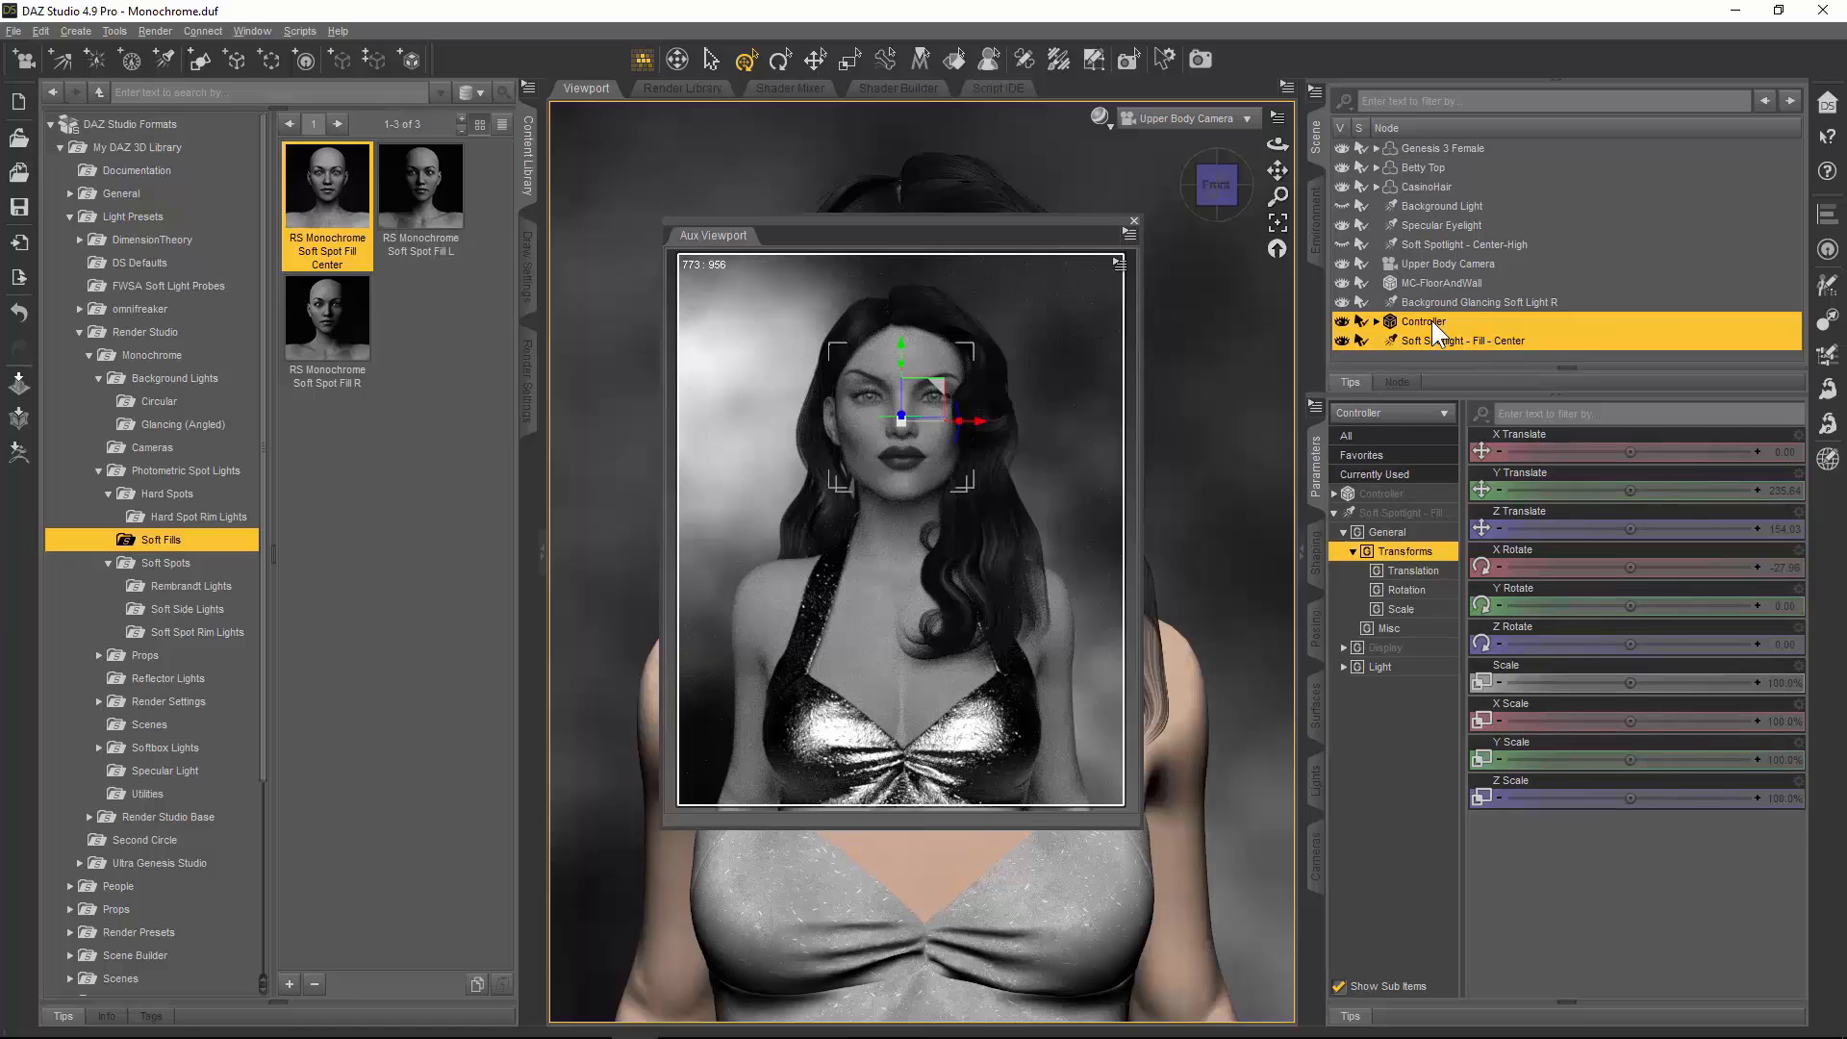
pyautogui.rightClick(1431, 320)
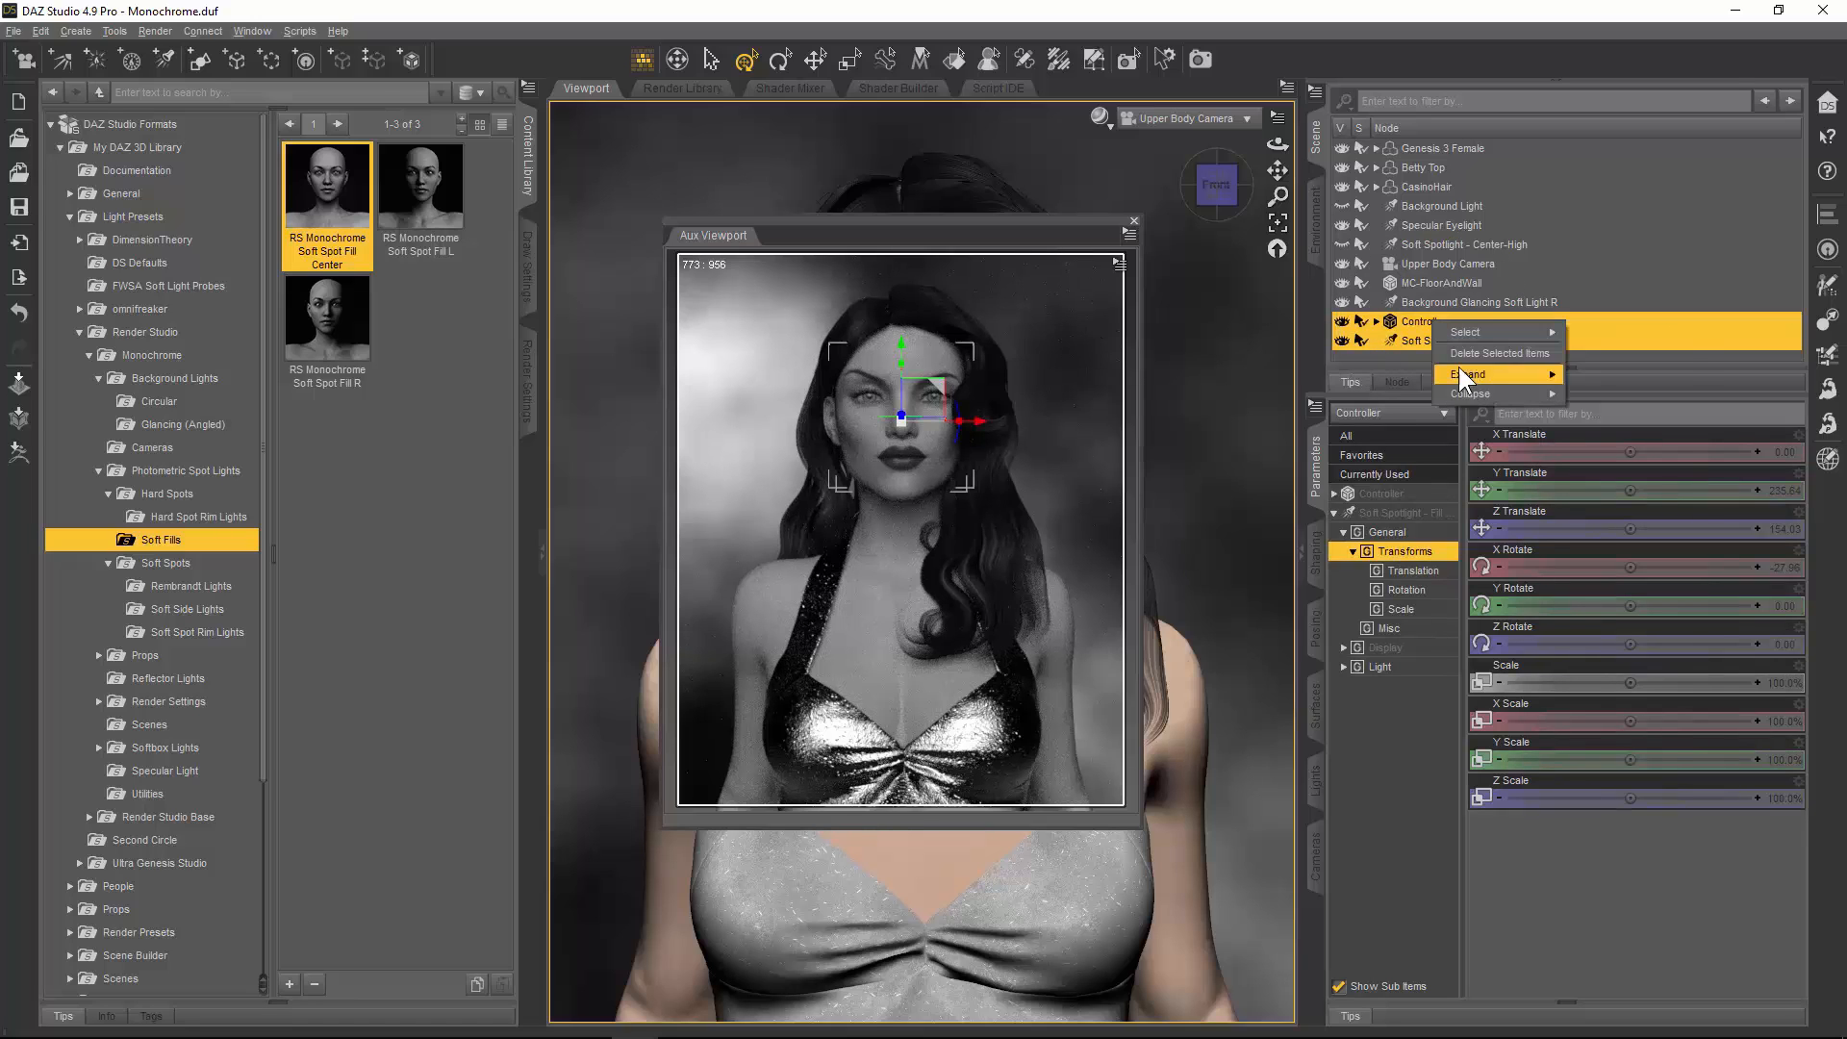
pyautogui.click(1462, 353)
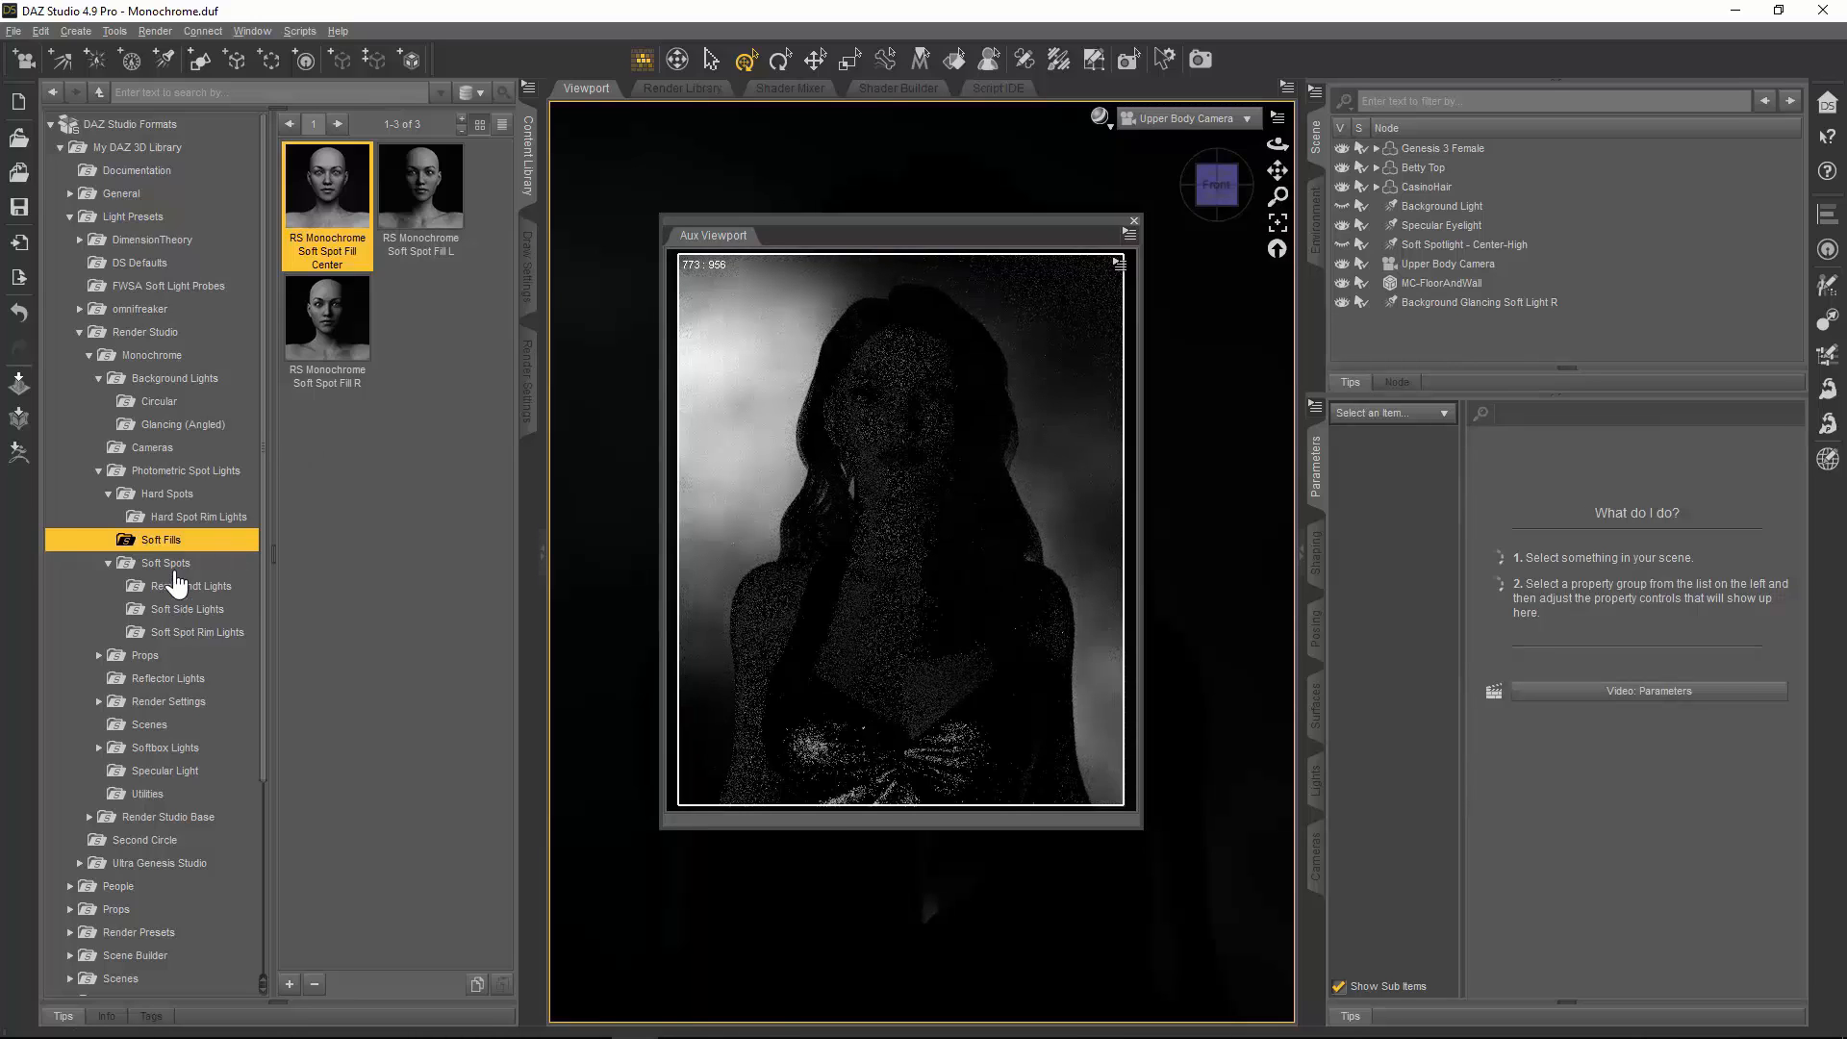
# Step: Add the RS Monochrome B Soft Spot Key R light preset from the Soft Spots folder
pyautogui.click(176, 567)
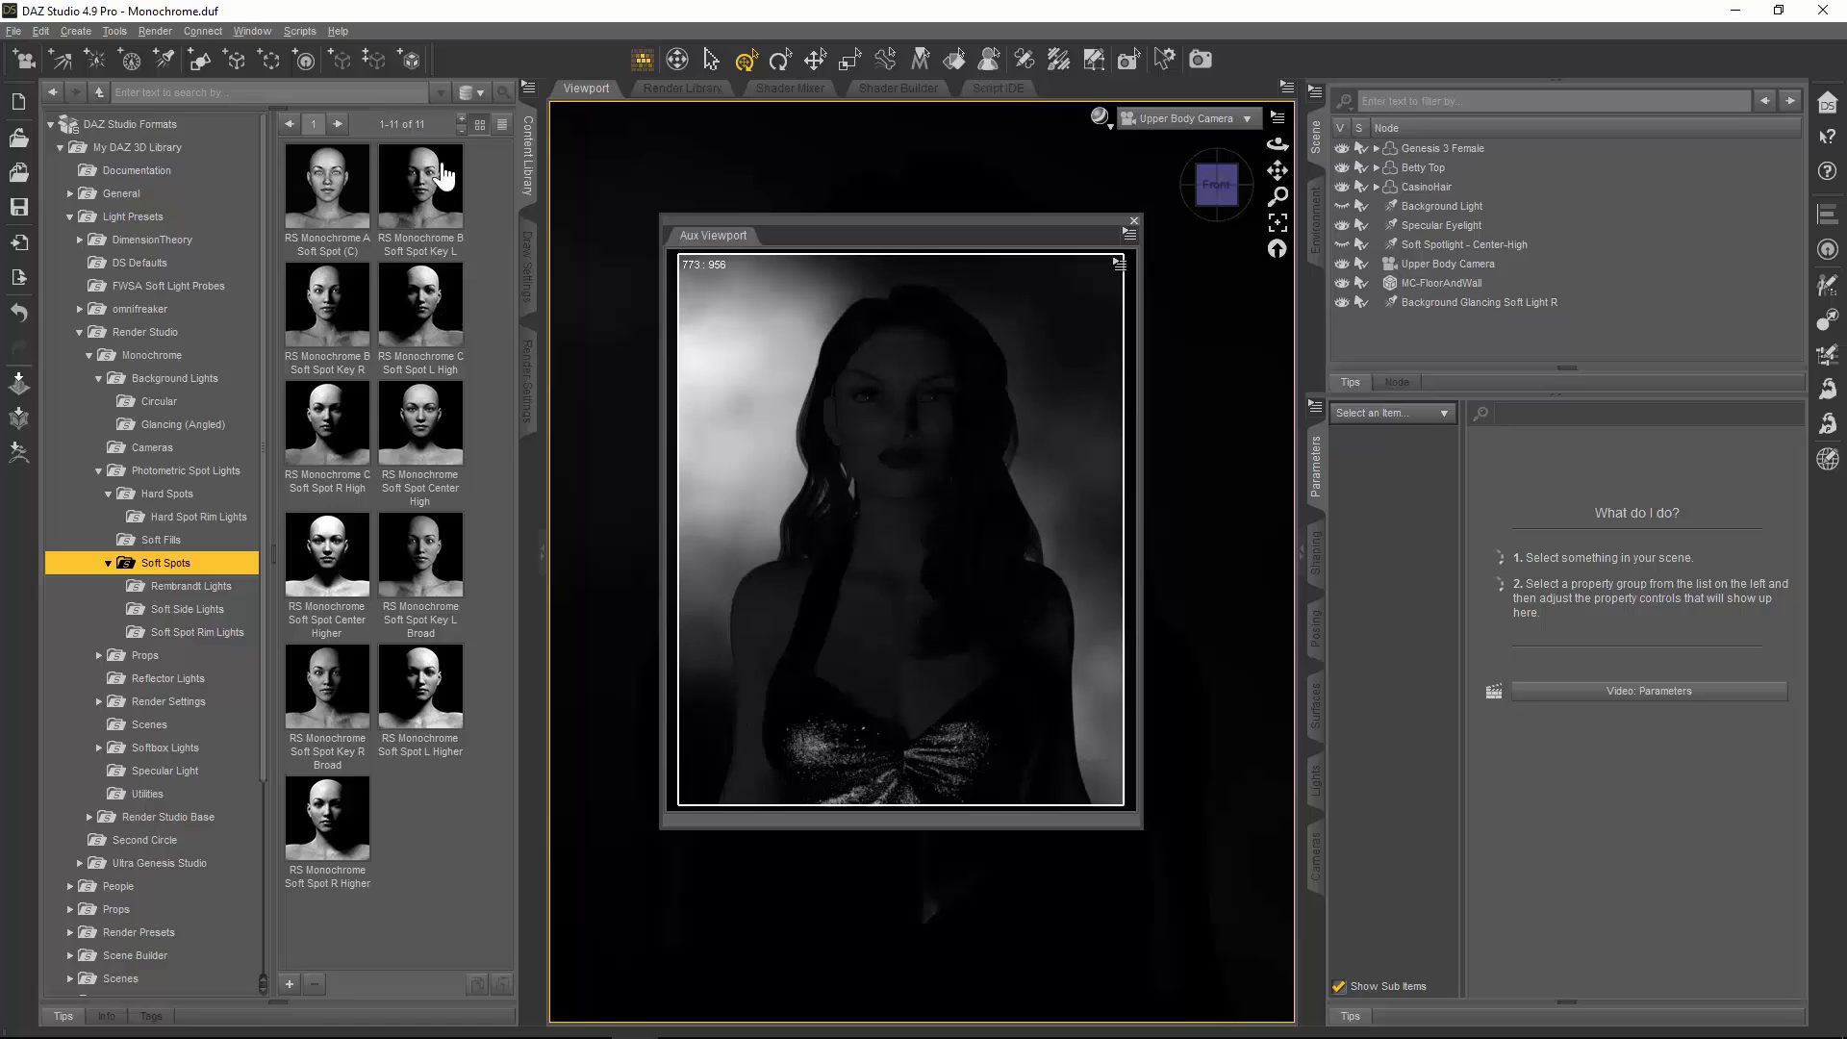
pyautogui.moveTo(336, 315)
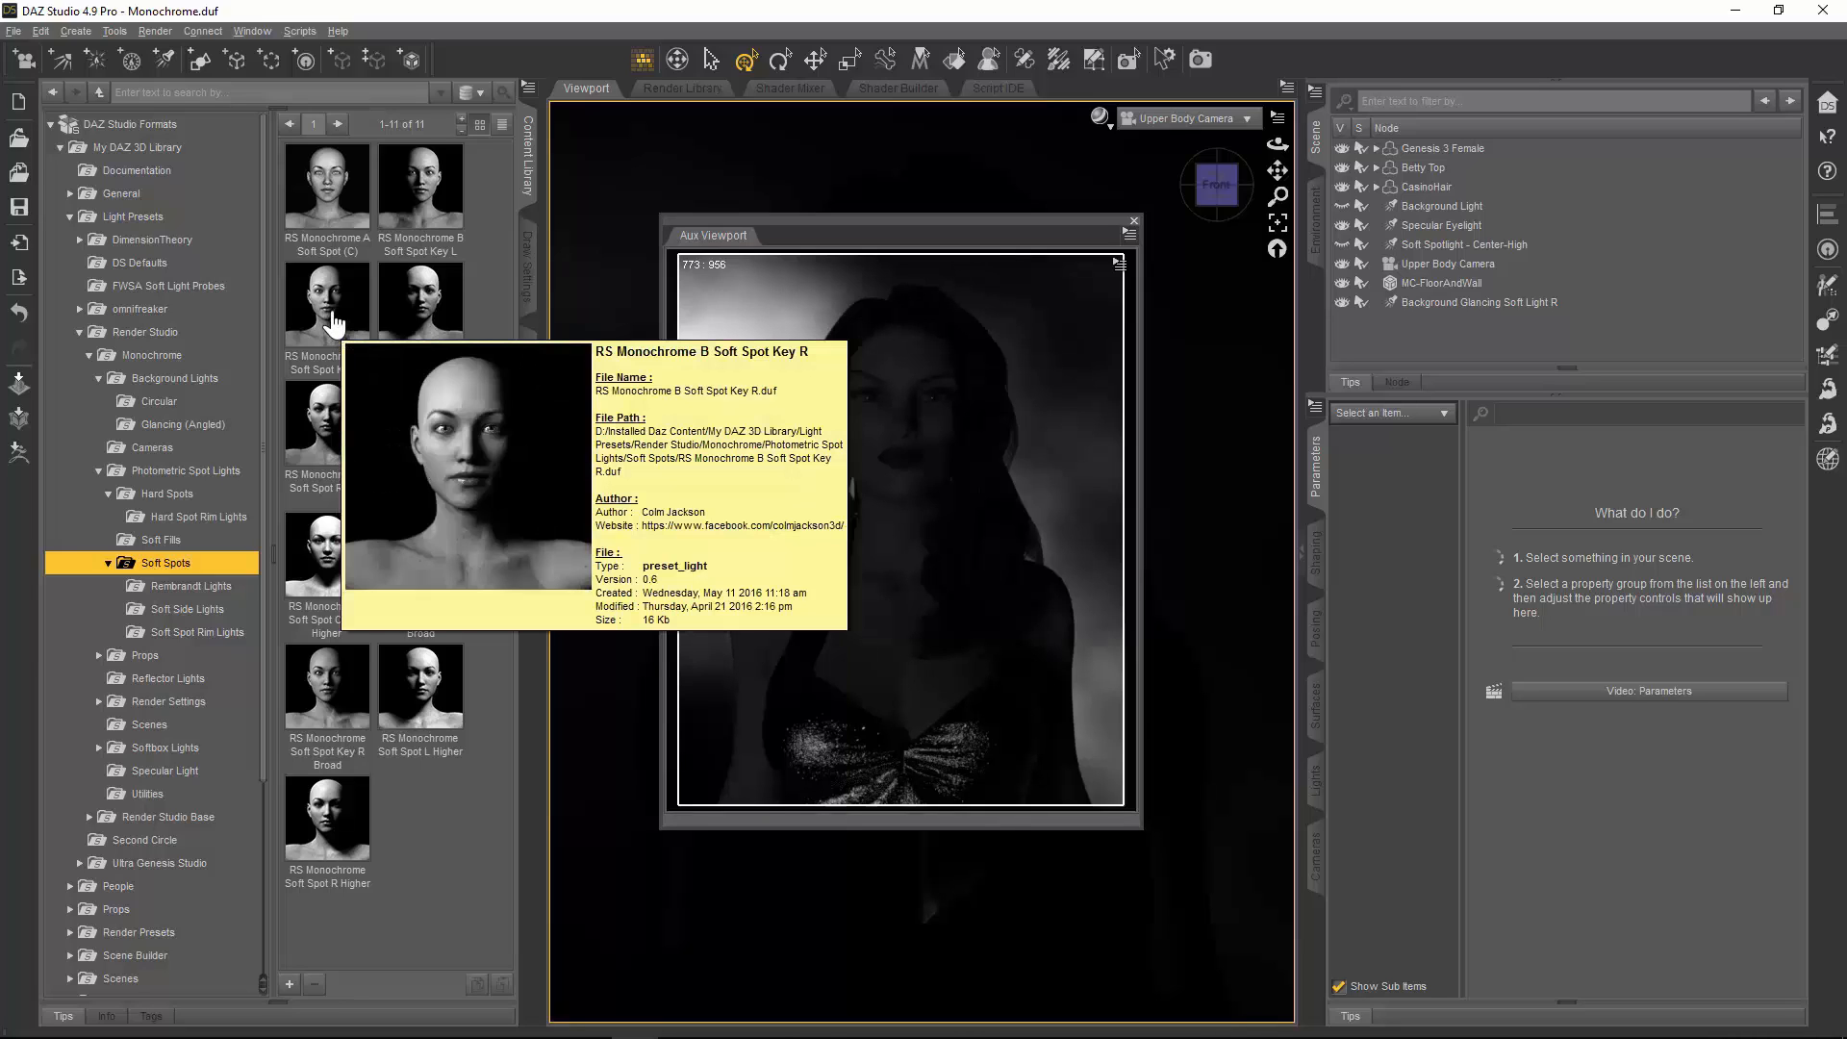
pyautogui.doubleClick(334, 325)
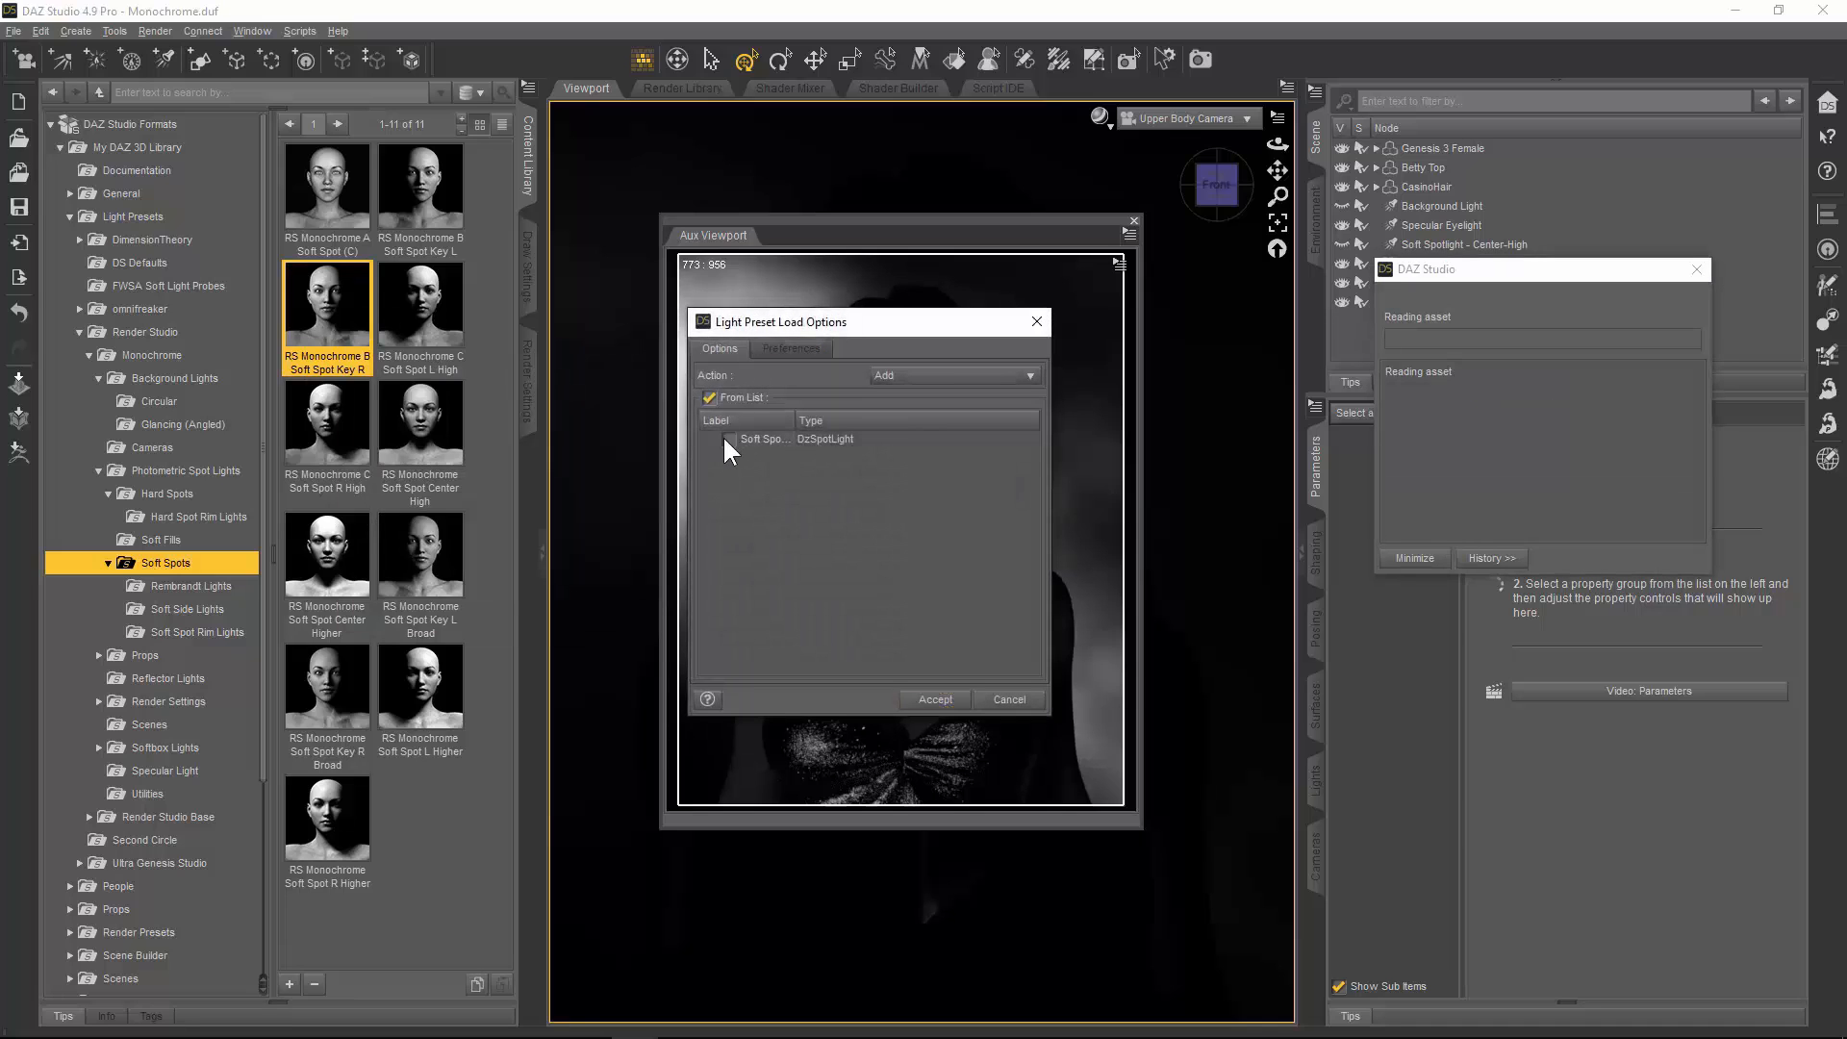
pyautogui.click(938, 702)
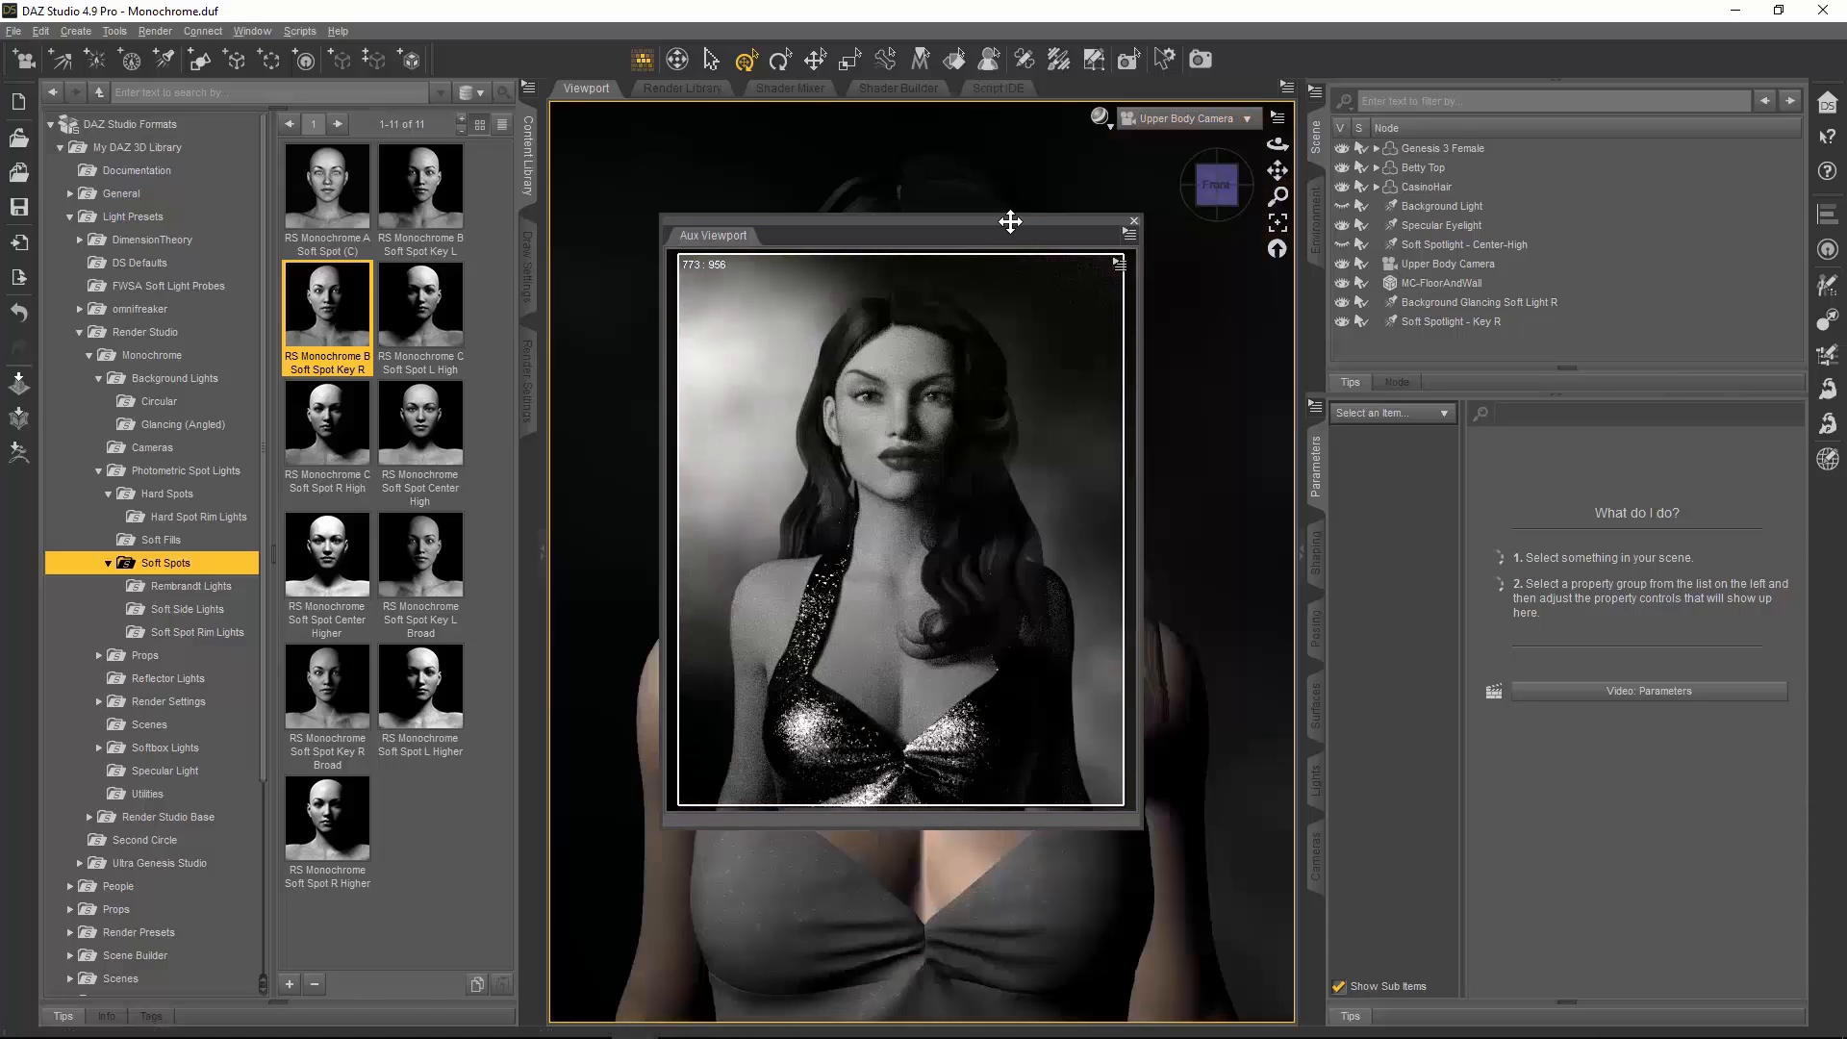
# Step: Move the Aux Viewport clear of the main viewport and switch the main viewport to Perspective View
pyautogui.moveTo(1009, 222); pyautogui.dragTo(1649, 425)
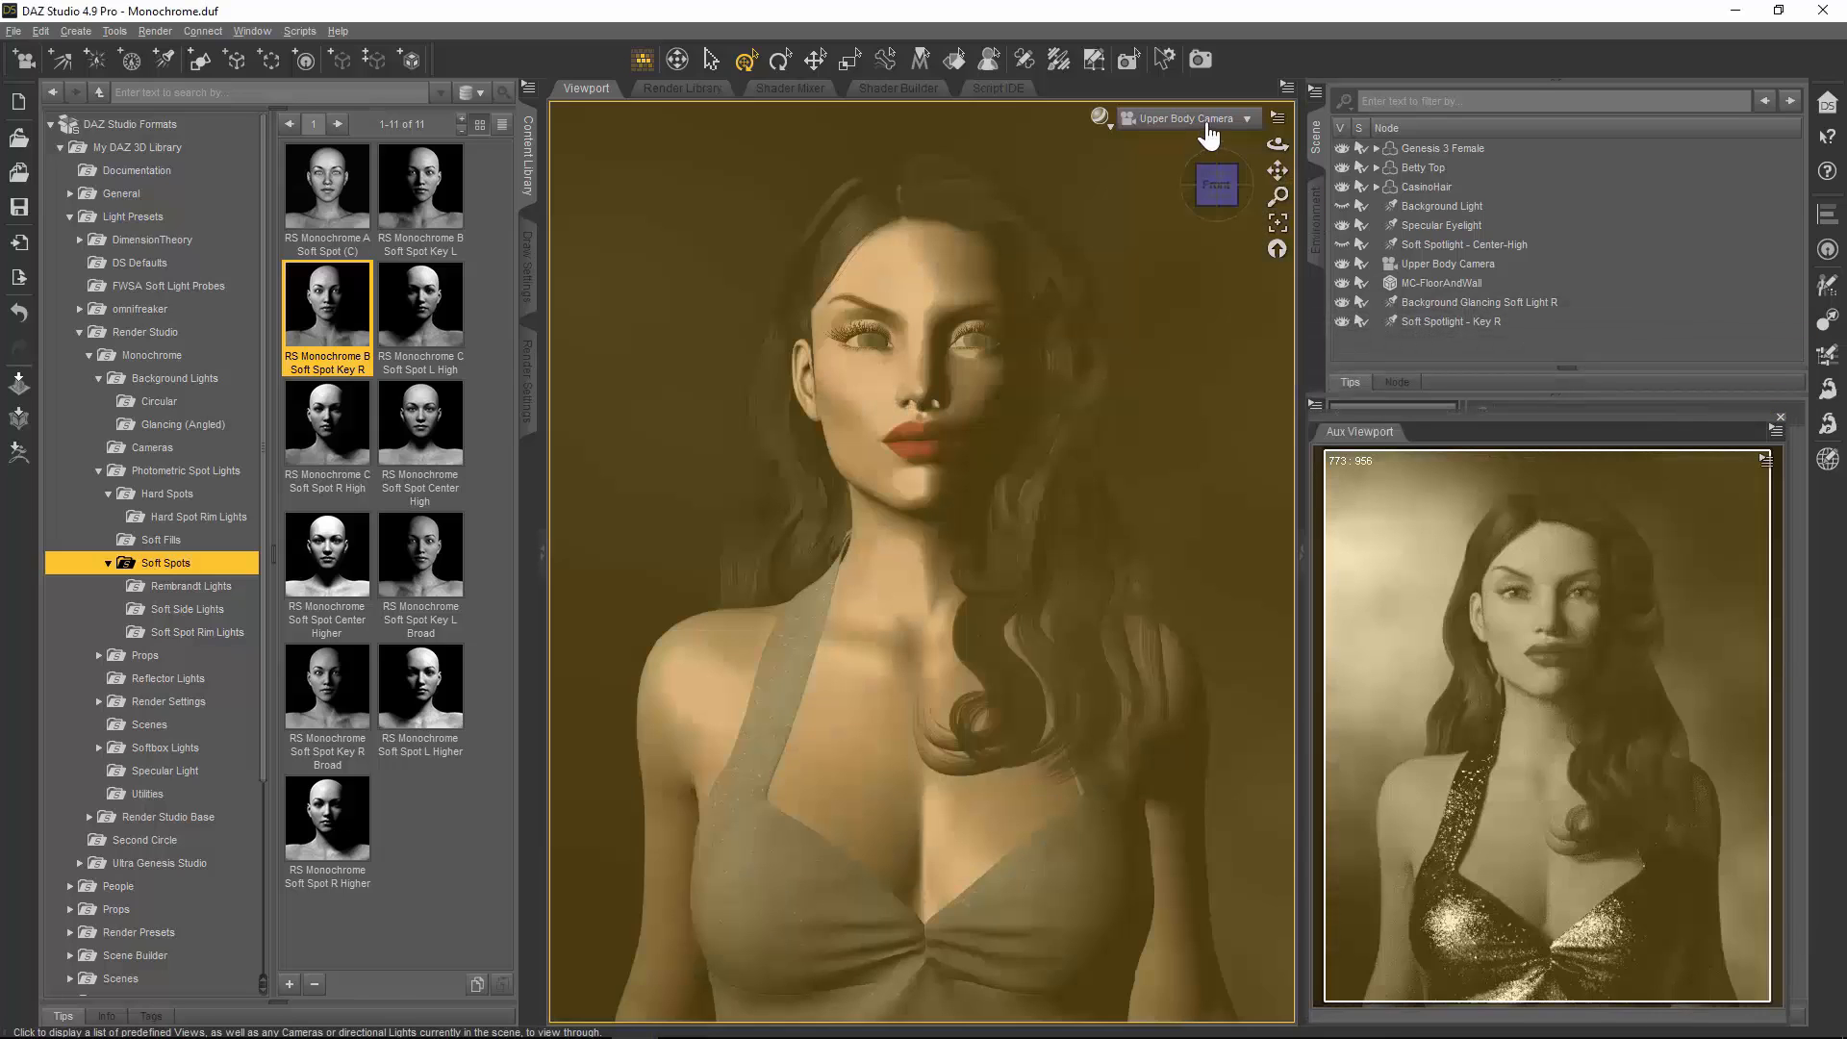
pyautogui.click(1210, 120)
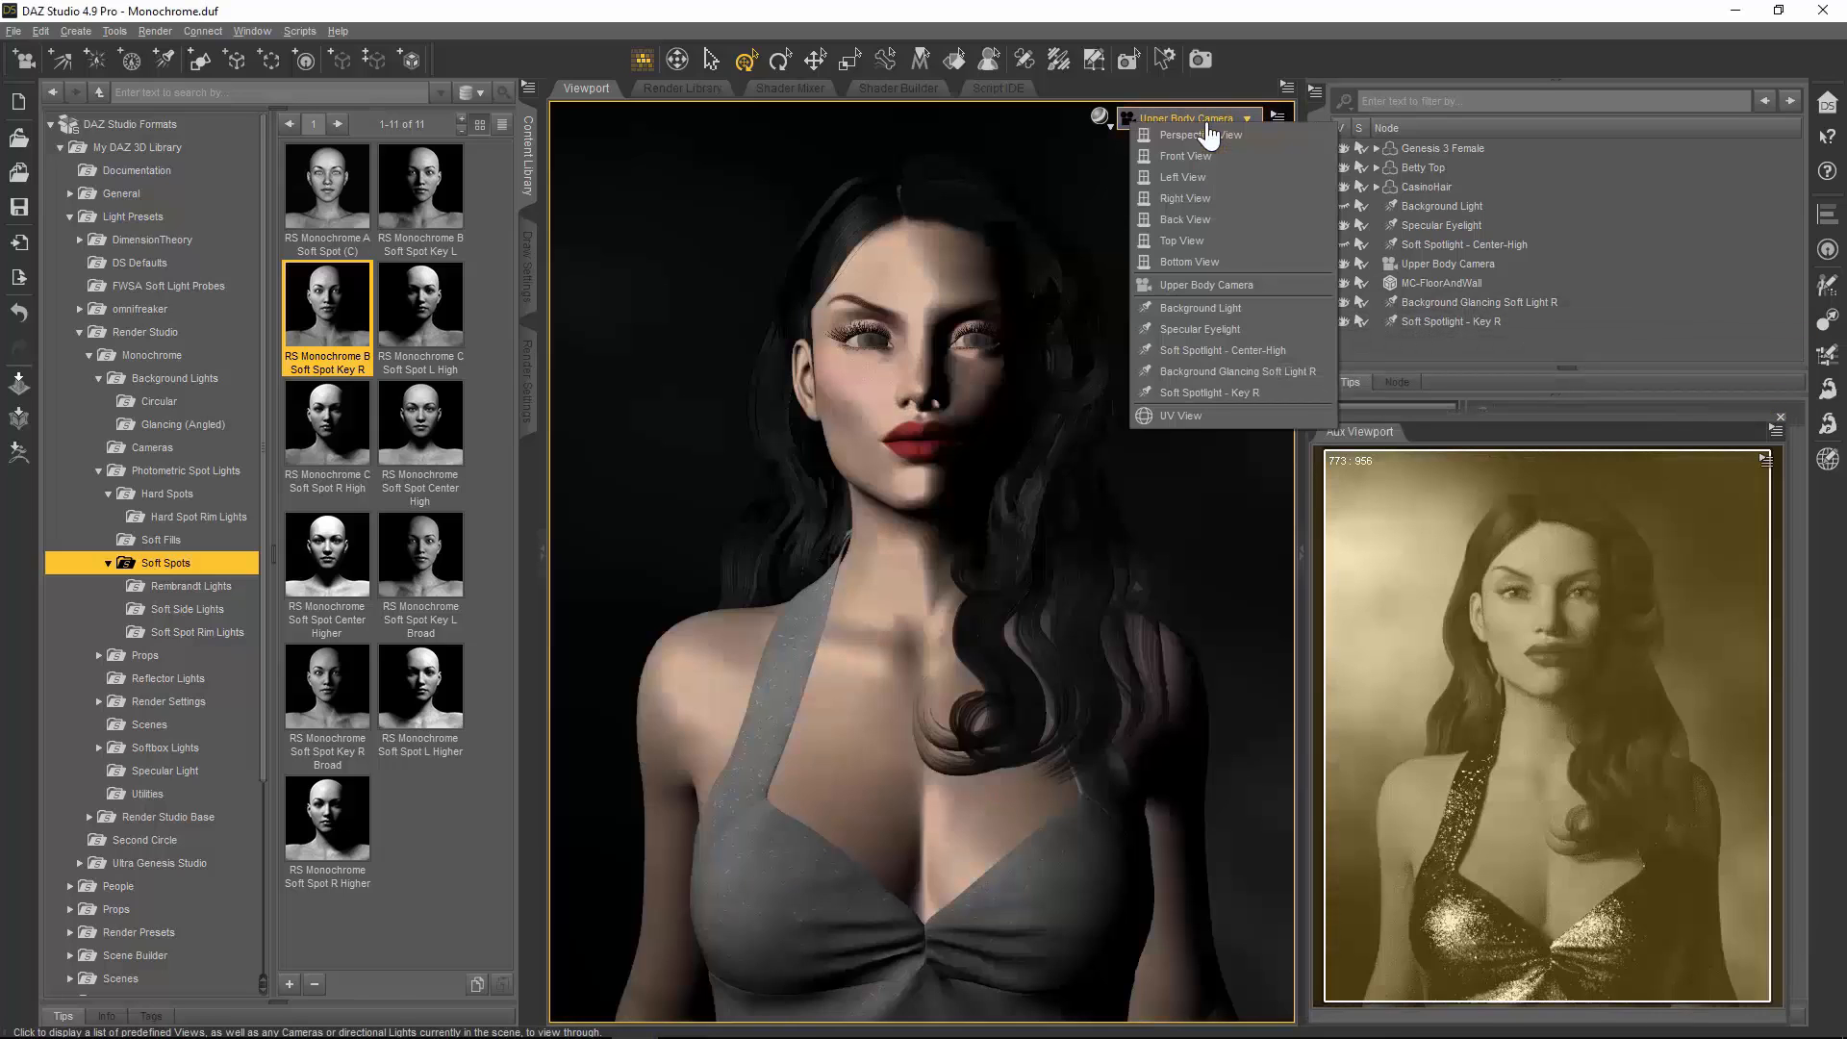
pyautogui.click(1203, 134)
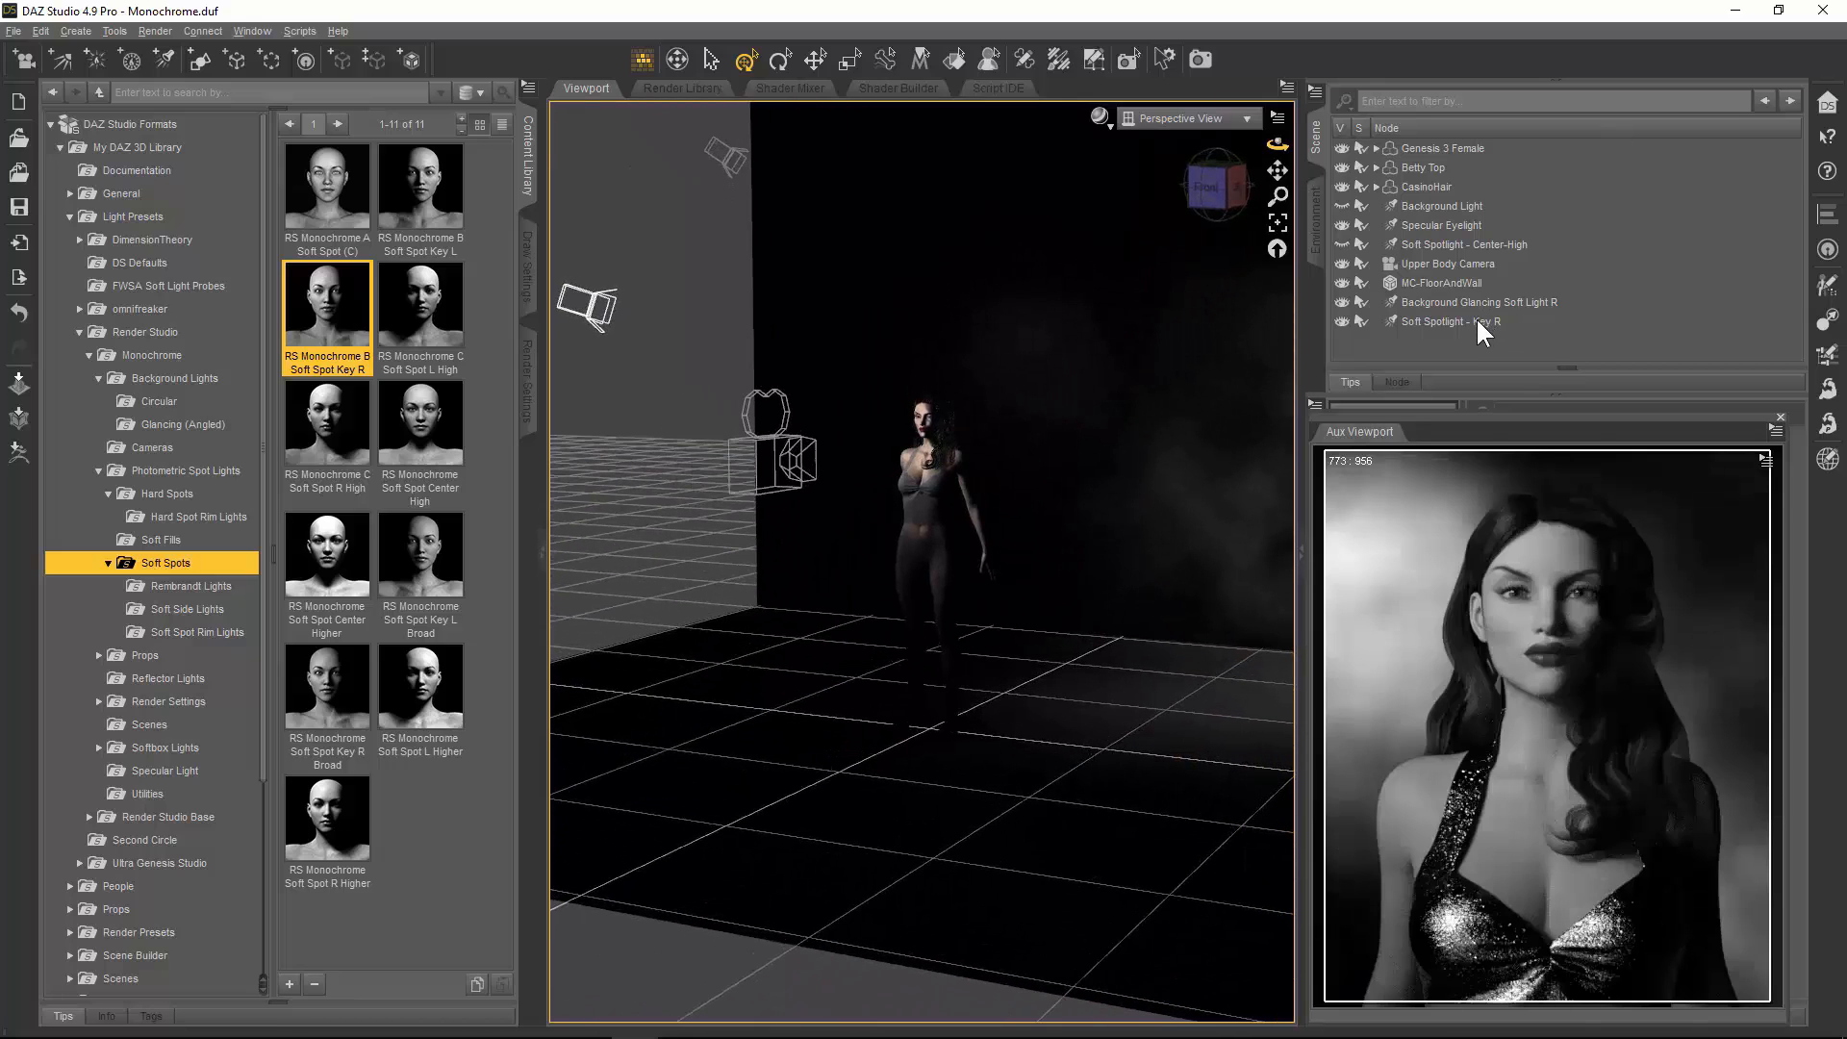
# Step: Delete the Soft Spotlight - Key R light from the scene
pyautogui.click(1479, 319)
pyautogui.rightClick(1481, 321)
pyautogui.click(1510, 353)
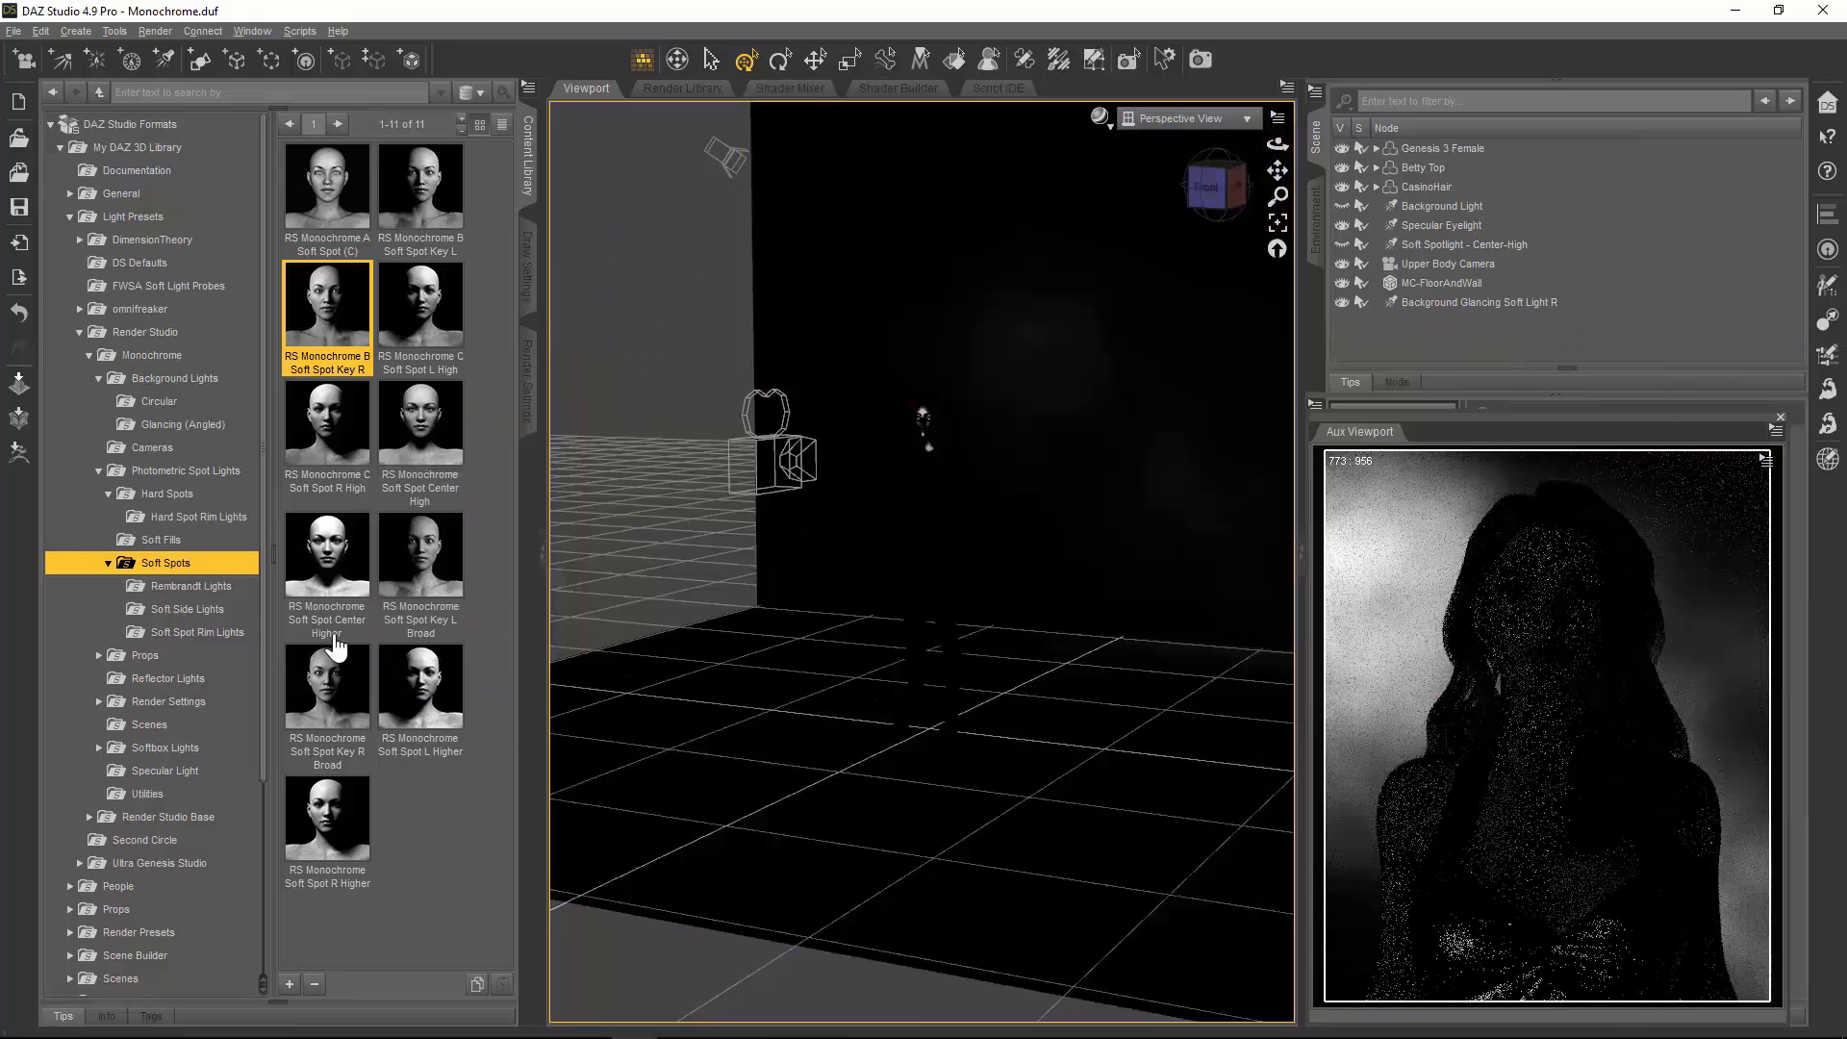
# Step: Add the RS Monochrome Soft Spot R Higher light preset to the scene
pyautogui.moveTo(451, 442)
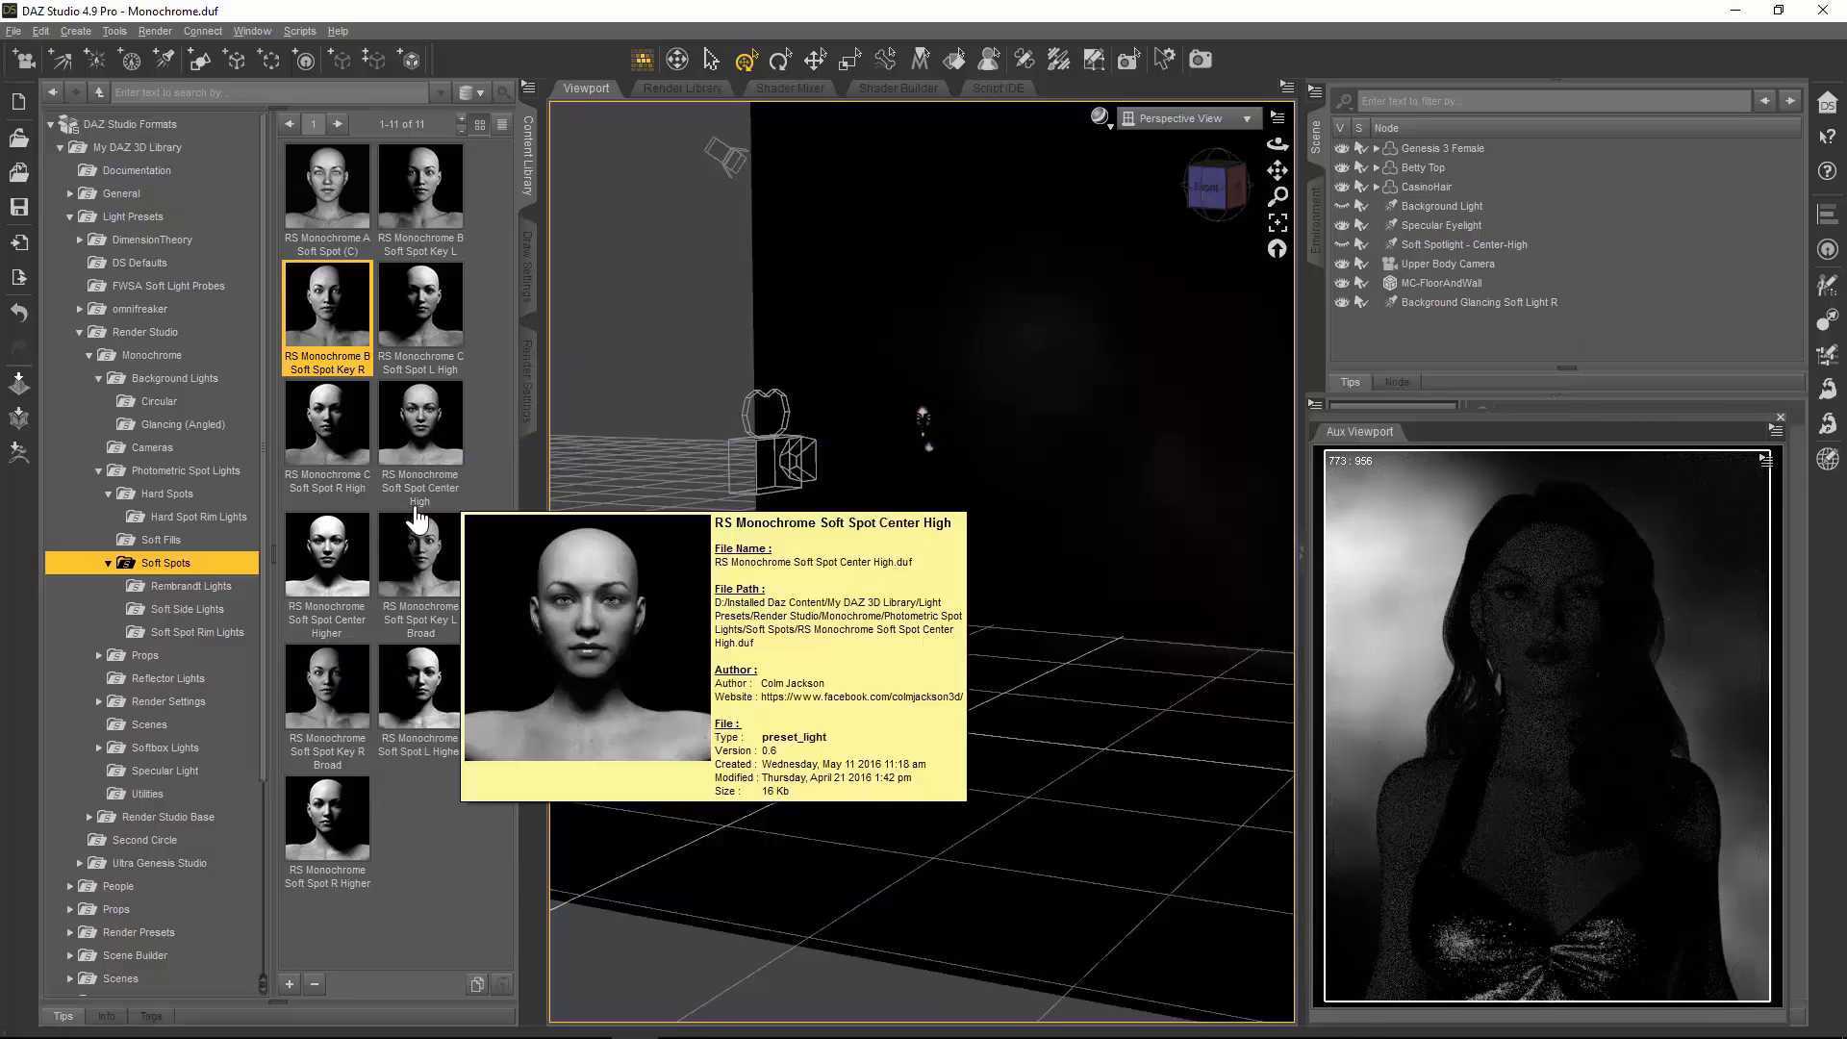
pyautogui.moveTo(334, 639)
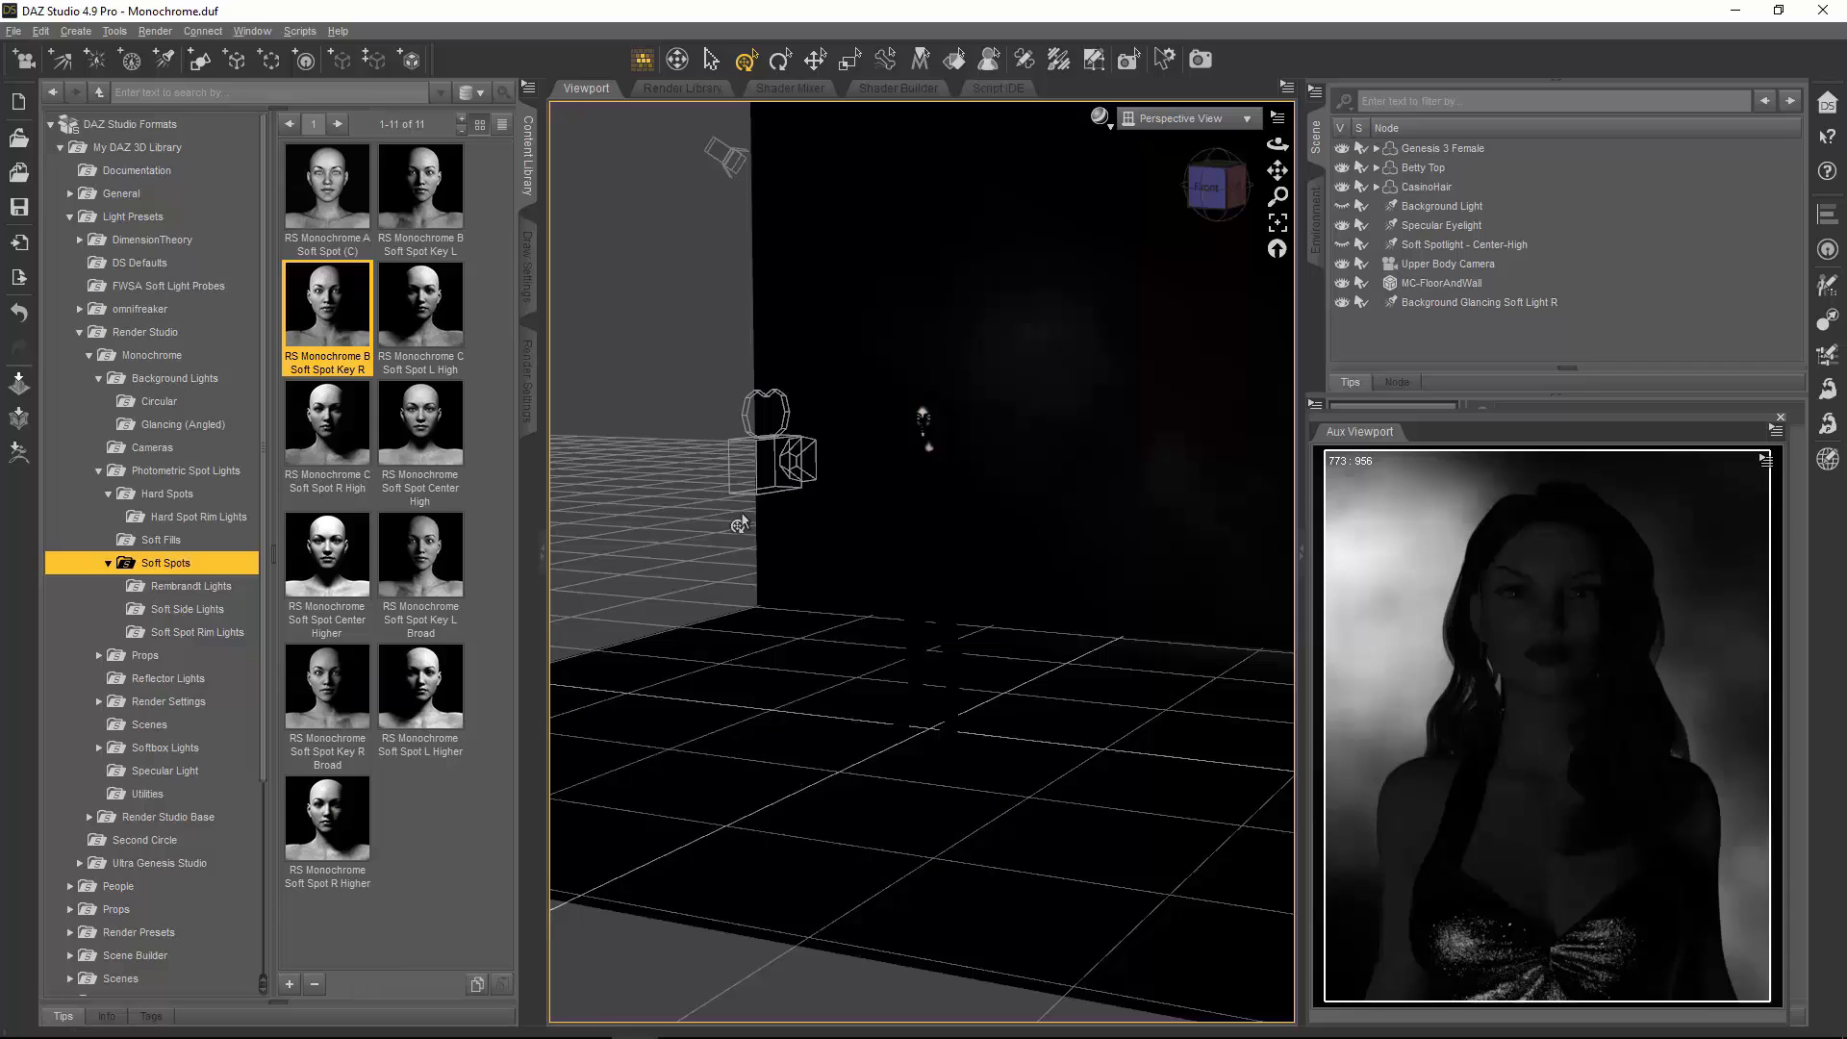
pyautogui.doubleClick(336, 823)
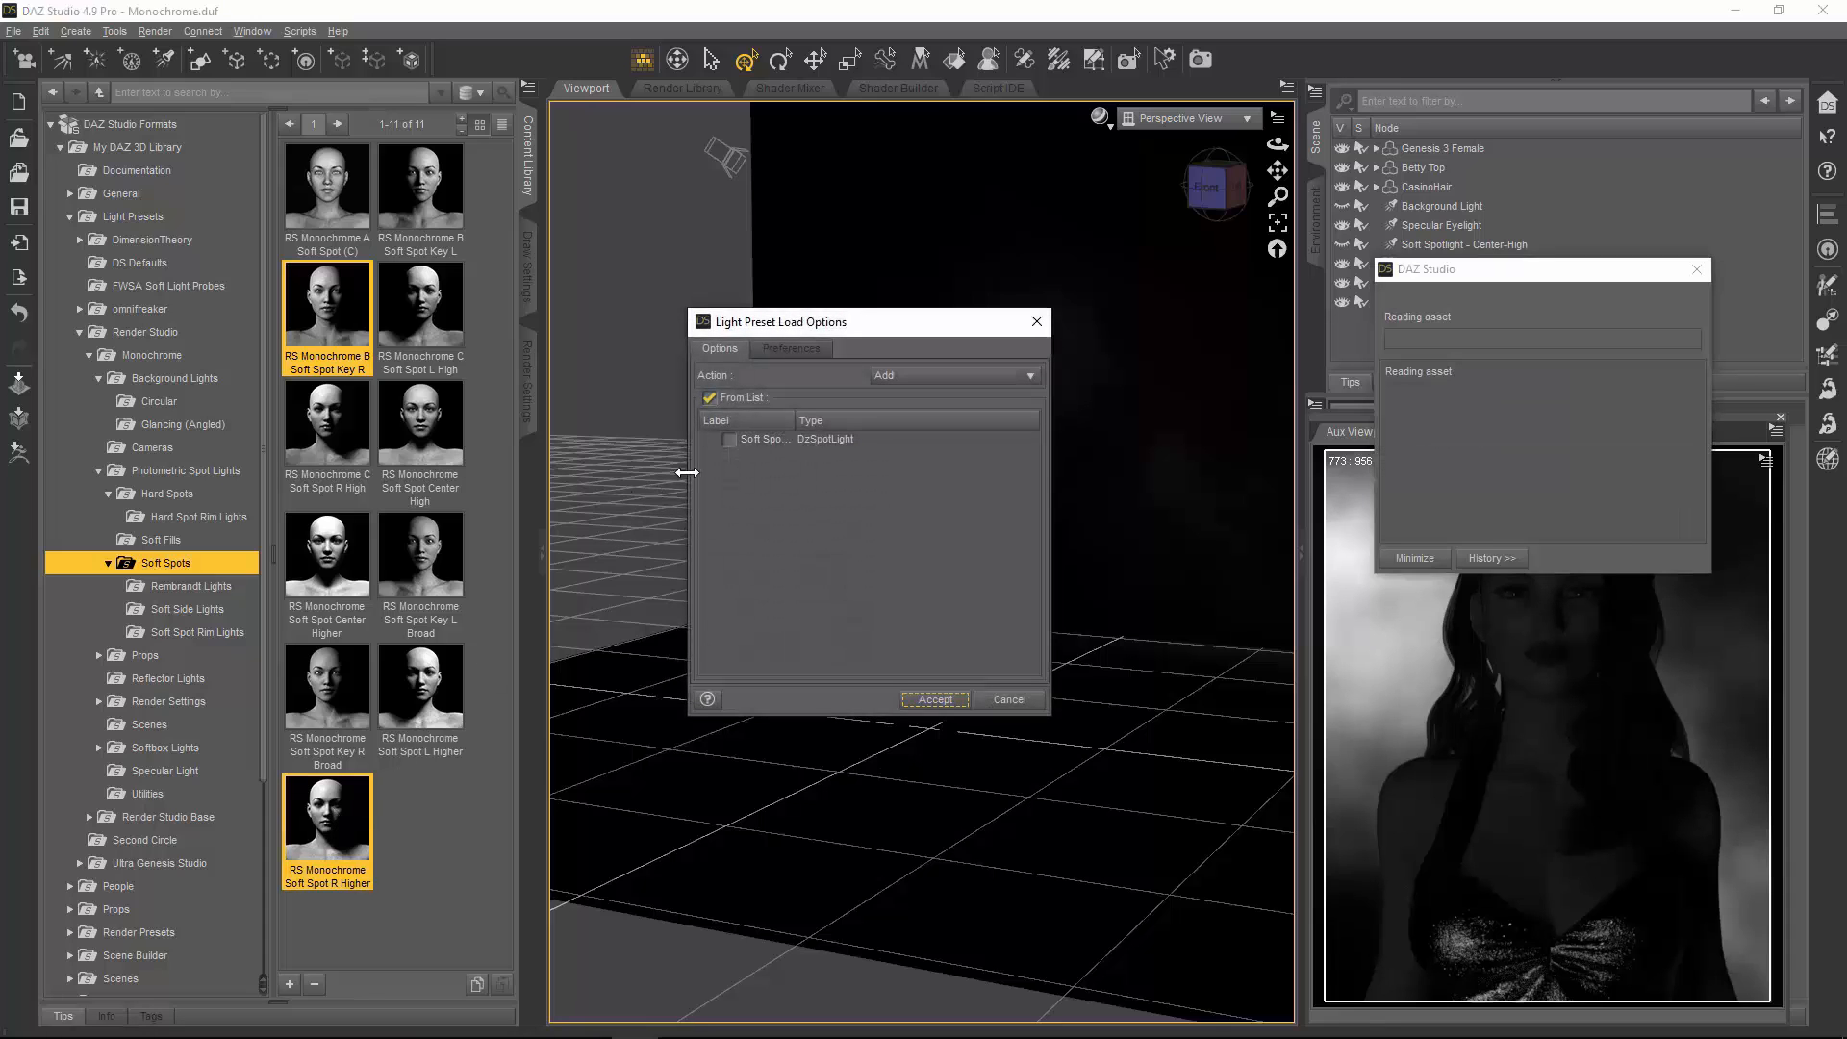
pyautogui.click(729, 440)
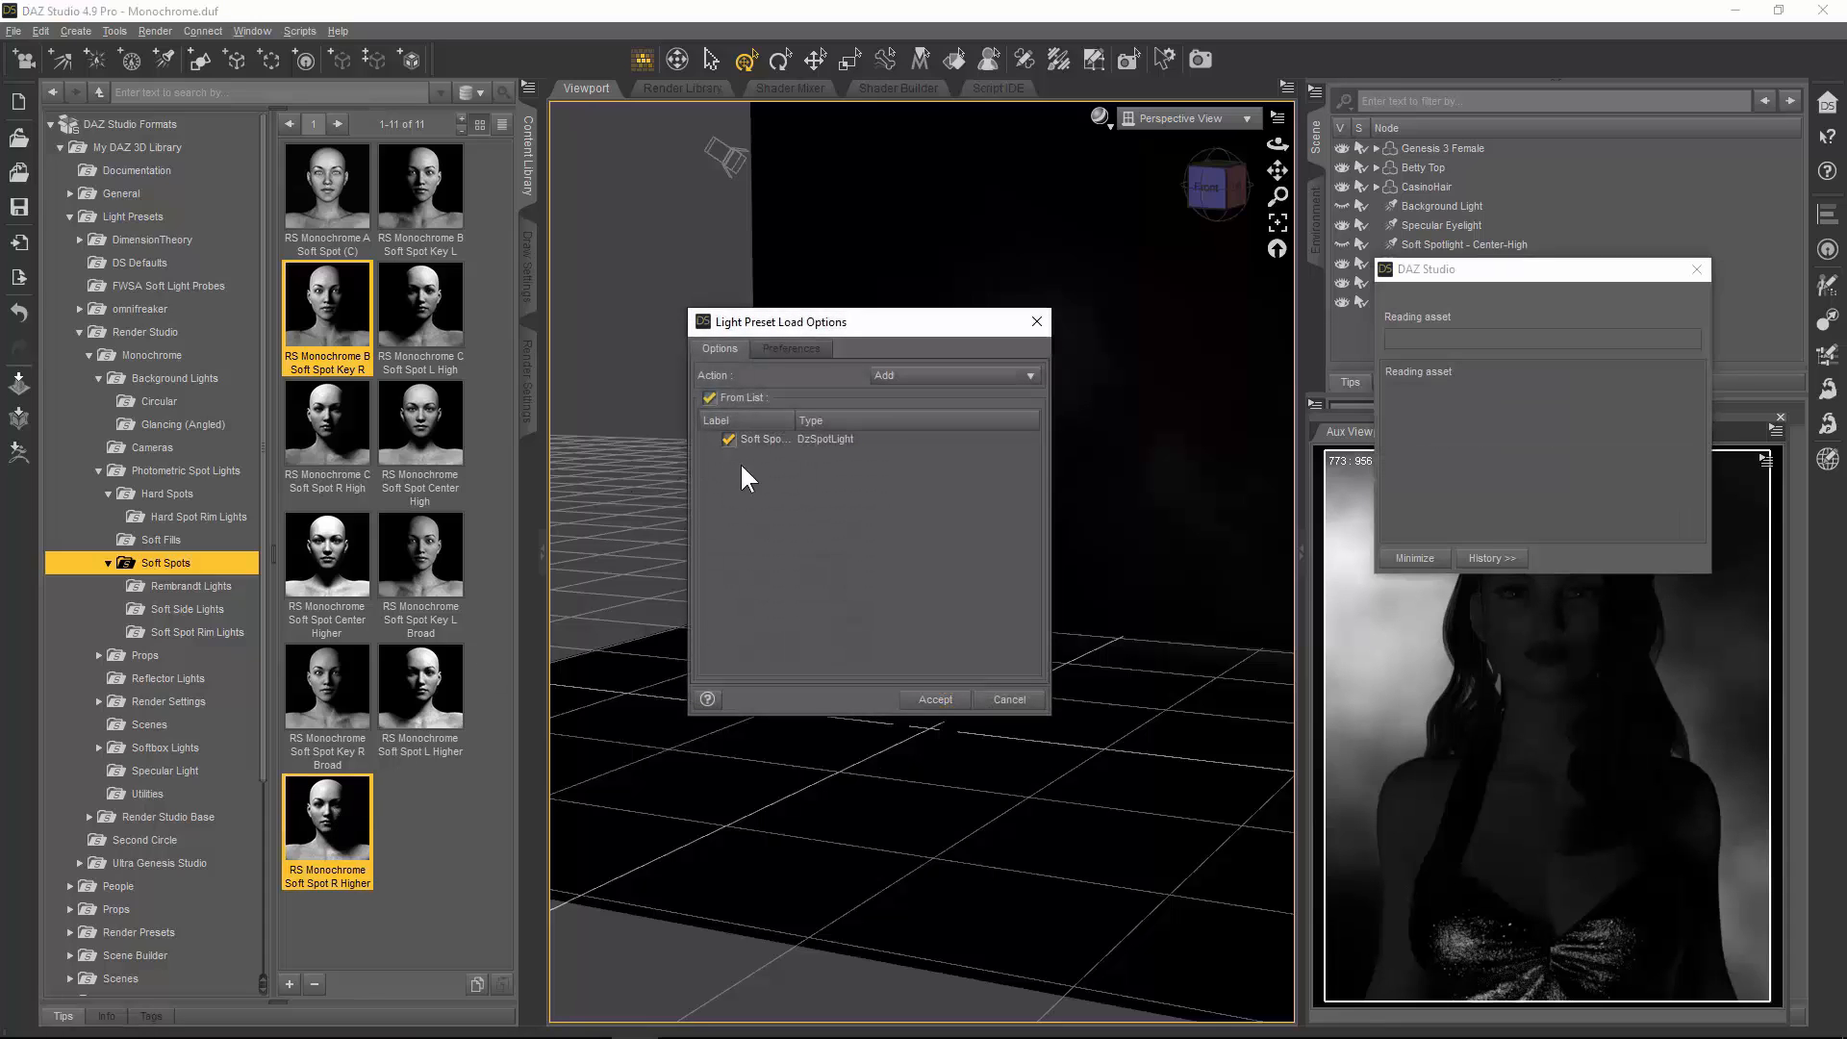
pyautogui.click(933, 699)
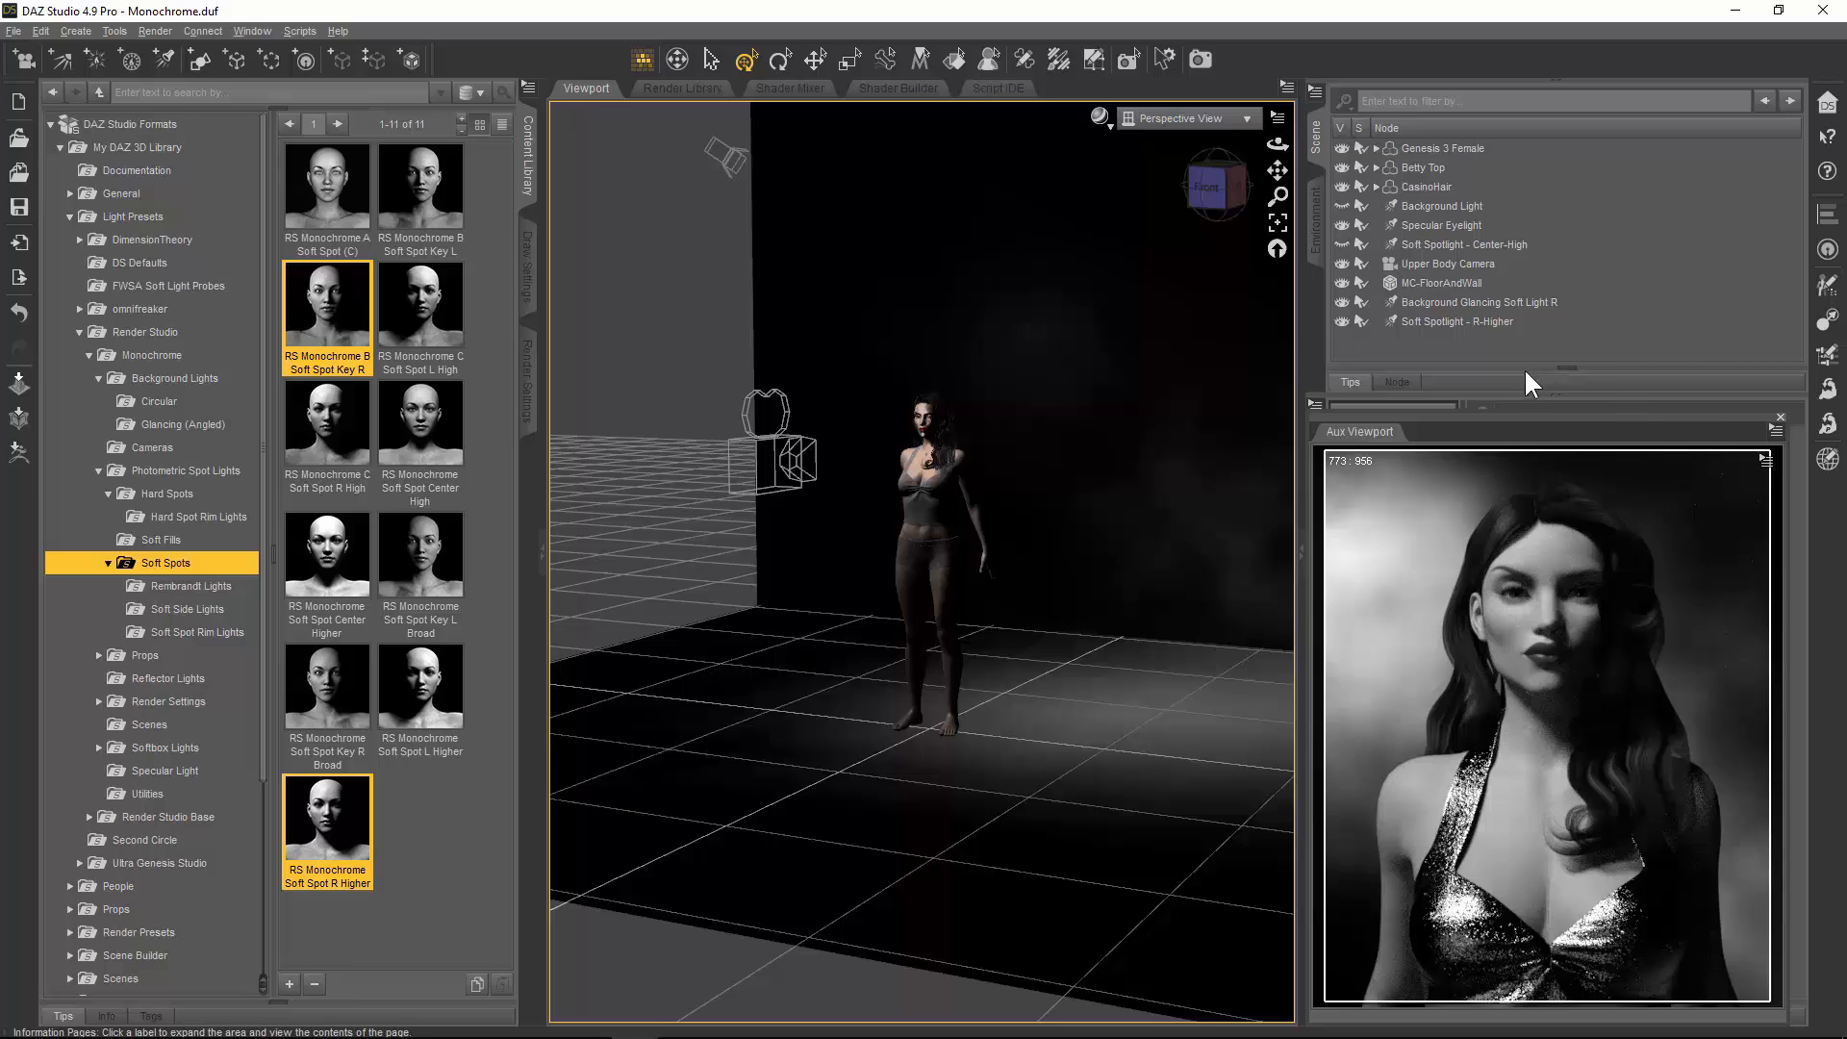
# Step: Delete the Soft Spotlight - R-Higher light from the scene
pyautogui.click(1495, 319)
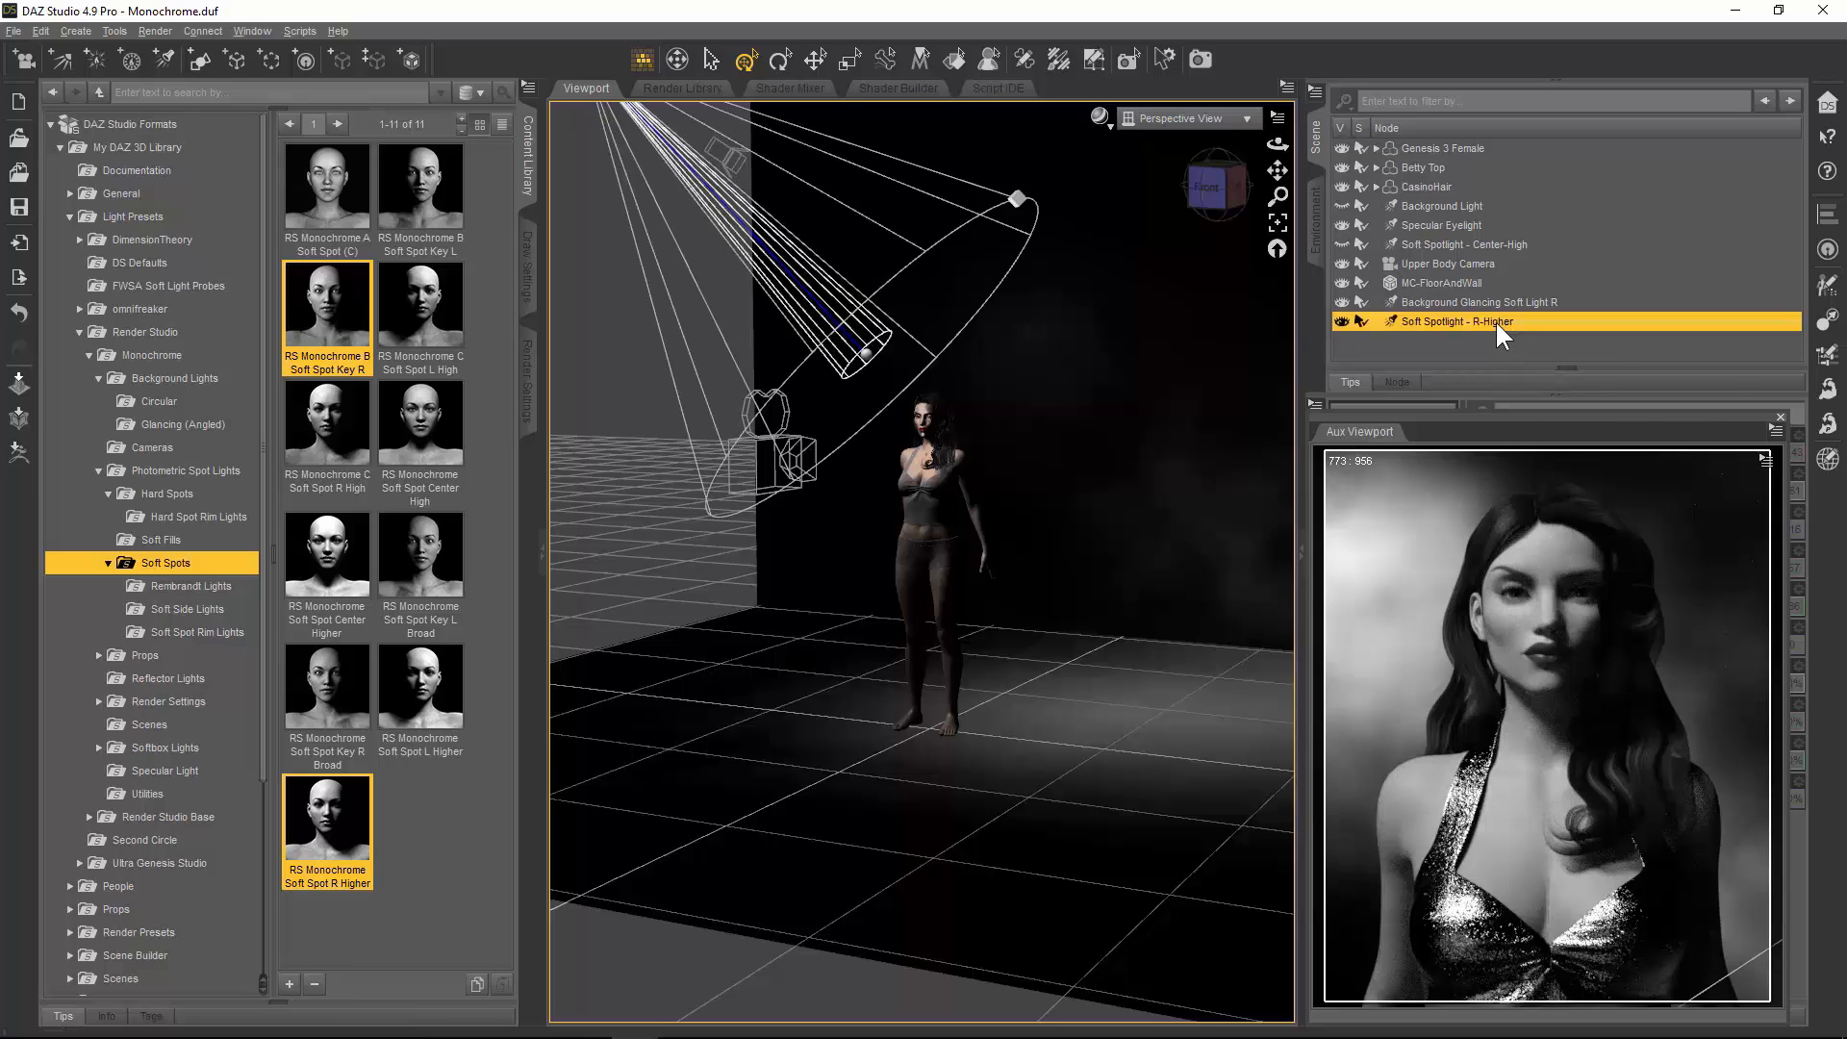
pyautogui.rightClick(1495, 320)
pyautogui.click(1534, 356)
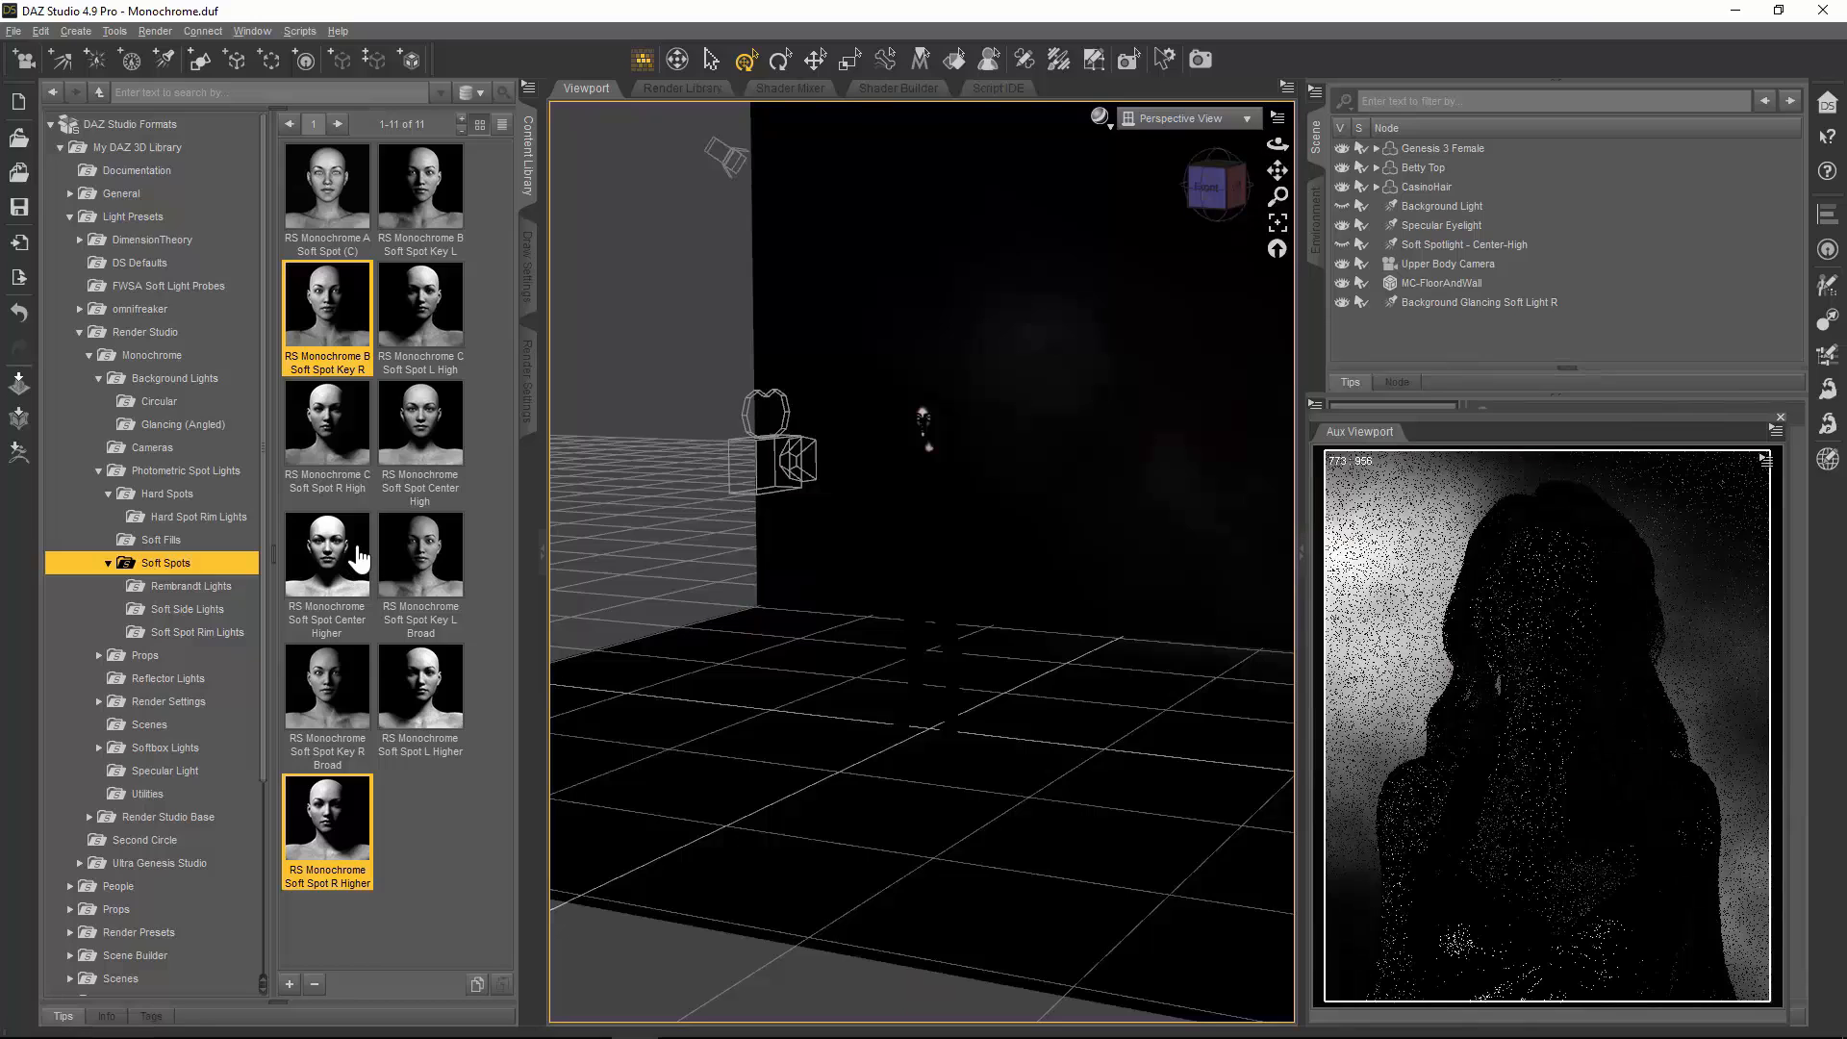
# Step: Add the RS Monochrome Soft Spot Center Higher light preset to the scene
pyautogui.moveTo(358, 558)
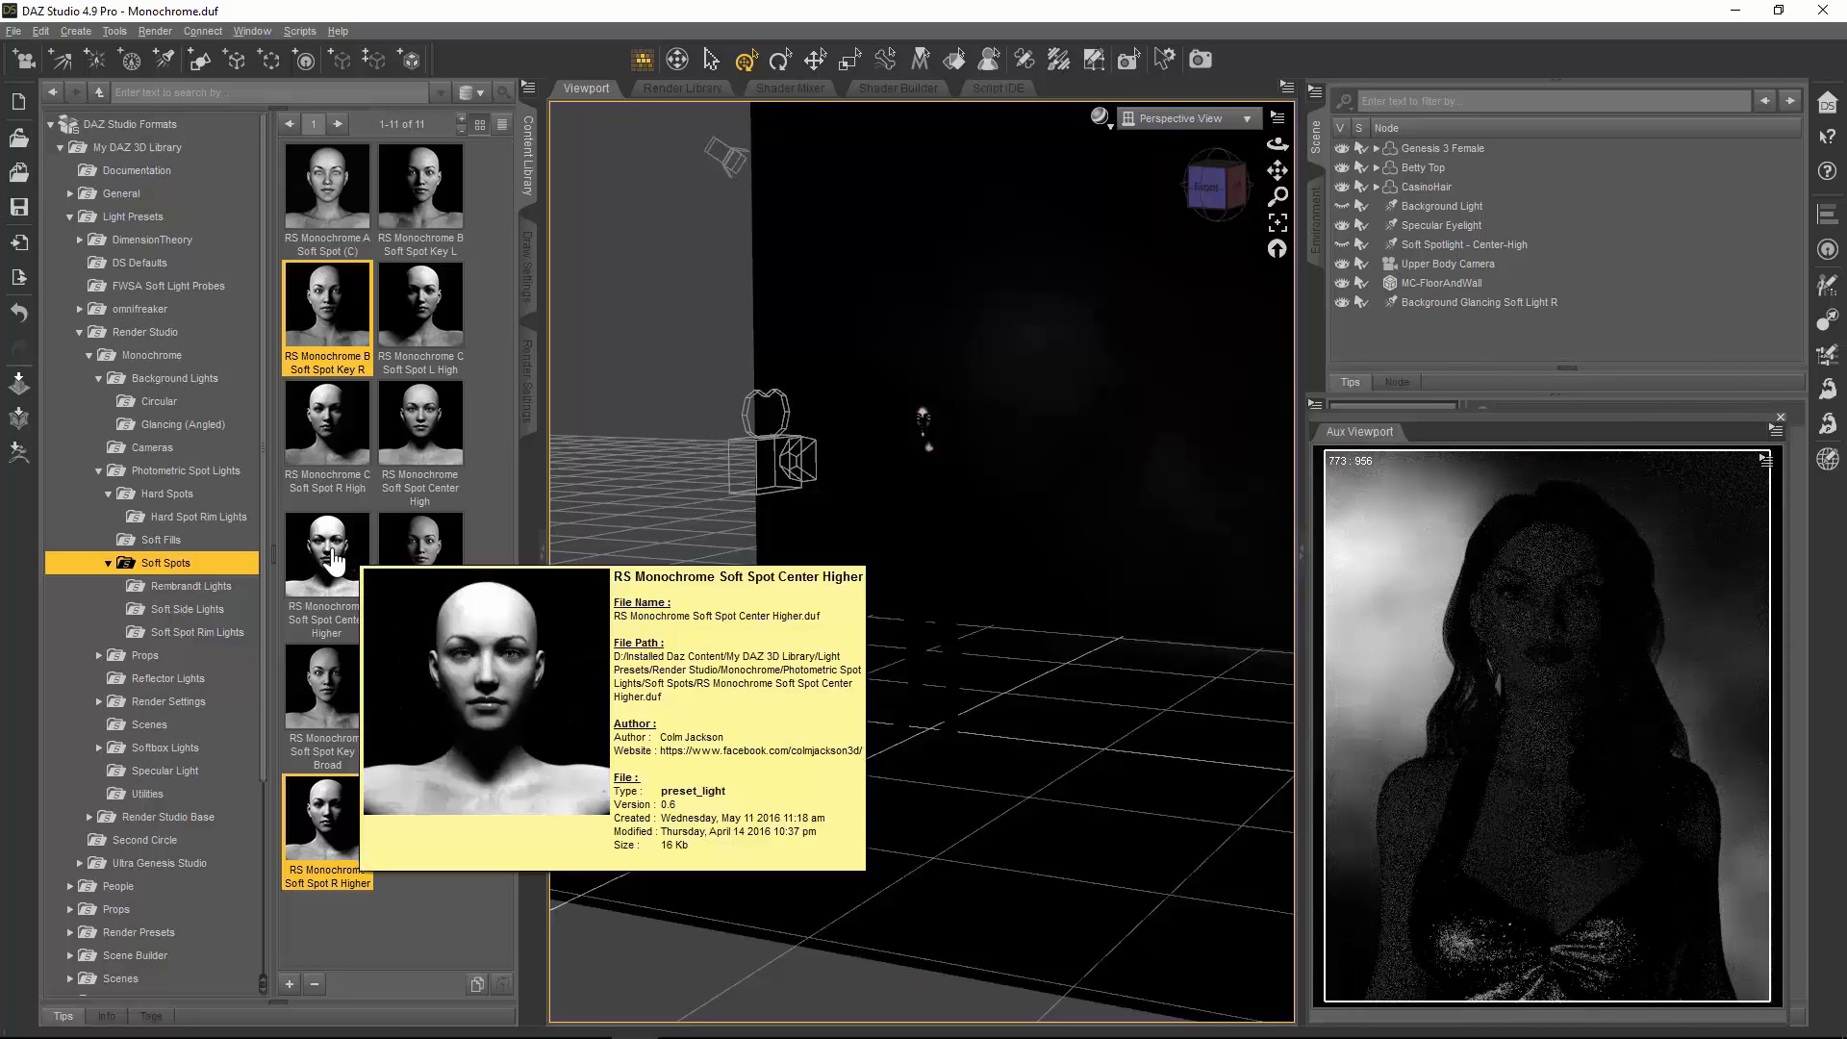
pyautogui.doubleClick(331, 546)
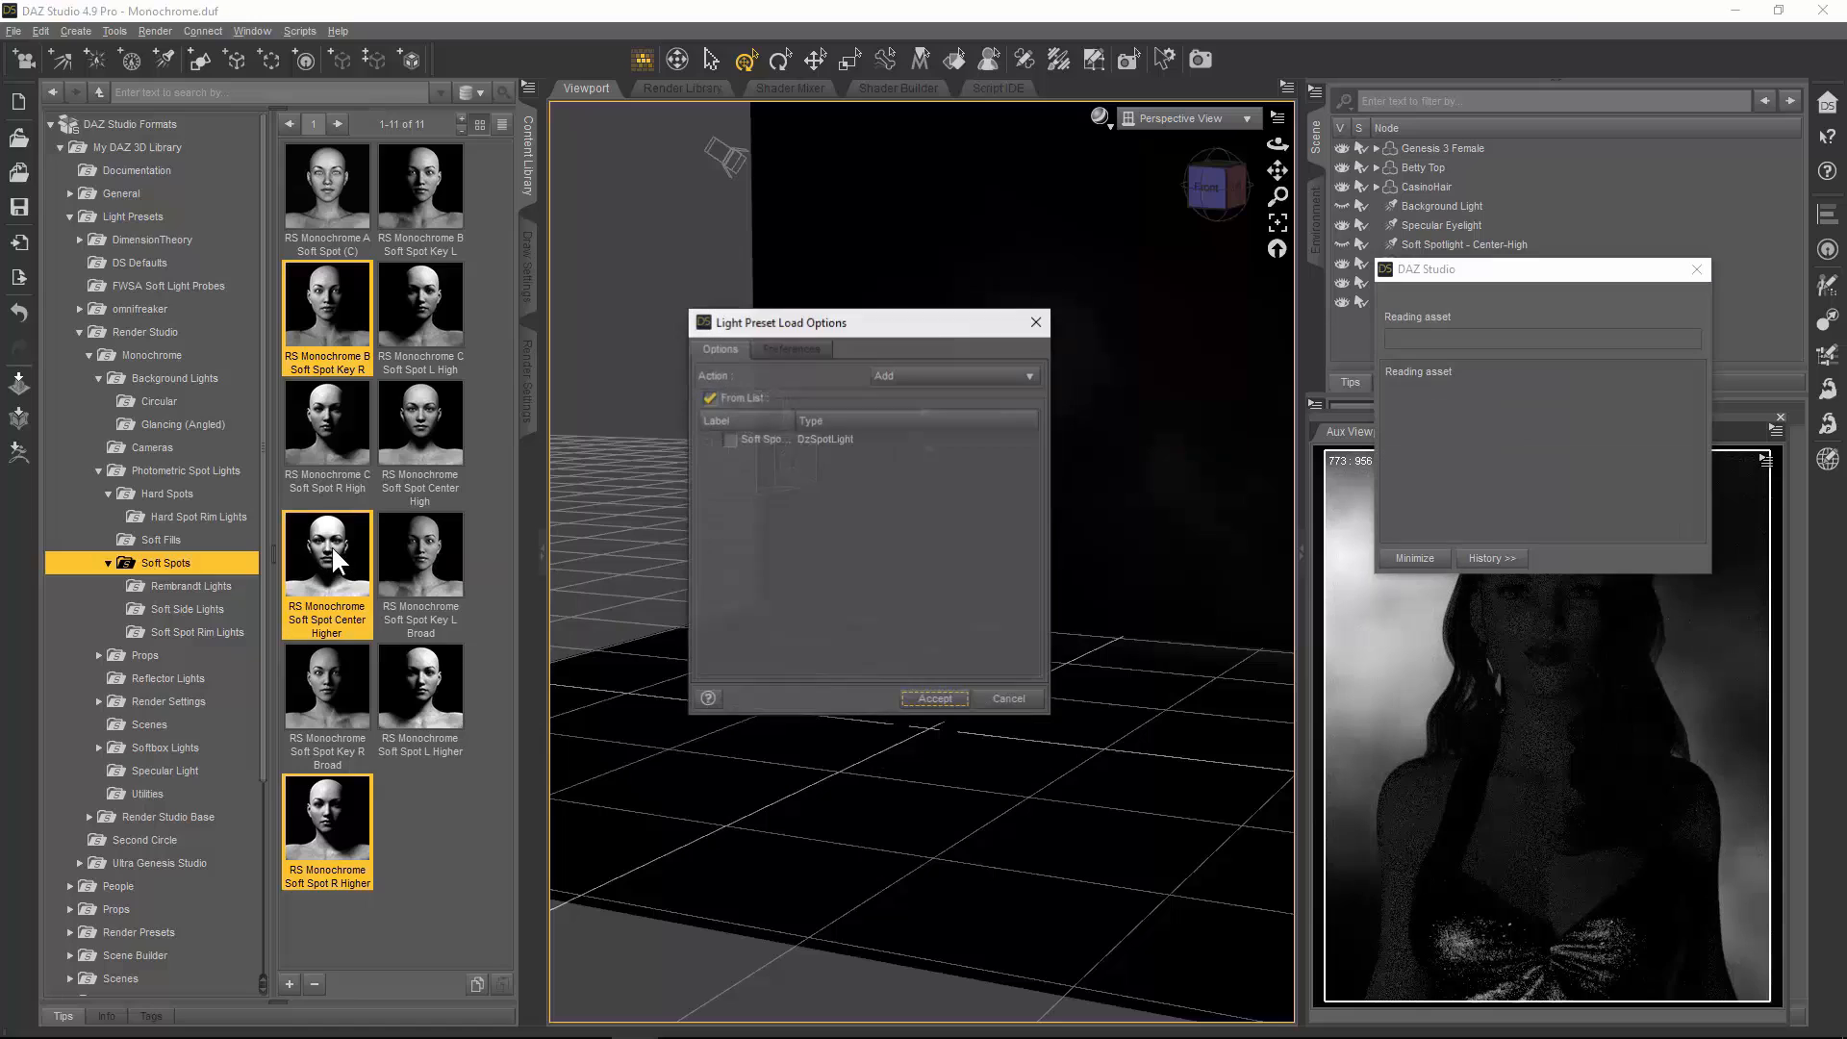
pyautogui.click(925, 701)
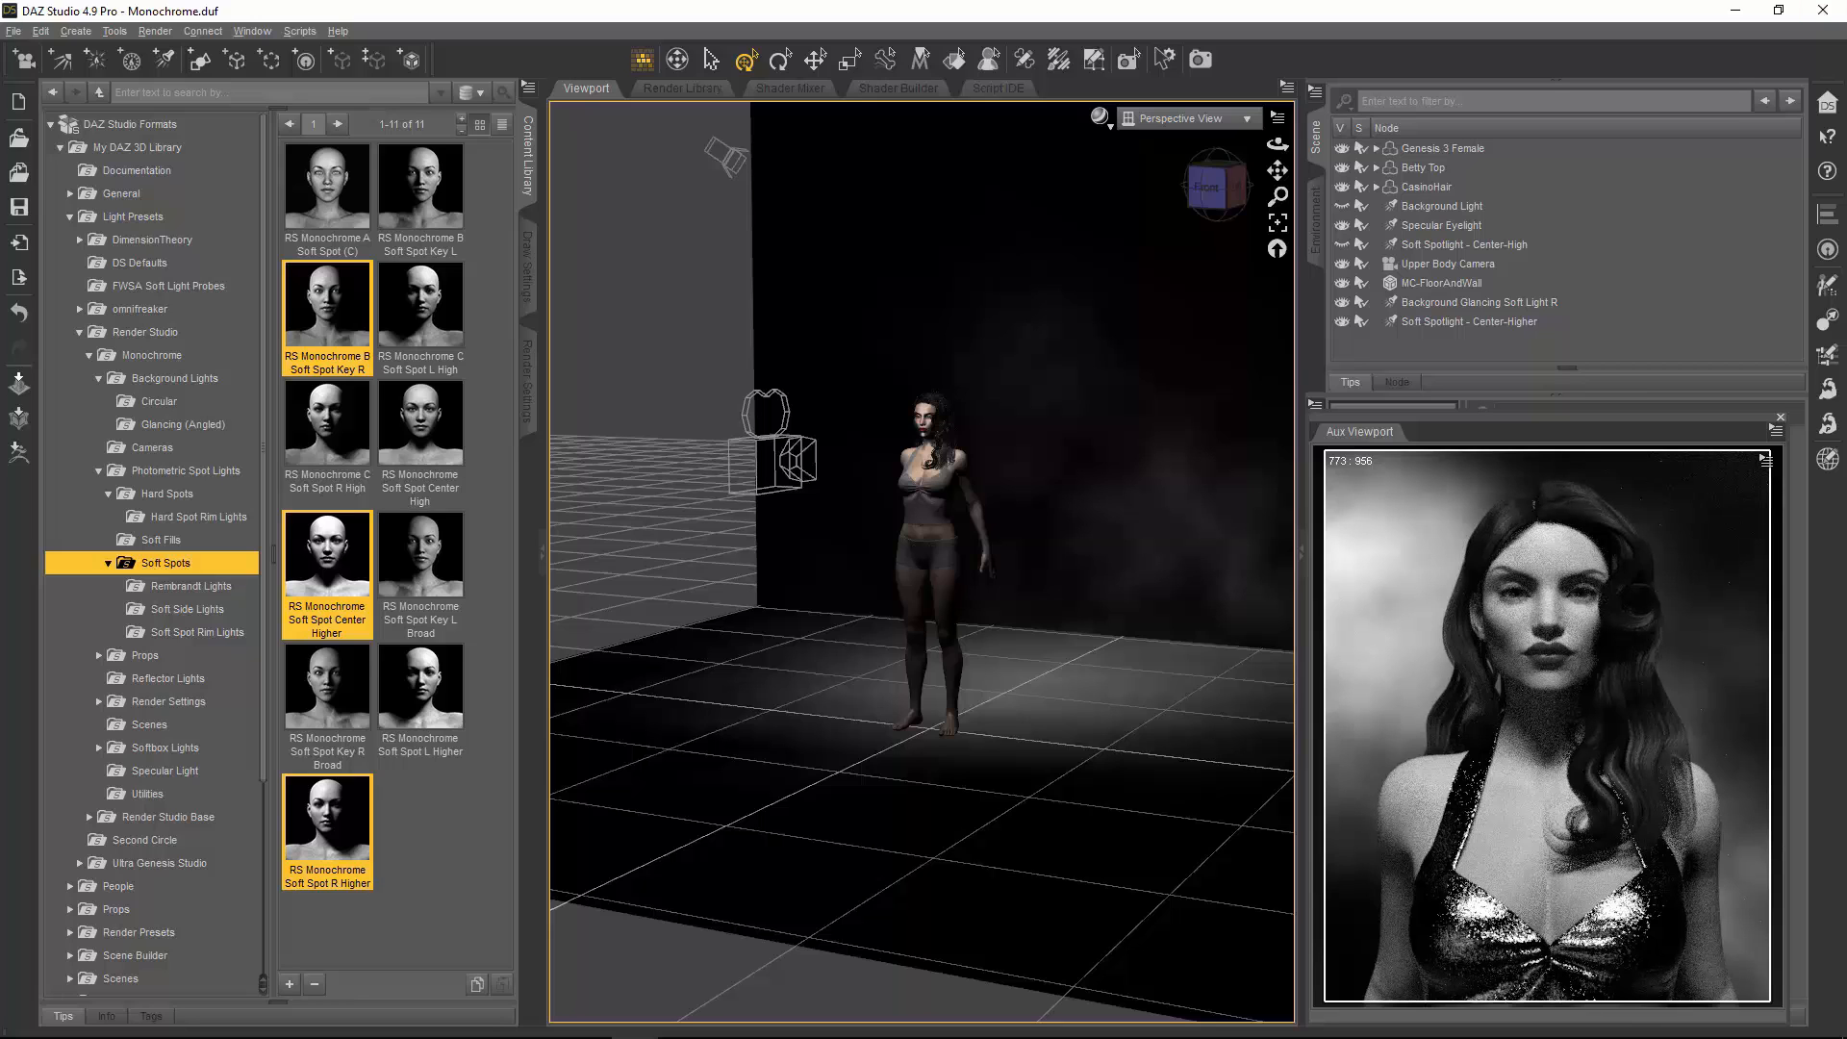
# Step: Render the portrait and reposition the render window so the whole image can be inspected
pyautogui.hotkey('ctrl', 'r')
pyautogui.moveTo(1075, 94); pyautogui.dragTo(992, 95)
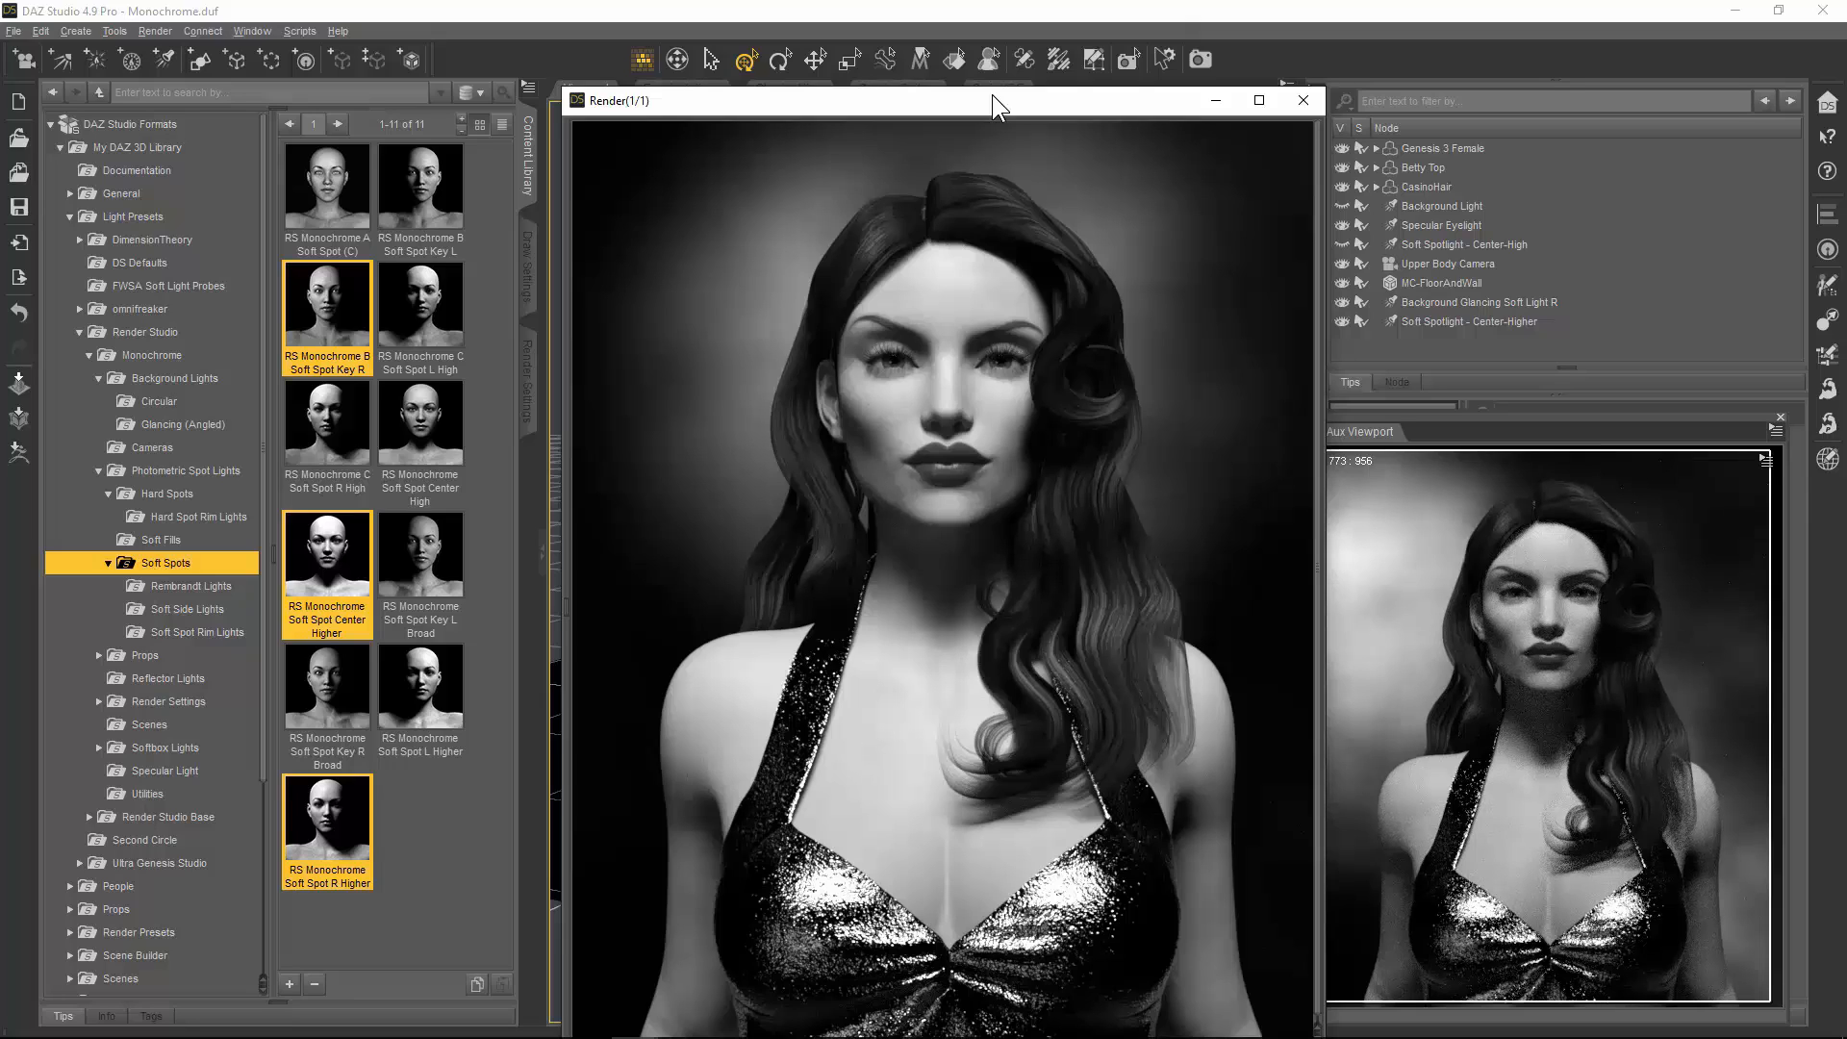
pyautogui.moveTo(993, 94); pyautogui.dragTo(948, 34)
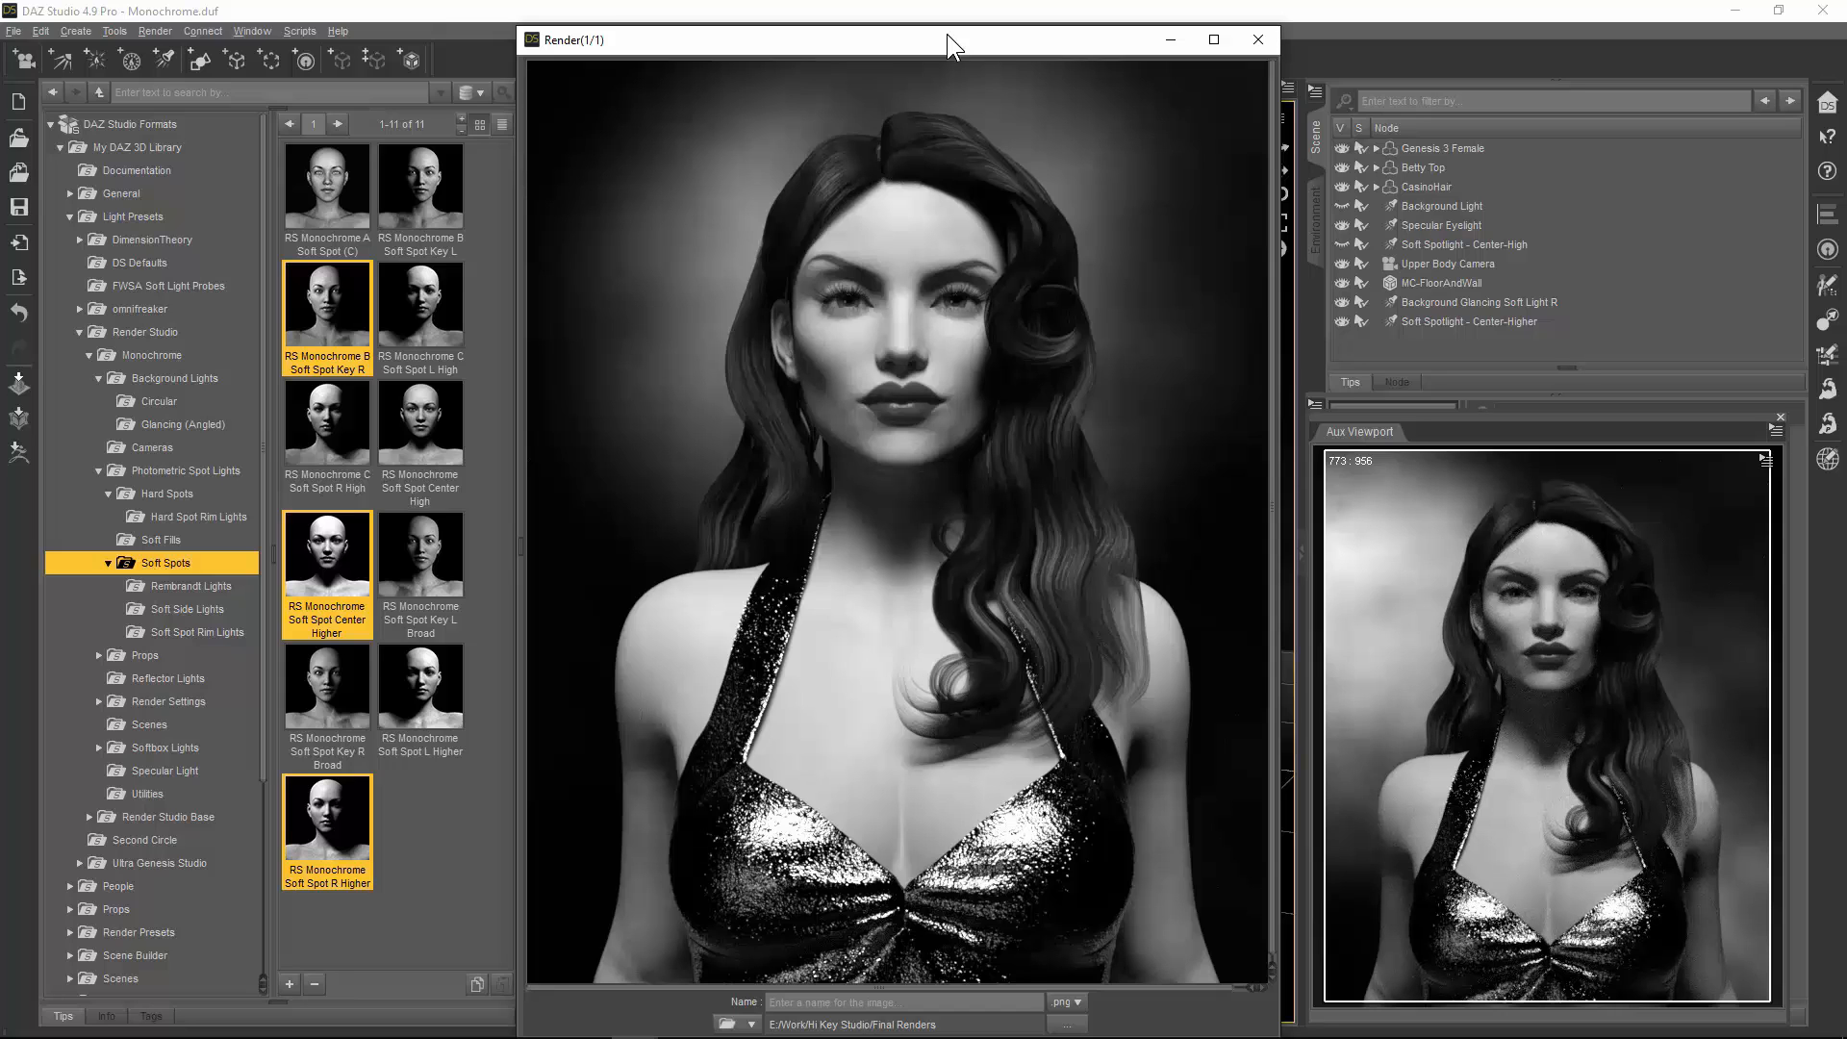
pyautogui.moveTo(948, 47); pyautogui.dragTo(1067, 44)
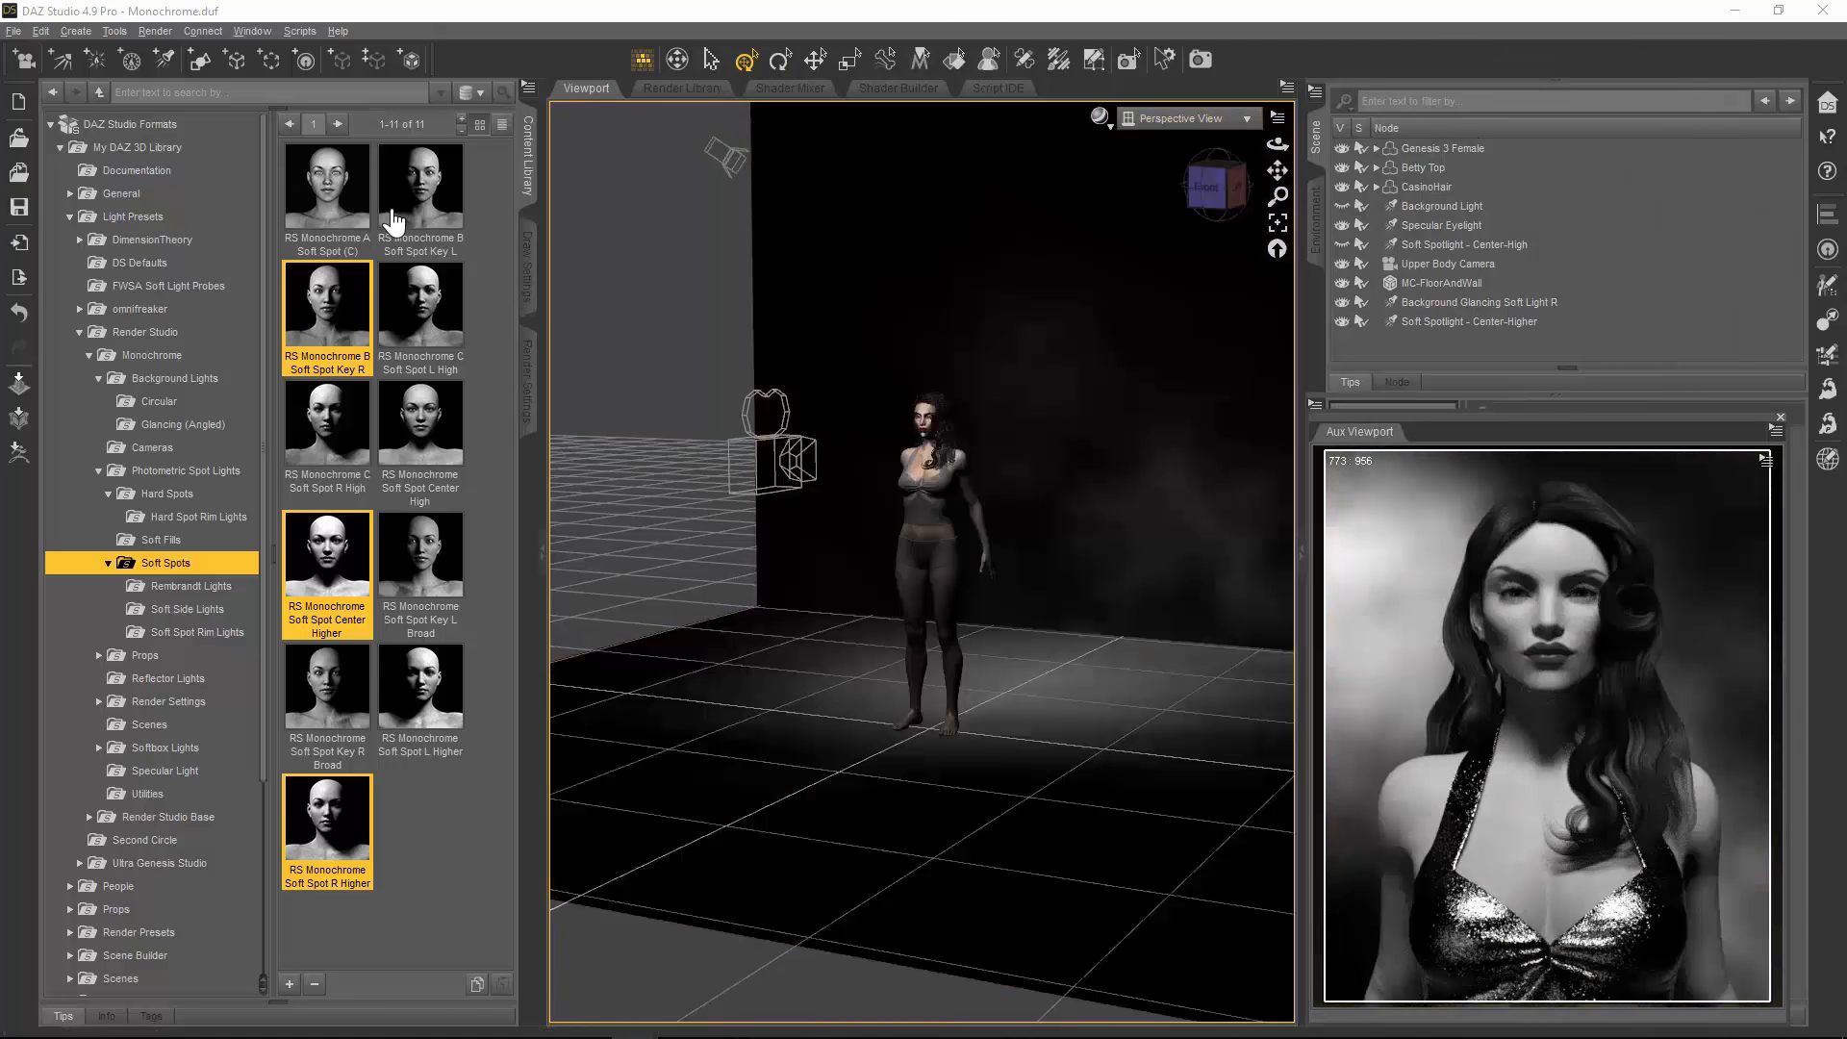
# Step: Replace the Soft Spotlight - Center-Higher light with the RS Monochrome A Soft Spot Key R Rembrandt preset and move the Aux Viewport over the main viewport
pyautogui.click(192, 587)
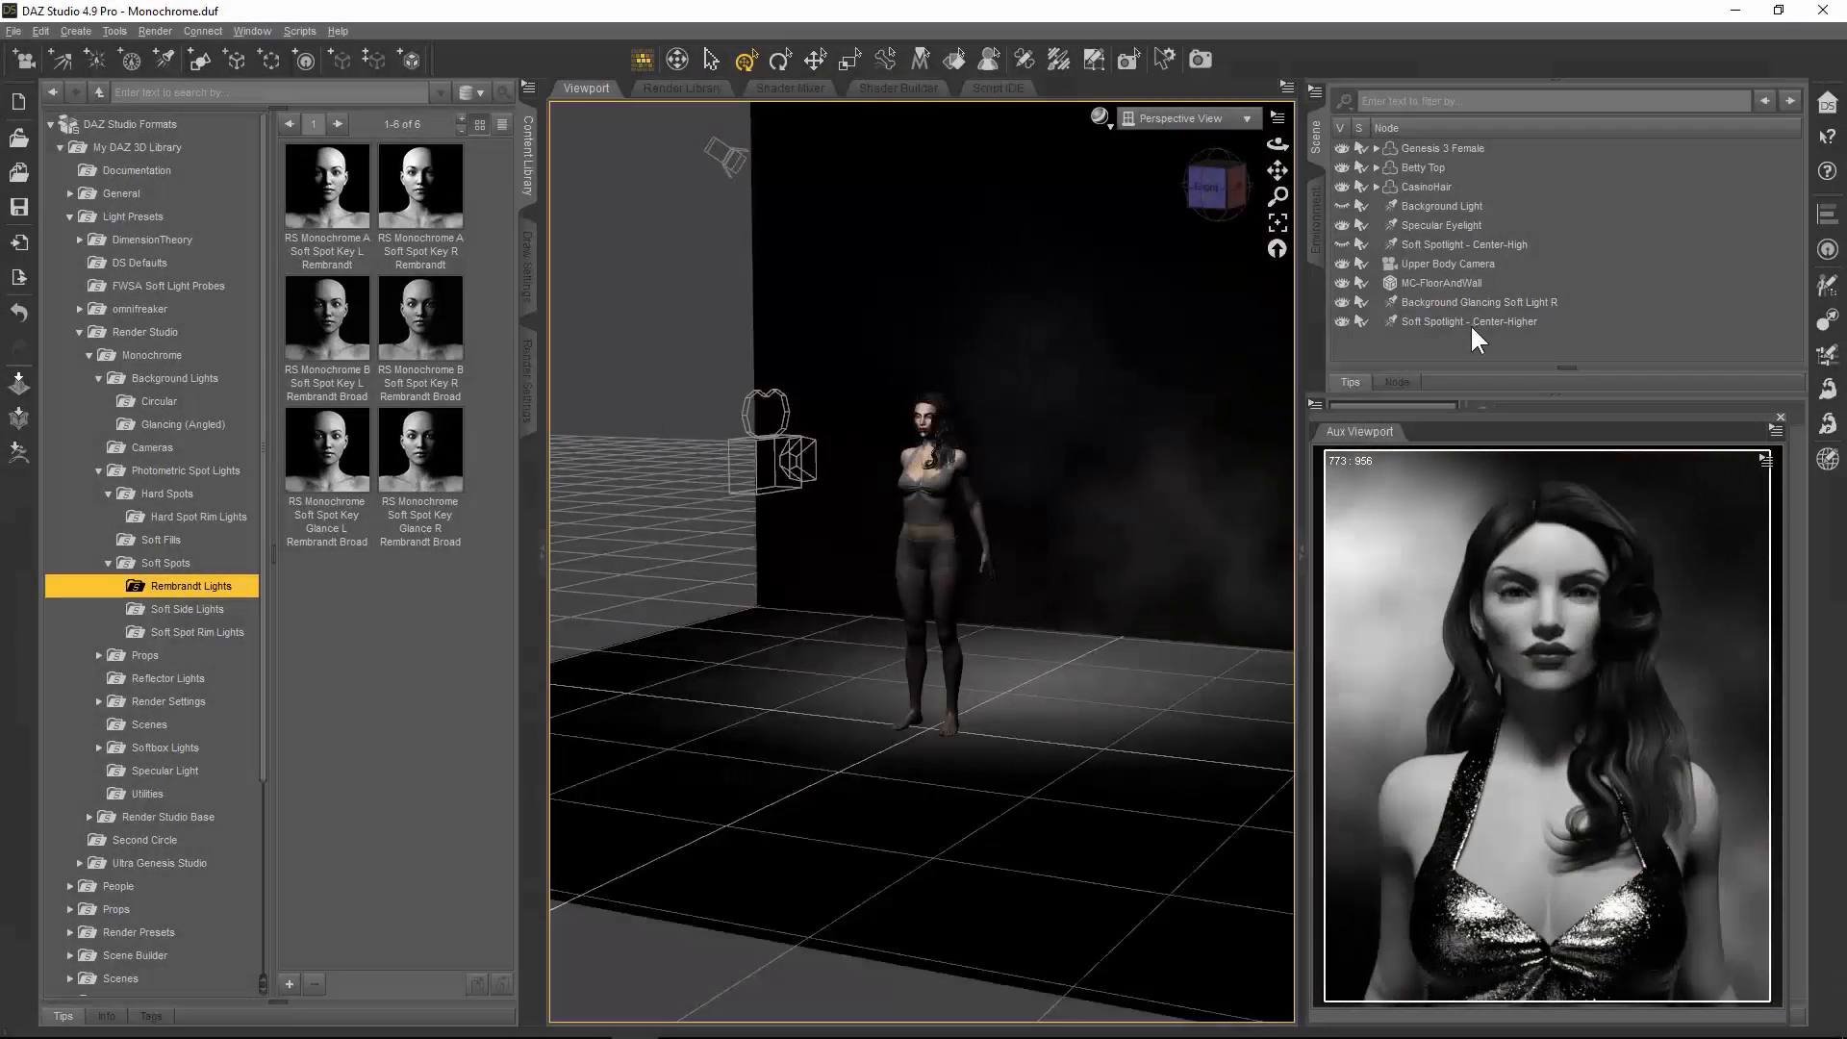
pyautogui.click(1475, 320)
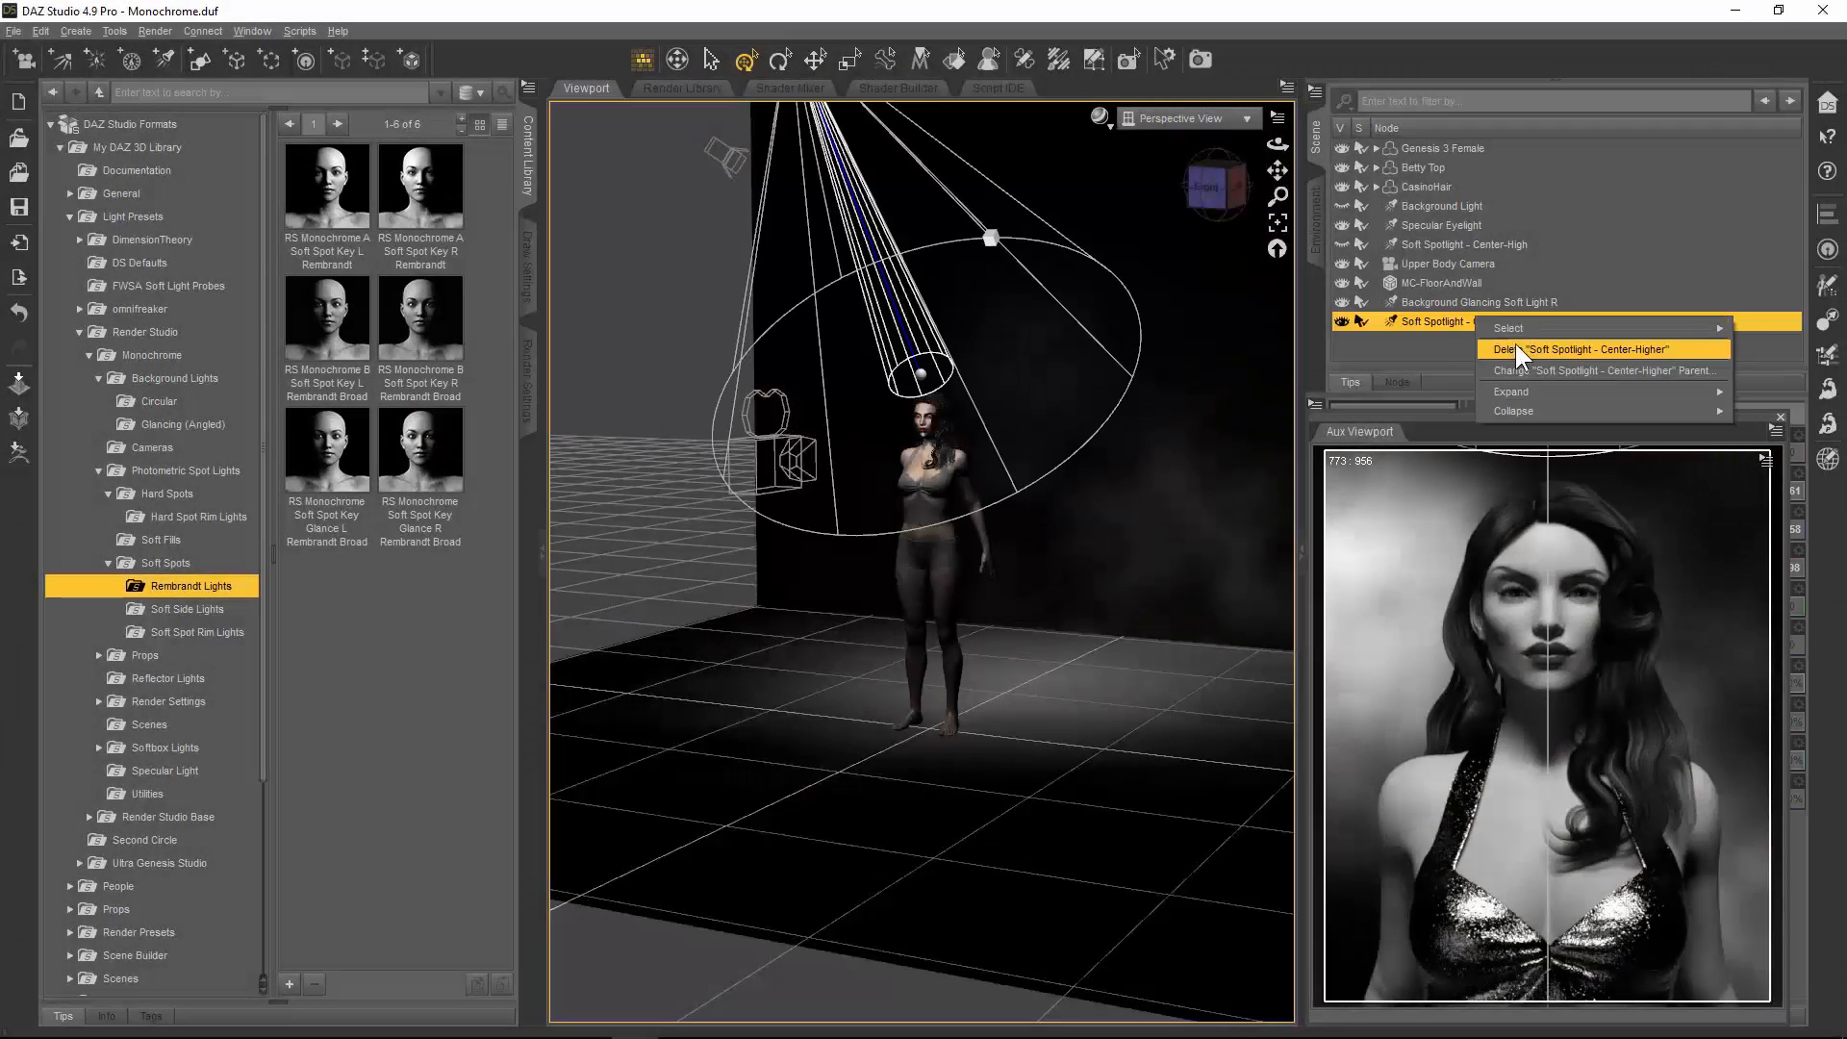
pyautogui.press('Delete')
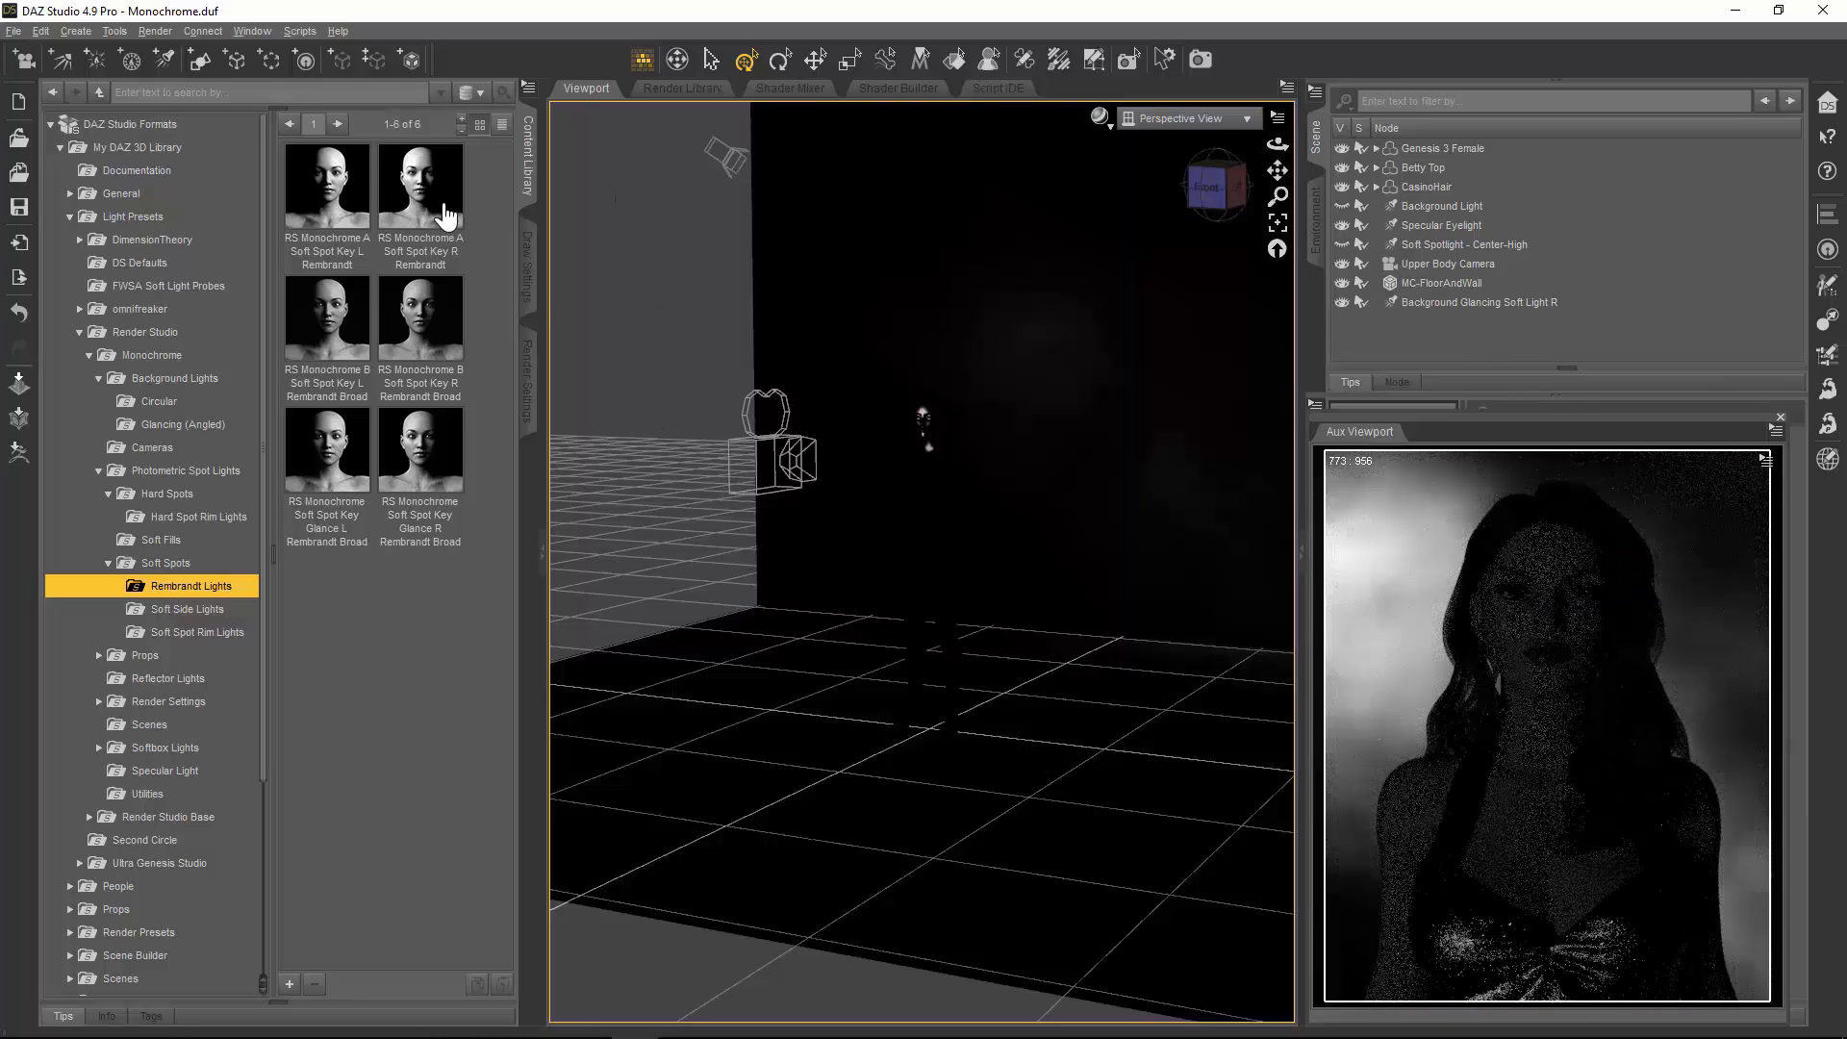
pyautogui.moveTo(445, 212)
pyautogui.doubleClick(437, 205)
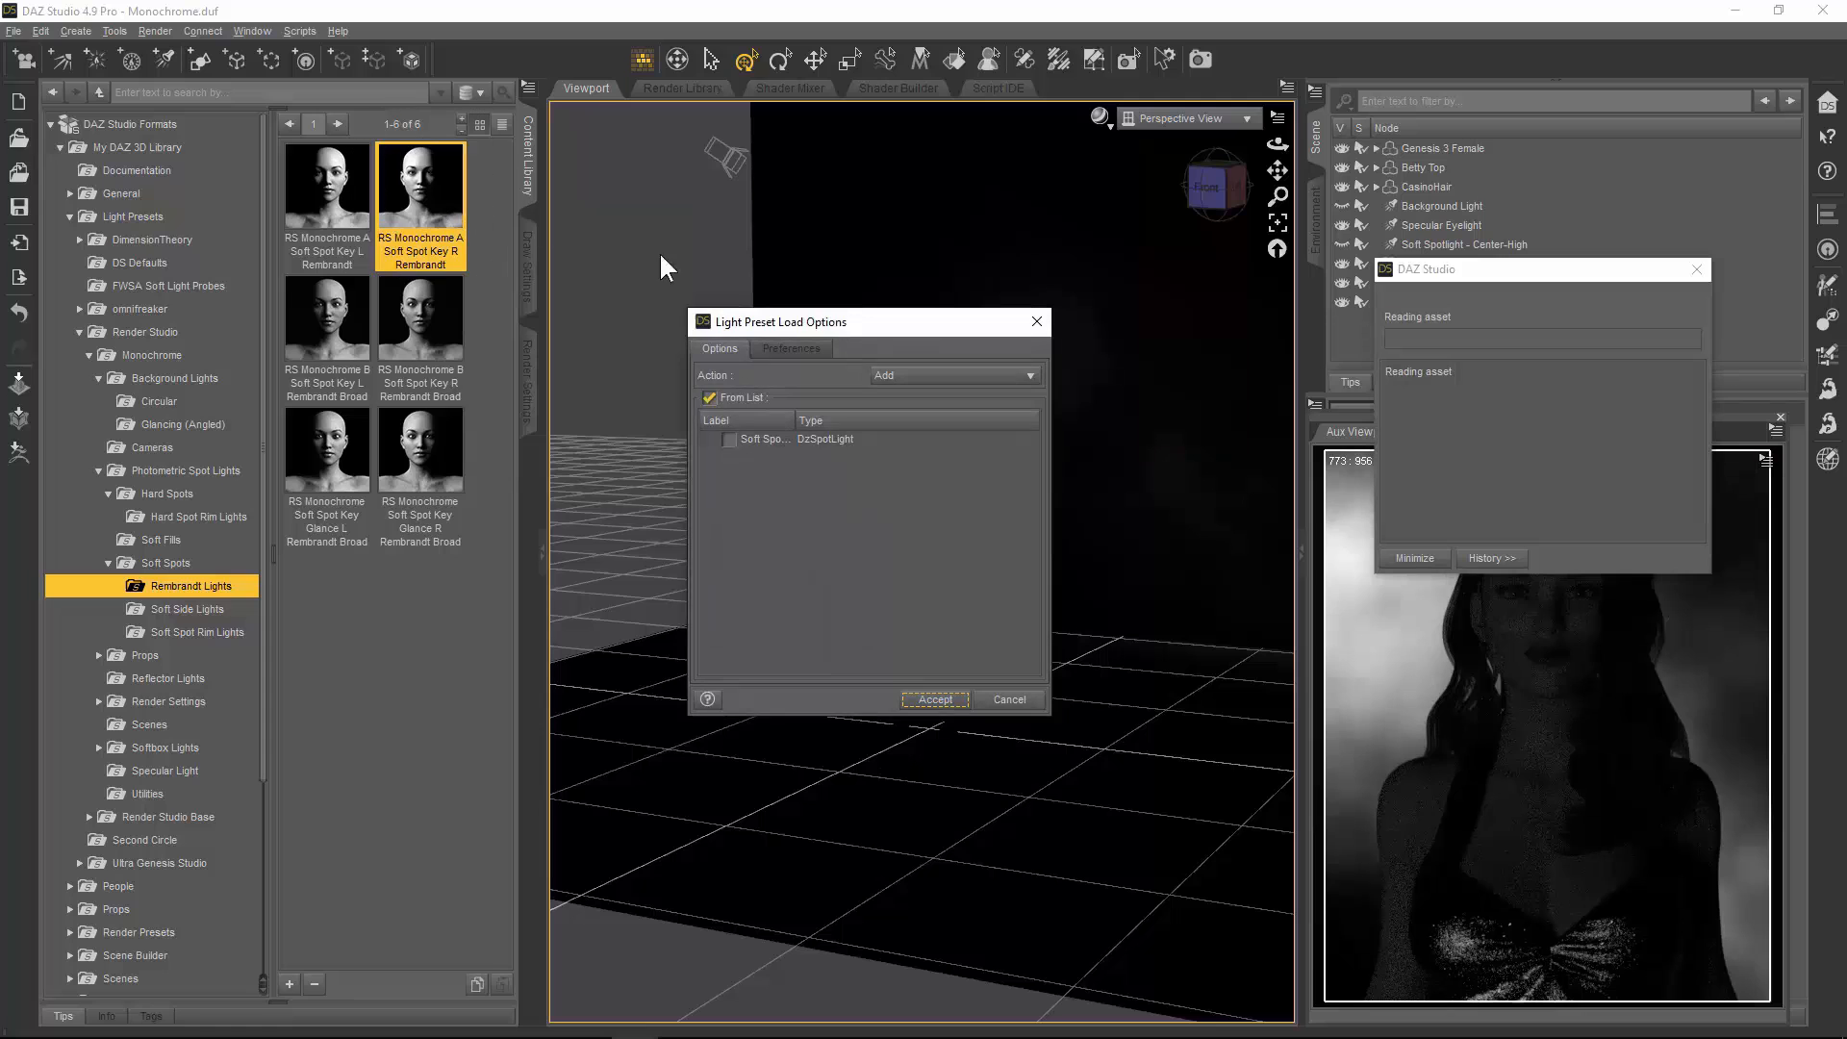
pyautogui.click(940, 700)
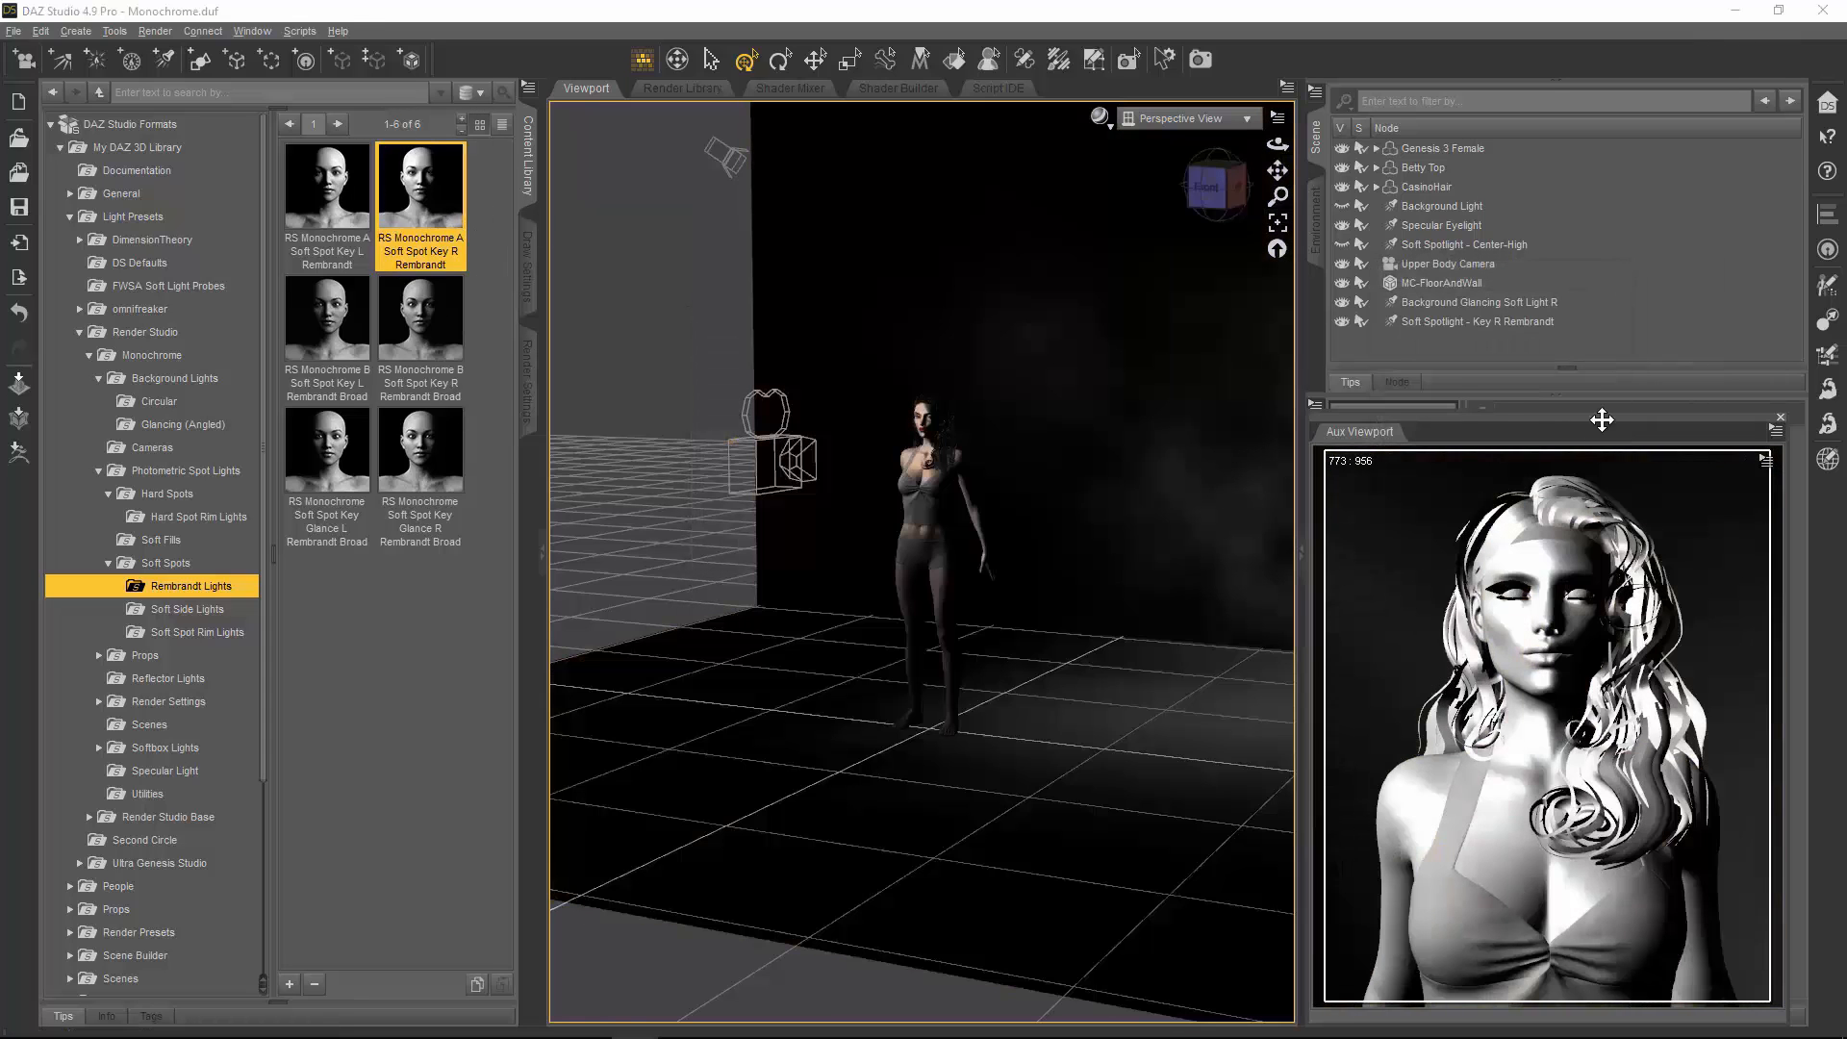
pyautogui.moveTo(1597, 425); pyautogui.dragTo(921, 215)
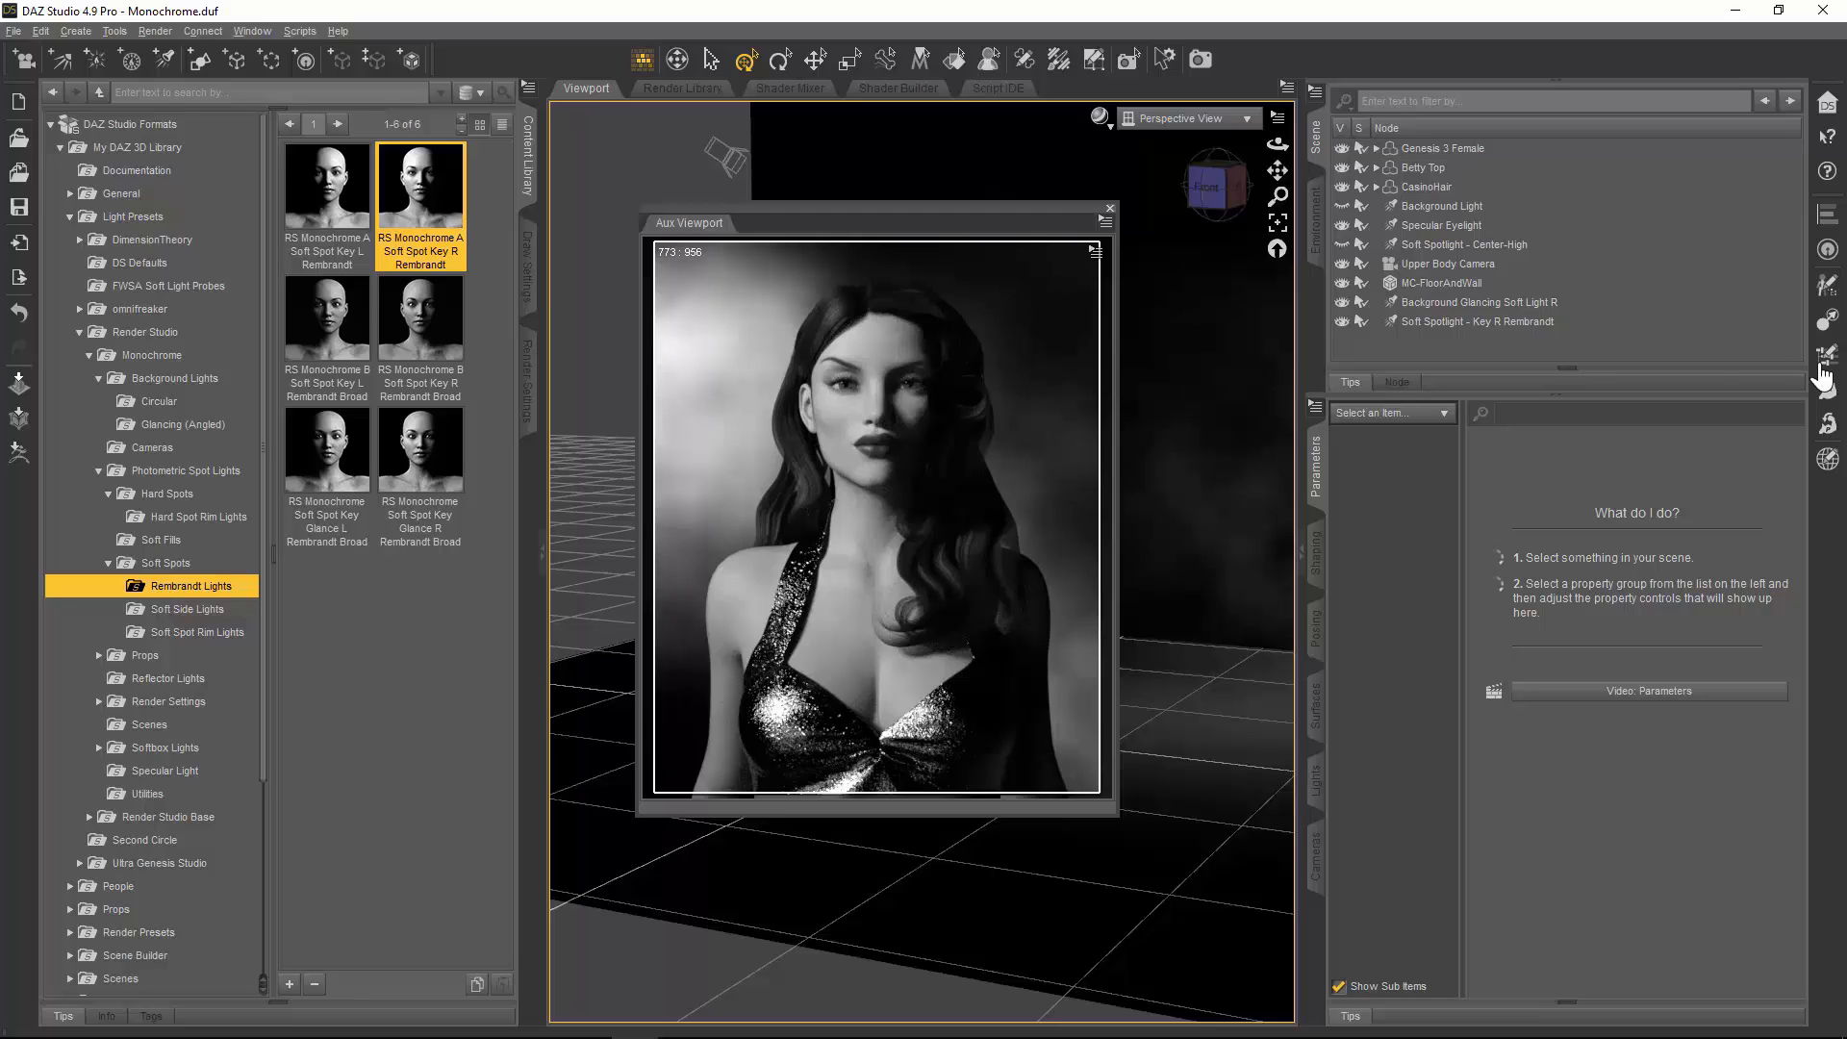
# Step: Replace the Soft Spotlight - Key R Rembrandt light with the RS Monochrome Soft Spot Side R preset from the Soft Side Lights
pyautogui.click(1537, 324)
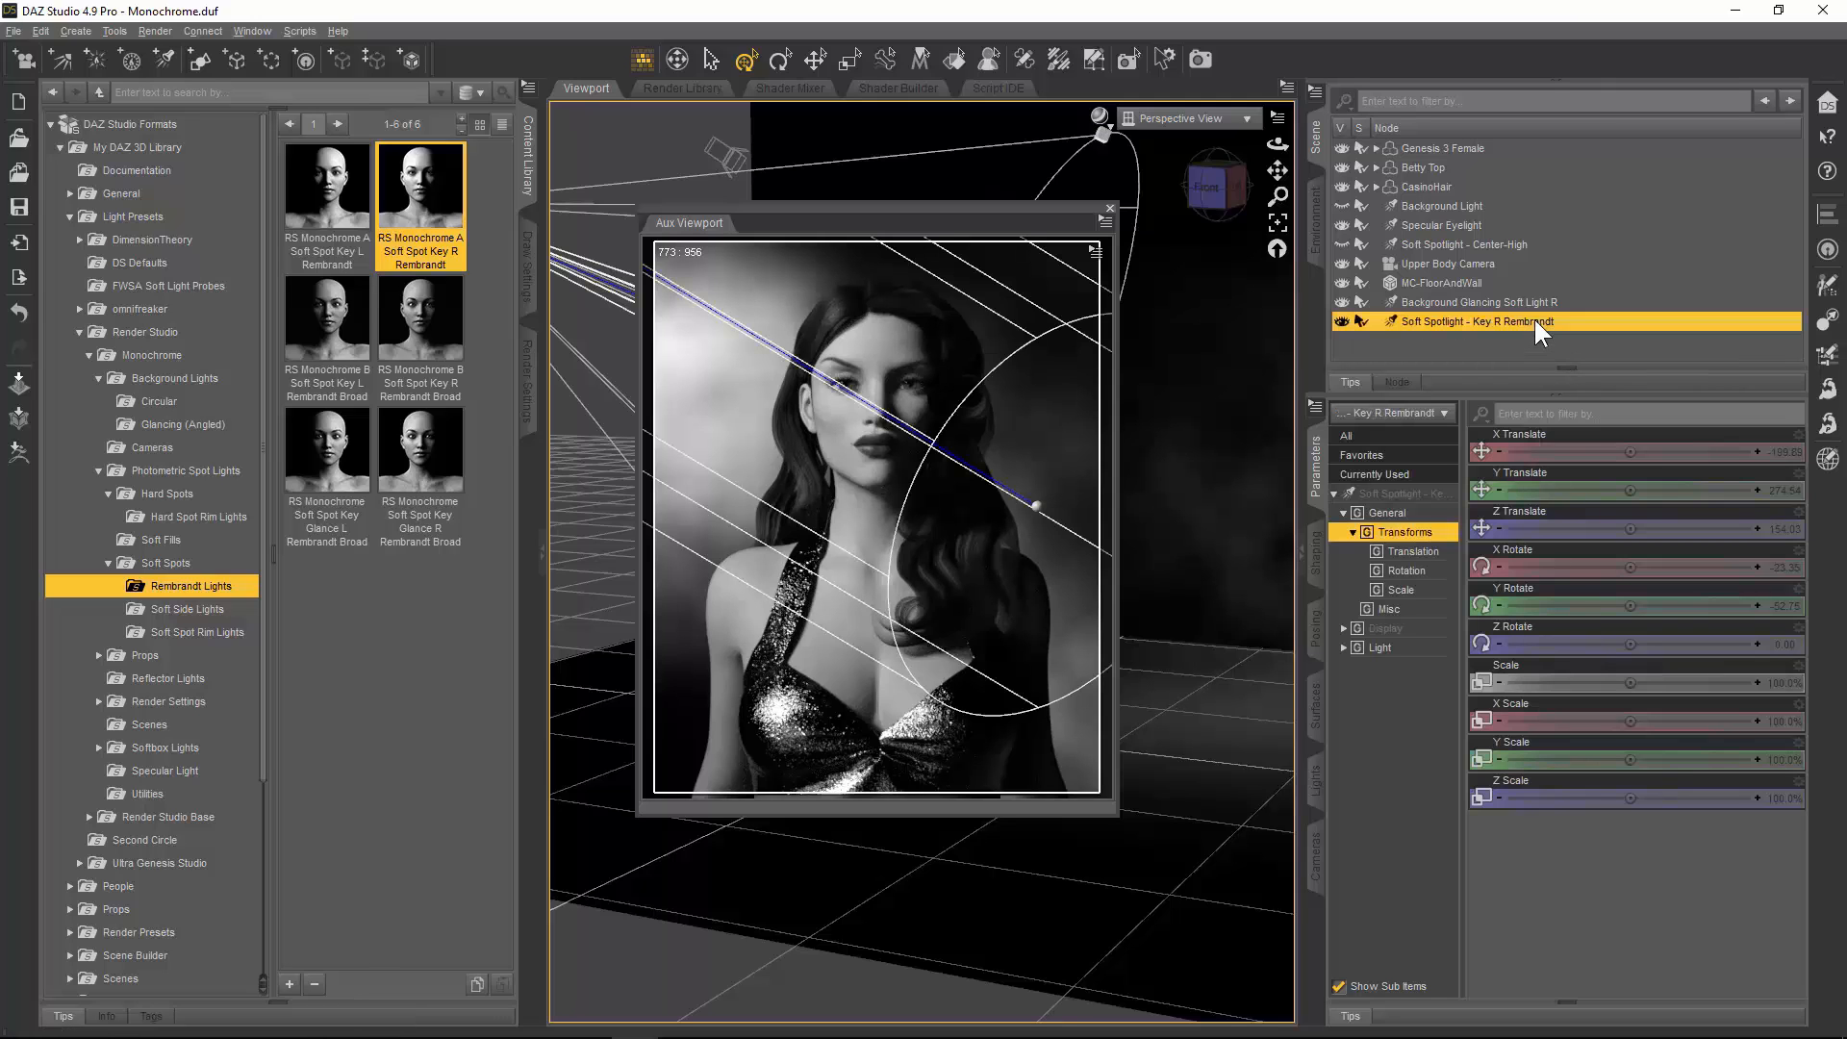
pyautogui.press('Delete')
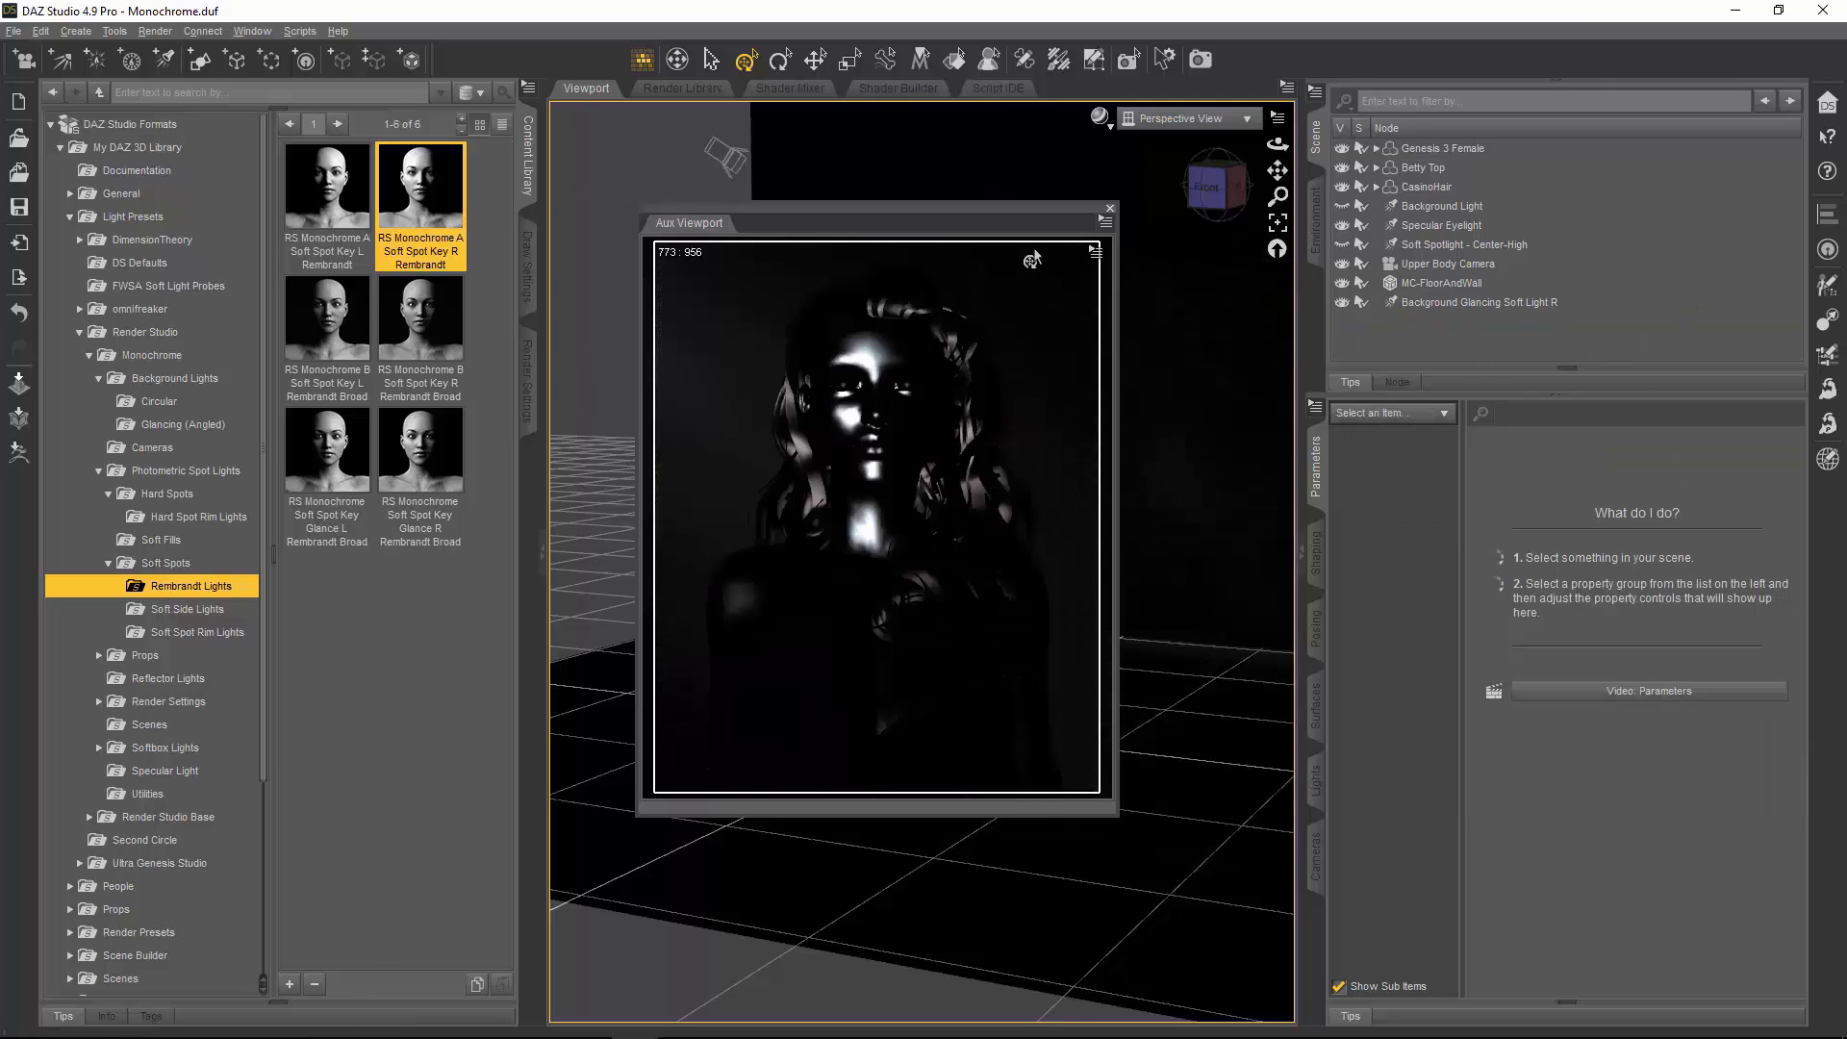
pyautogui.click(221, 612)
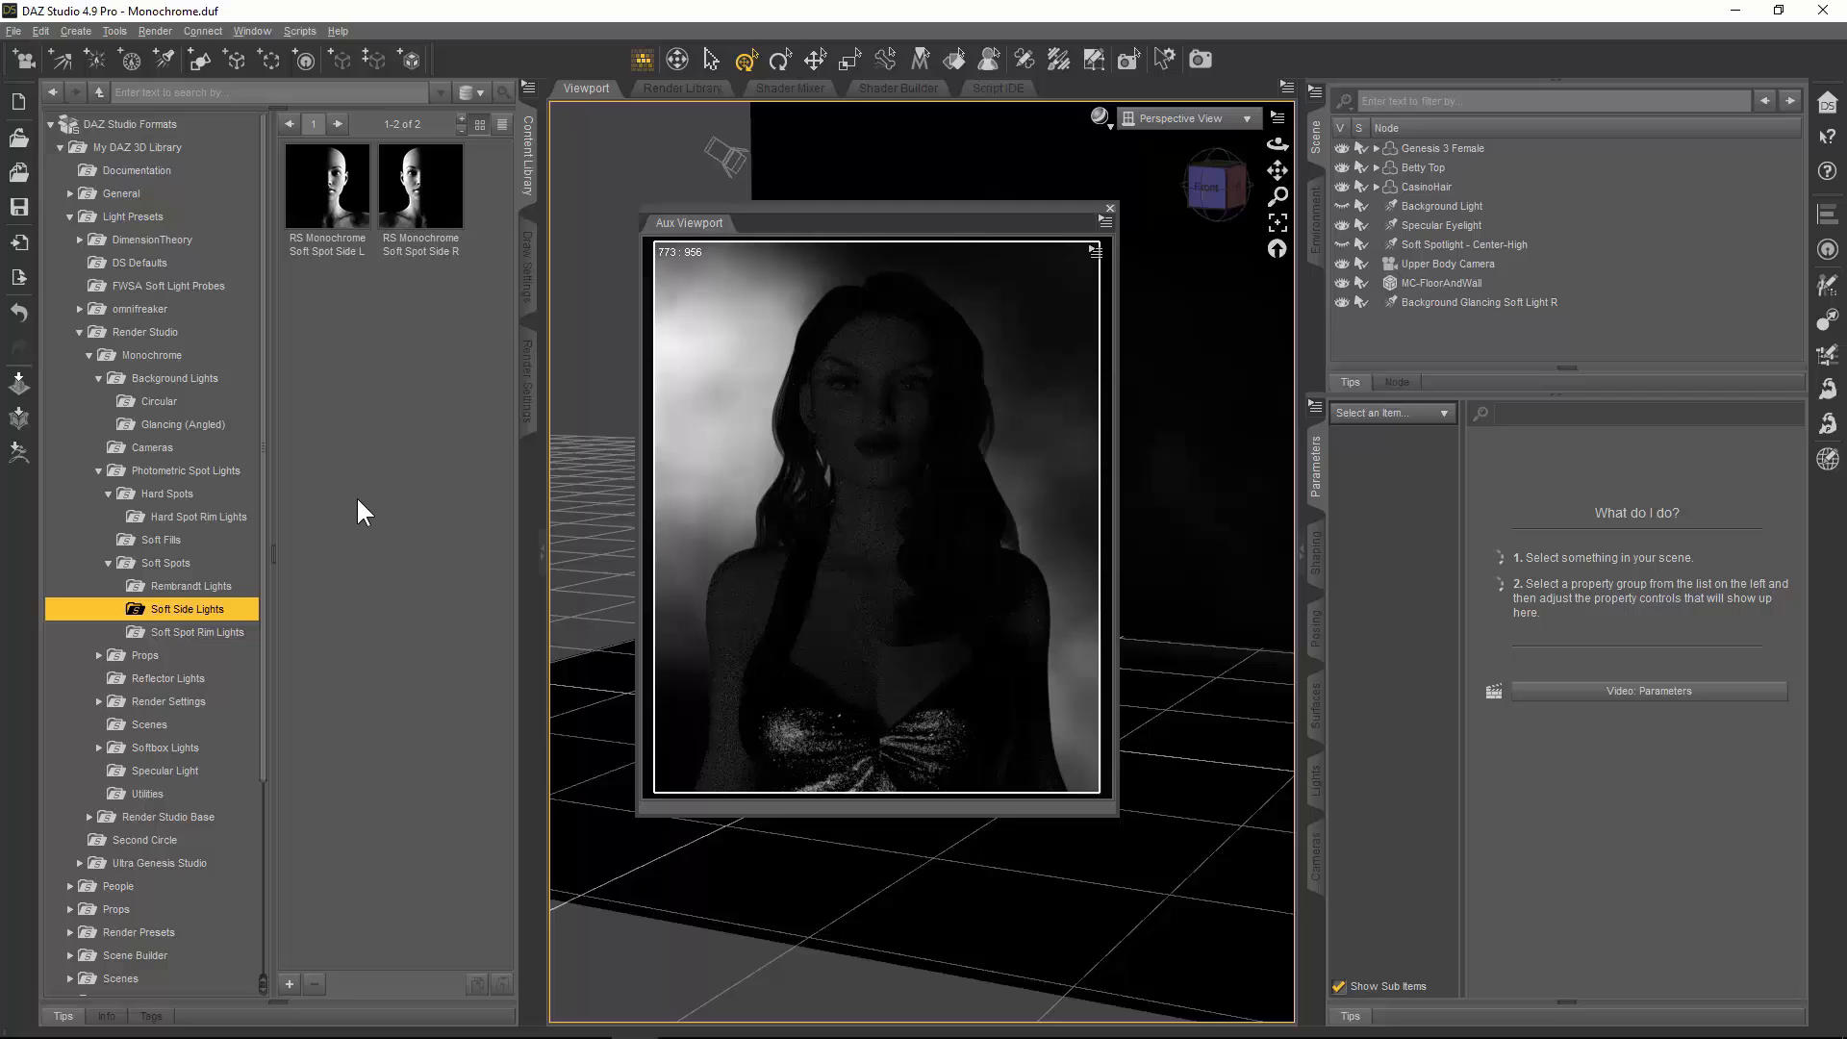
pyautogui.click(423, 200)
pyautogui.doubleClick(424, 200)
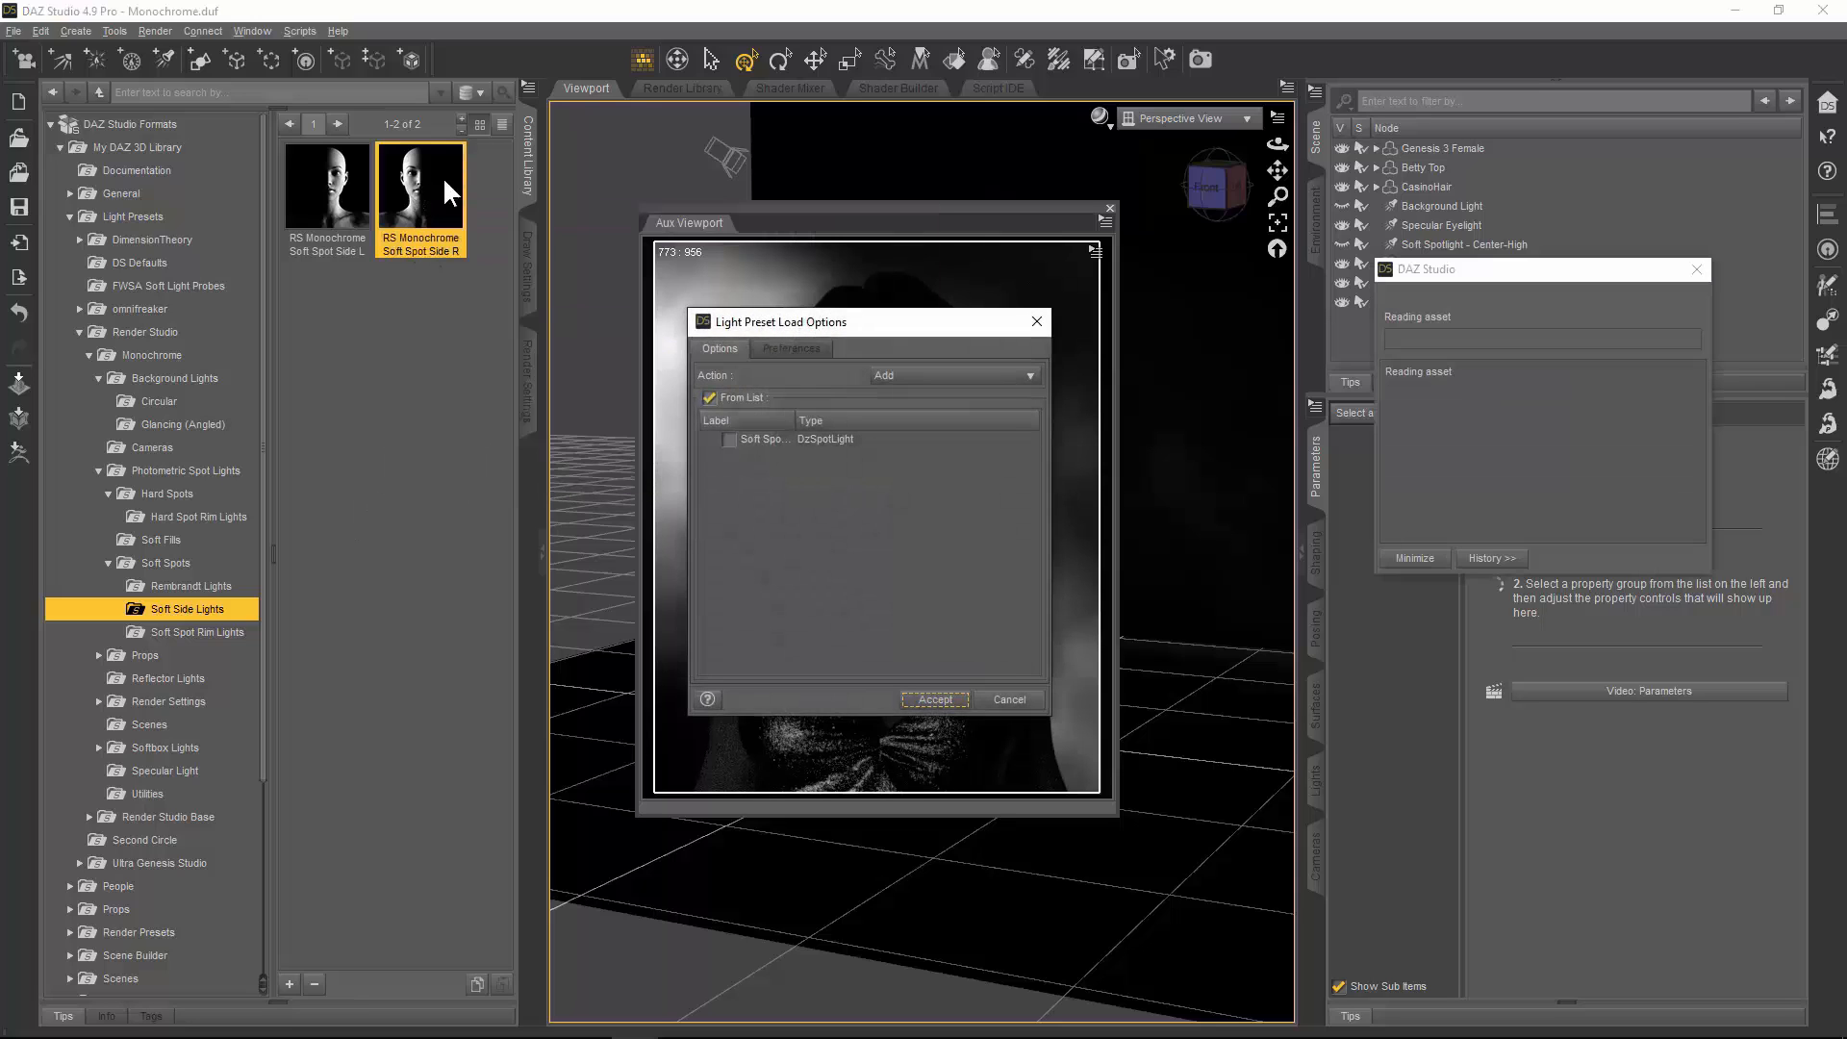
pyautogui.click(944, 702)
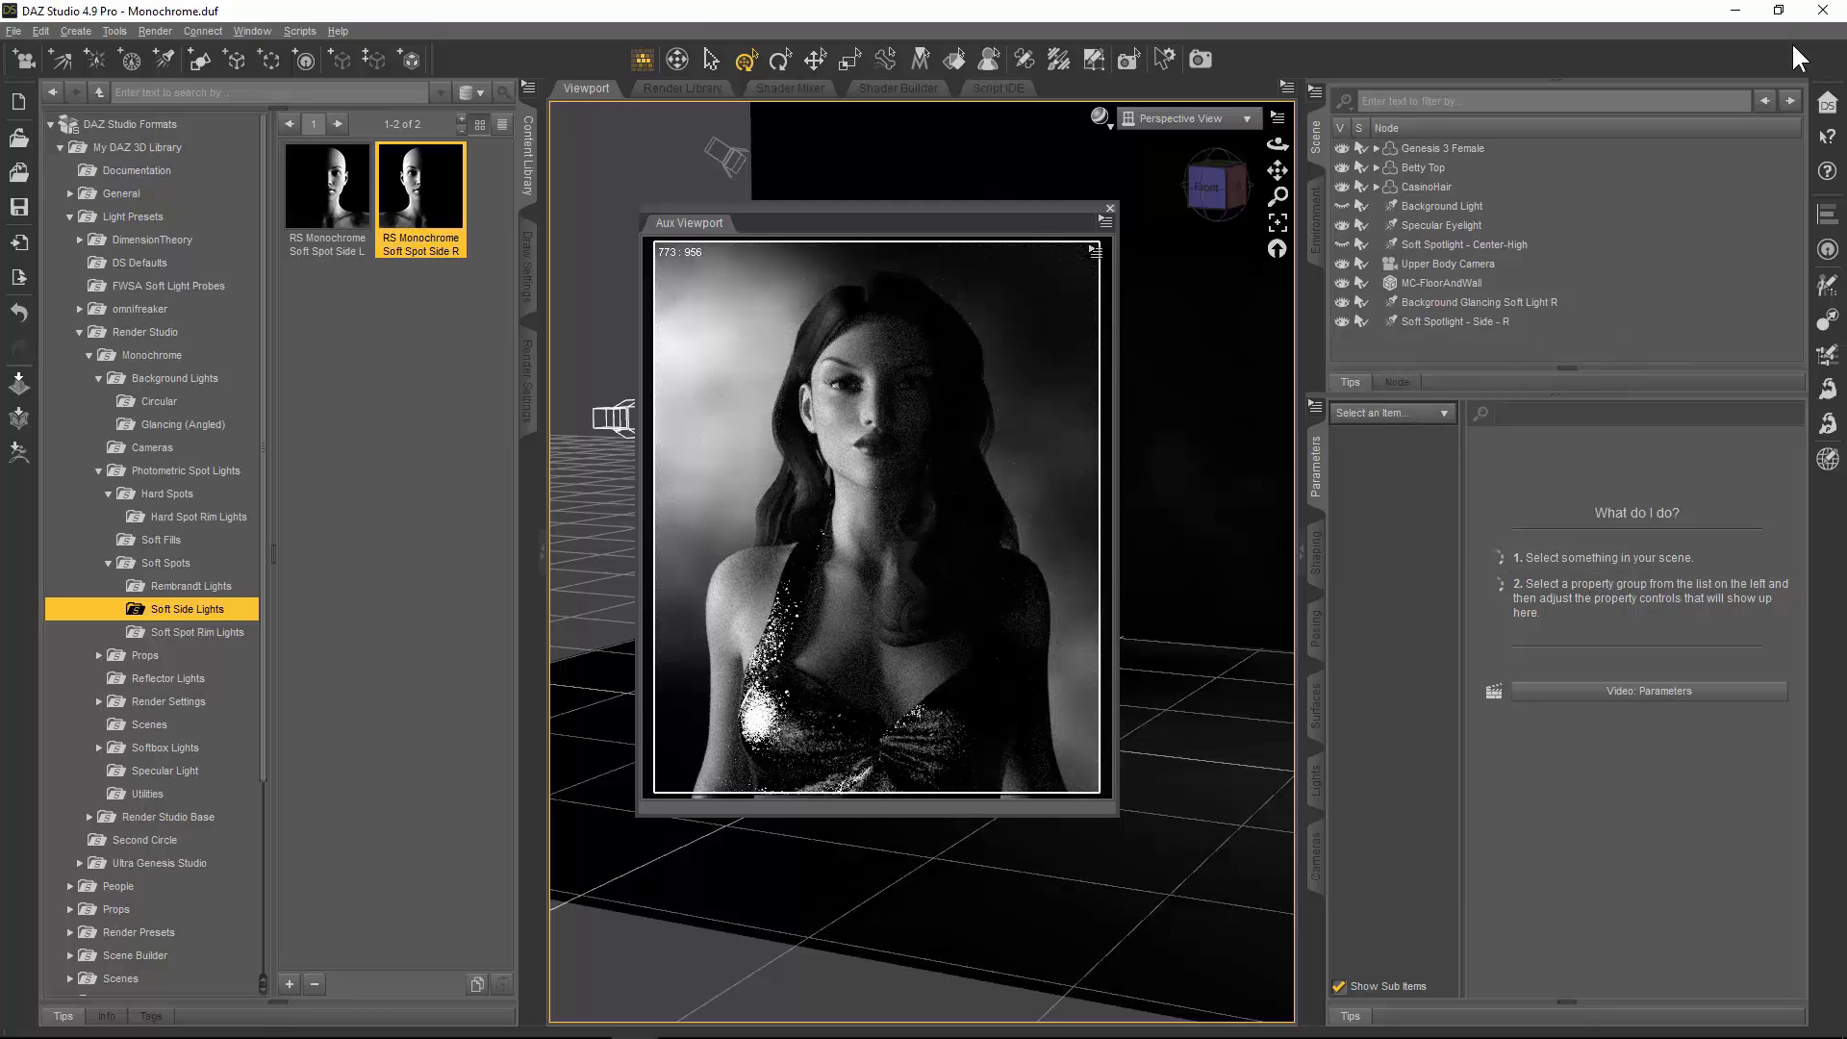
# Step: Replace the Soft Spotlight - Side - R light with the RS Monochrome Soft Spot Rim R preset from the Soft Spot Rim Lights
pyautogui.click(1497, 318)
pyautogui.rightClick(1498, 319)
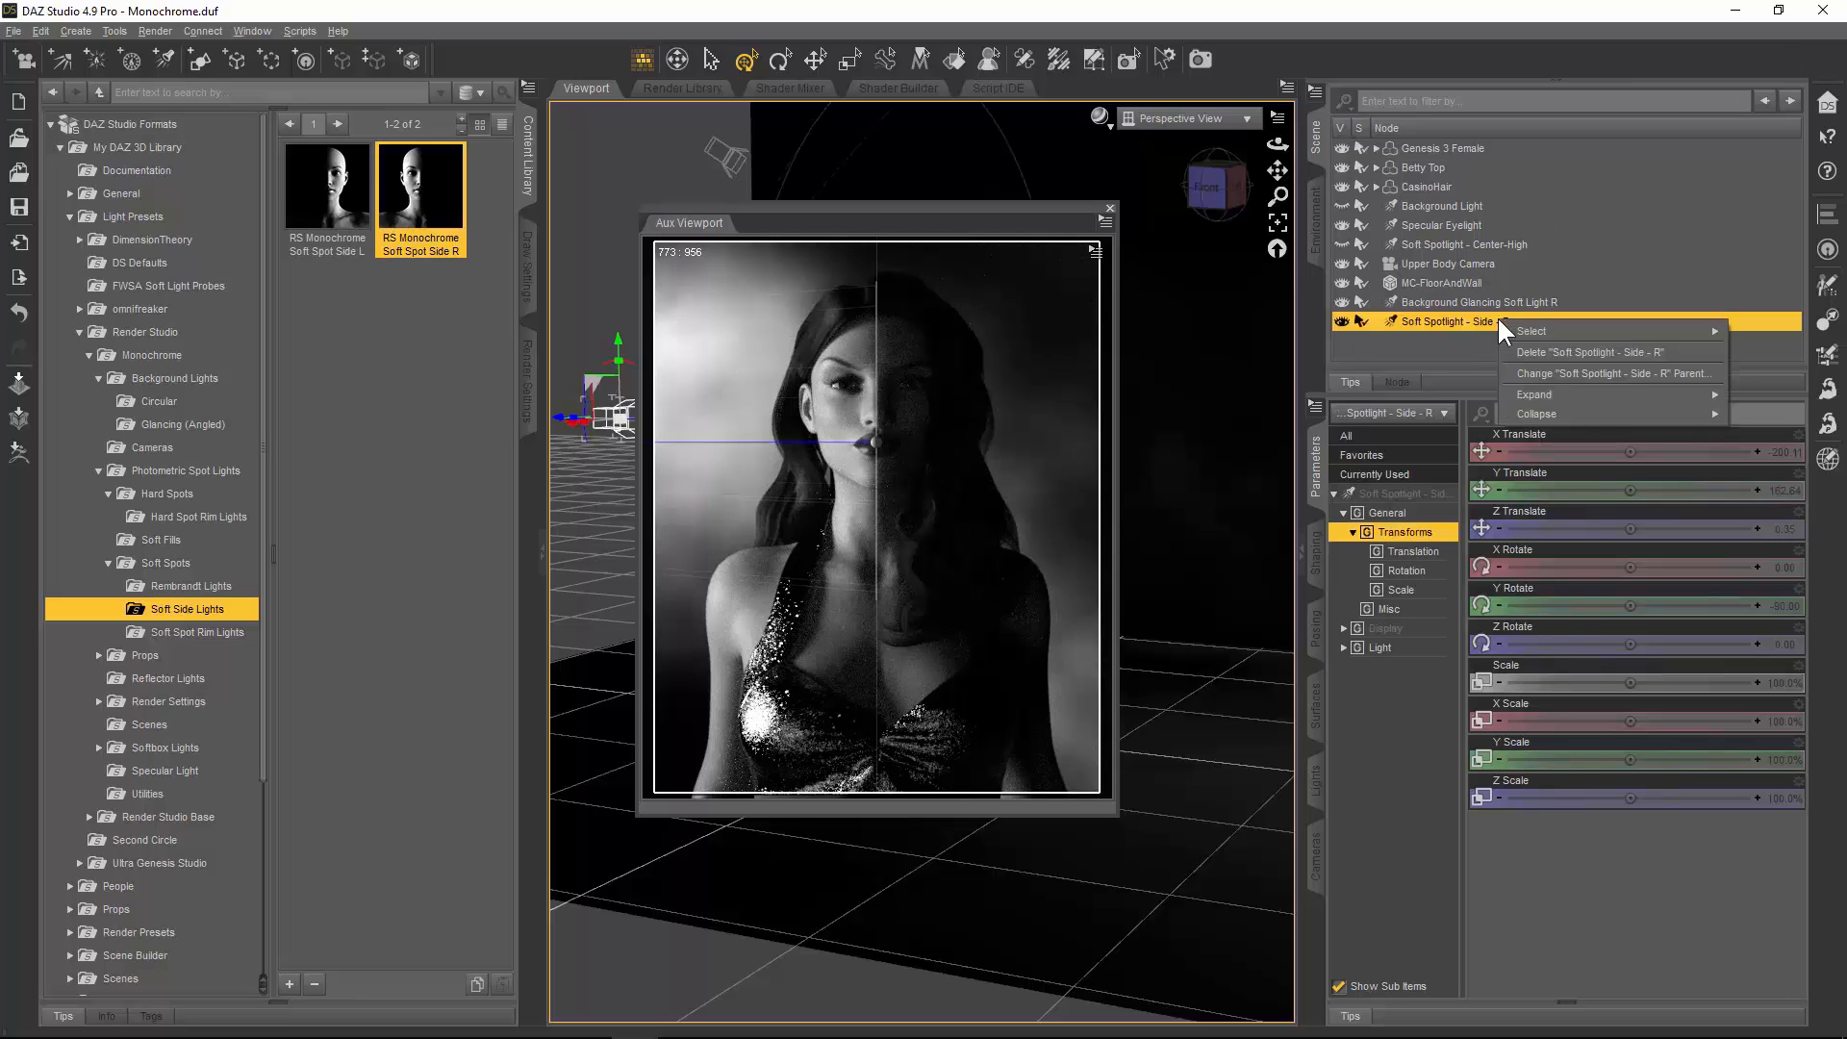
pyautogui.click(1525, 350)
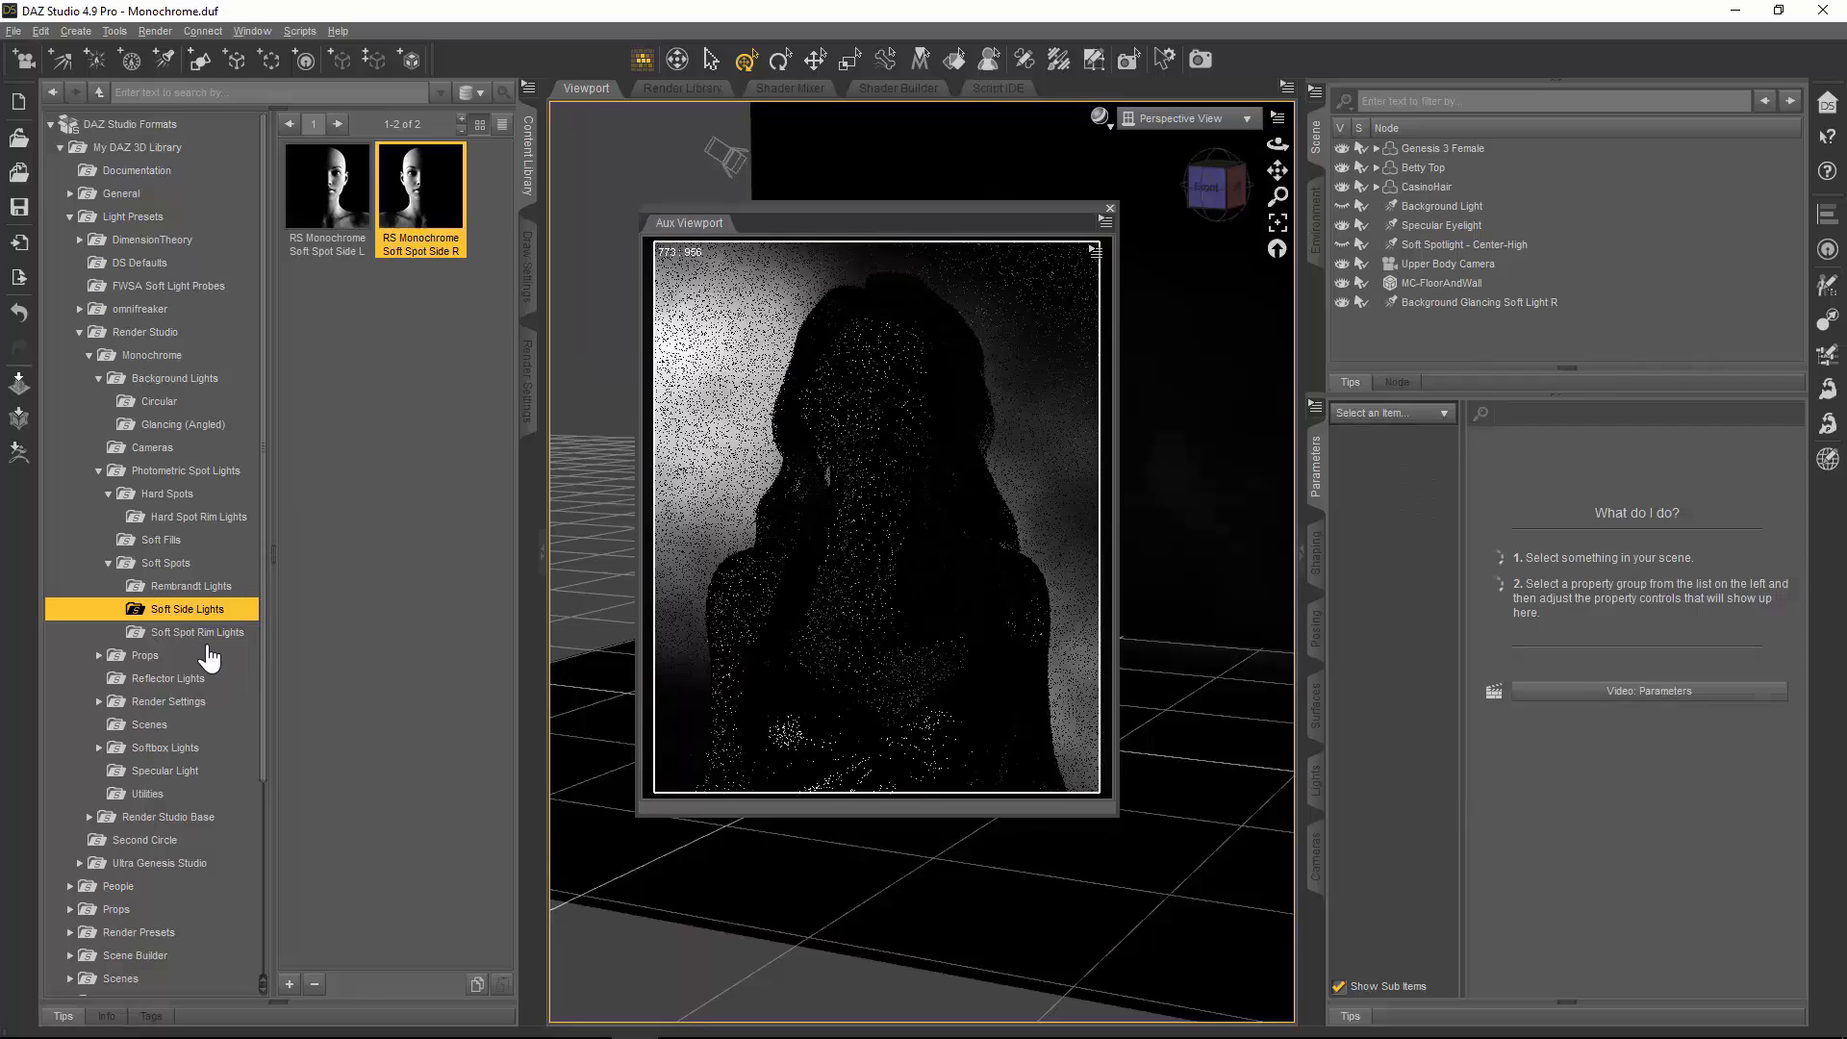
pyautogui.click(202, 633)
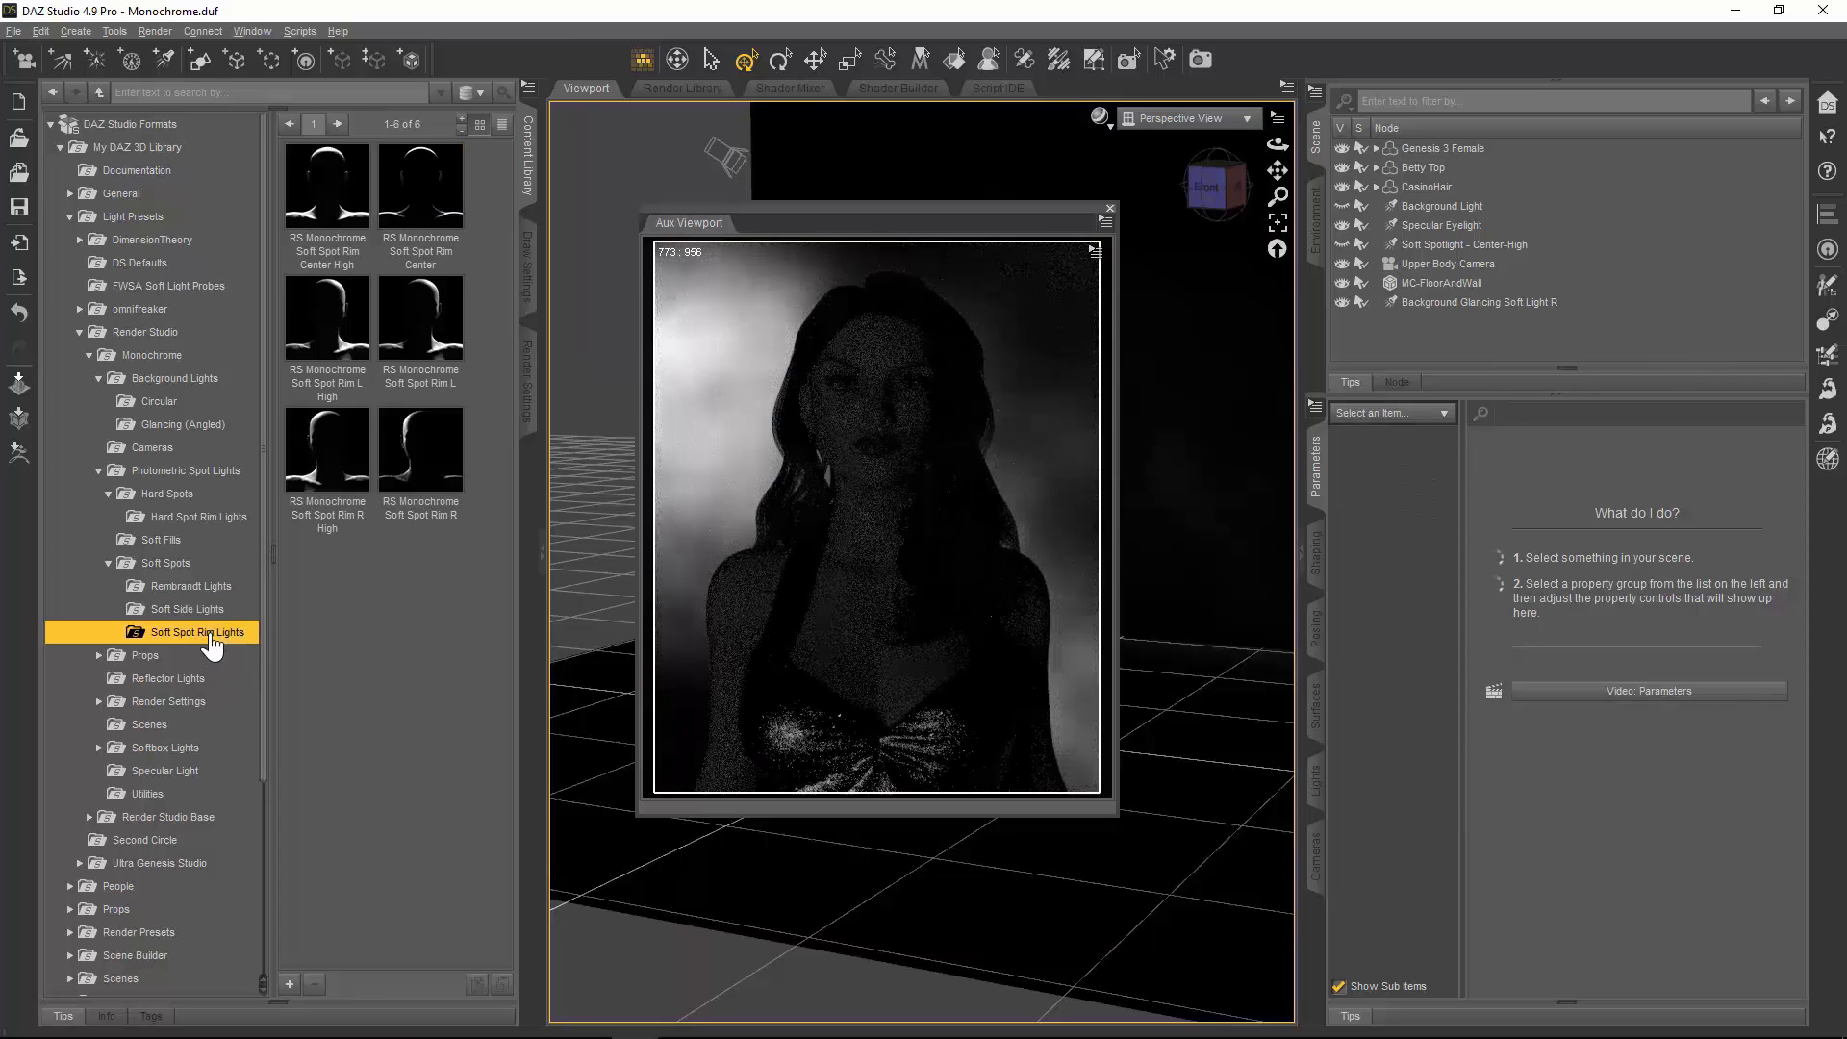
pyautogui.doubleClick(420, 460)
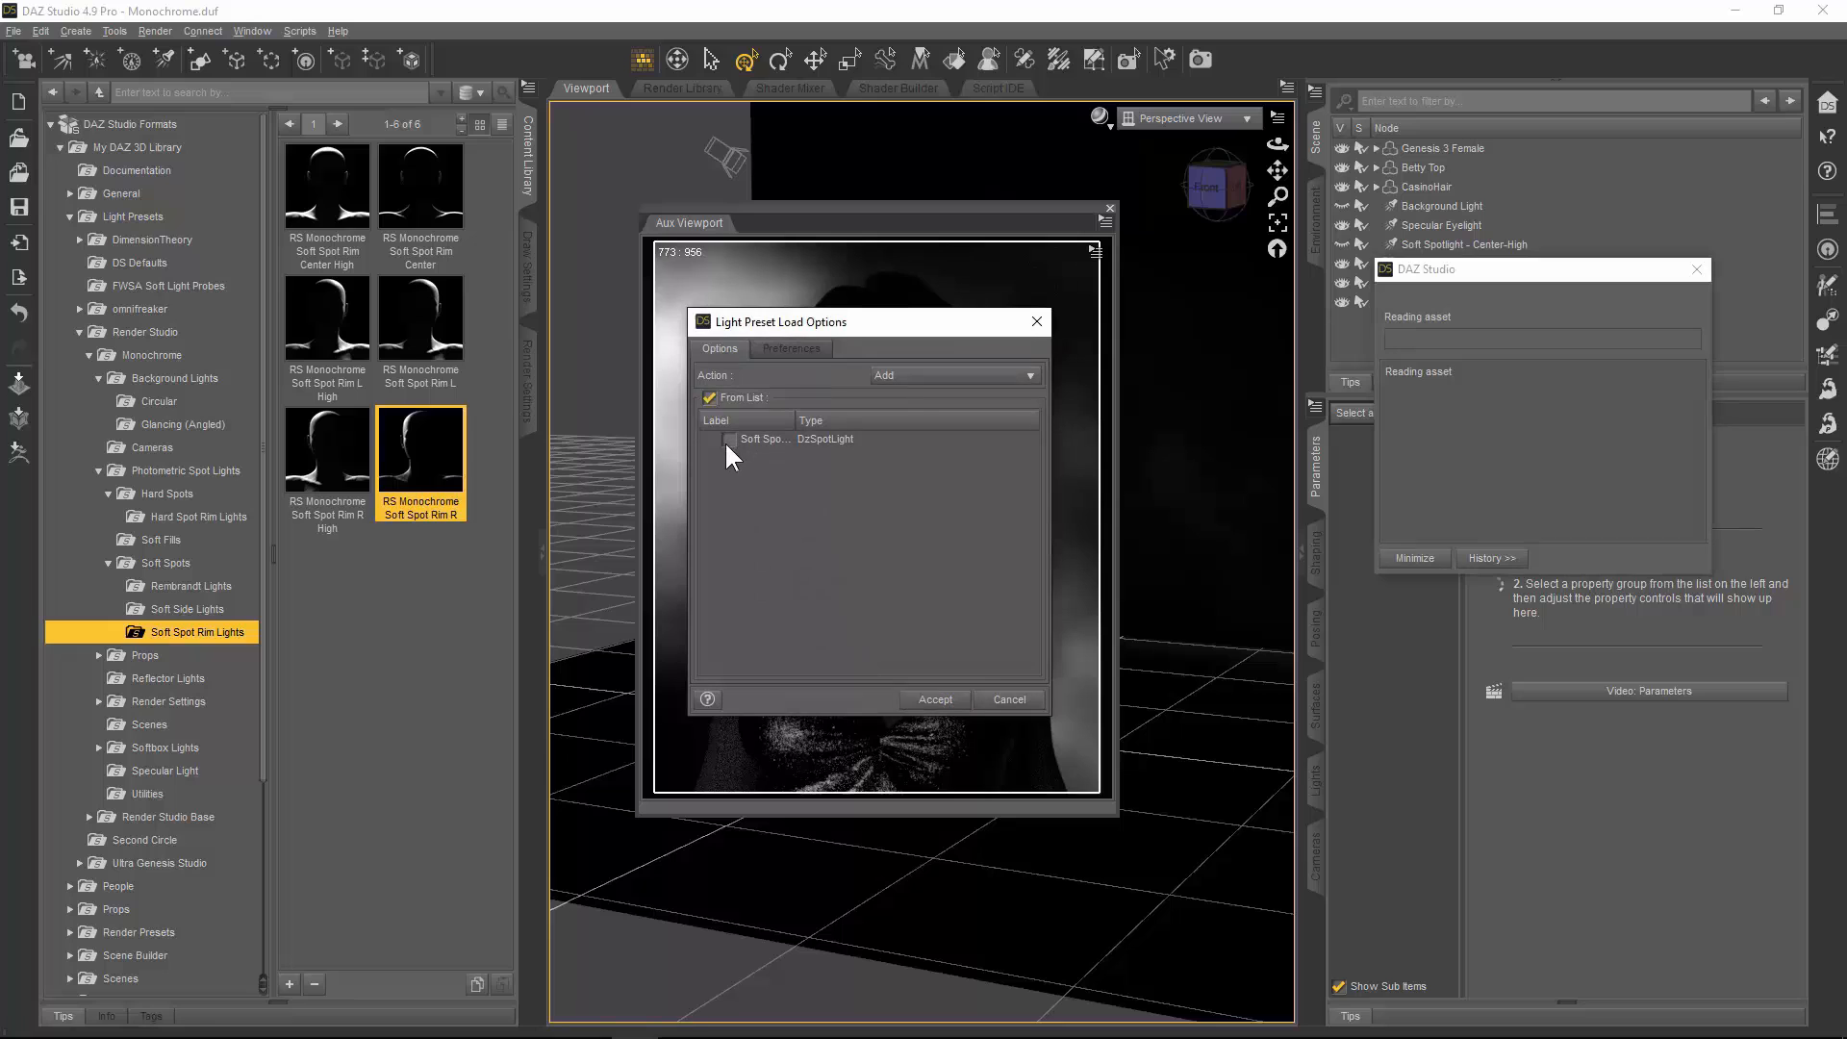
pyautogui.click(957, 700)
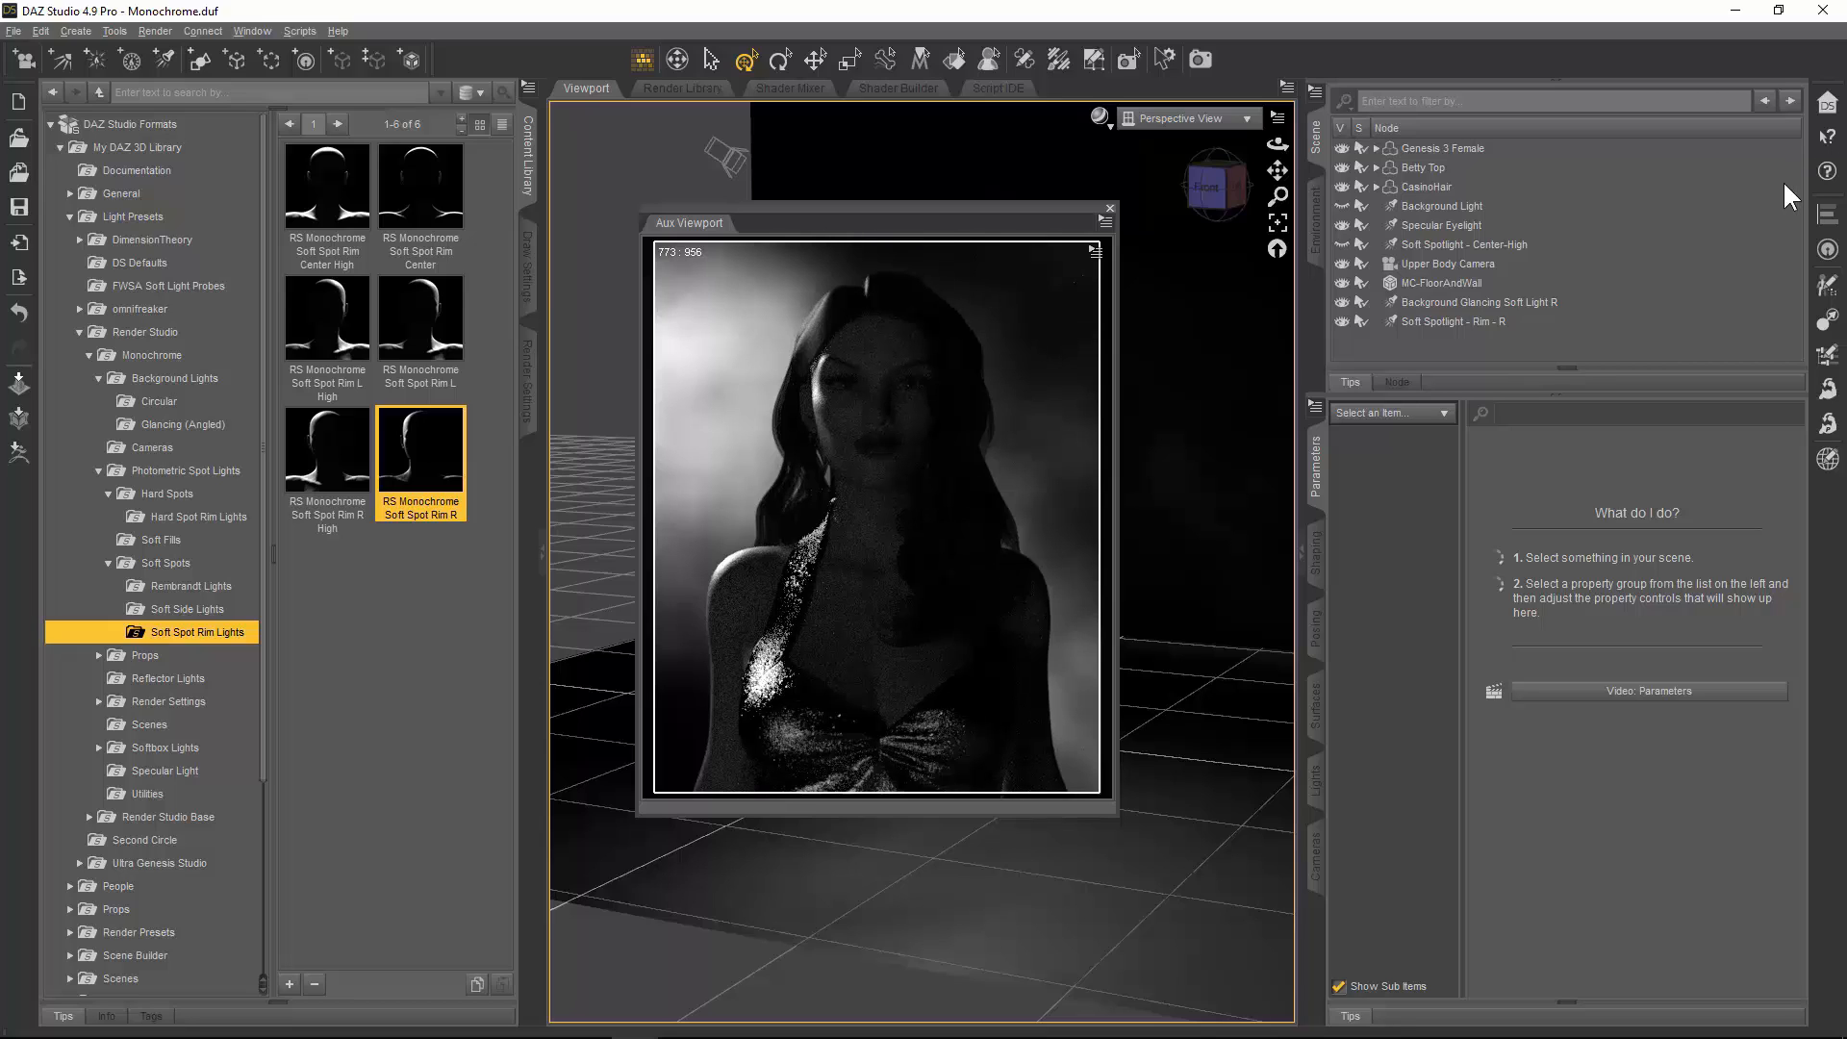
# Step: Set the luminous flux of the Soft Spotlight - Rim - R light to 1500000 lumens
pyautogui.click(1474, 322)
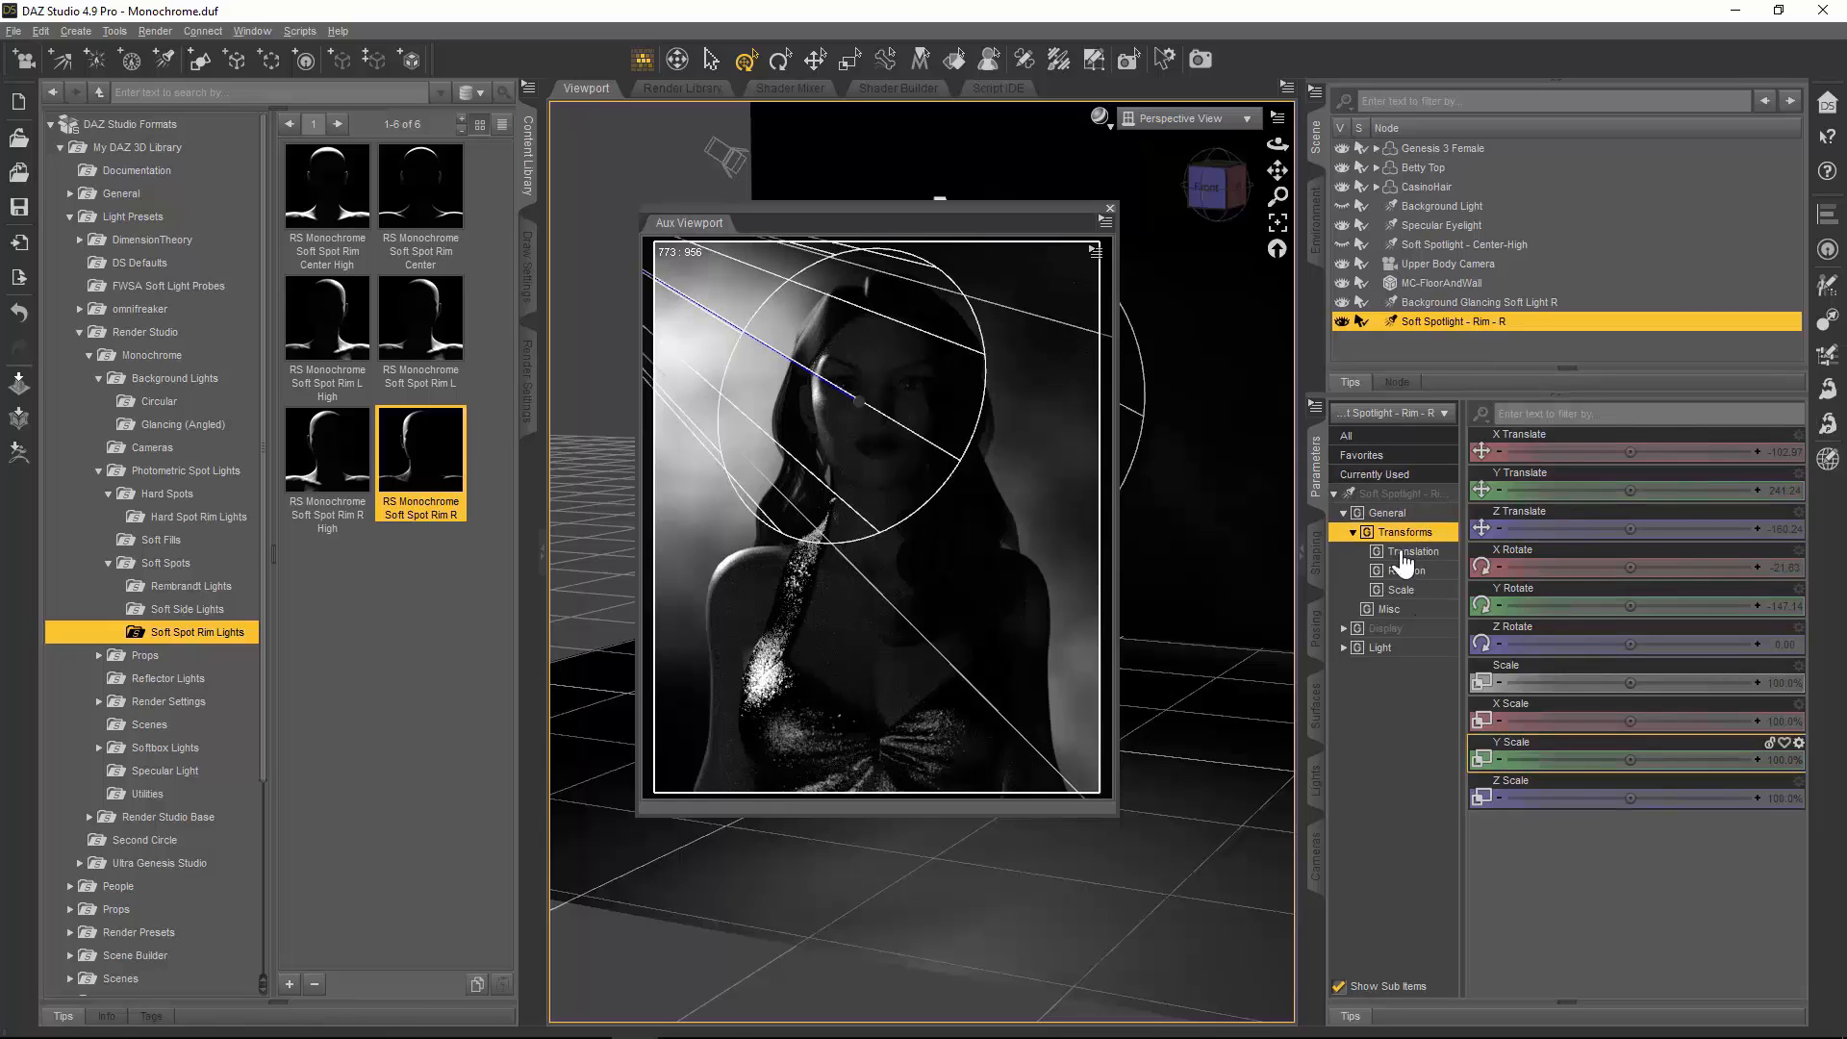
pyautogui.click(1318, 784)
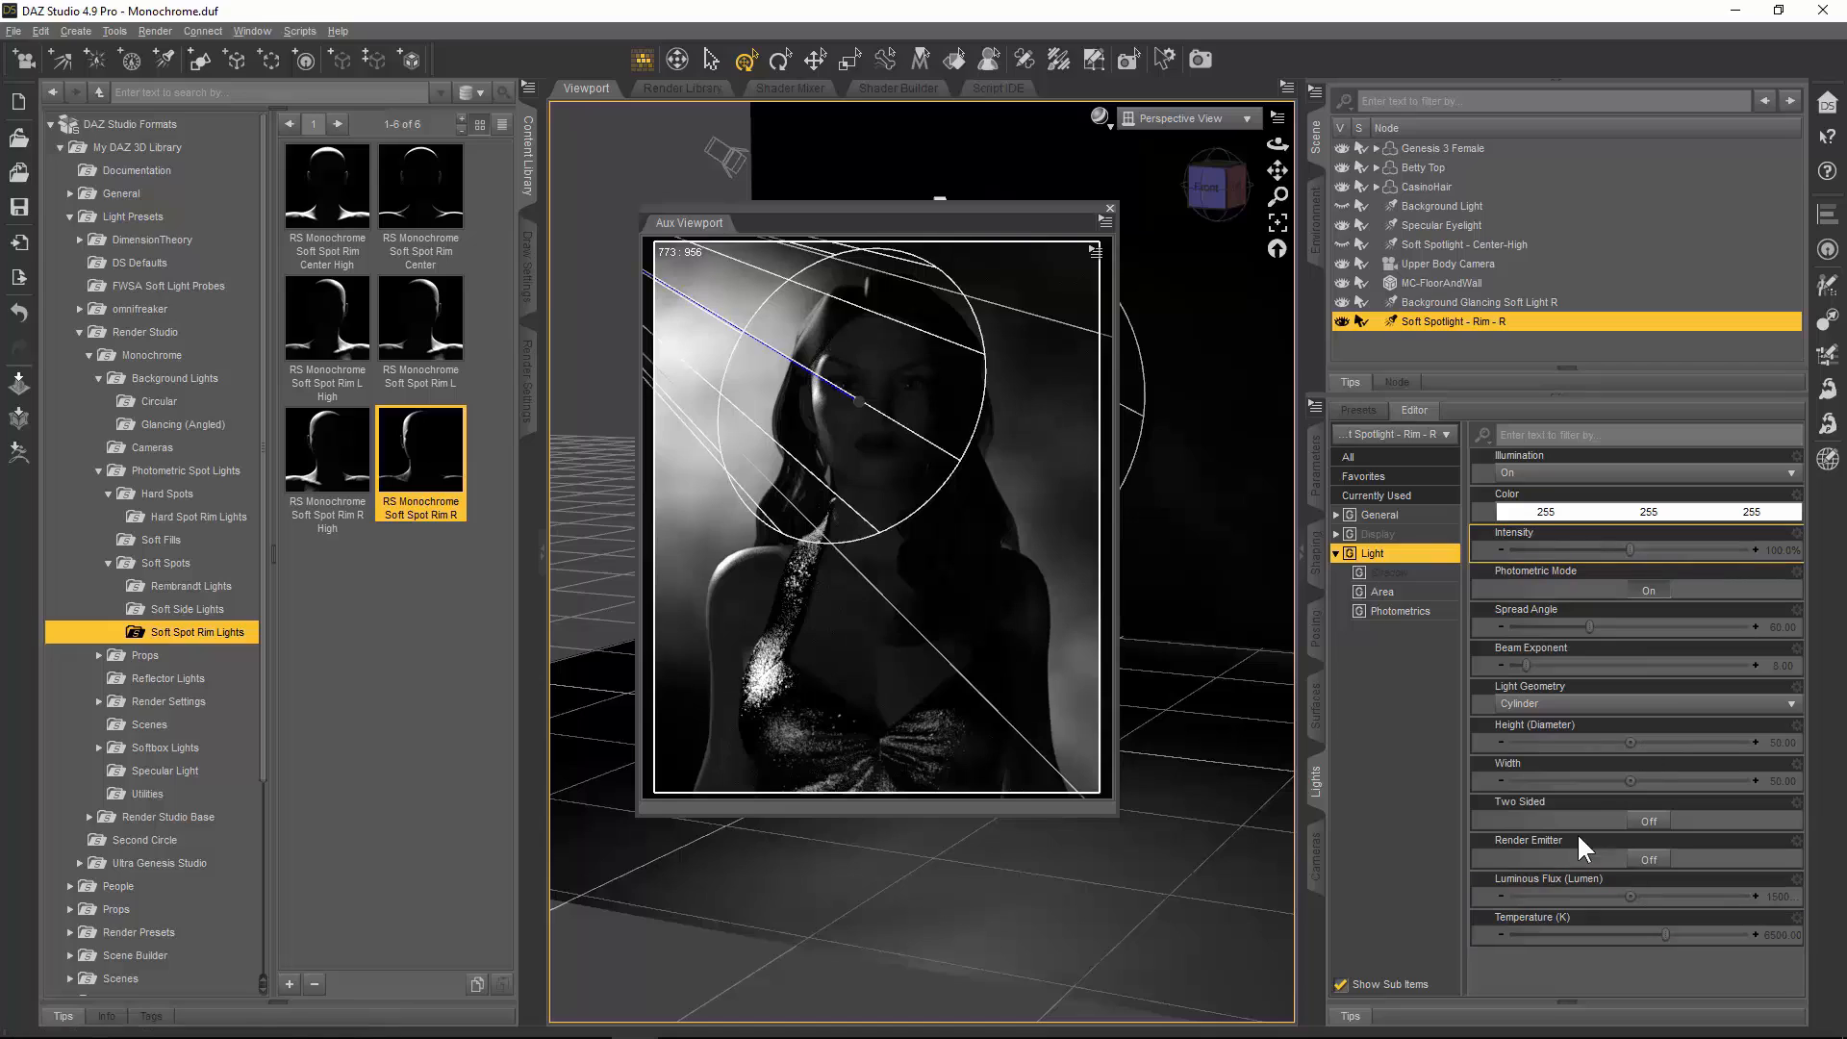
pyautogui.click(1787, 897)
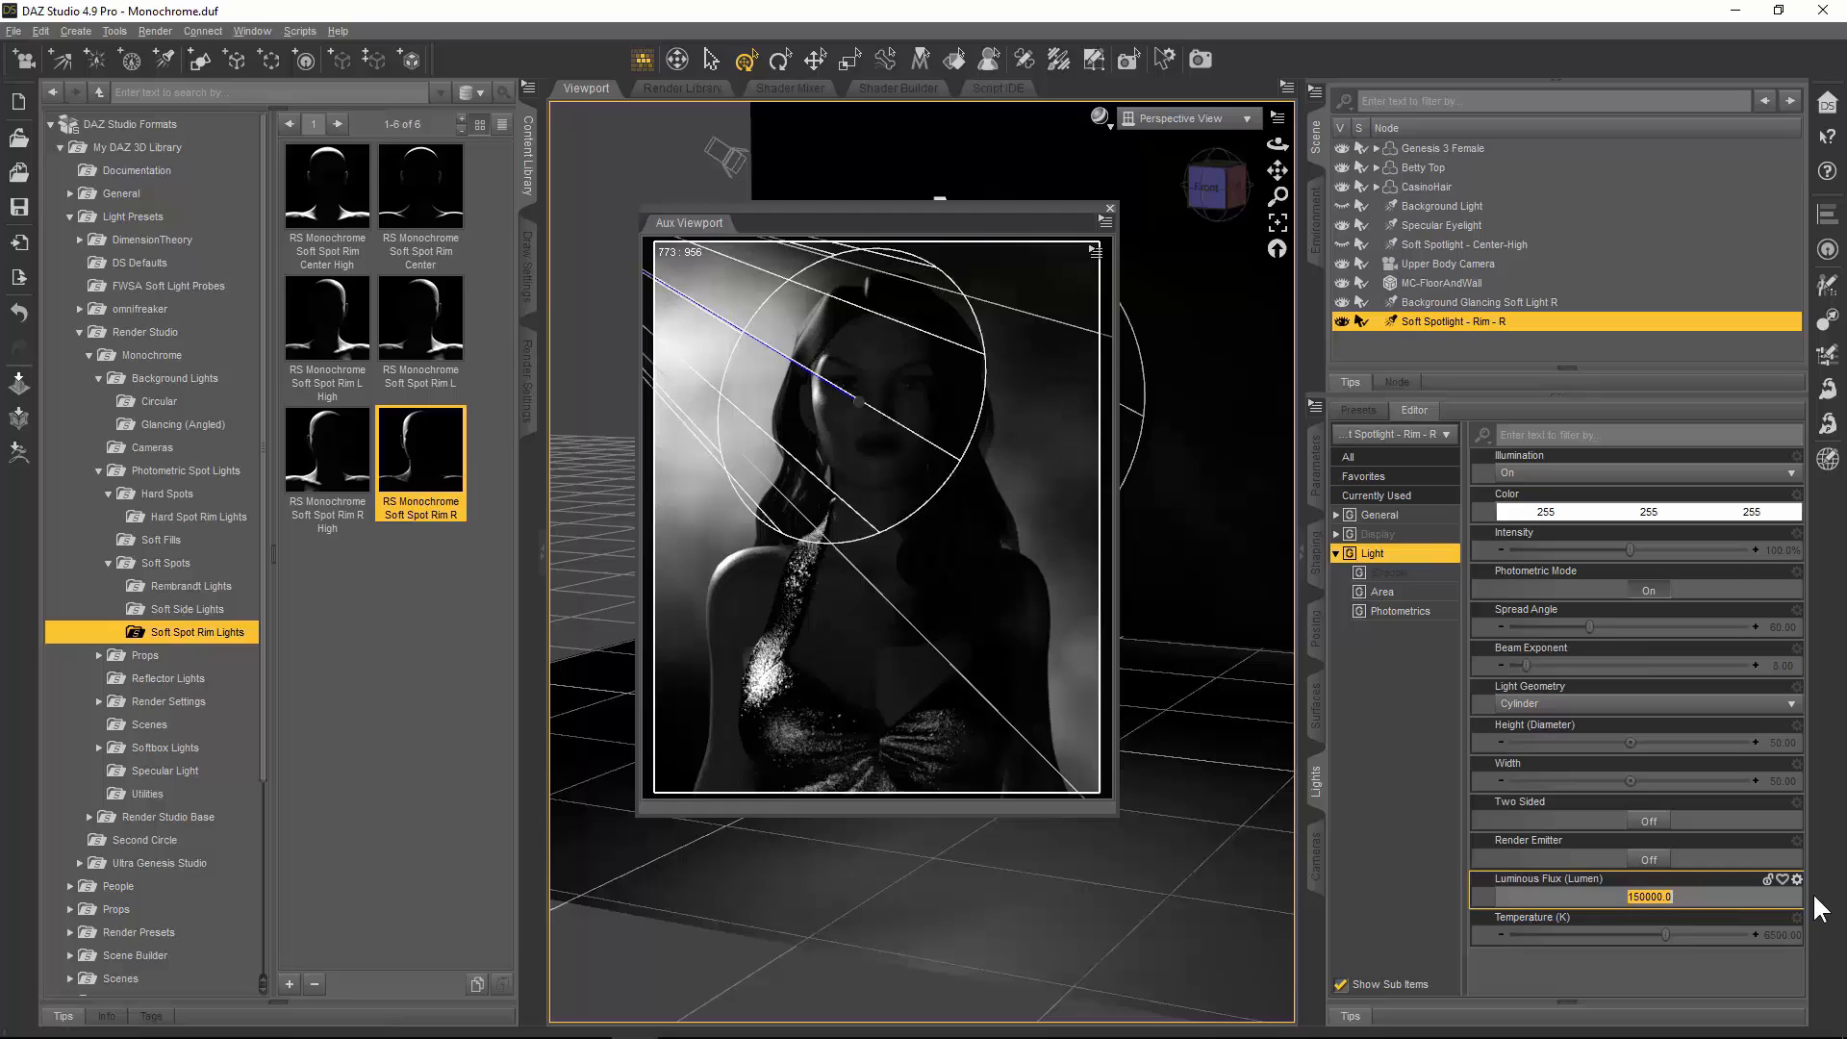
pyautogui.click(1657, 898)
pyautogui.write('0')
pyautogui.press('Return')
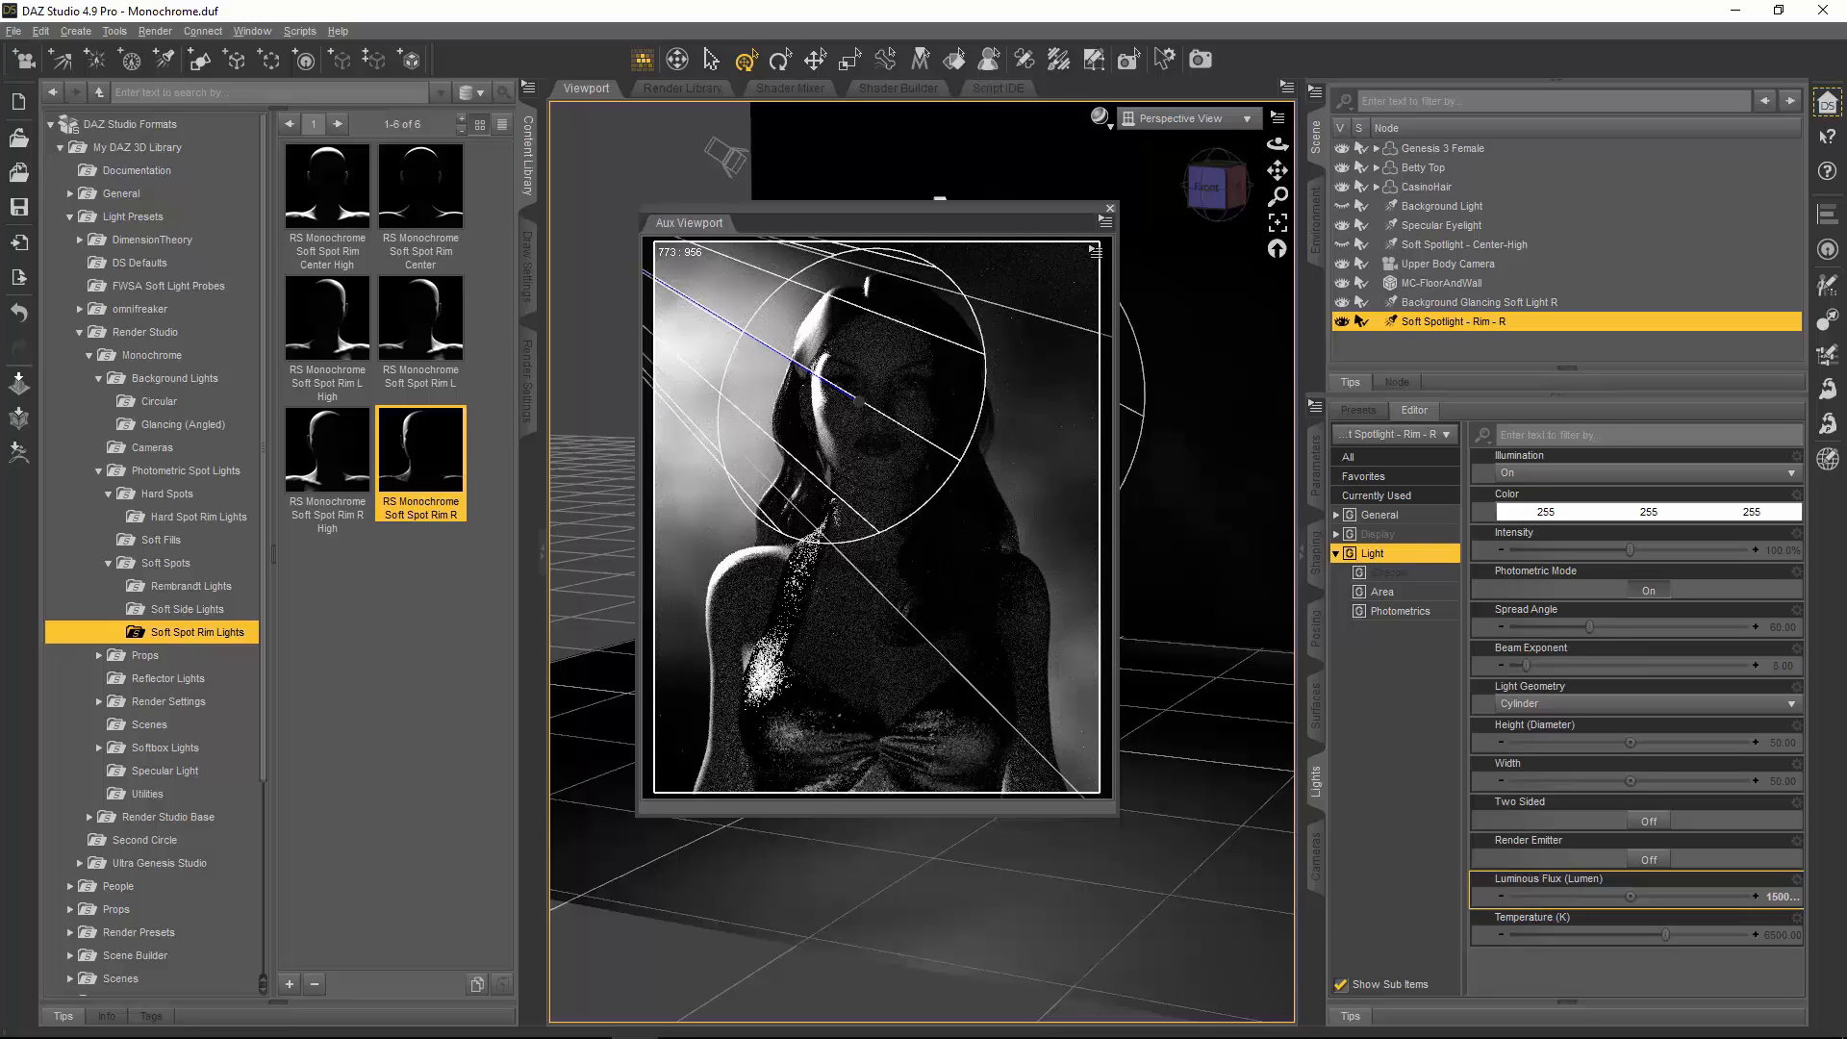
# Step: Set the right rim light's luminous flux to 15000 lumens
pyautogui.click(1781, 896)
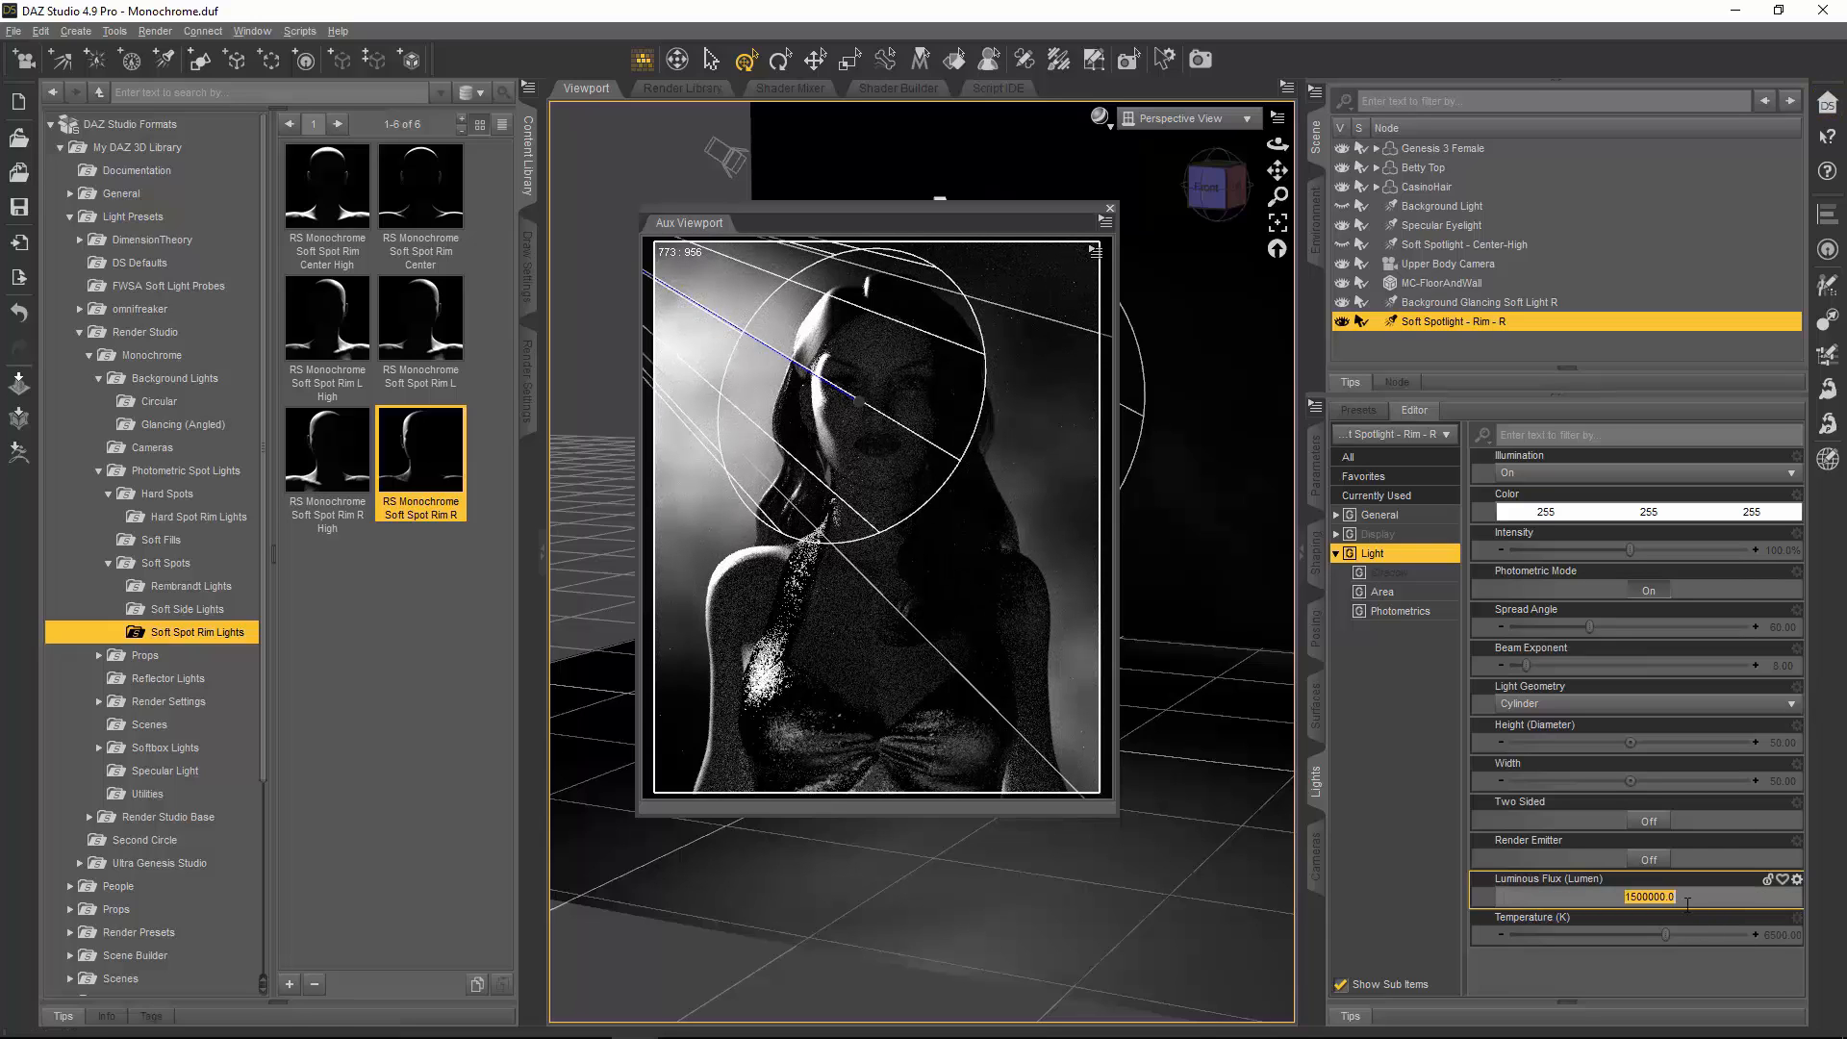
pyautogui.press('Return')
pyautogui.press('Return')
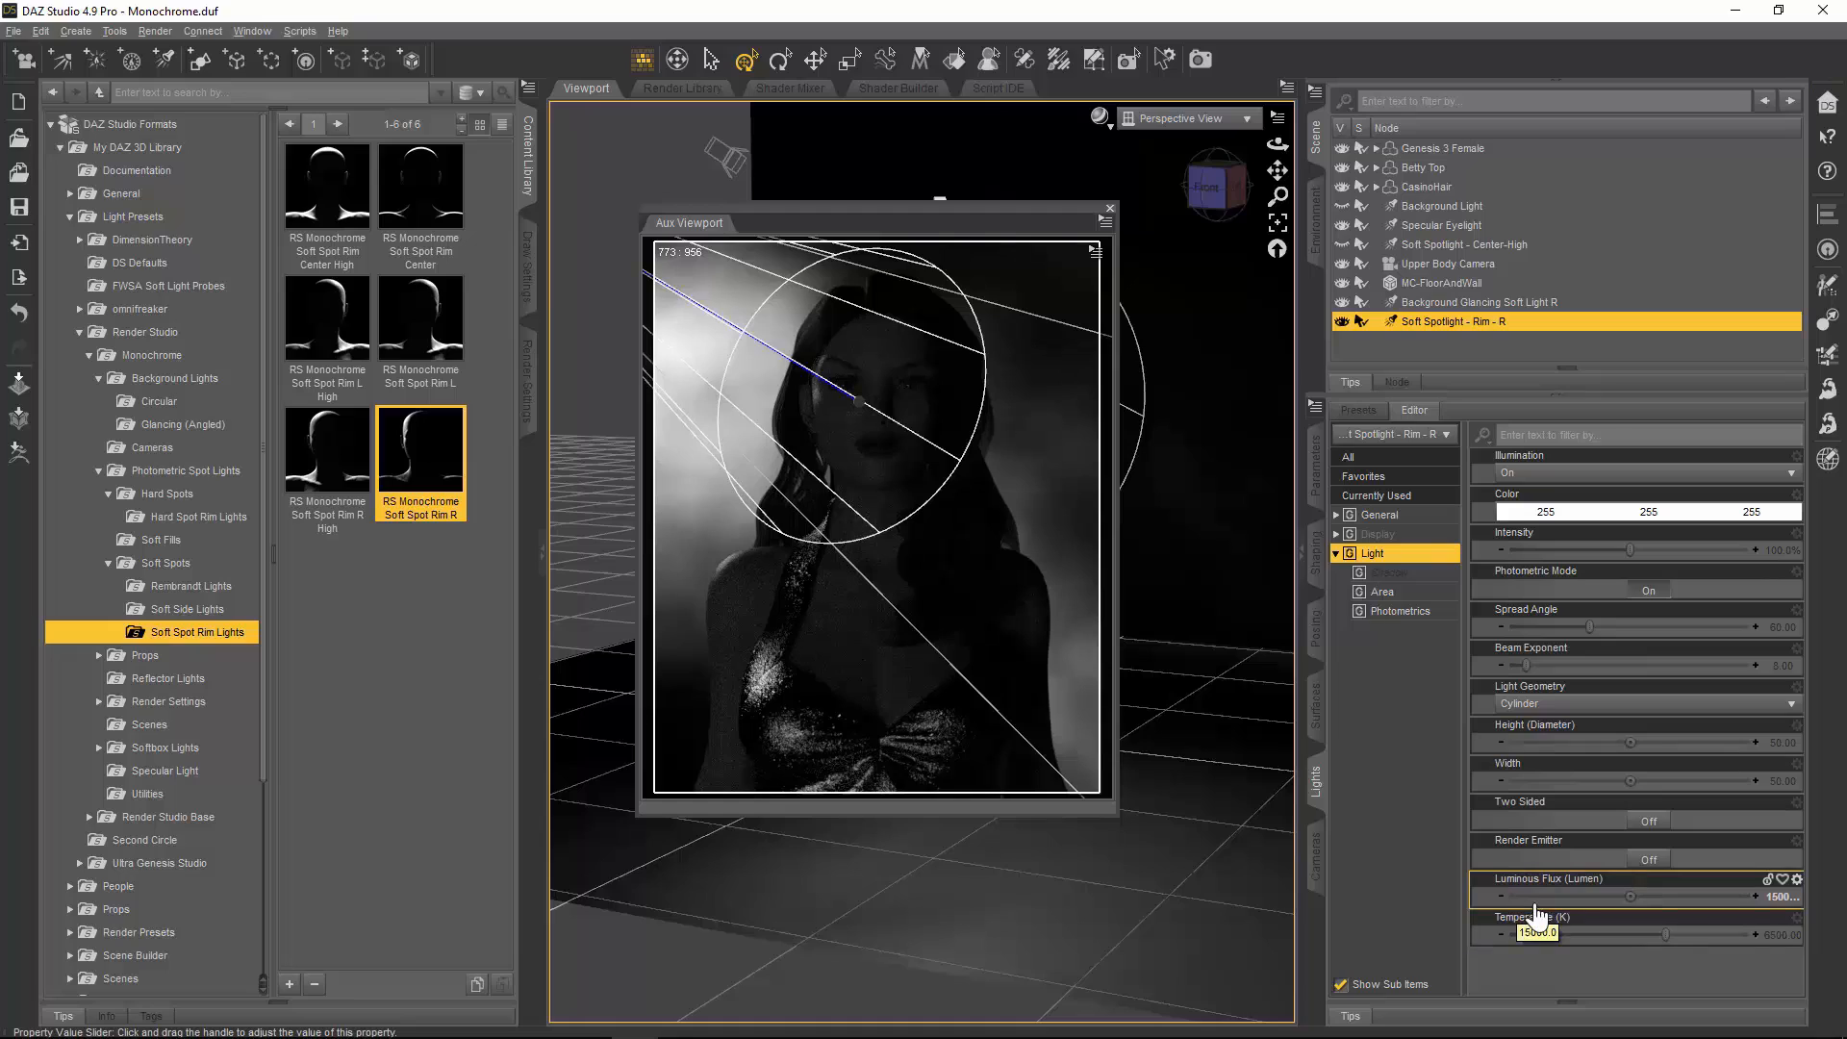
# Step: Set the right rim light's luminous flux to 95000 lumens
pyautogui.click(1785, 897)
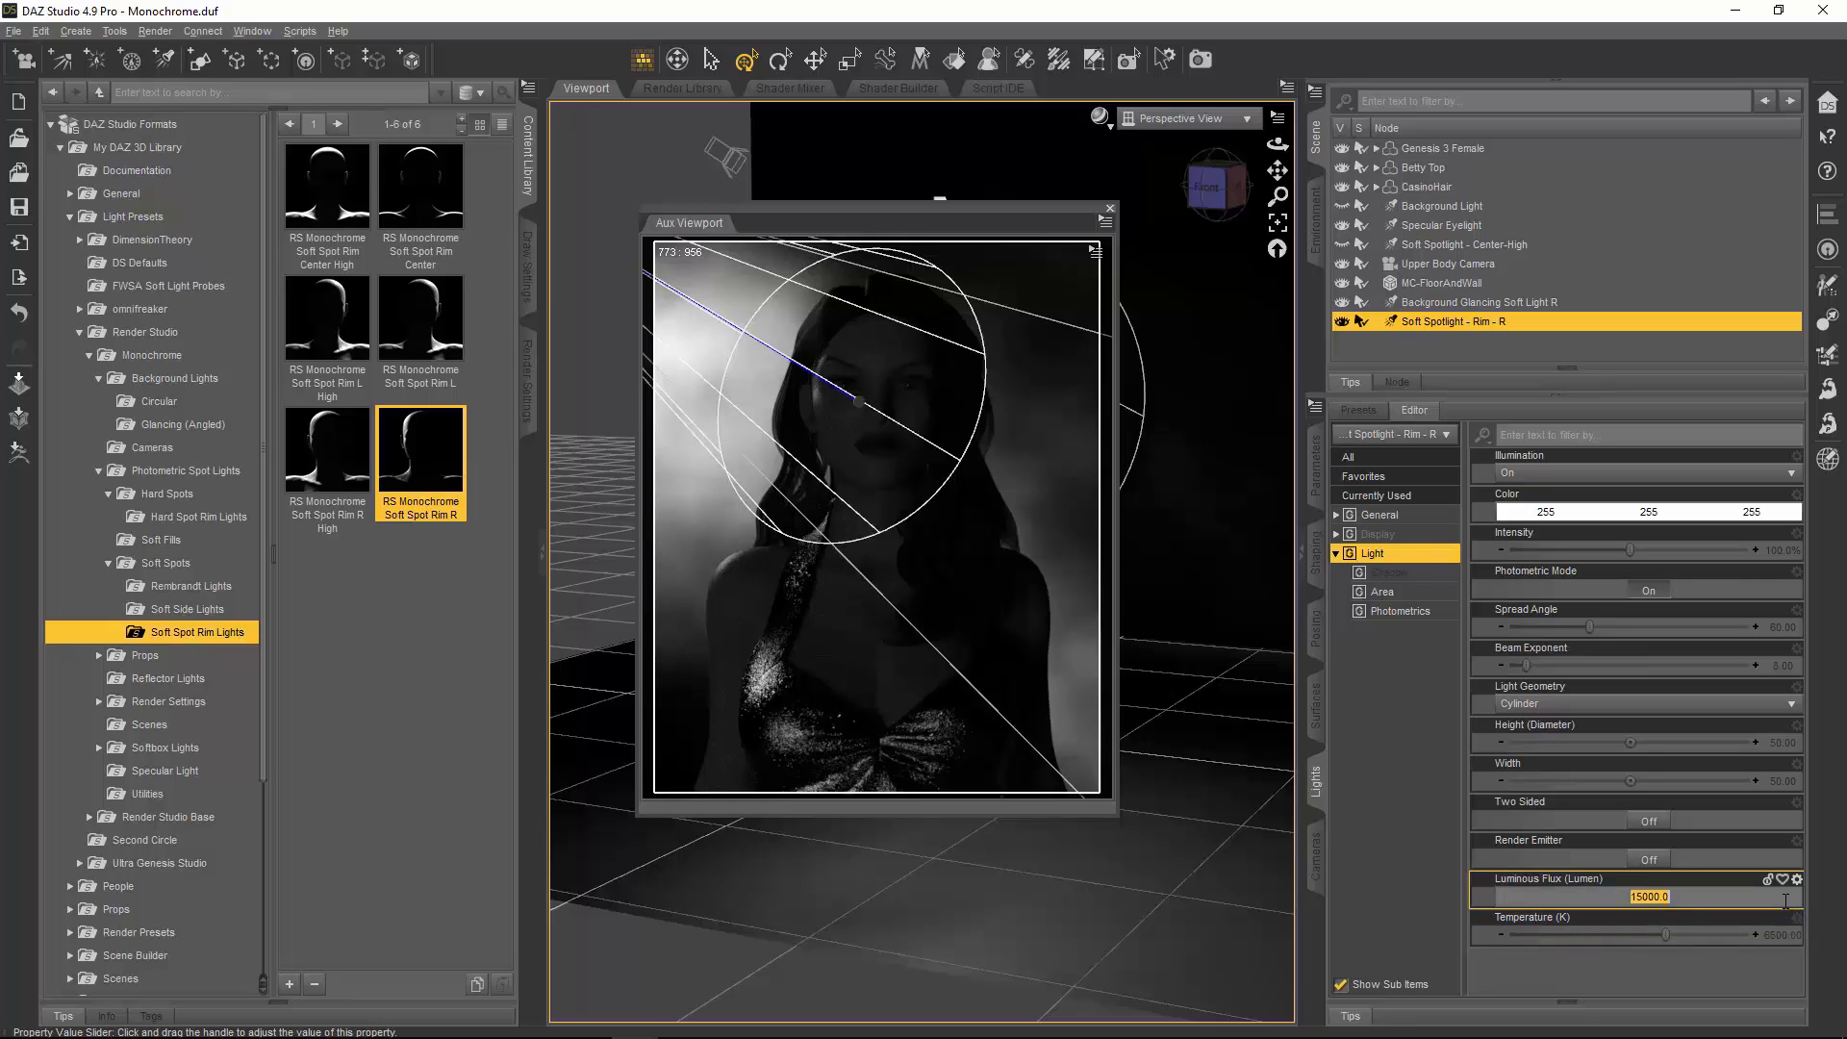
pyautogui.click(1636, 897)
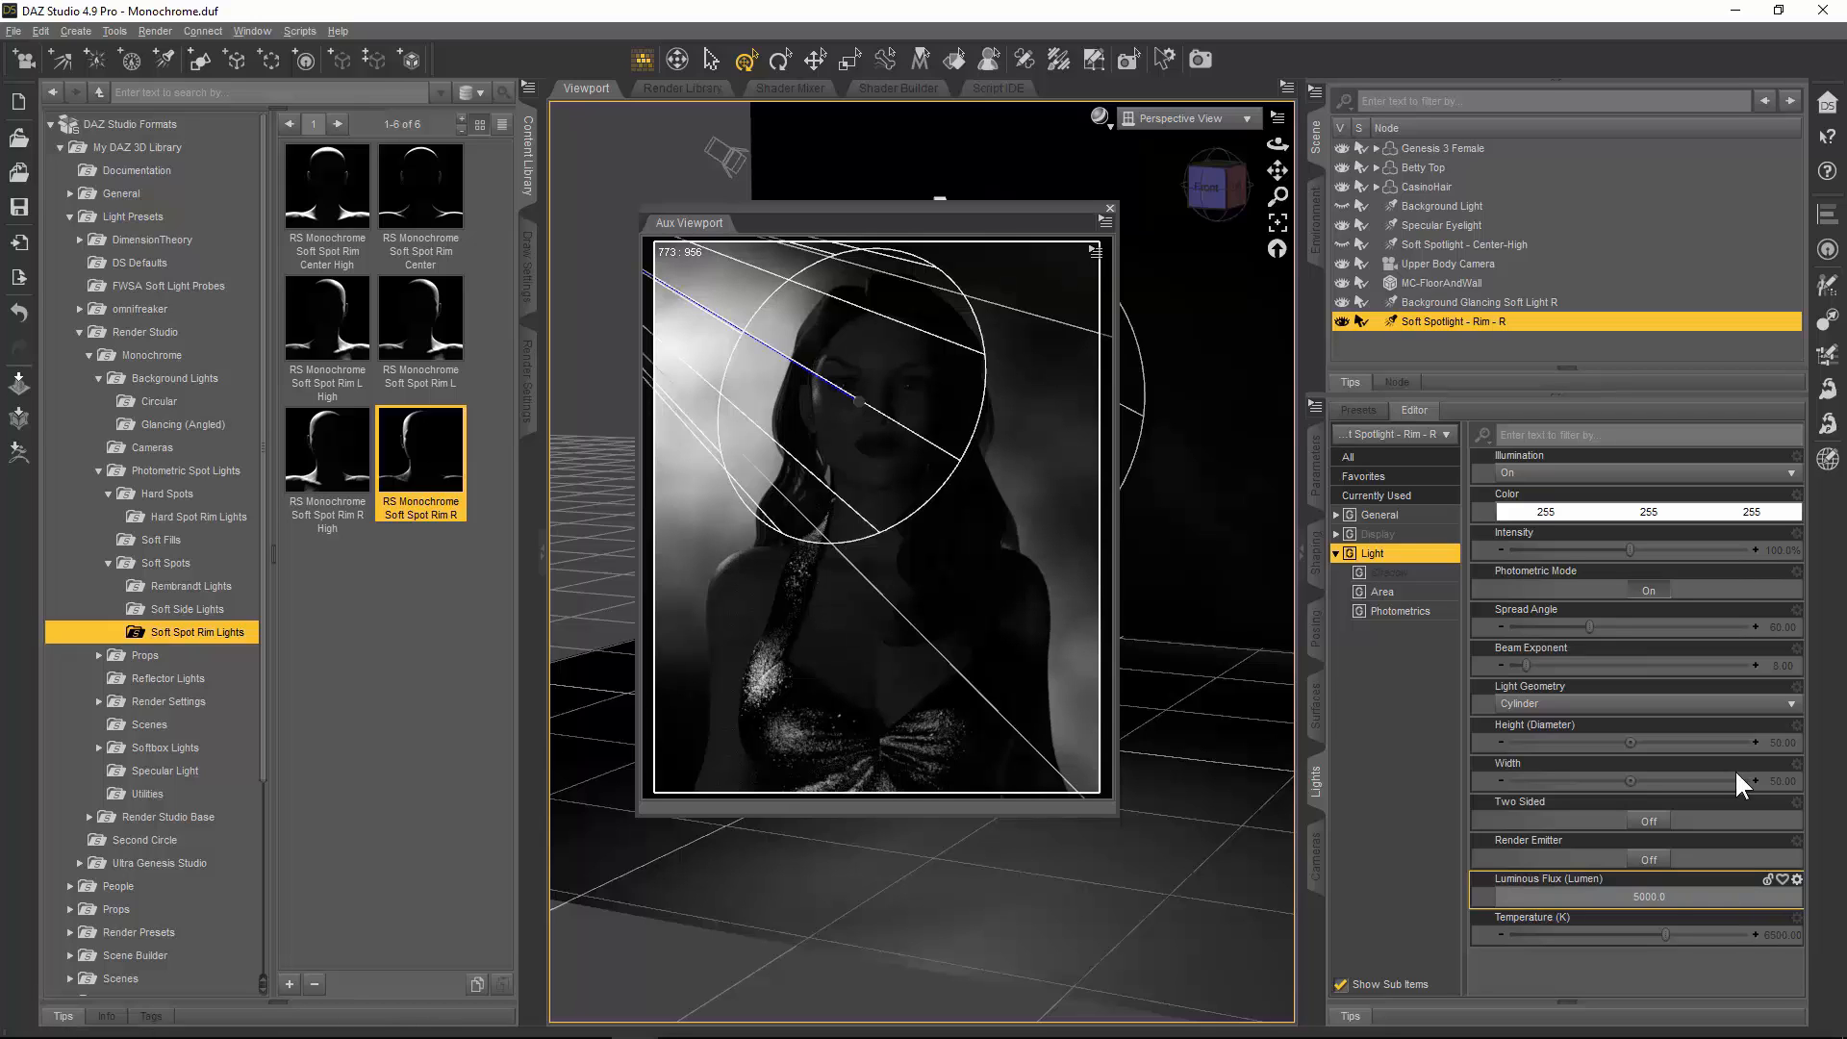
pyautogui.write('9')
pyautogui.press('Return')
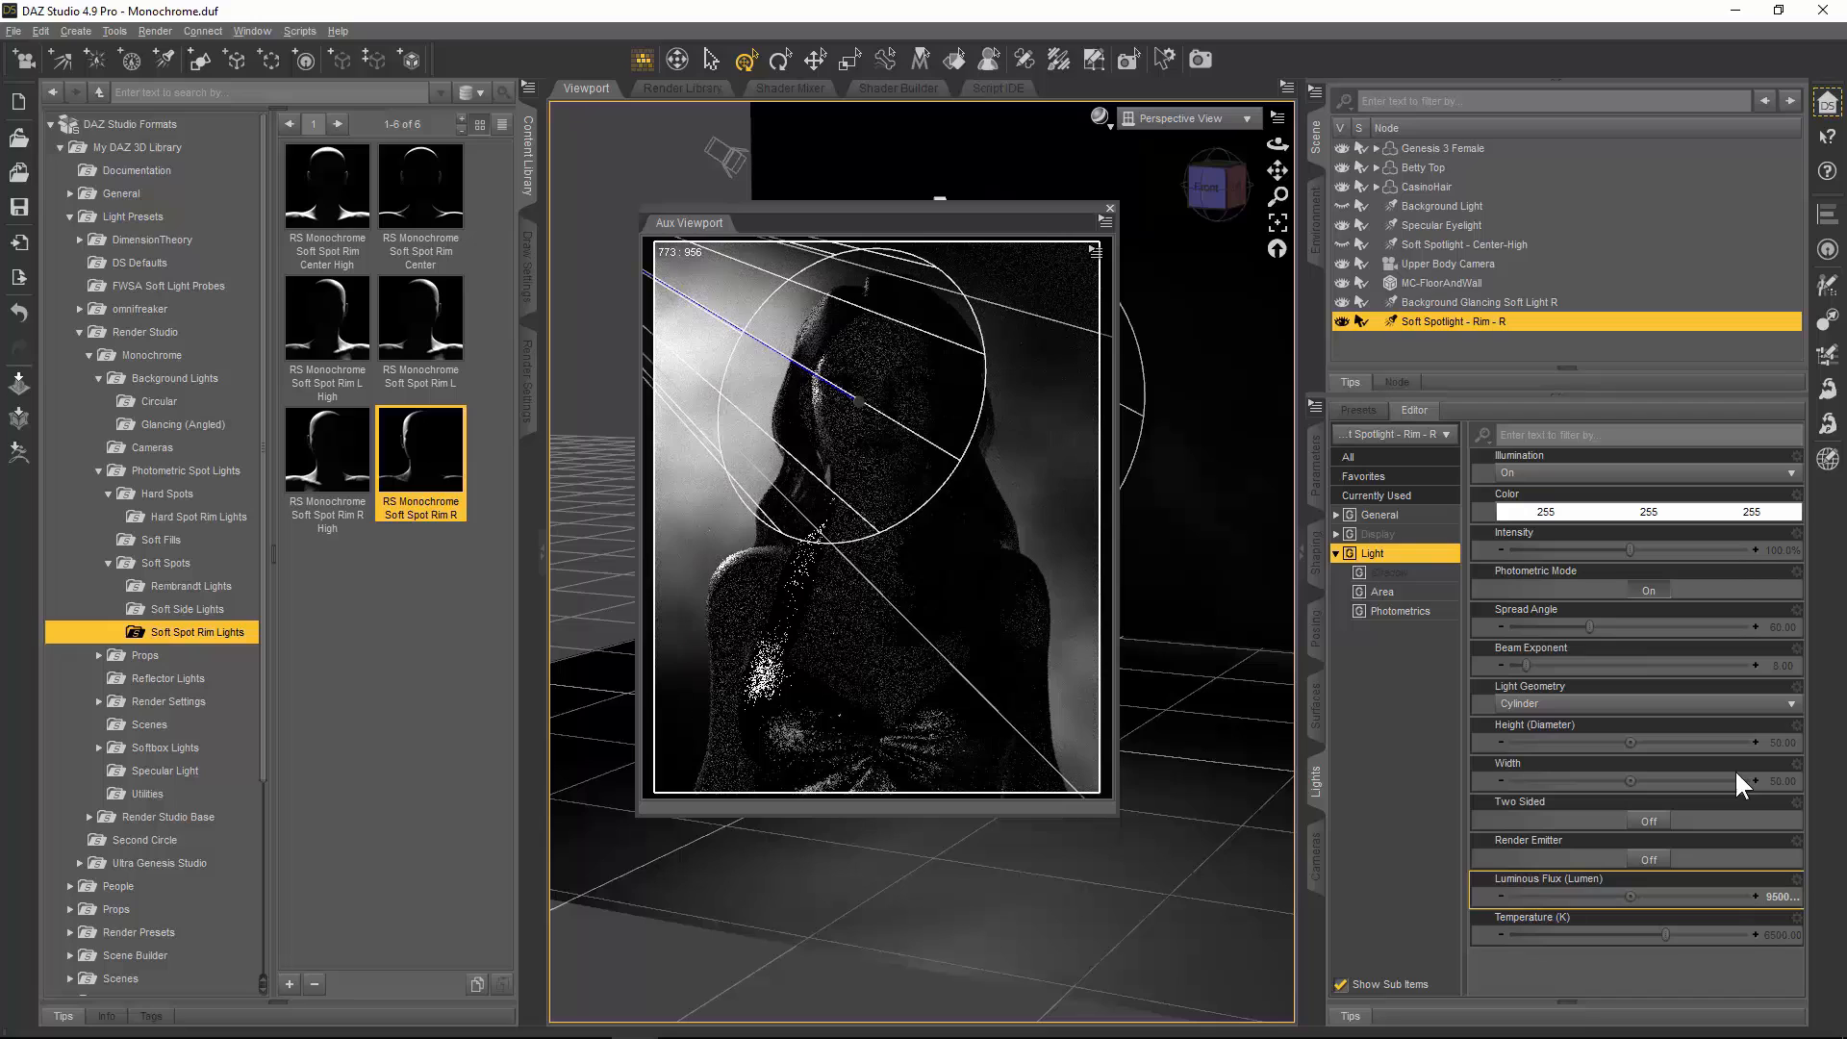
# Step: Set the right rim light's luminous flux to 55000 lumens
pyautogui.click(1774, 897)
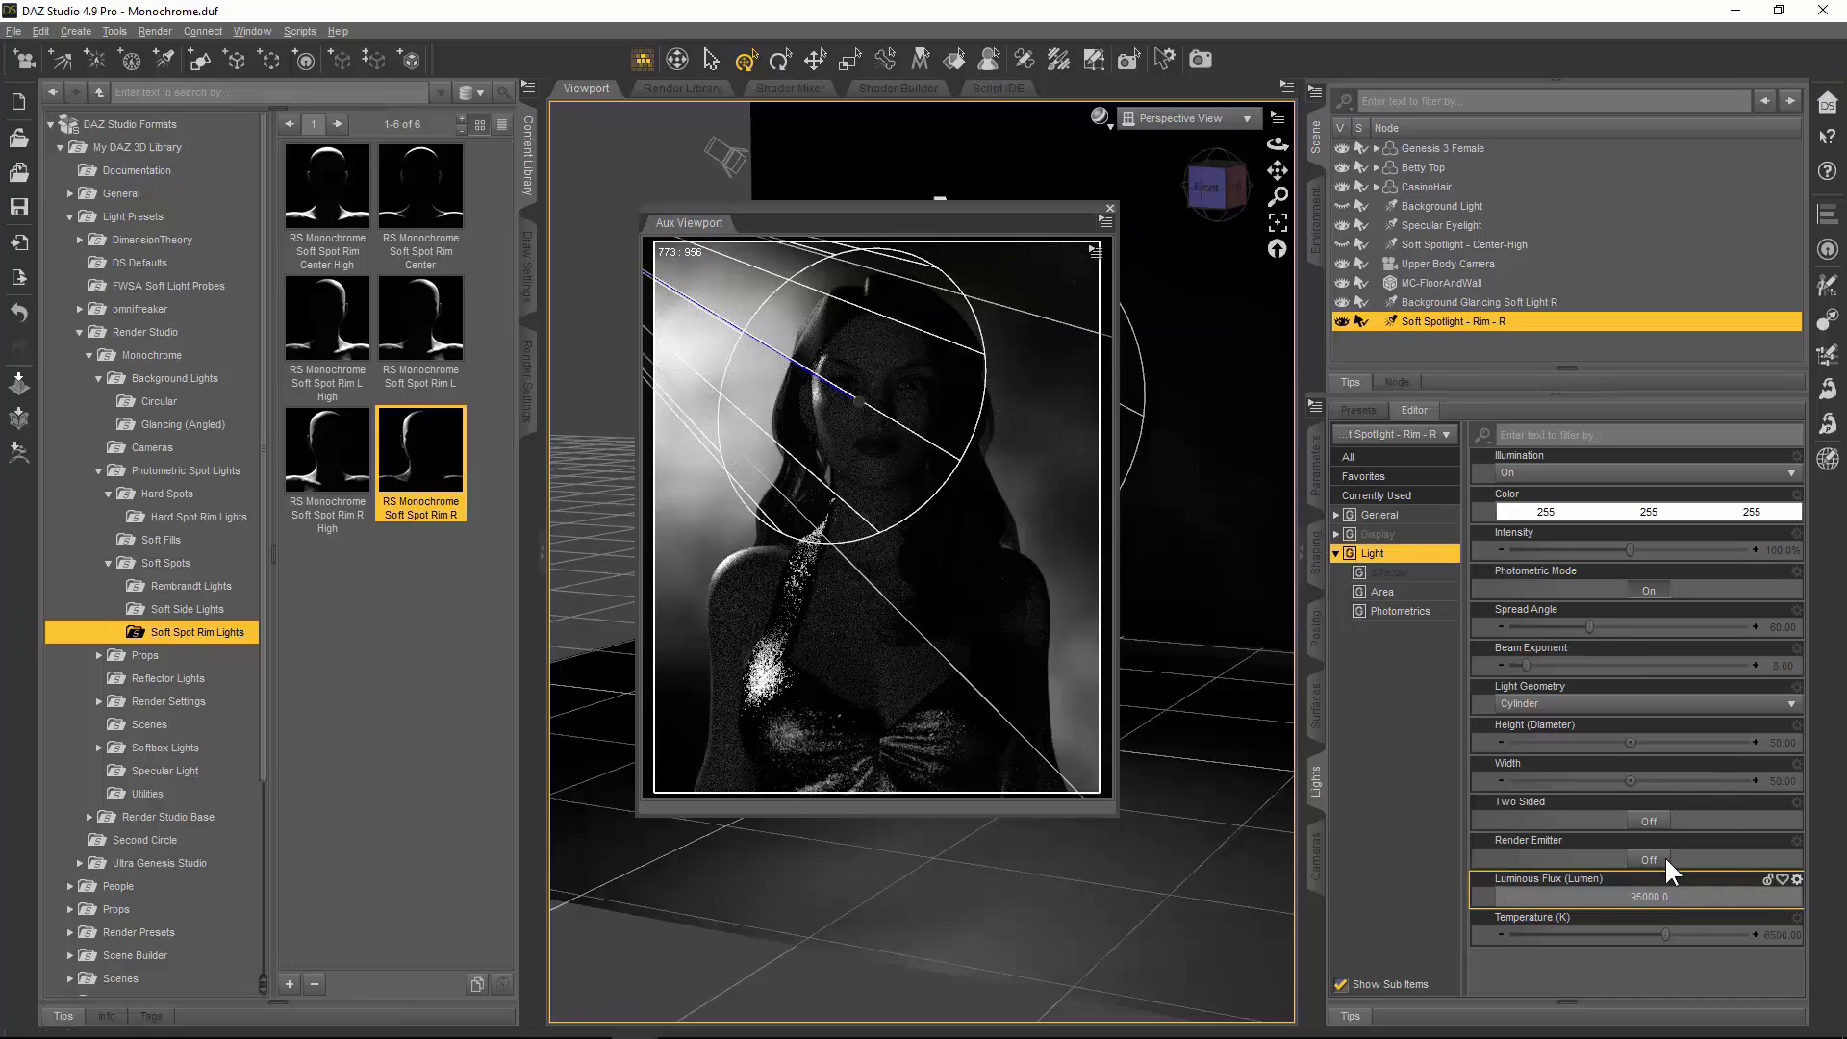
pyautogui.press('Return')
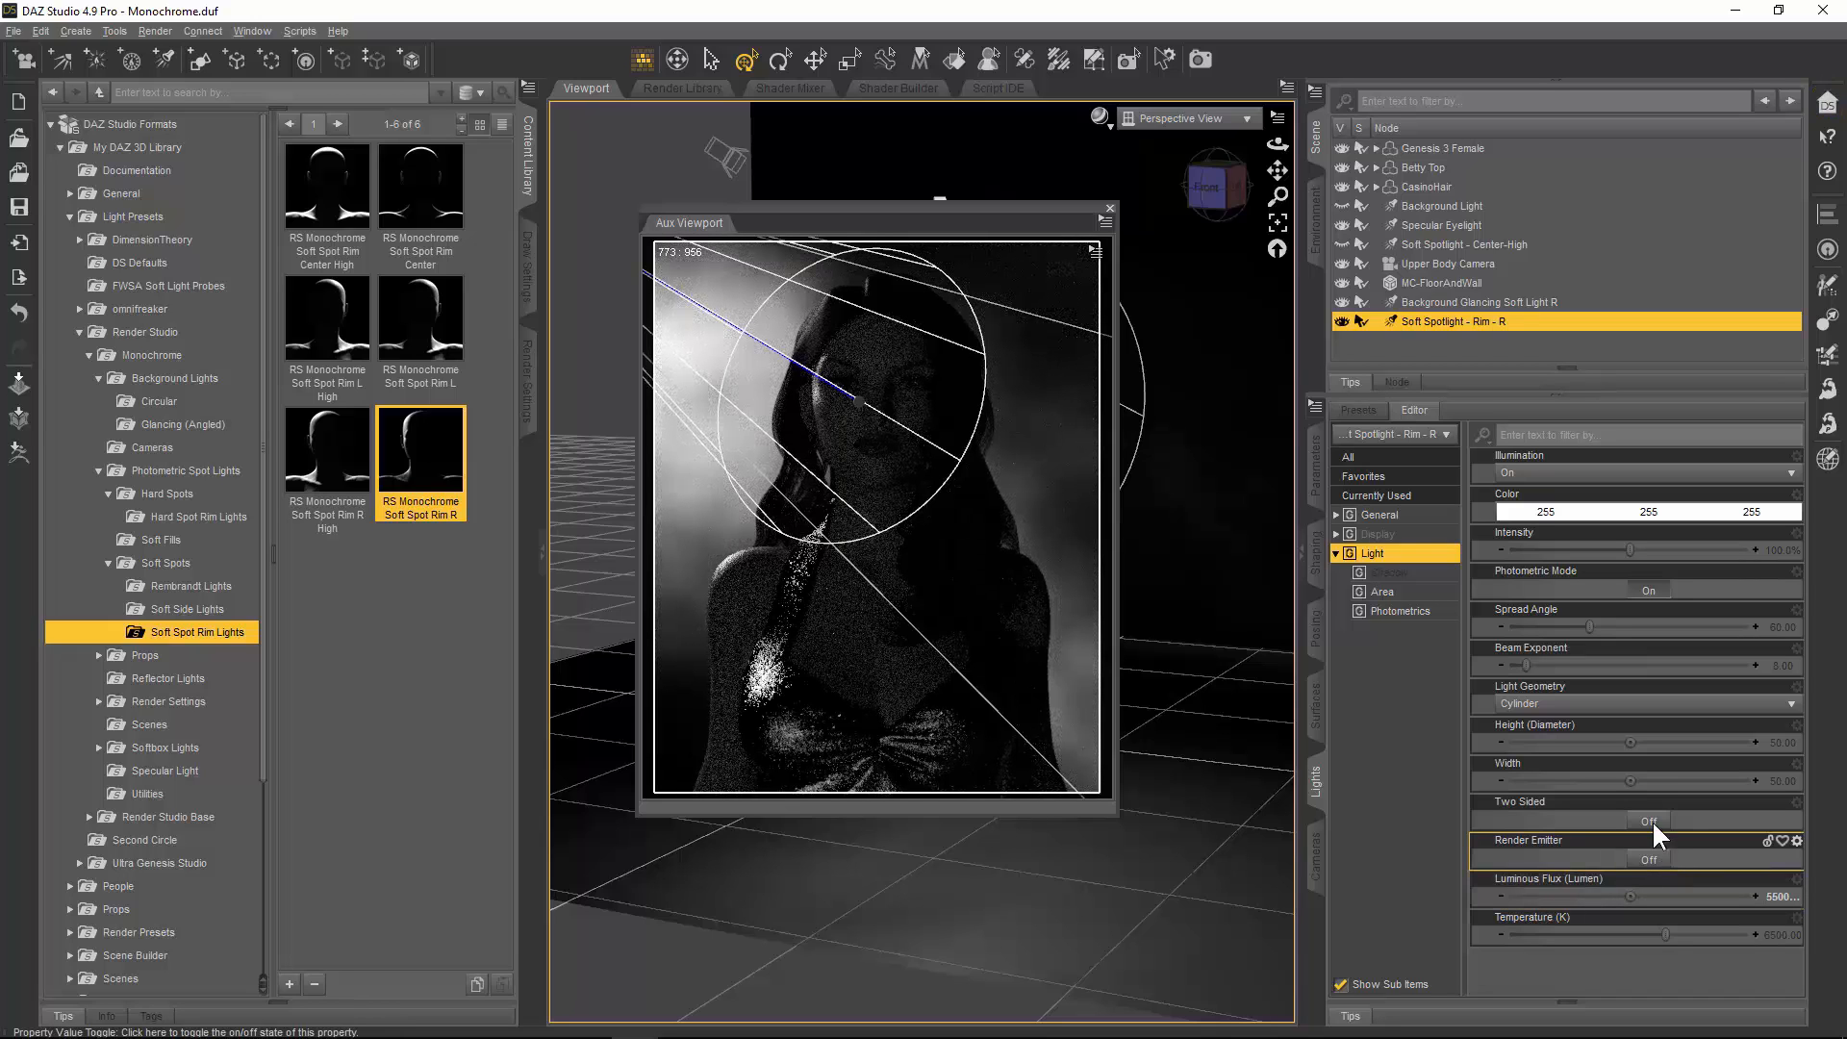
# Step: Open the Monochrome Props folder and examine the two MC Floor And Wall presets
pyautogui.moveTo(1578, 751)
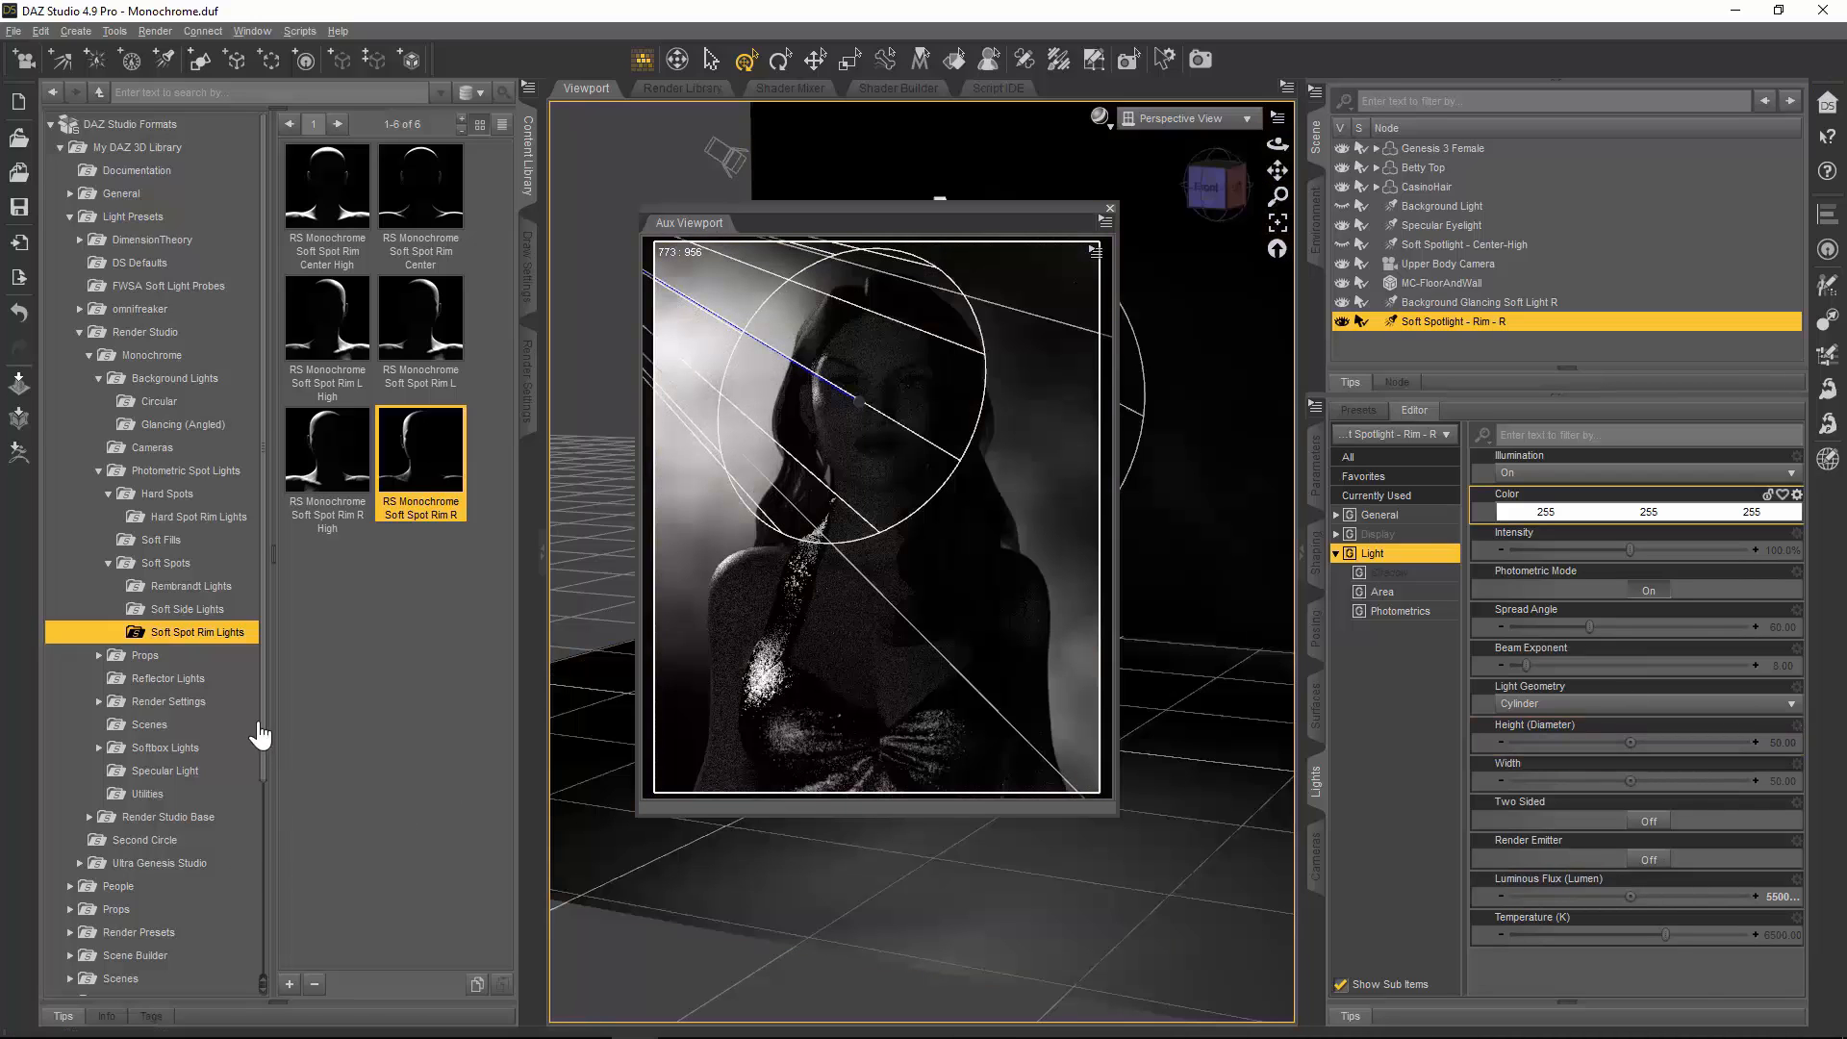
pyautogui.click(100, 655)
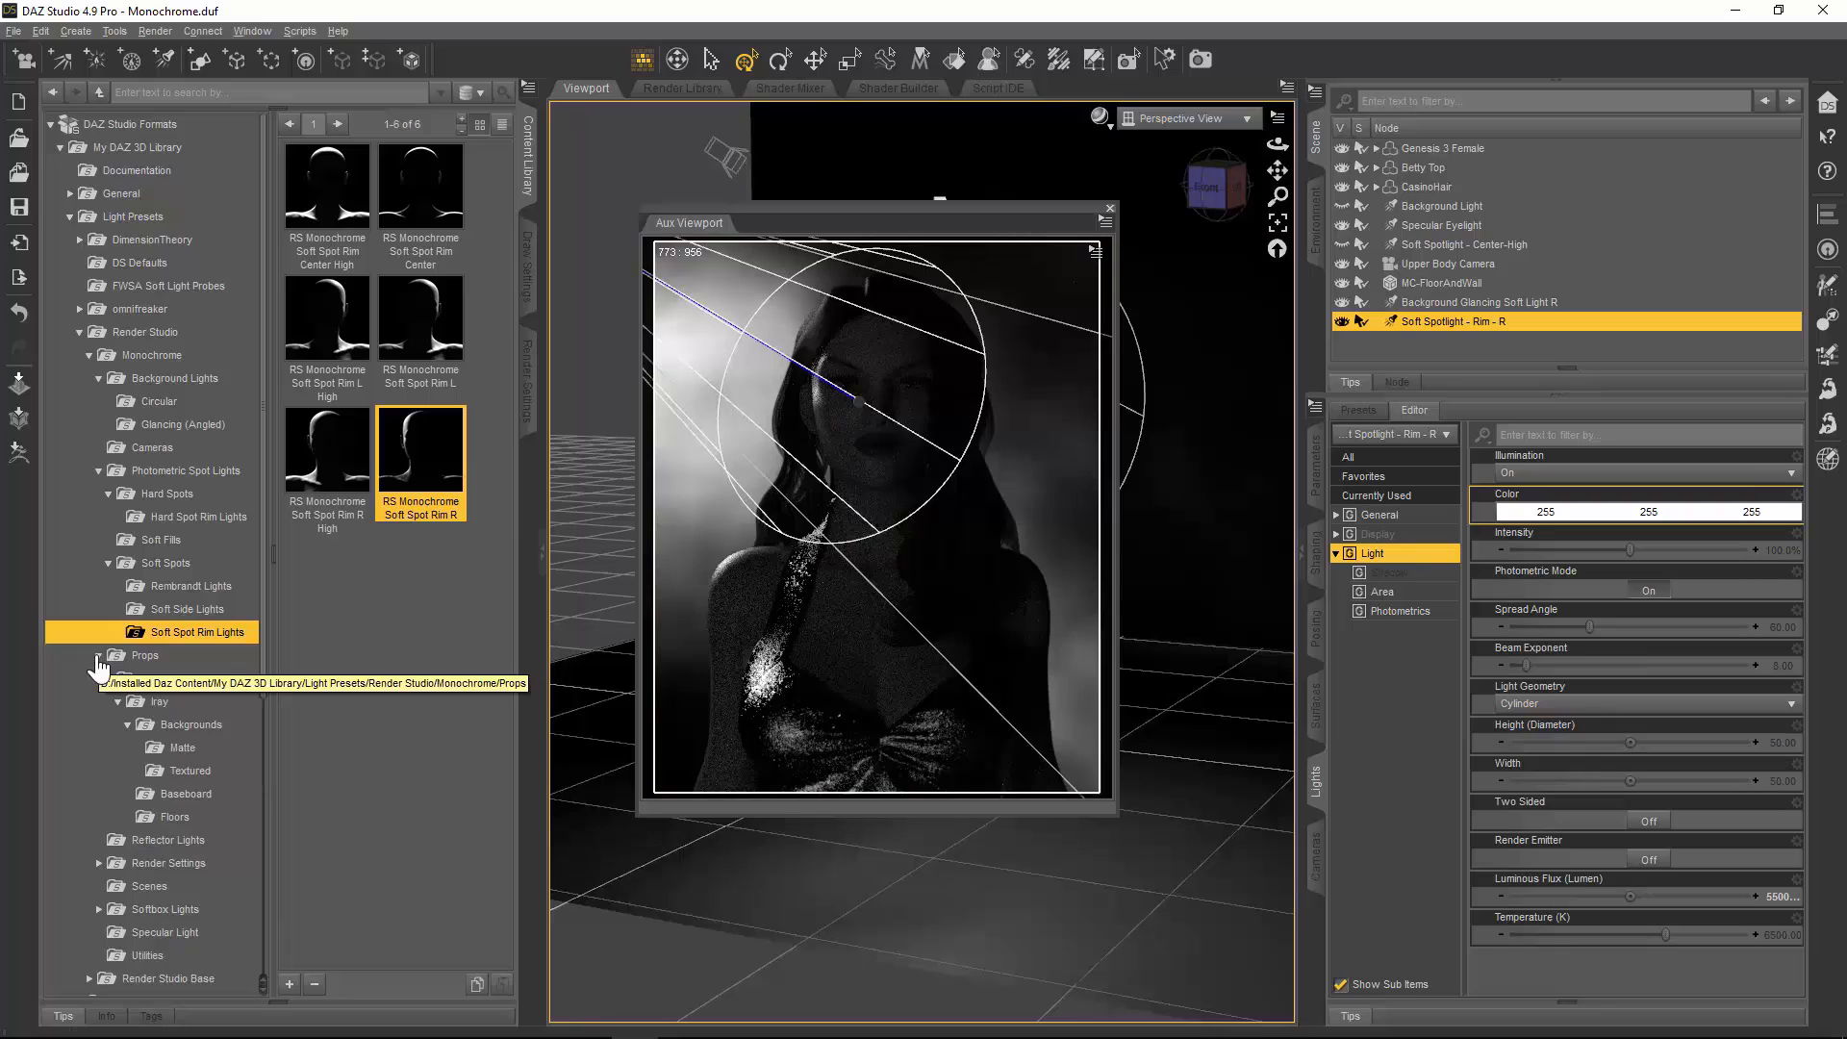
pyautogui.click(138, 656)
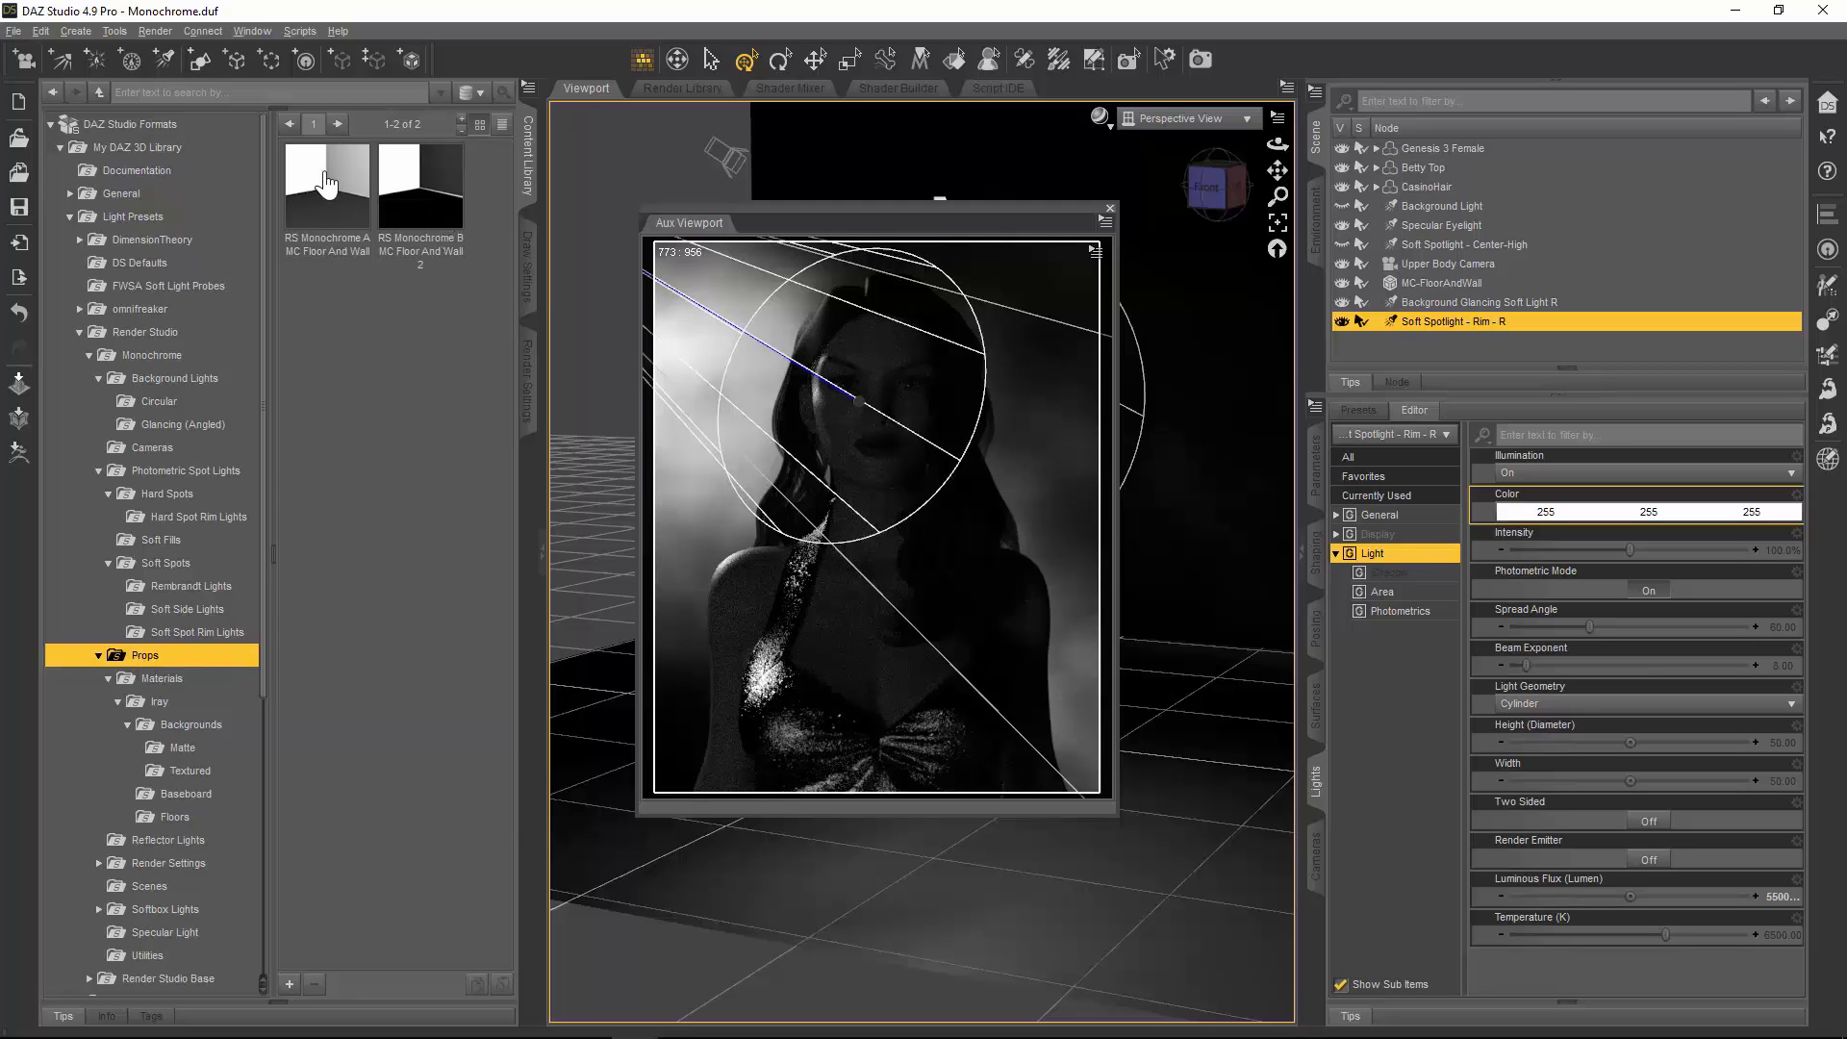
pyautogui.moveTo(346, 178)
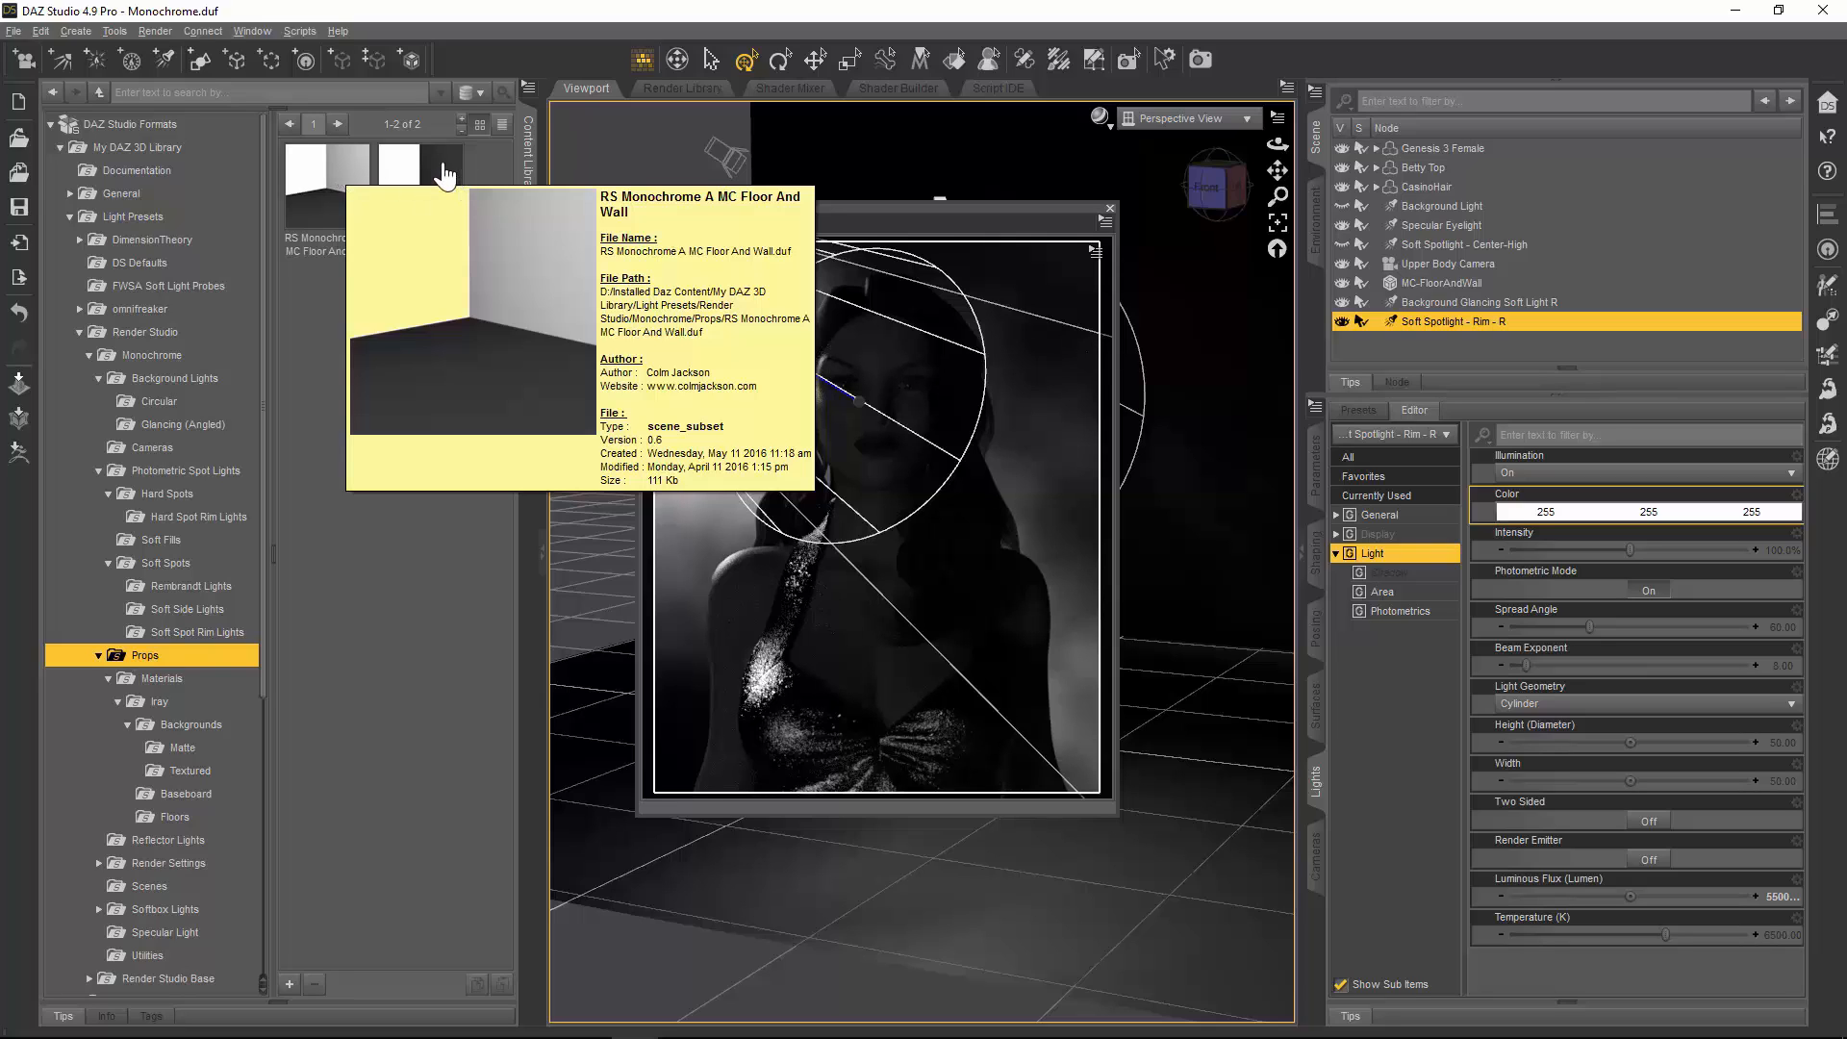
pyautogui.moveTo(444, 176)
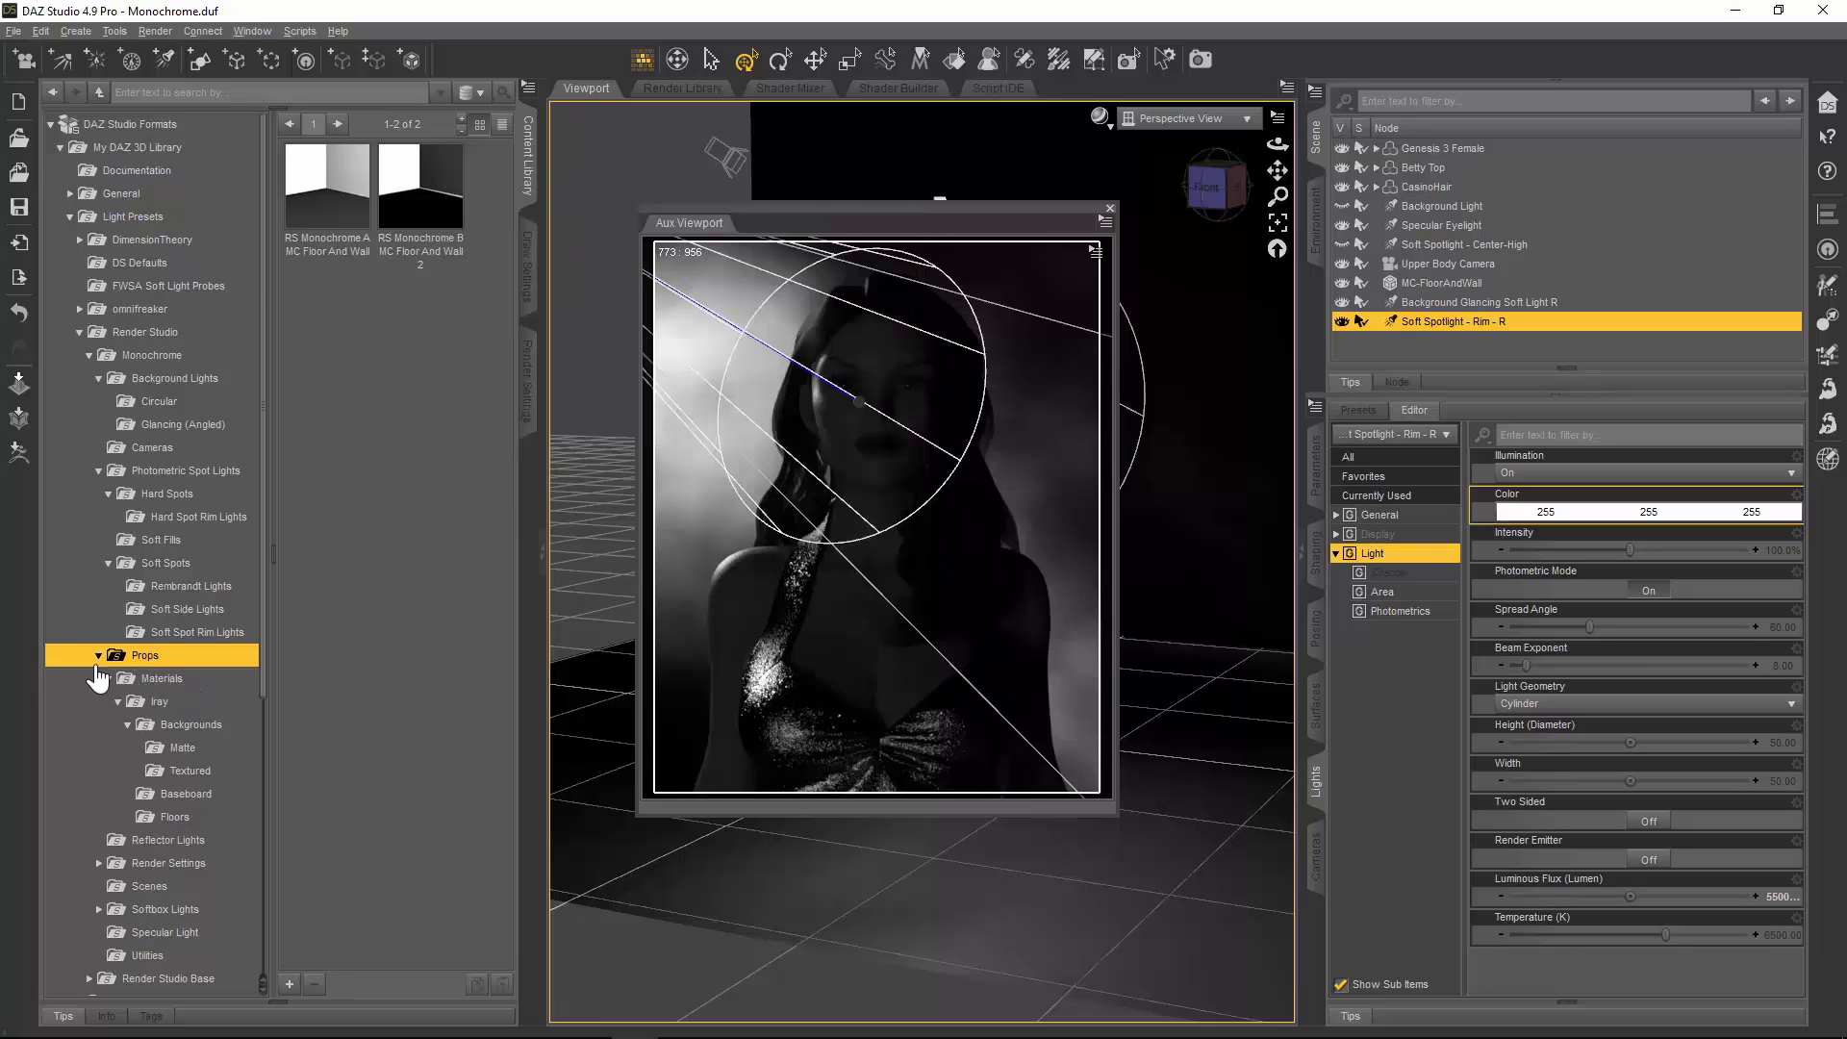
# Step: Examine the Textured background materials, including Blurred Shapes, Bokeh02, Drapes, Smoke, Statues and the dark and light Rough Paper presets
pyautogui.click(207, 773)
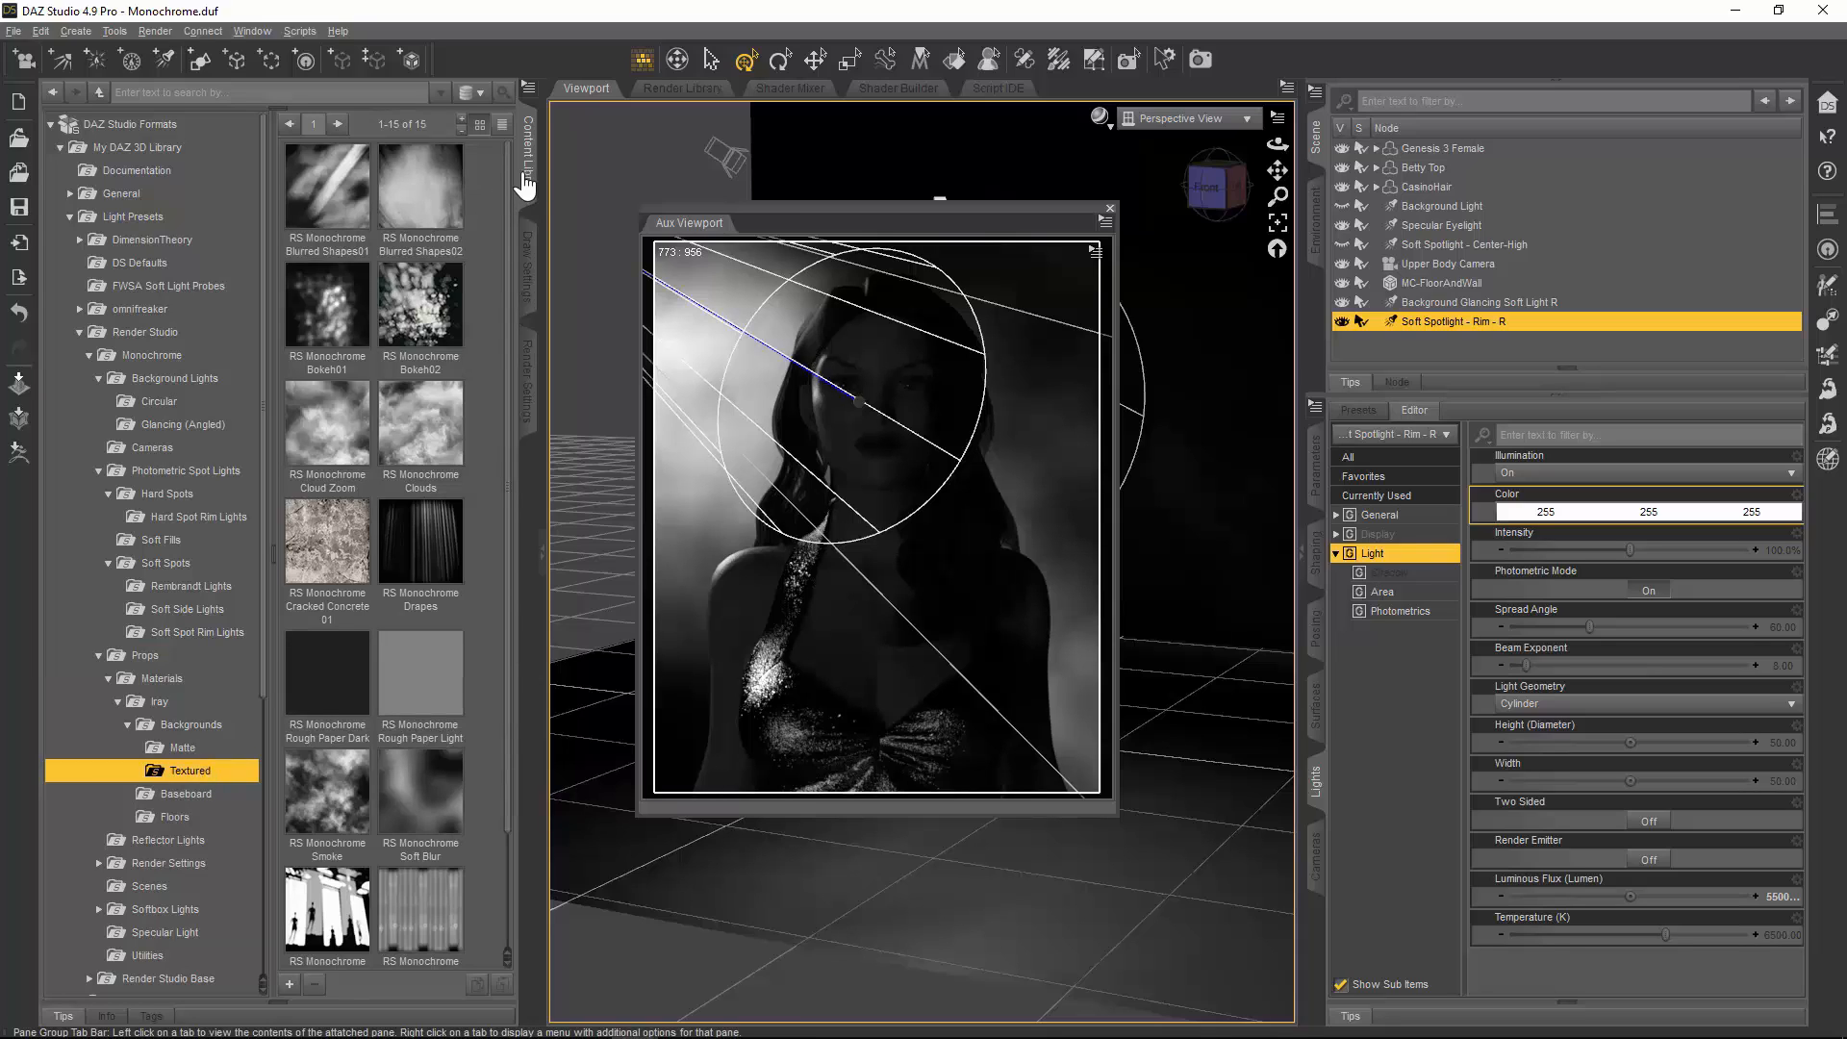
pyautogui.moveTo(510, 192); pyautogui.dragTo(568, 188)
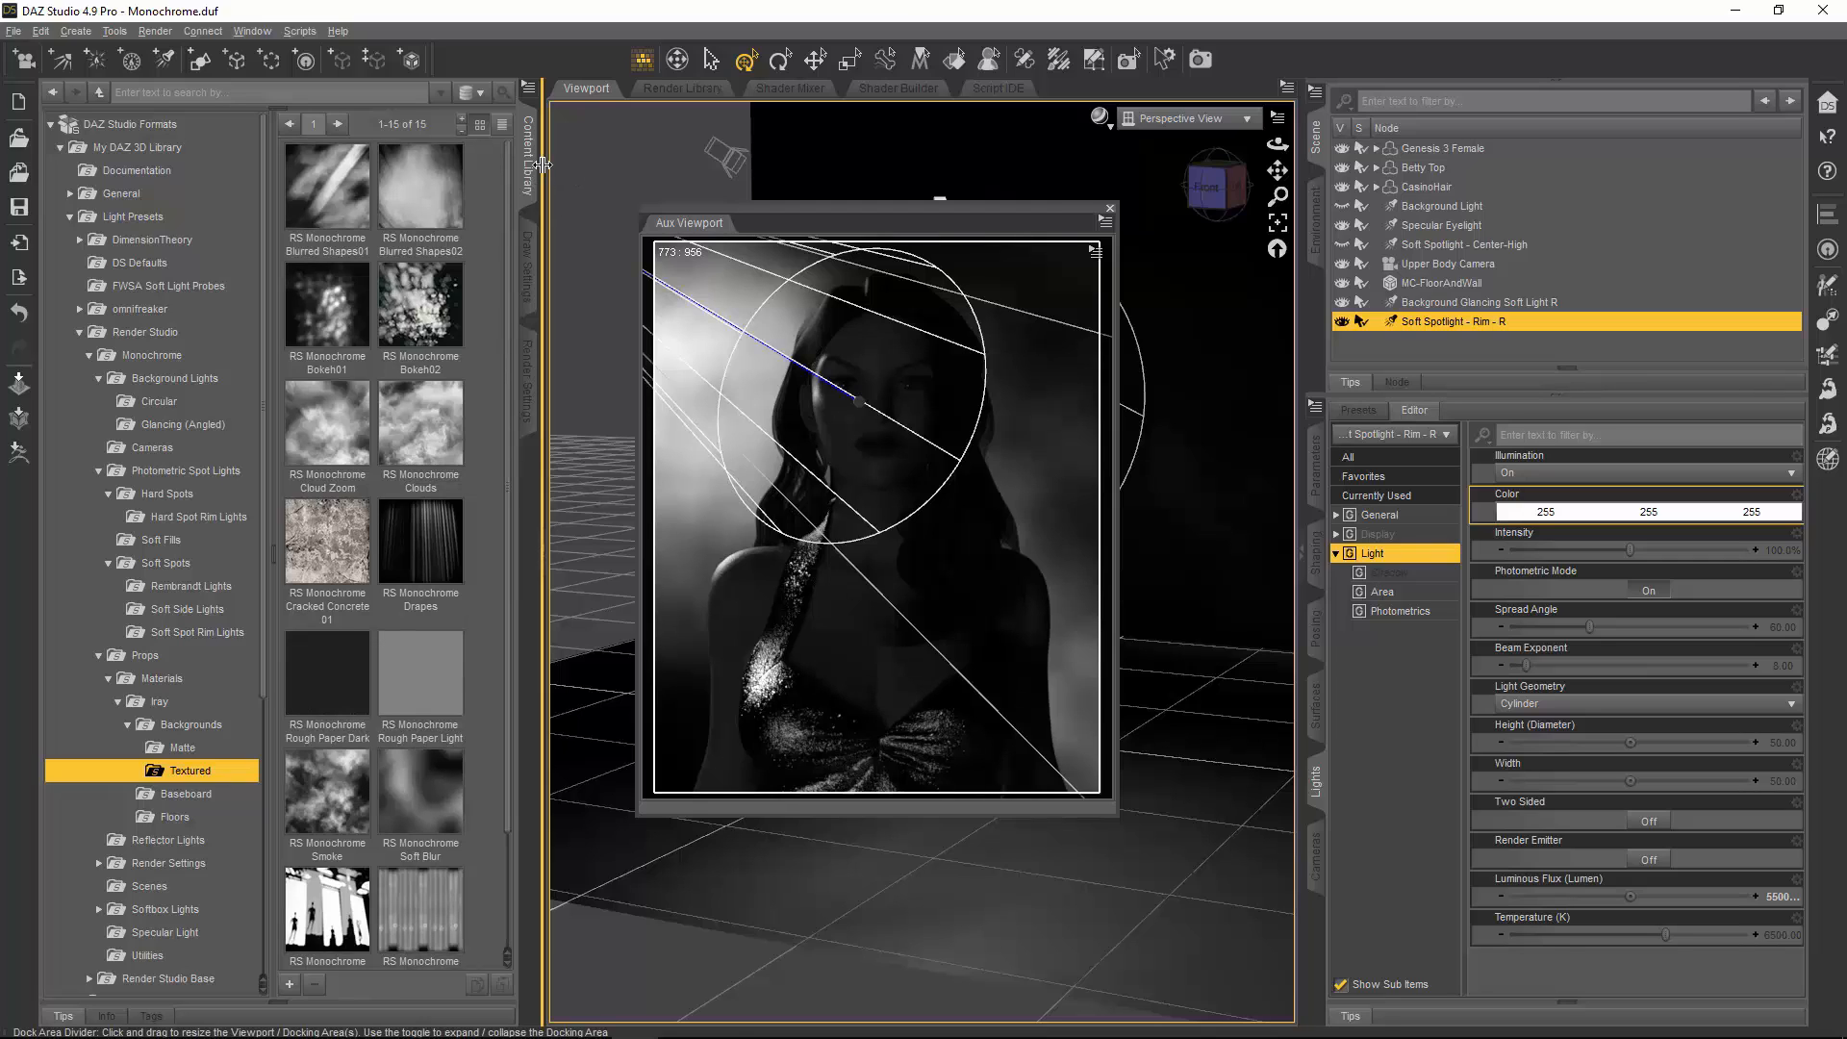
pyautogui.moveTo(308, 218)
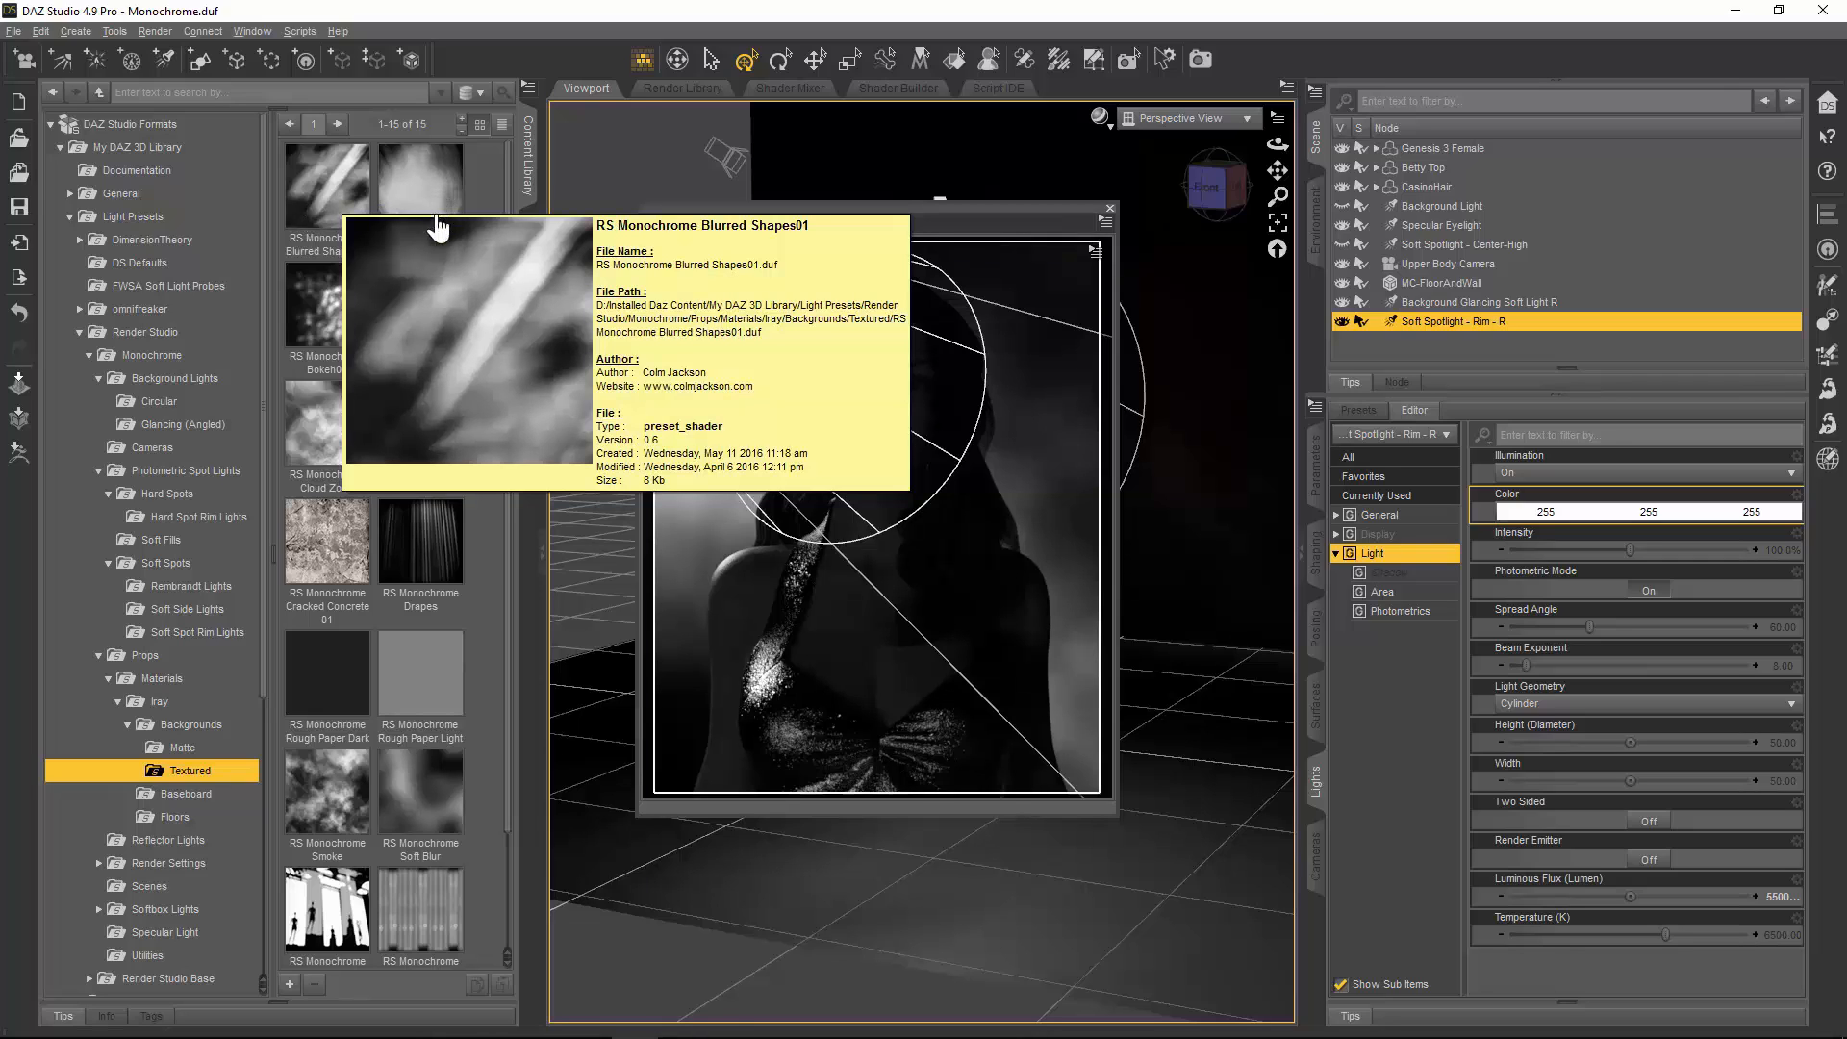
pyautogui.moveTo(444, 186)
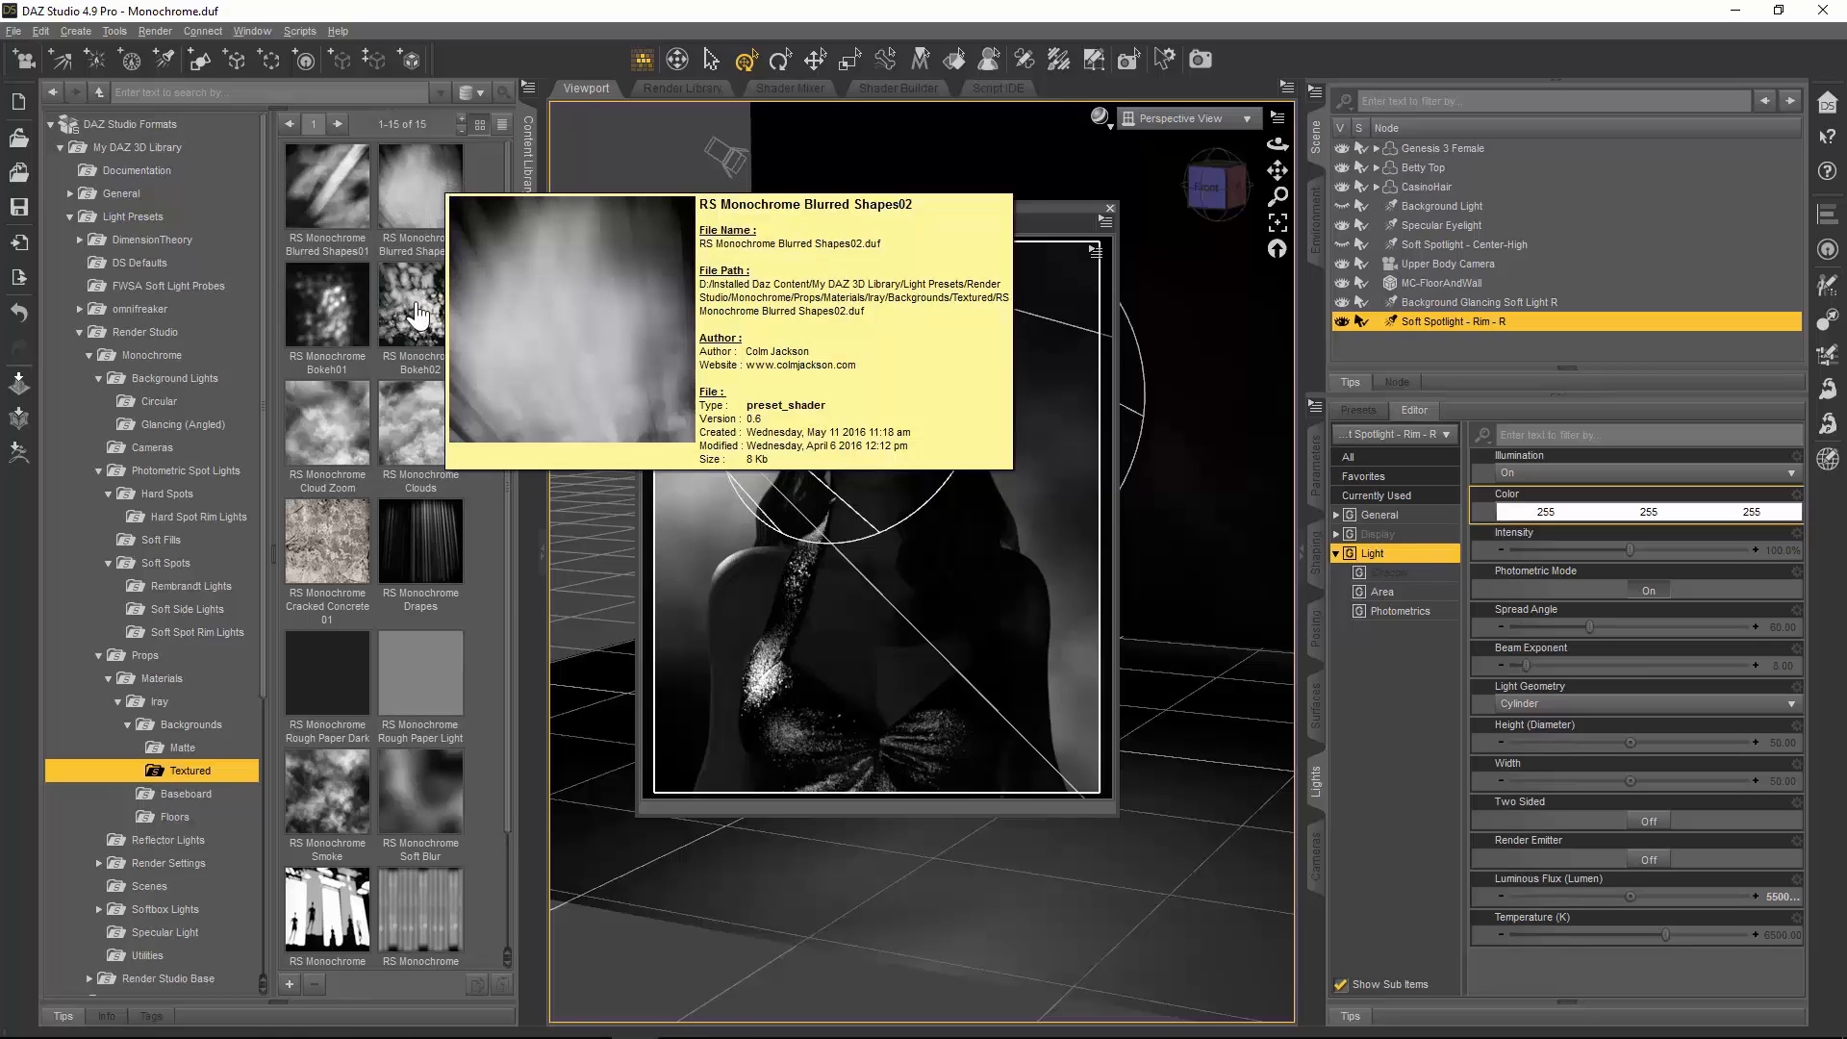
pyautogui.moveTo(417, 313)
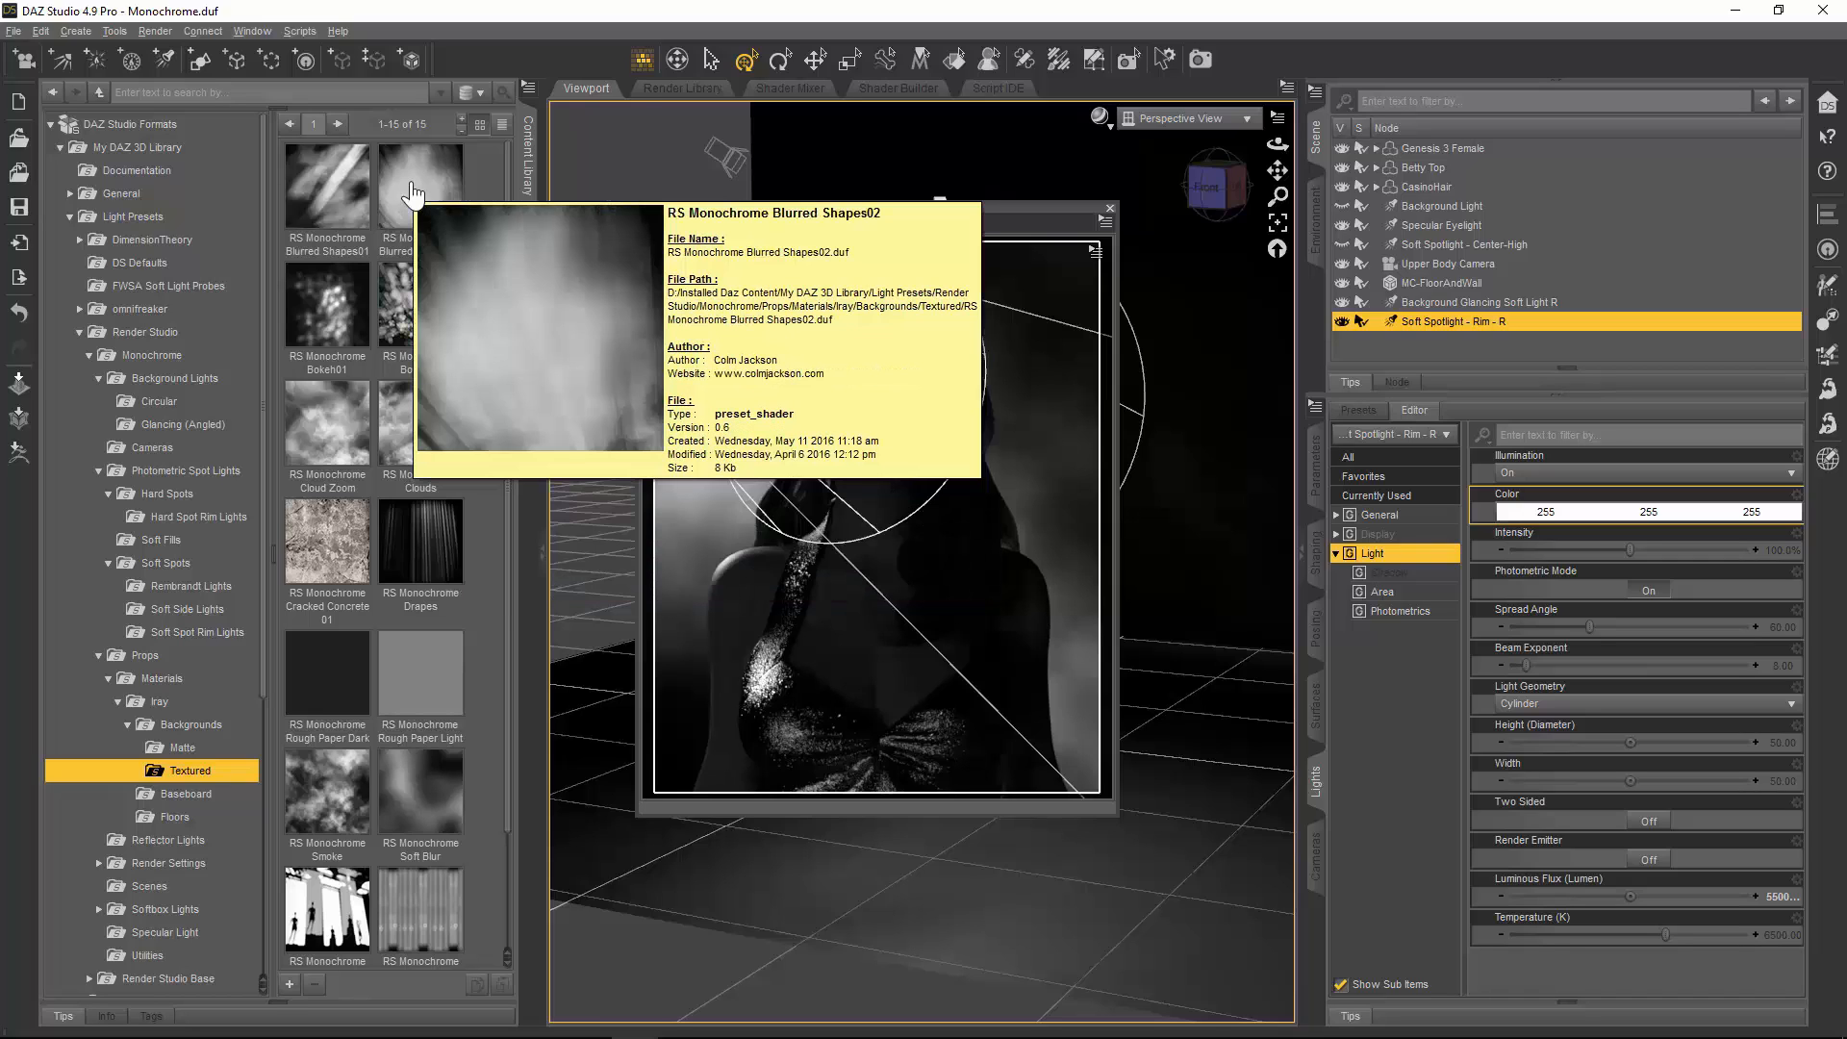
pyautogui.moveTo(418, 570)
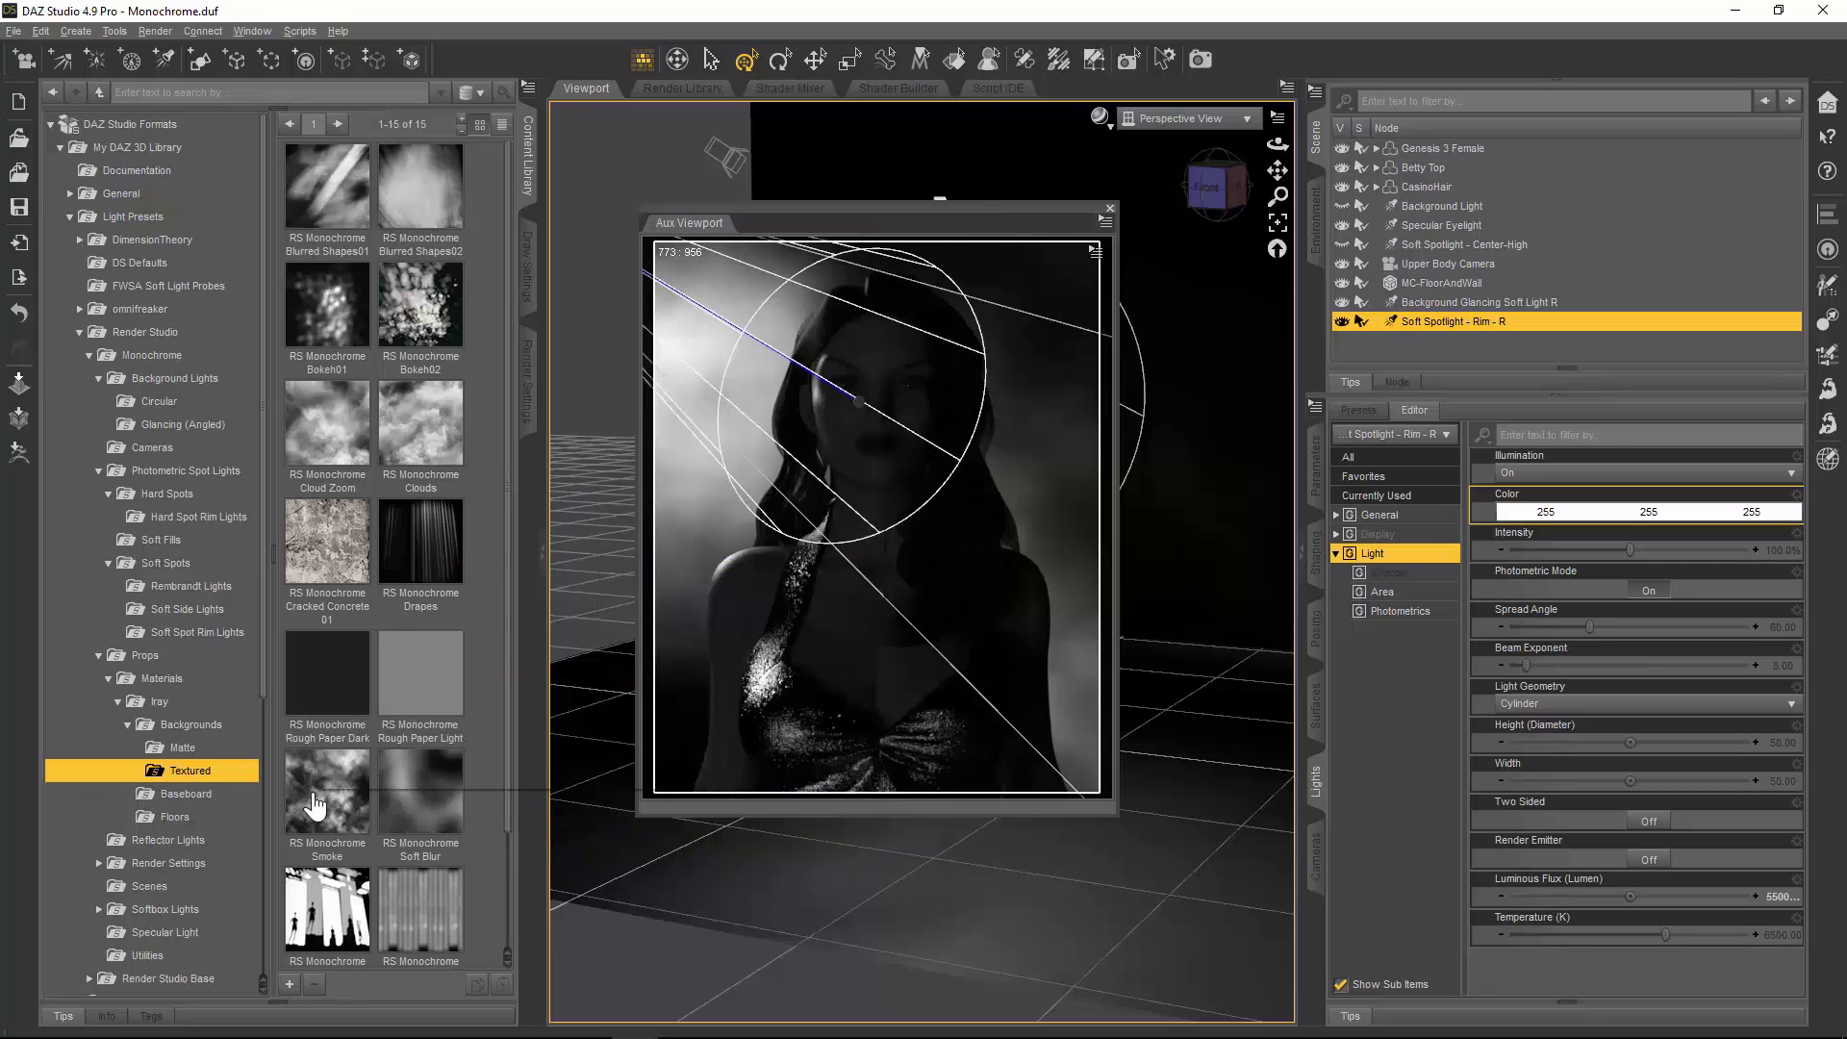
pyautogui.moveTo(314, 801)
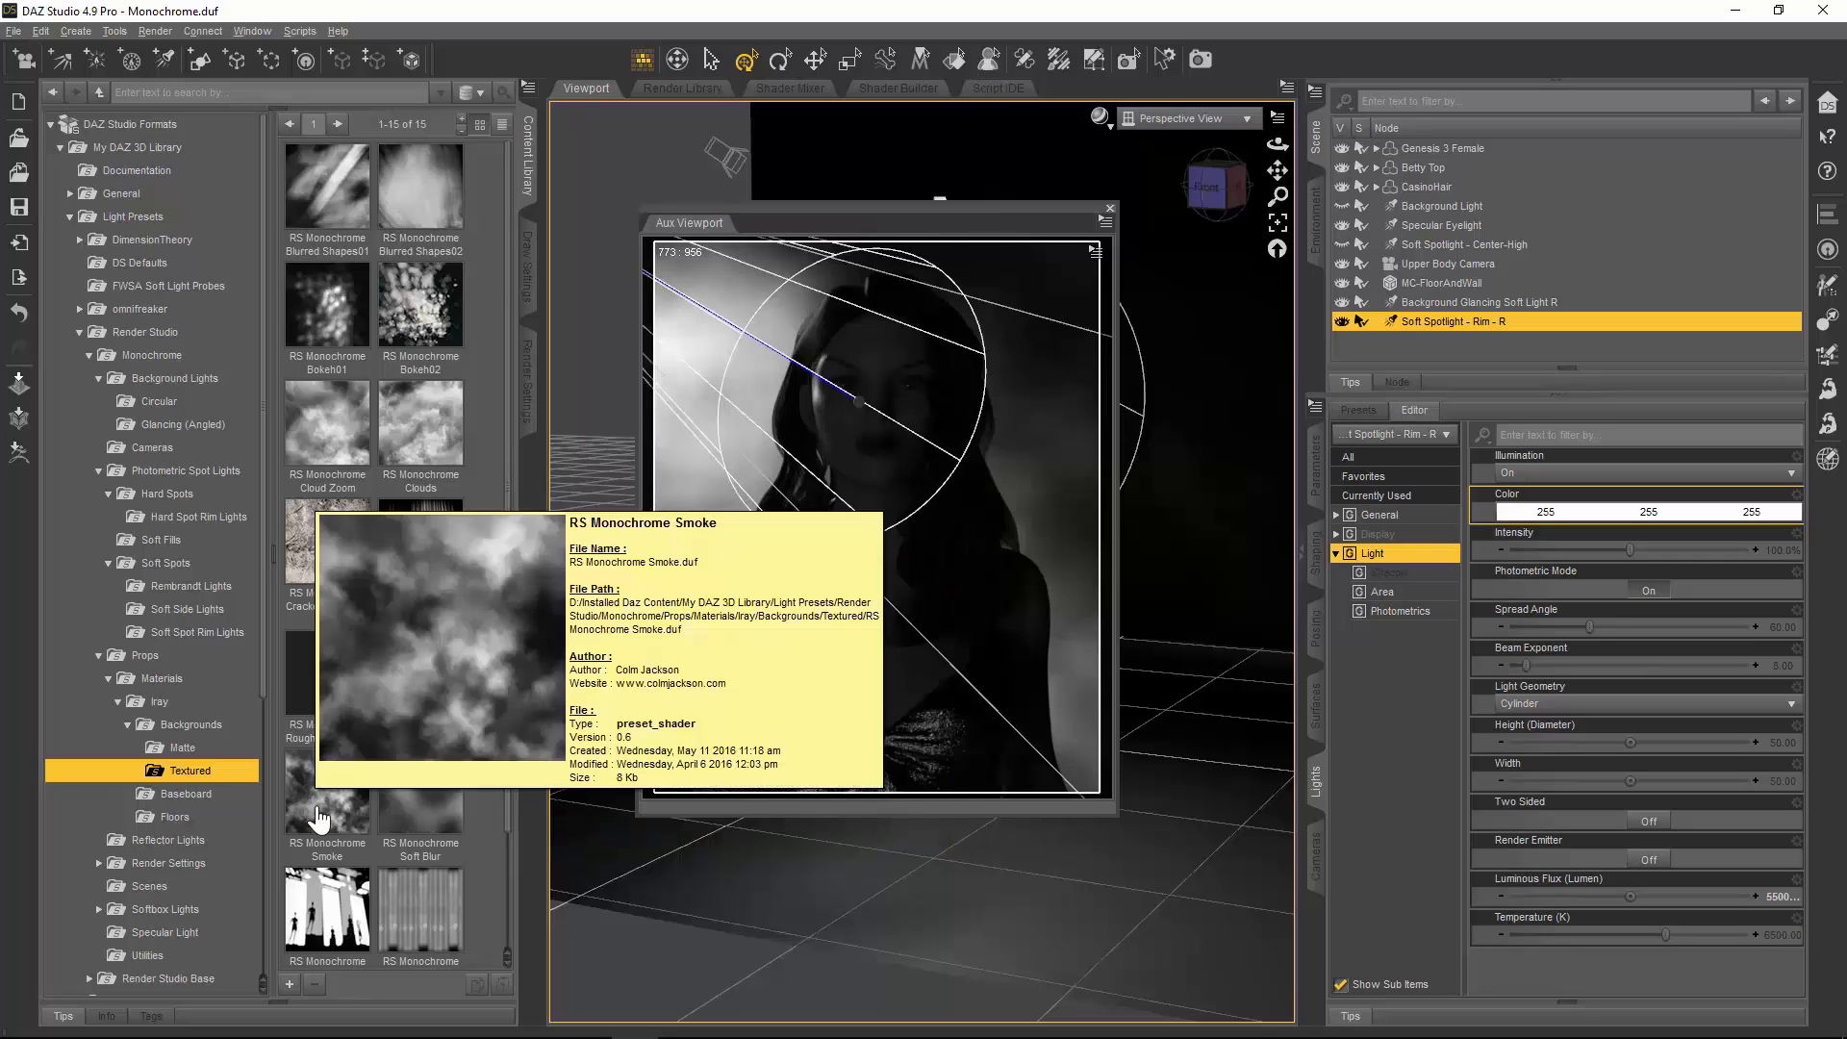
pyautogui.moveTo(334, 931)
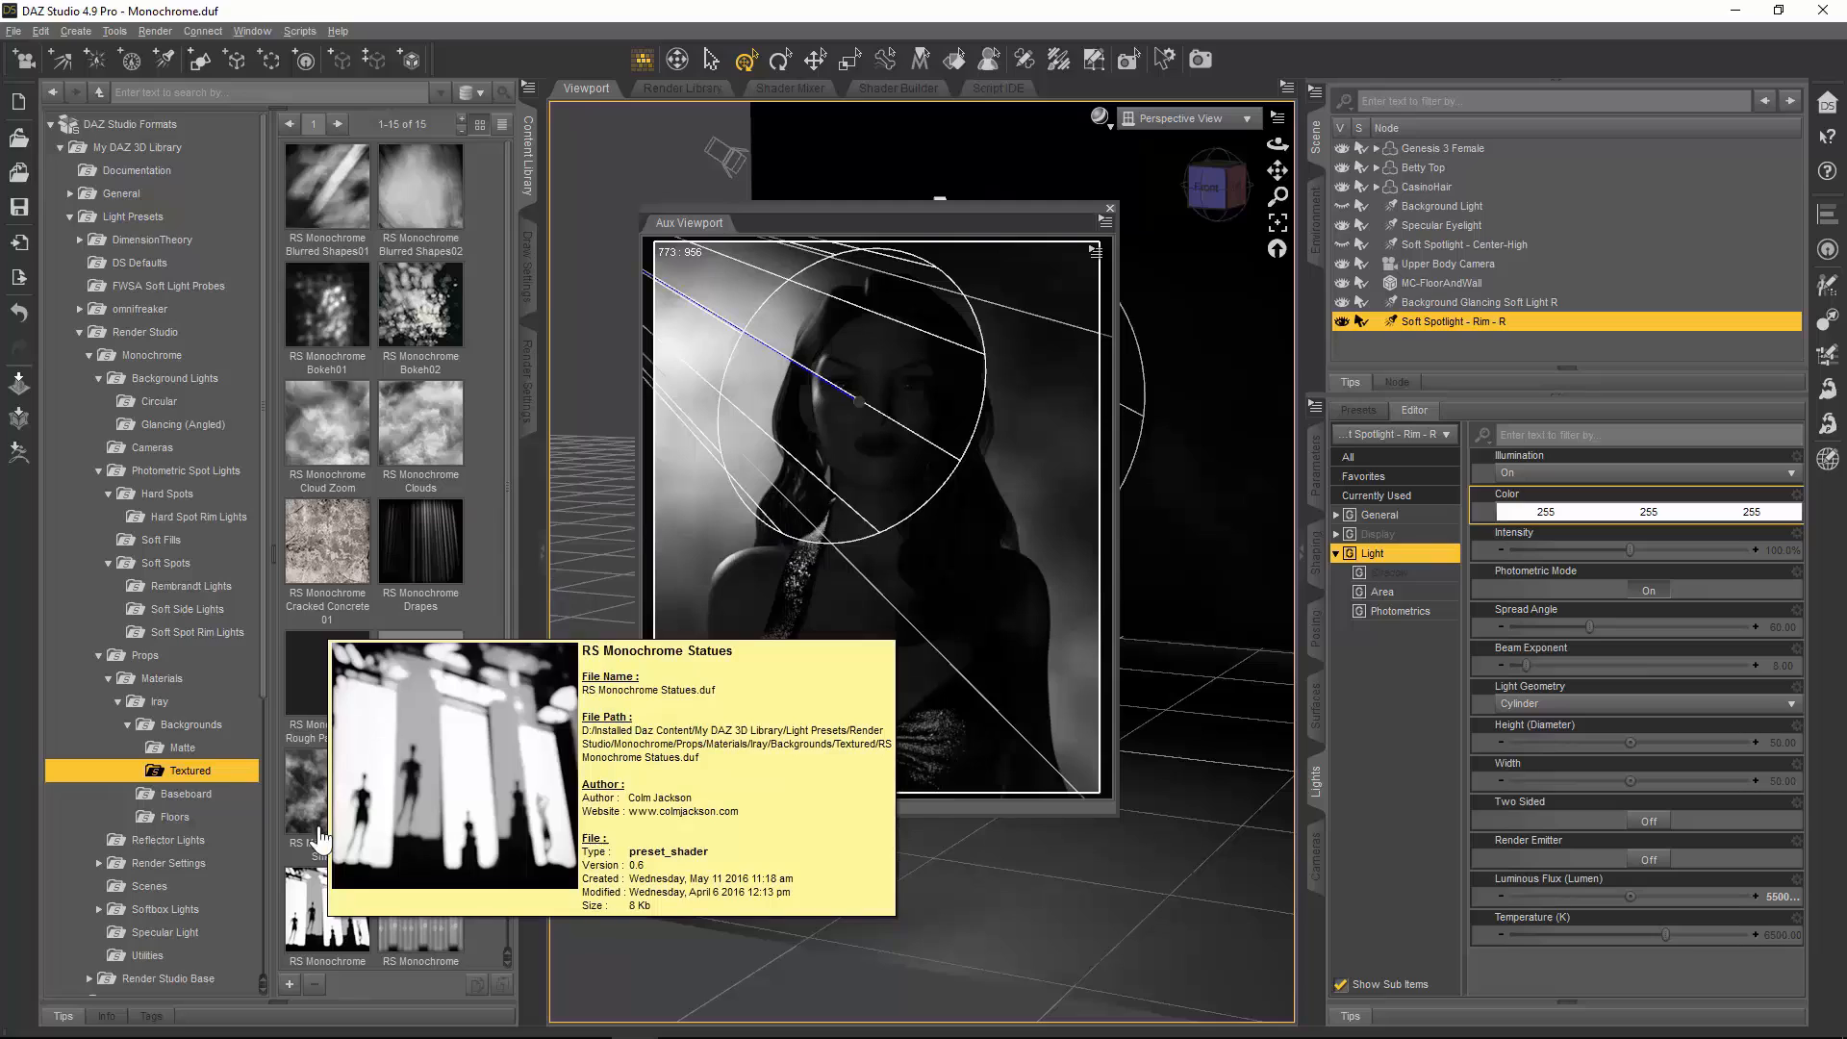
pyautogui.moveTo(323, 696)
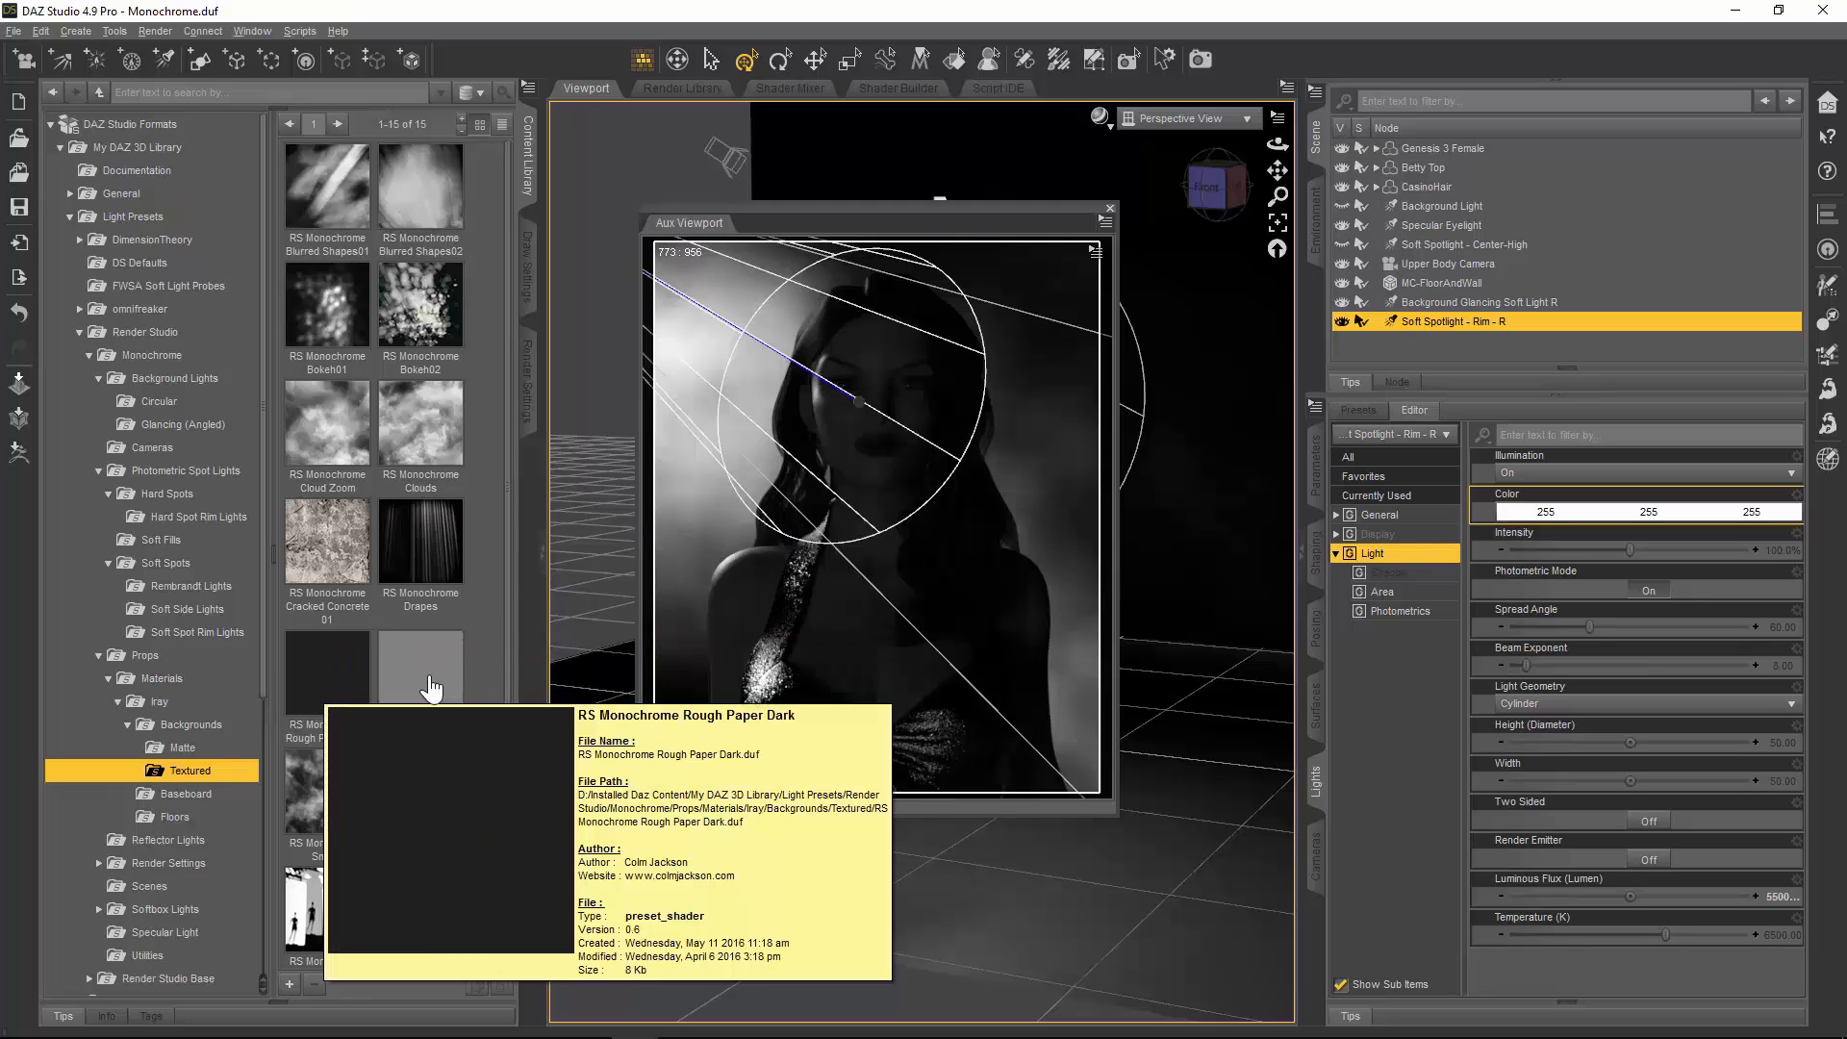
pyautogui.moveTo(431, 689)
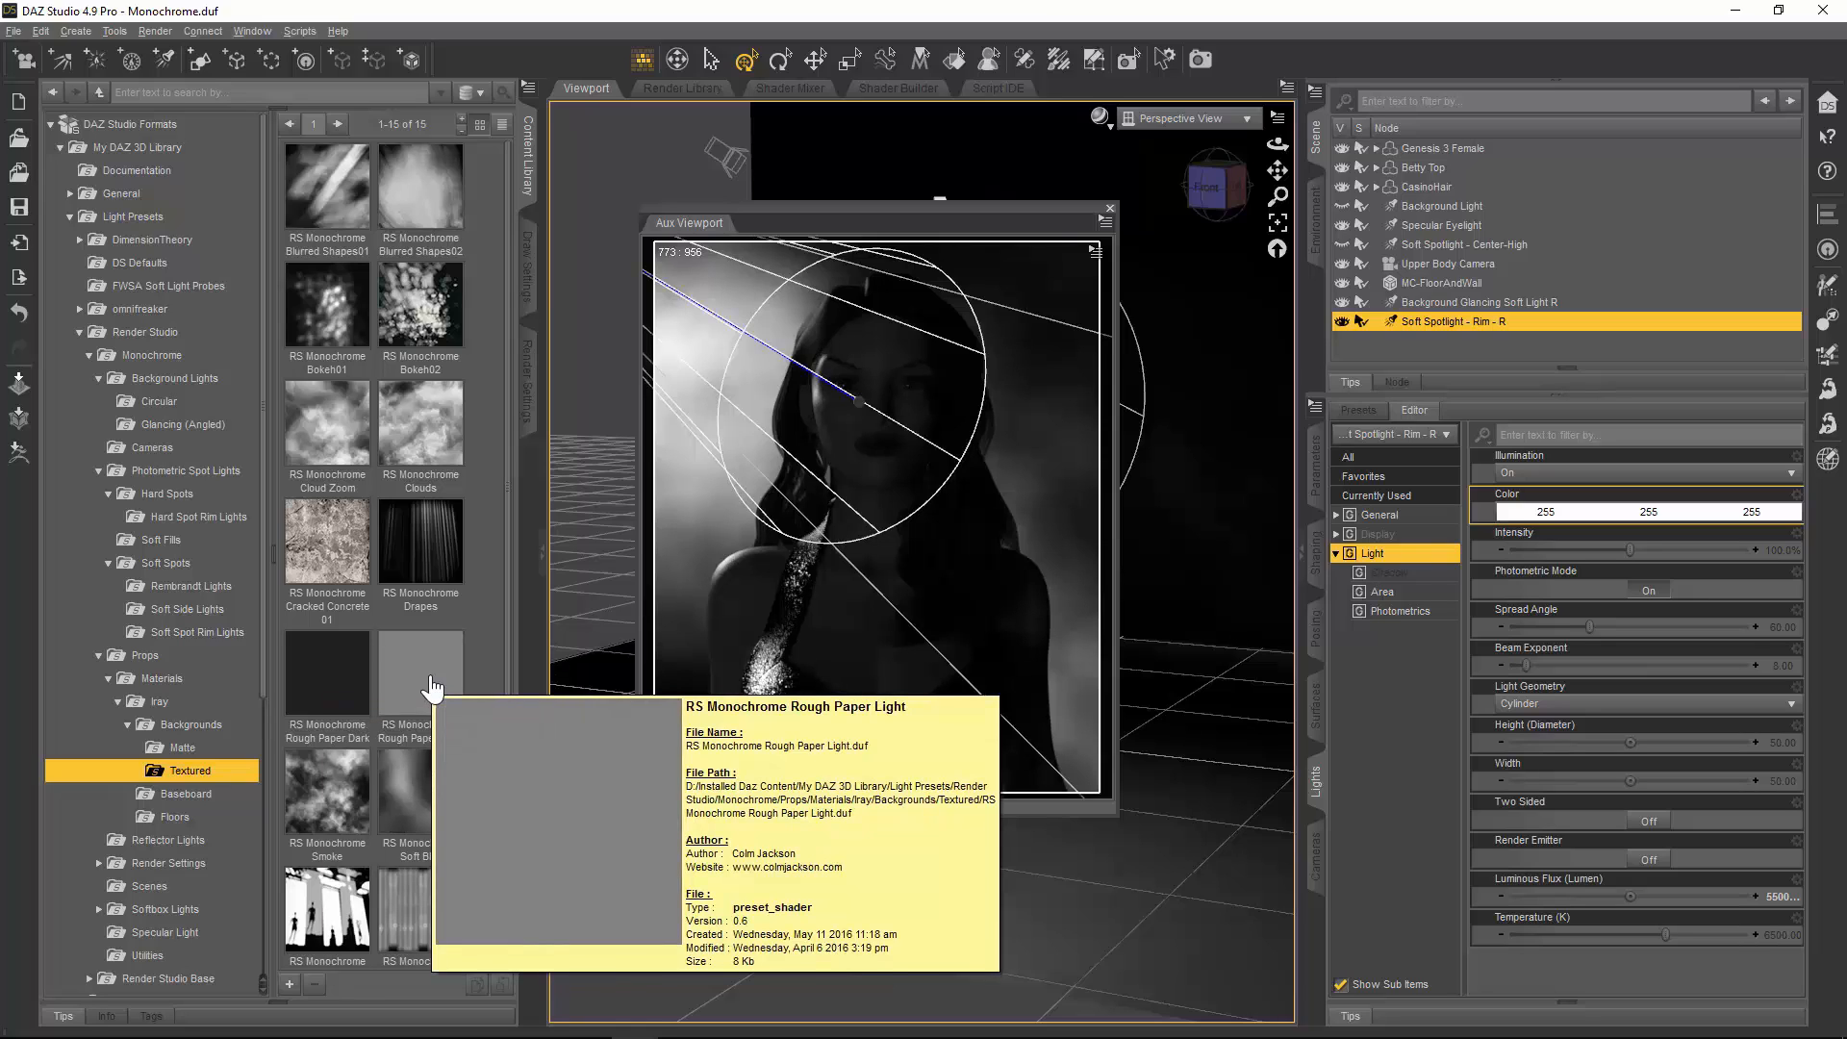
# Step: Review the Matte background and Baseboard material presets, closing the Main.jpg sample image in between
pyautogui.click(172, 750)
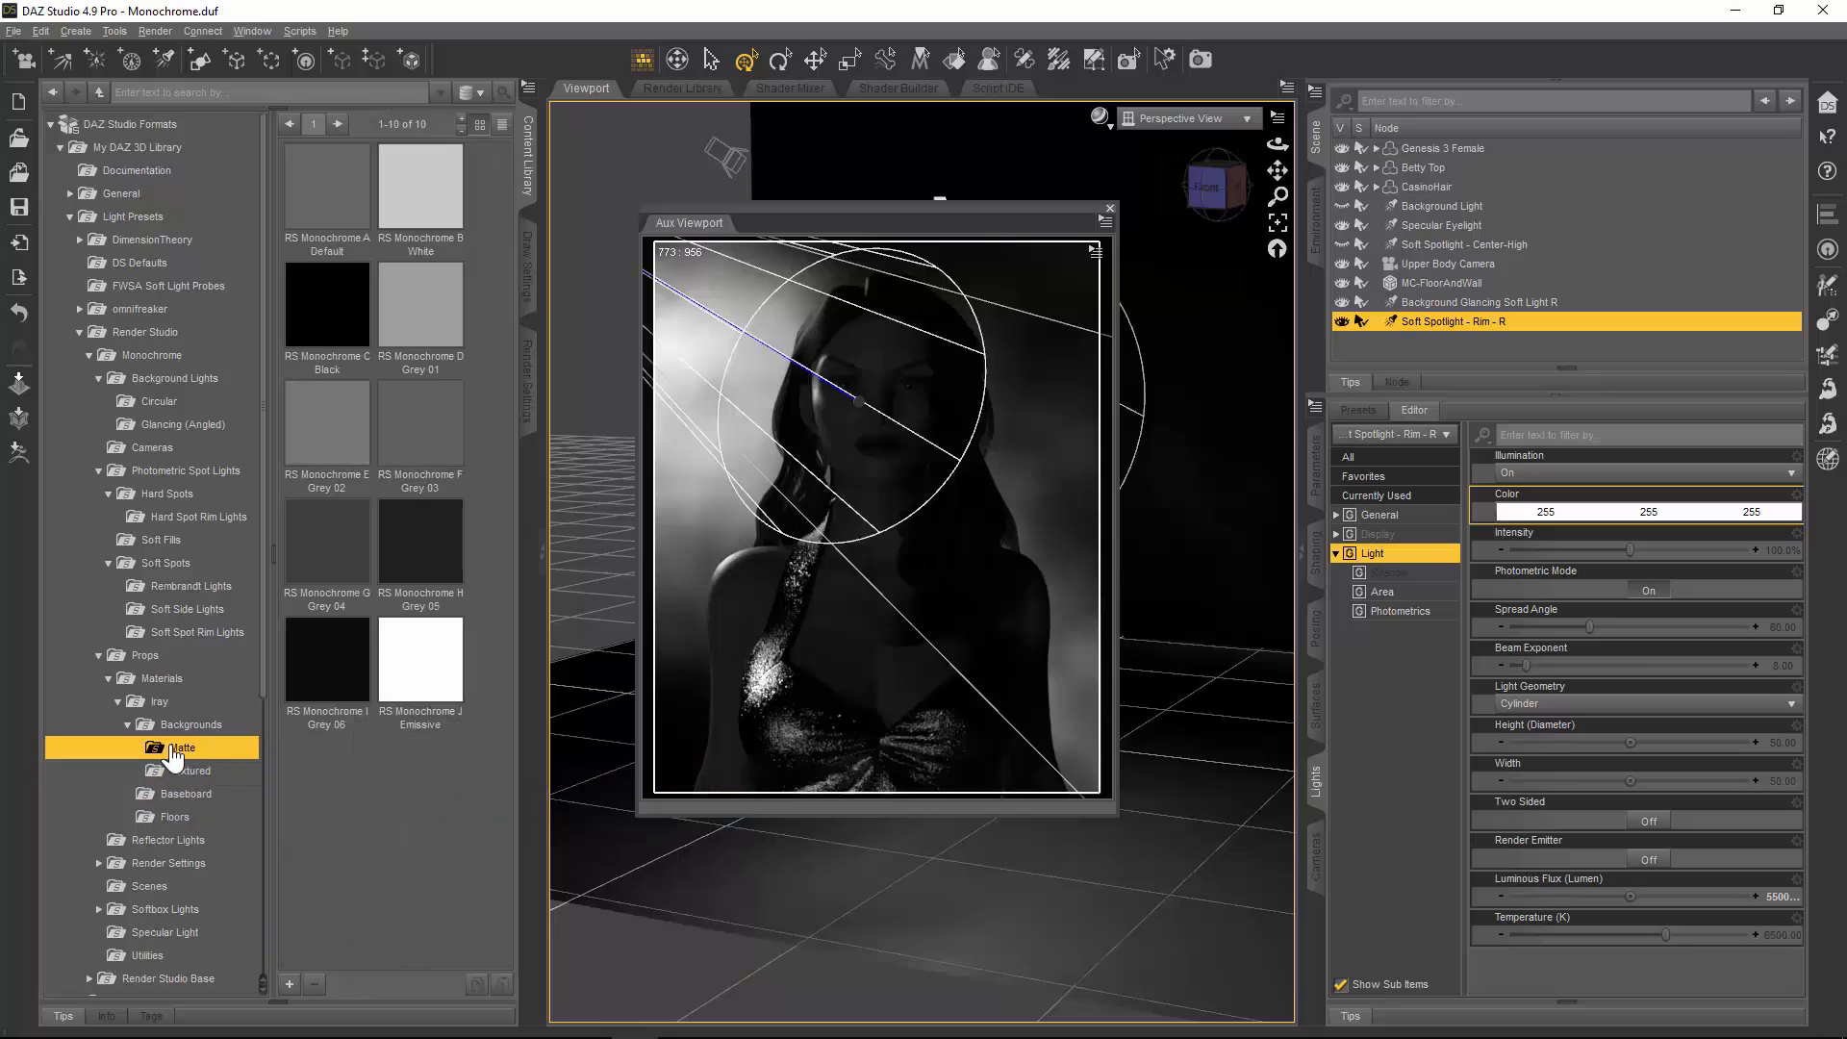
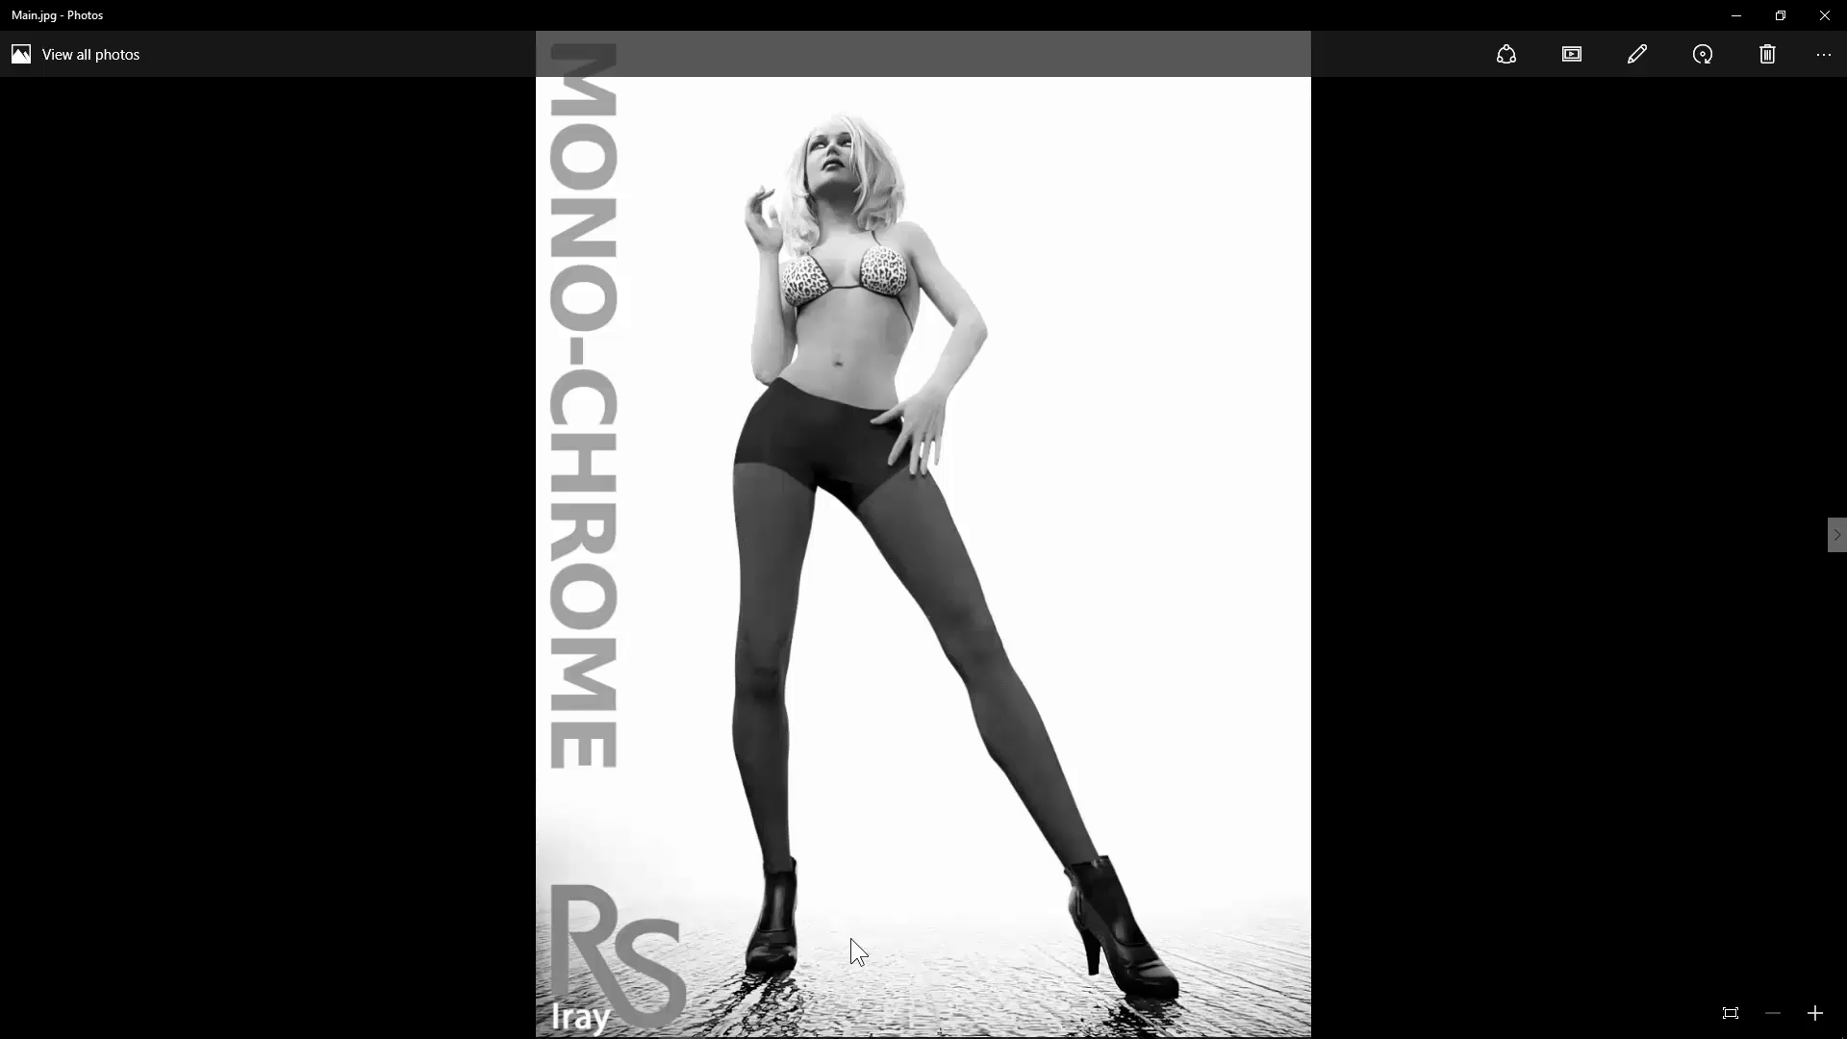
pyautogui.click(1825, 18)
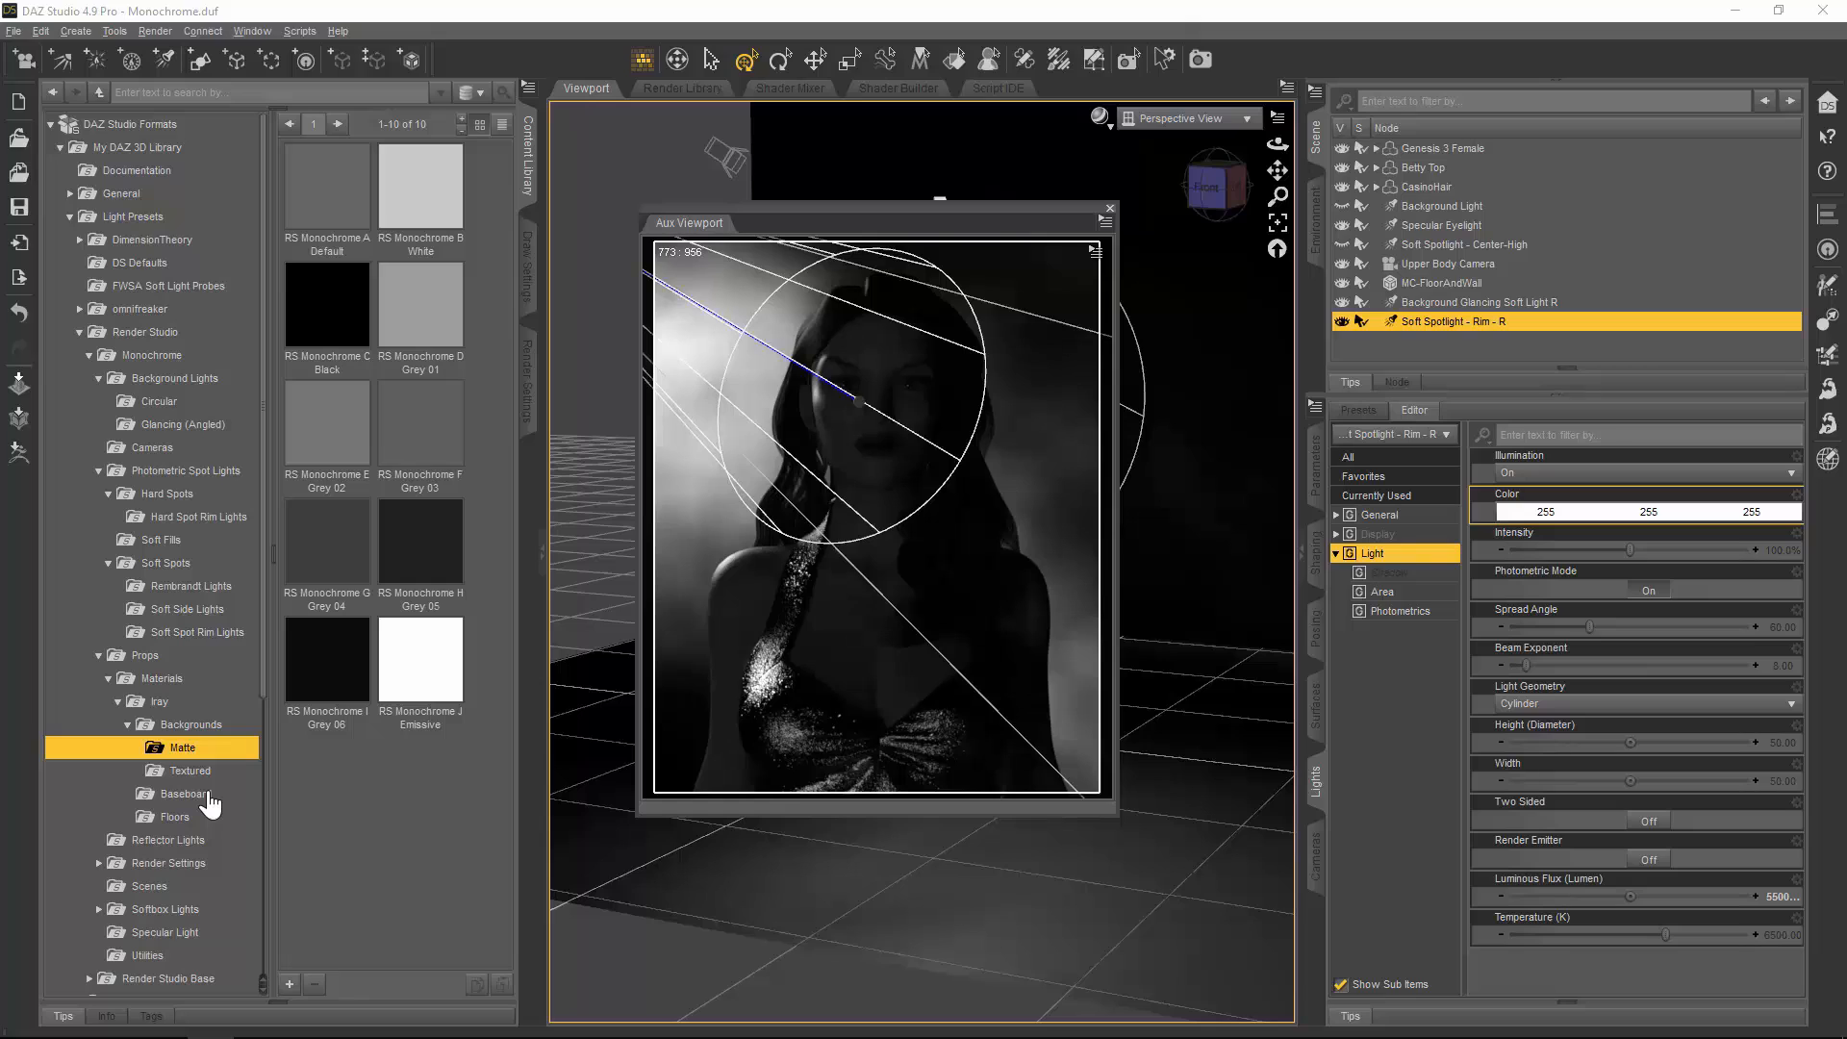
pyautogui.click(209, 797)
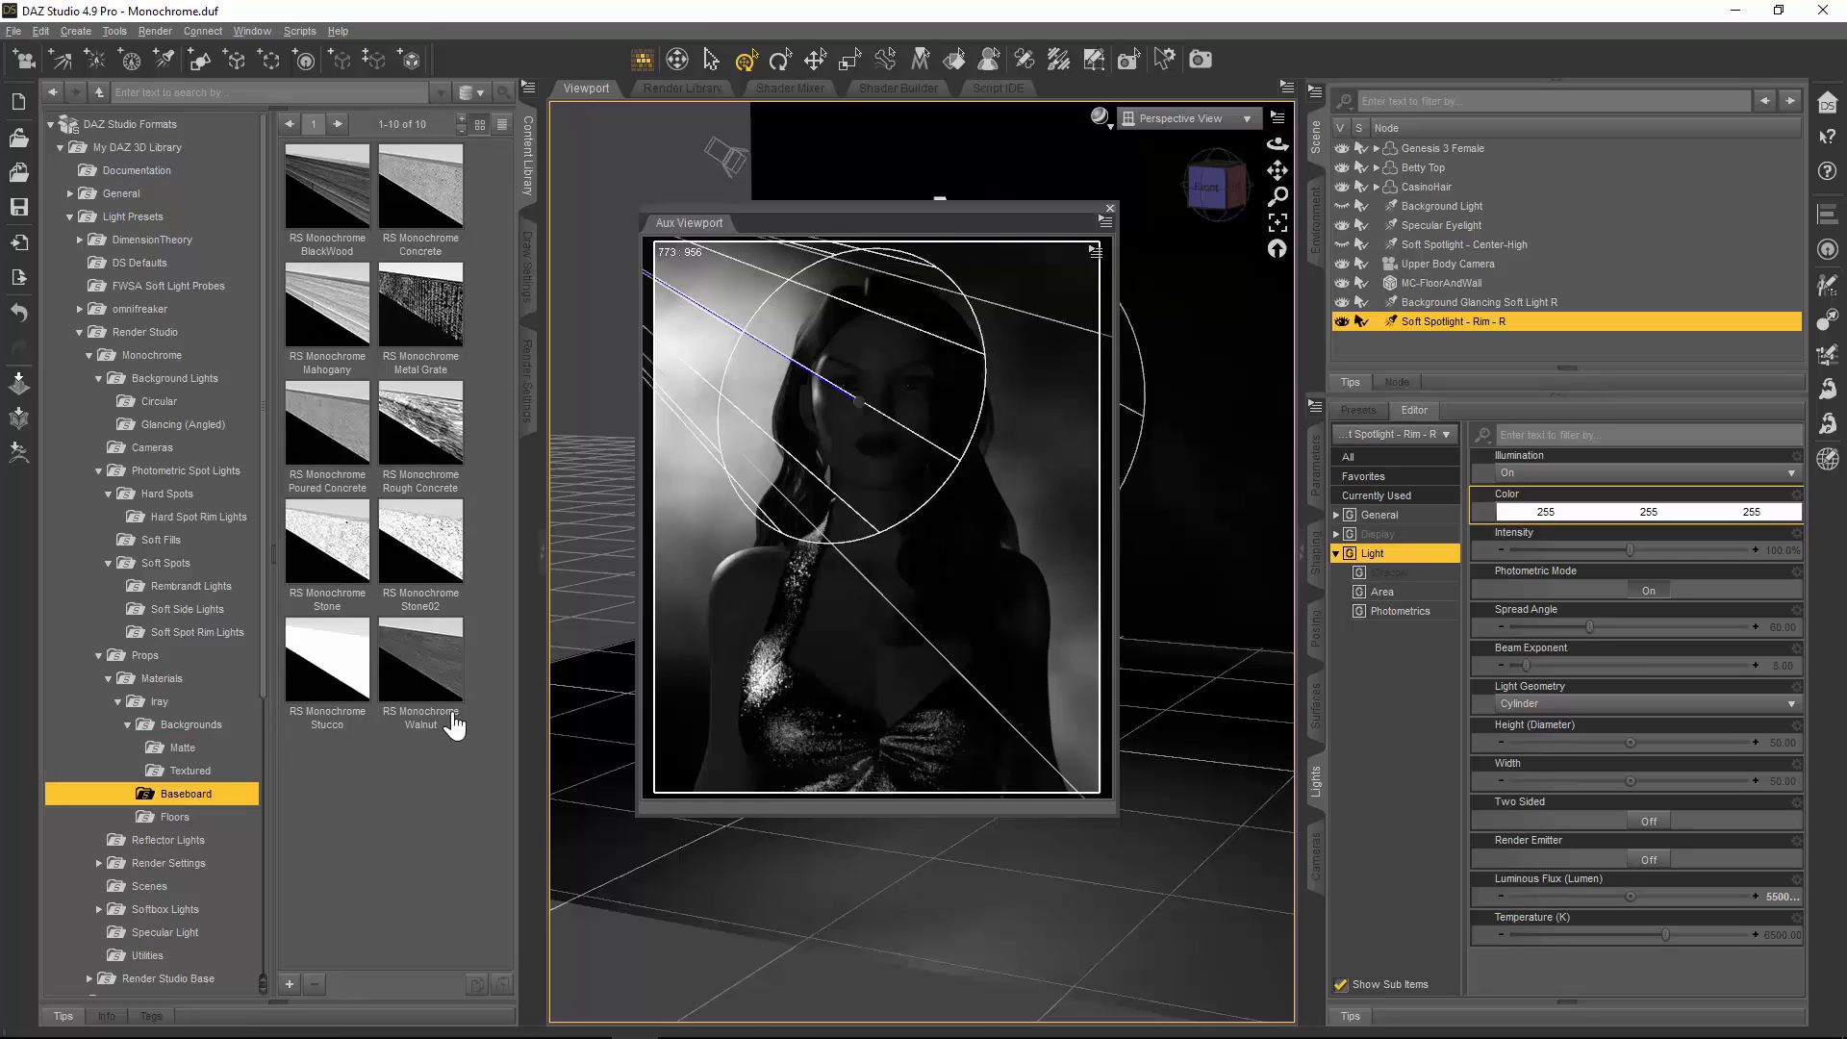
pyautogui.moveTo(452, 729)
# Step: Examine the Floors materials, including the Wood Planks, Metal Embossed, Metal Plate, Dirty Concrete, Poured Concrete and Stone presets
pyautogui.click(175, 819)
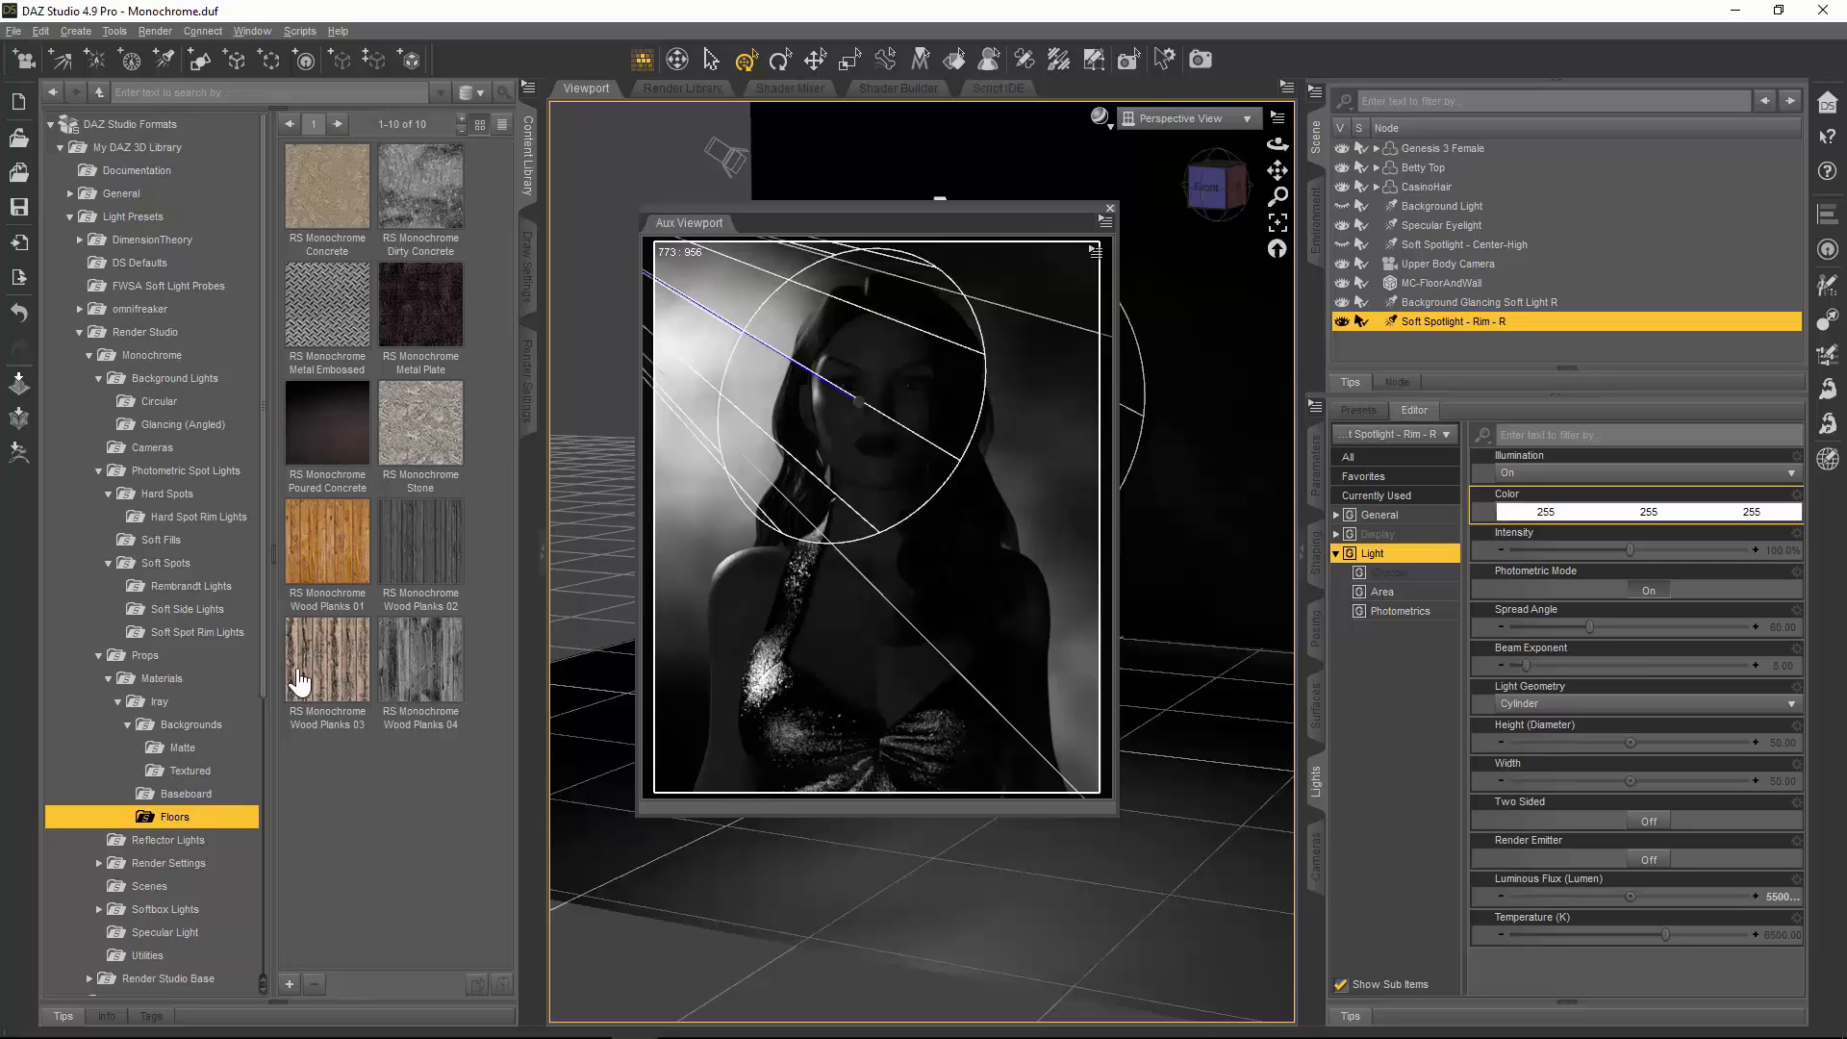
pyautogui.moveTo(366, 551)
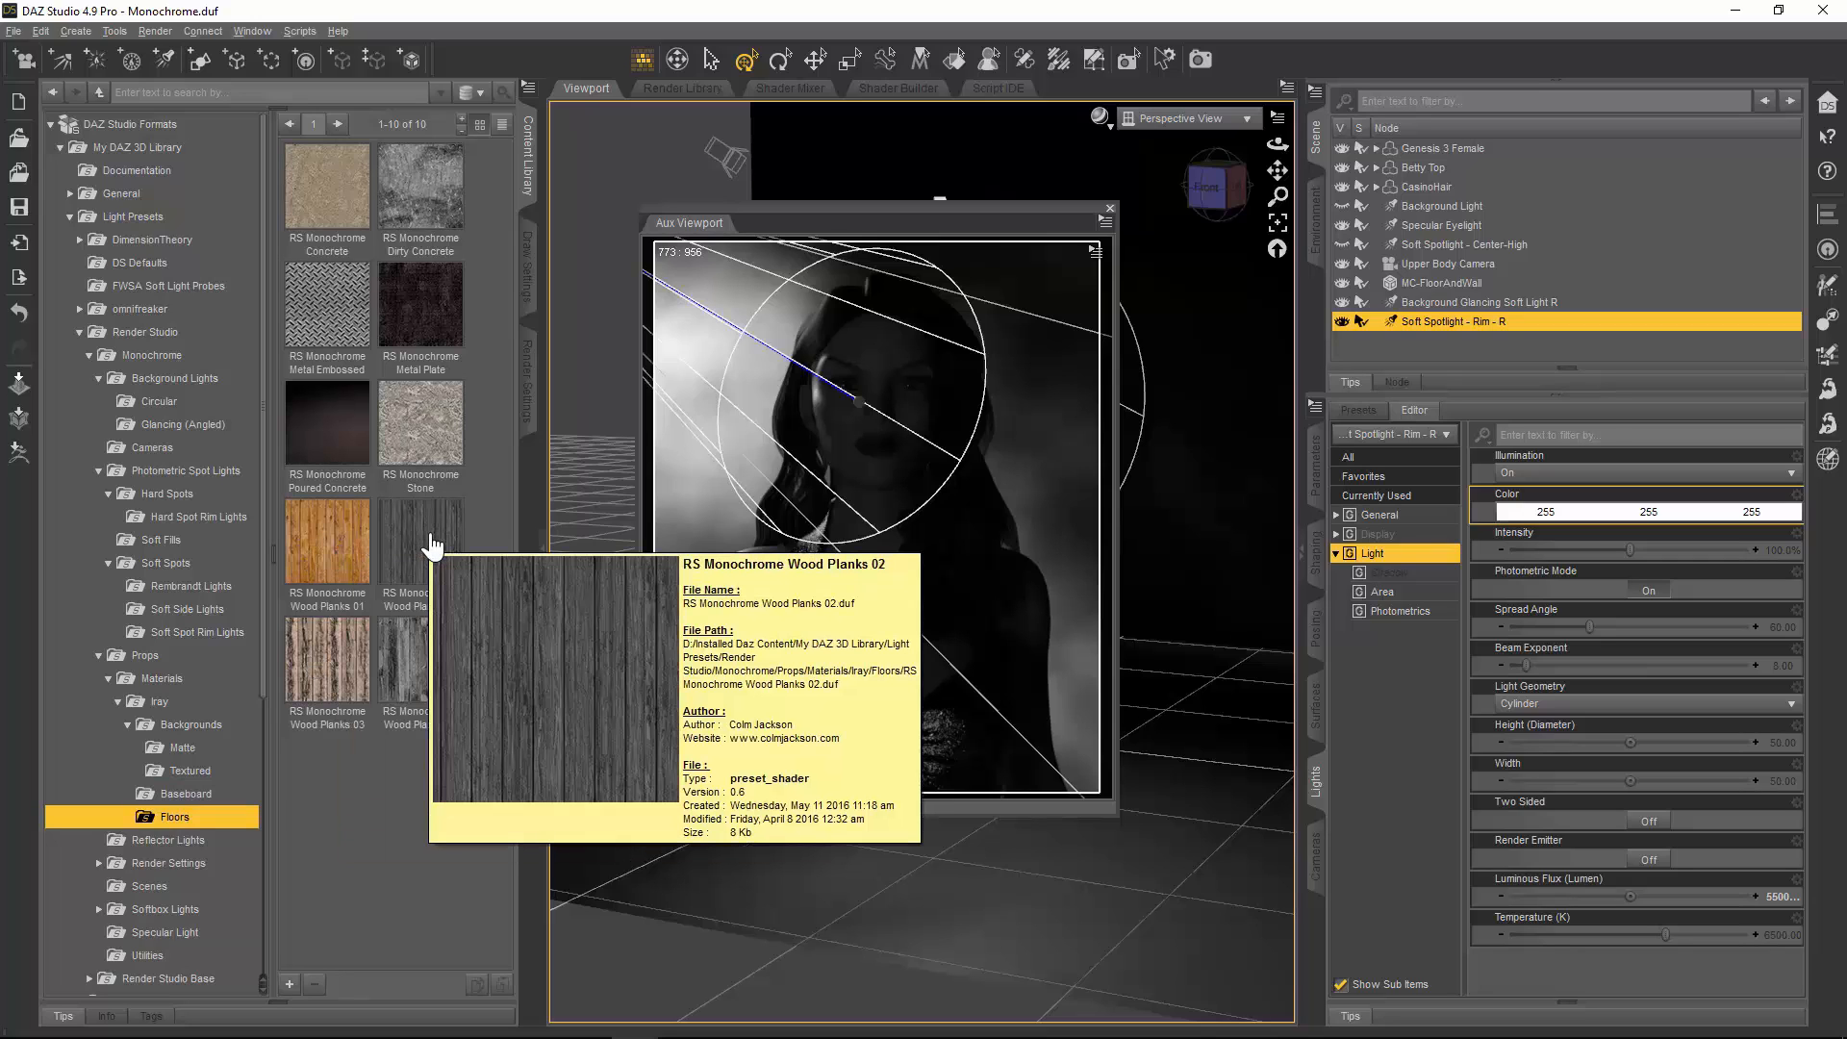
pyautogui.moveTo(392, 674)
pyautogui.moveTo(332, 671)
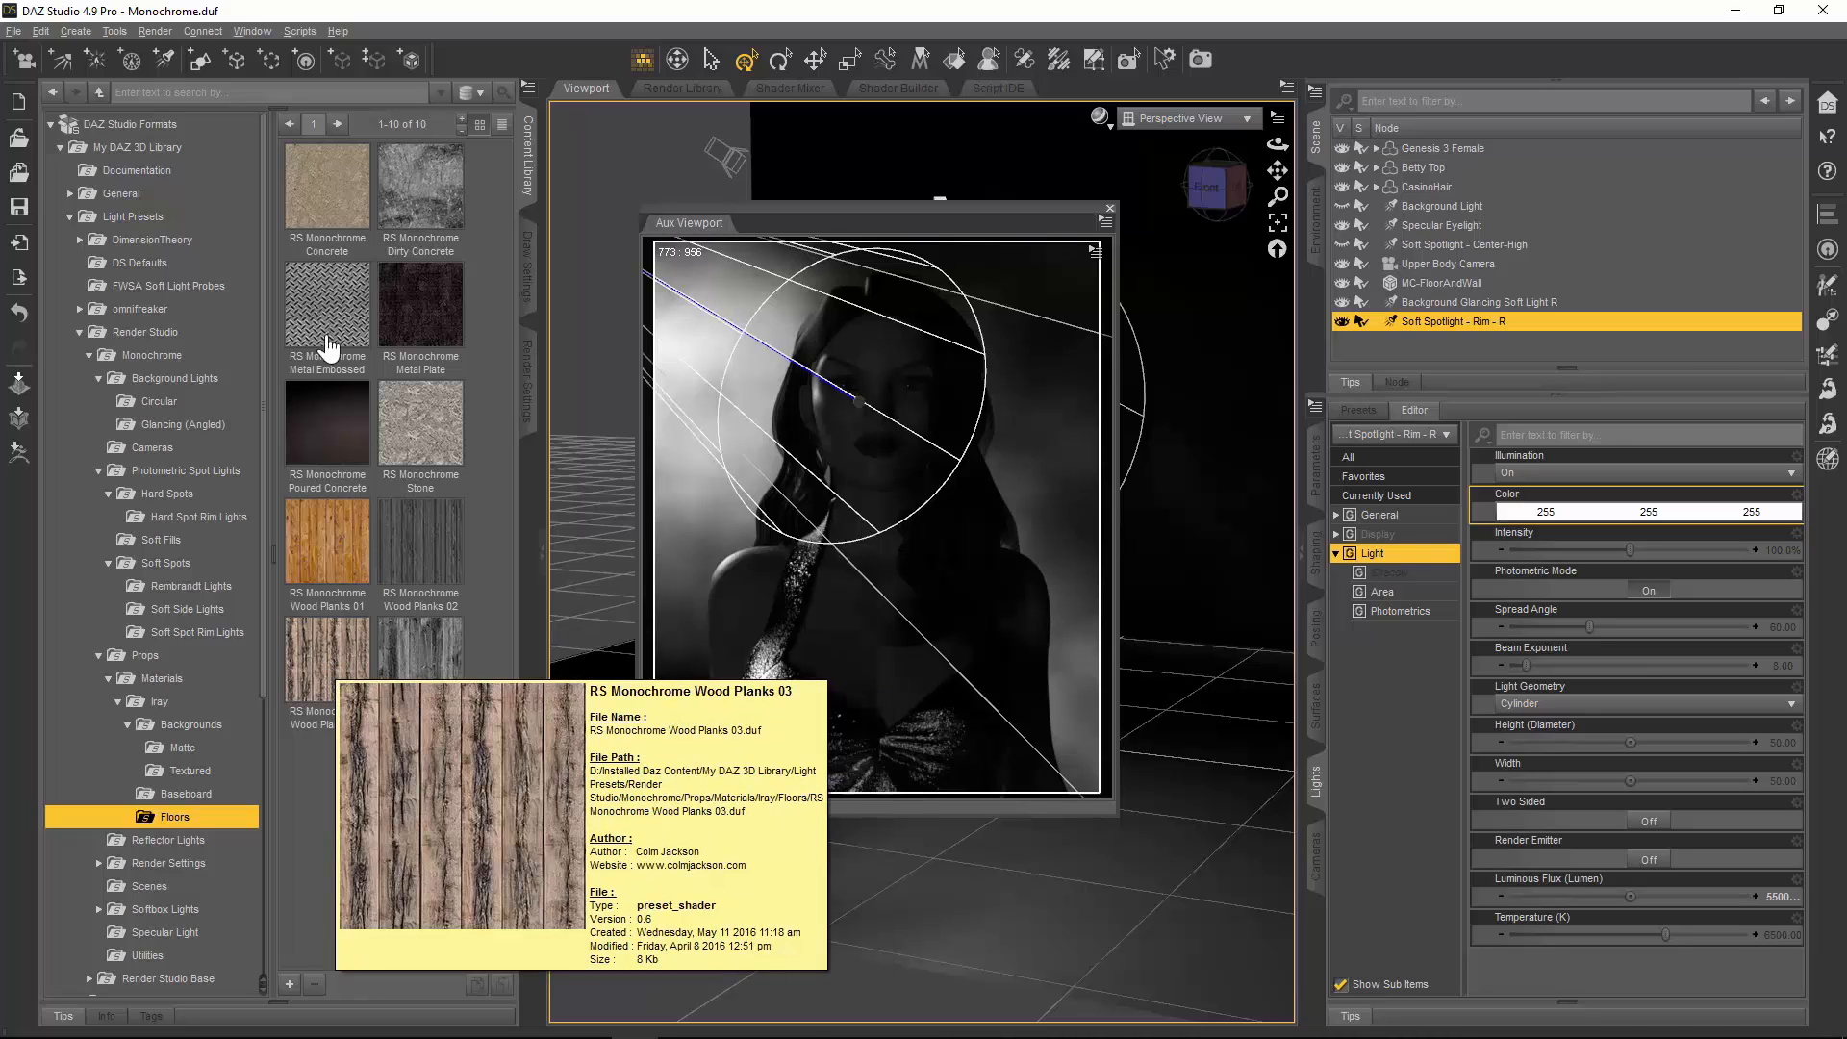
pyautogui.moveTo(338, 306)
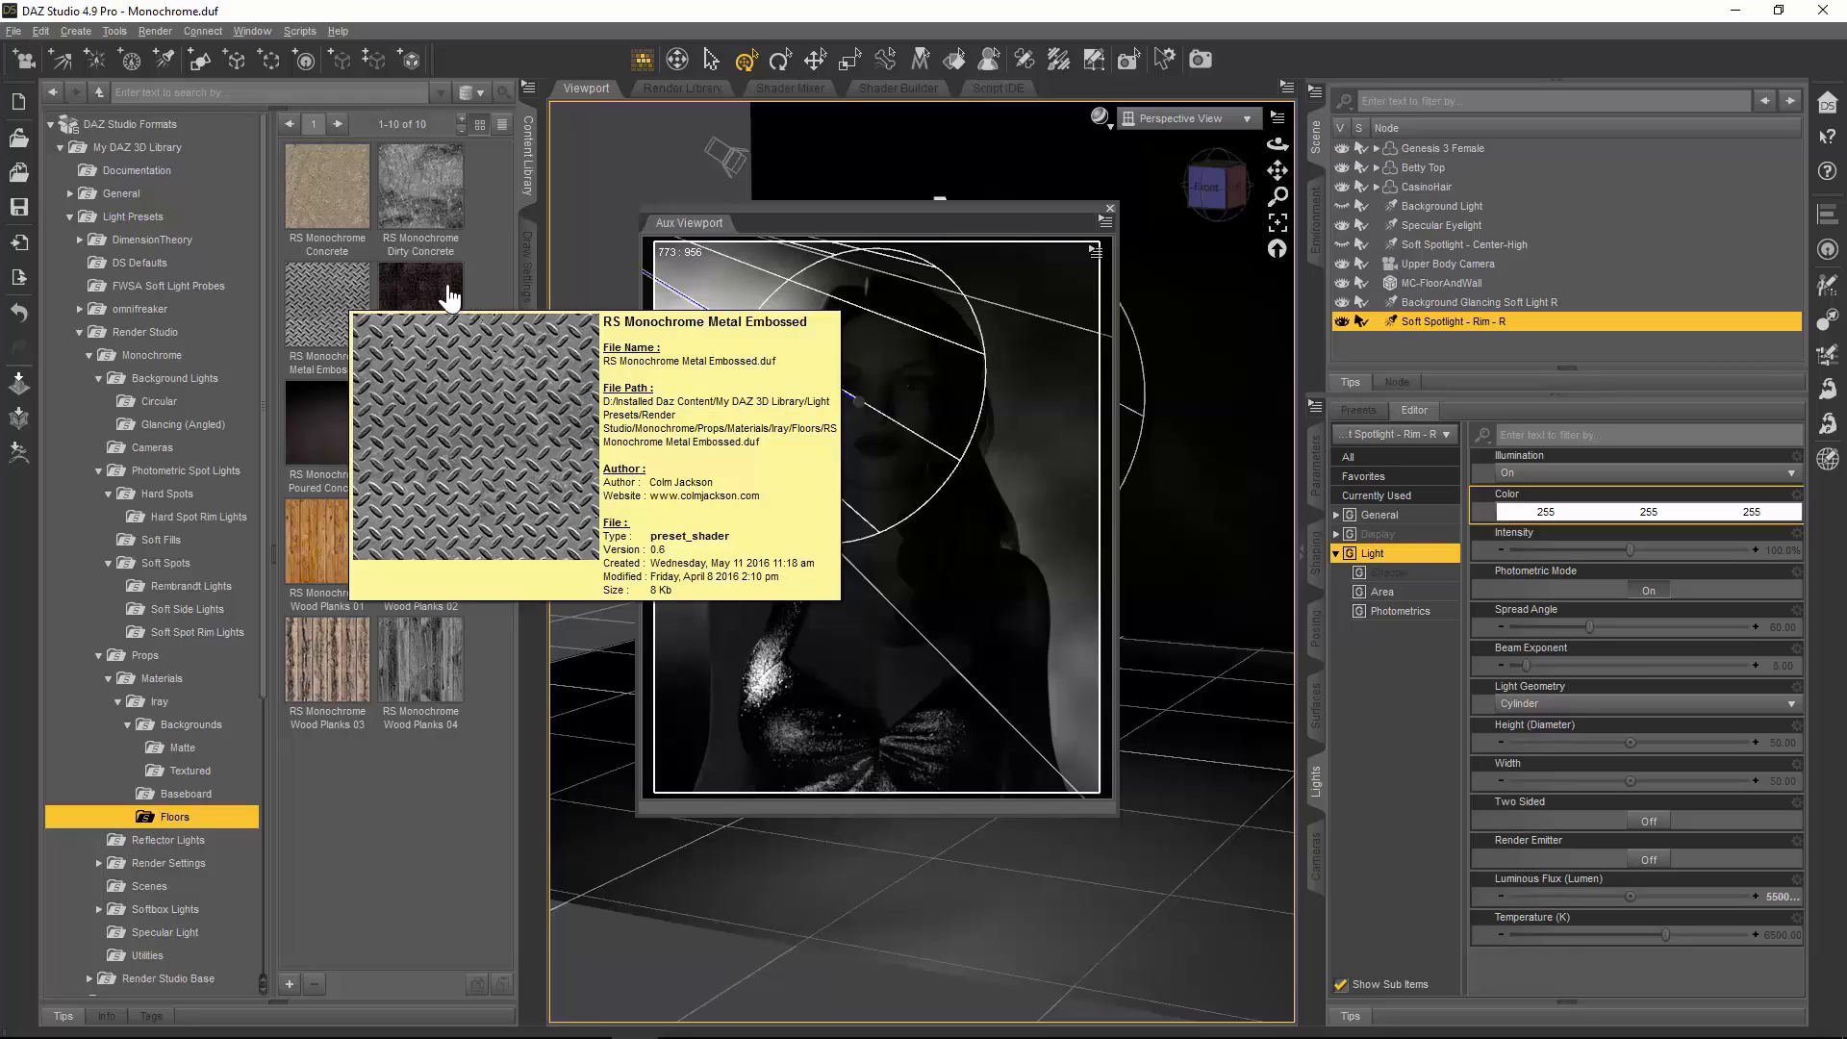
pyautogui.moveTo(449, 298)
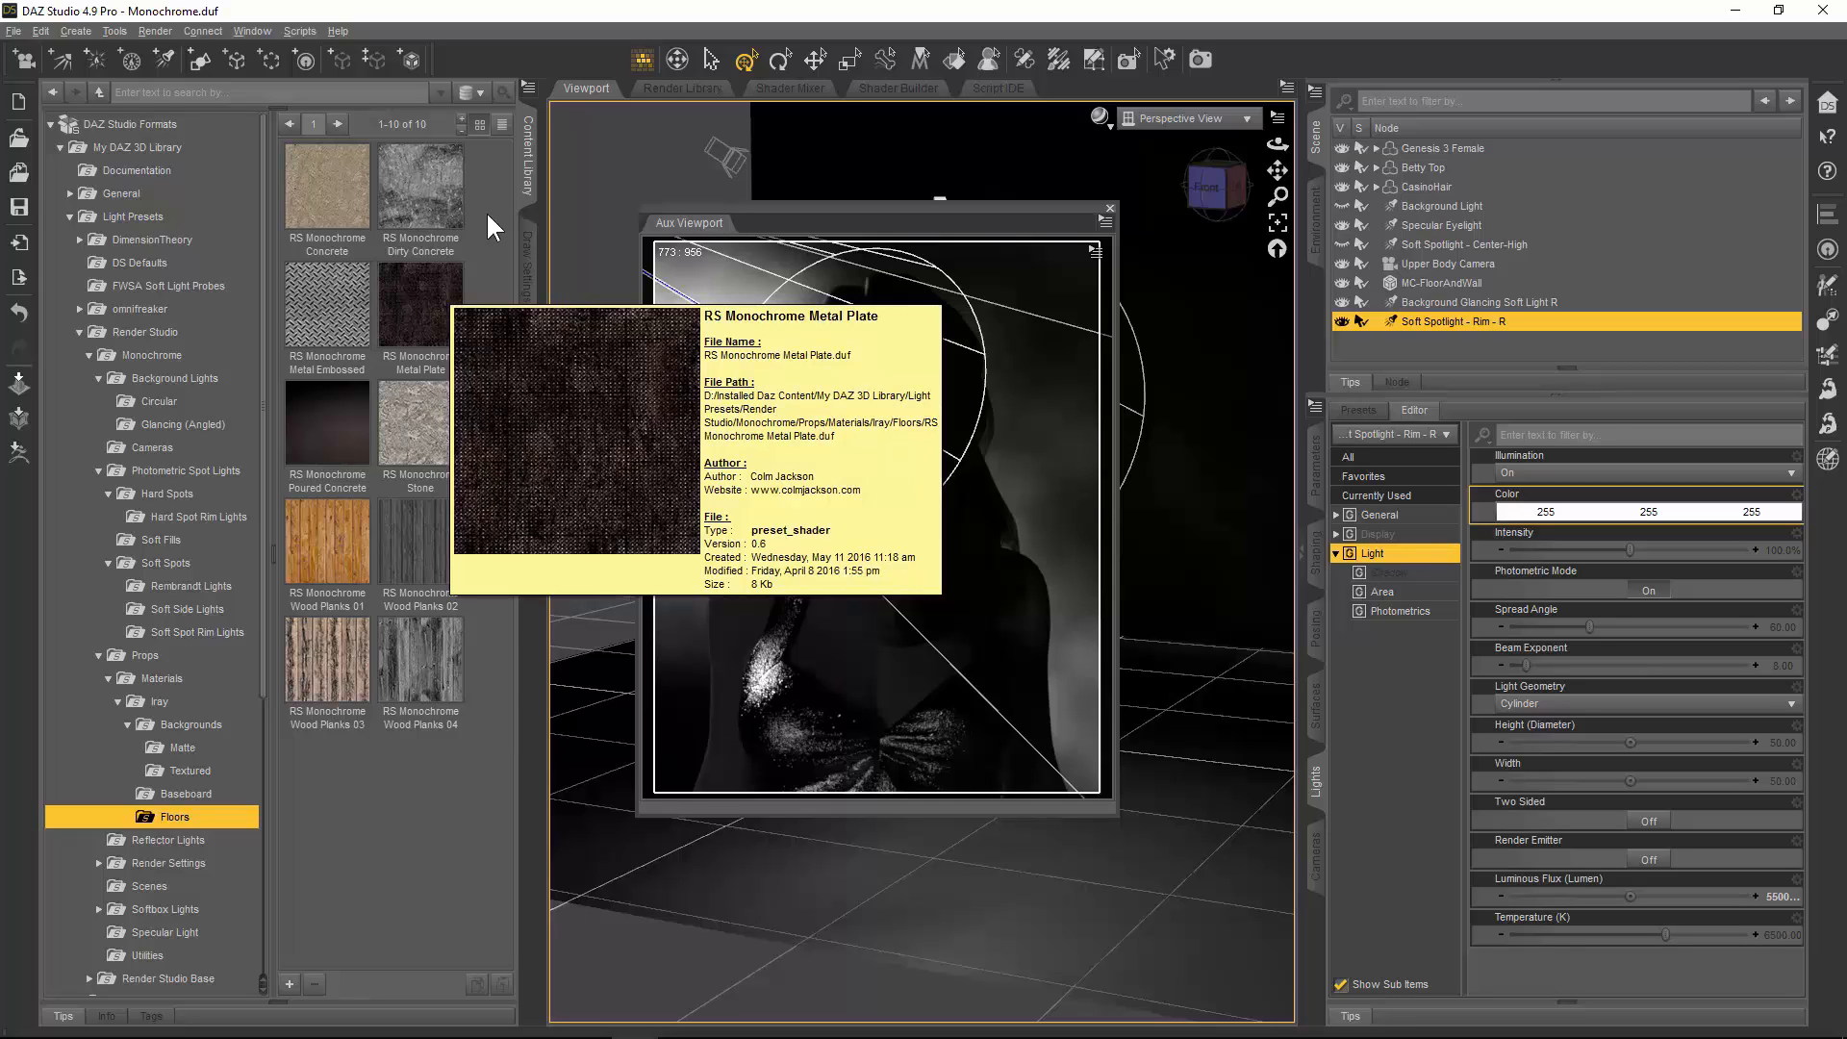
pyautogui.moveTo(445, 199)
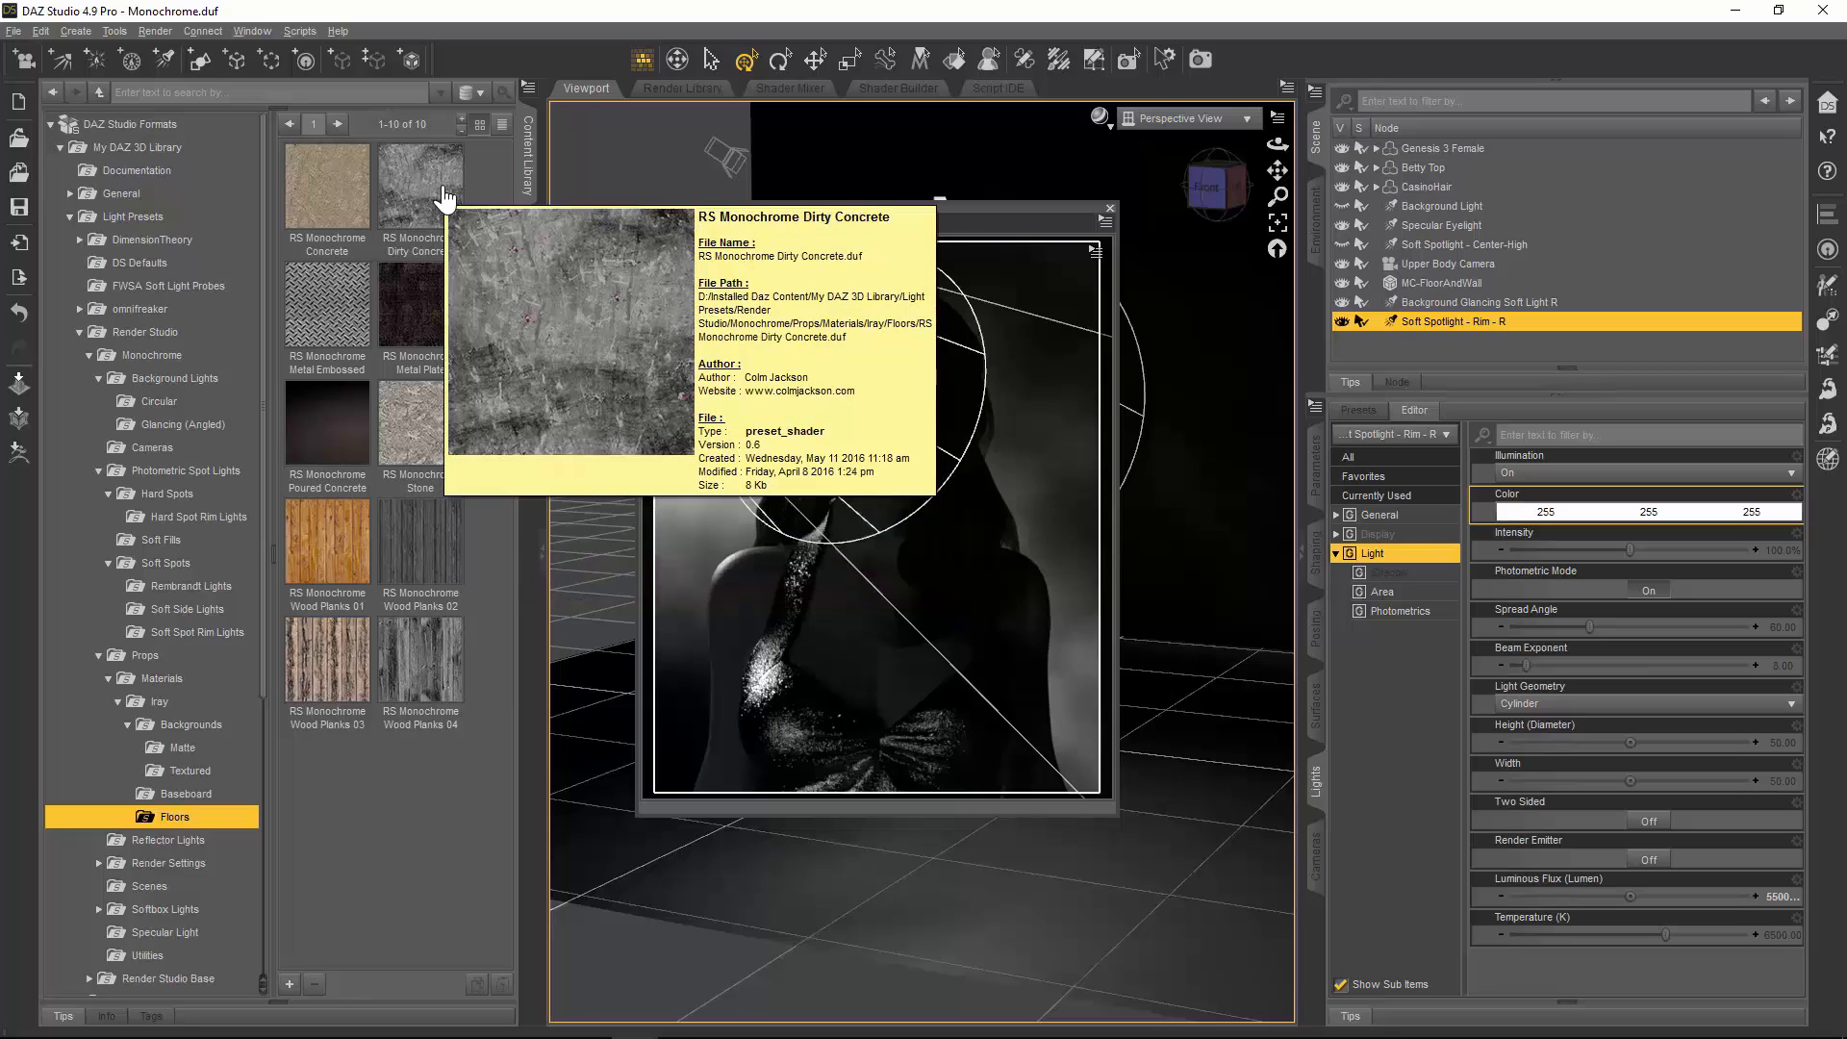
pyautogui.moveTo(339, 180)
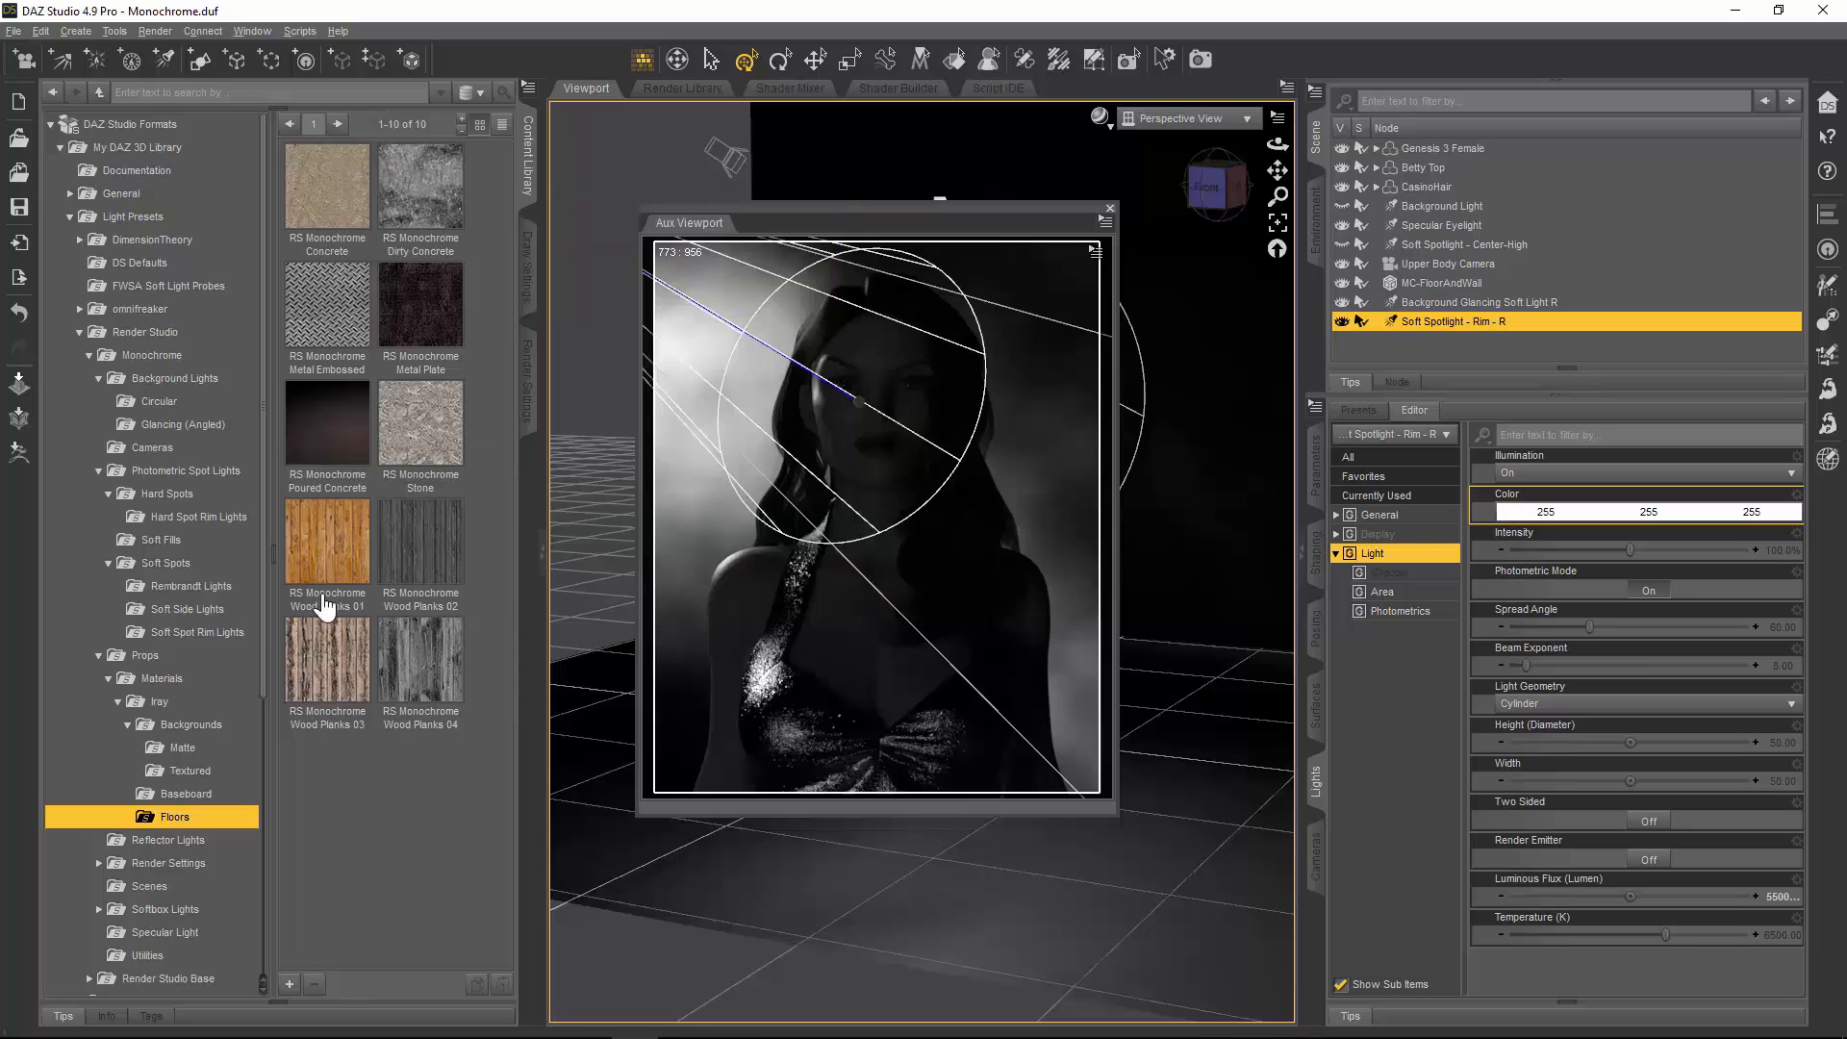
pyautogui.moveTo(355, 438)
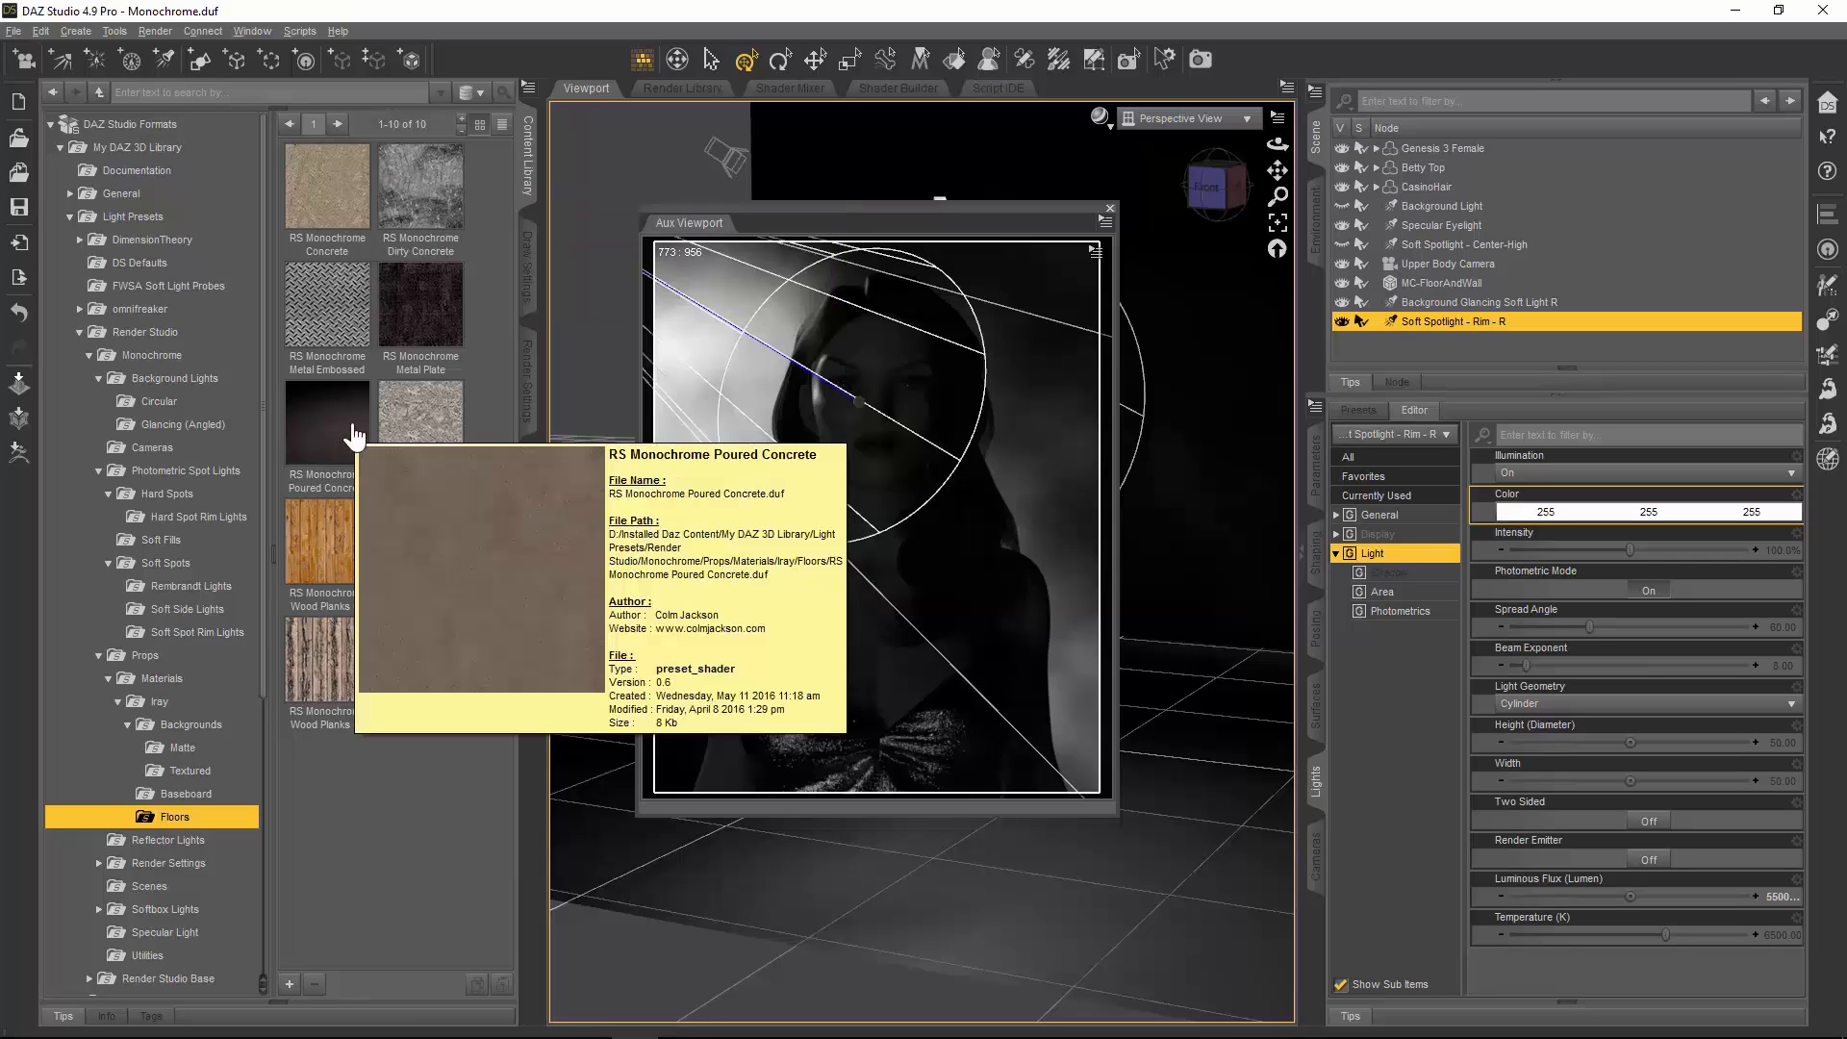
pyautogui.moveTo(418, 431)
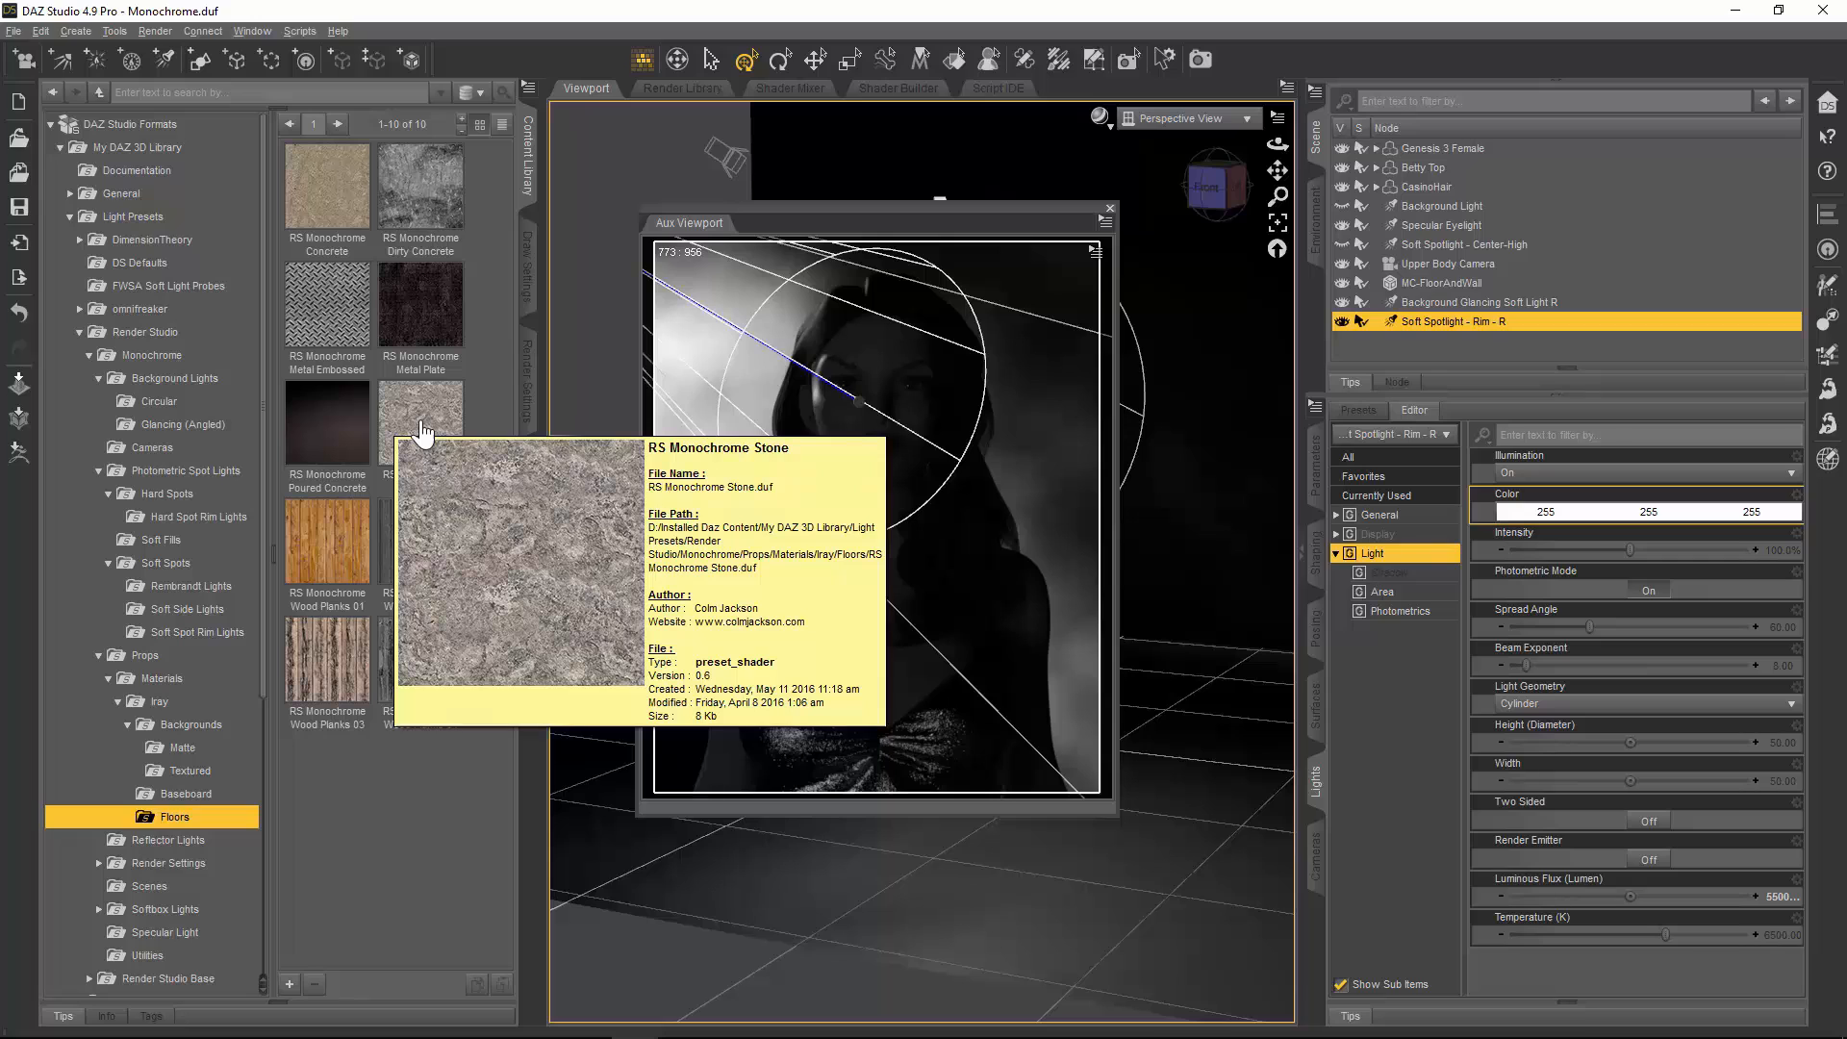
pyautogui.moveTo(342, 635)
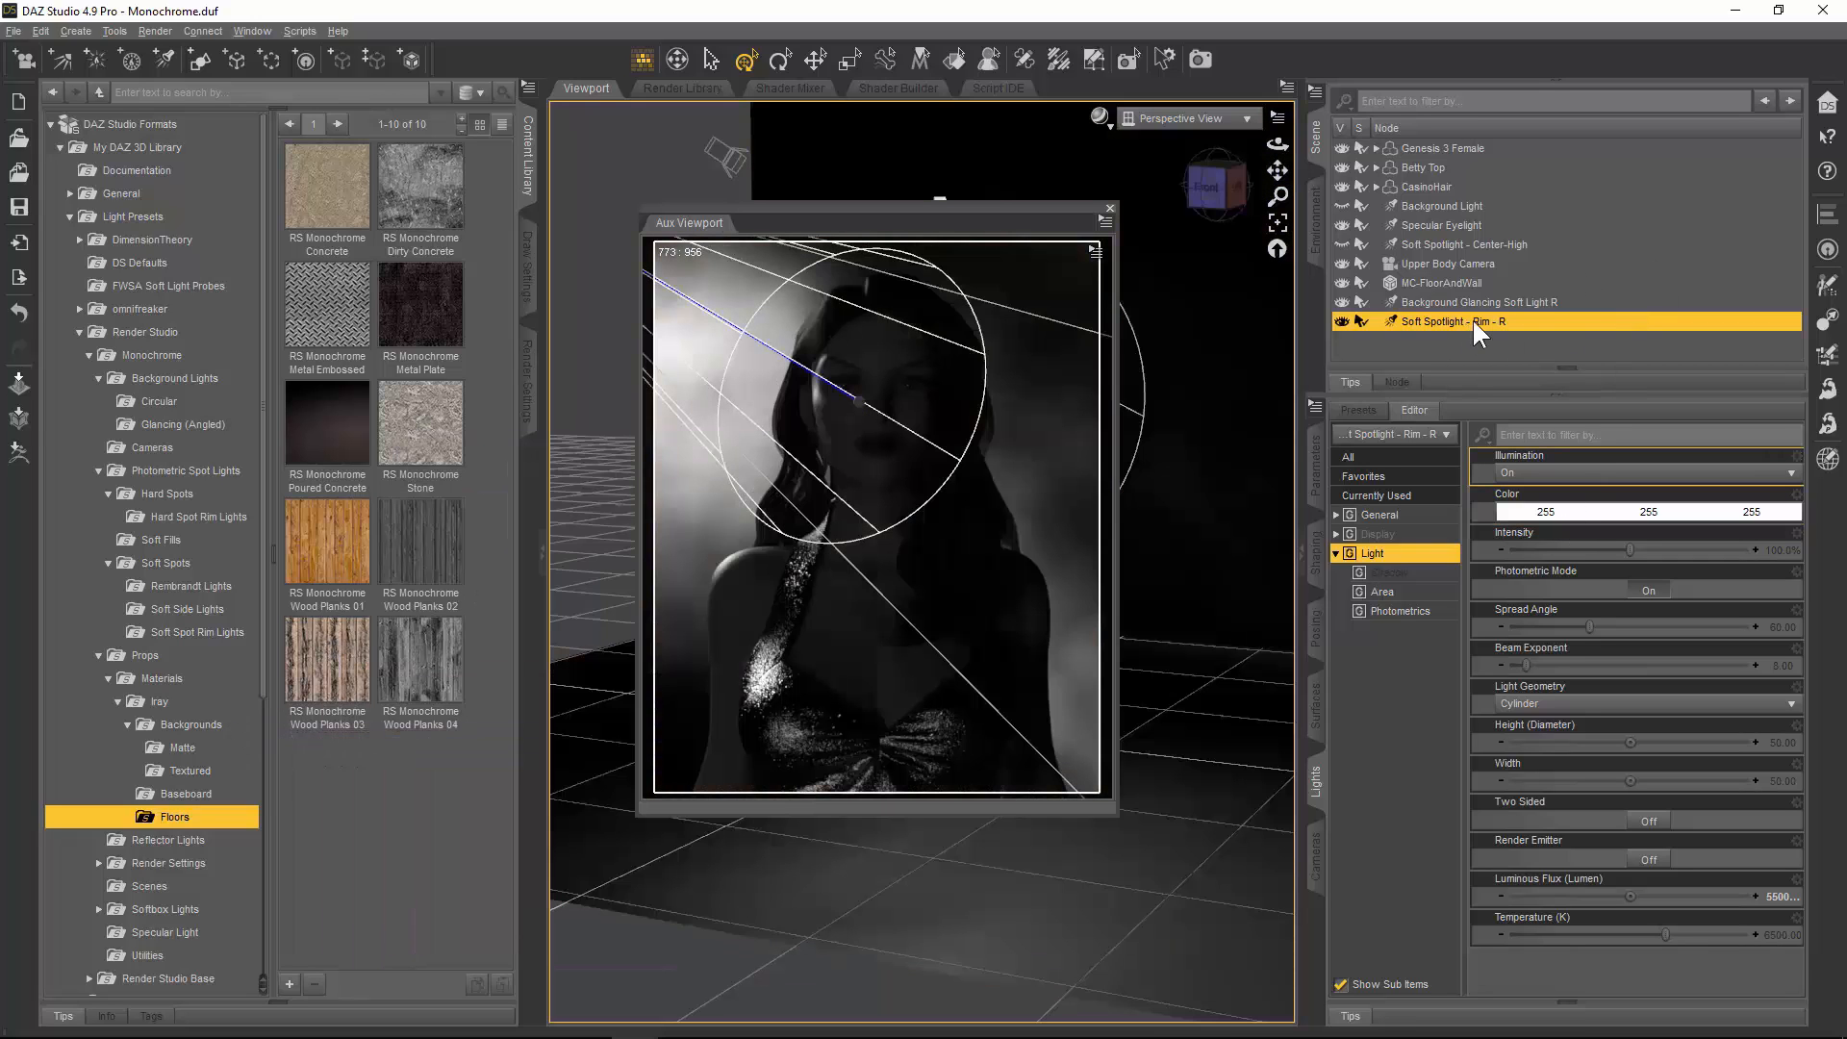
# Step: Delete the Soft Spotlight - Rim - R light from the scene
pyautogui.click(1525, 354)
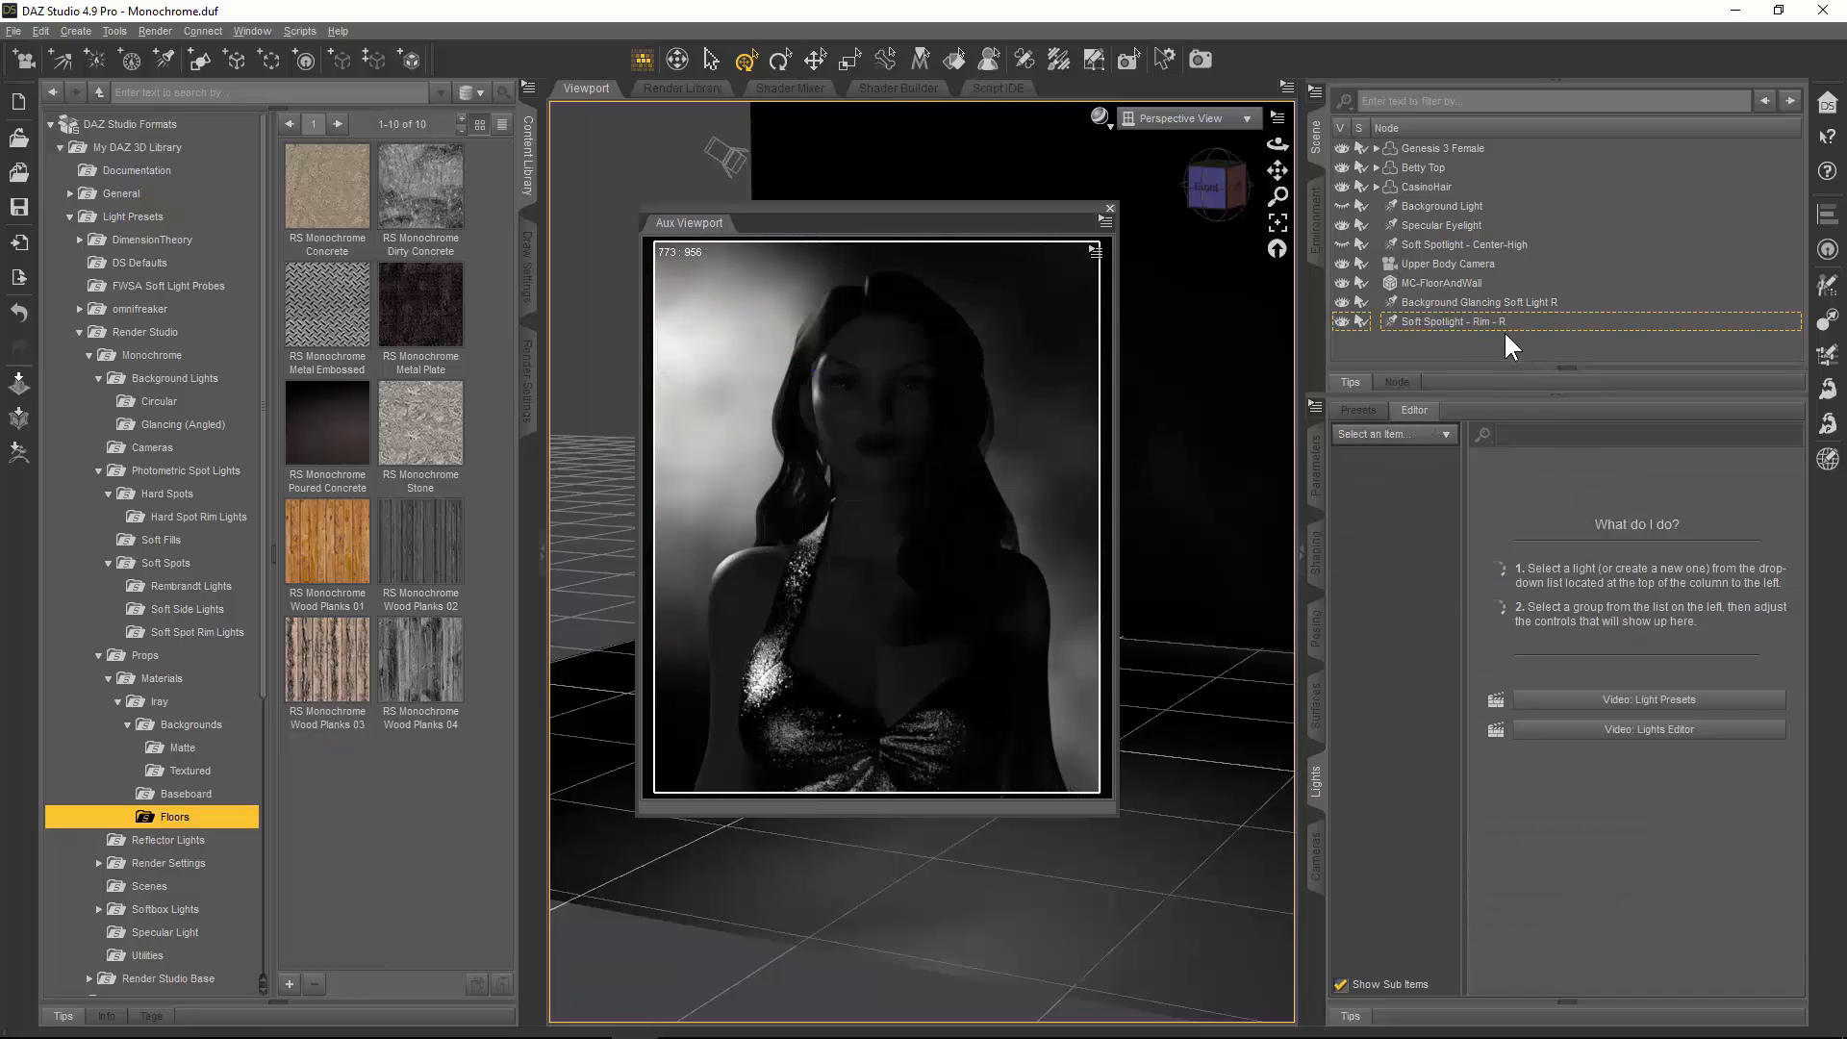
pyautogui.click(1509, 321)
pyautogui.rightClick(1510, 321)
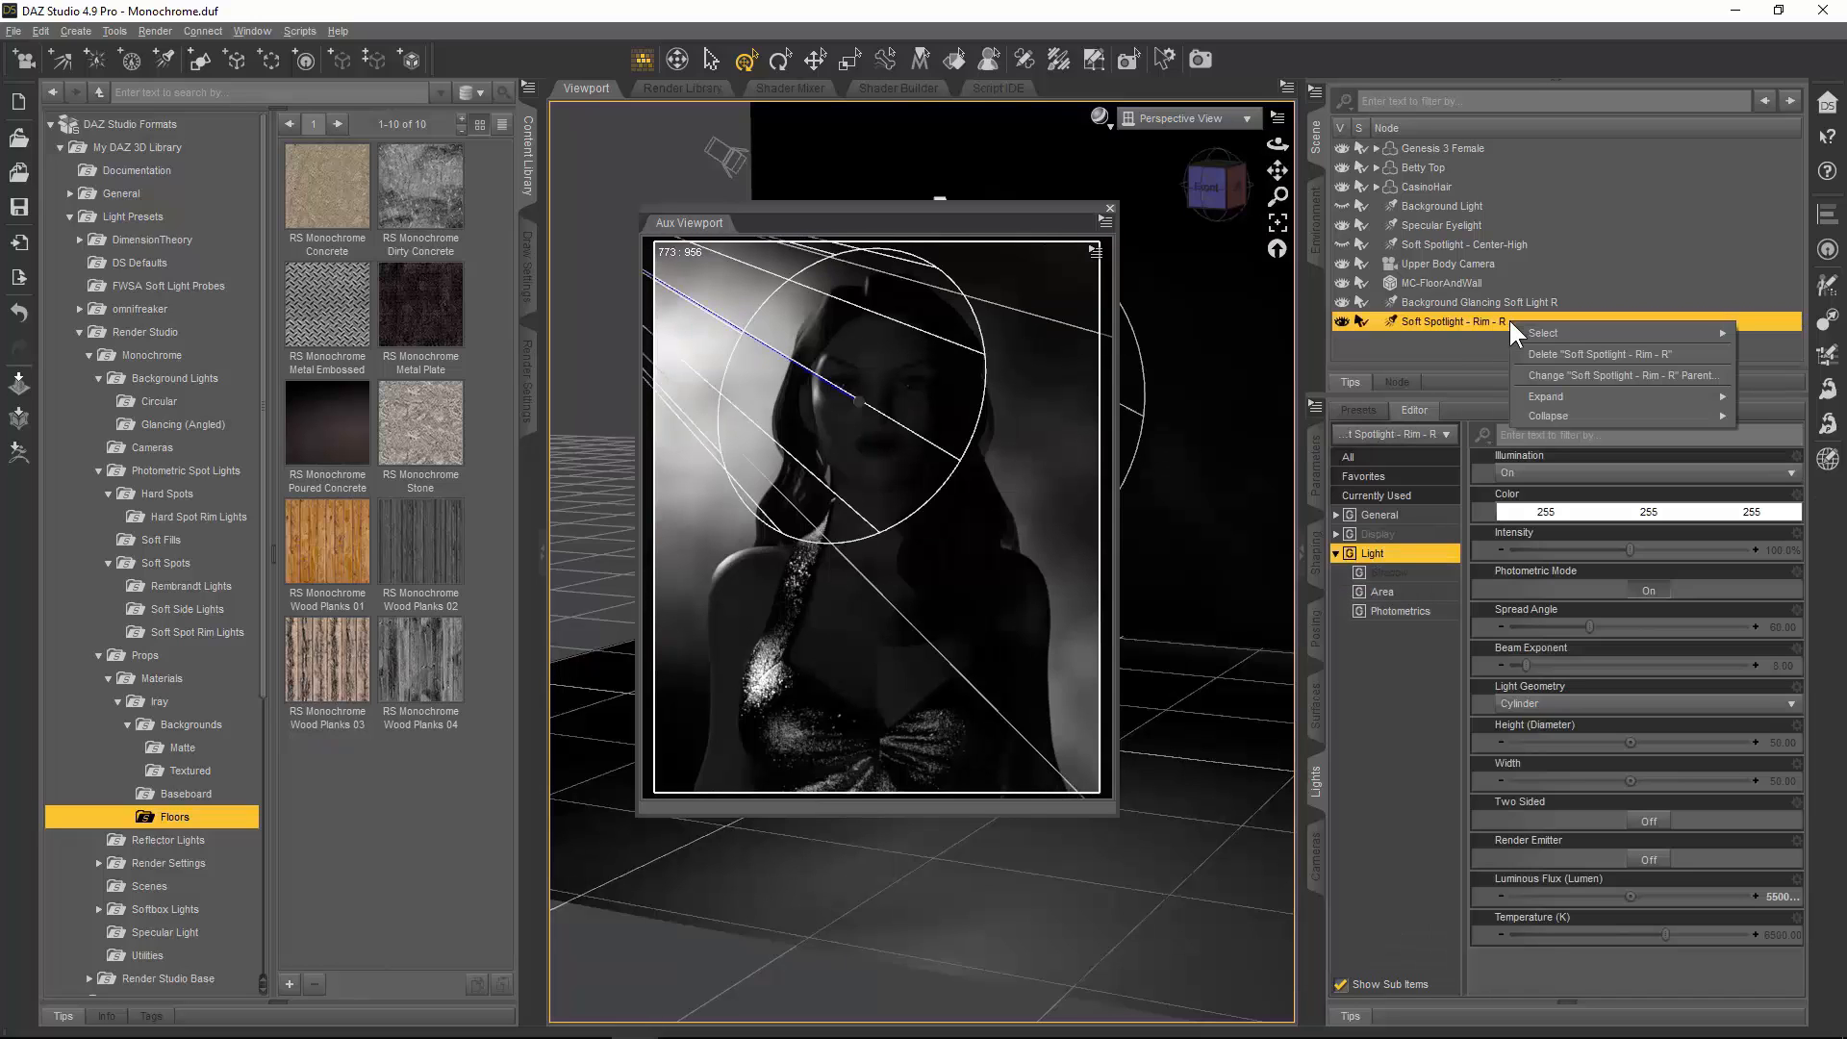
pyautogui.click(1535, 354)
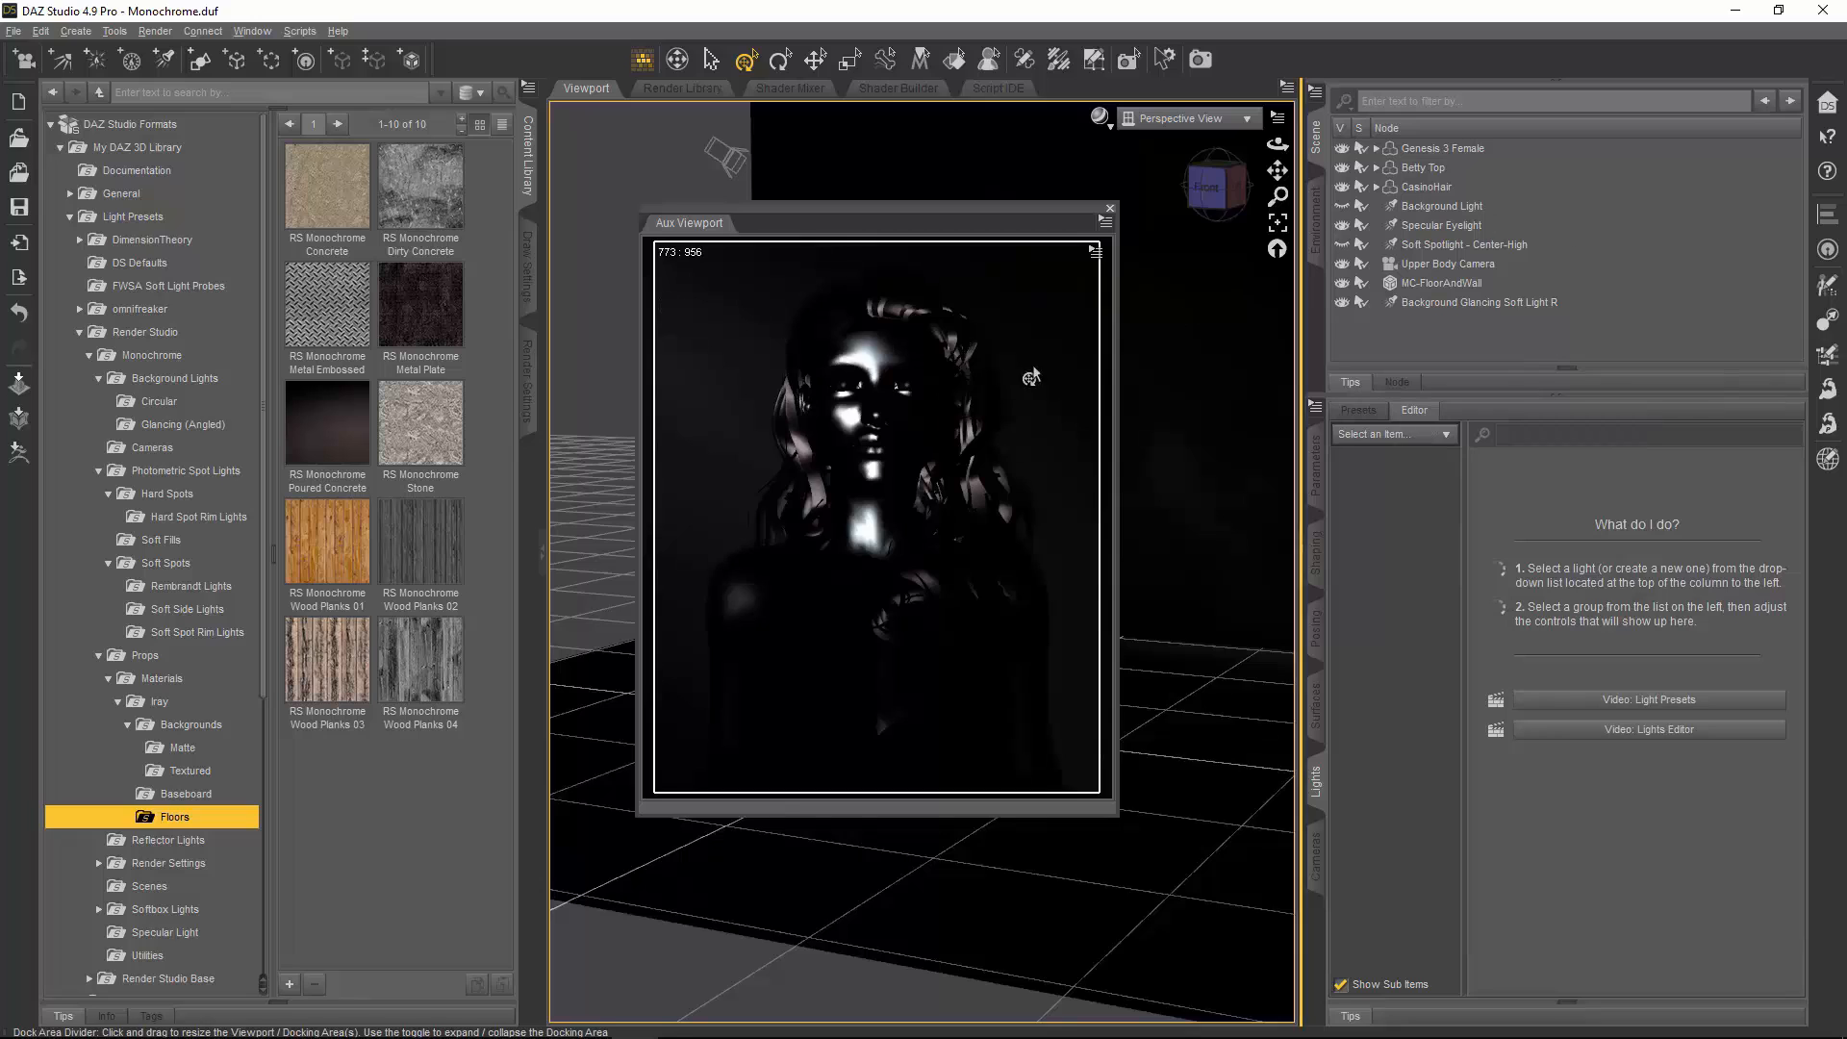
# Step: Load the RS Monochrome Reflector Light (C) preset from the Reflector Lights folder into the scene
pyautogui.click(183, 843)
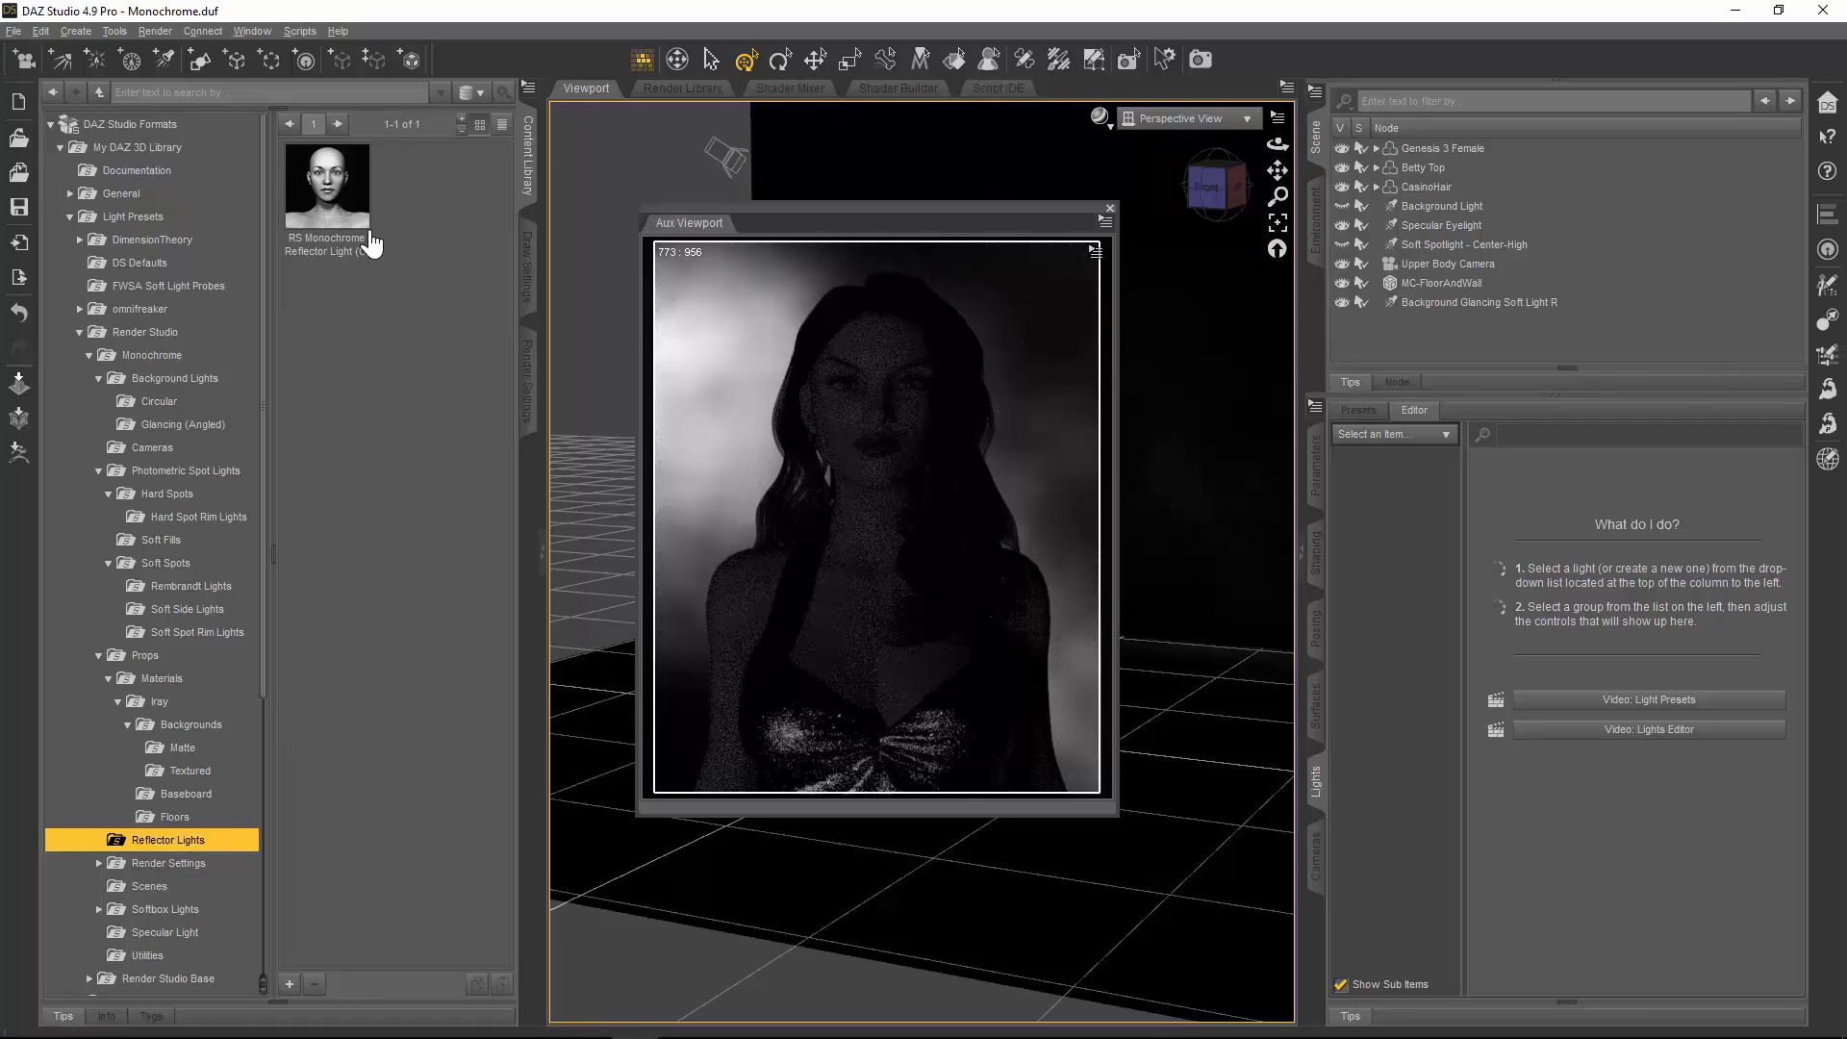
pyautogui.moveTo(372, 244)
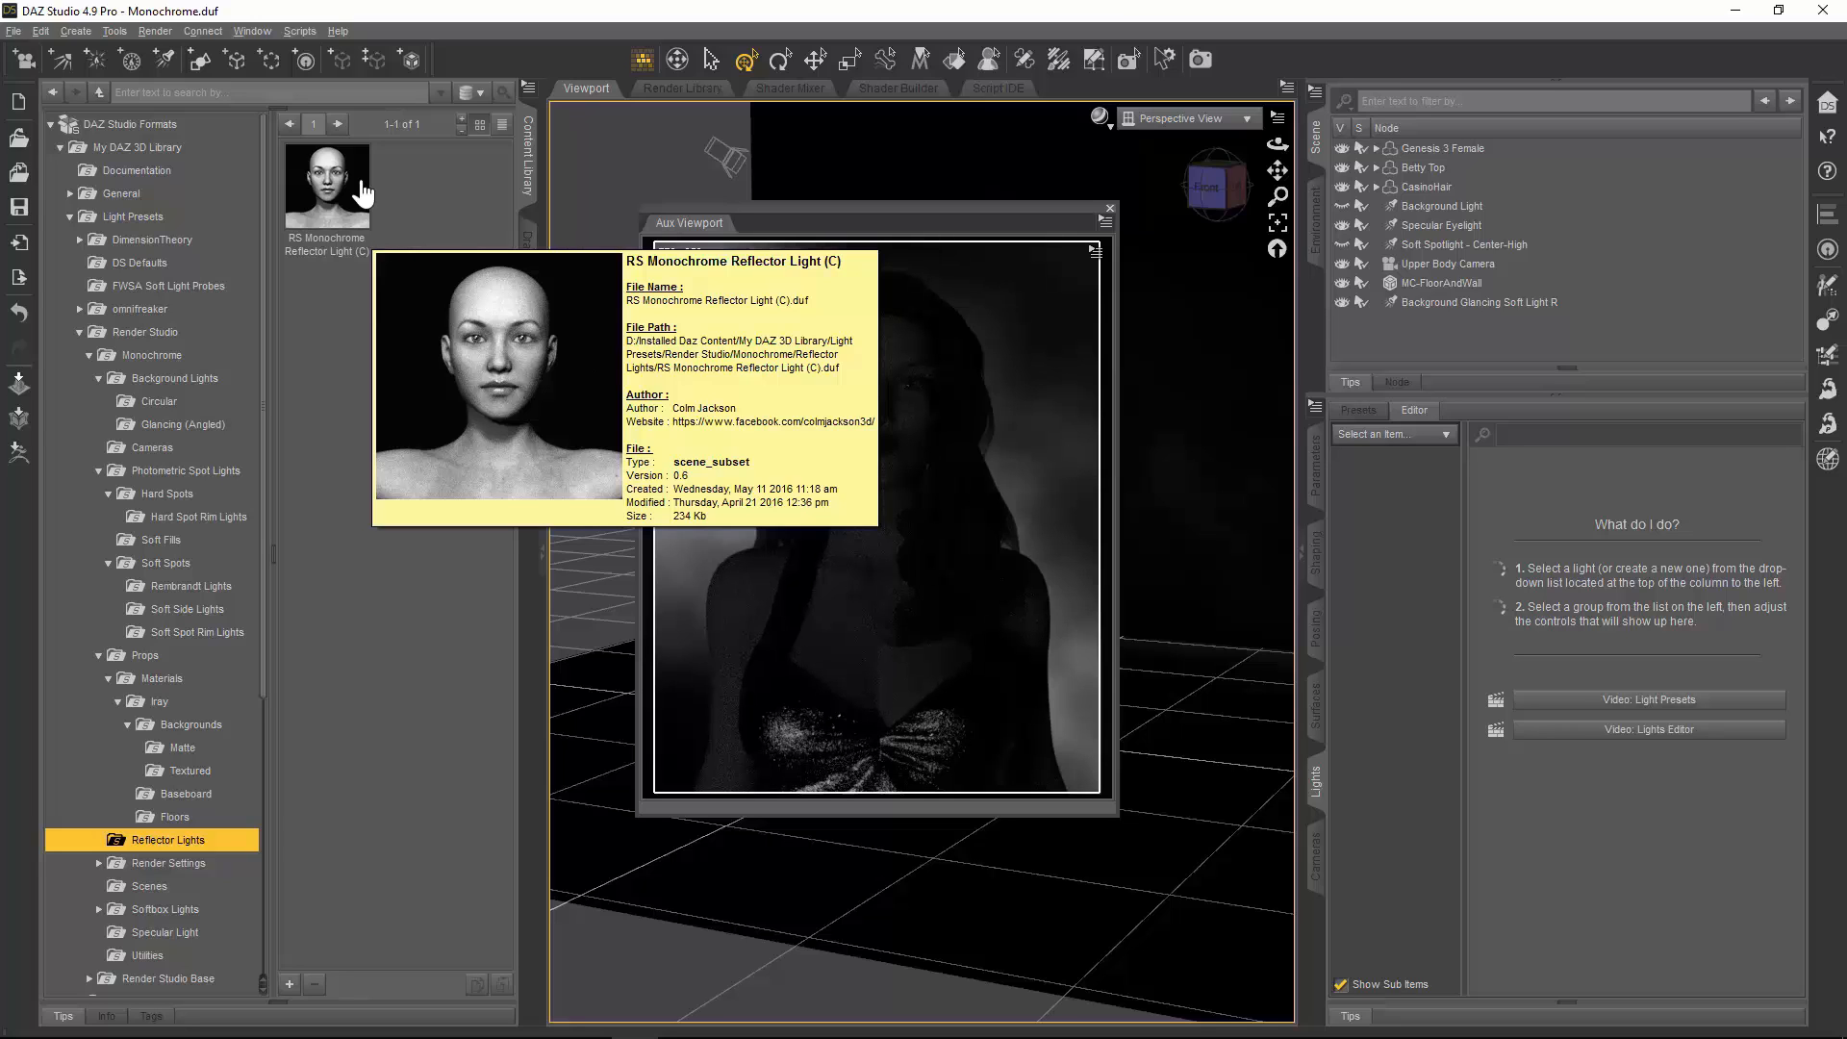
pyautogui.doubleClick(361, 192)
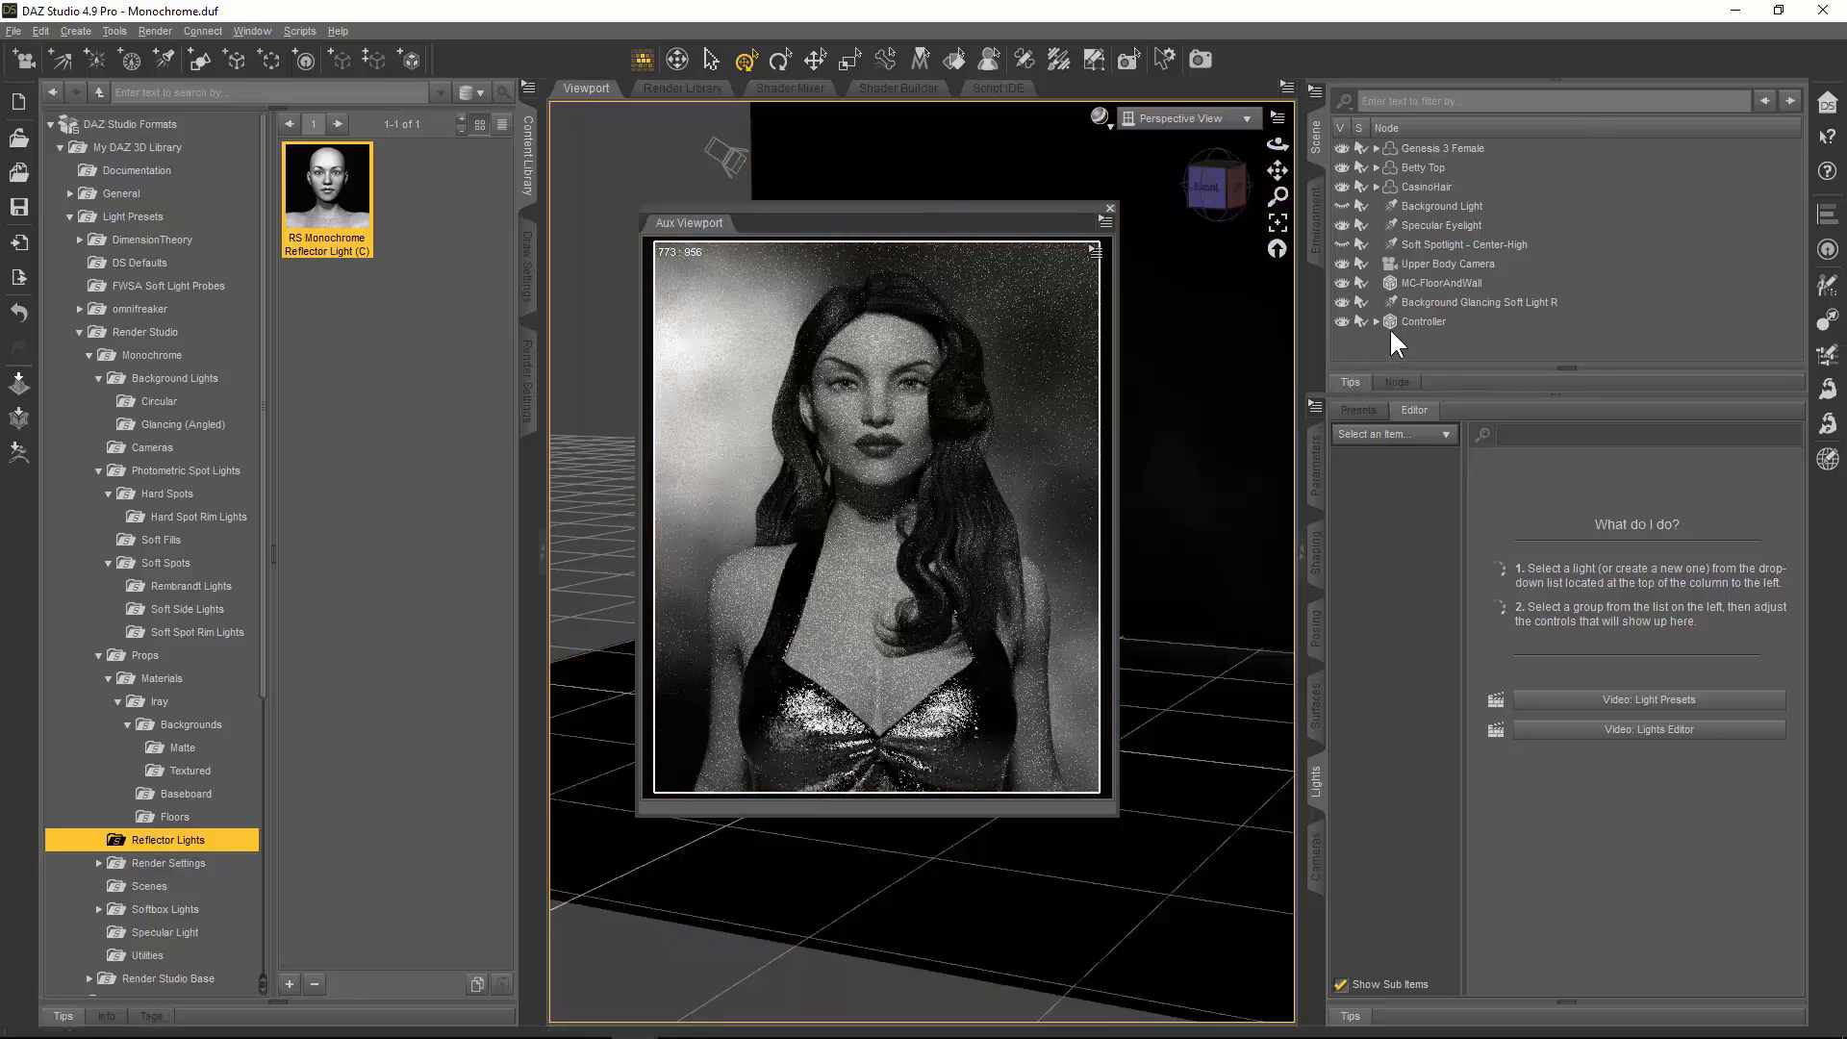
# Step: Rotate the reflector light's Controller to about -46 degrees on Y Rotate
pyautogui.click(1376, 321)
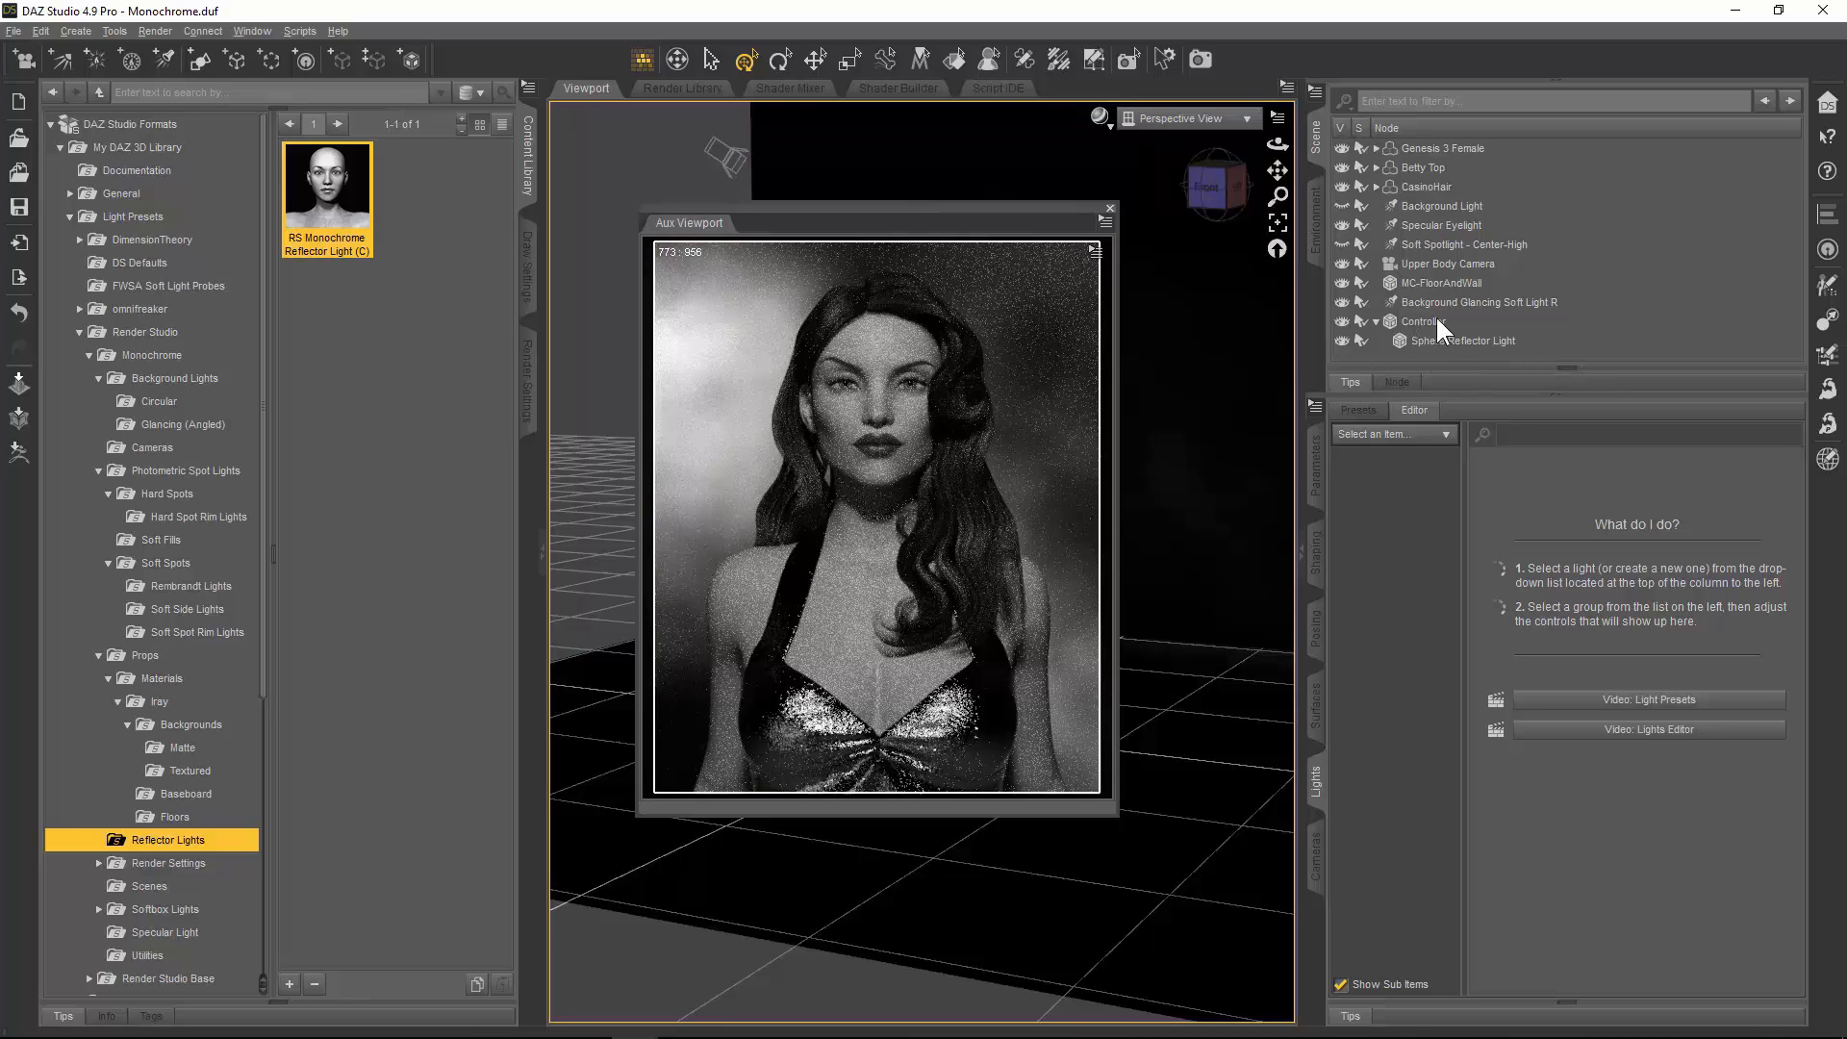
pyautogui.click(1435, 318)
pyautogui.click(1318, 479)
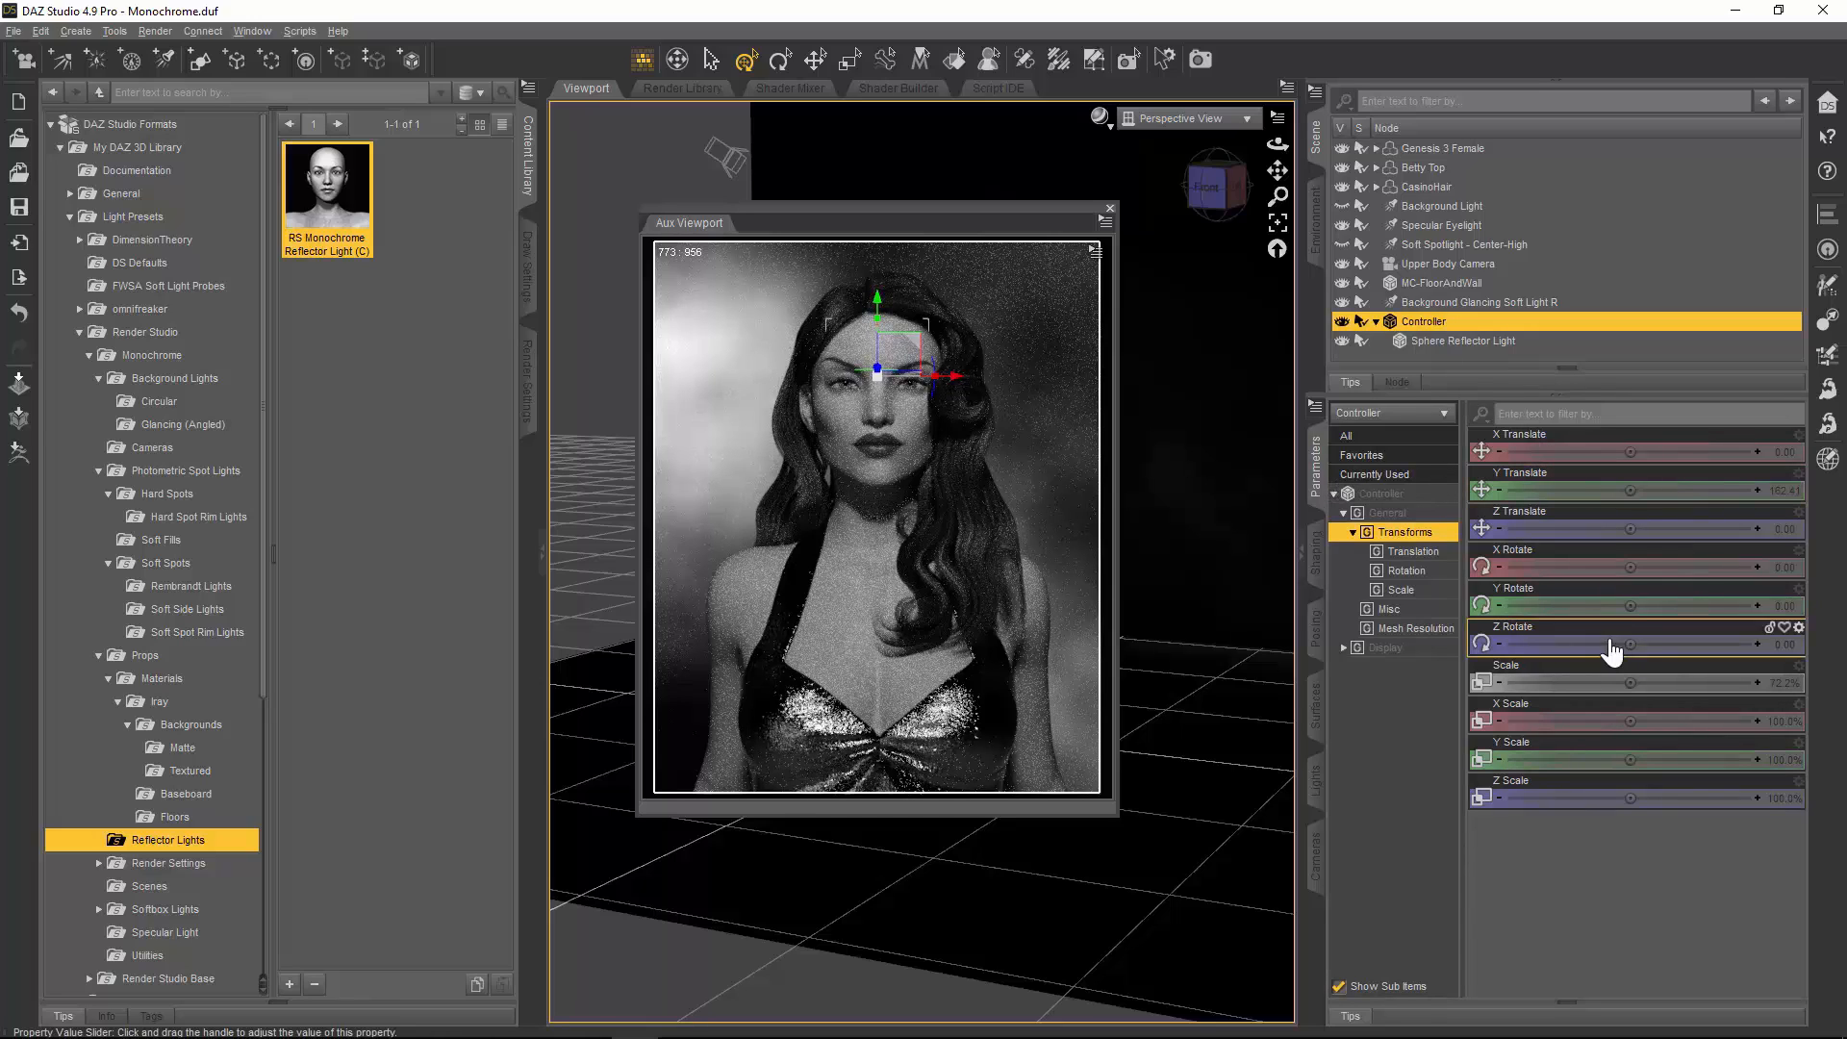
pyautogui.moveTo(1630, 607); pyautogui.dragTo(1572, 606)
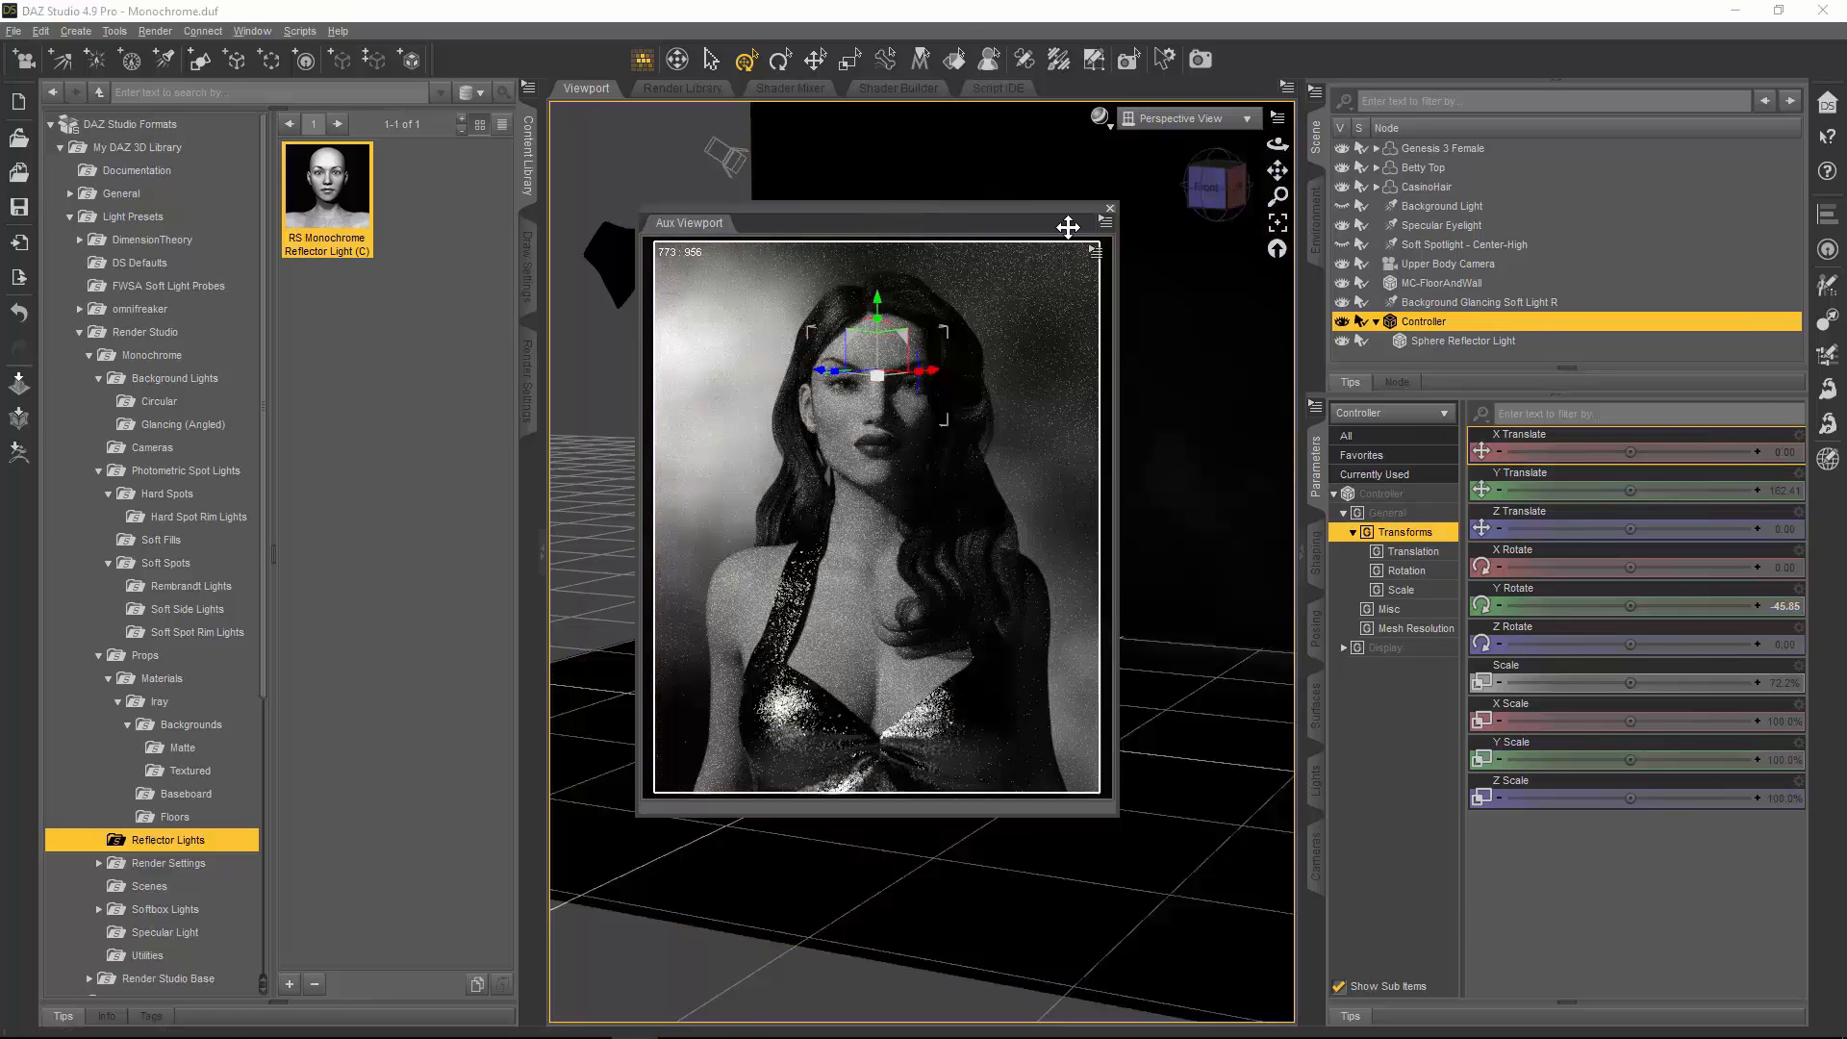
# Step: Select the Sphere Reflector Light and inspect its placement relative to the figure from the side, with the Aux Viewport moved aside
pyautogui.moveTo(1072, 216); pyautogui.dragTo(1453, 366)
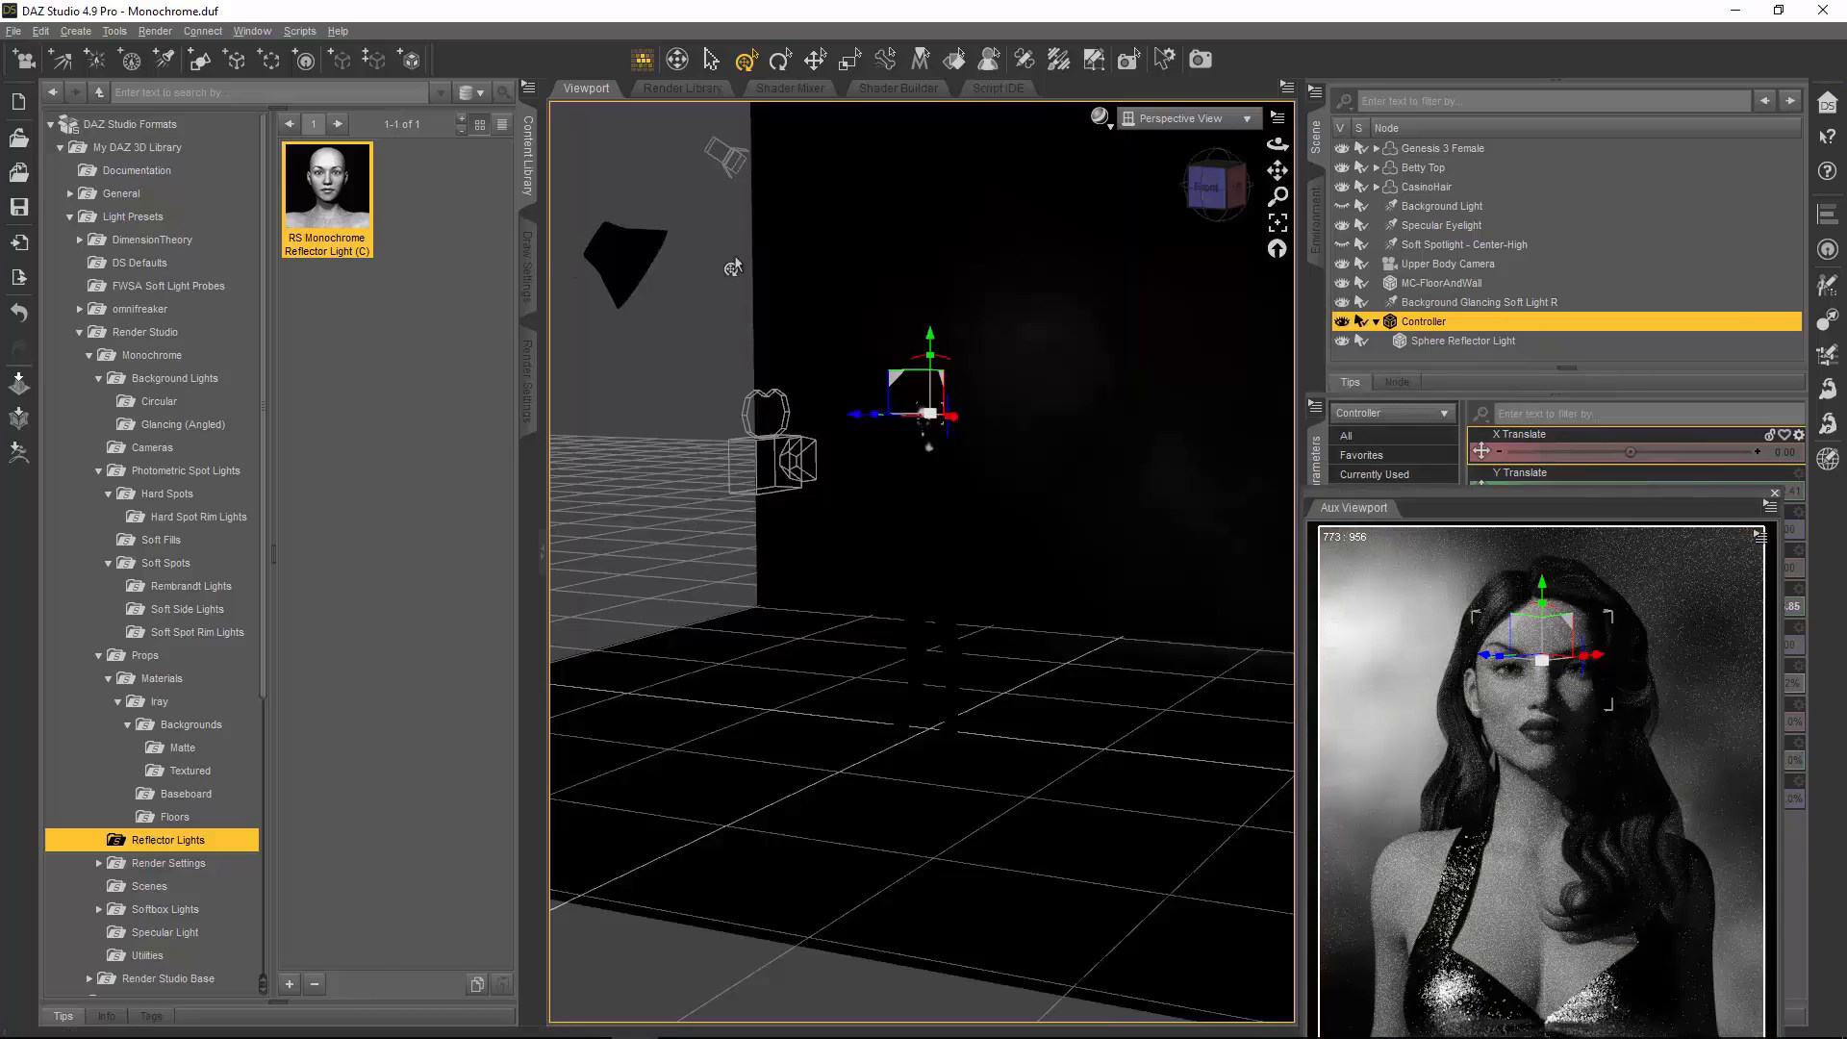
pyautogui.click(622, 267)
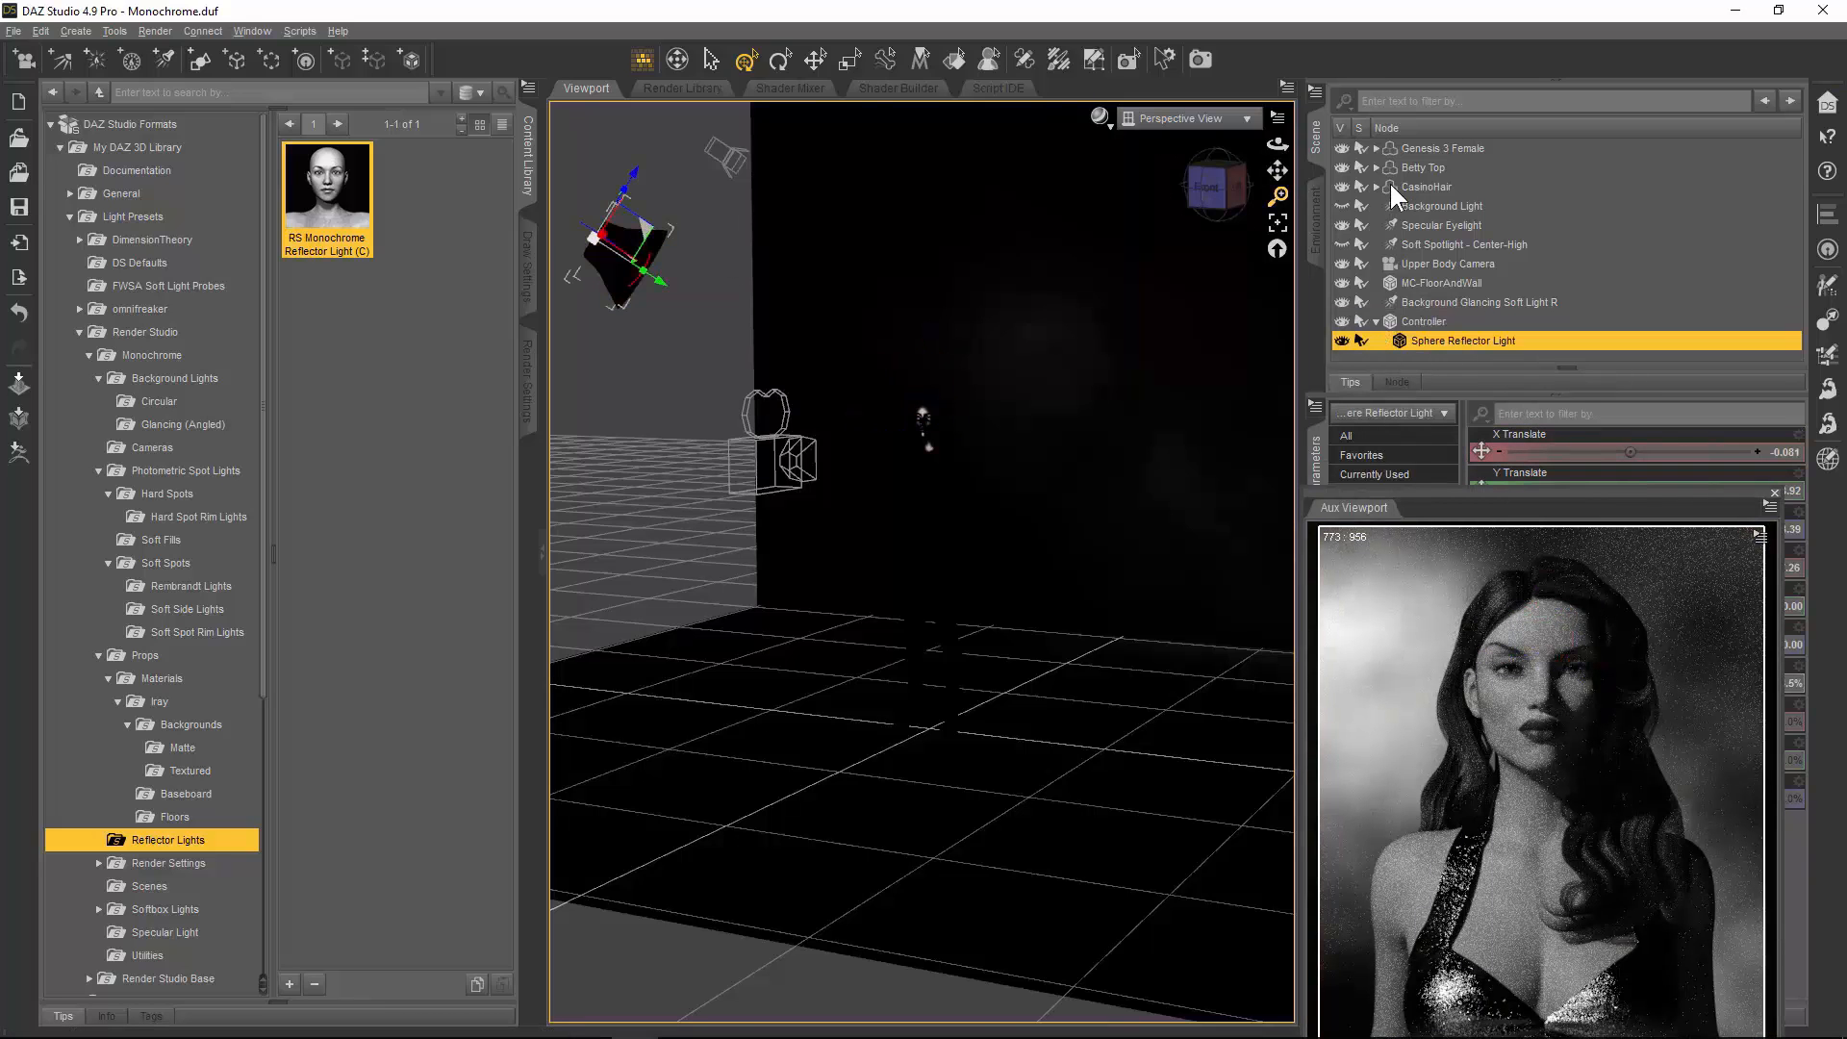
pyautogui.moveTo(1278, 144); pyautogui.dragTo(1366, 148)
pyautogui.moveTo(1277, 196); pyautogui.dragTo(1309, 30)
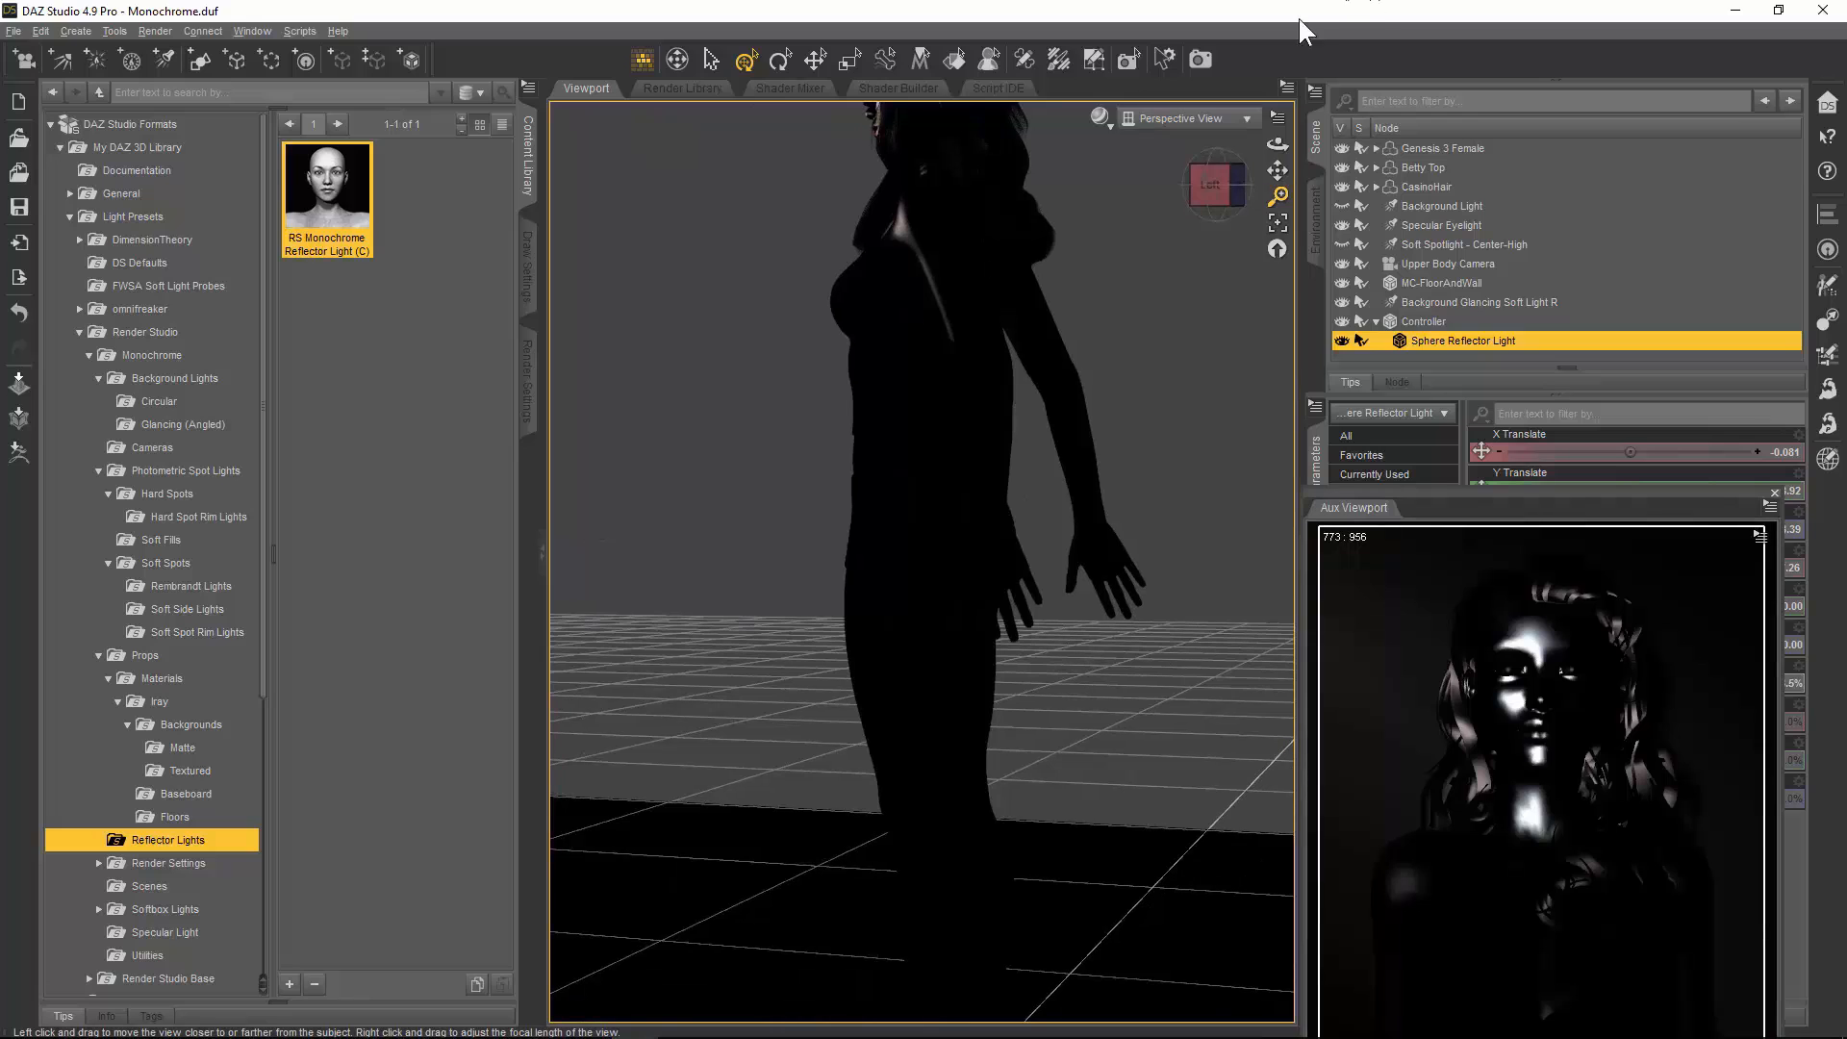
pyautogui.moveTo(1280, 170); pyautogui.dragTo(1366, 385)
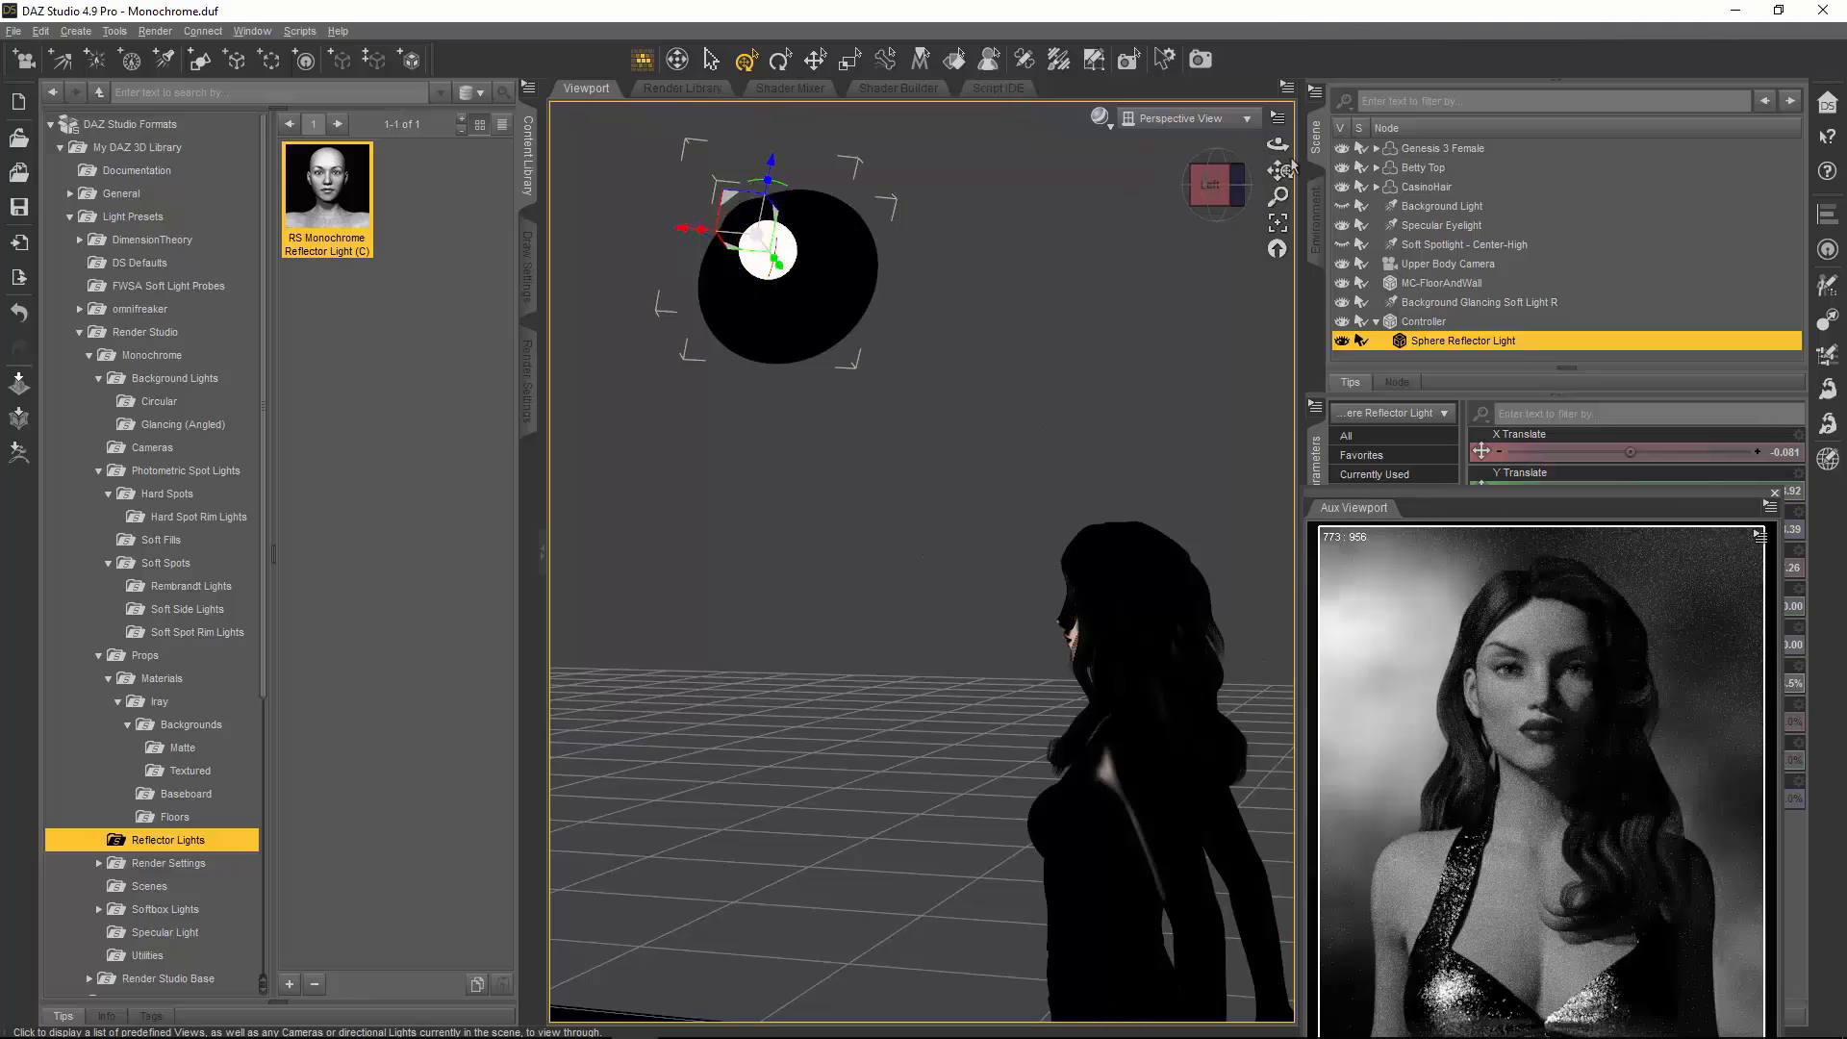
pyautogui.moveTo(1276, 144); pyautogui.dragTo(1276, 178)
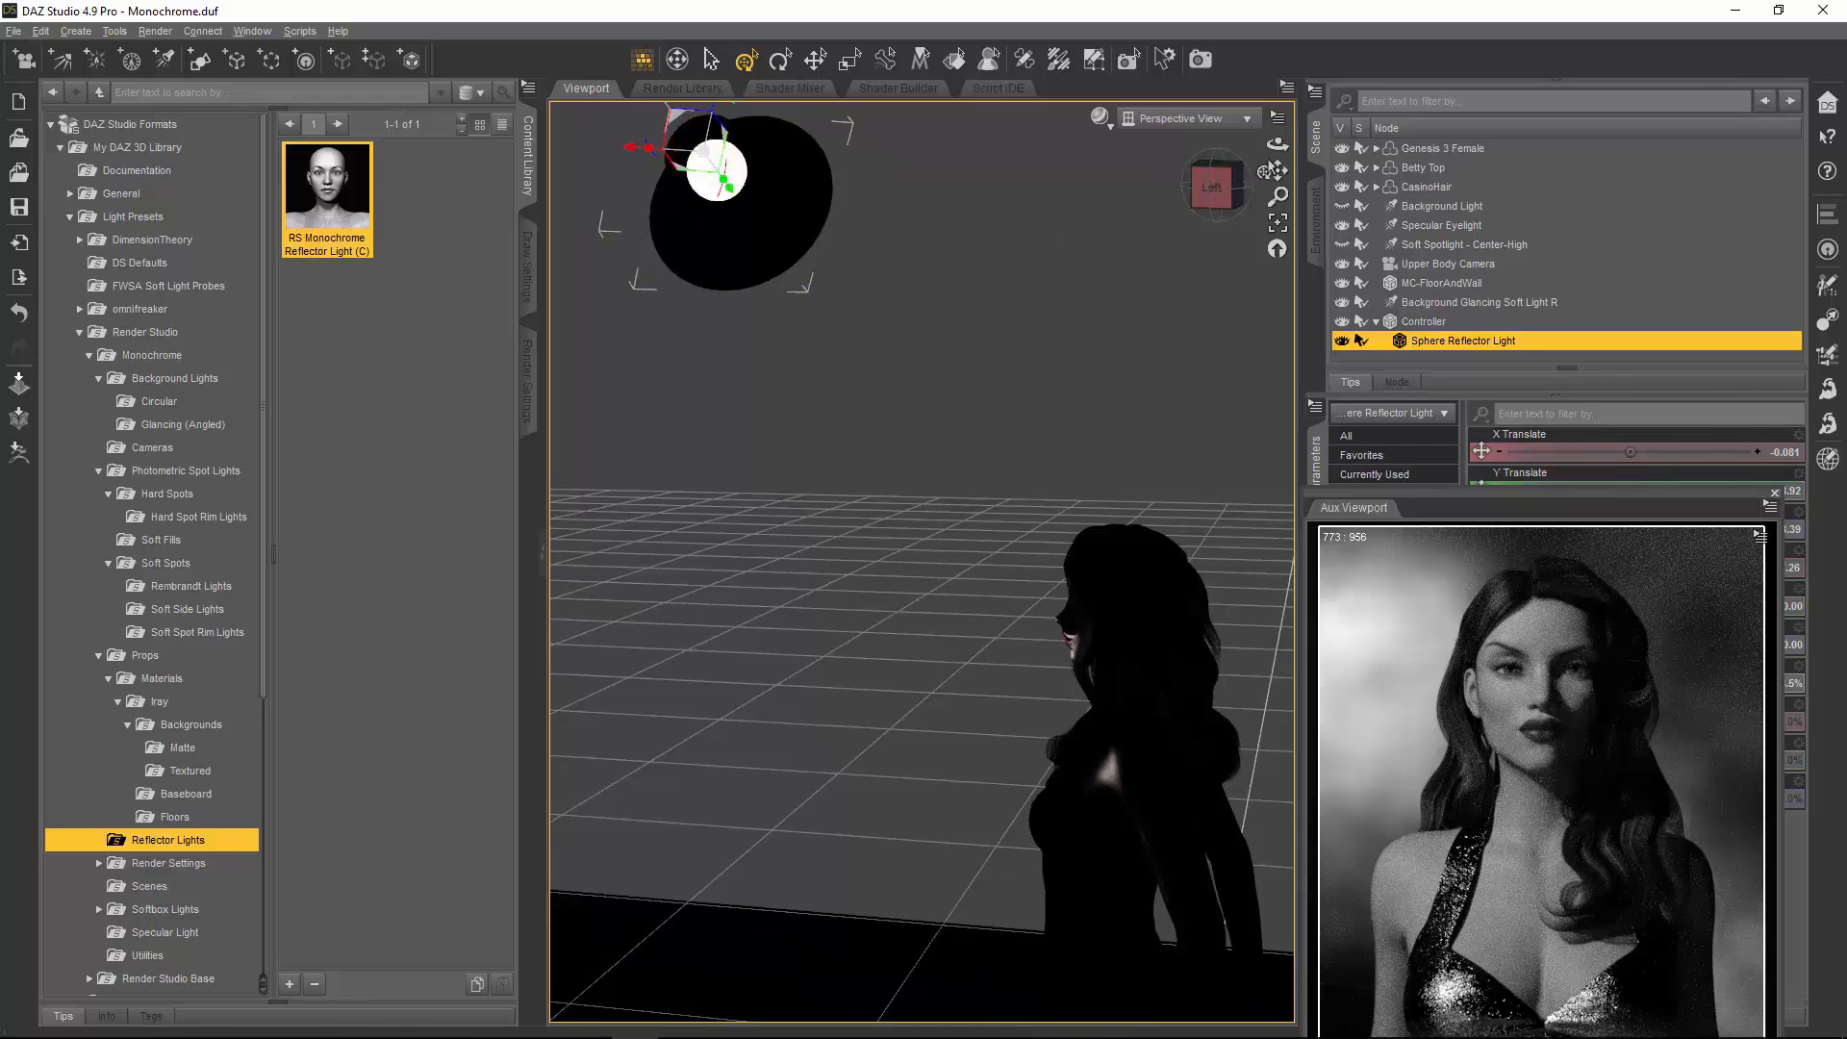
pyautogui.moveTo(1280, 197); pyautogui.dragTo(1280, 264)
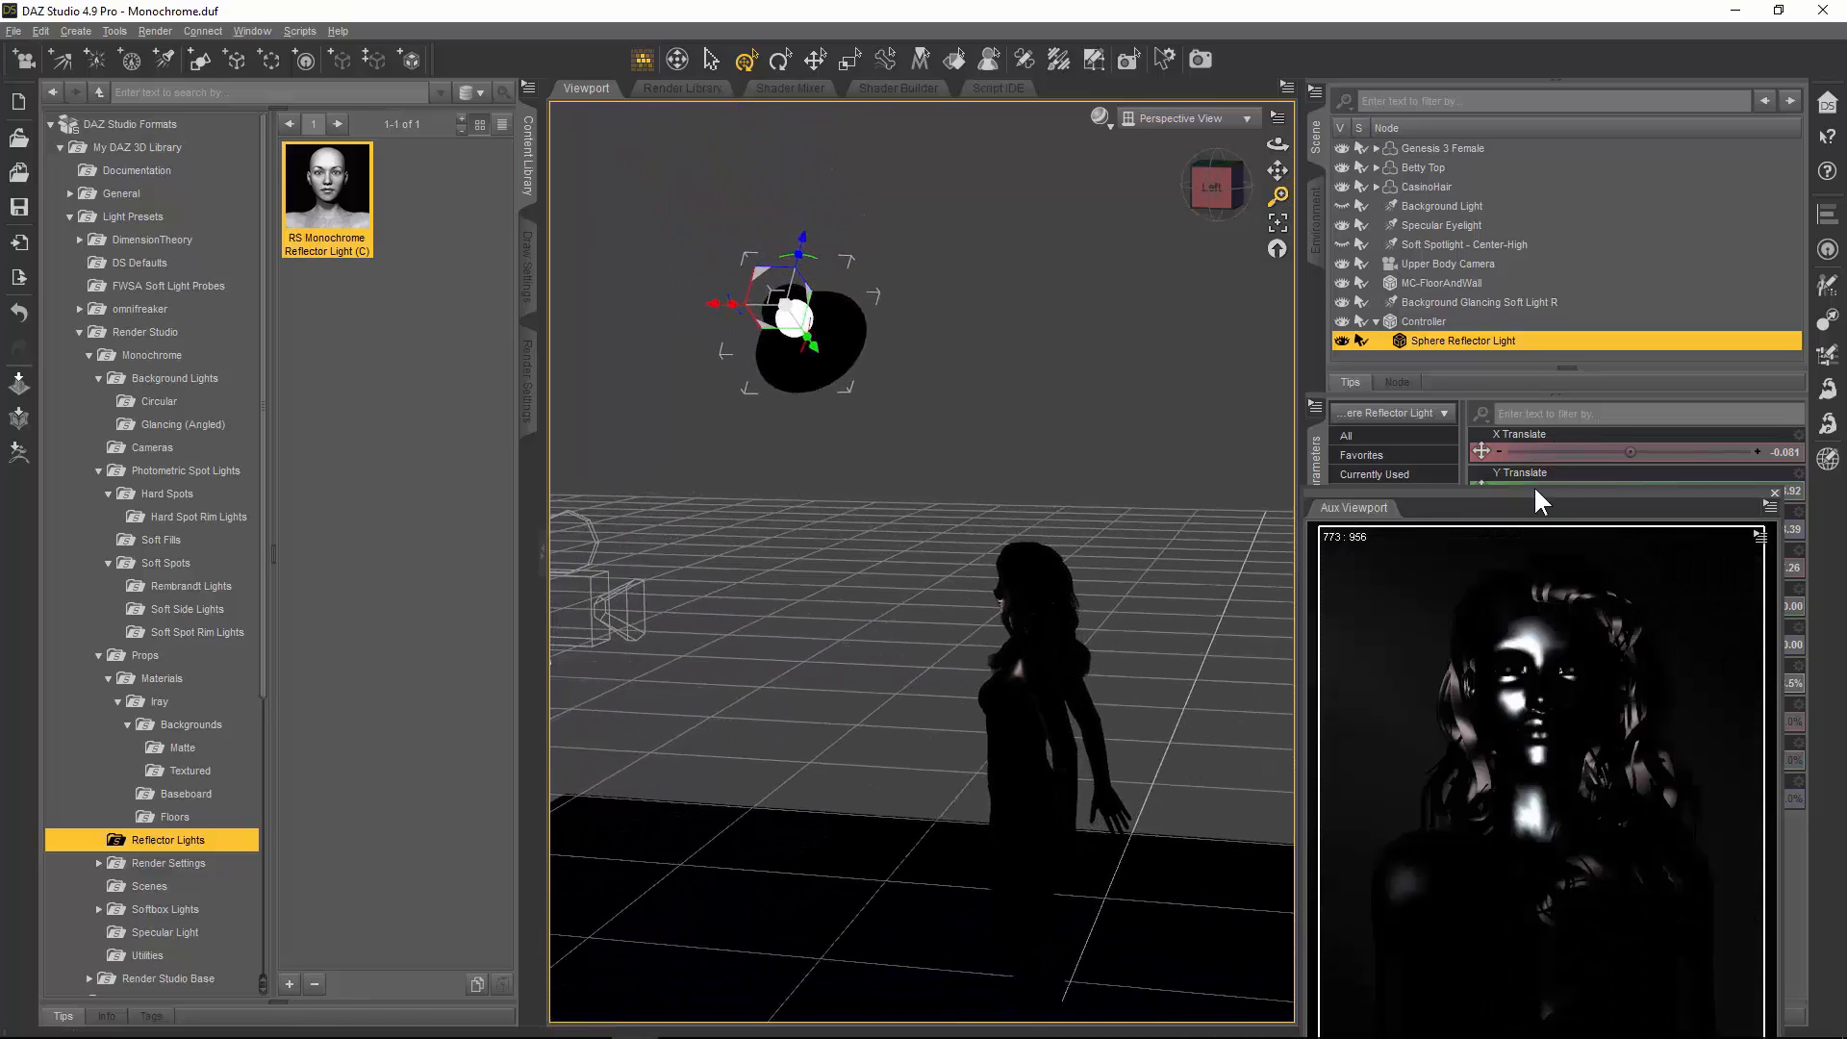
# Step: Move the Aux Viewport back over the main view and delete the Controller together with its Sphere Reflector Light
pyautogui.moveTo(1537, 495); pyautogui.dragTo(948, 299)
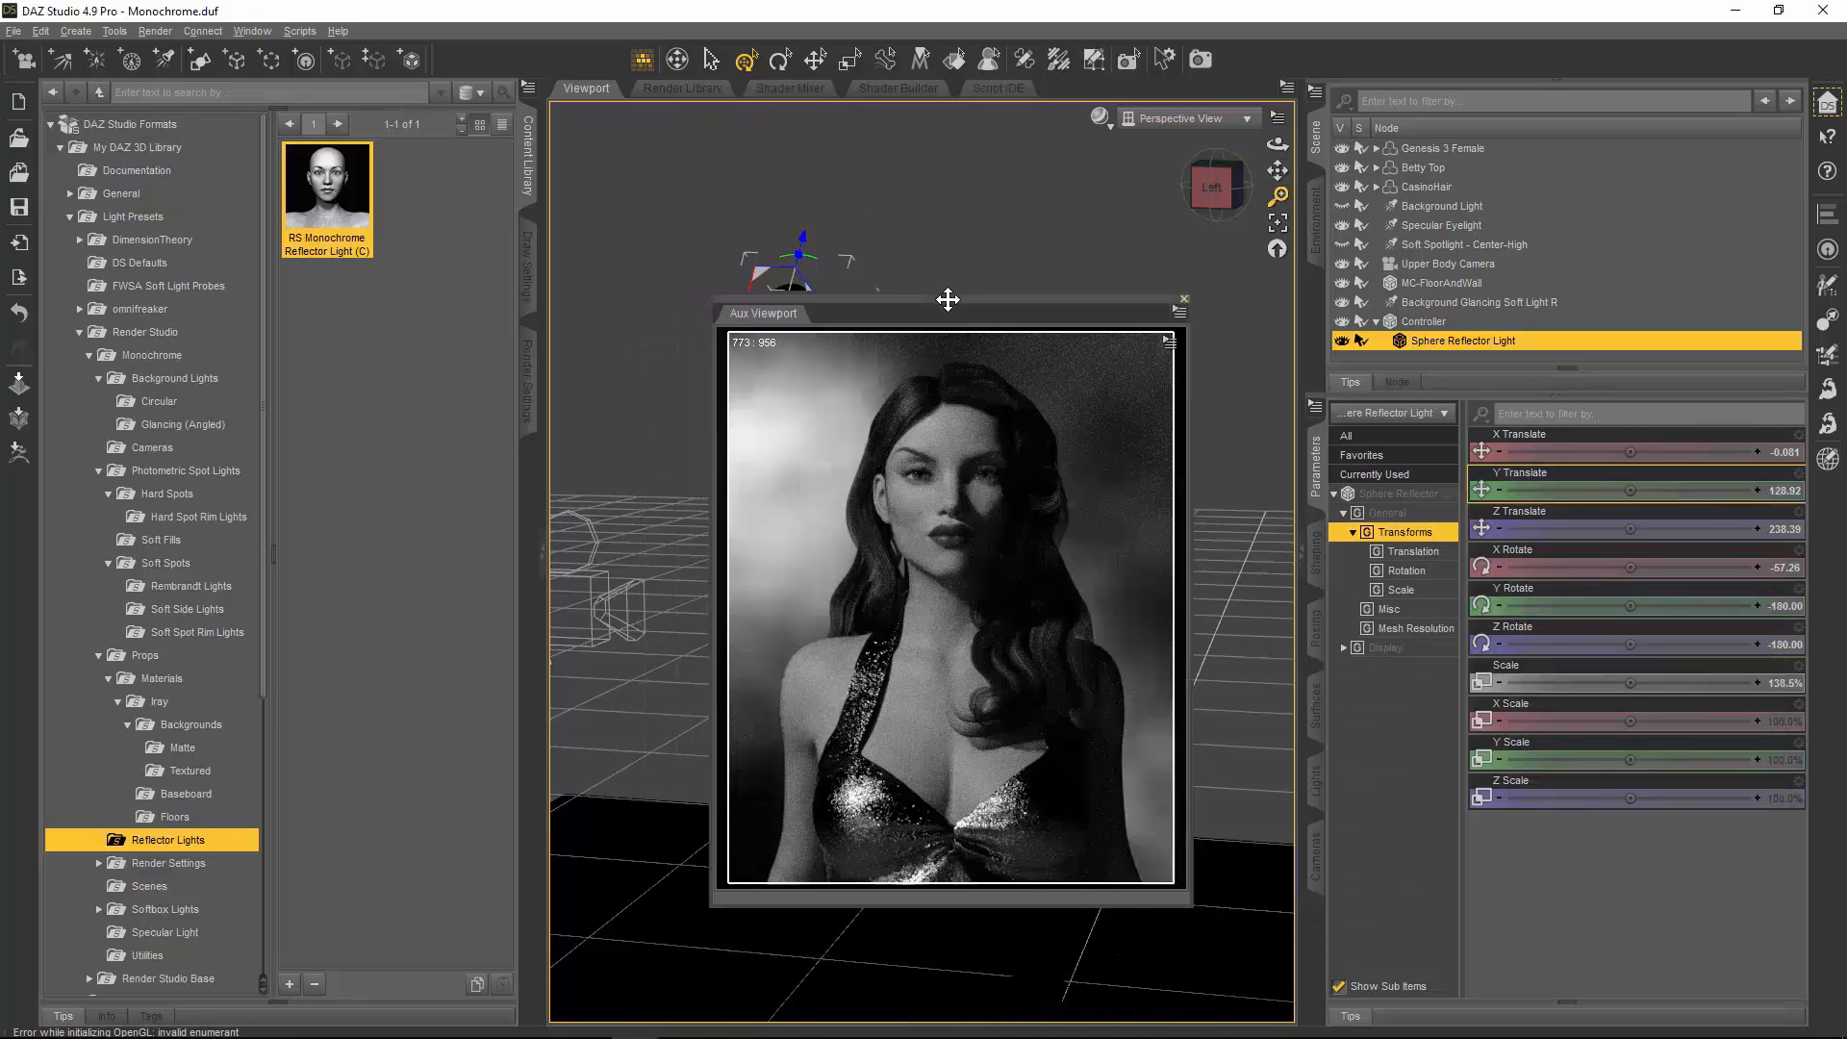
pyautogui.keyDown('ctrl'); pyautogui.click(1423, 322); pyautogui.keyUp('ctrl')
pyautogui.rightClick(1470, 334)
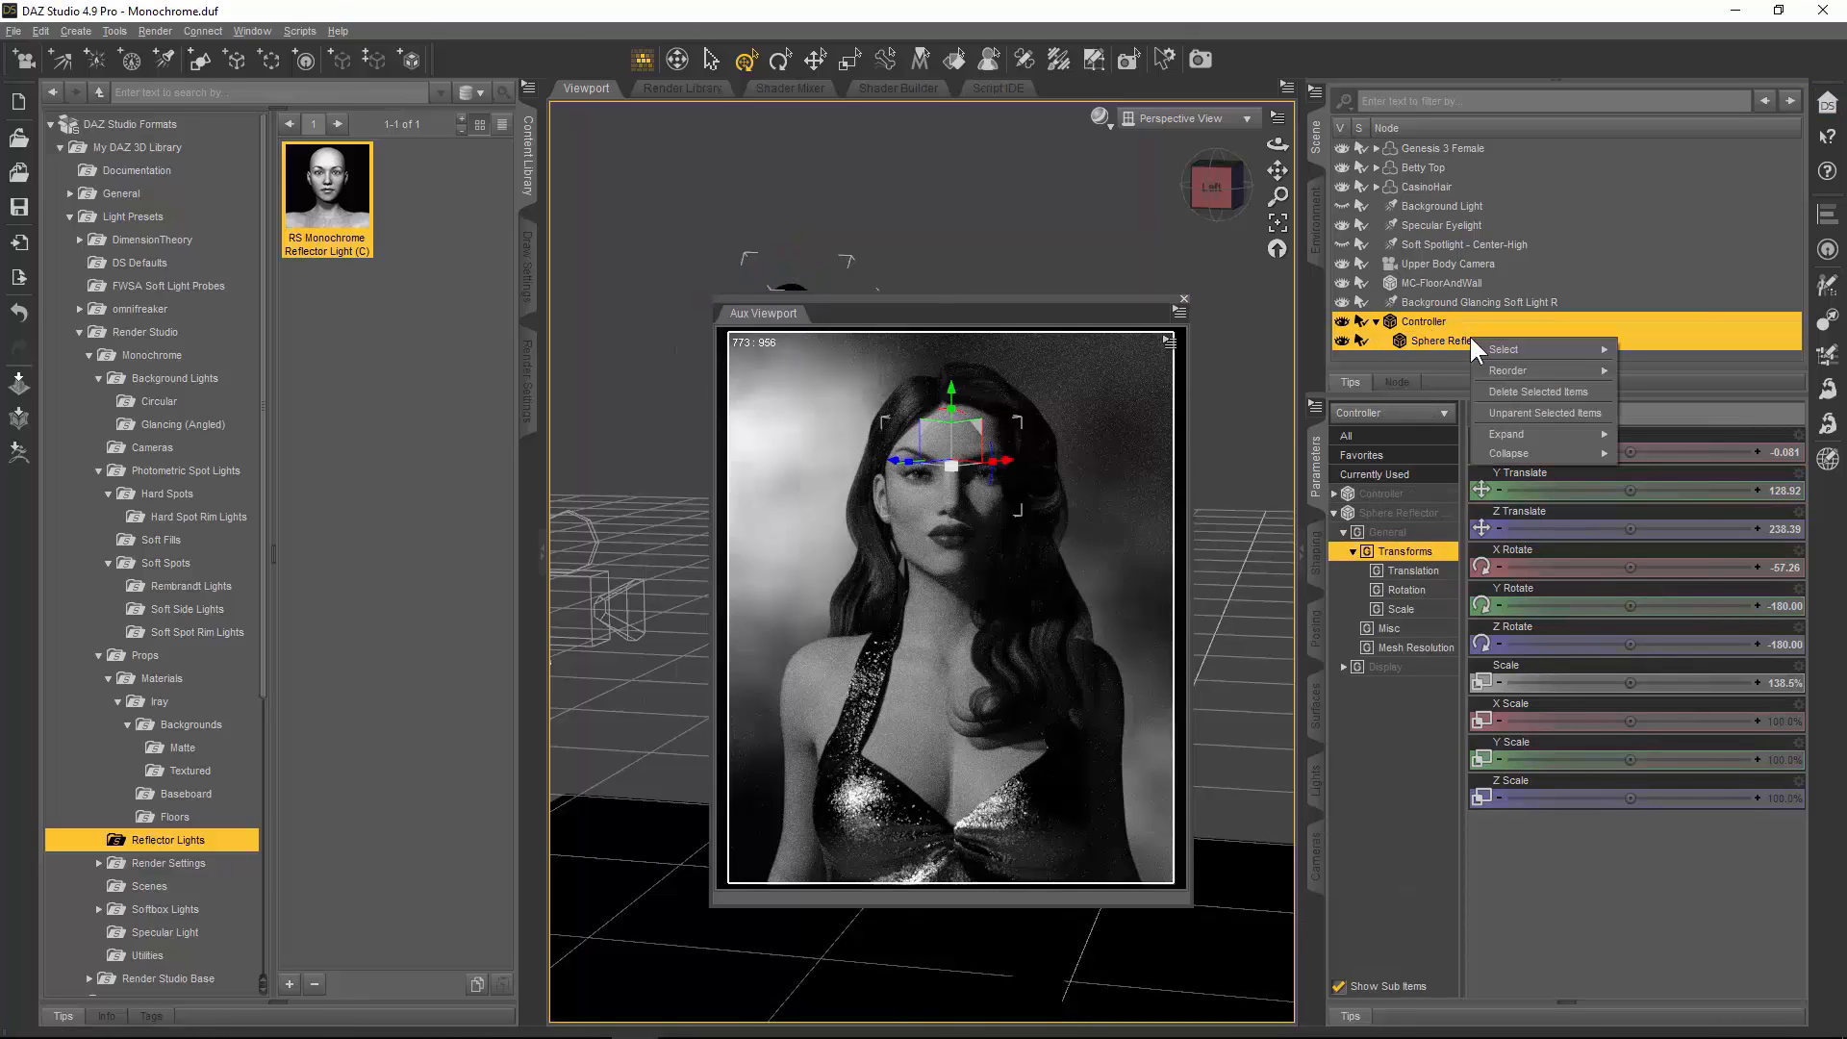
pyautogui.click(1522, 390)
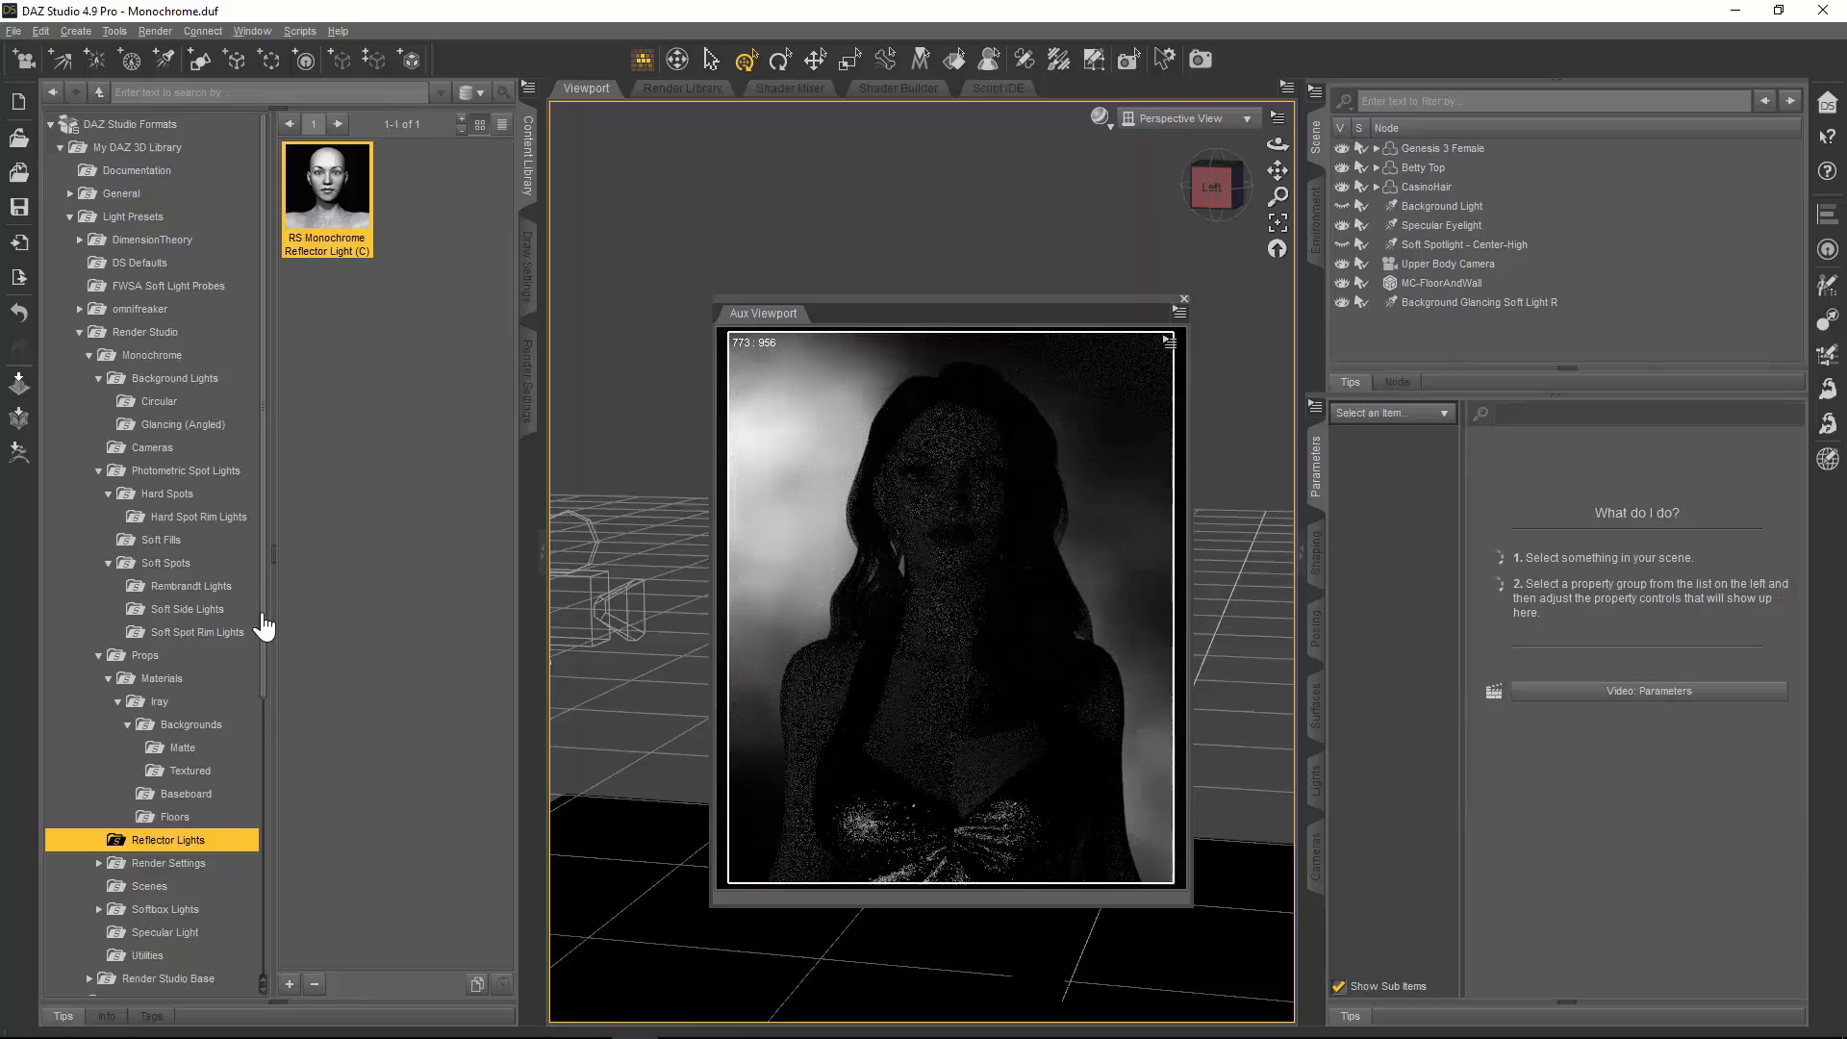
# Step: Examine the Low Contrast and High Contrast render settings presets, including the high, medium and low draft quality versions
pyautogui.scroll(-3, 258, 664)
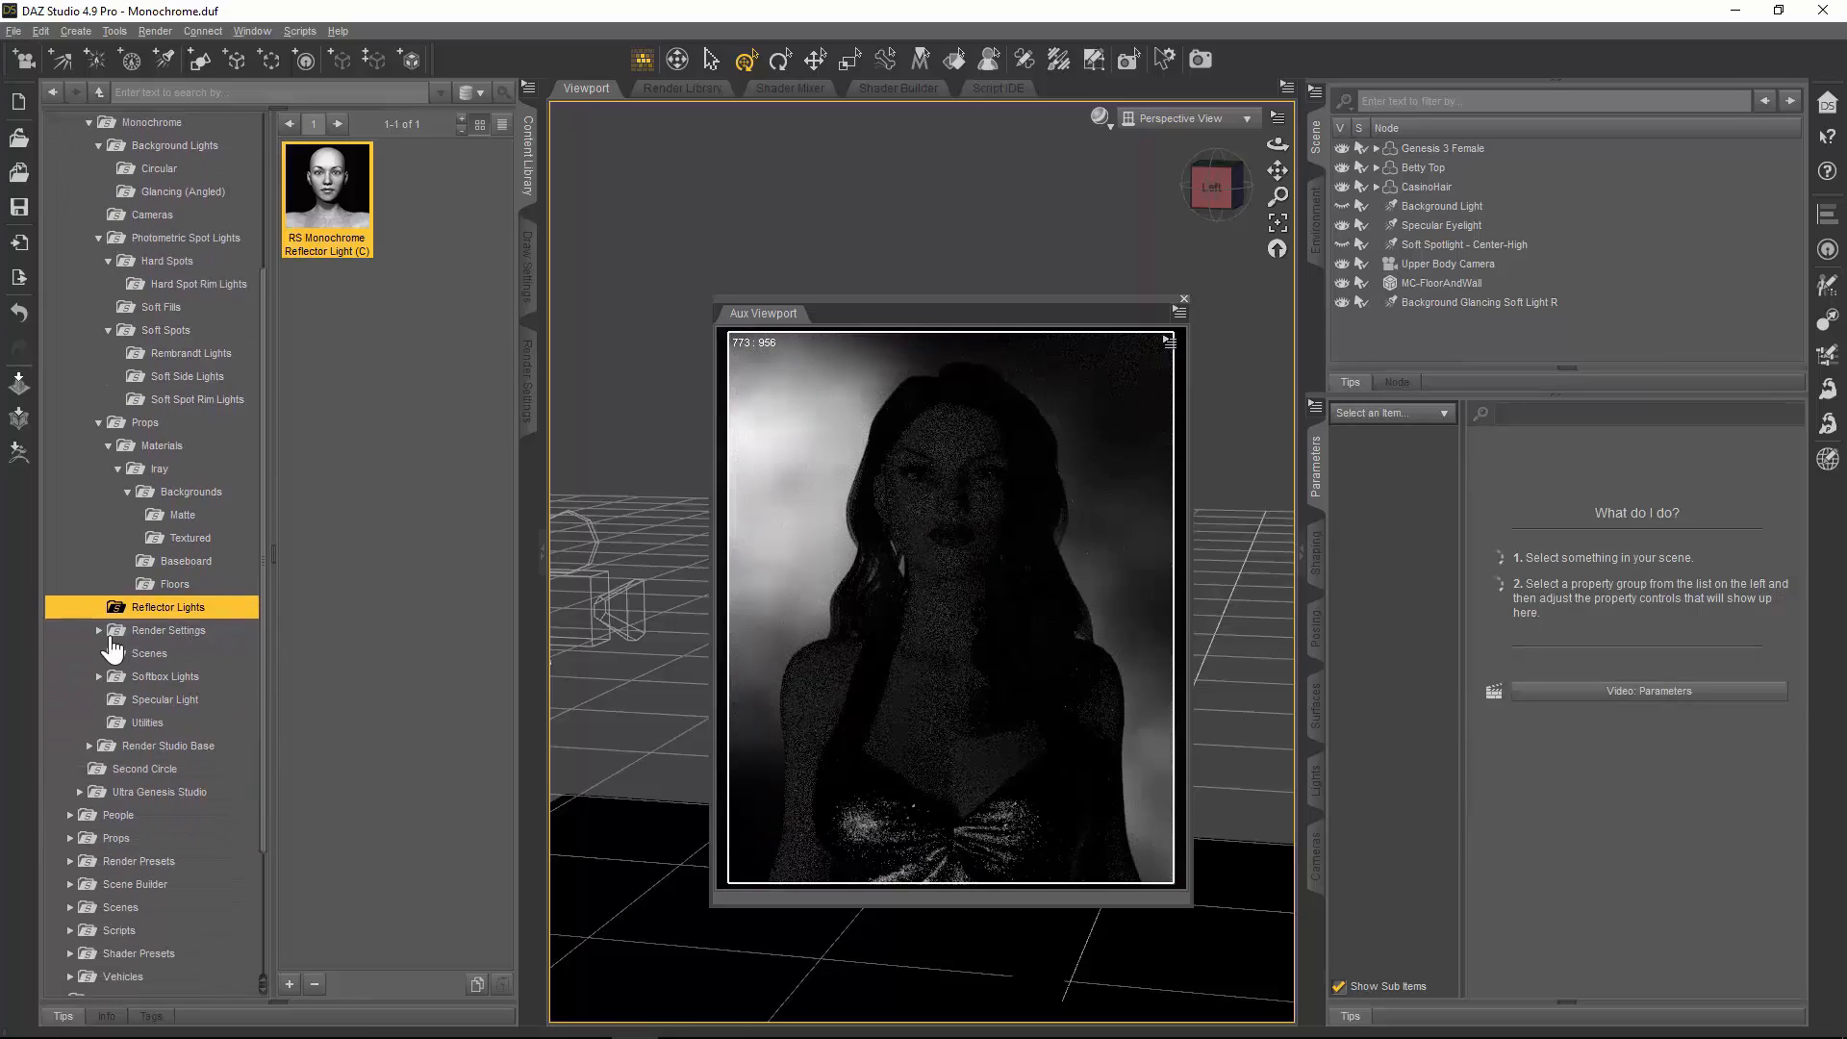
pyautogui.click(100, 631)
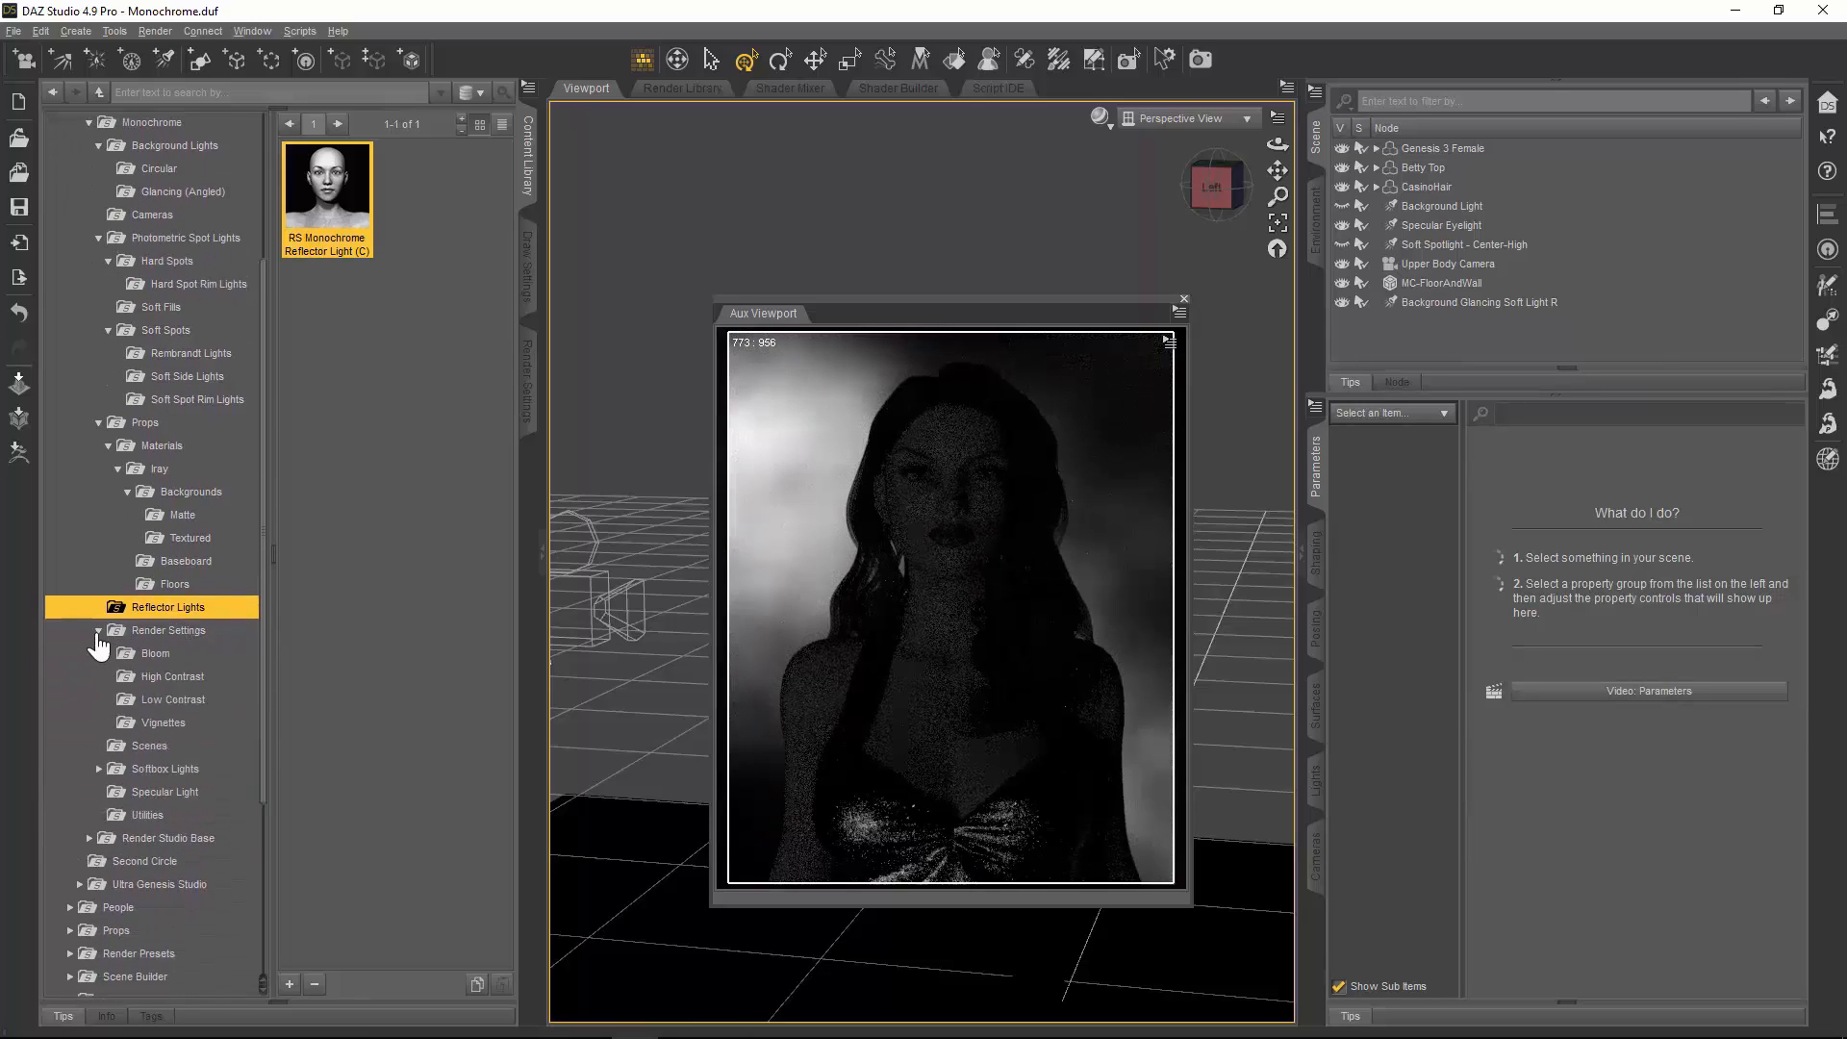
pyautogui.click(144, 635)
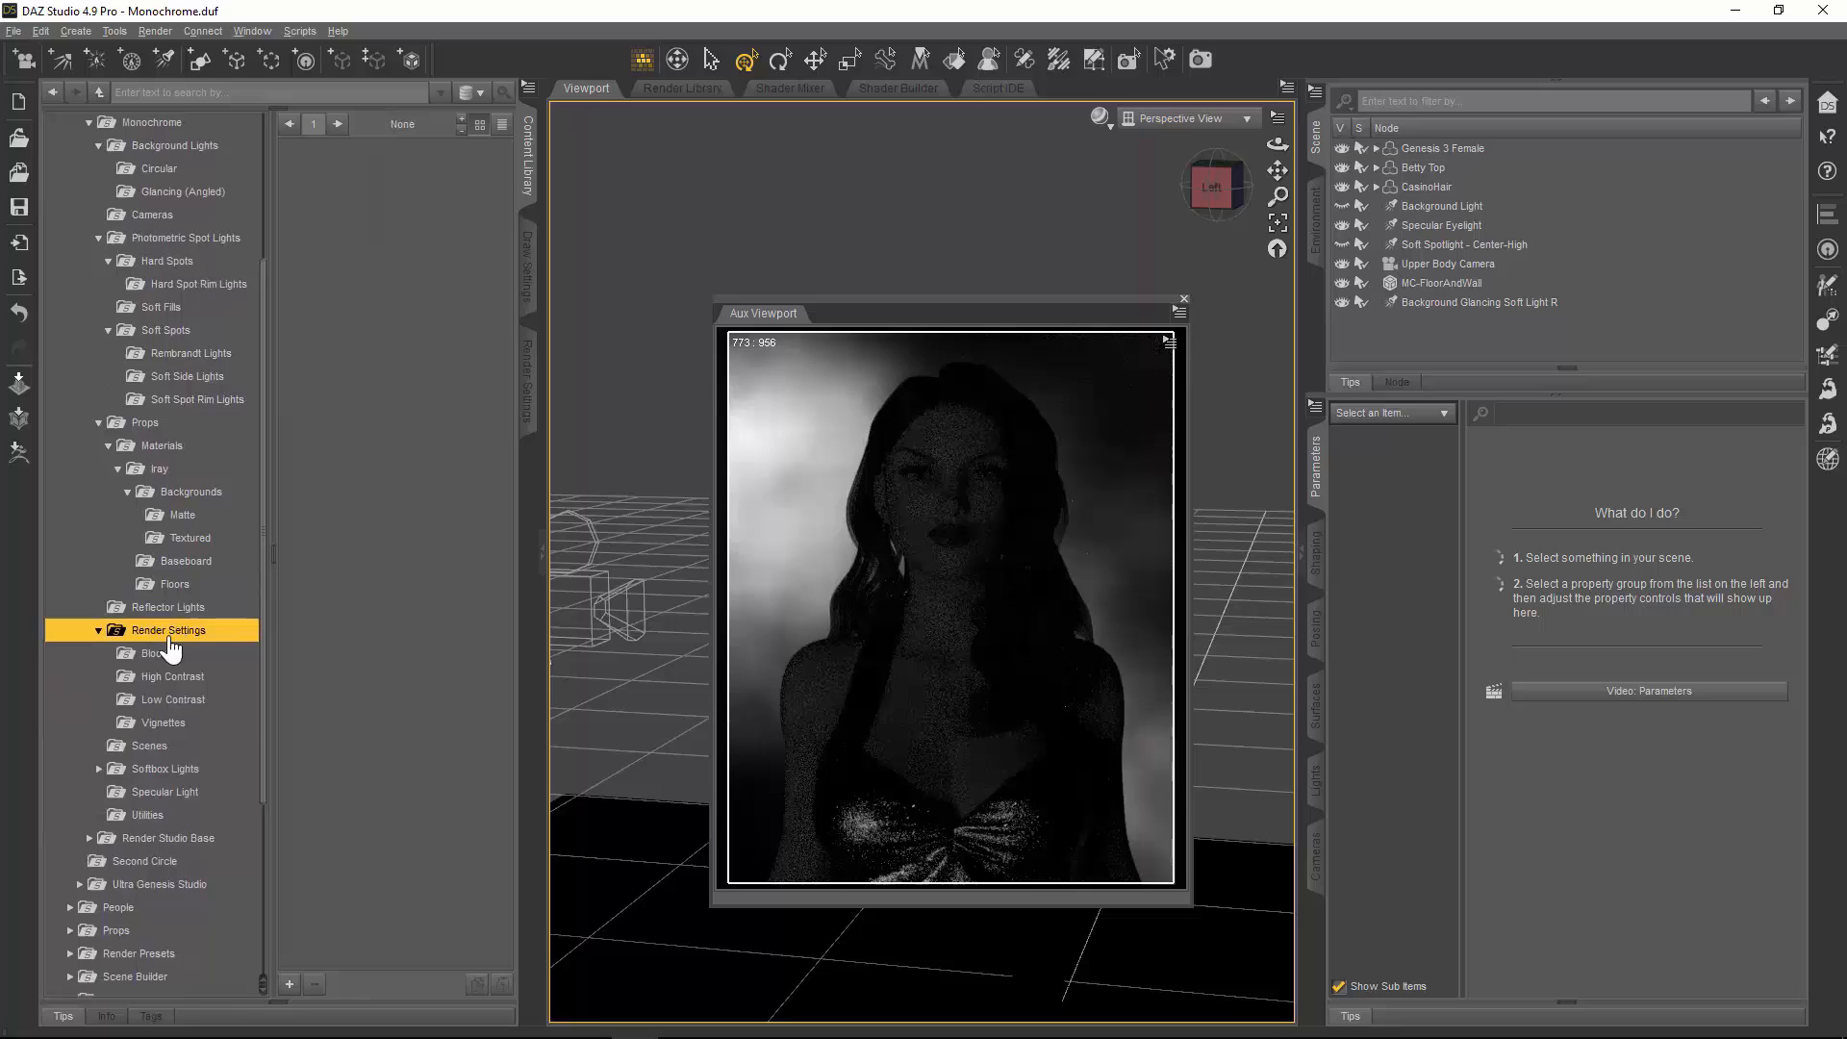
pyautogui.click(202, 700)
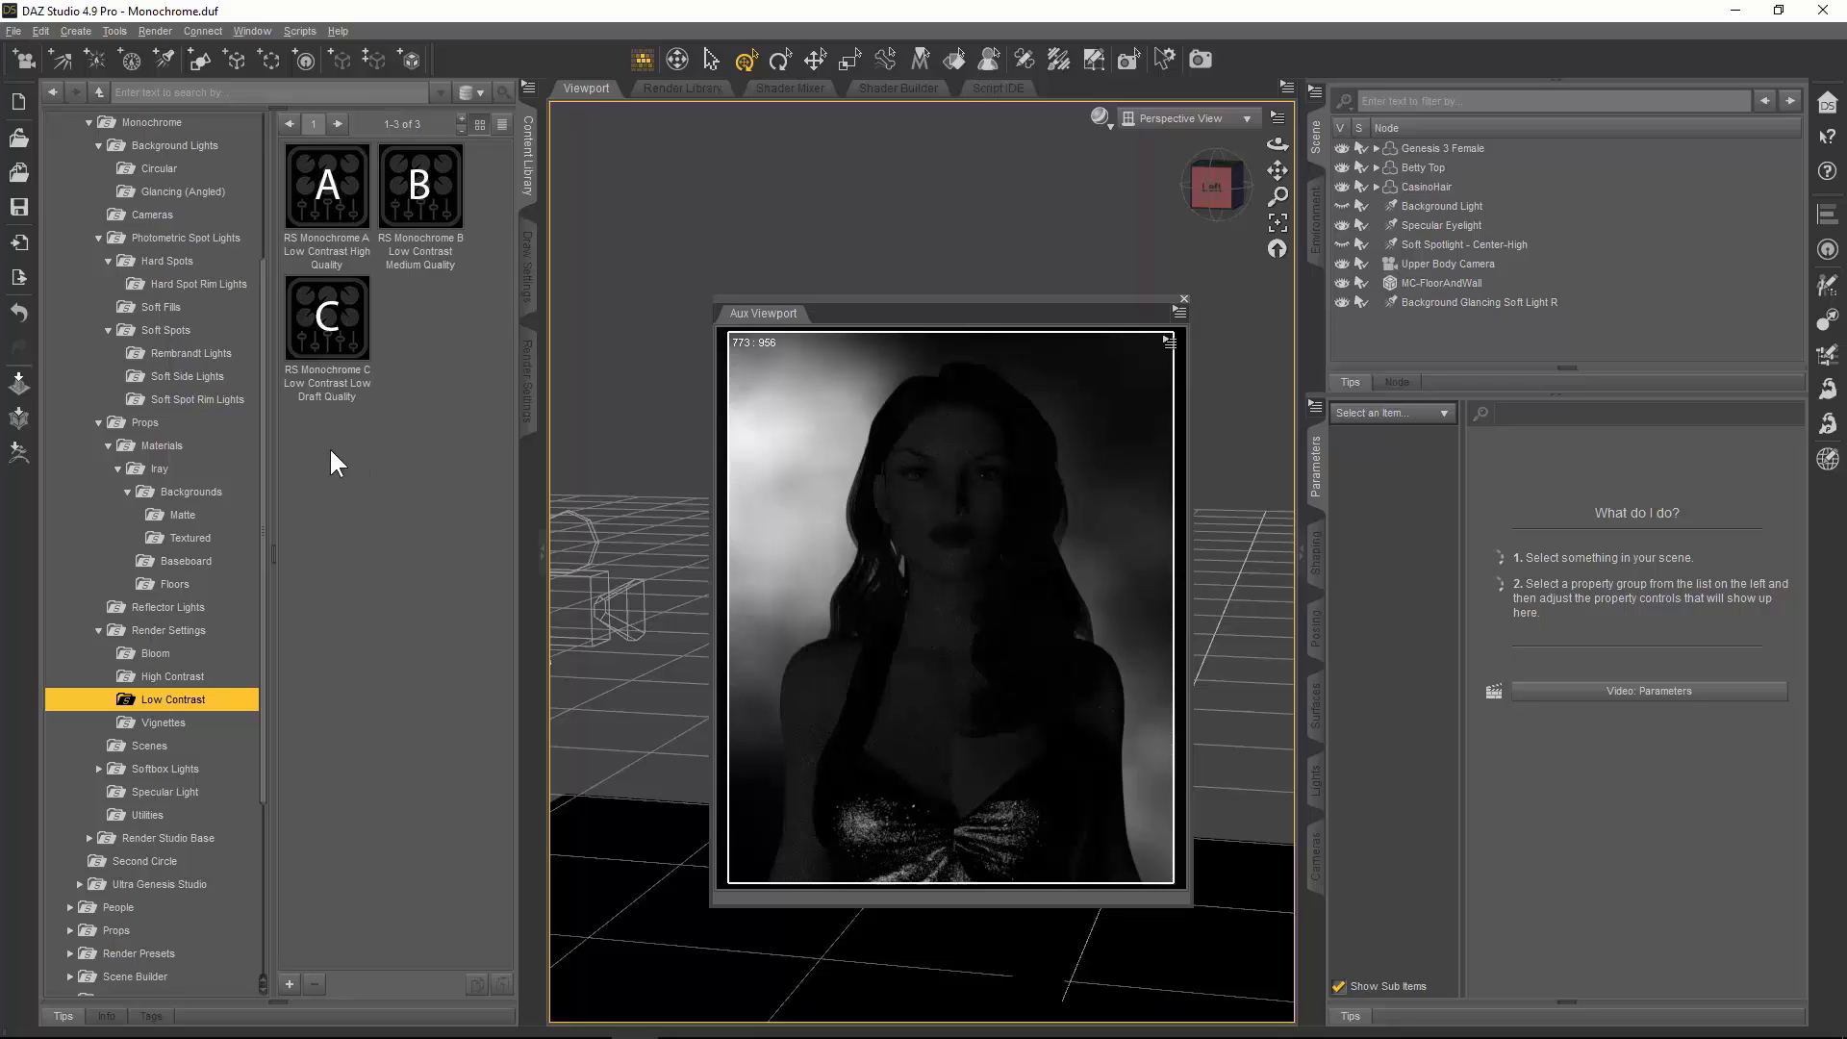
pyautogui.moveTo(332, 412)
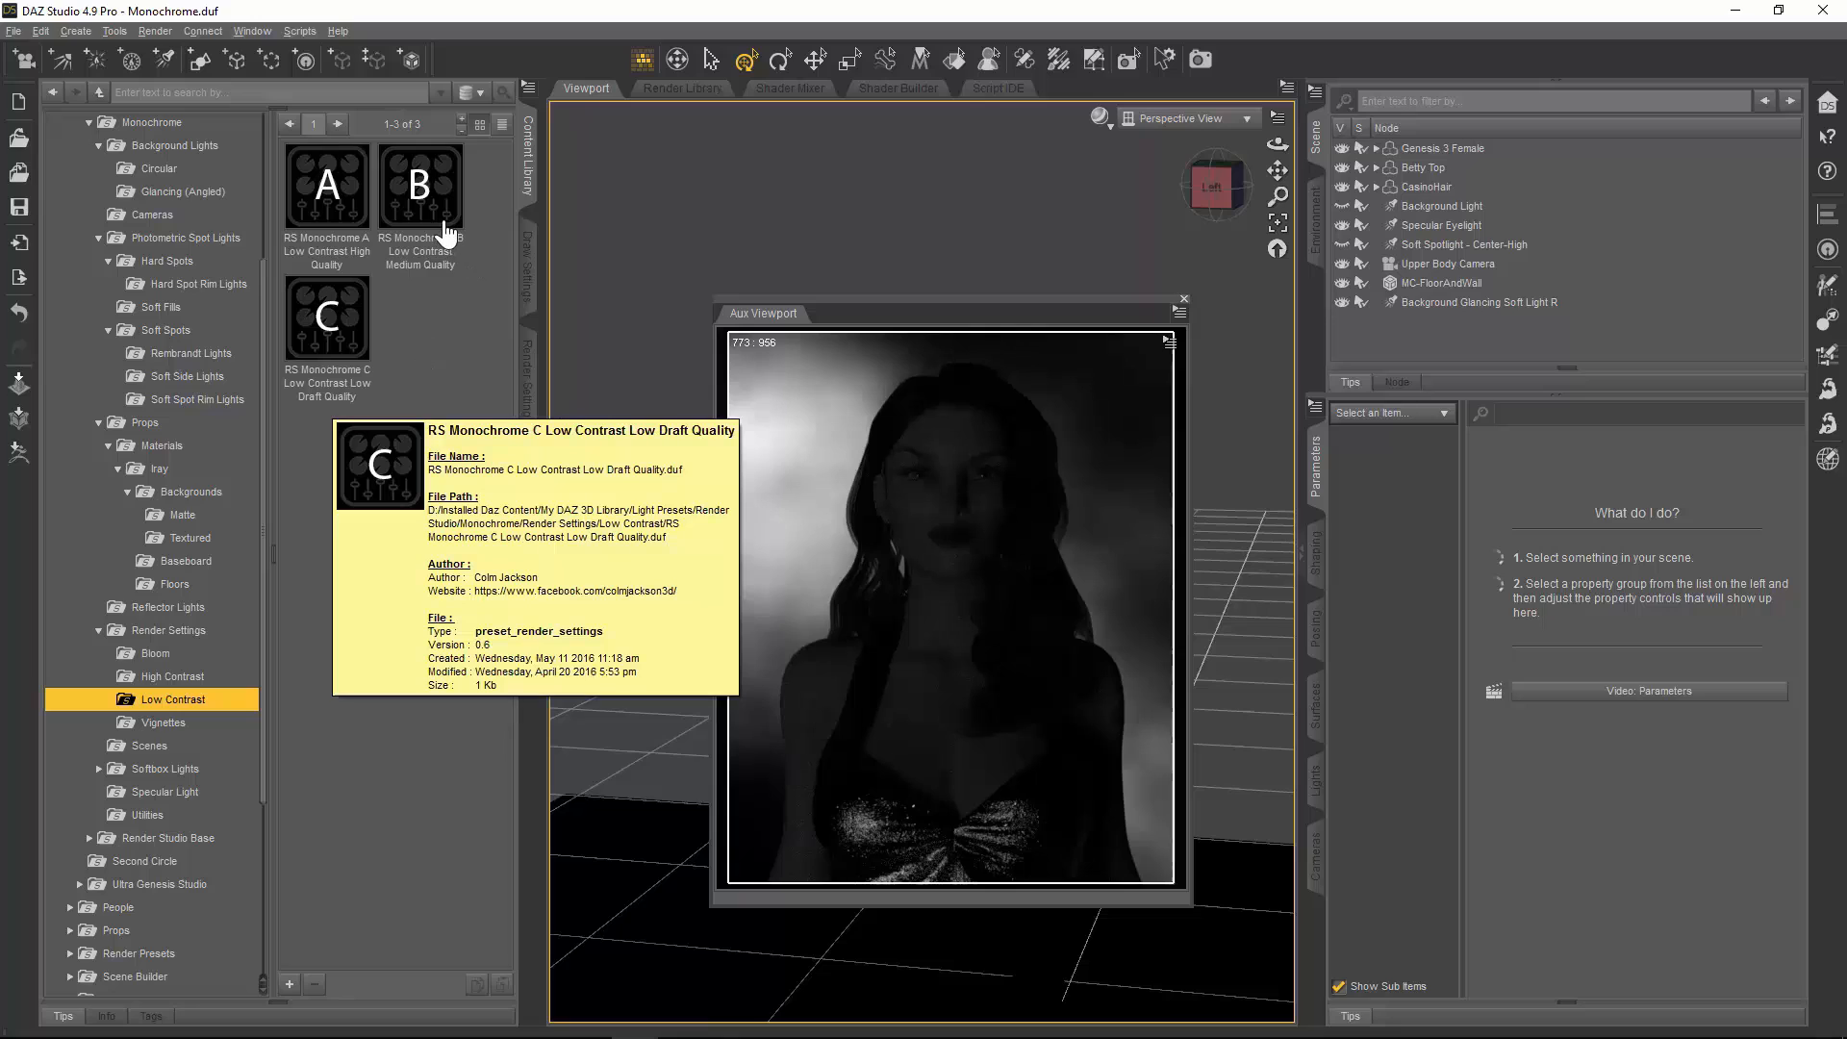
pyautogui.moveTo(435, 229)
pyautogui.moveTo(345, 218)
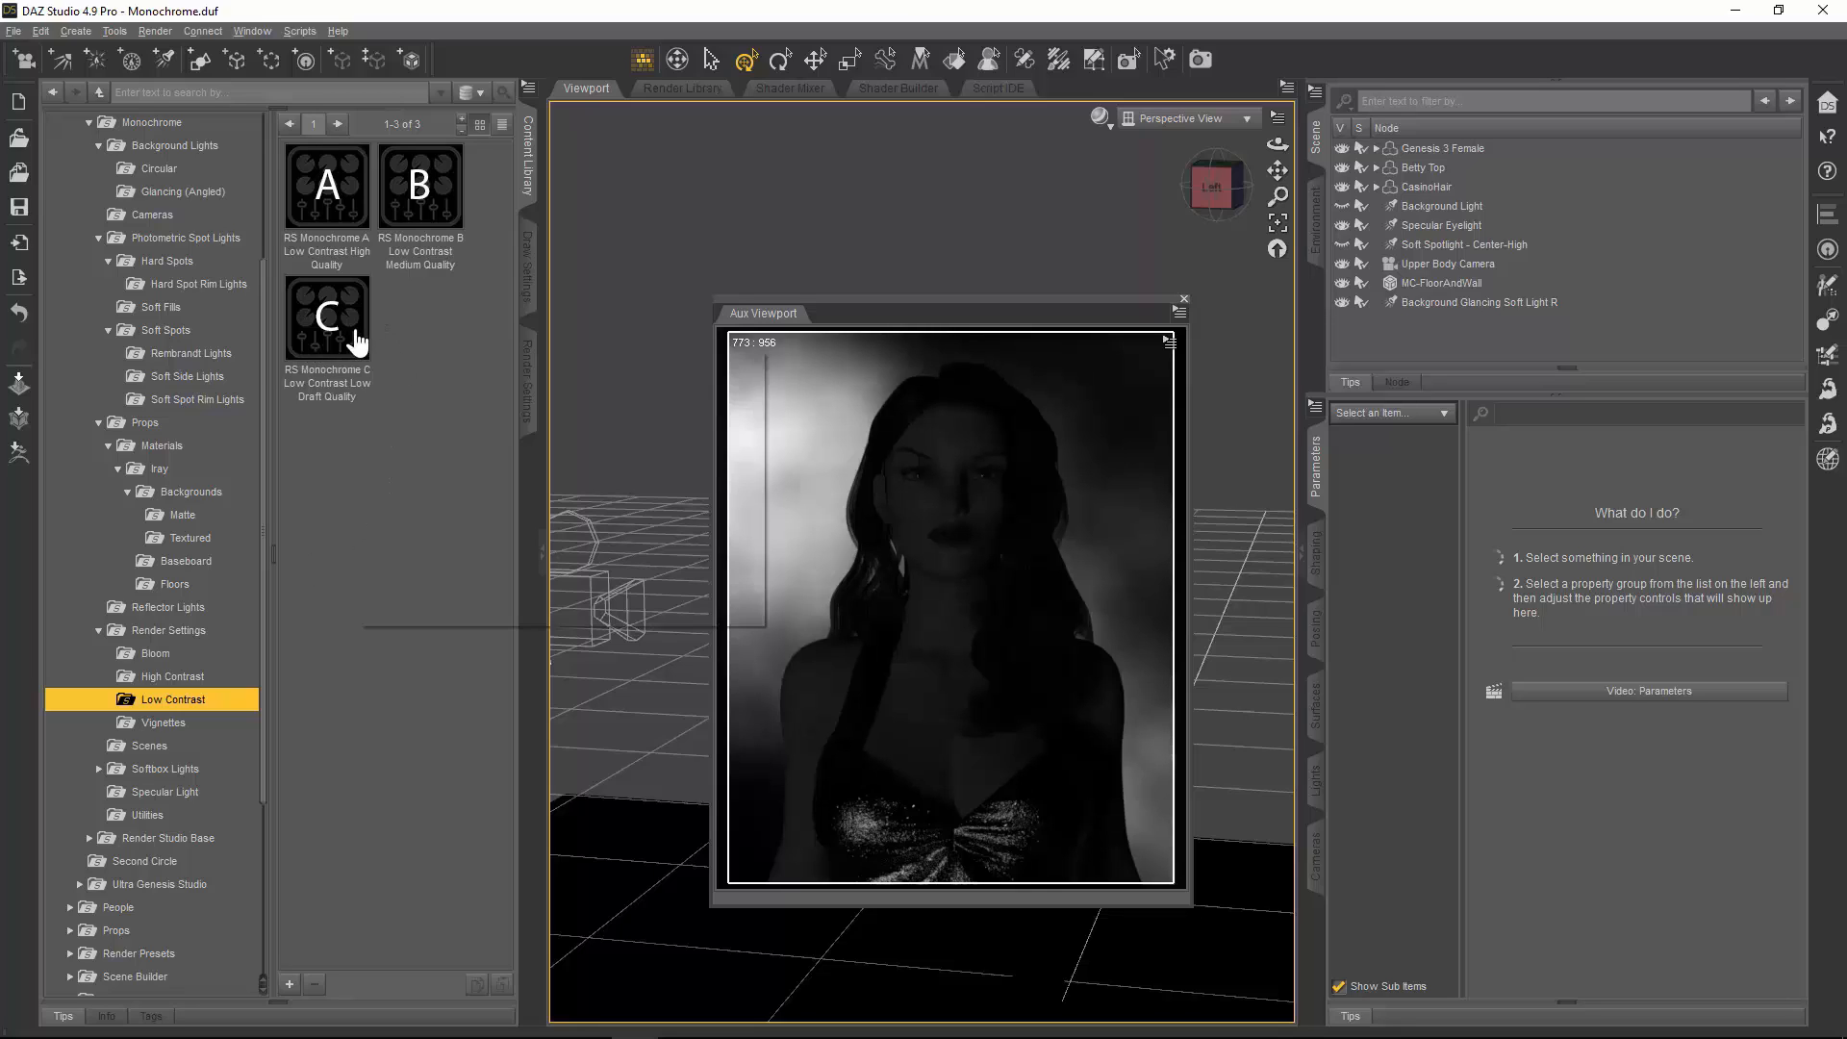
pyautogui.moveTo(355, 341)
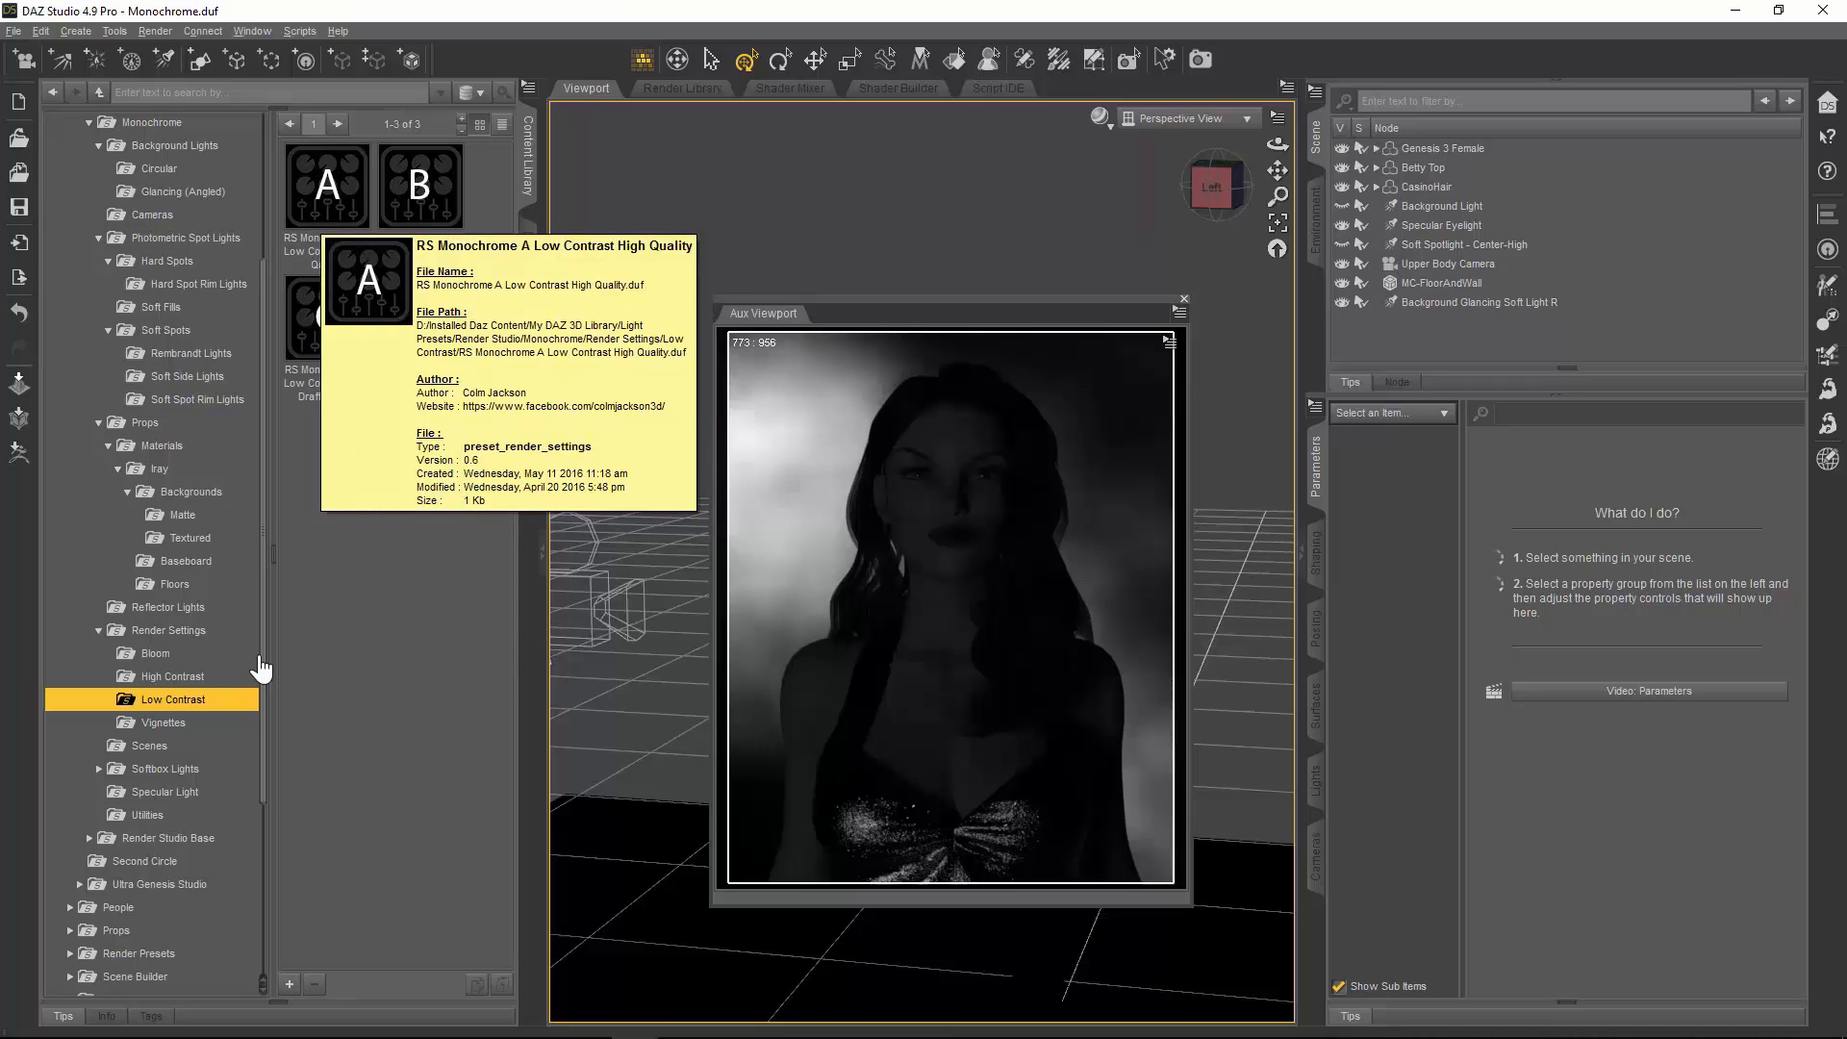
pyautogui.click(191, 678)
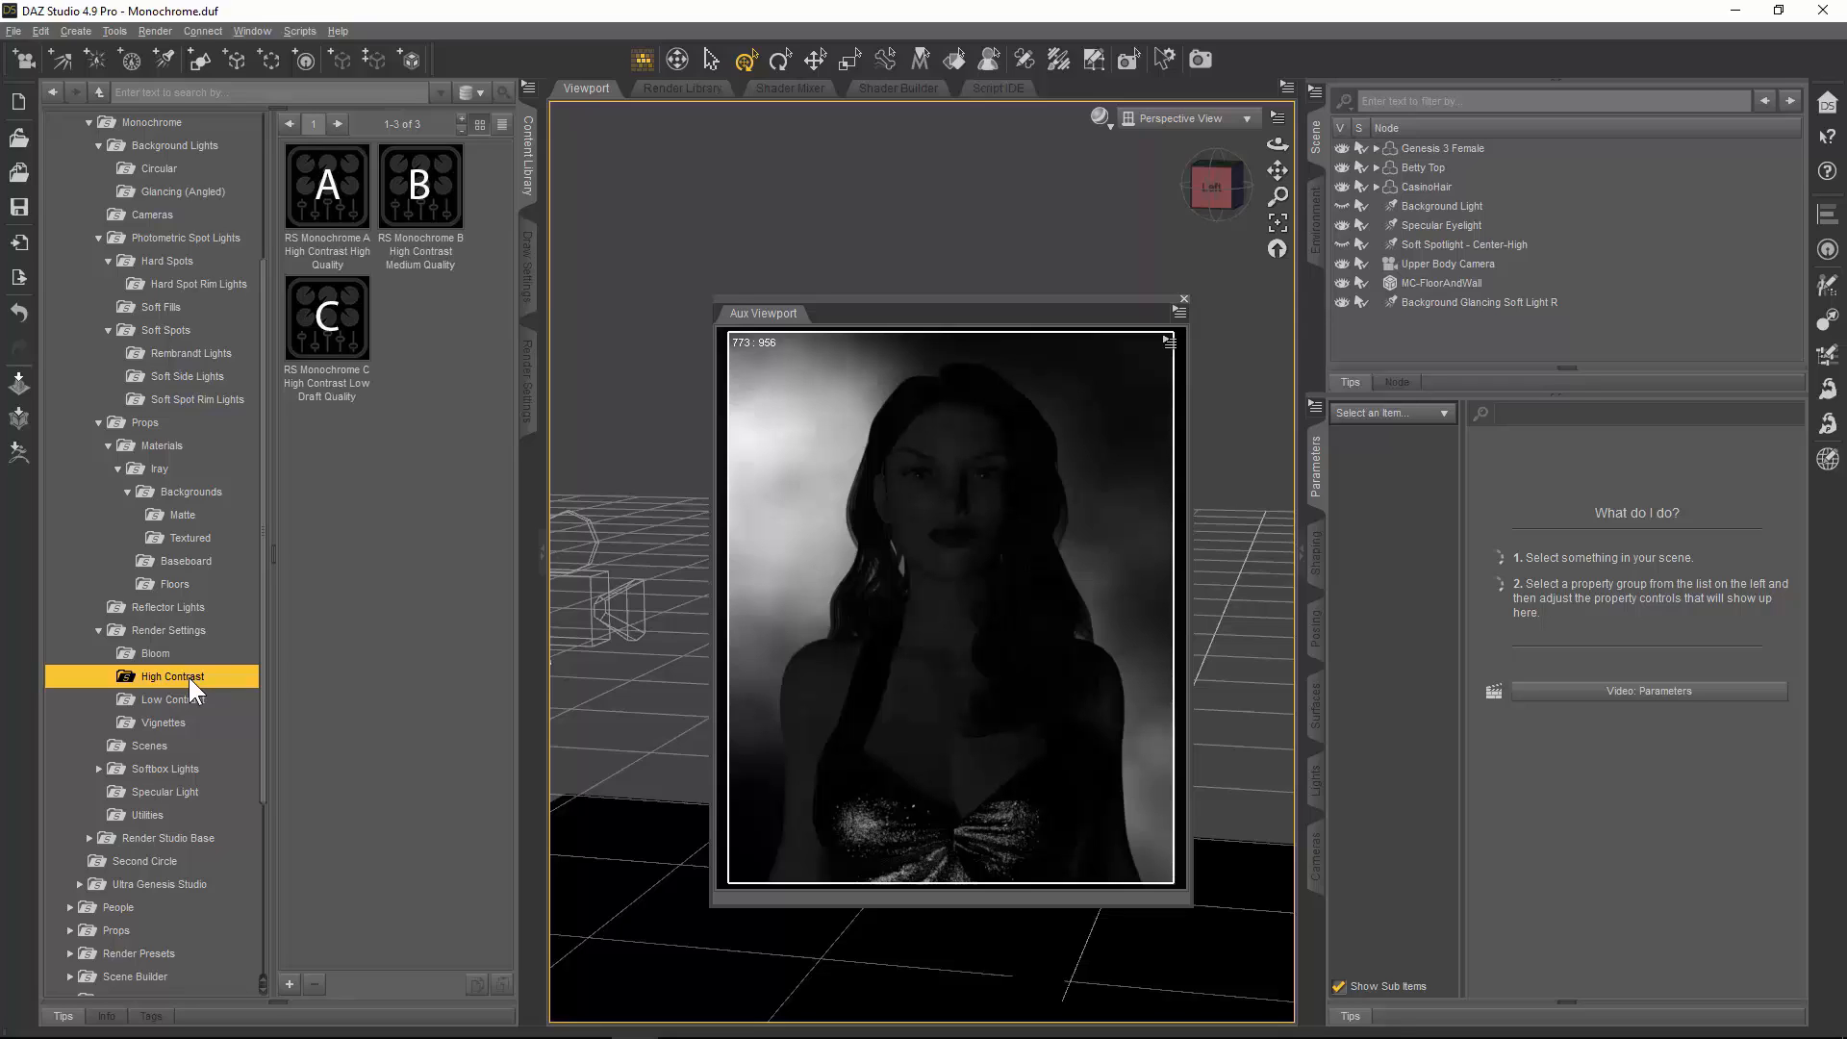
# Step: Review the Vignettes and Bloom render settings presets, viewing and closing the Popup_5.jpg sample image in Photos in between
pyautogui.click(161, 723)
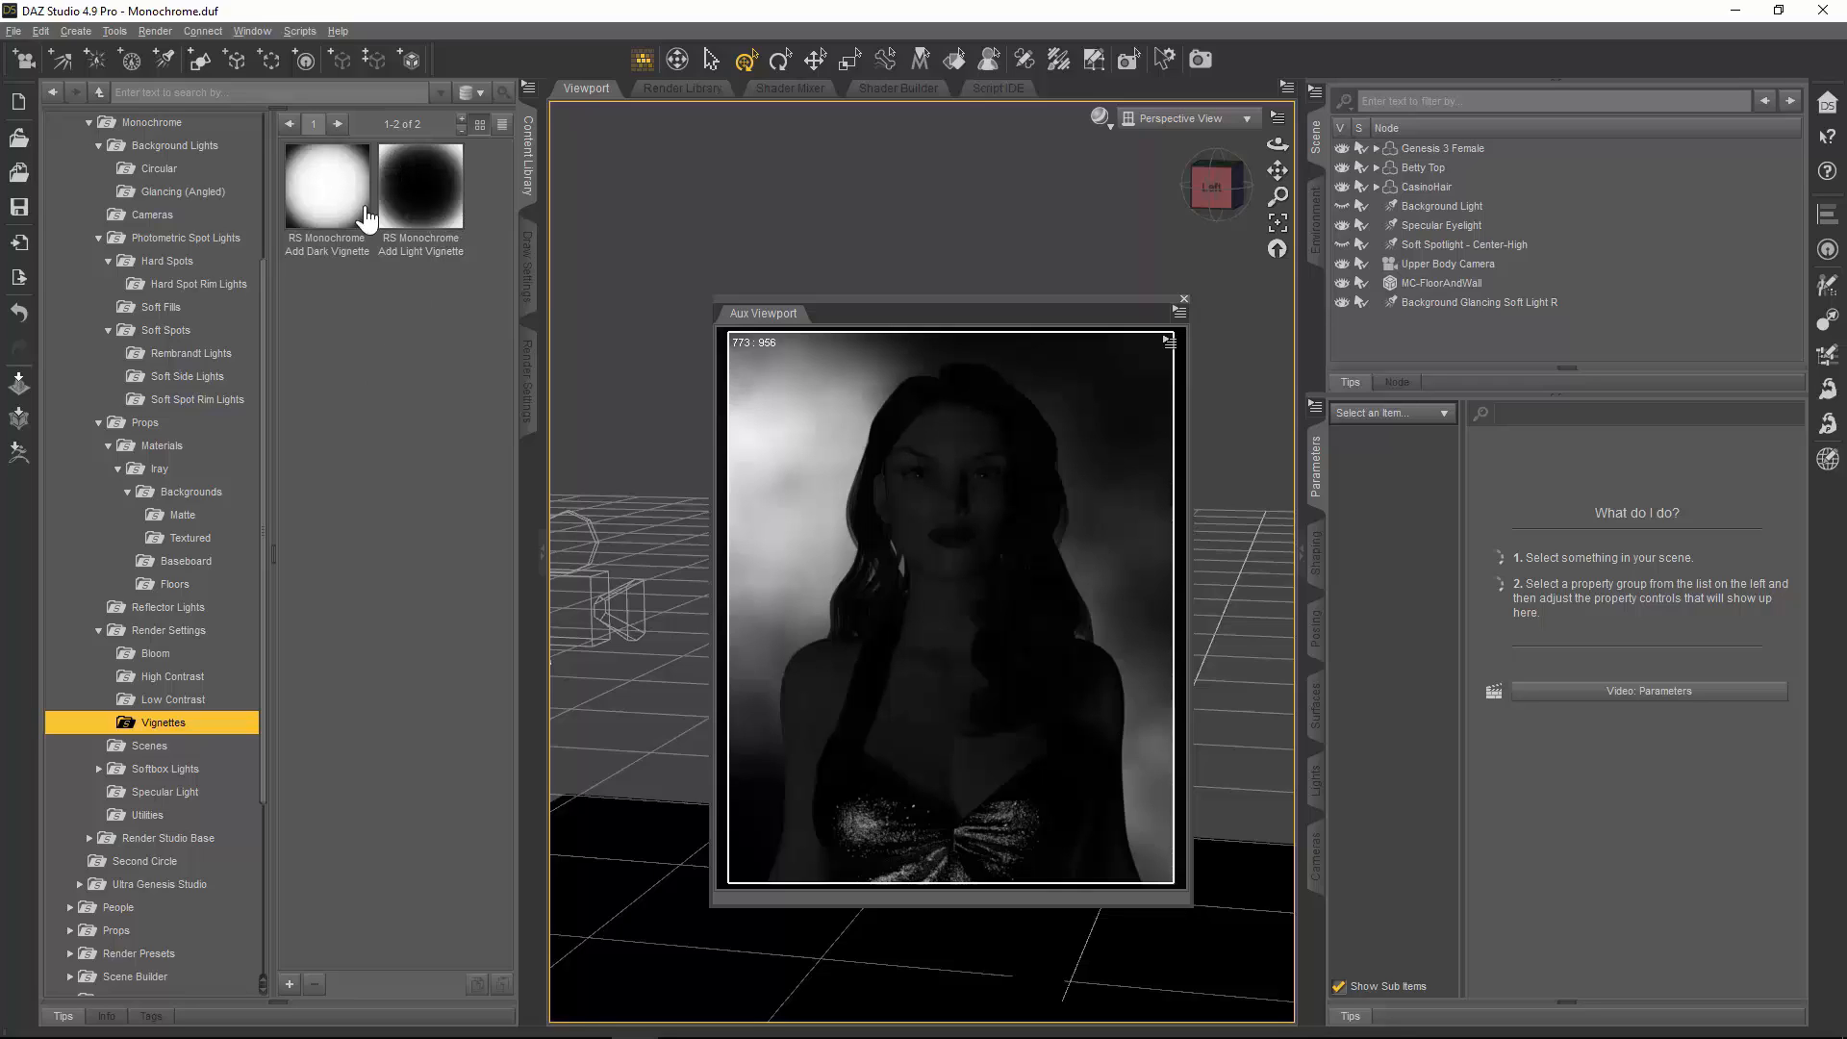
pyautogui.moveTo(435, 196)
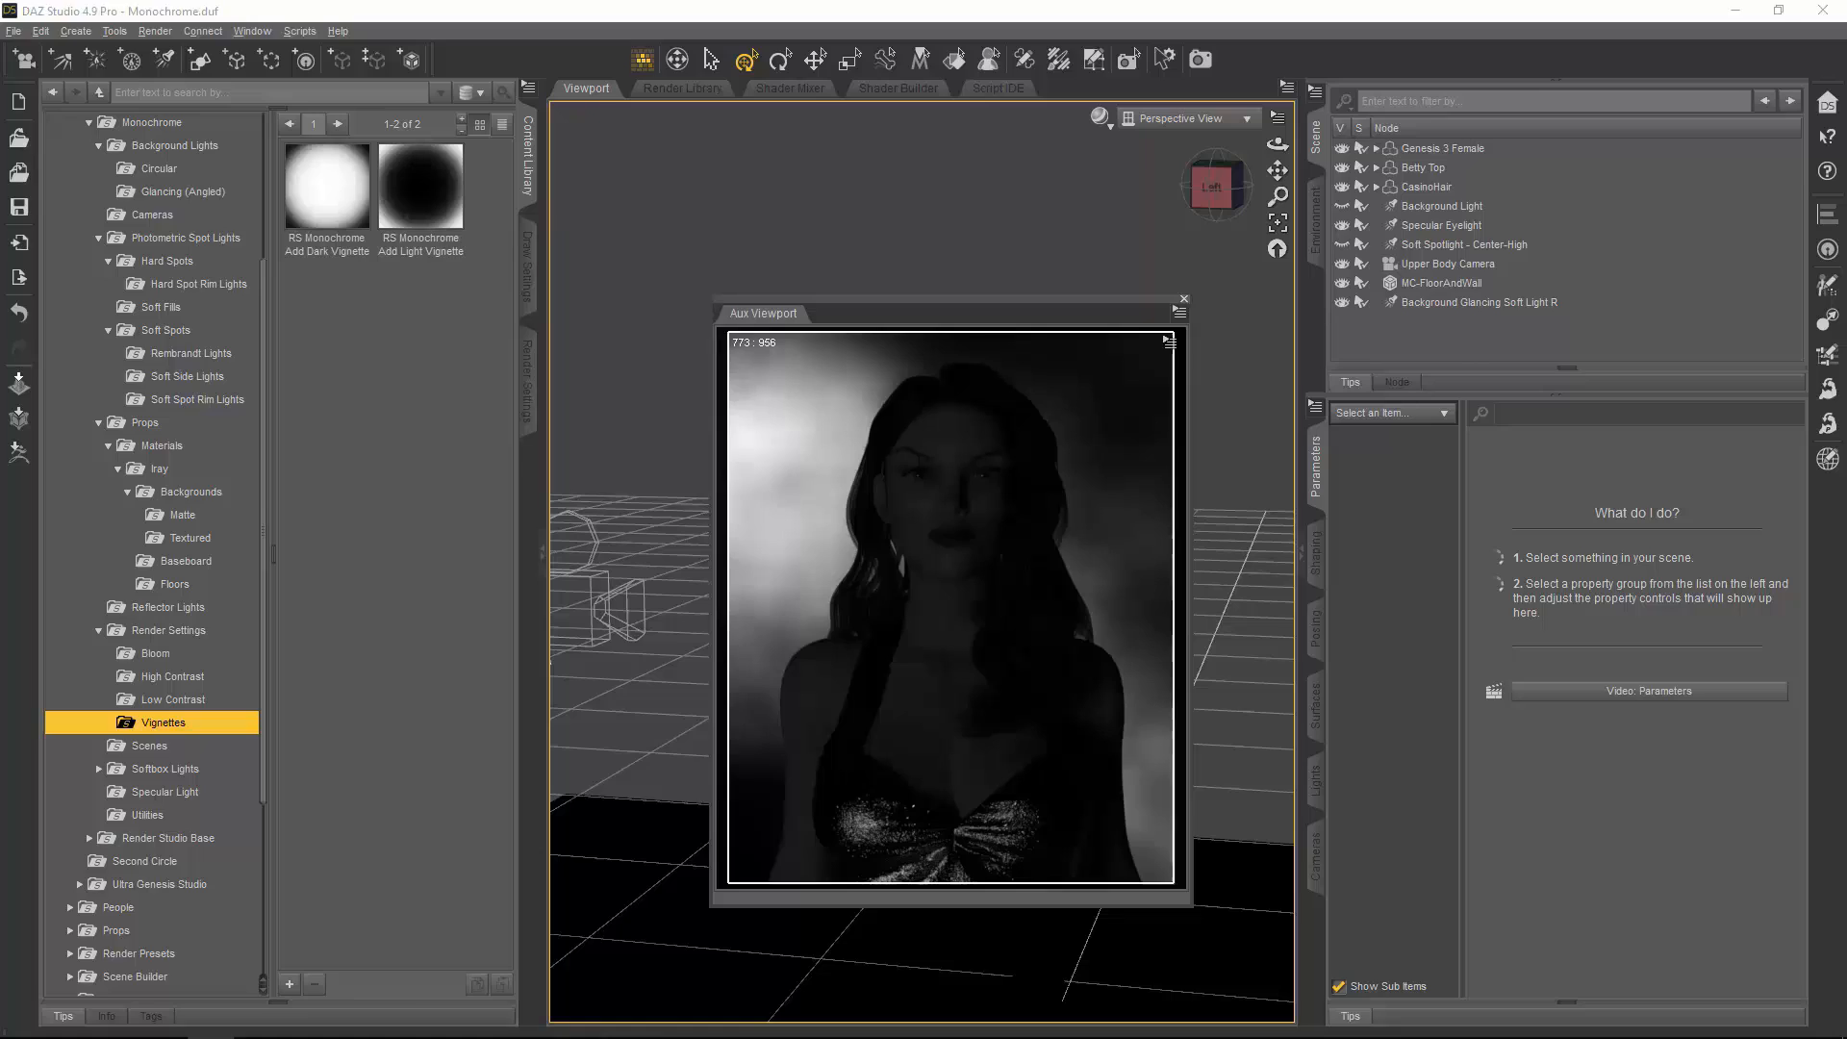
pyautogui.hotkey('alt', 'Tab')
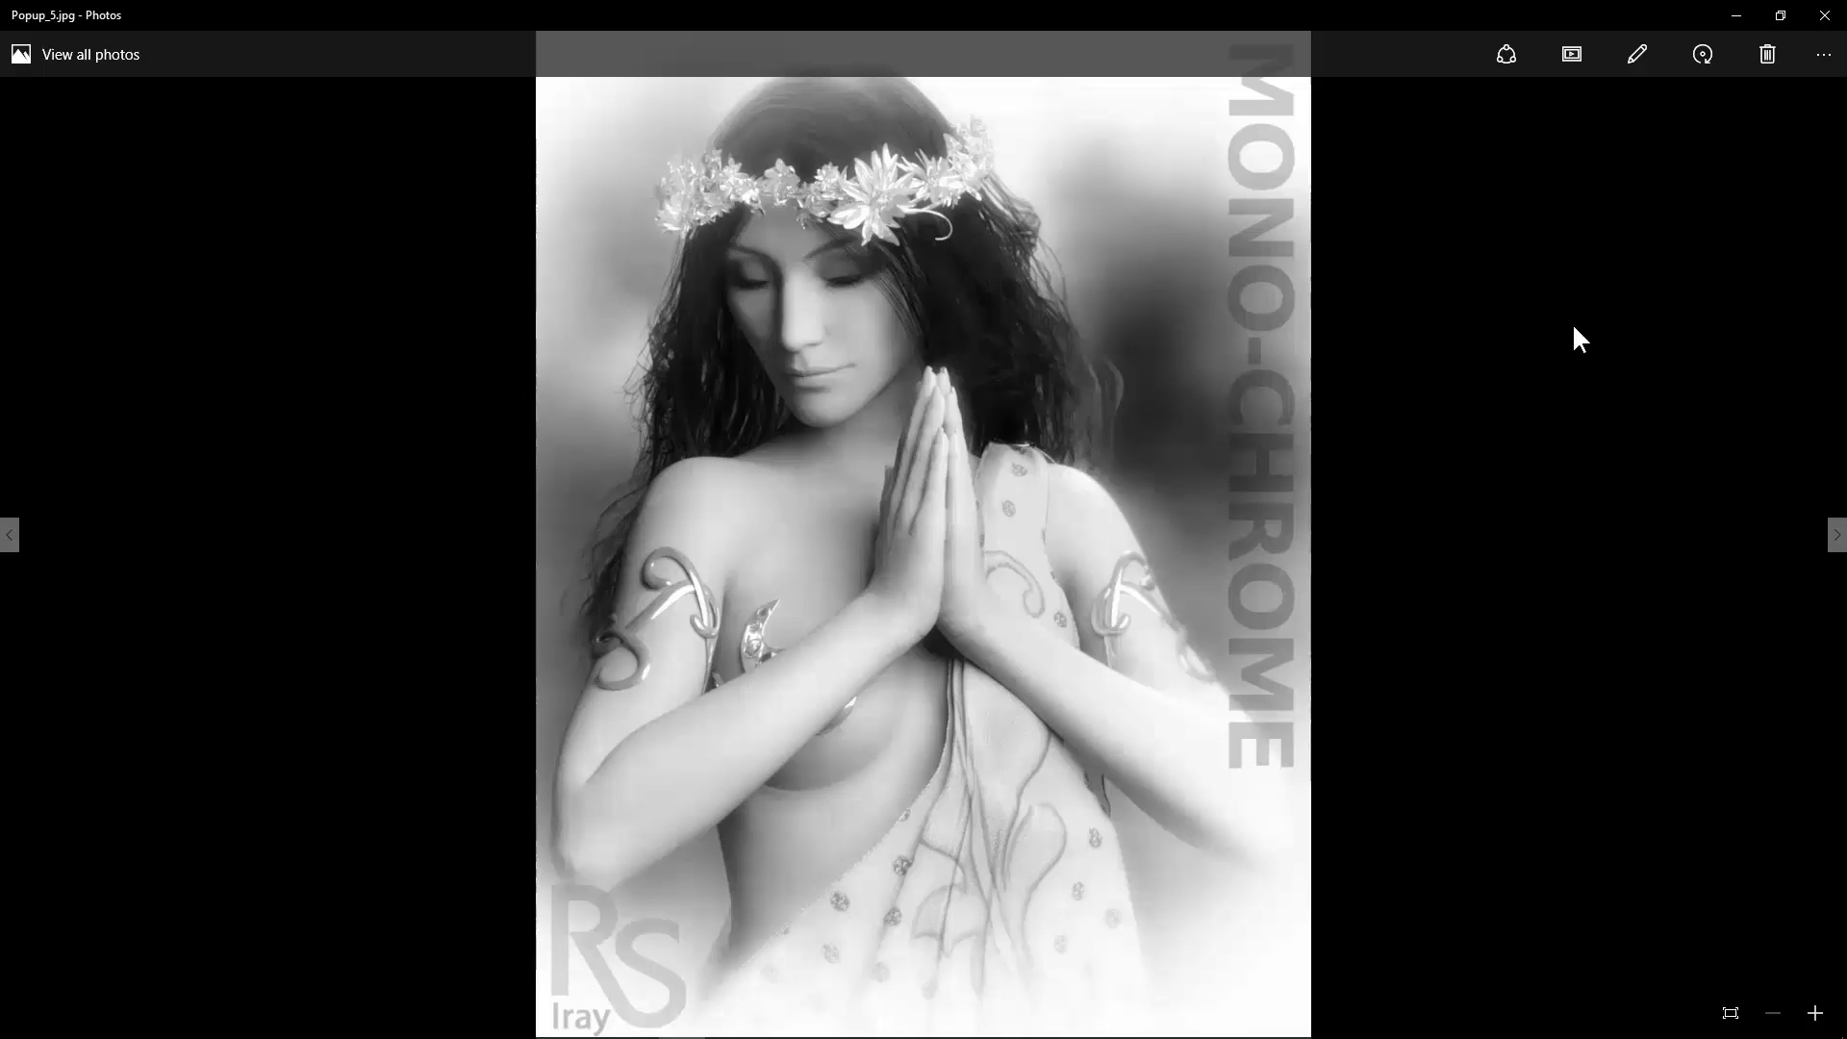
pyautogui.click(1828, 19)
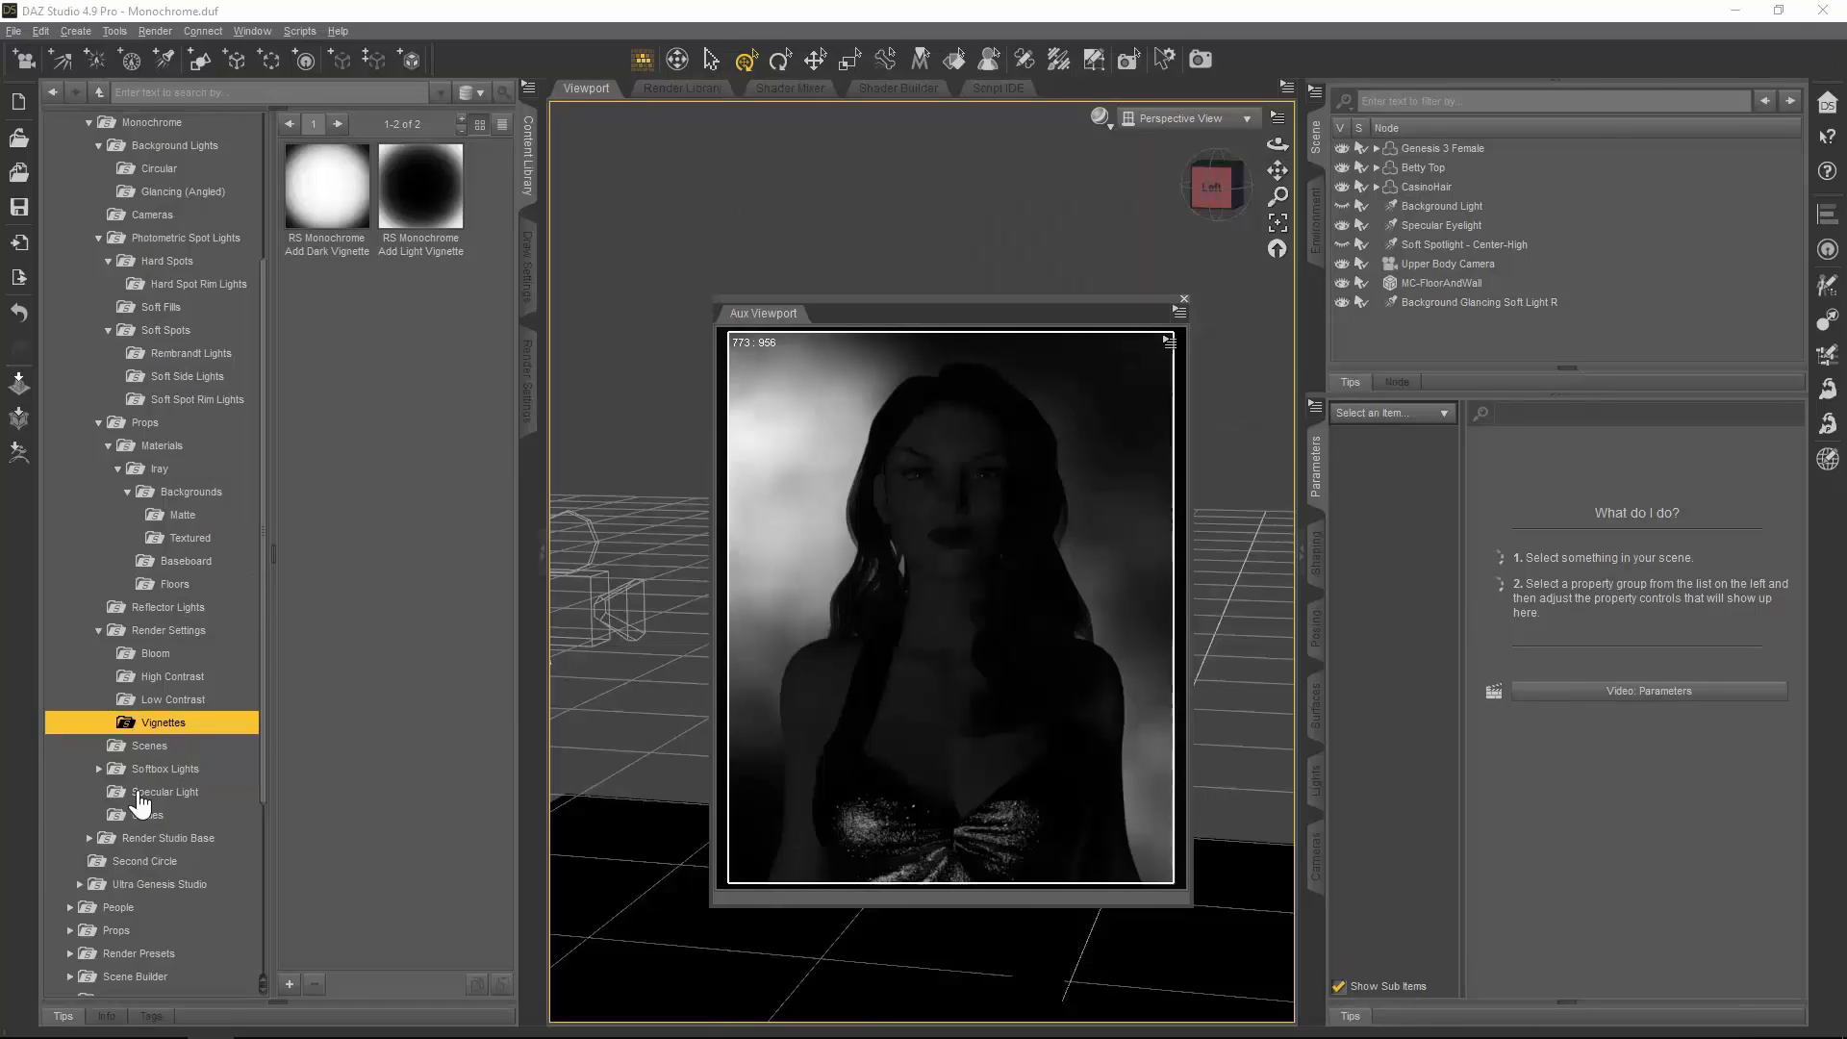
pyautogui.click(156, 654)
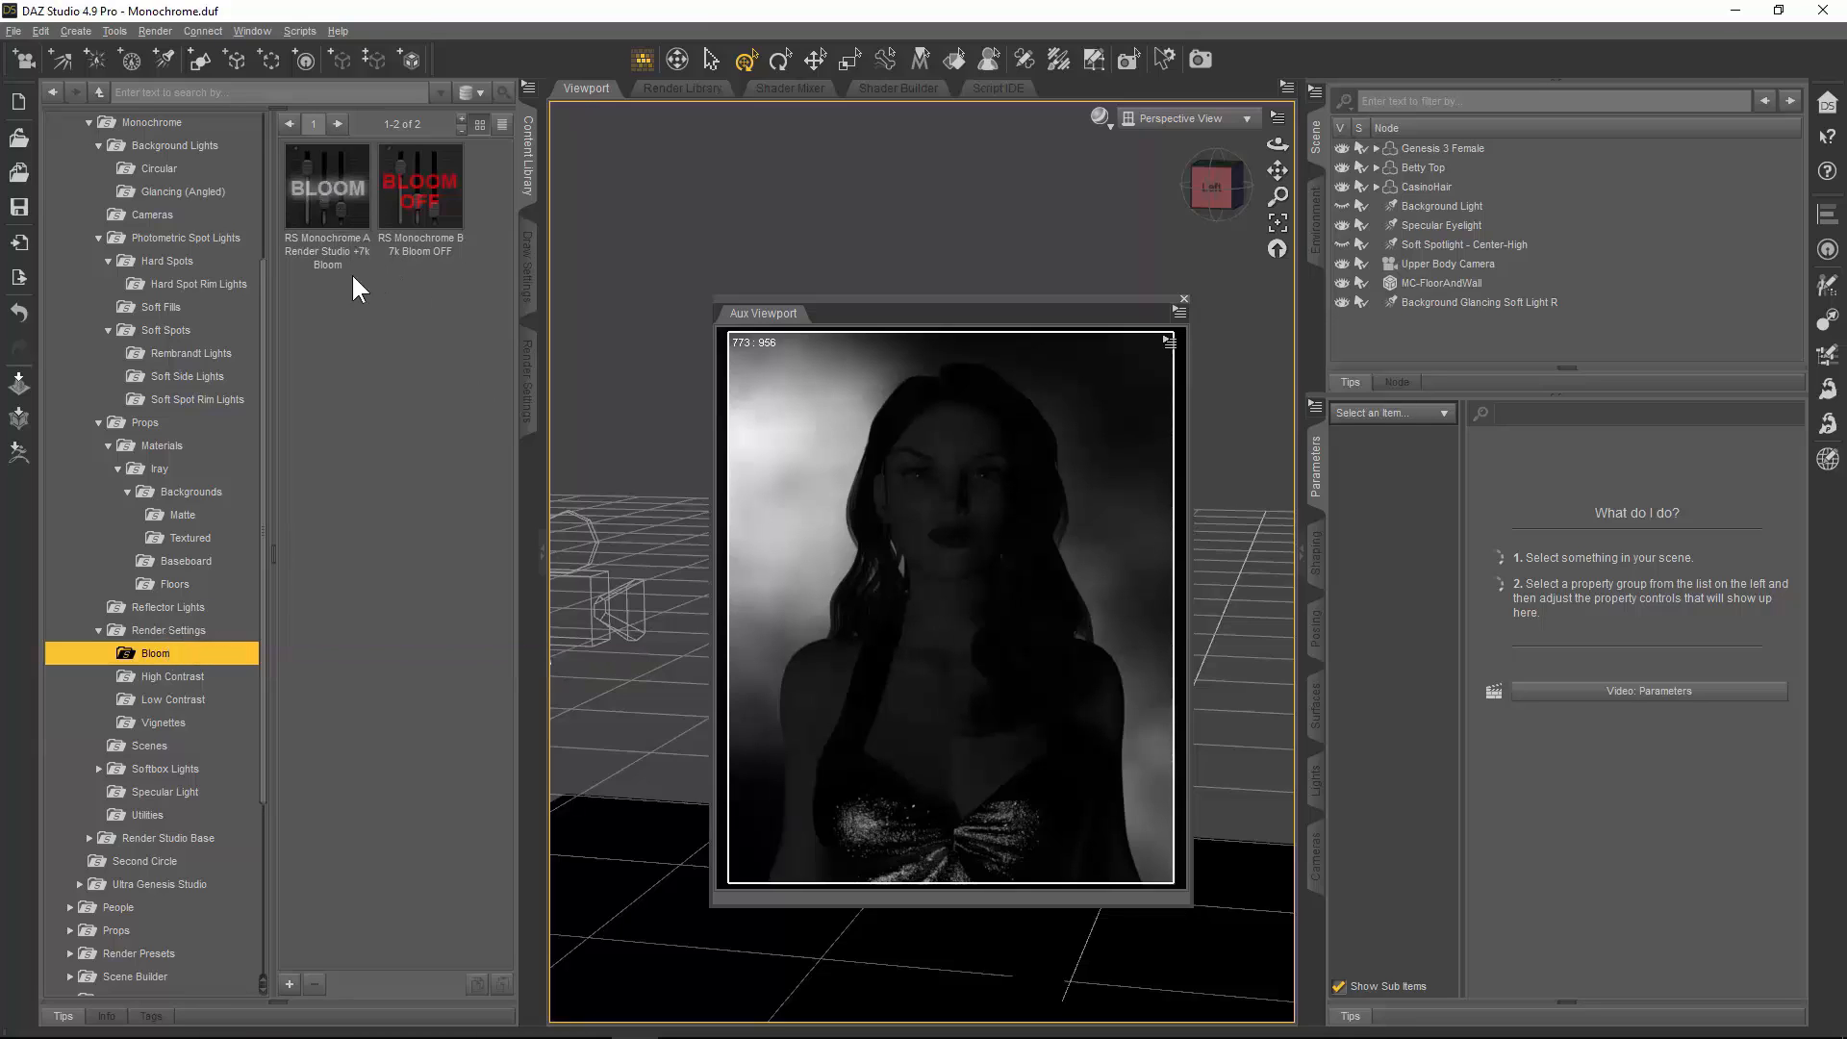
pyautogui.moveTo(372, 269)
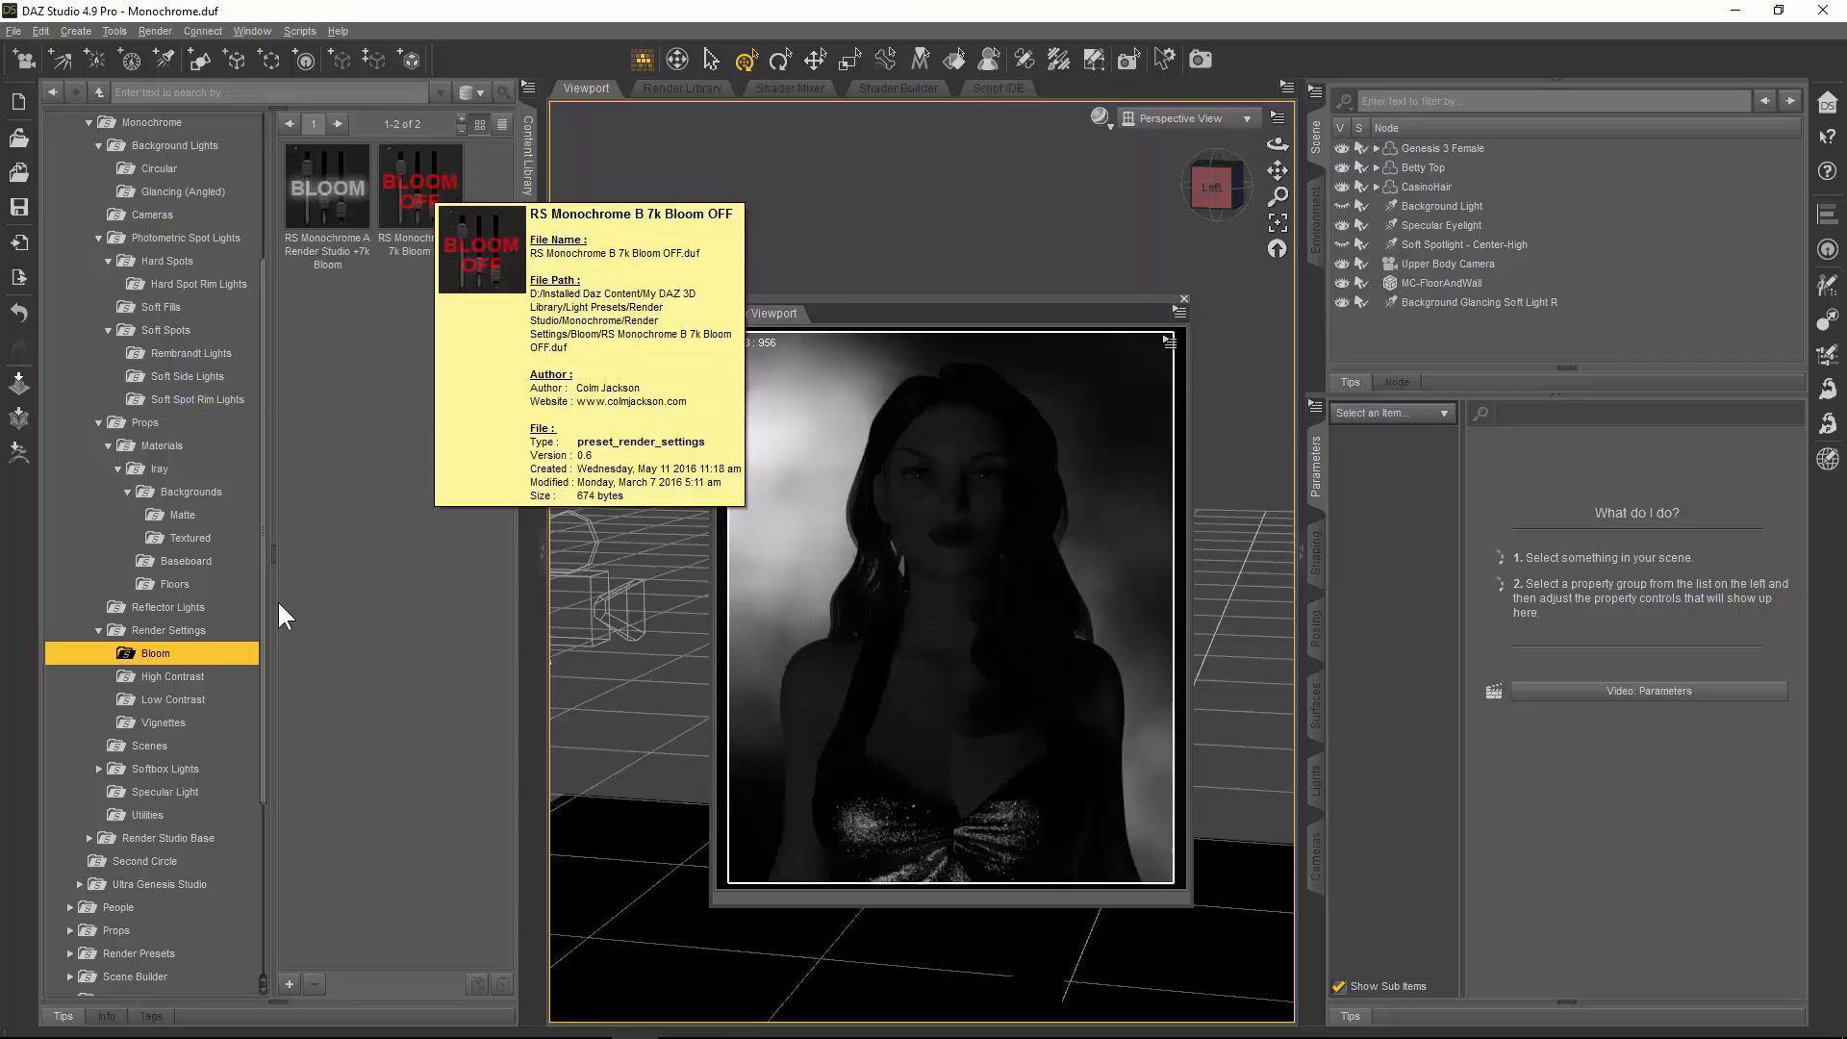
# Step: Examine the Monochrome Scenes presets, including 1920, Emission, Evocative, Fedora and Siren
pyautogui.click(99, 630)
pyautogui.click(154, 653)
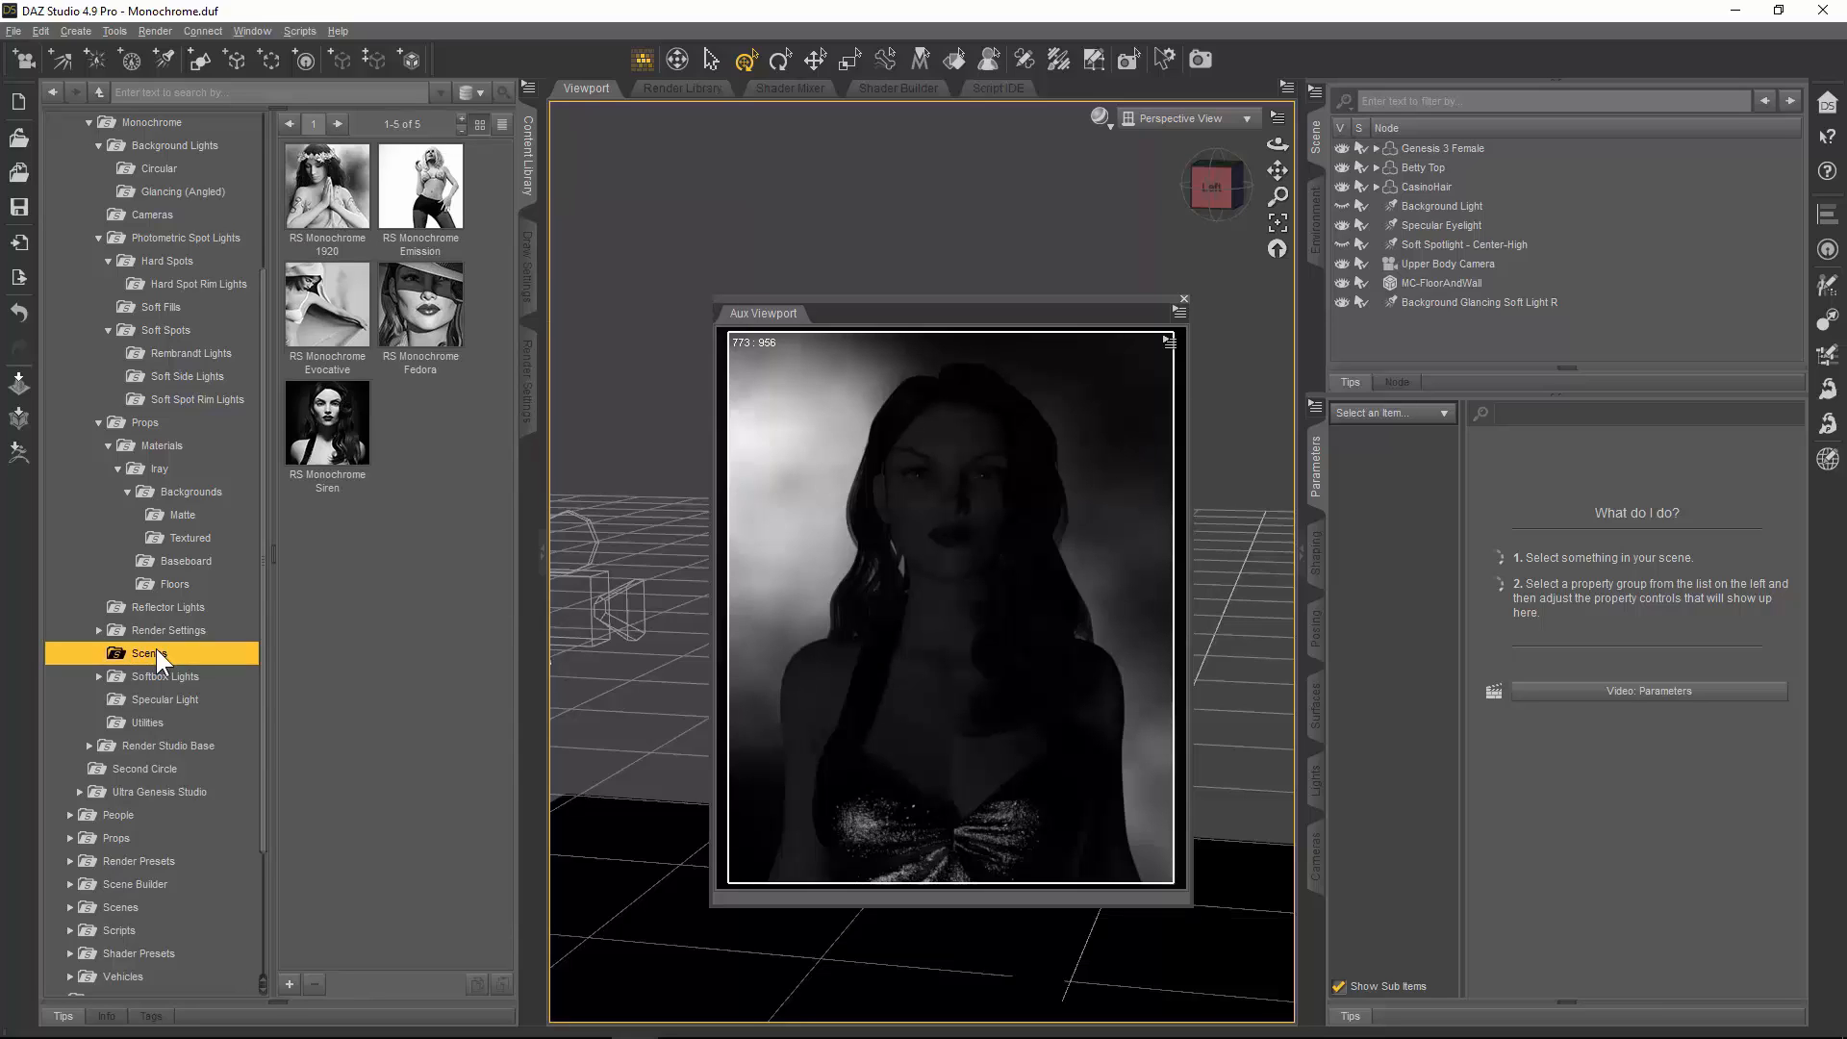
pyautogui.moveTo(342, 212)
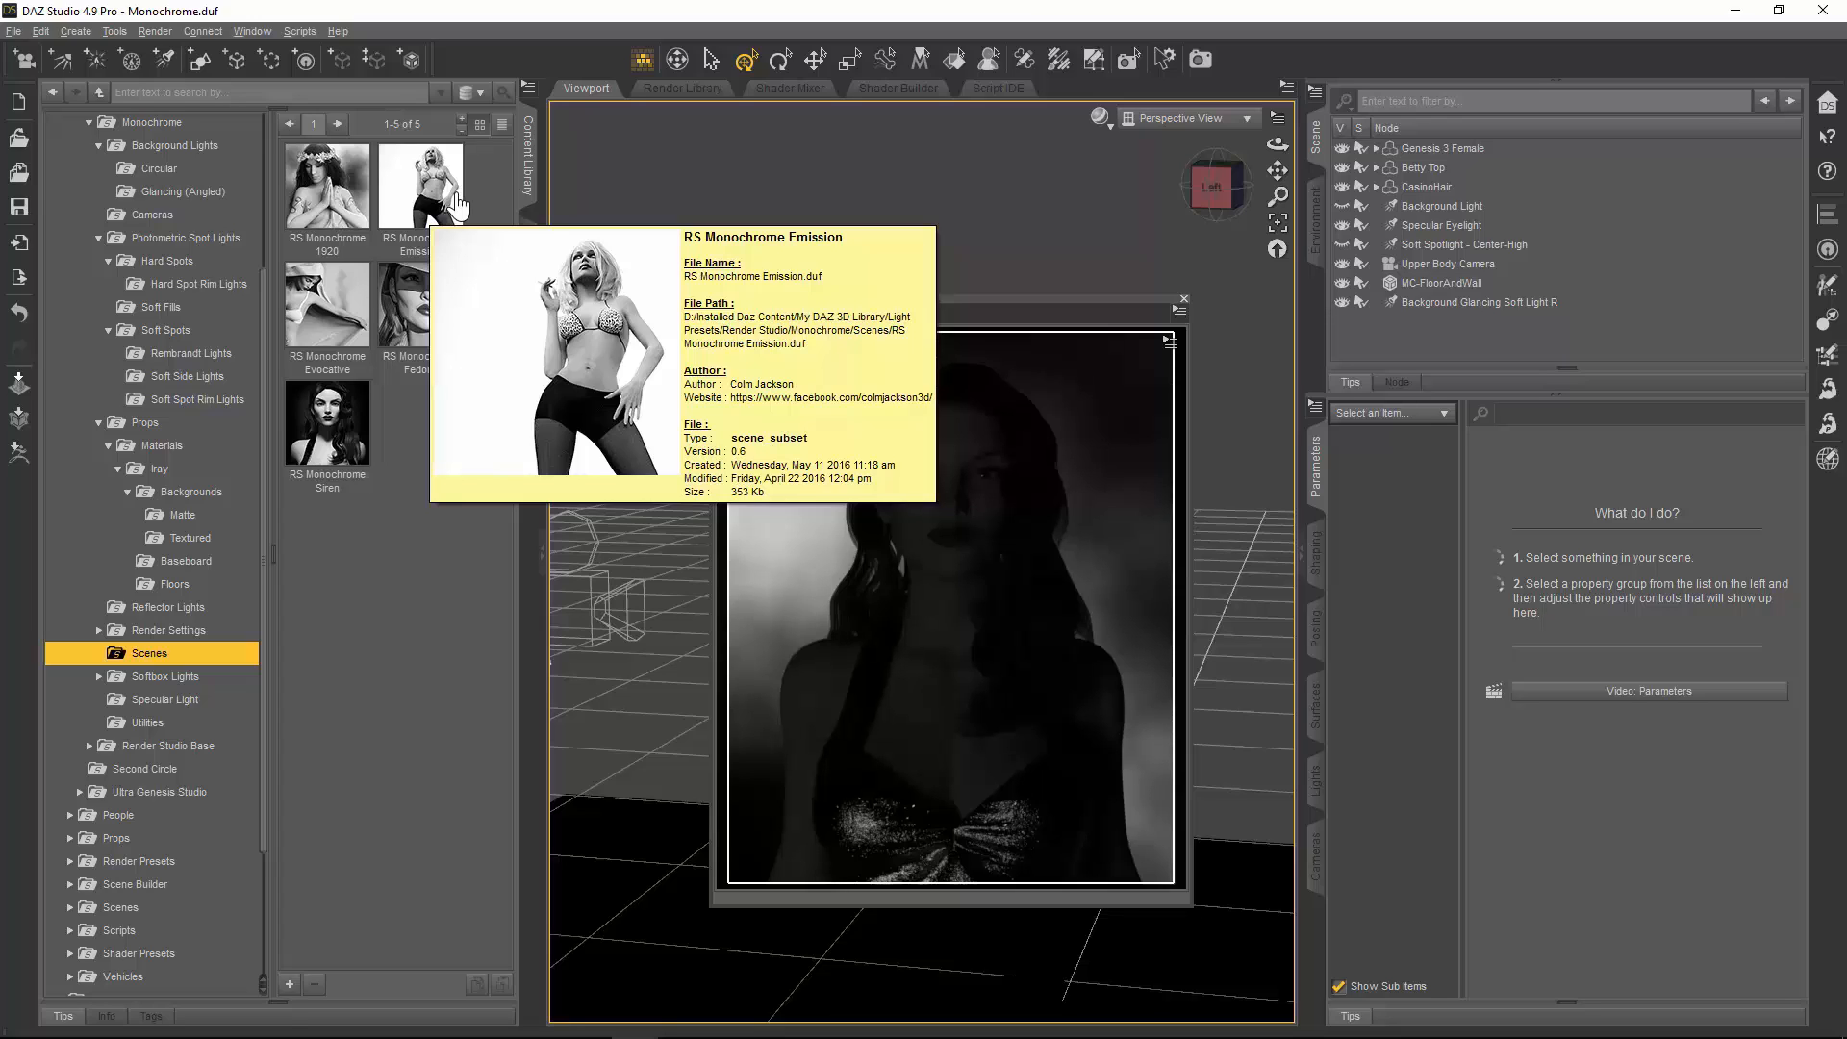
pyautogui.moveTo(316, 332)
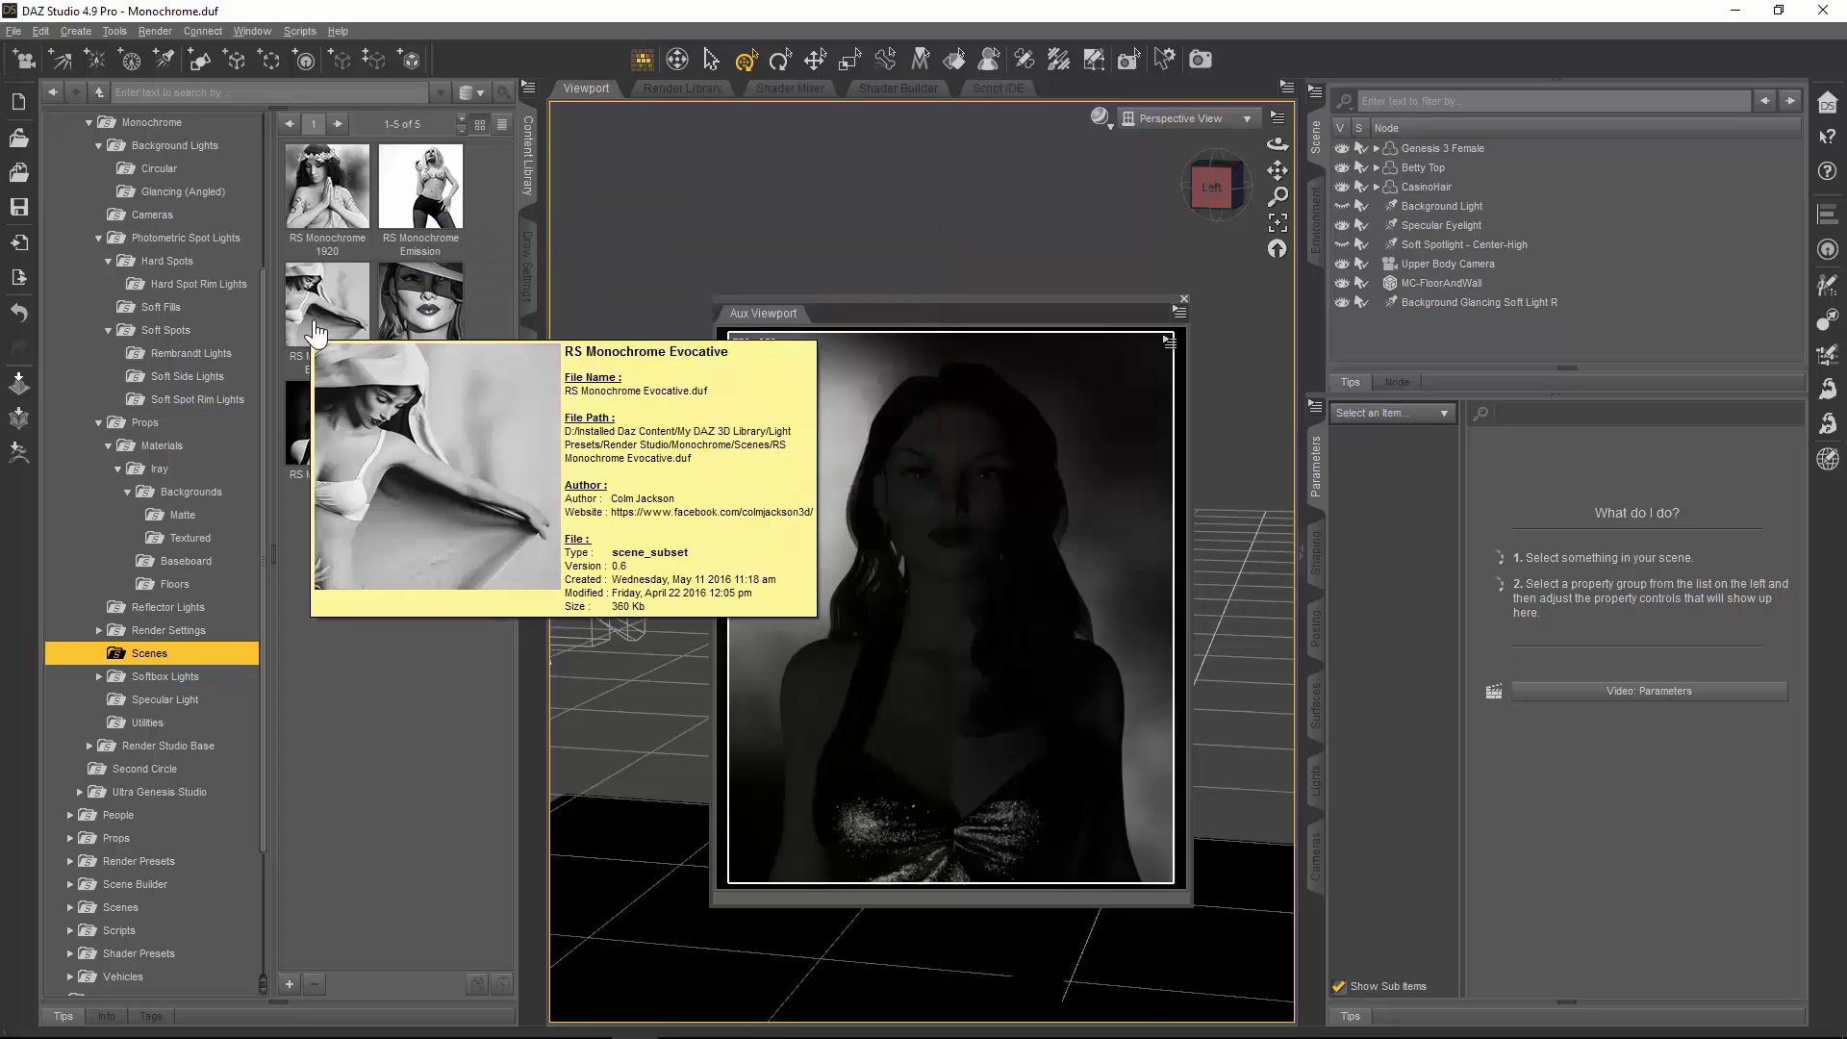
pyautogui.moveTo(435, 341)
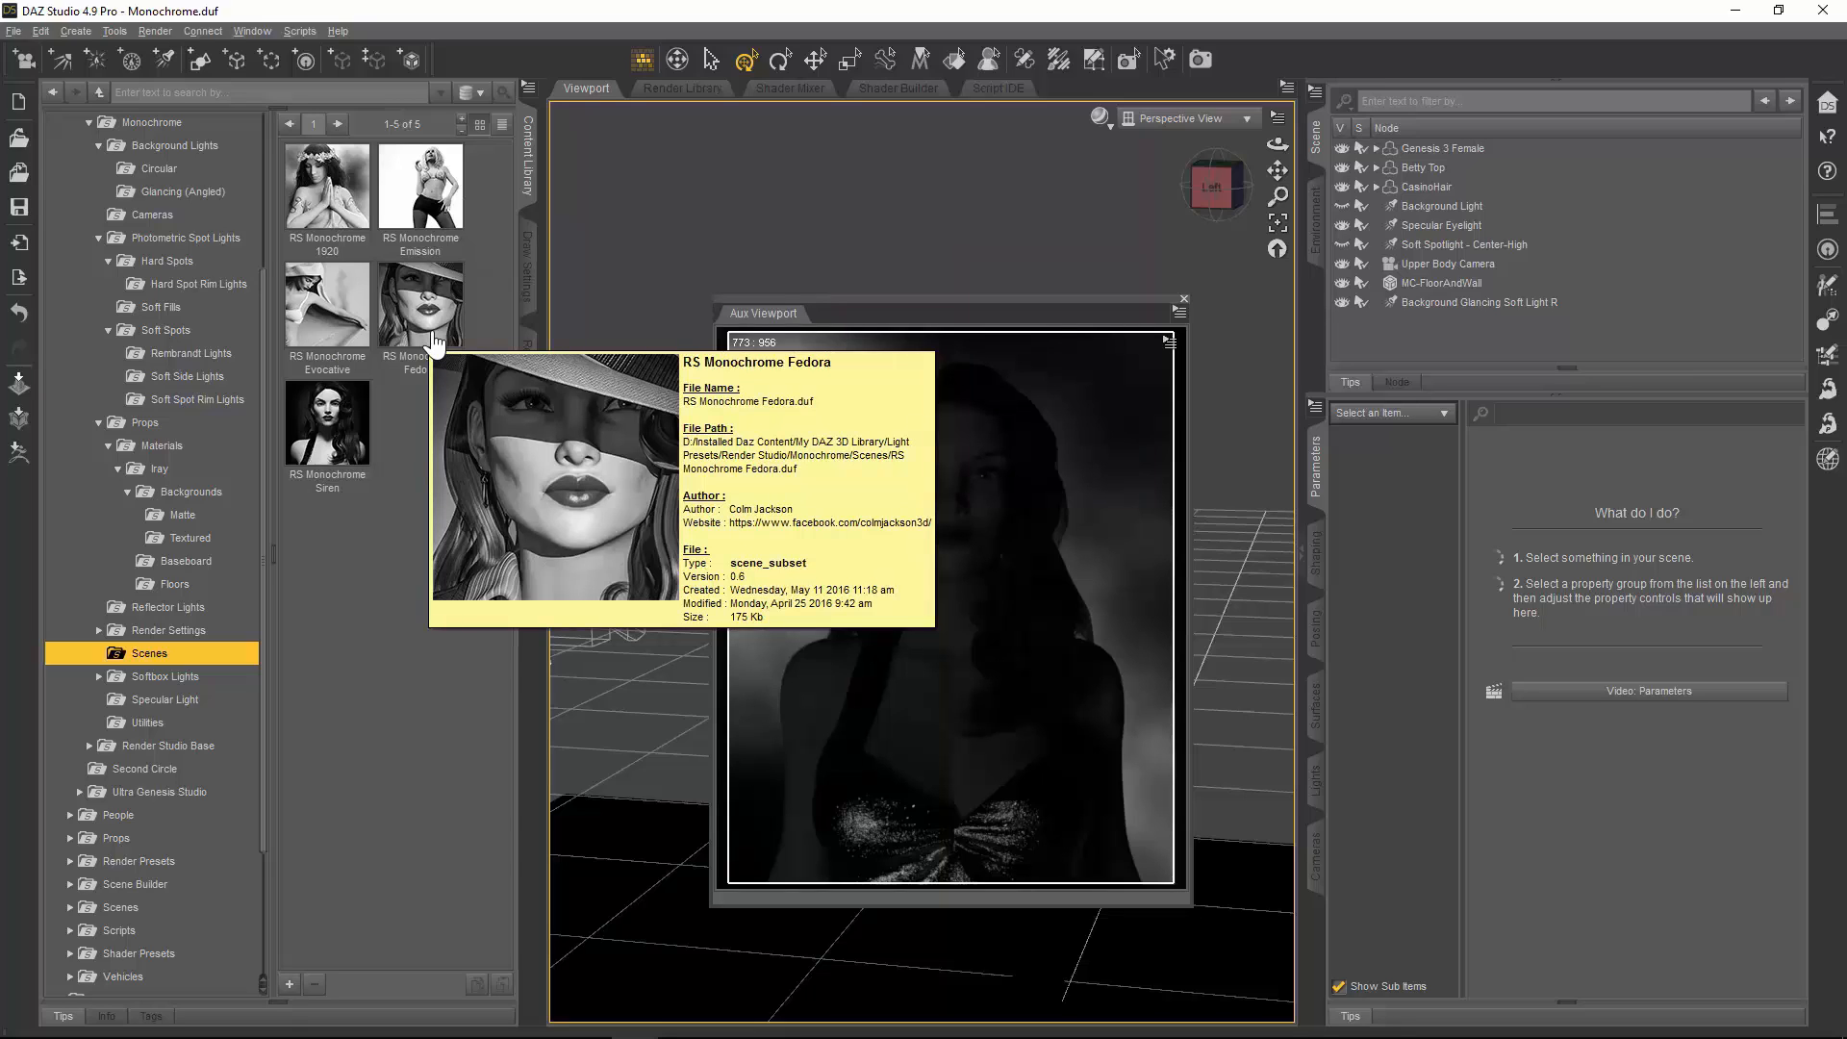
pyautogui.moveTo(333, 441)
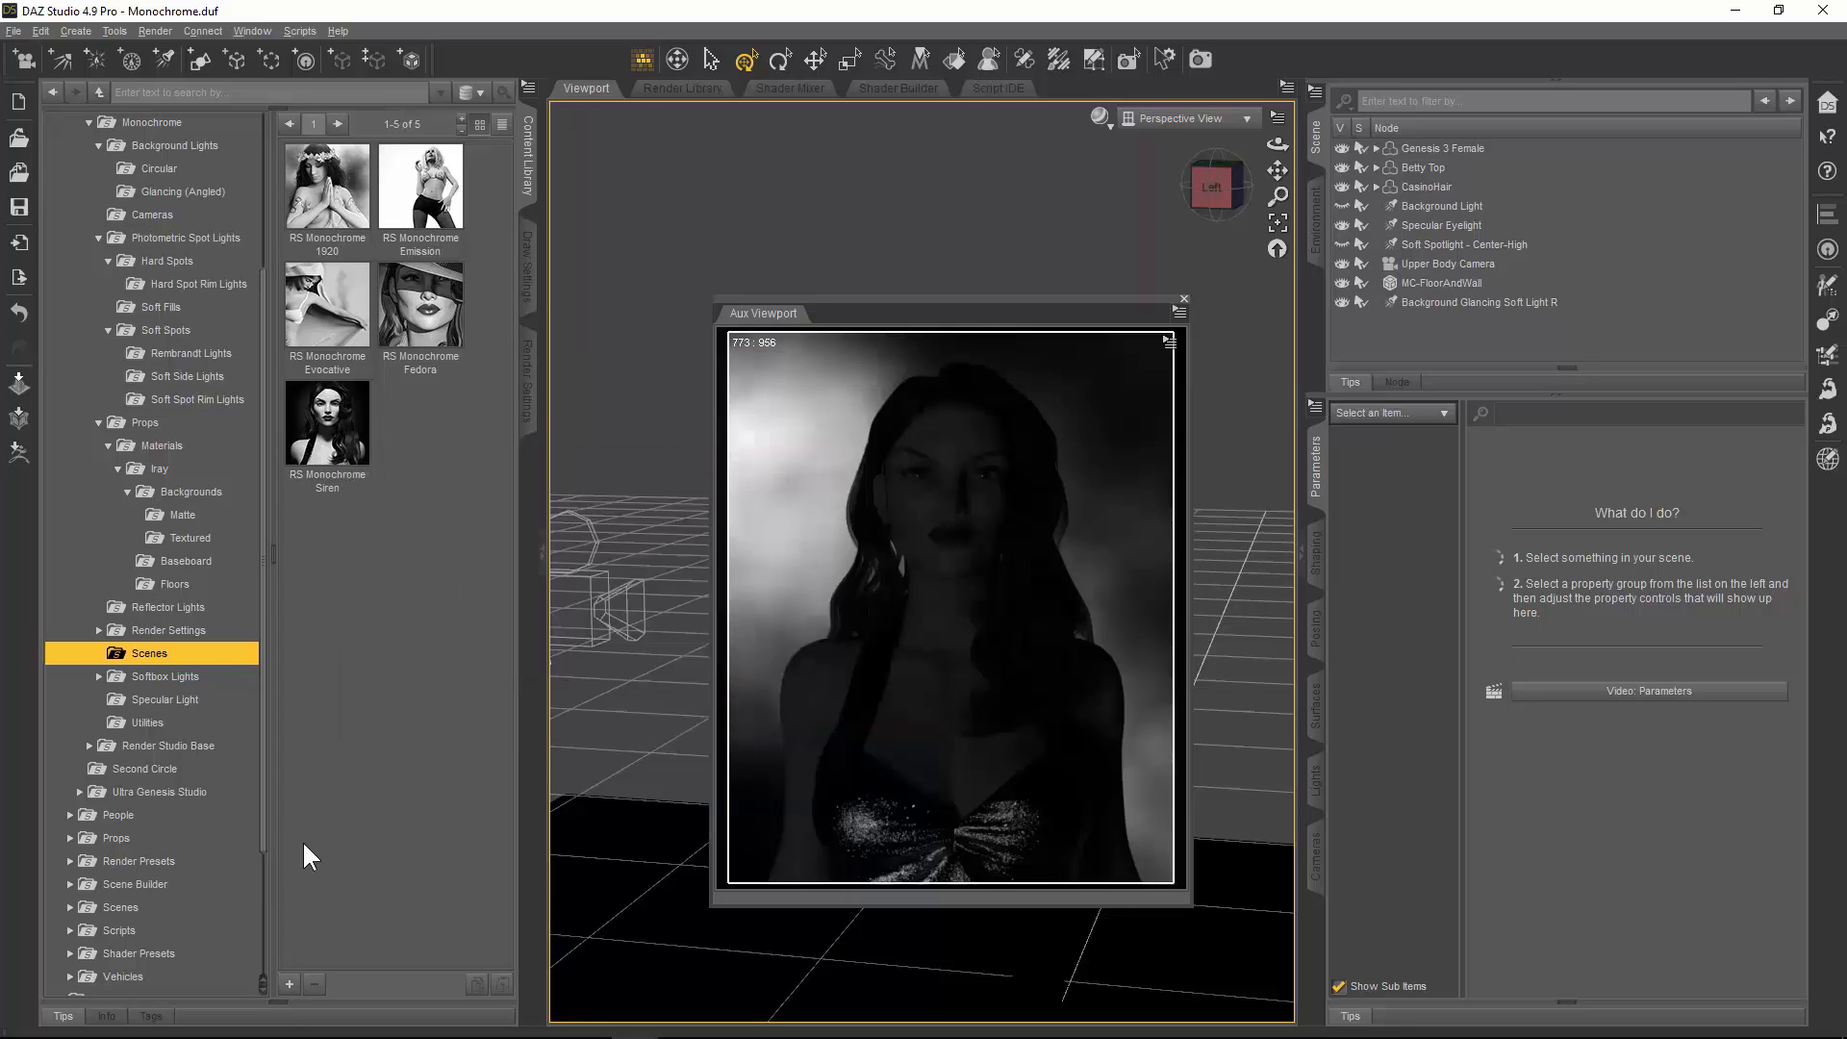
# Step: Load the RS Monochrome SoftBox Close Key R preset from the Softbox Lights folder into the scene
pyautogui.click(160, 668)
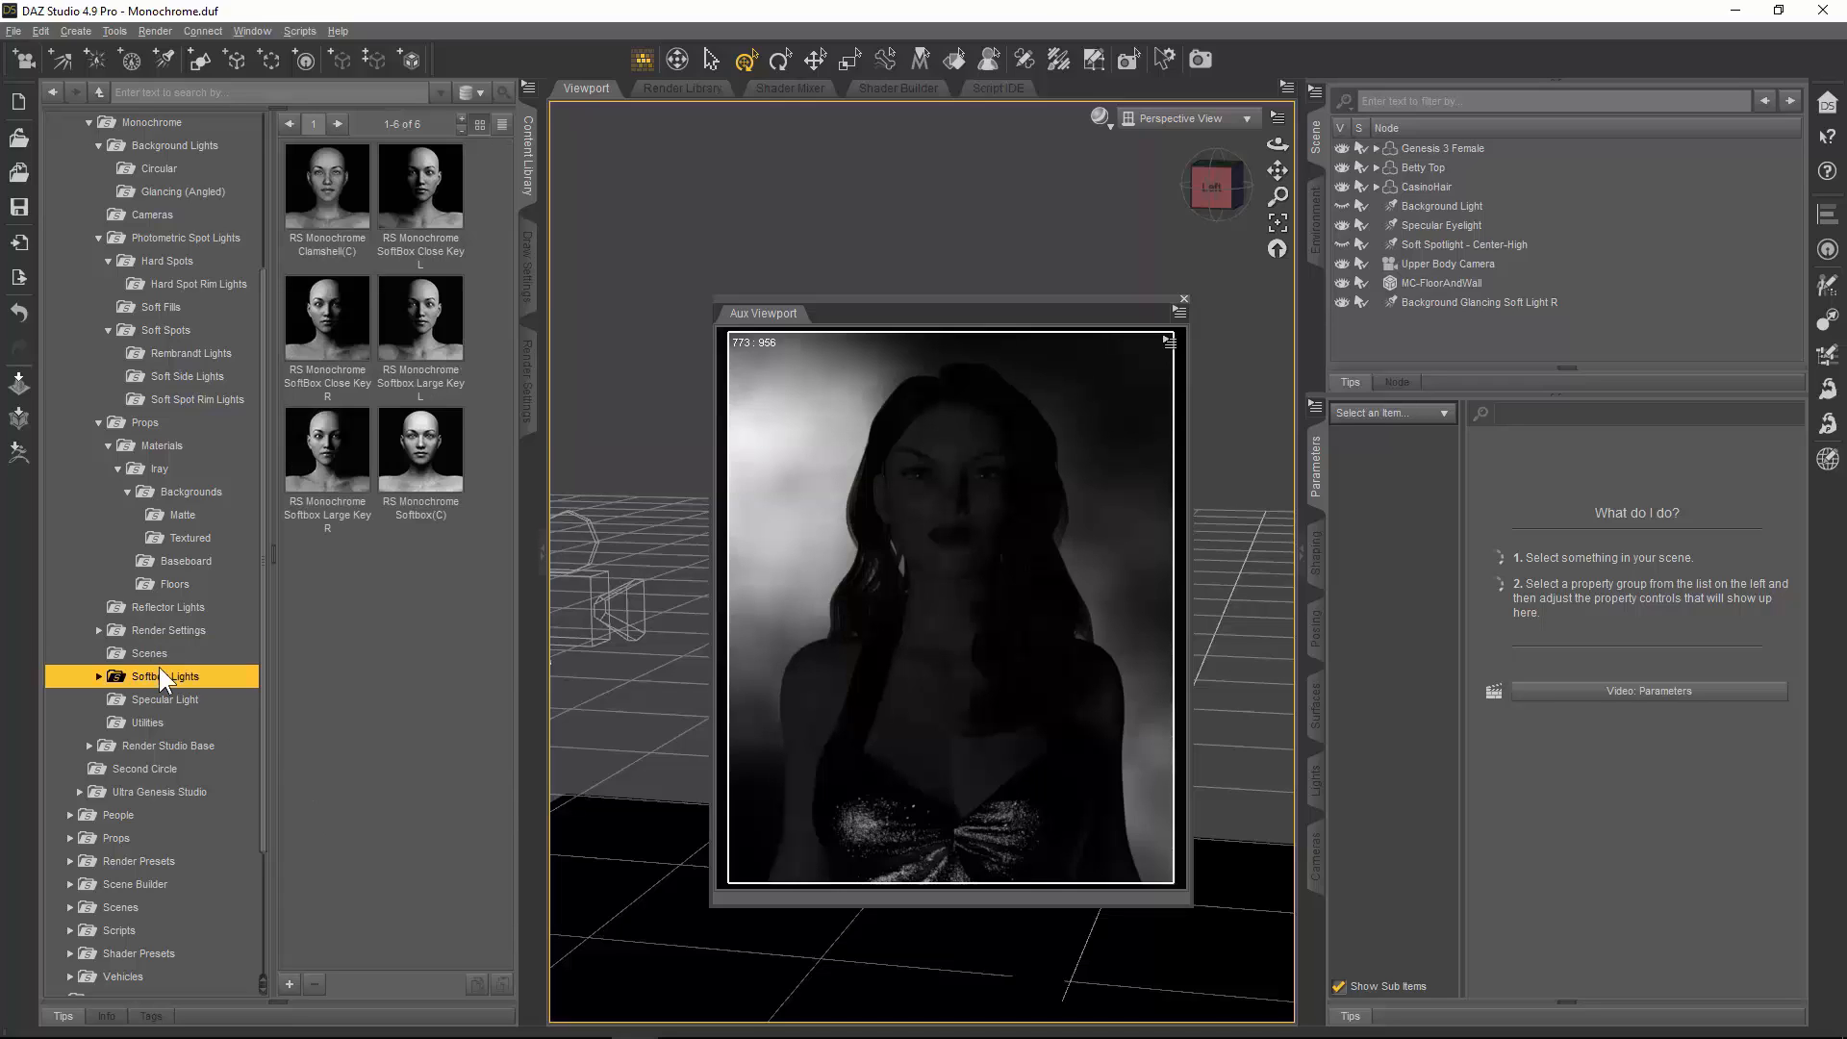
pyautogui.click(98, 676)
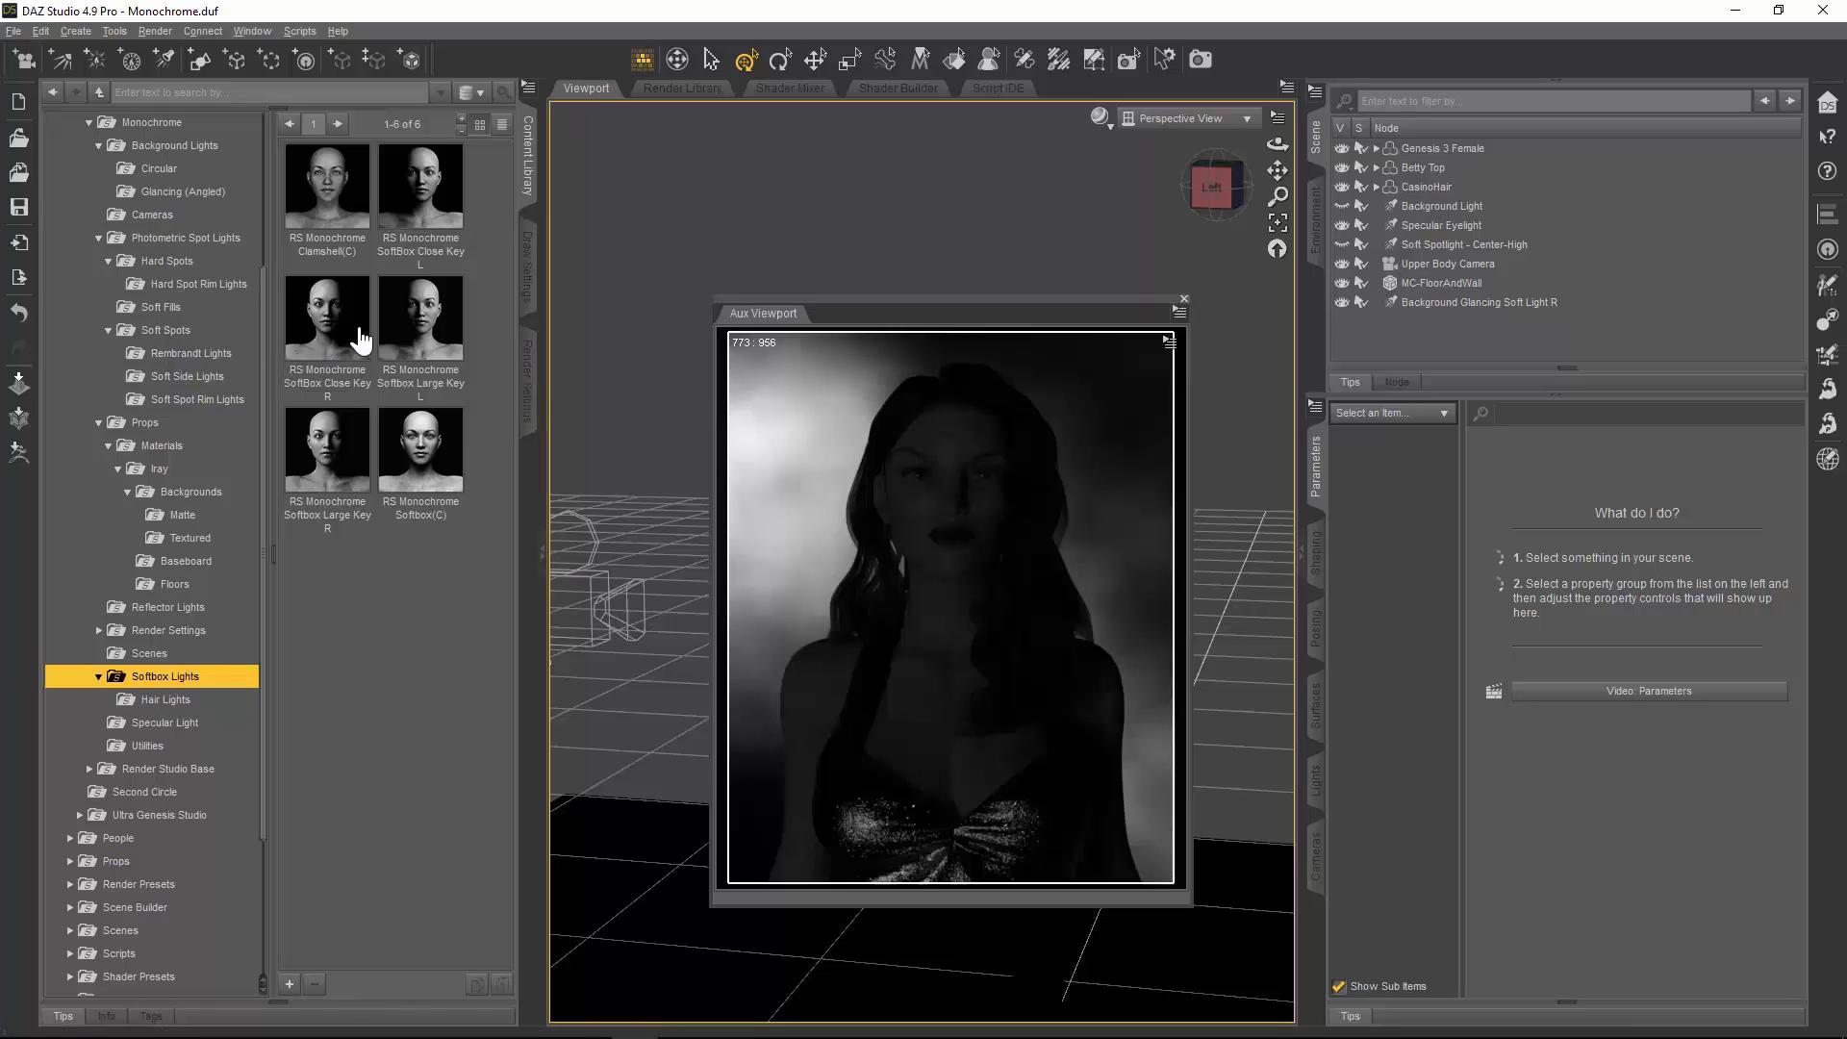
pyautogui.moveTo(358, 339)
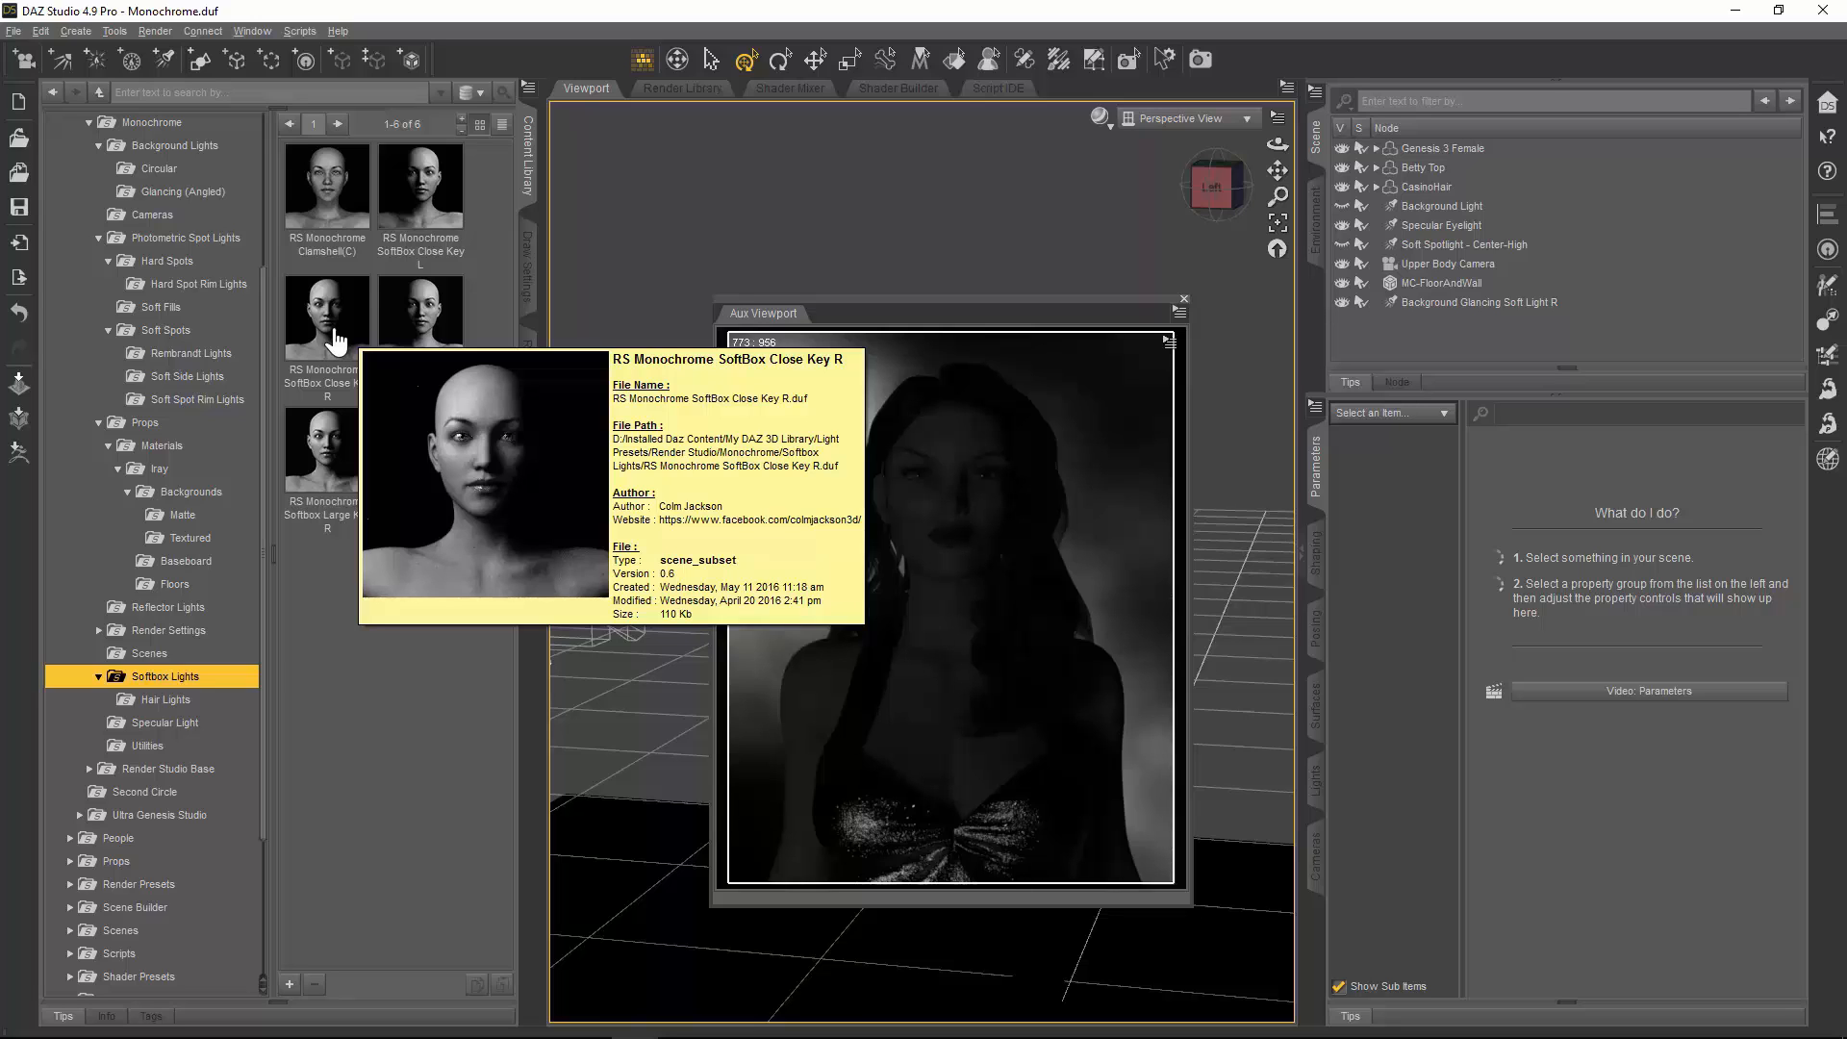
pyautogui.doubleClick(327, 318)
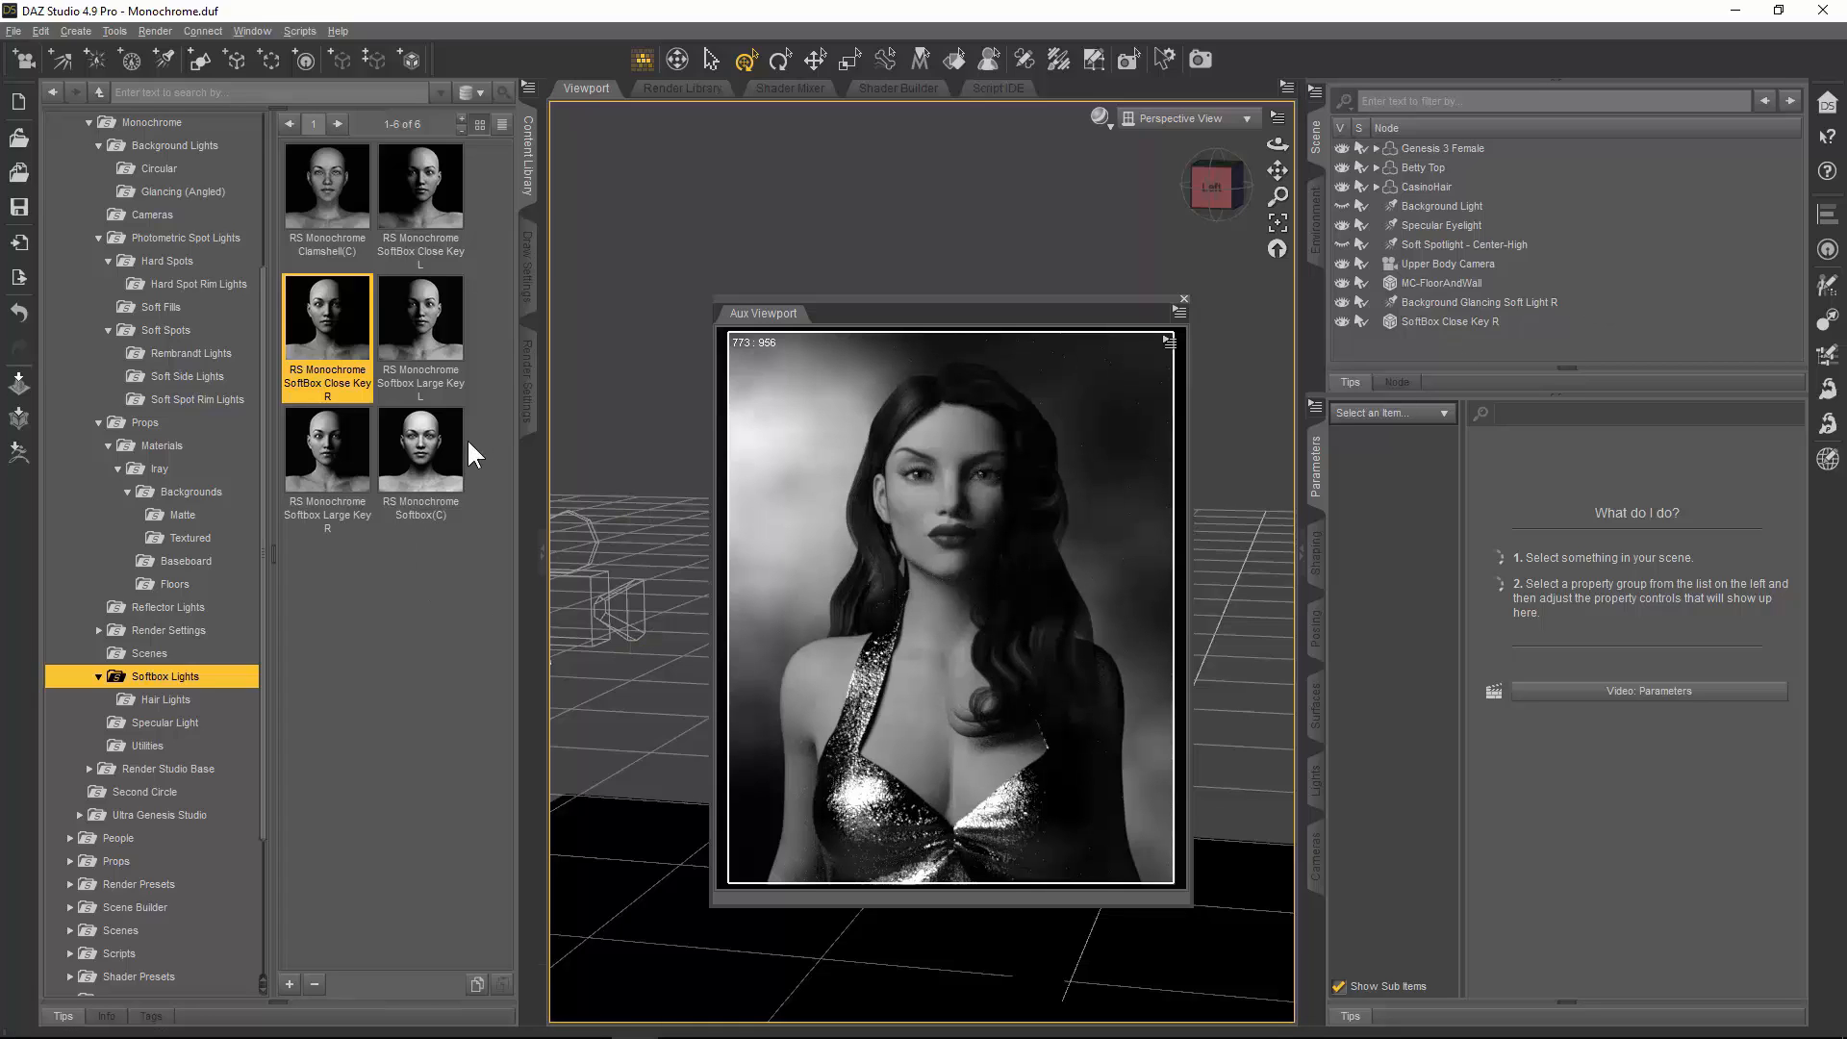
# Step: Delete the SoftBox Close Key R light and load the RS Monochrome Clamshell(C) preset in its place
pyautogui.moveTo(452, 469)
pyautogui.click(1480, 321)
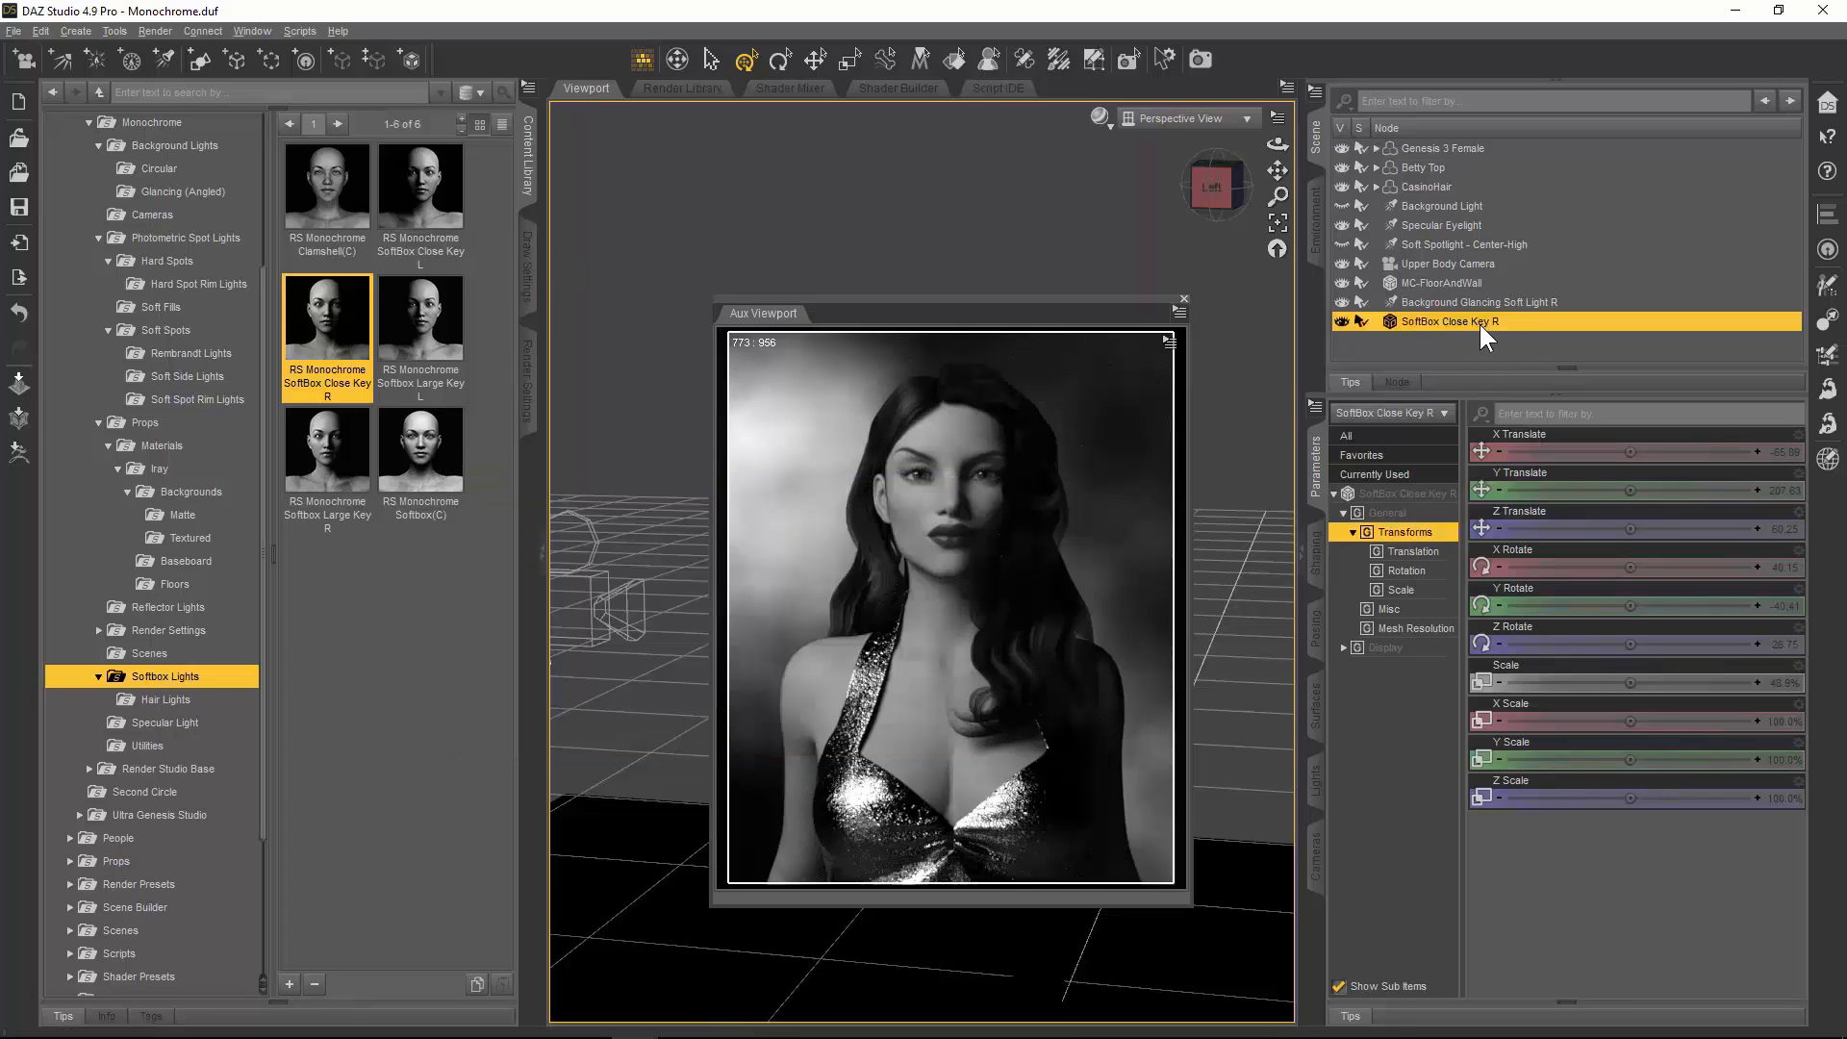
pyautogui.rightClick(1480, 322)
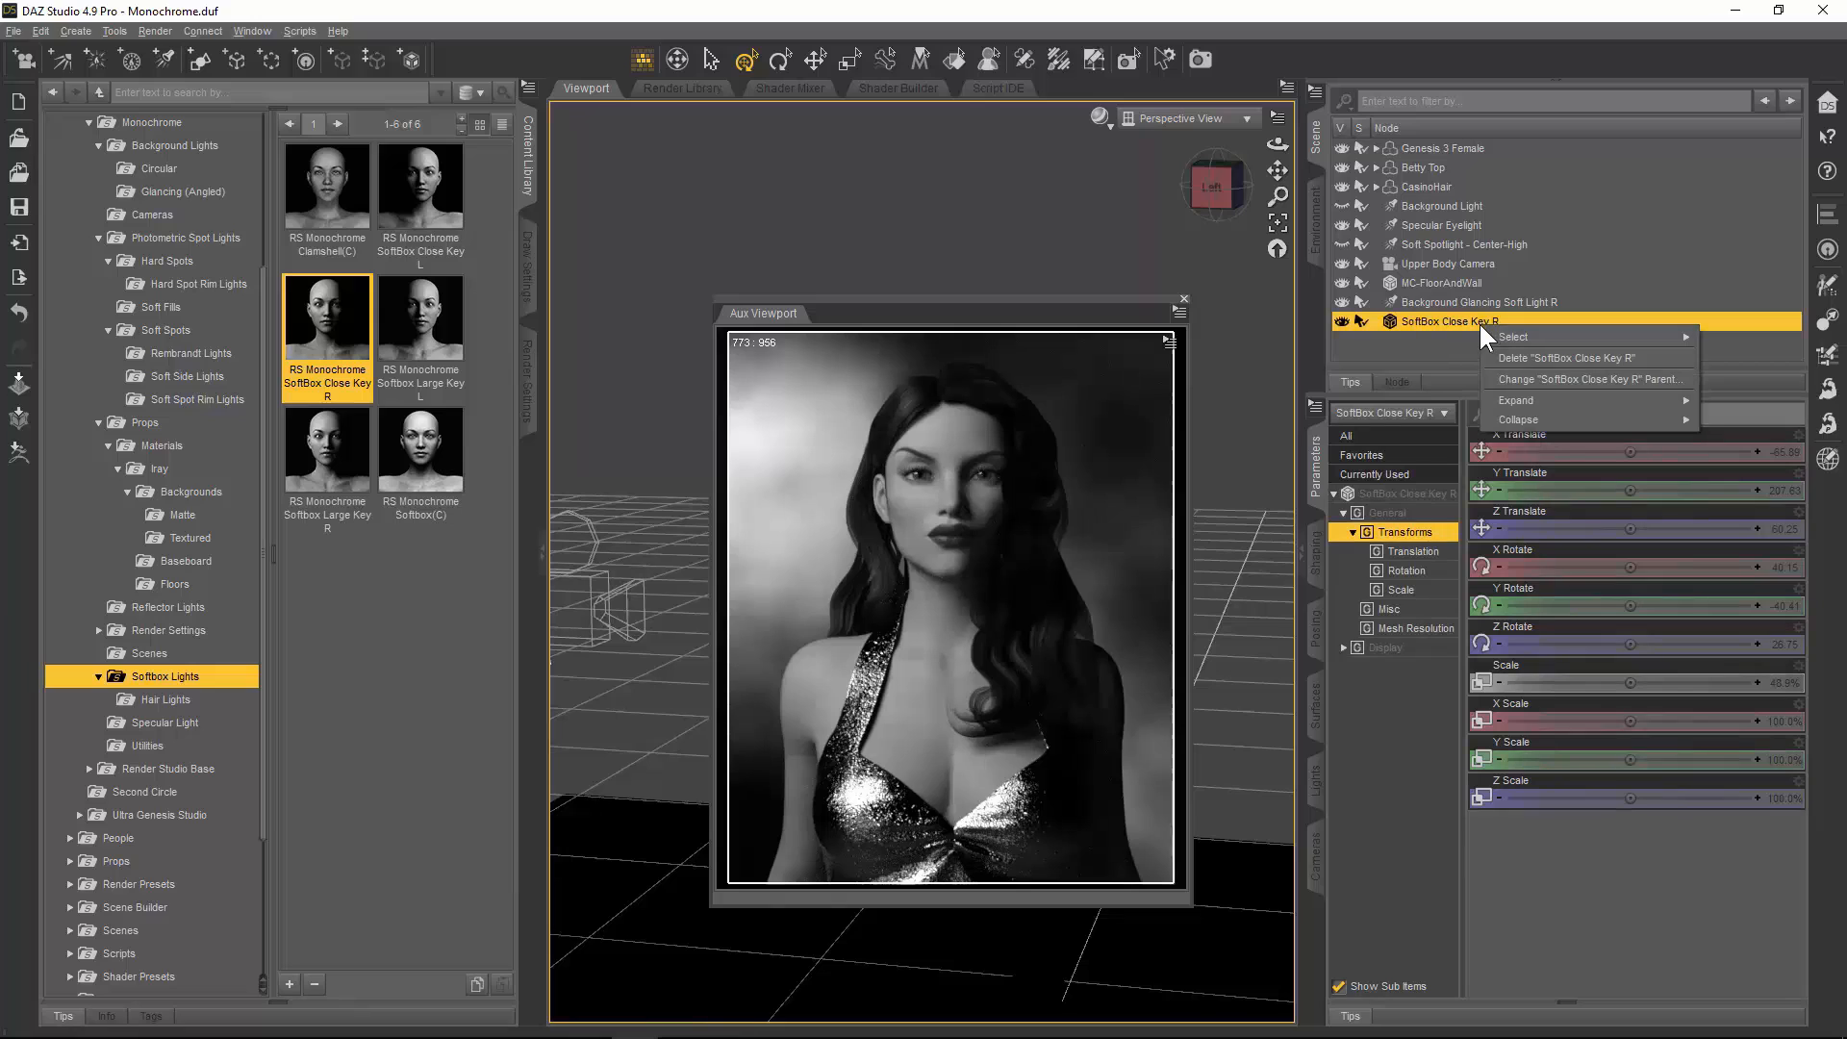
pyautogui.click(1510, 360)
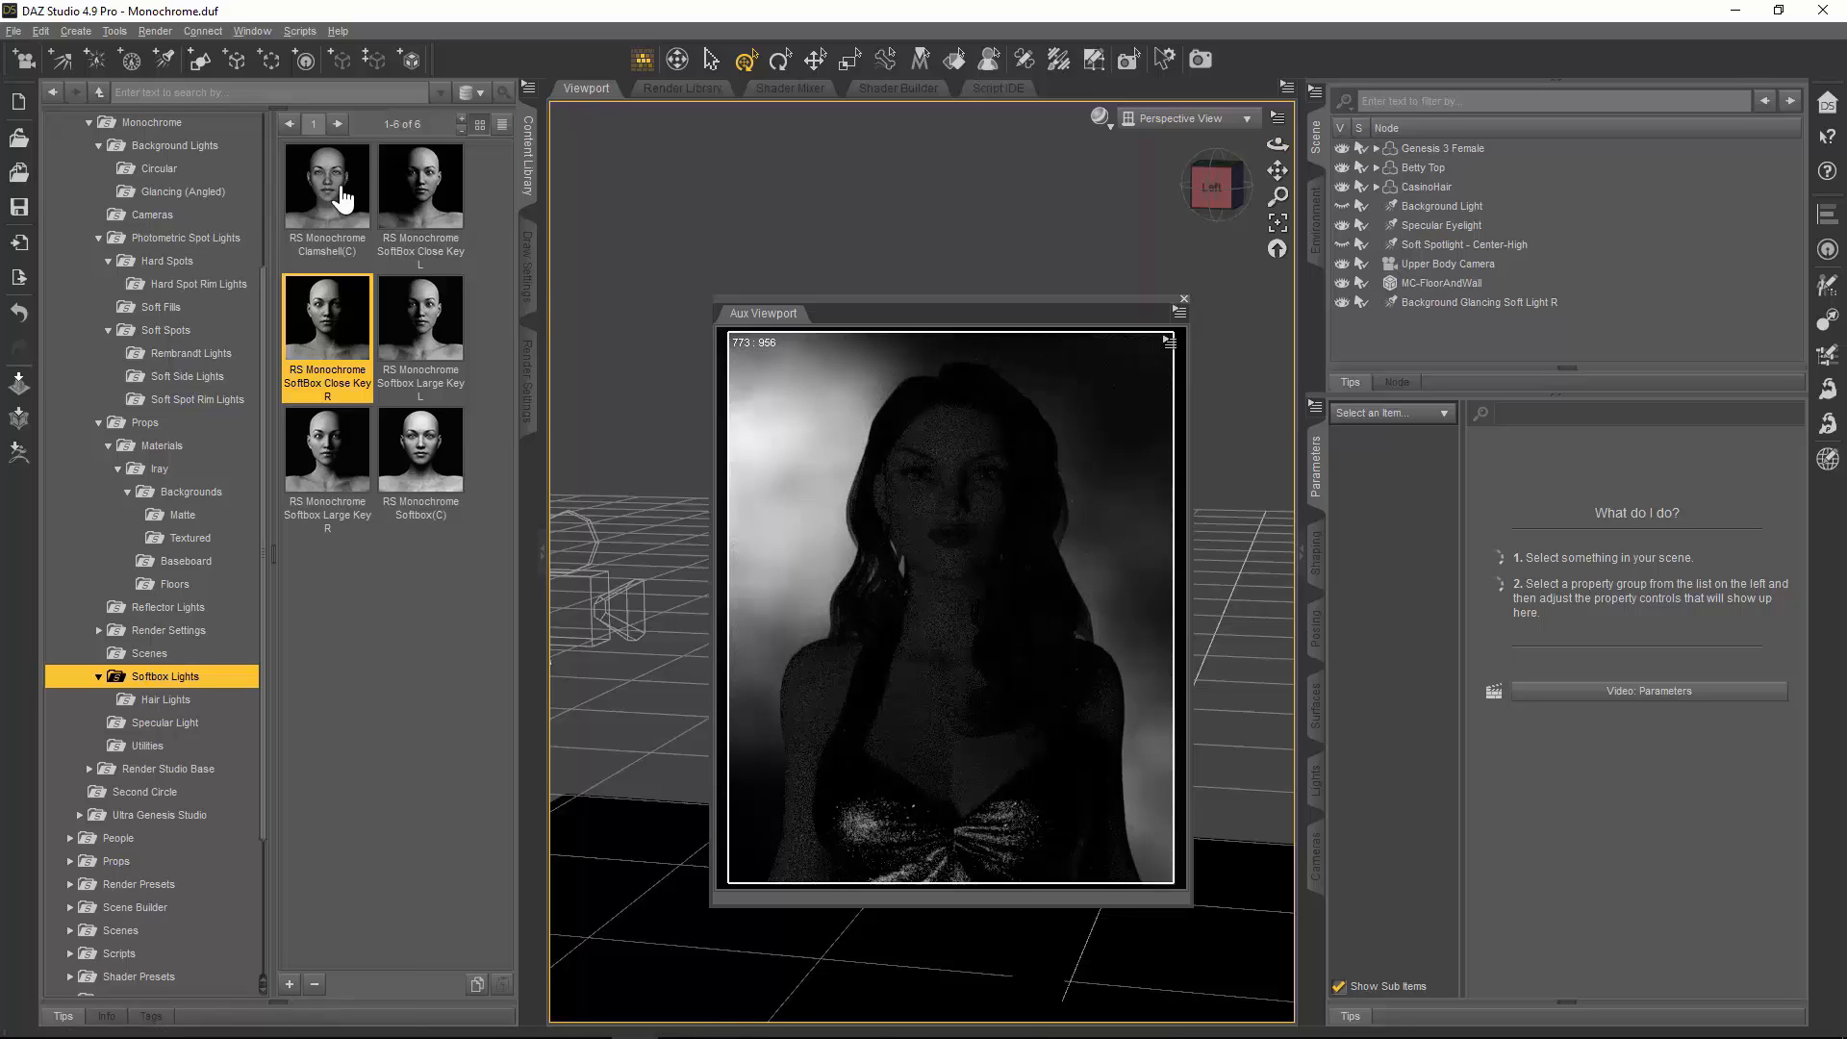
pyautogui.moveTo(342, 199)
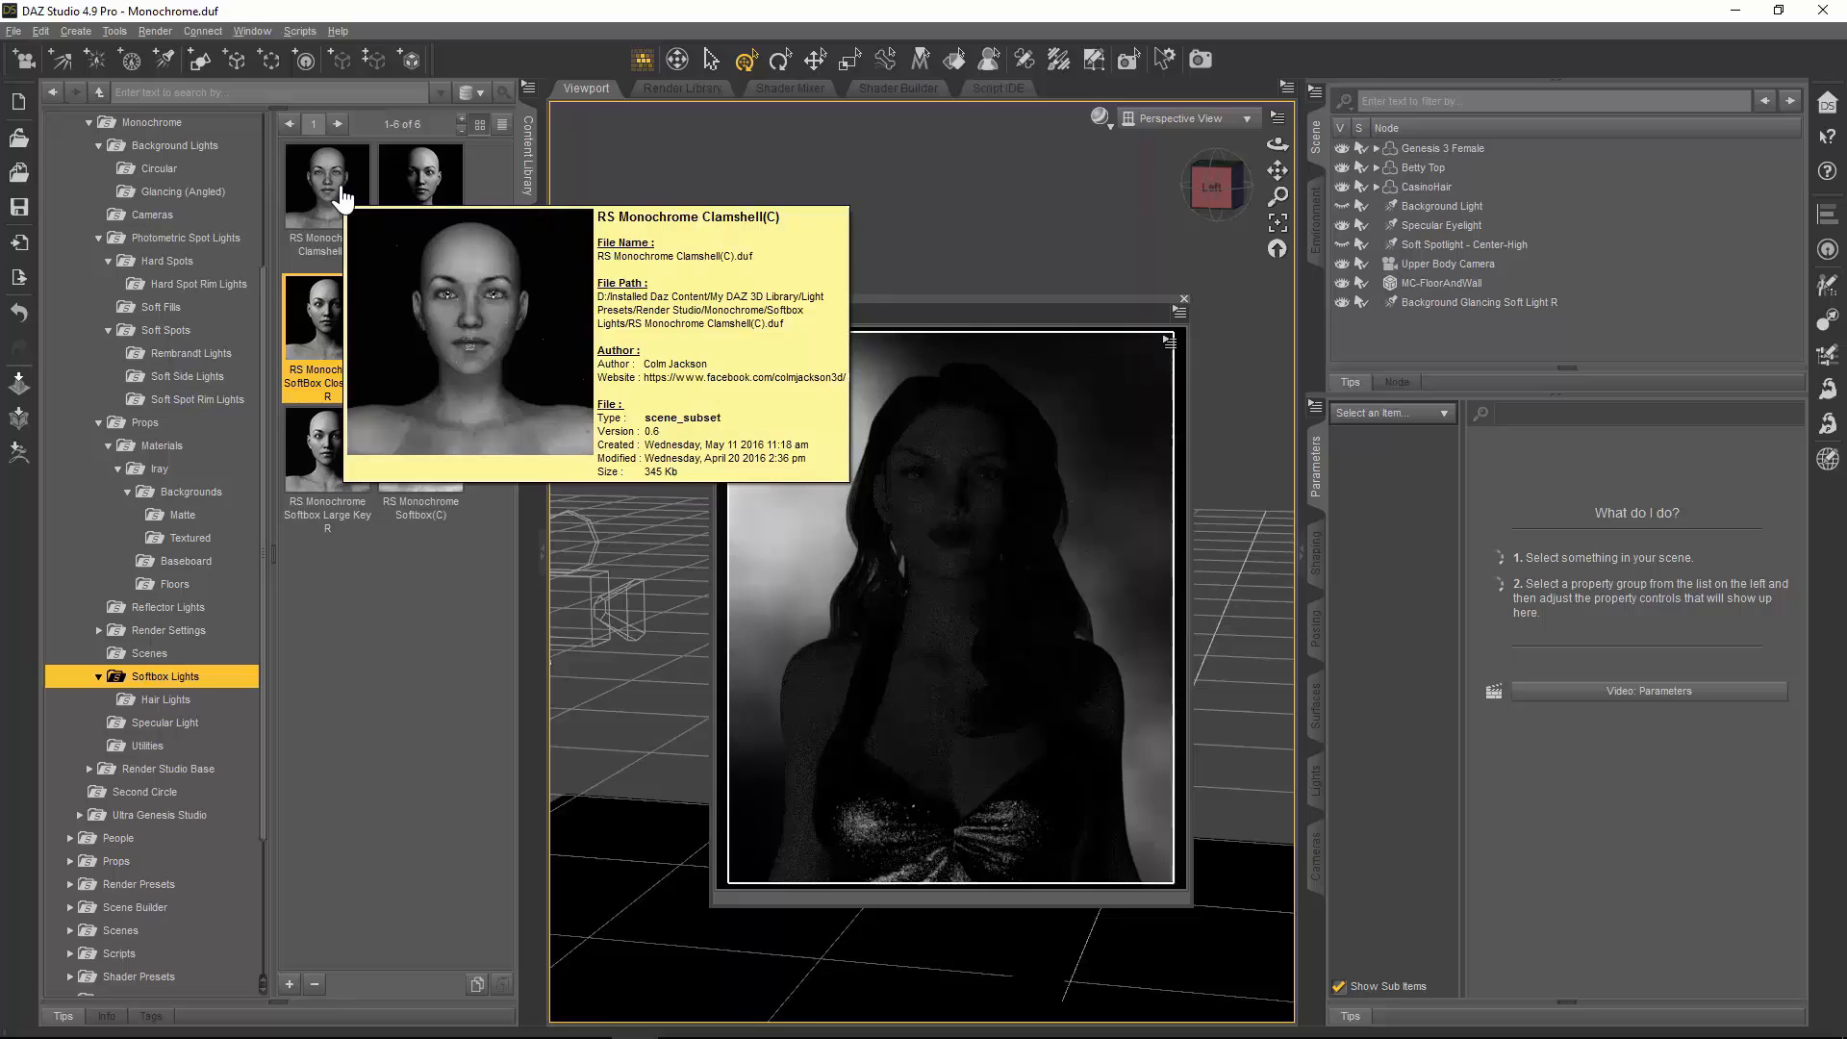
pyautogui.doubleClick(341, 199)
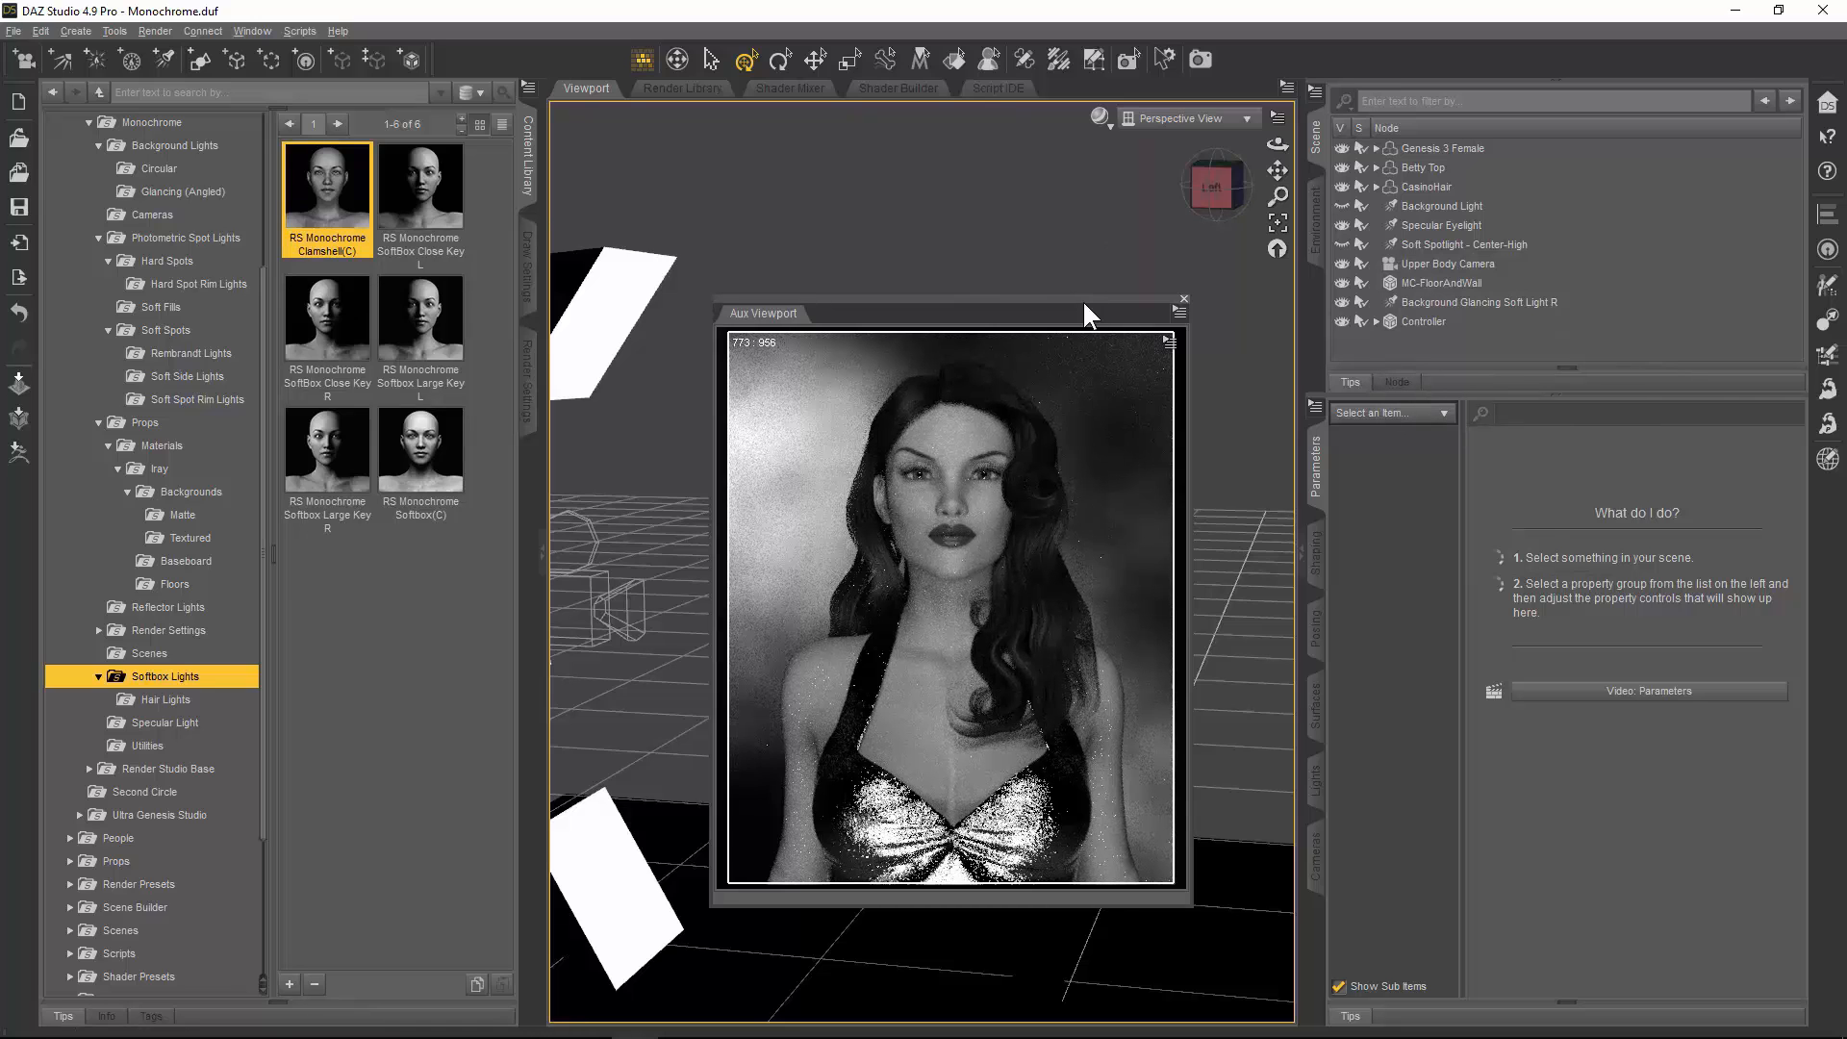
# Step: Examine the clamshell setup in the scene, inspecting the Controller and its Clamshell Top and Clamshell Bottom lights
pyautogui.moveTo(1084, 306); pyautogui.dragTo(1693, 414)
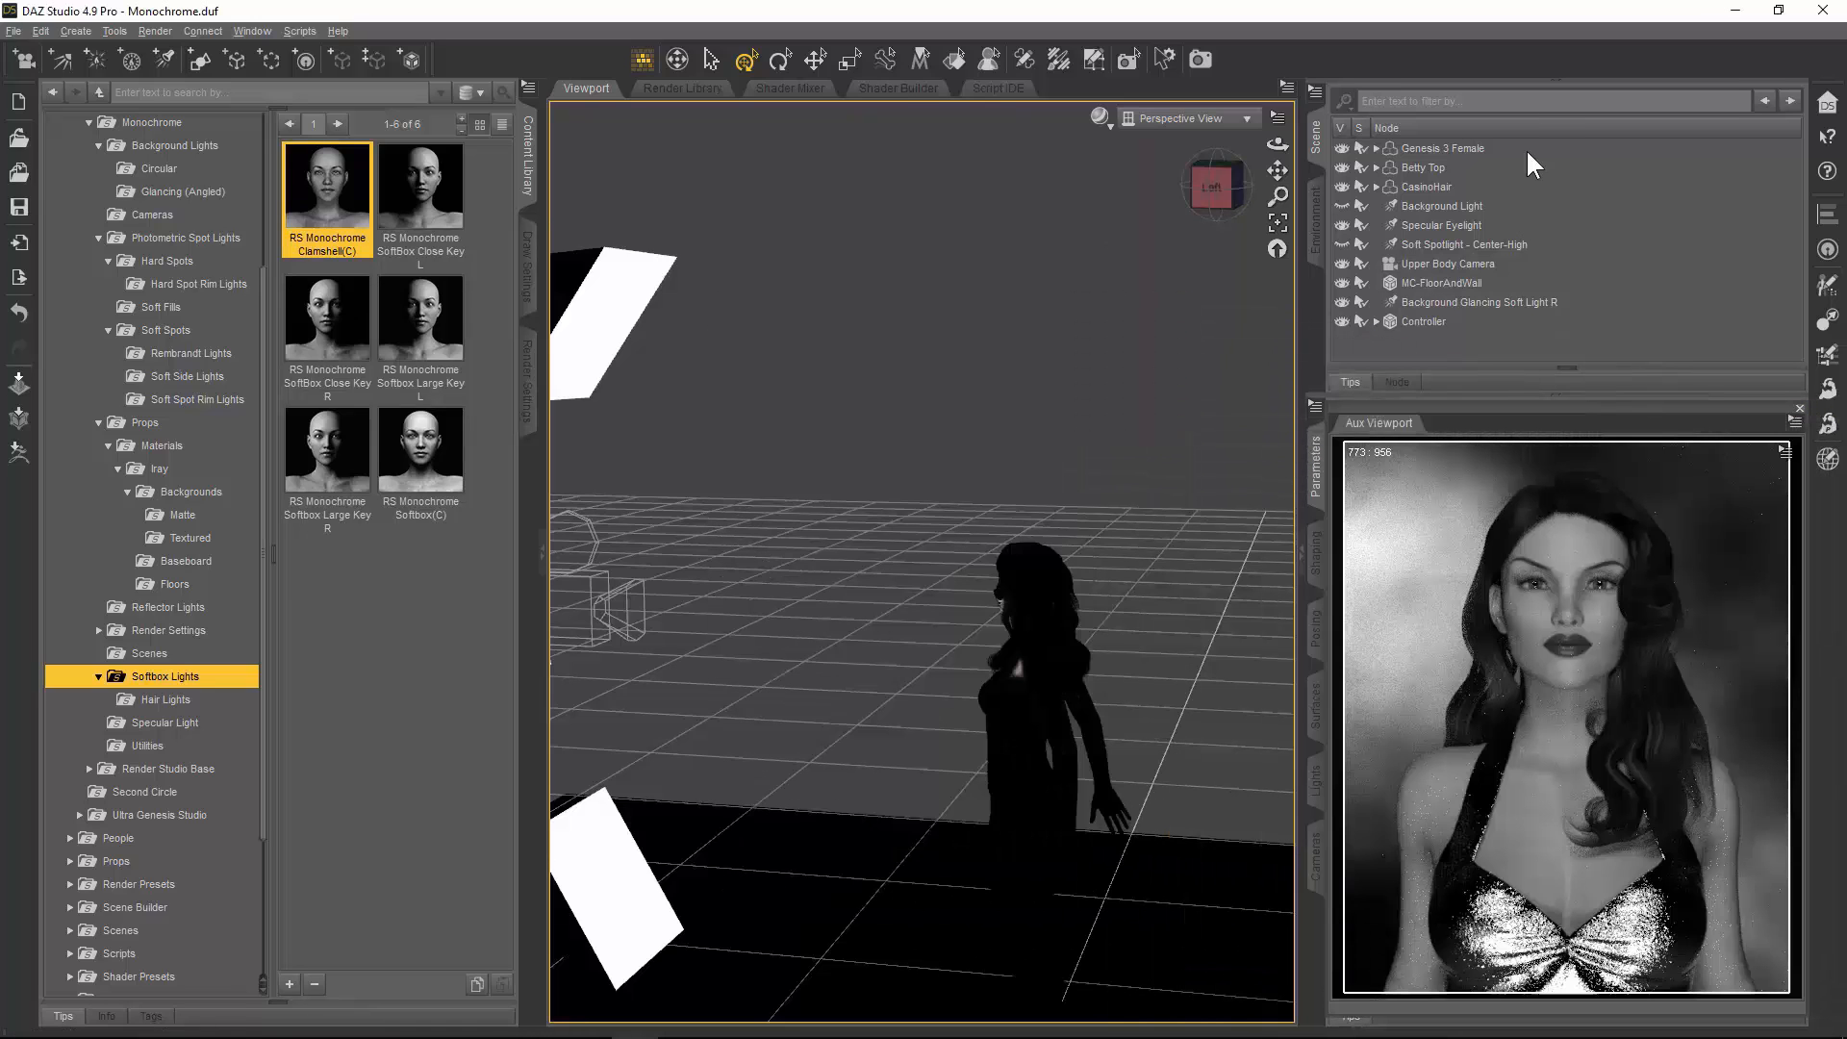
pyautogui.moveTo(1278, 195); pyautogui.dragTo(1278, 308)
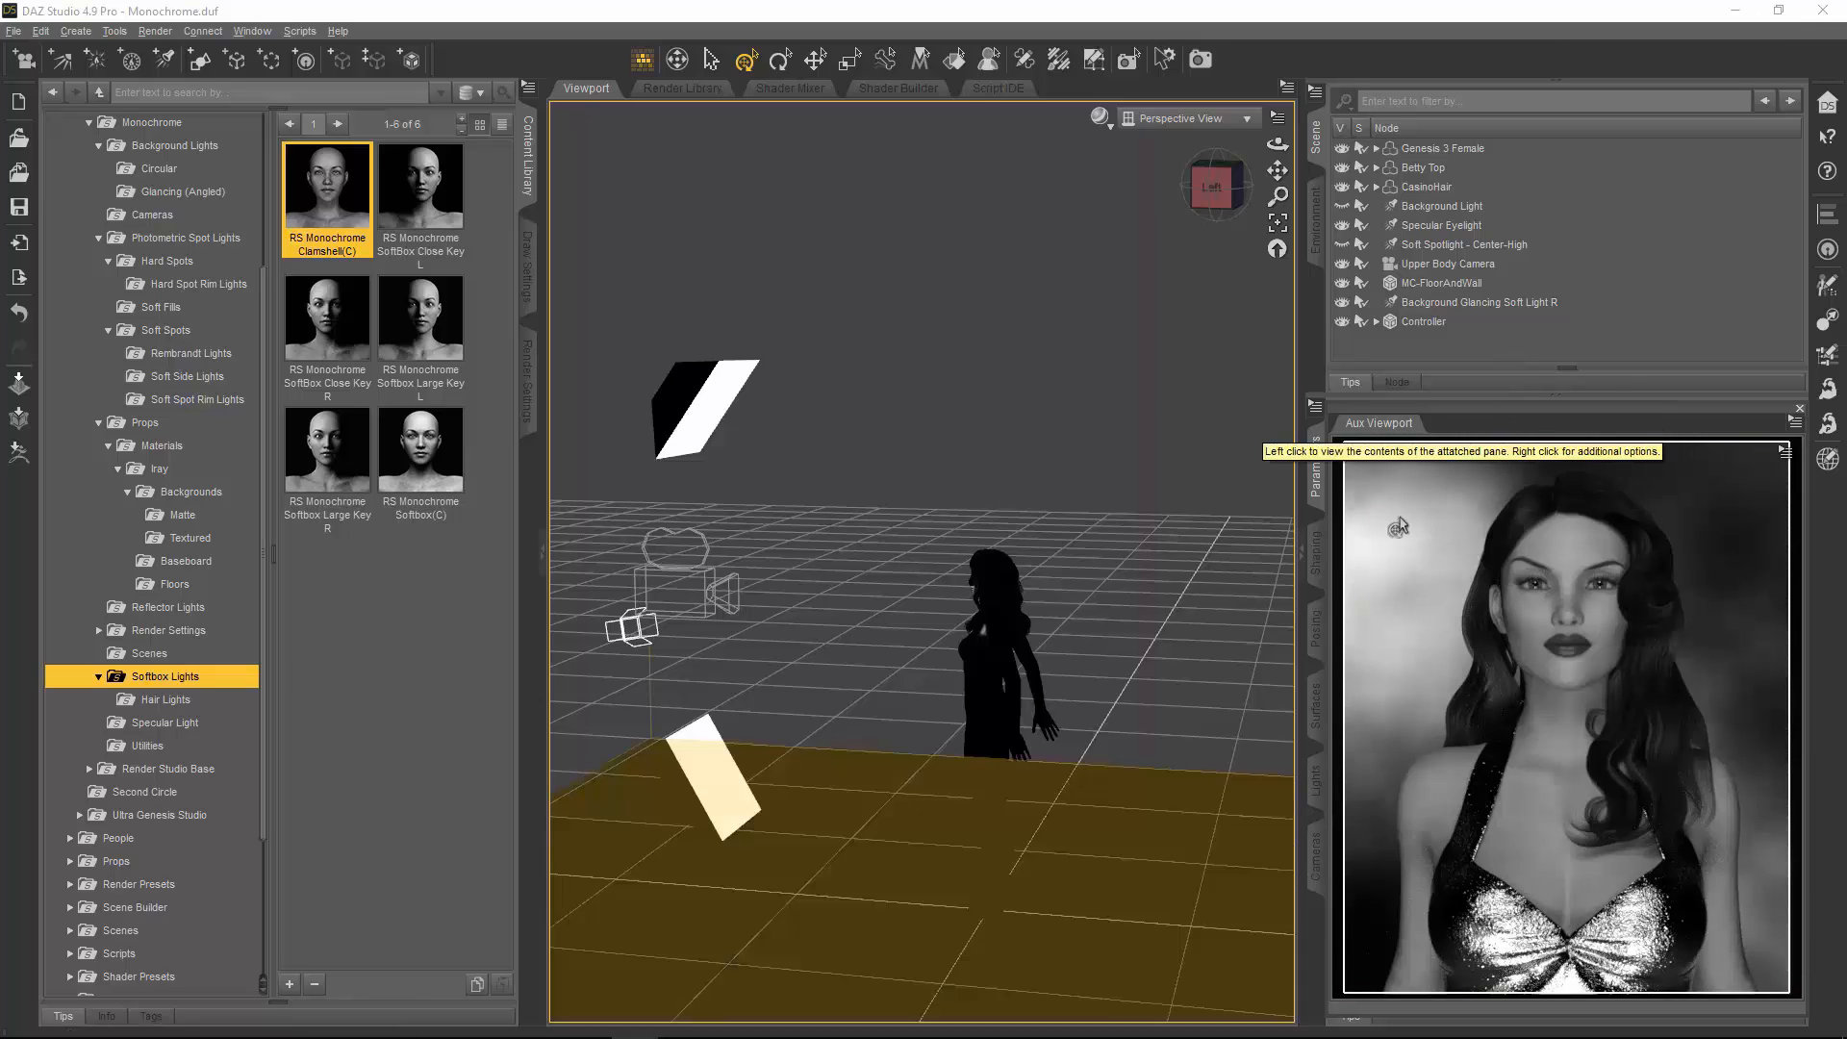
pyautogui.moveTo(1395, 430); pyautogui.dragTo(1149, 501)
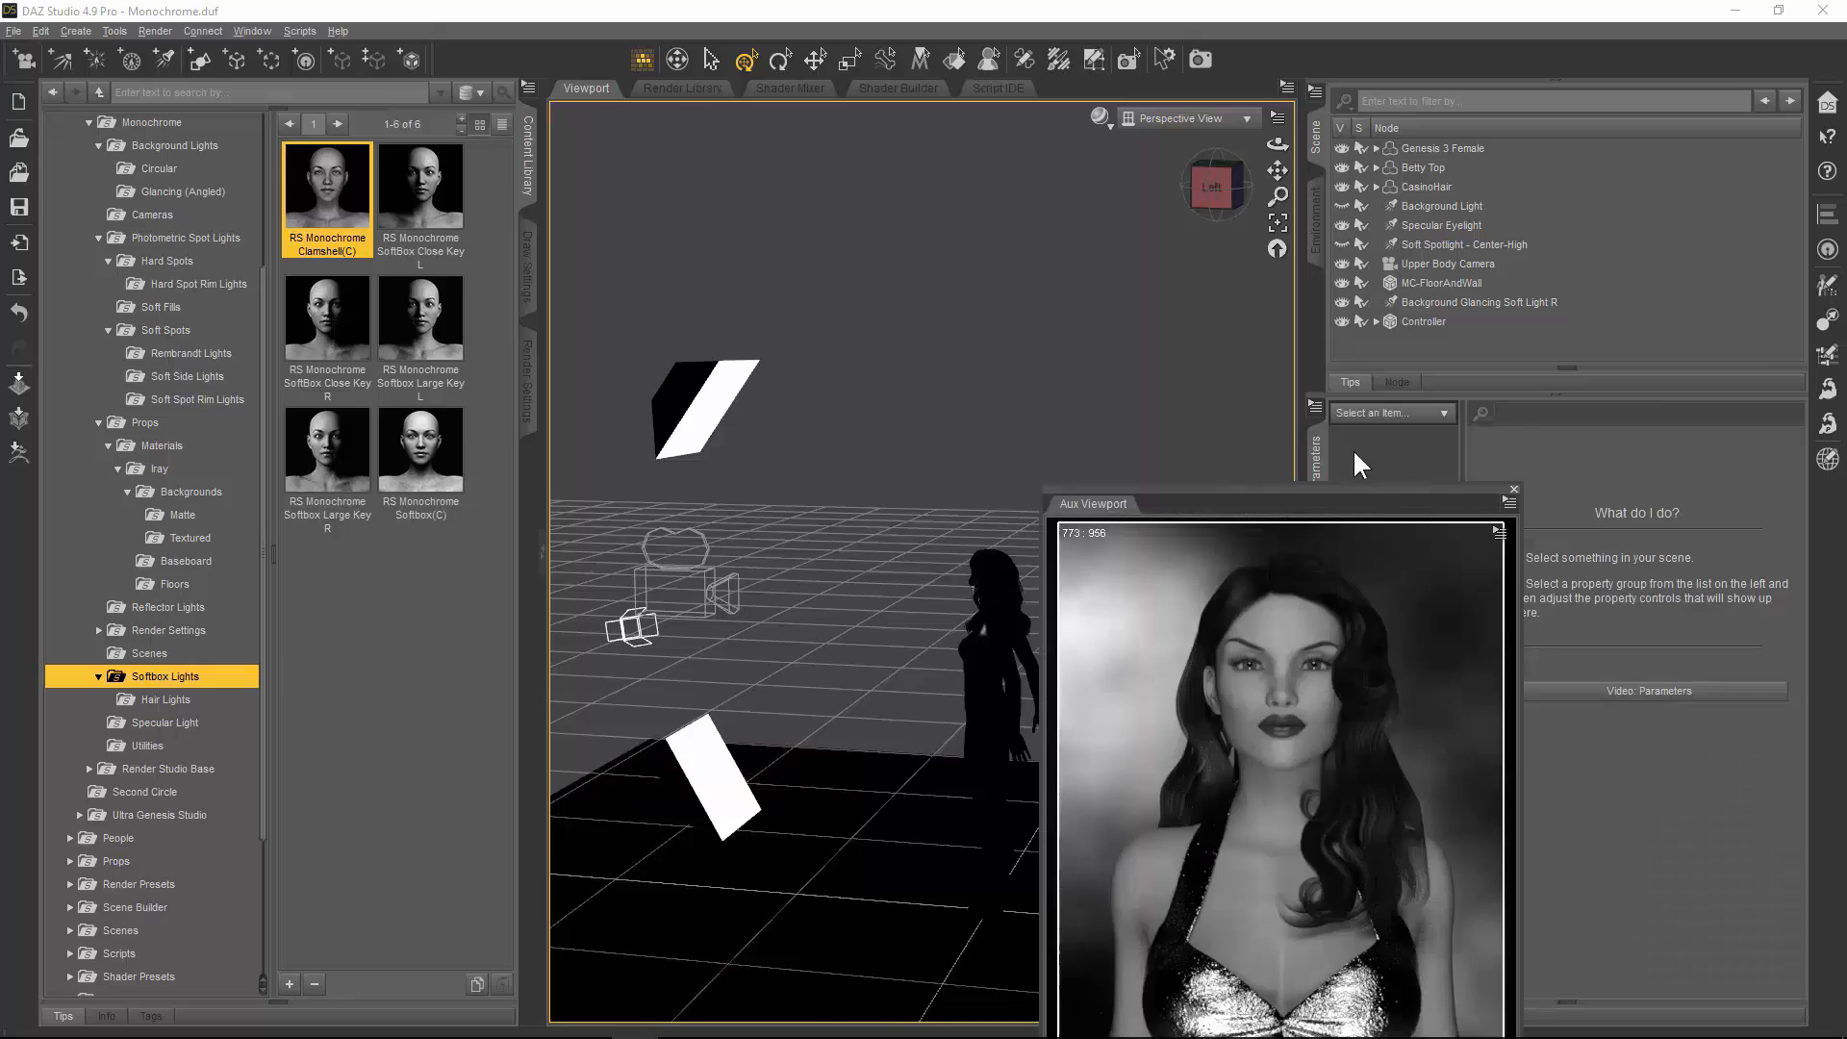
pyautogui.moveTo(1325, 490); pyautogui.dragTo(1069, 433)
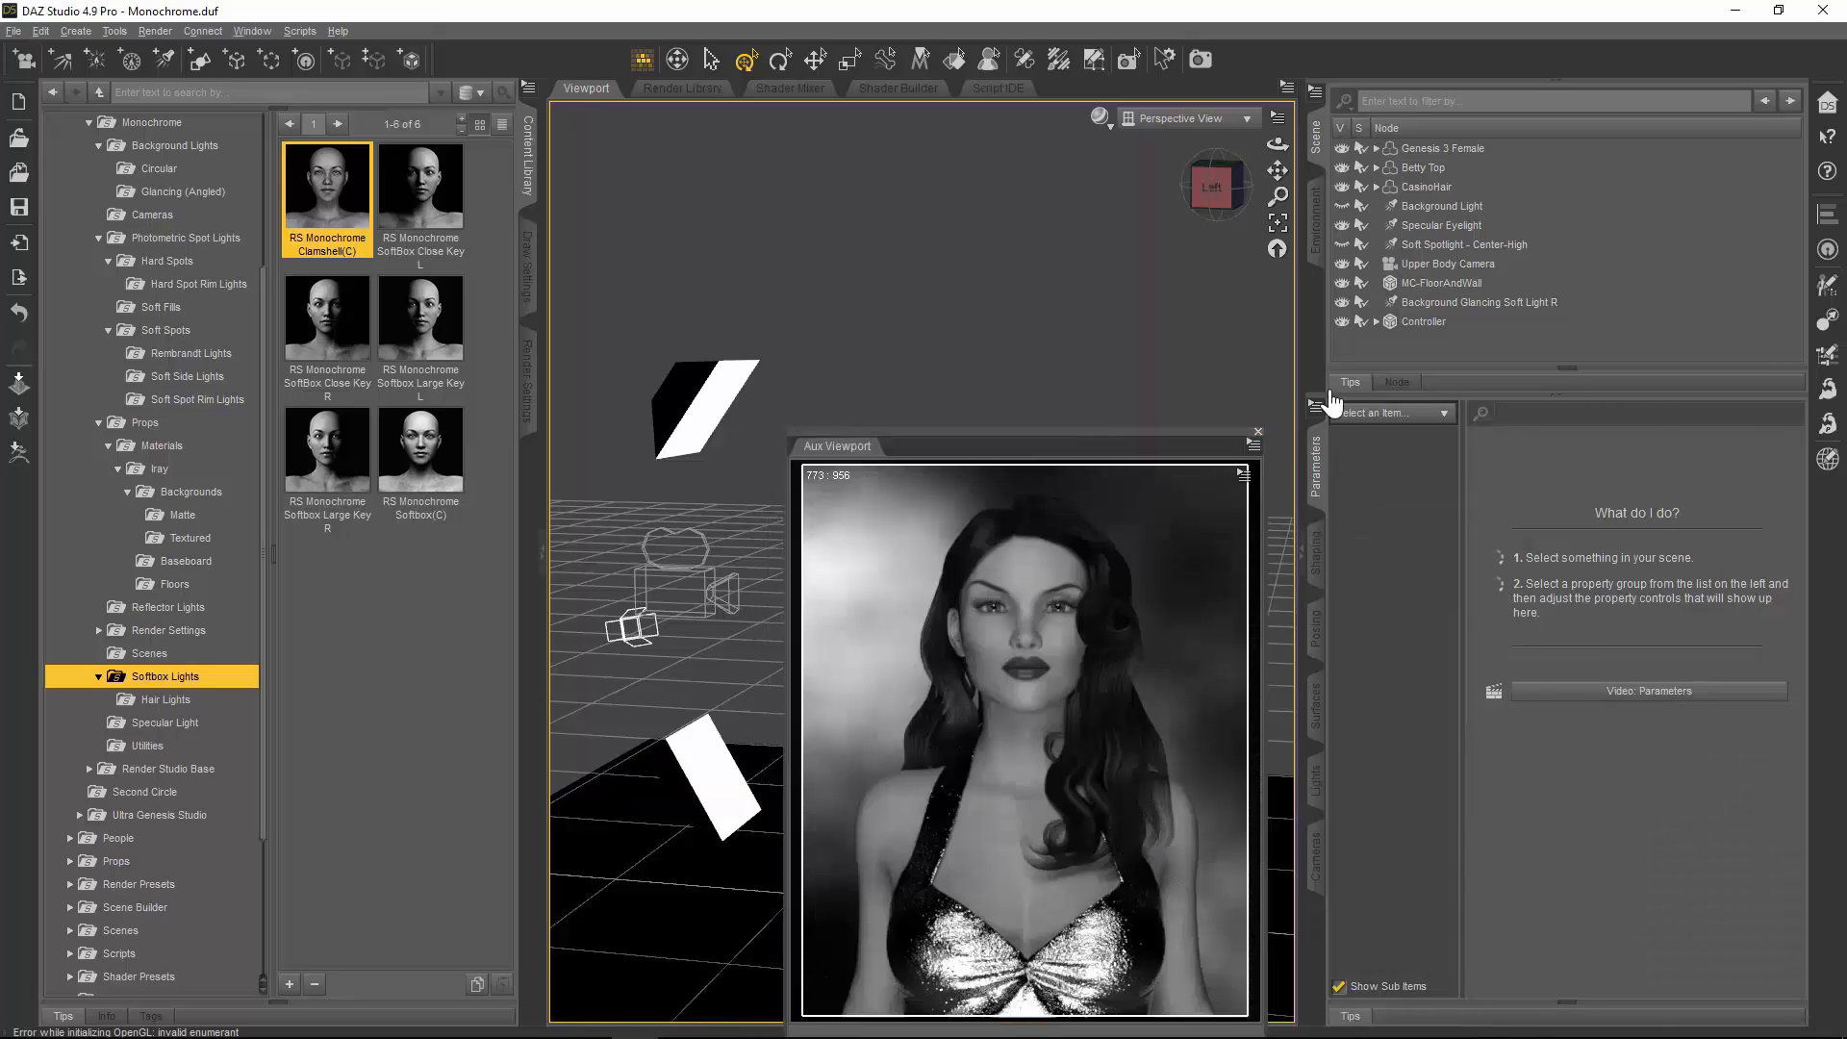
pyautogui.click(1377, 322)
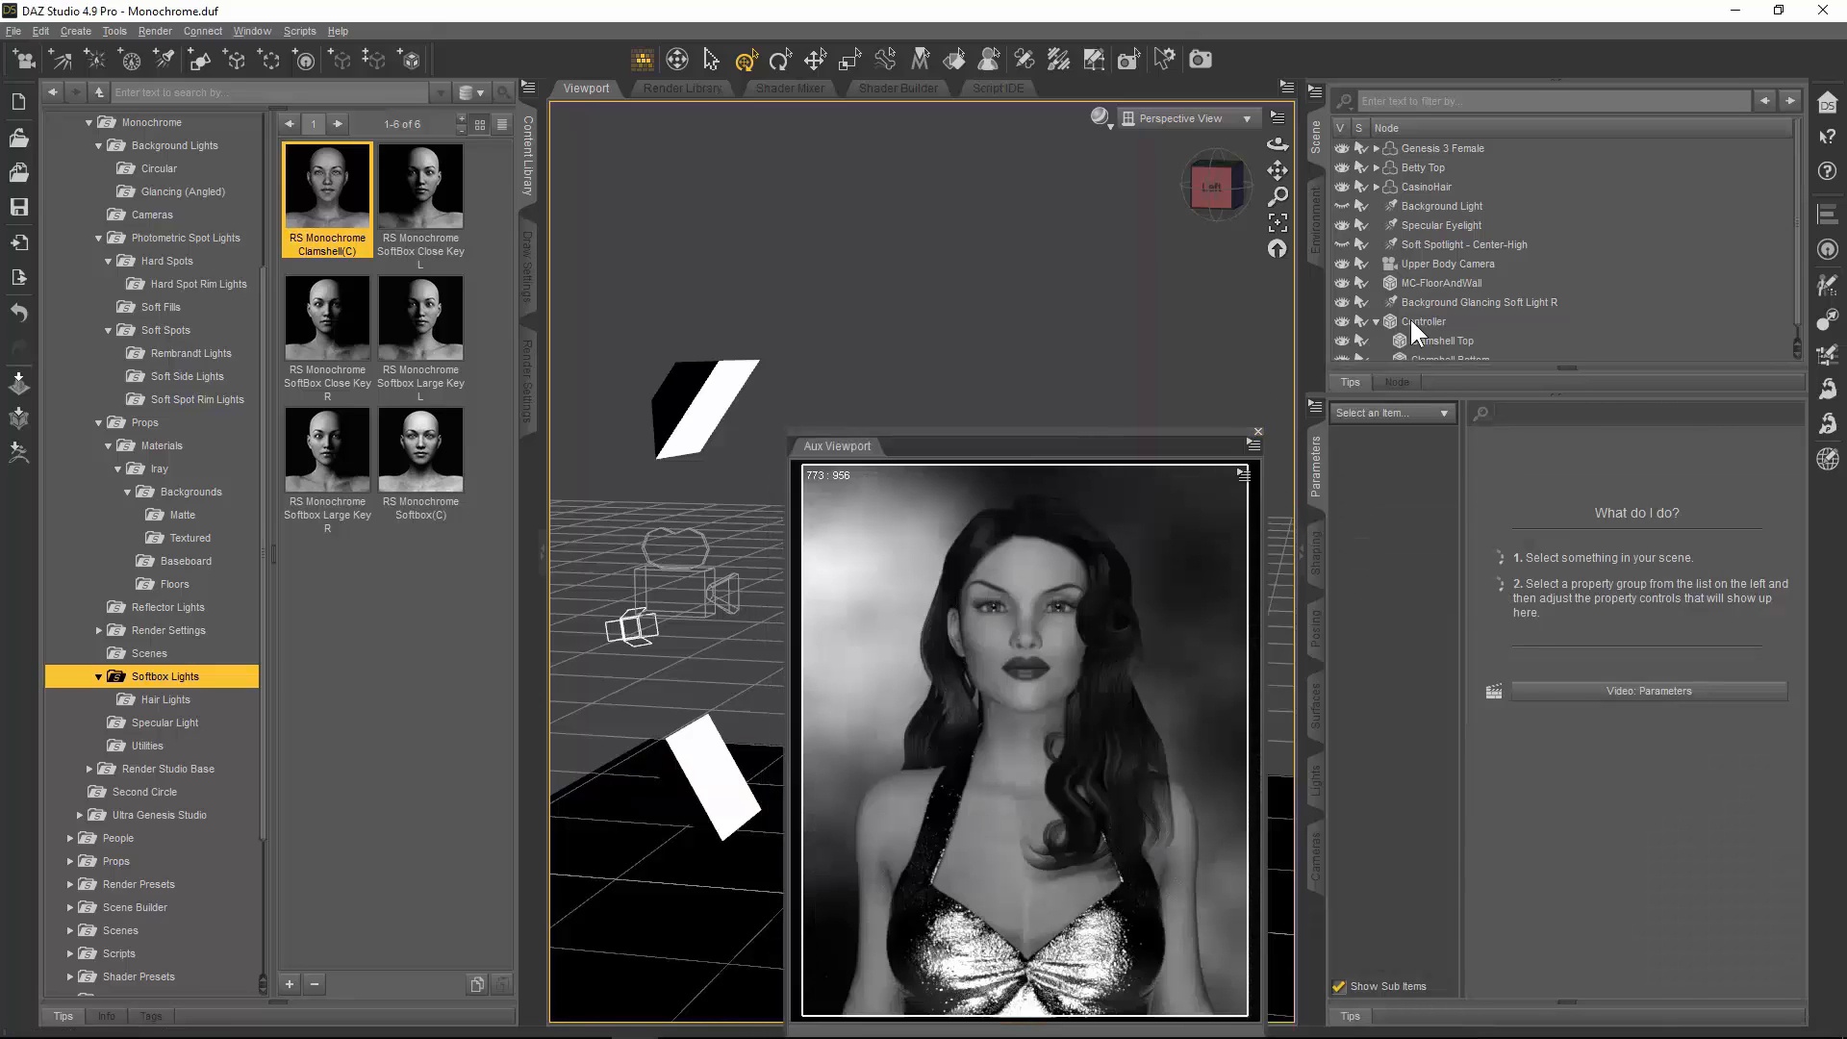
pyautogui.scroll(-1, 1429, 314)
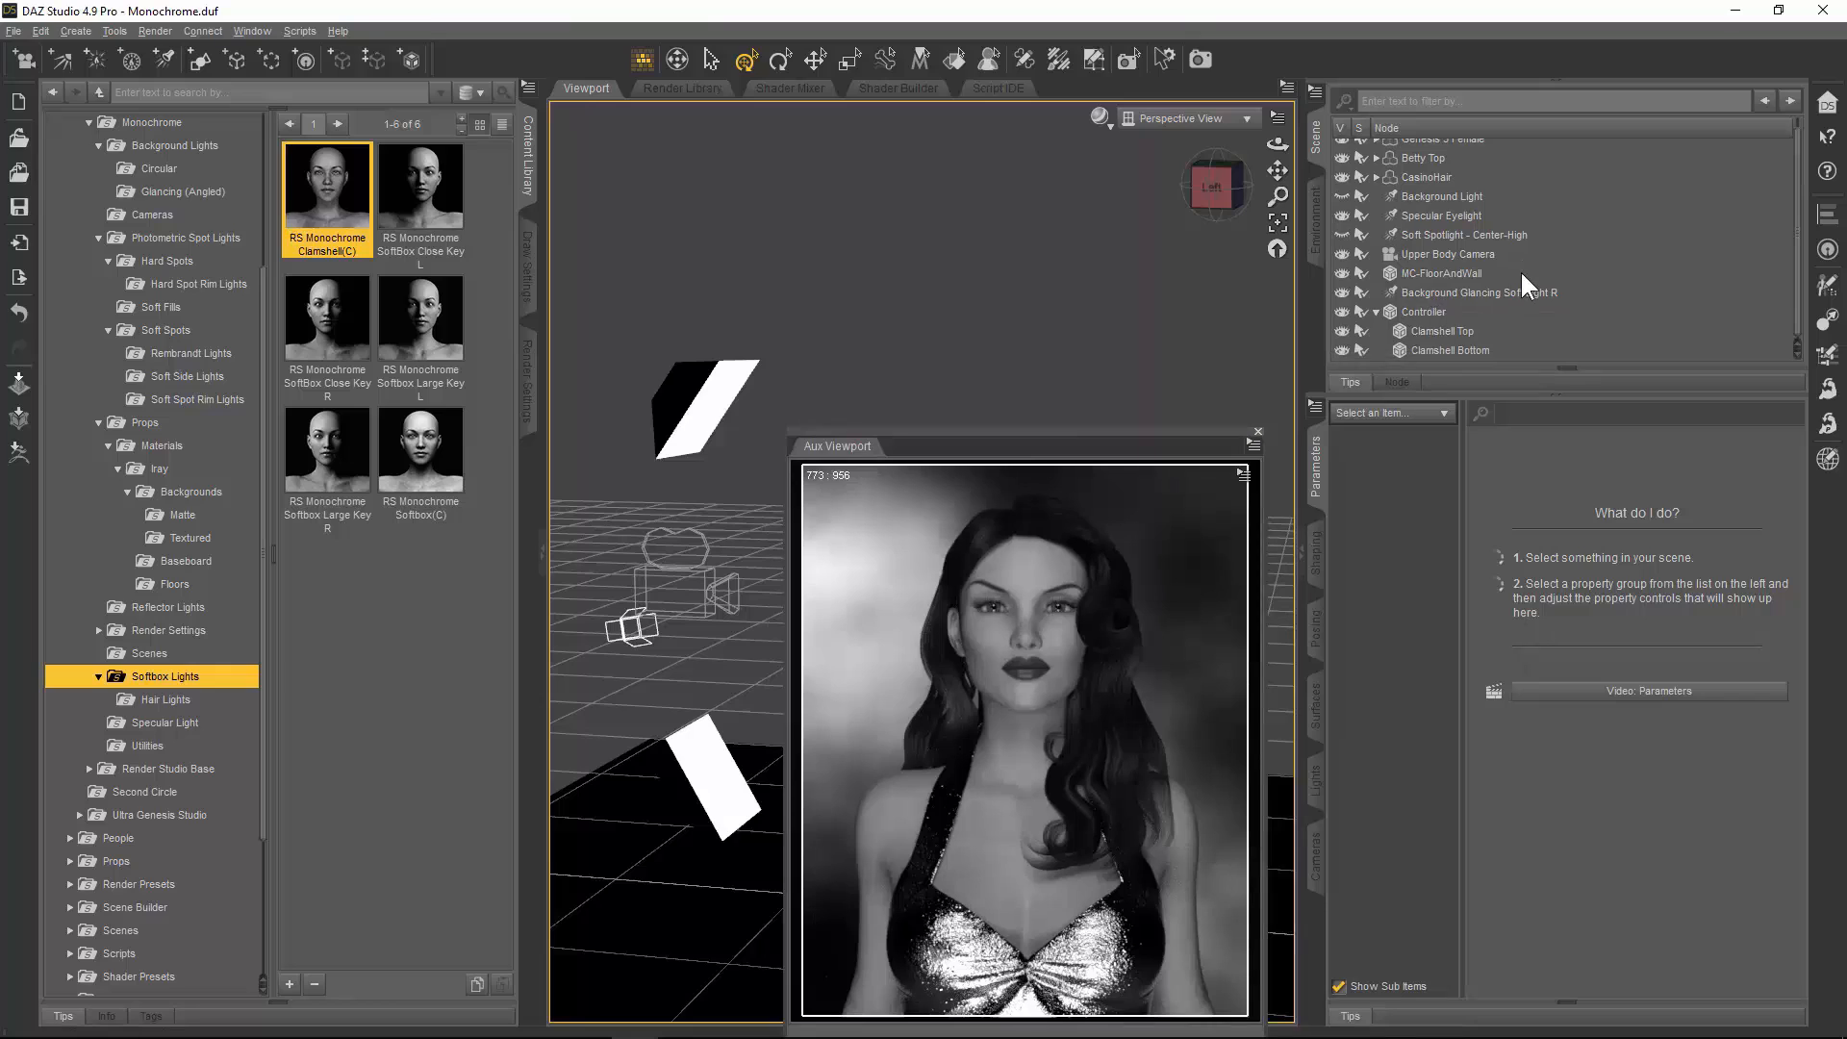
pyautogui.click(1449, 332)
pyautogui.click(1447, 350)
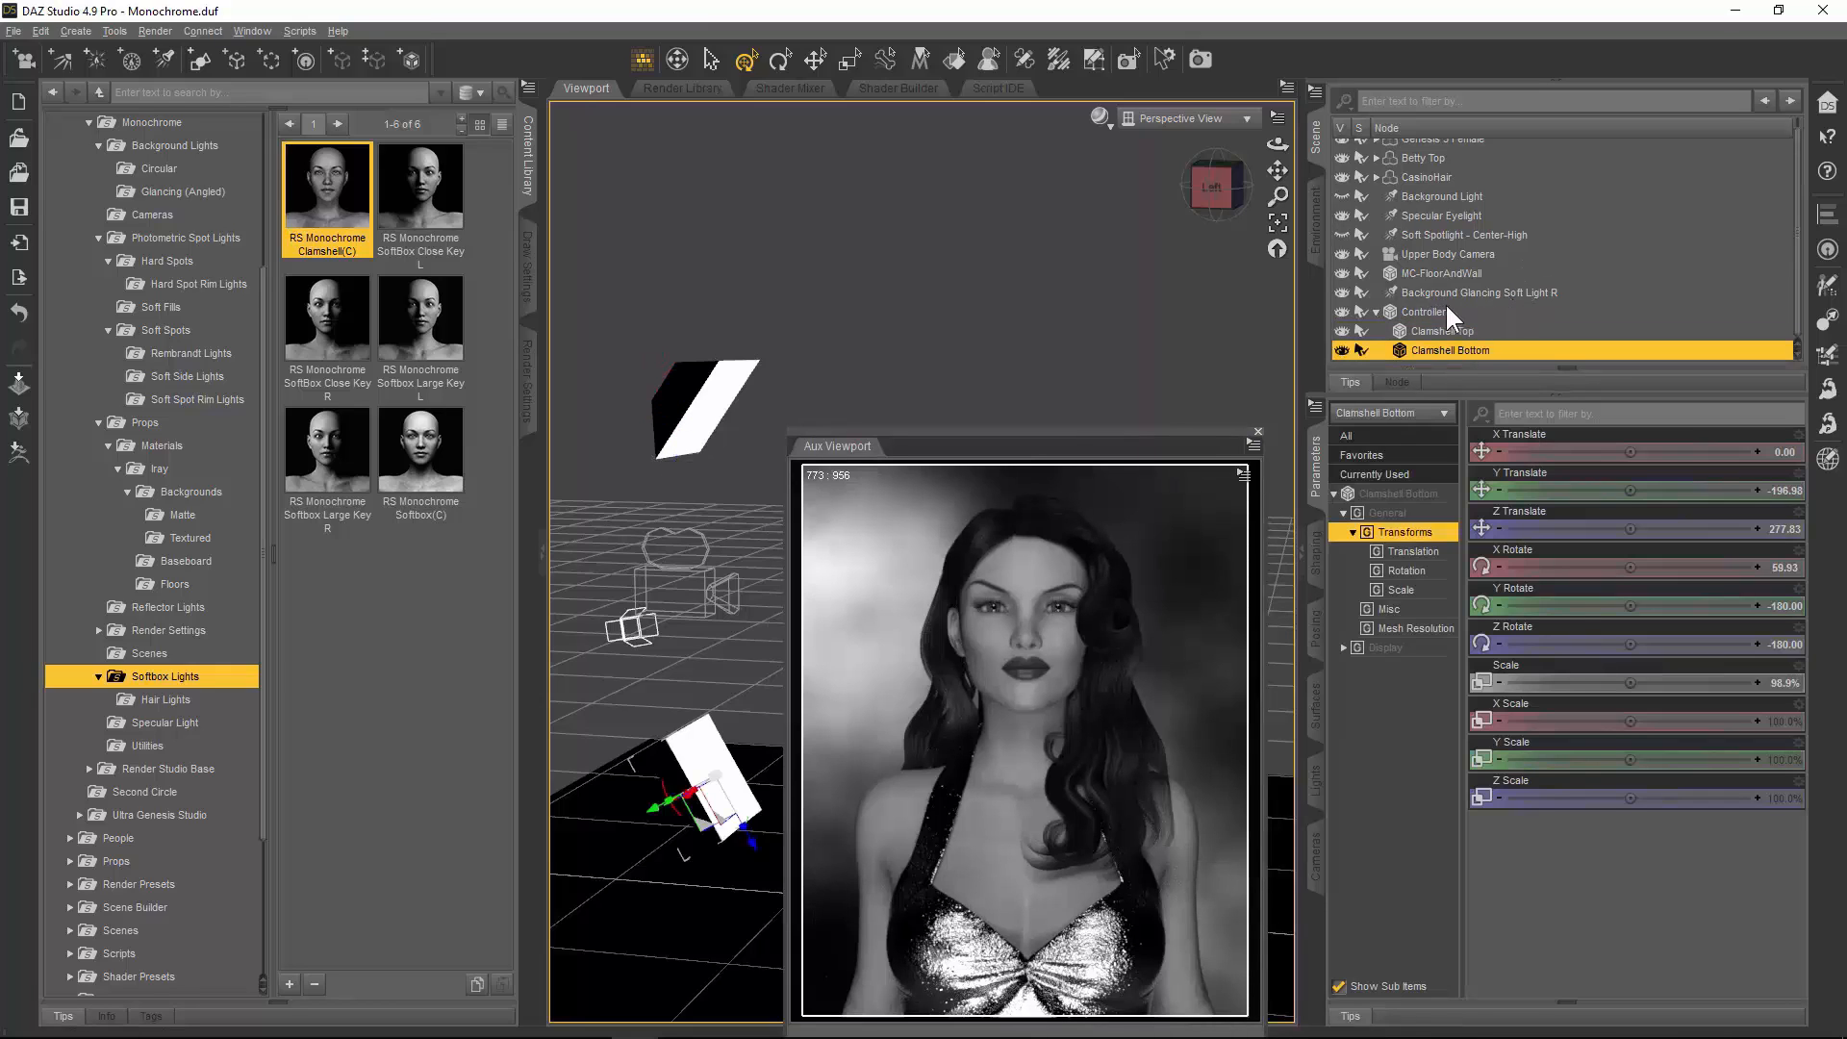
pyautogui.click(1428, 313)
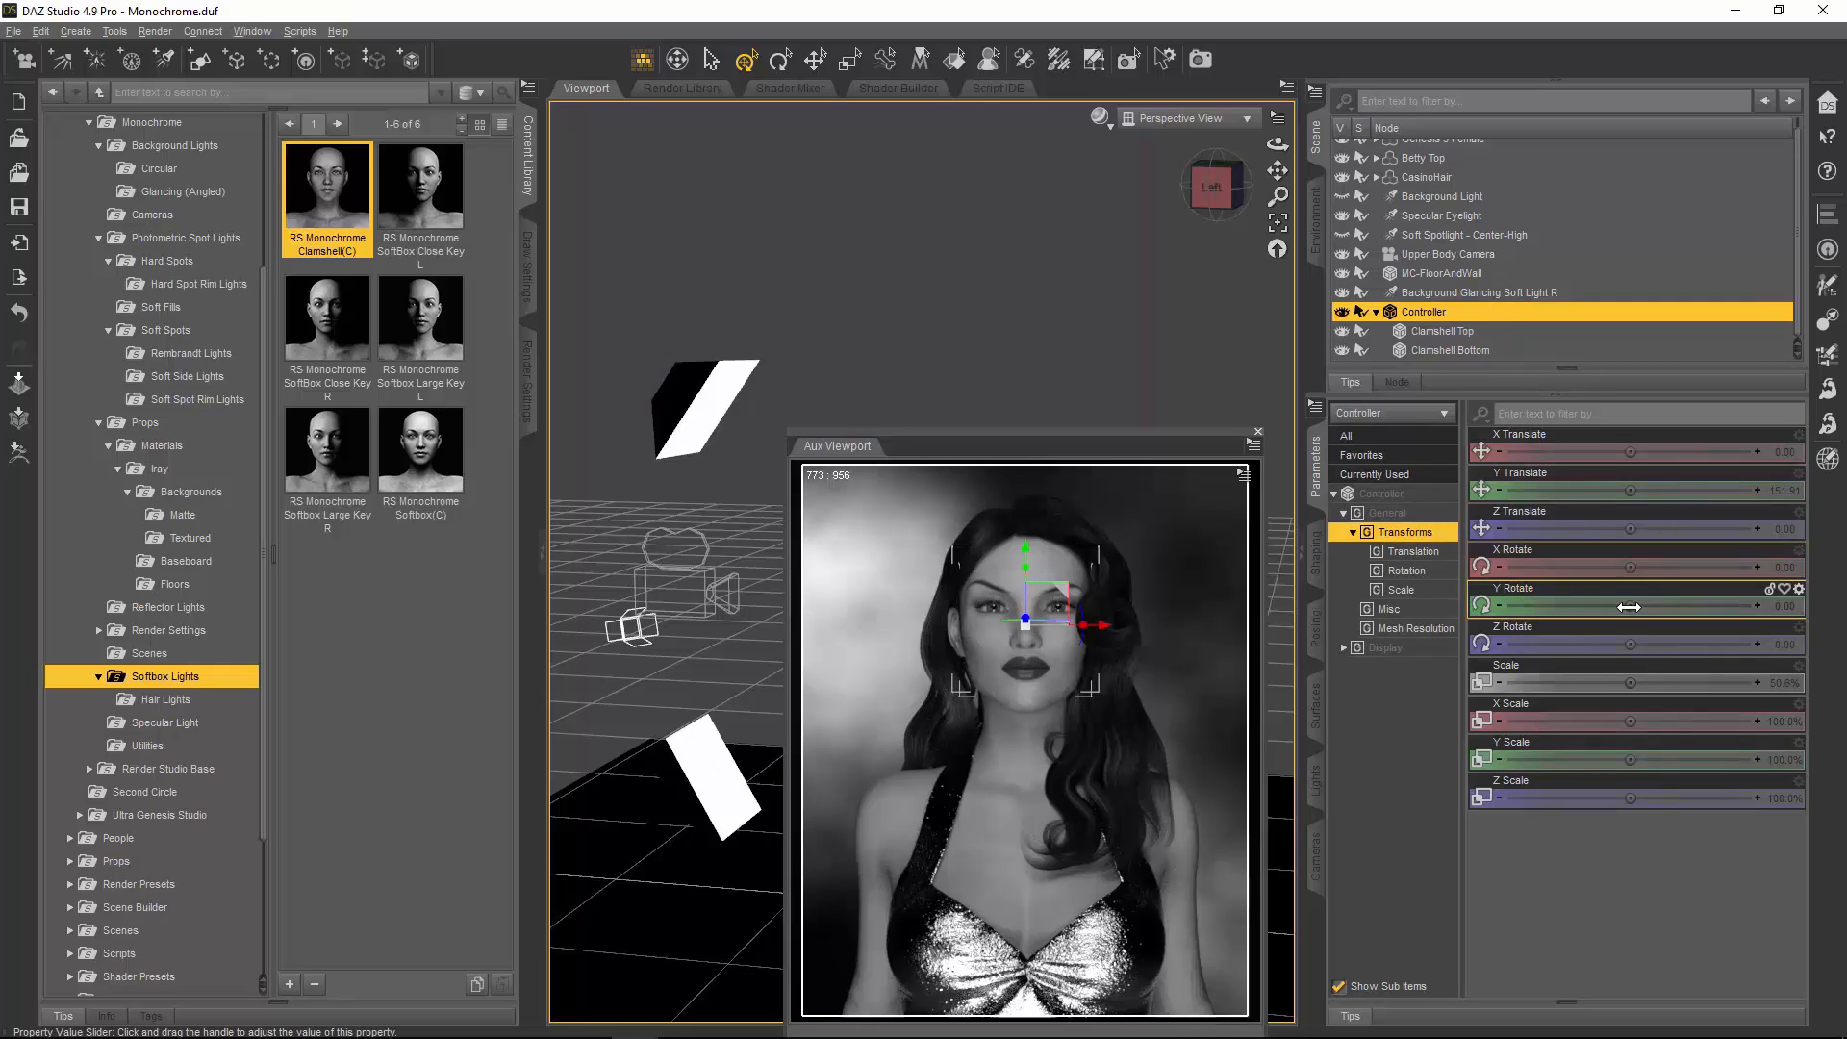
# Step: Try rotating the clamshell Controller to about -37.38 on X, and undo the rotation
pyautogui.moveTo(1629, 607); pyautogui.dragTo(1551, 568)
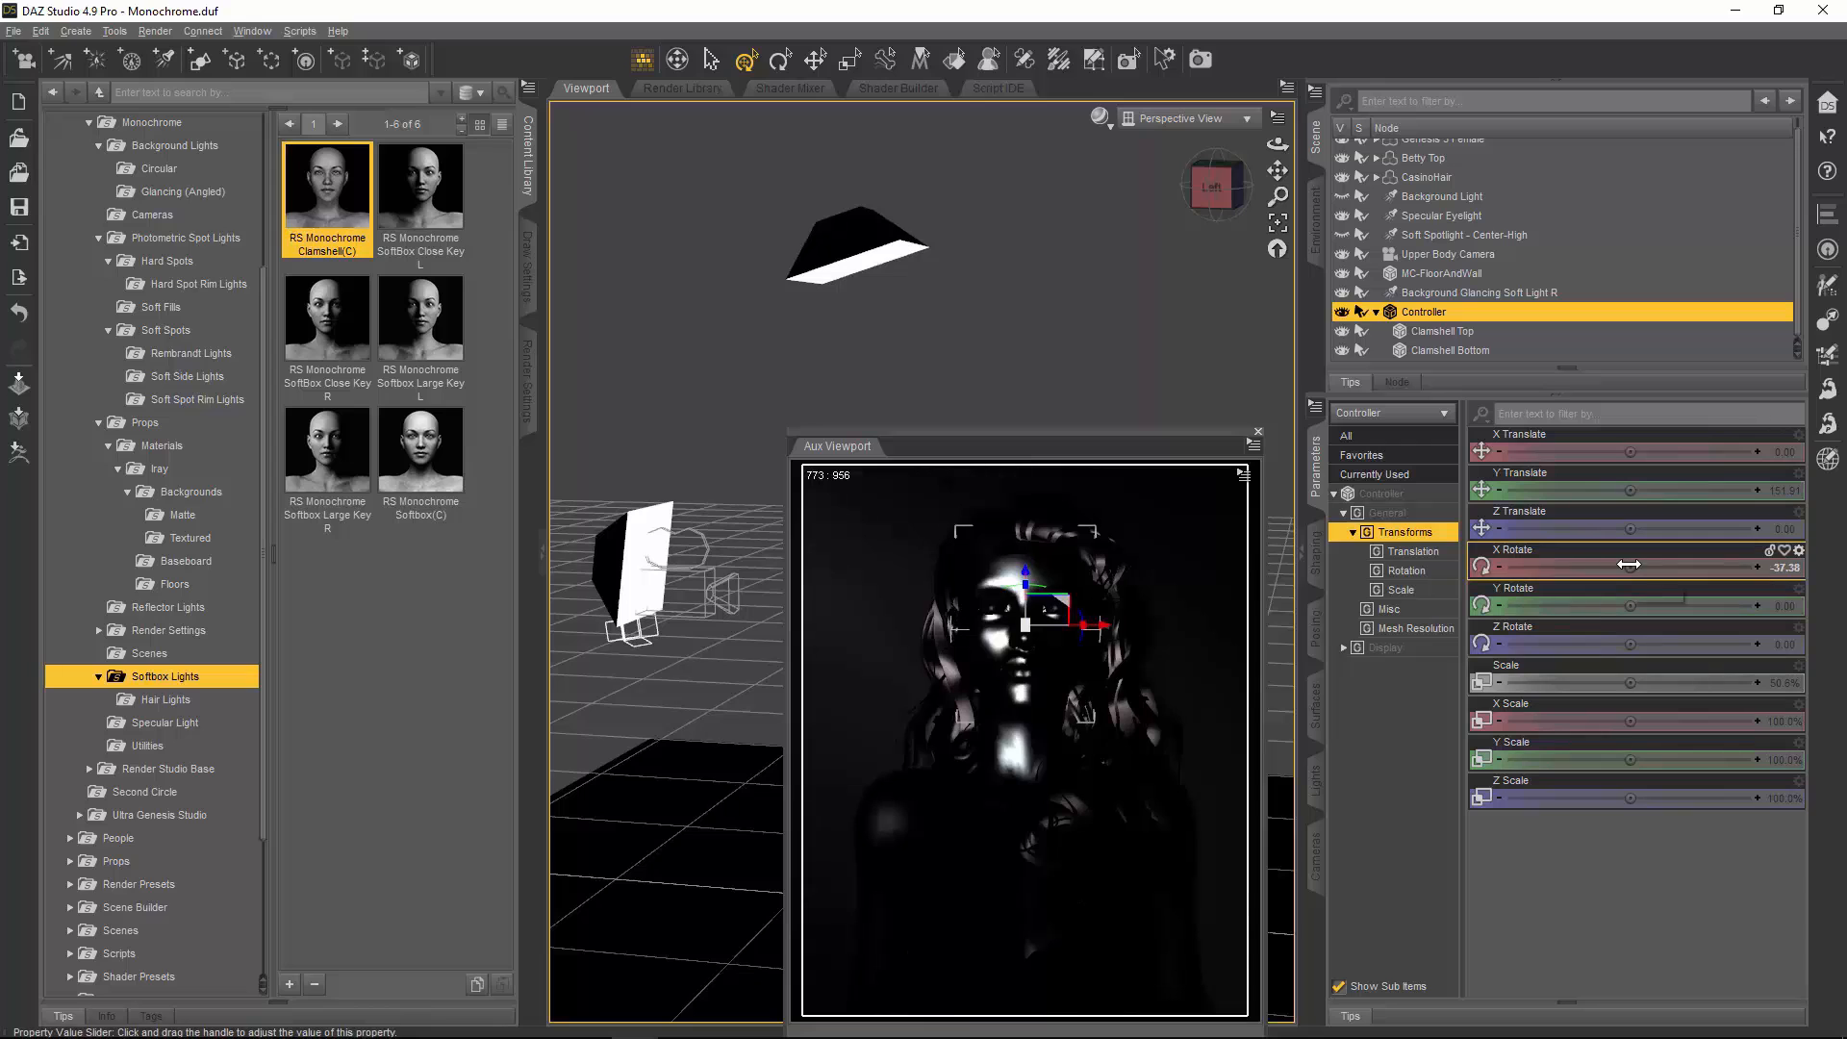
pyautogui.moveTo(1628, 564)
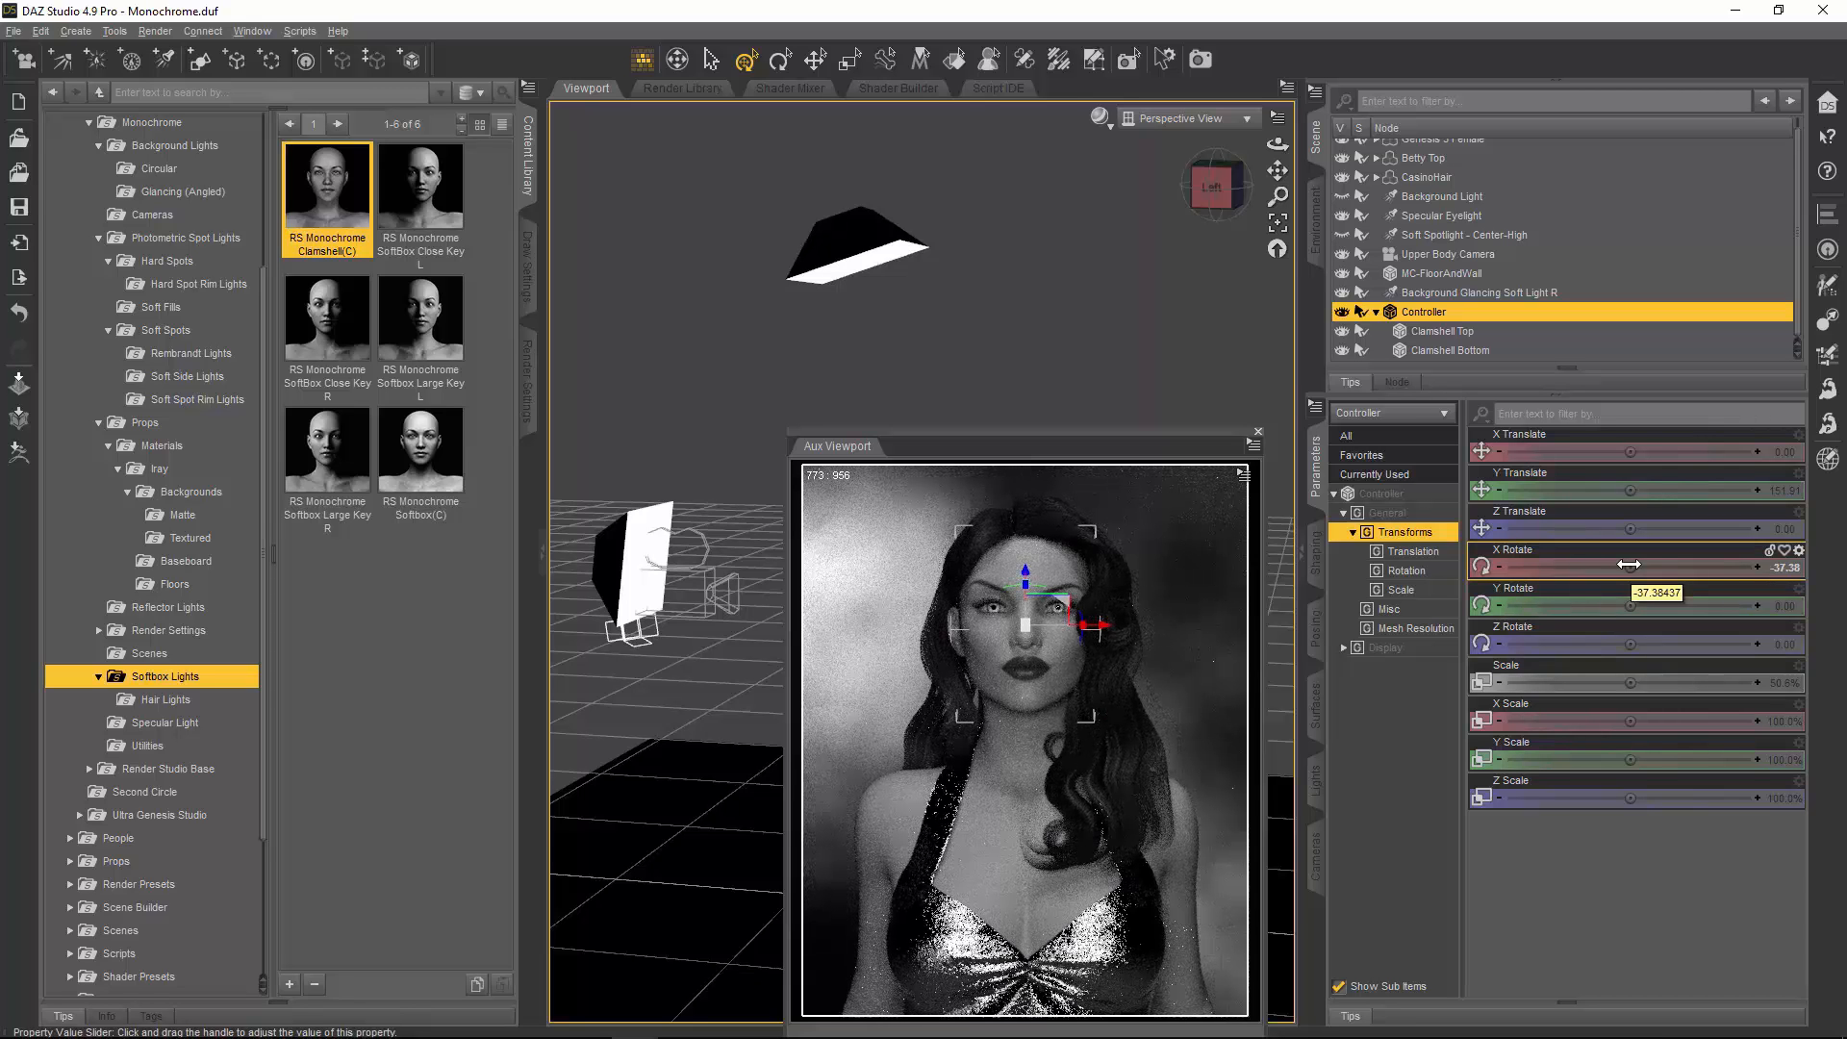
pyautogui.hotkey('ctrl', 'z')
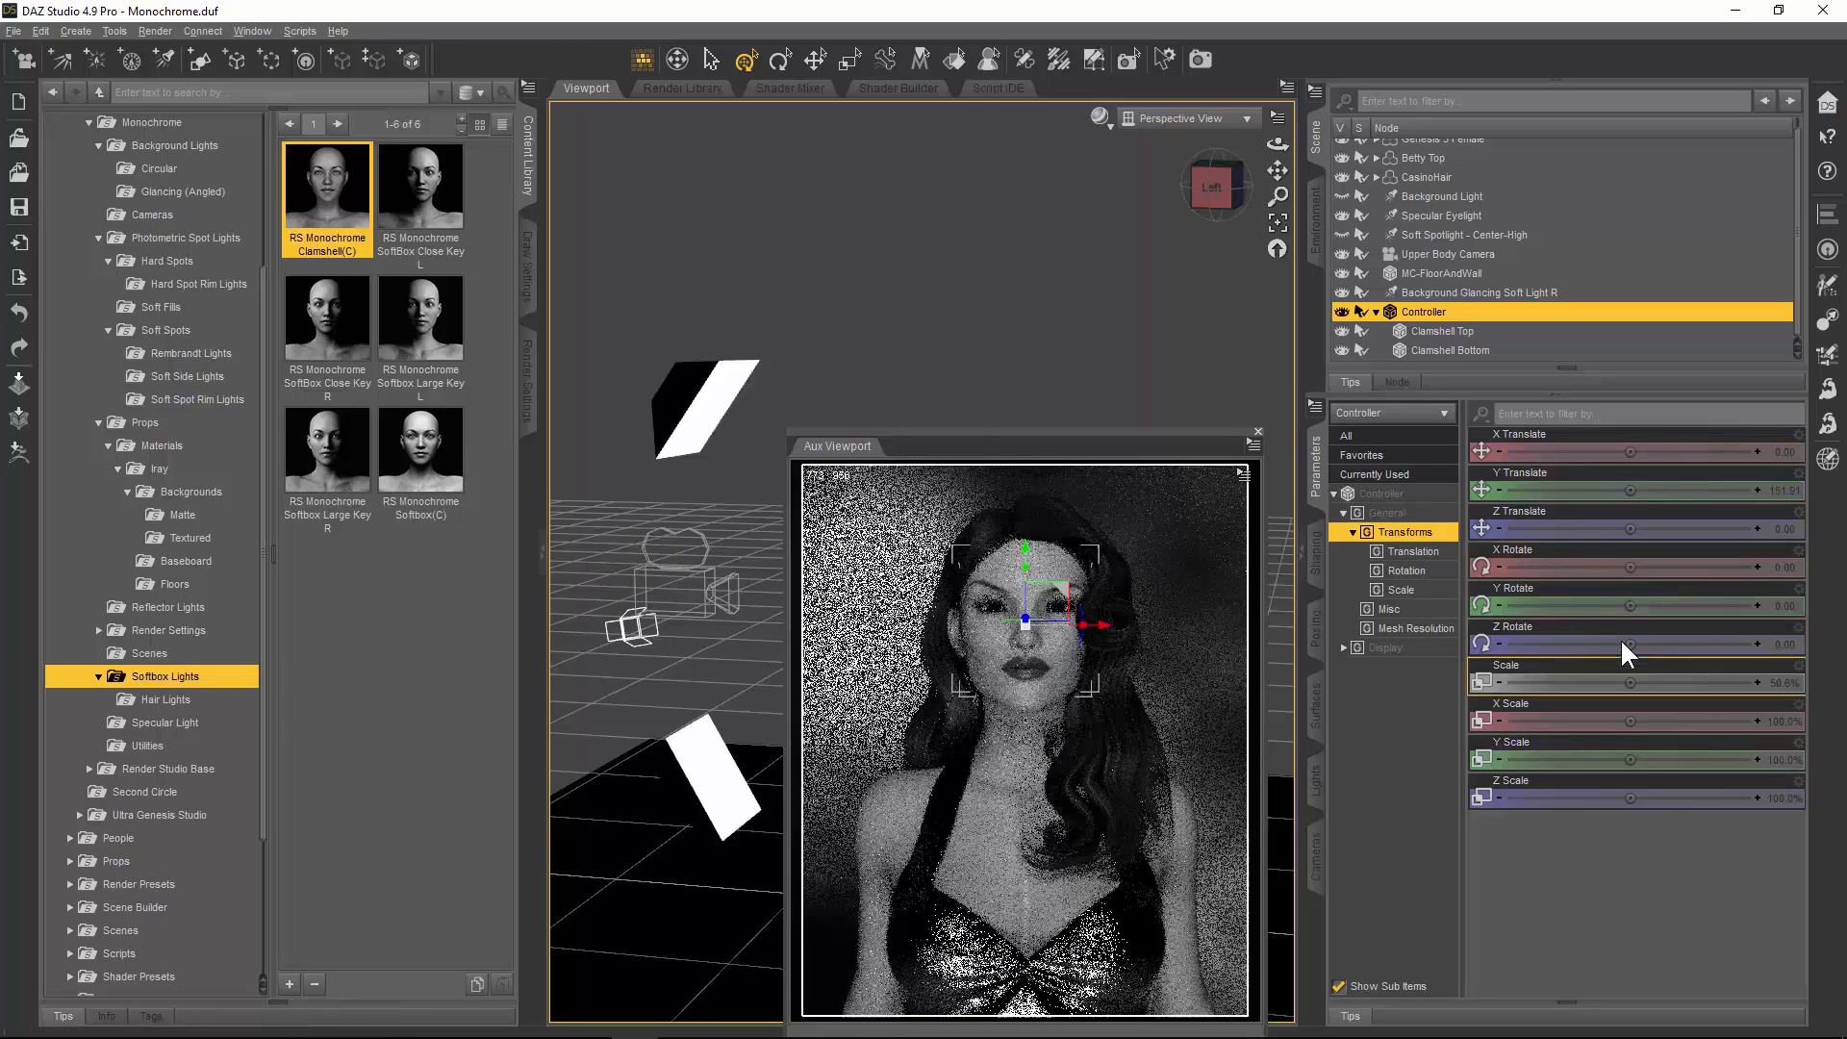
# Step: Set the clamshell Controller's Z Rotate to 90 and check the lighting on the face
pyautogui.click(1779, 645)
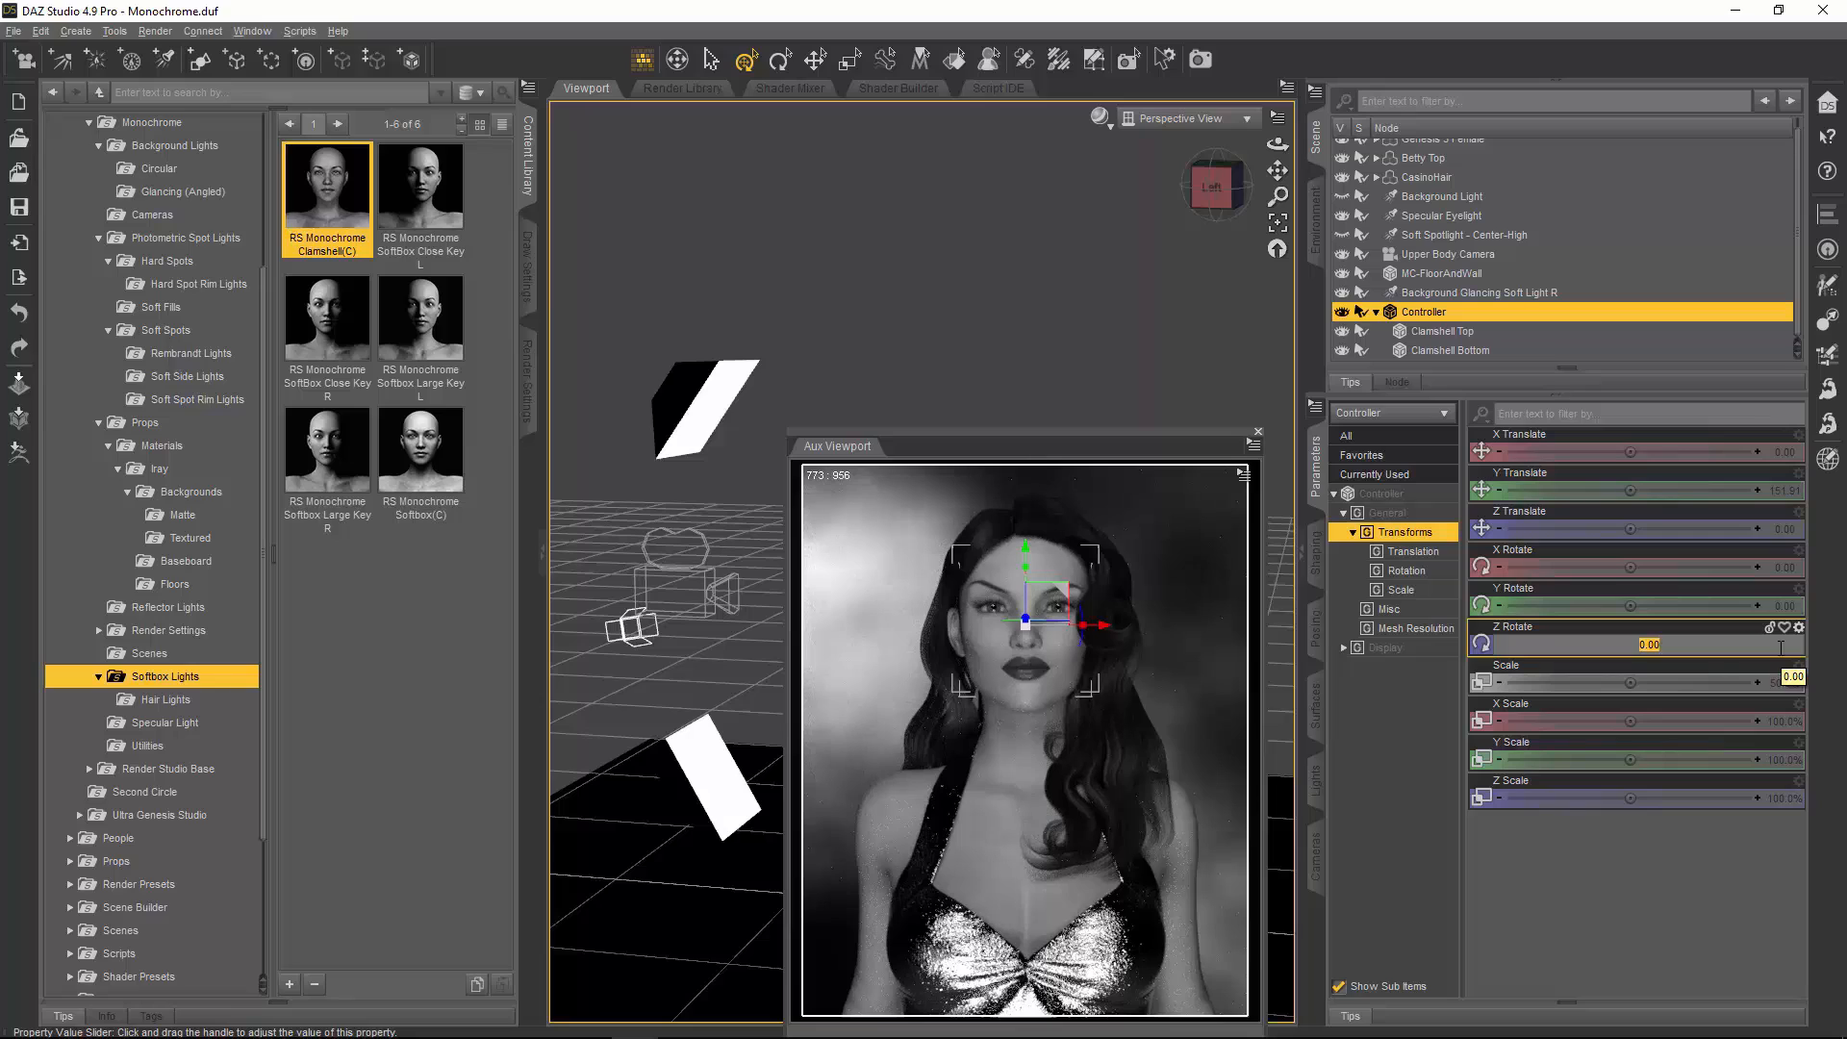
pyautogui.write('90')
pyautogui.press('Return')
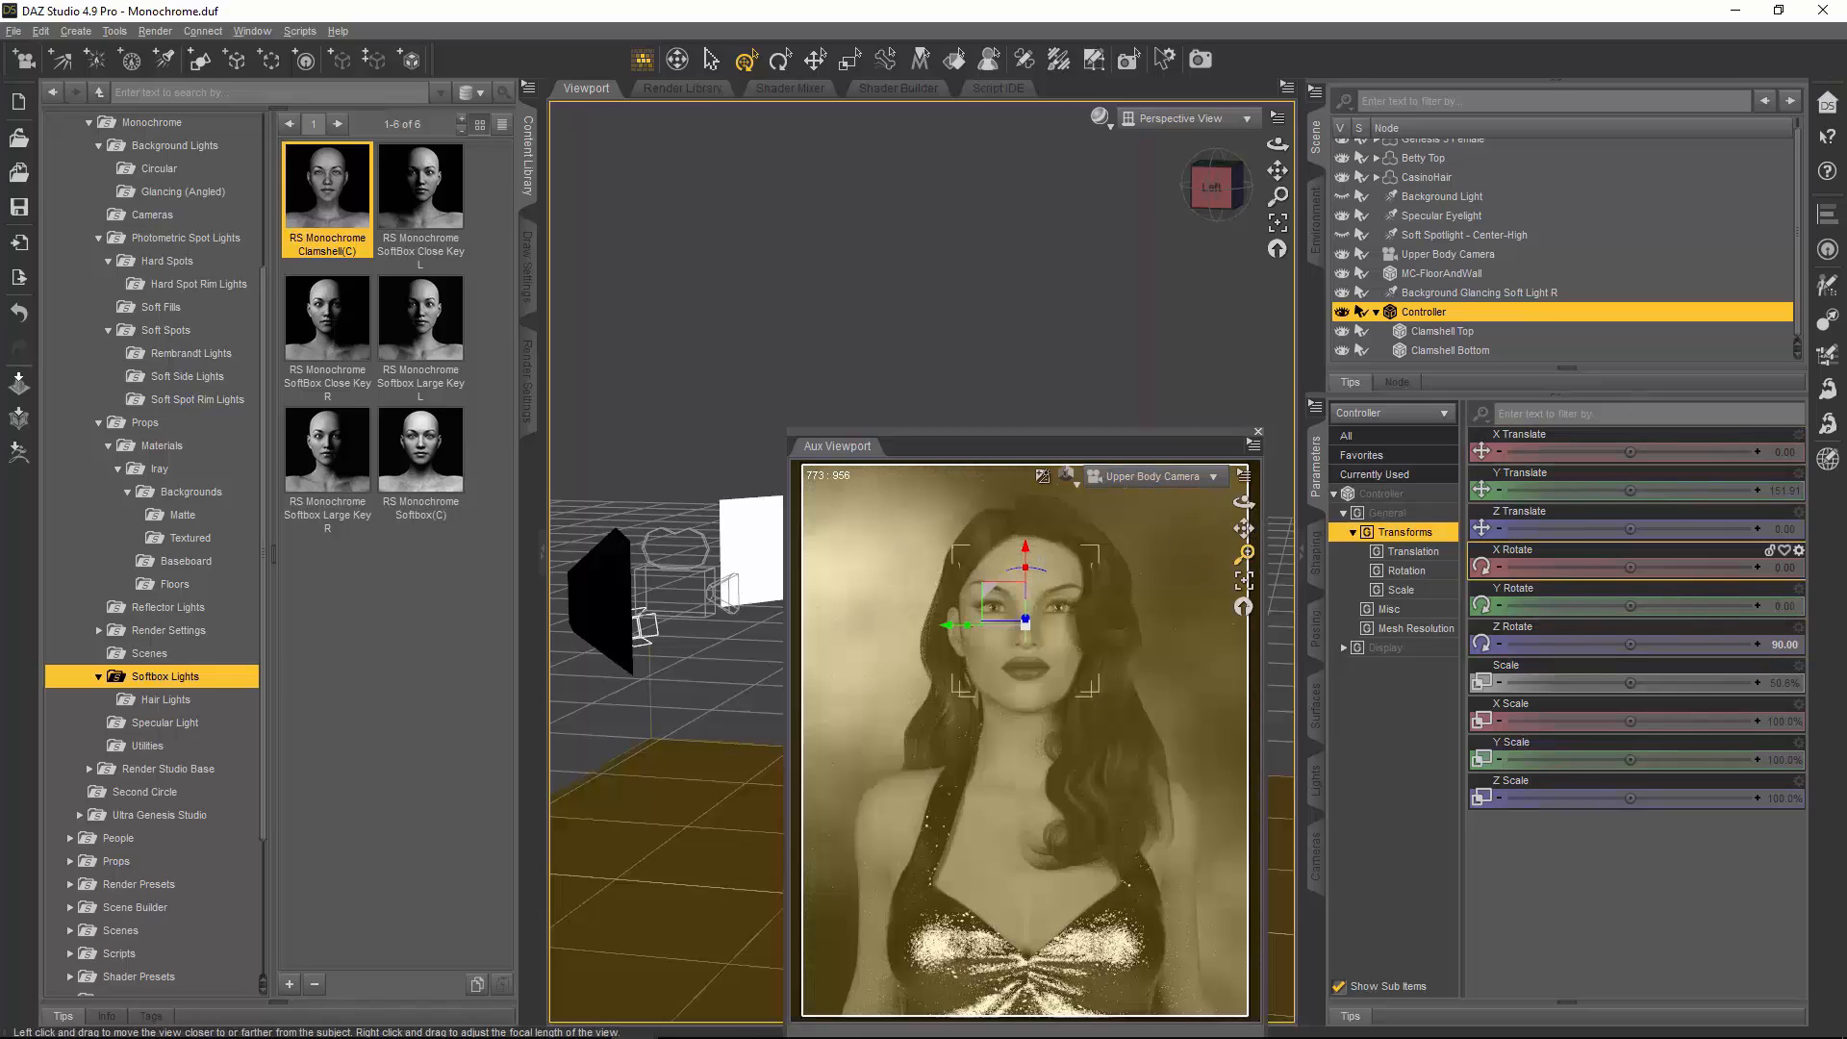
pyautogui.moveTo(1248, 553); pyautogui.dragTo(1244, 497)
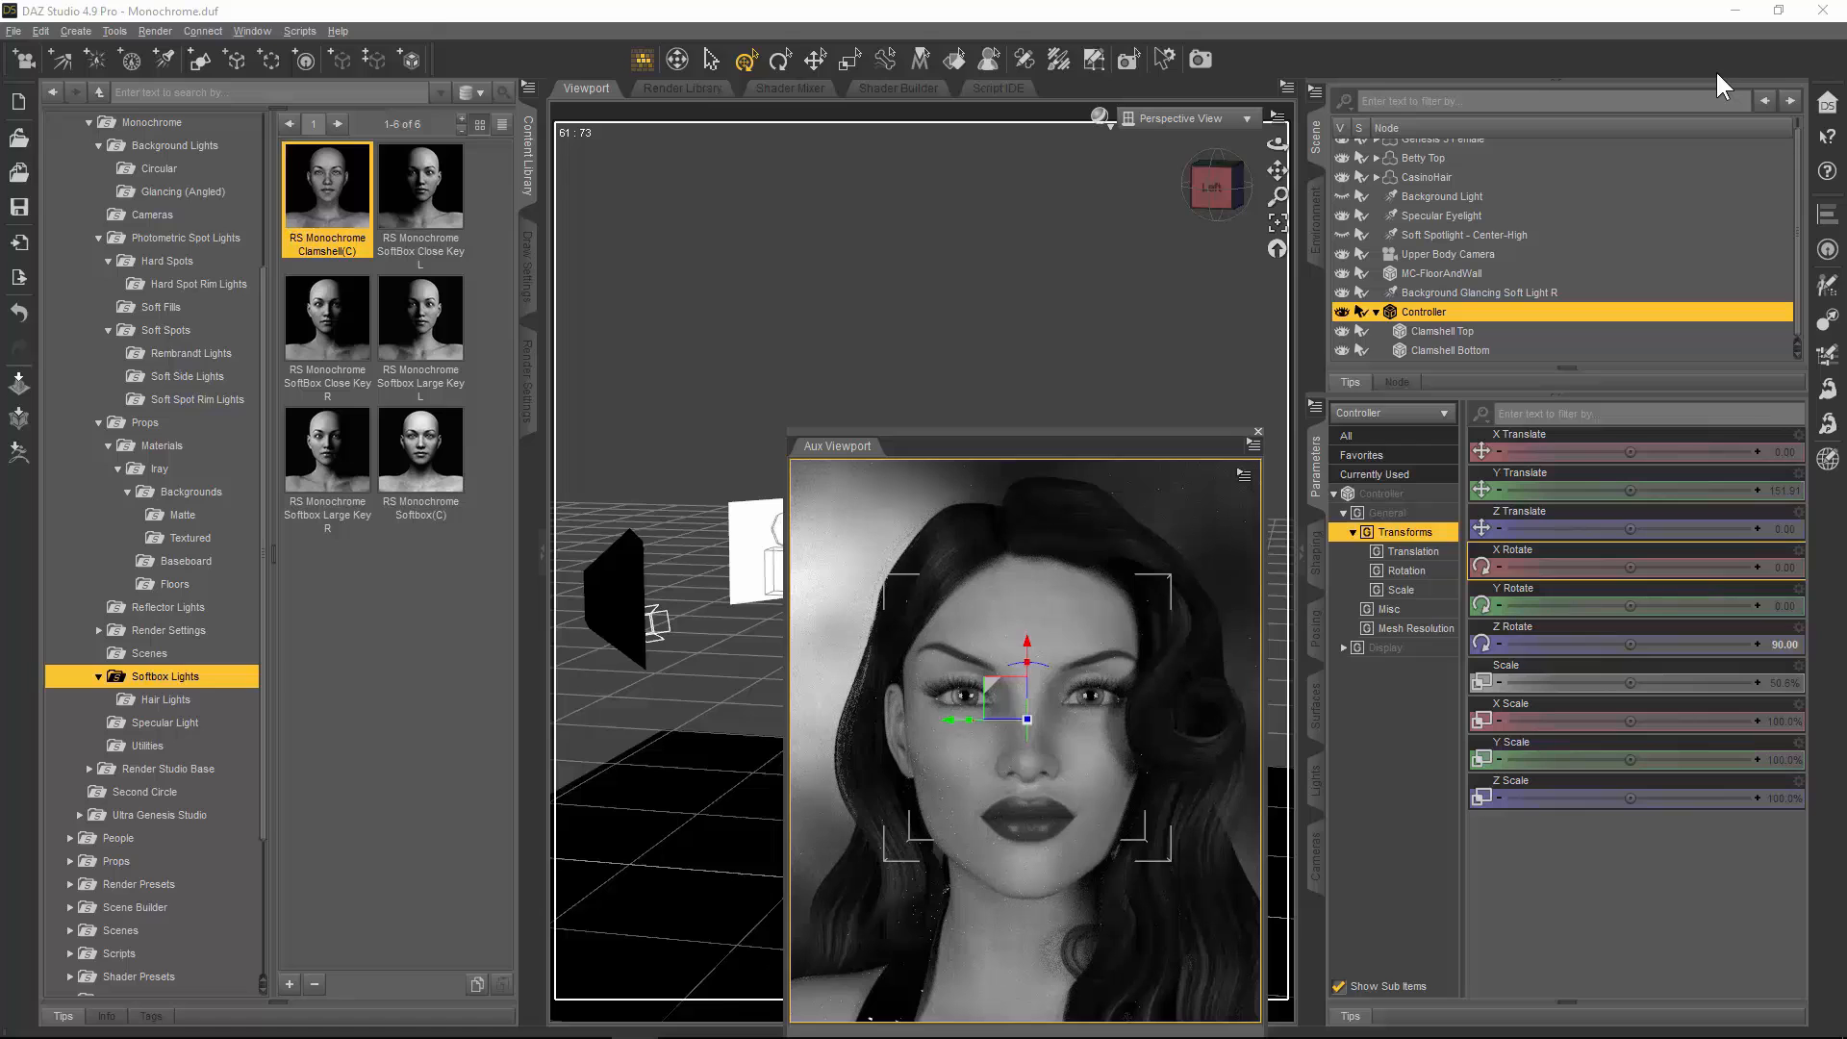
pyautogui.hotkey('ctrl', 'z')
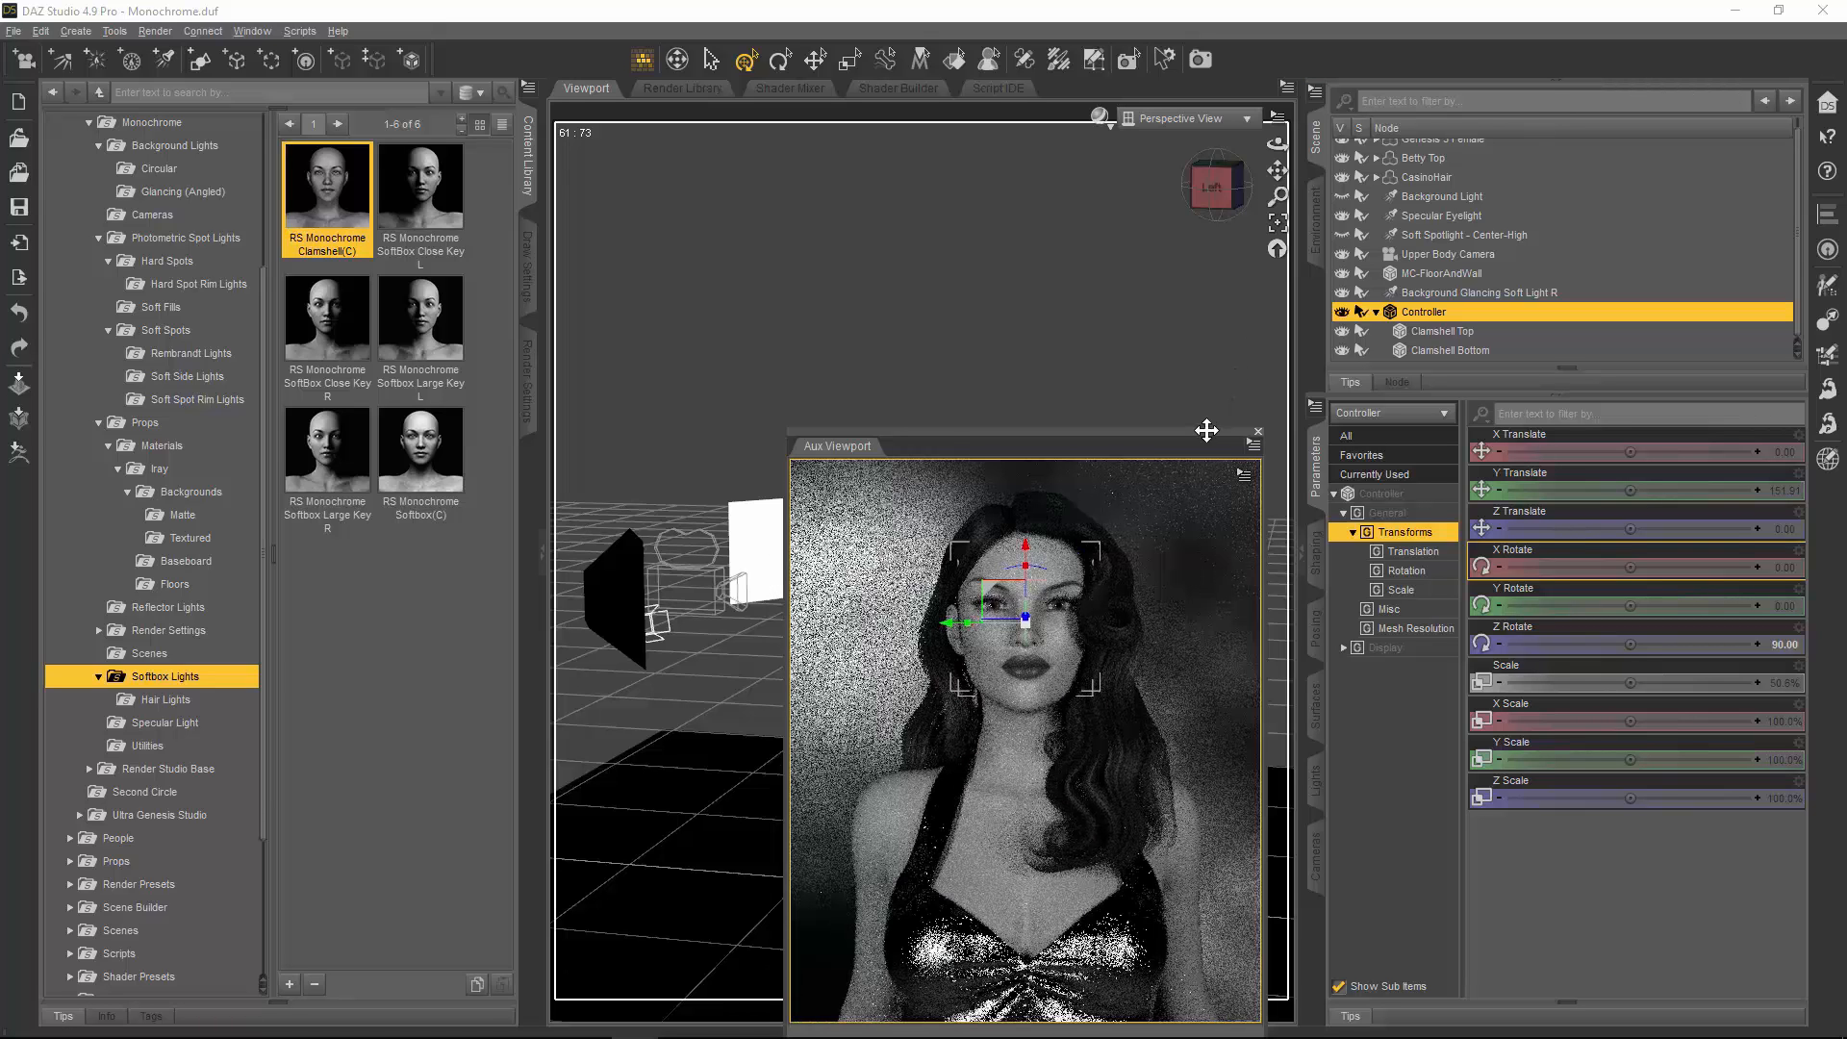
pyautogui.moveTo(1213, 428); pyautogui.dragTo(1535, 192)
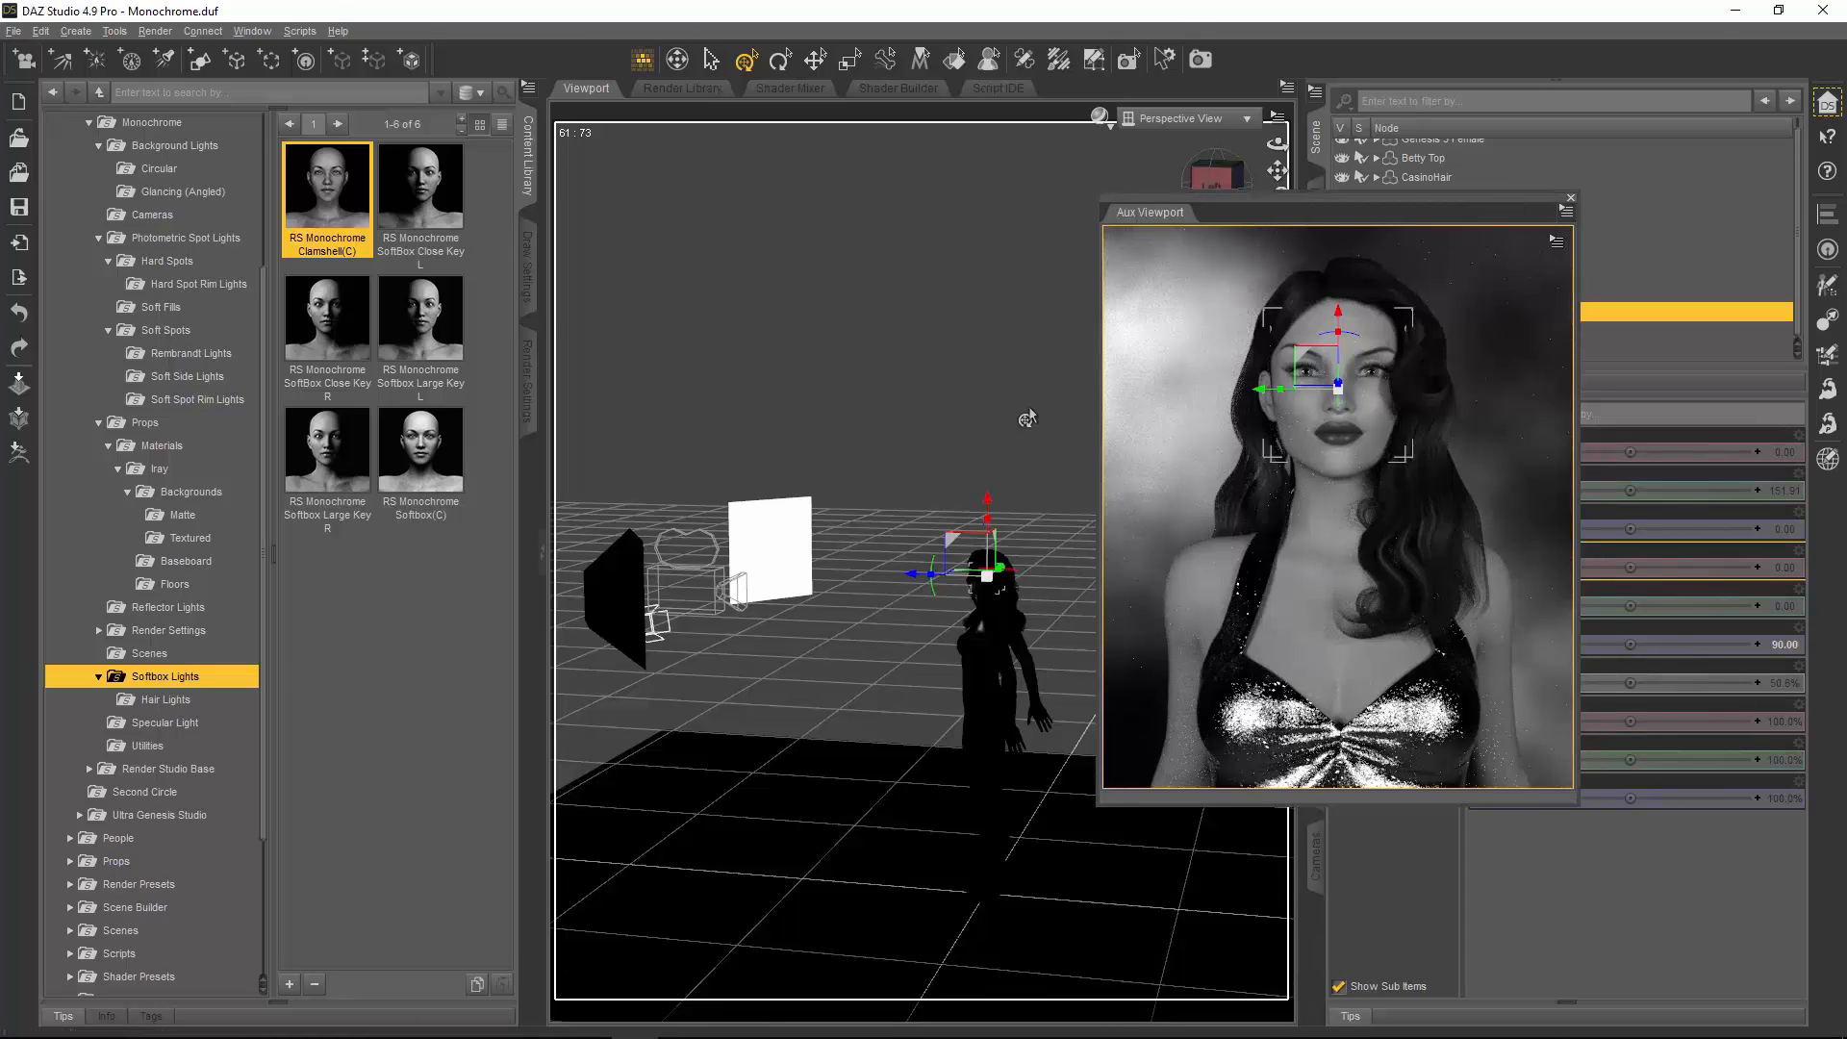
# Step: Load the RS Monochrome Softbox Hair Light L preset from the Softbox Lights' Hair Lights folder
pyautogui.click(181, 707)
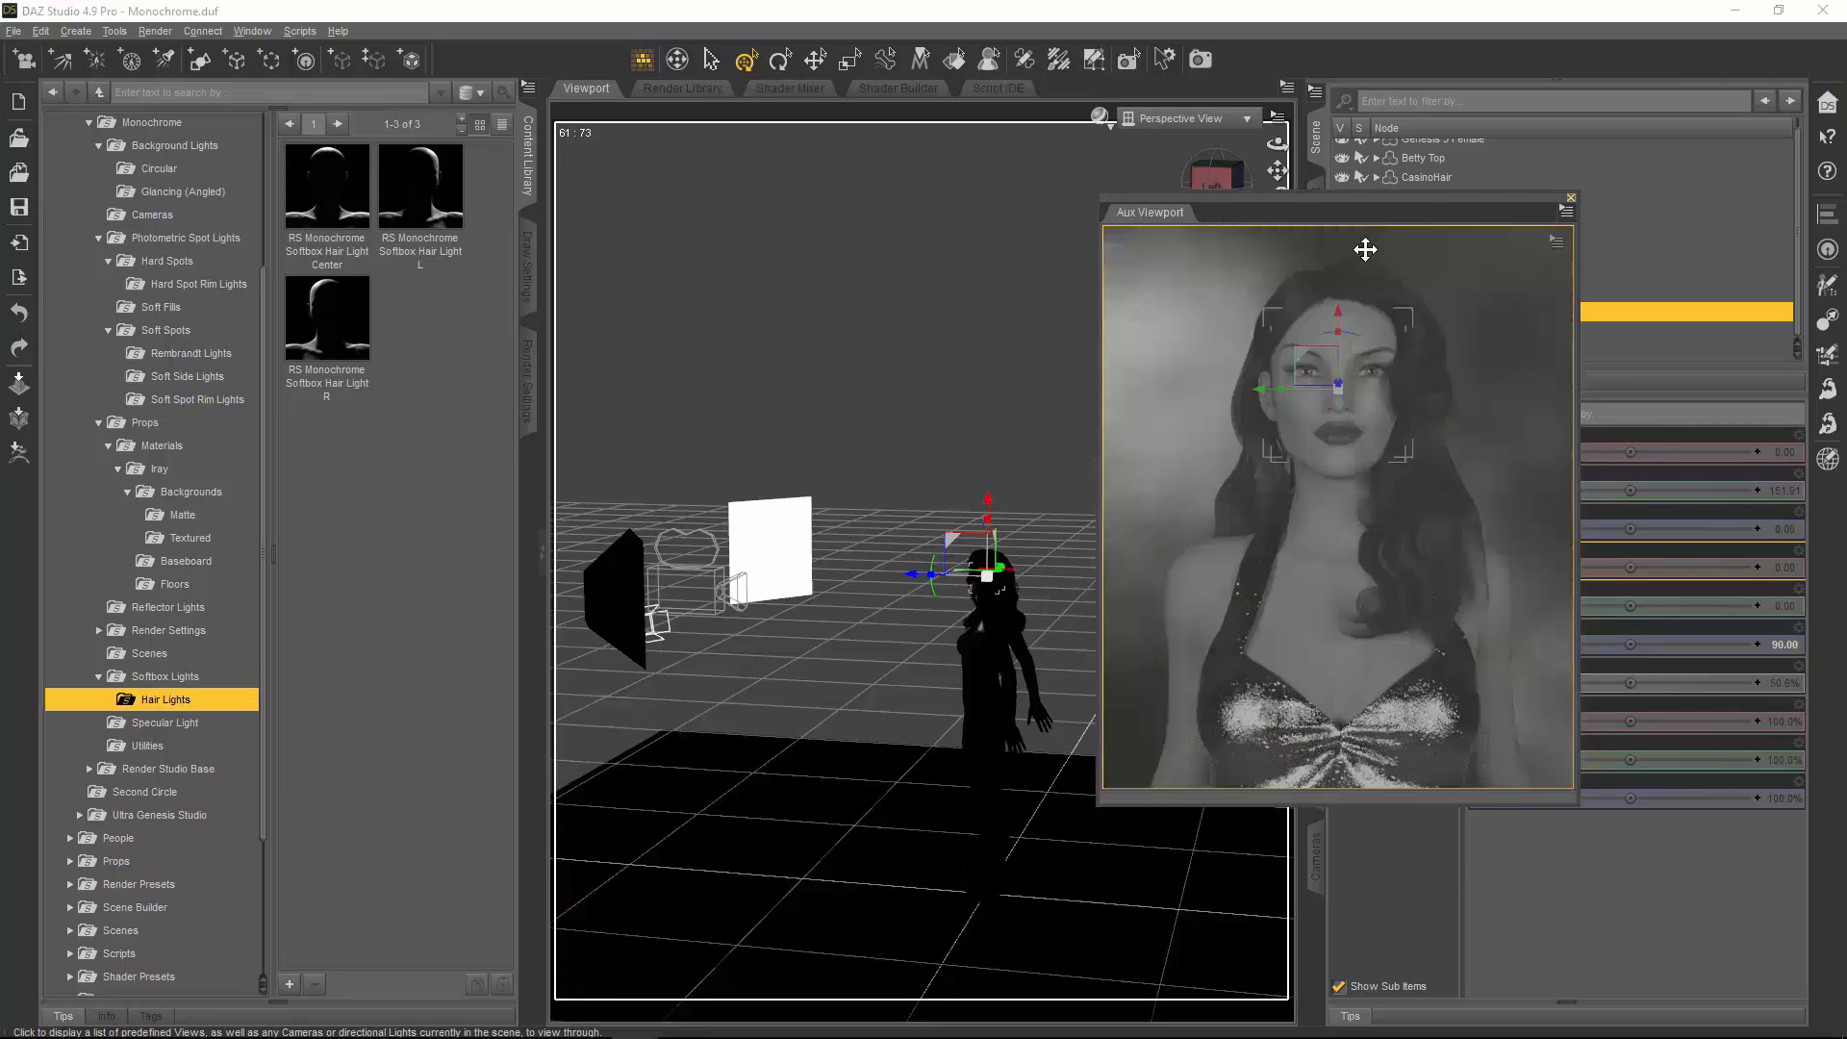
pyautogui.moveTo(1365, 250); pyautogui.dragTo(1101, 309)
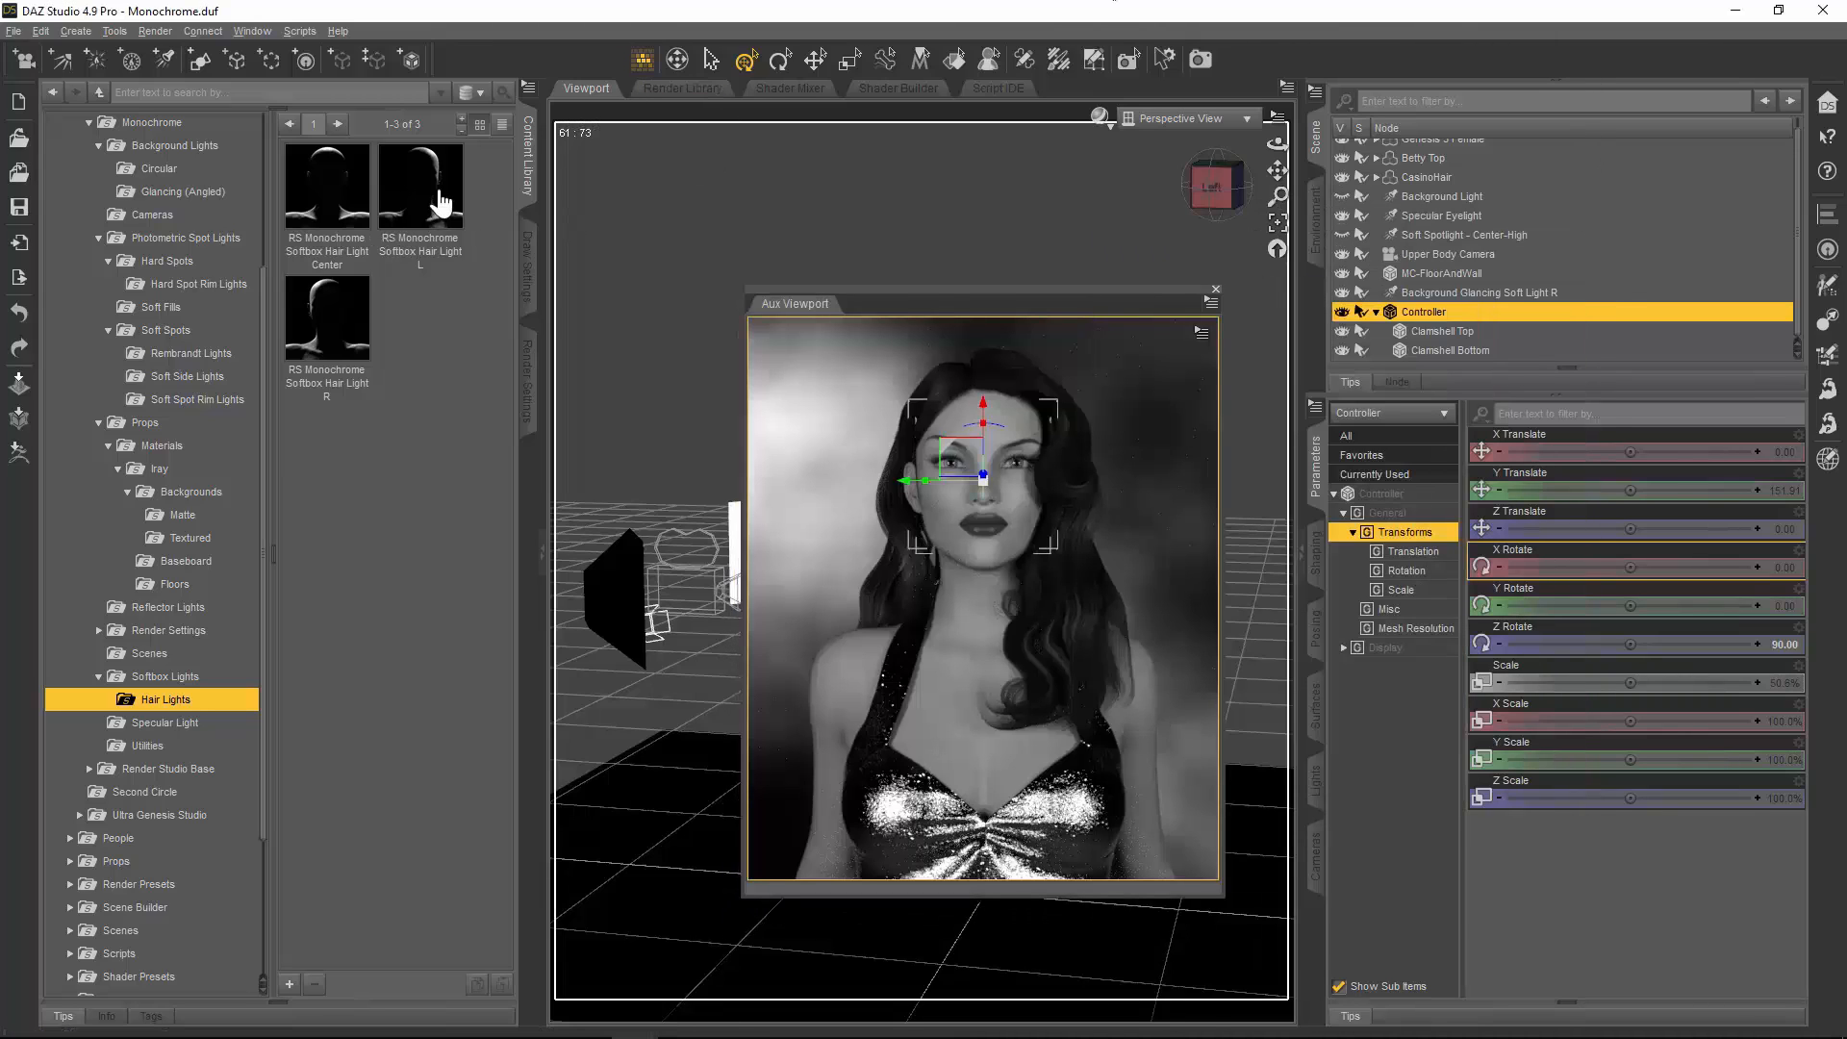
pyautogui.moveTo(440, 203)
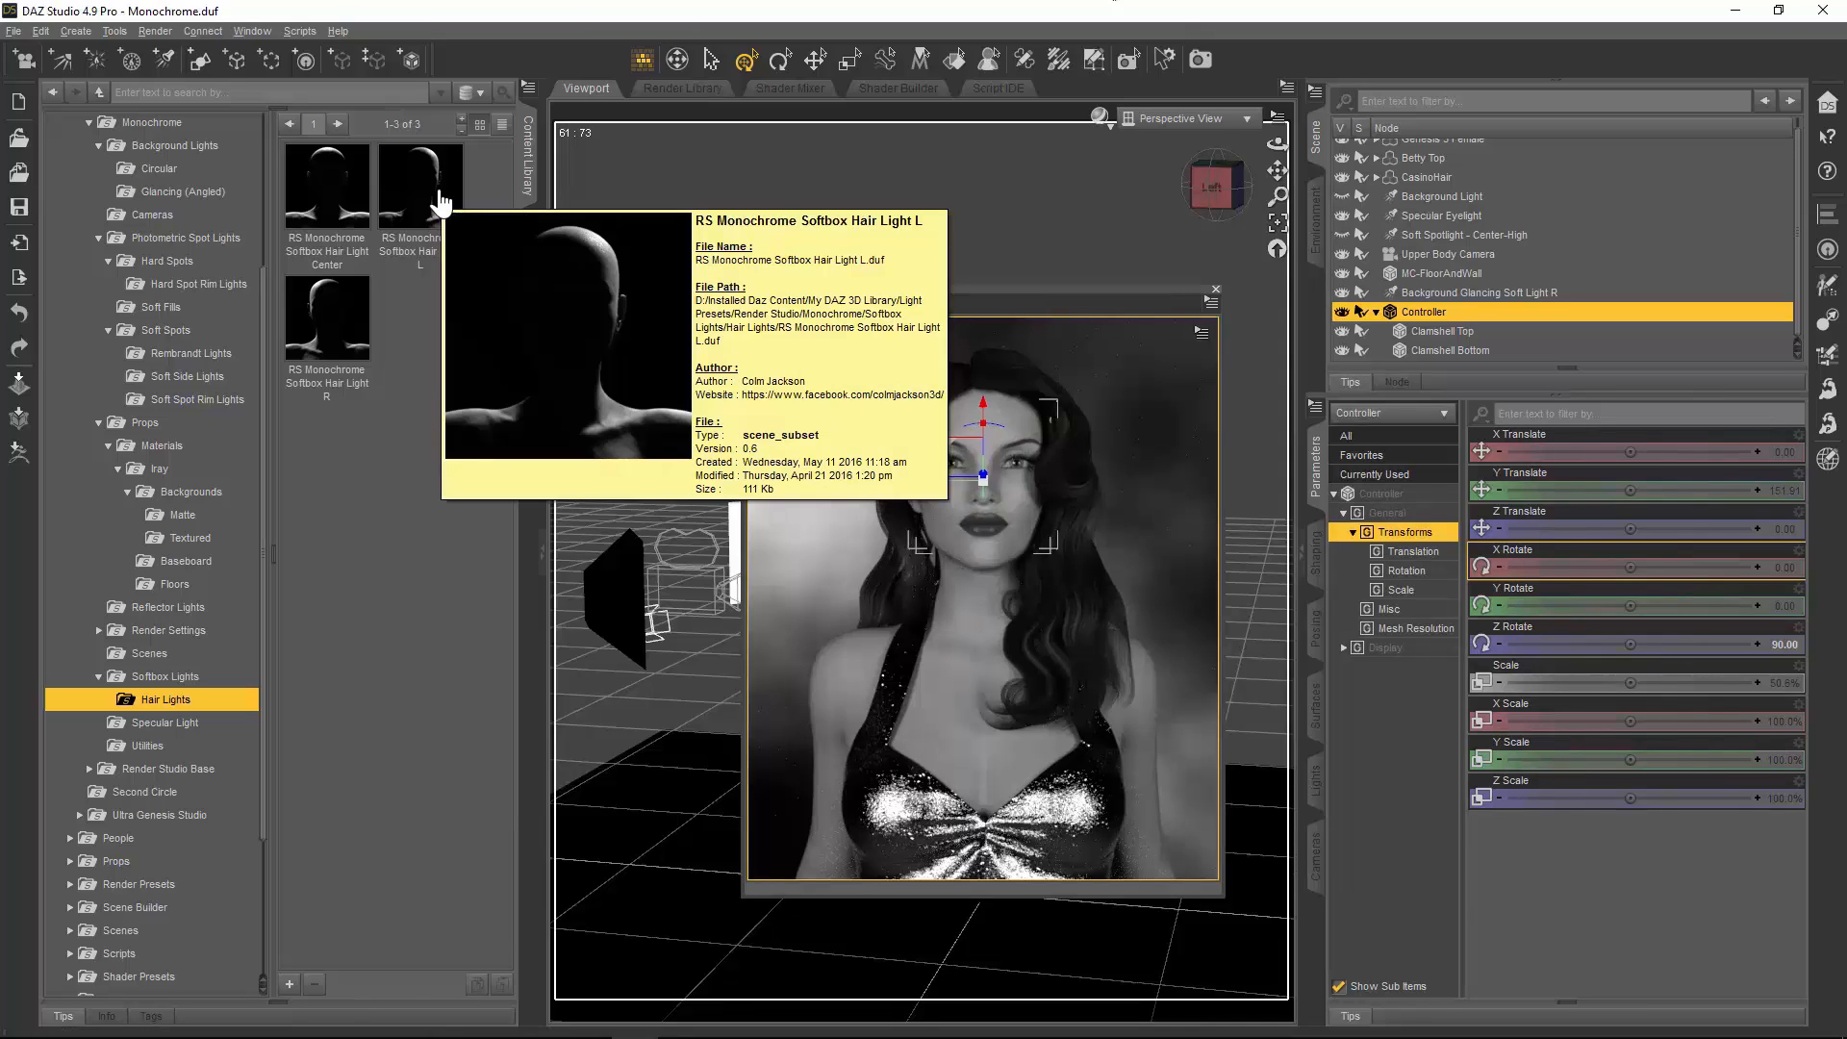
pyautogui.doubleClick(440, 202)
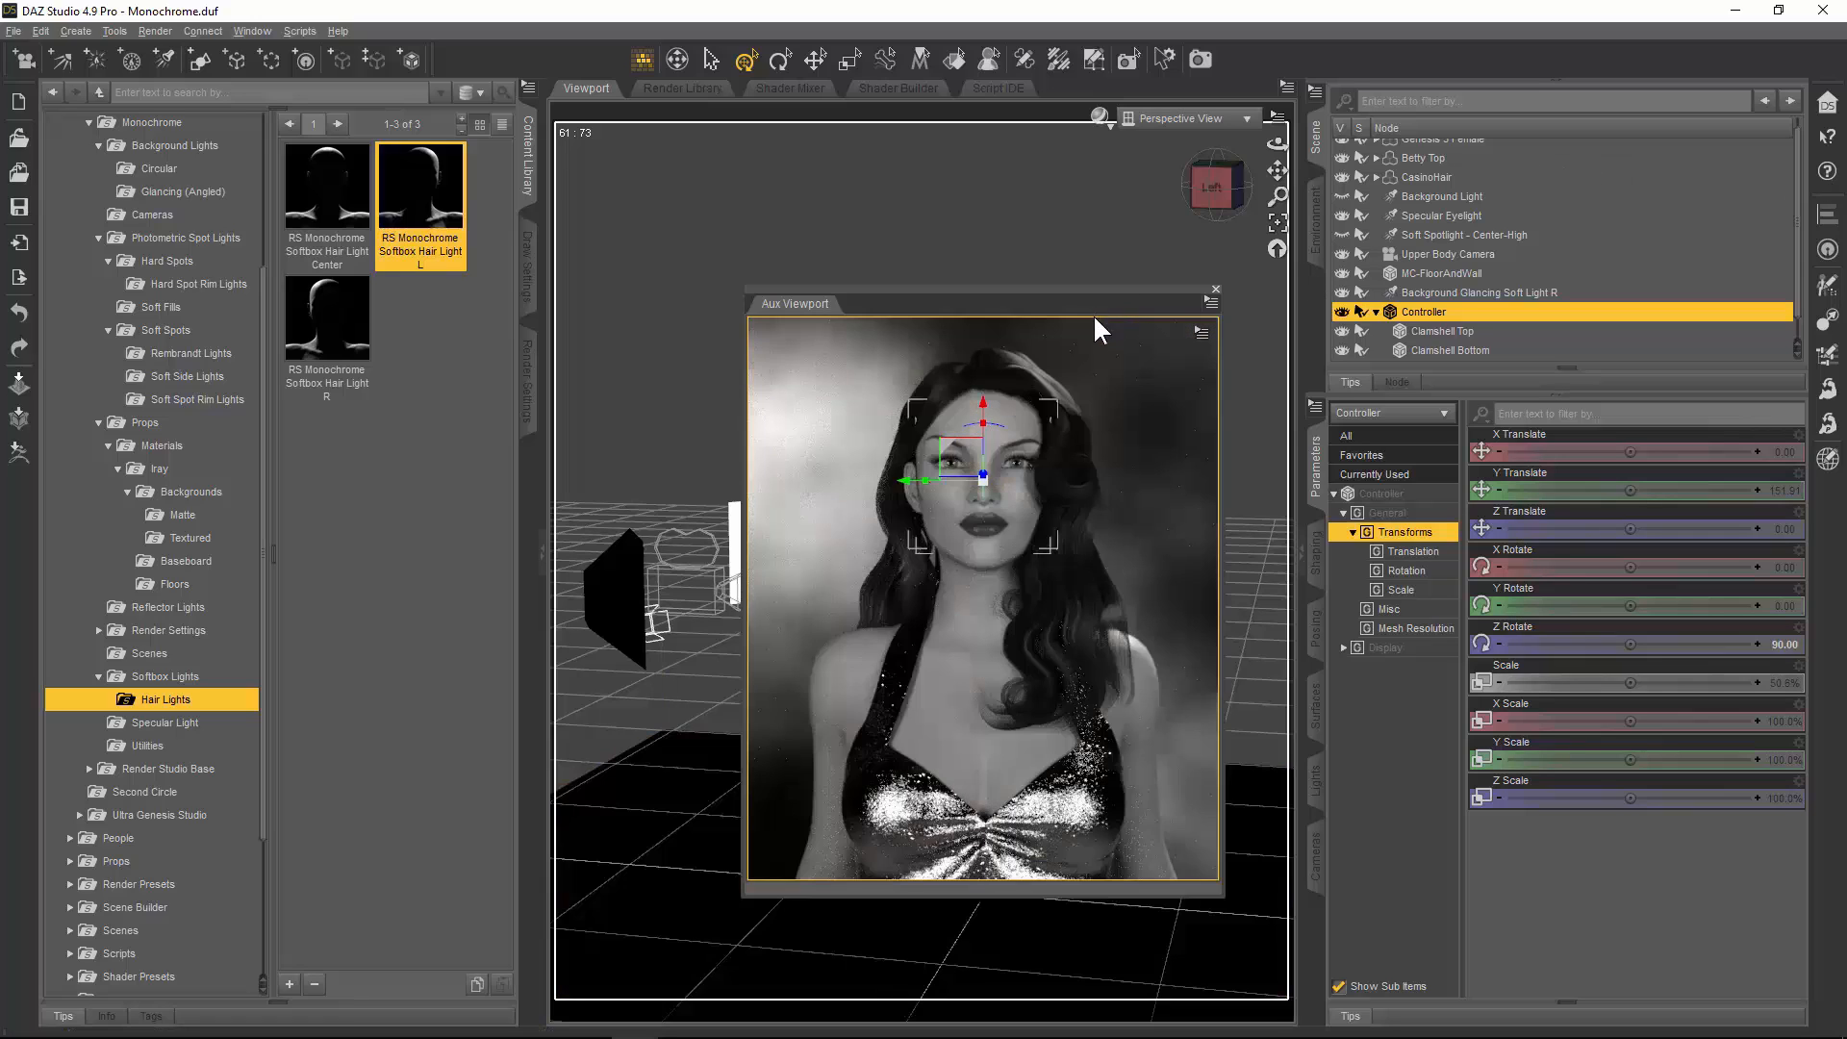
pyautogui.moveTo(1105, 287); pyautogui.dragTo(1633, 381)
# Step: Examine the RS Monochrome Specular Light and Specular Light (C) presets in the Specular Light folder
pyautogui.click(169, 729)
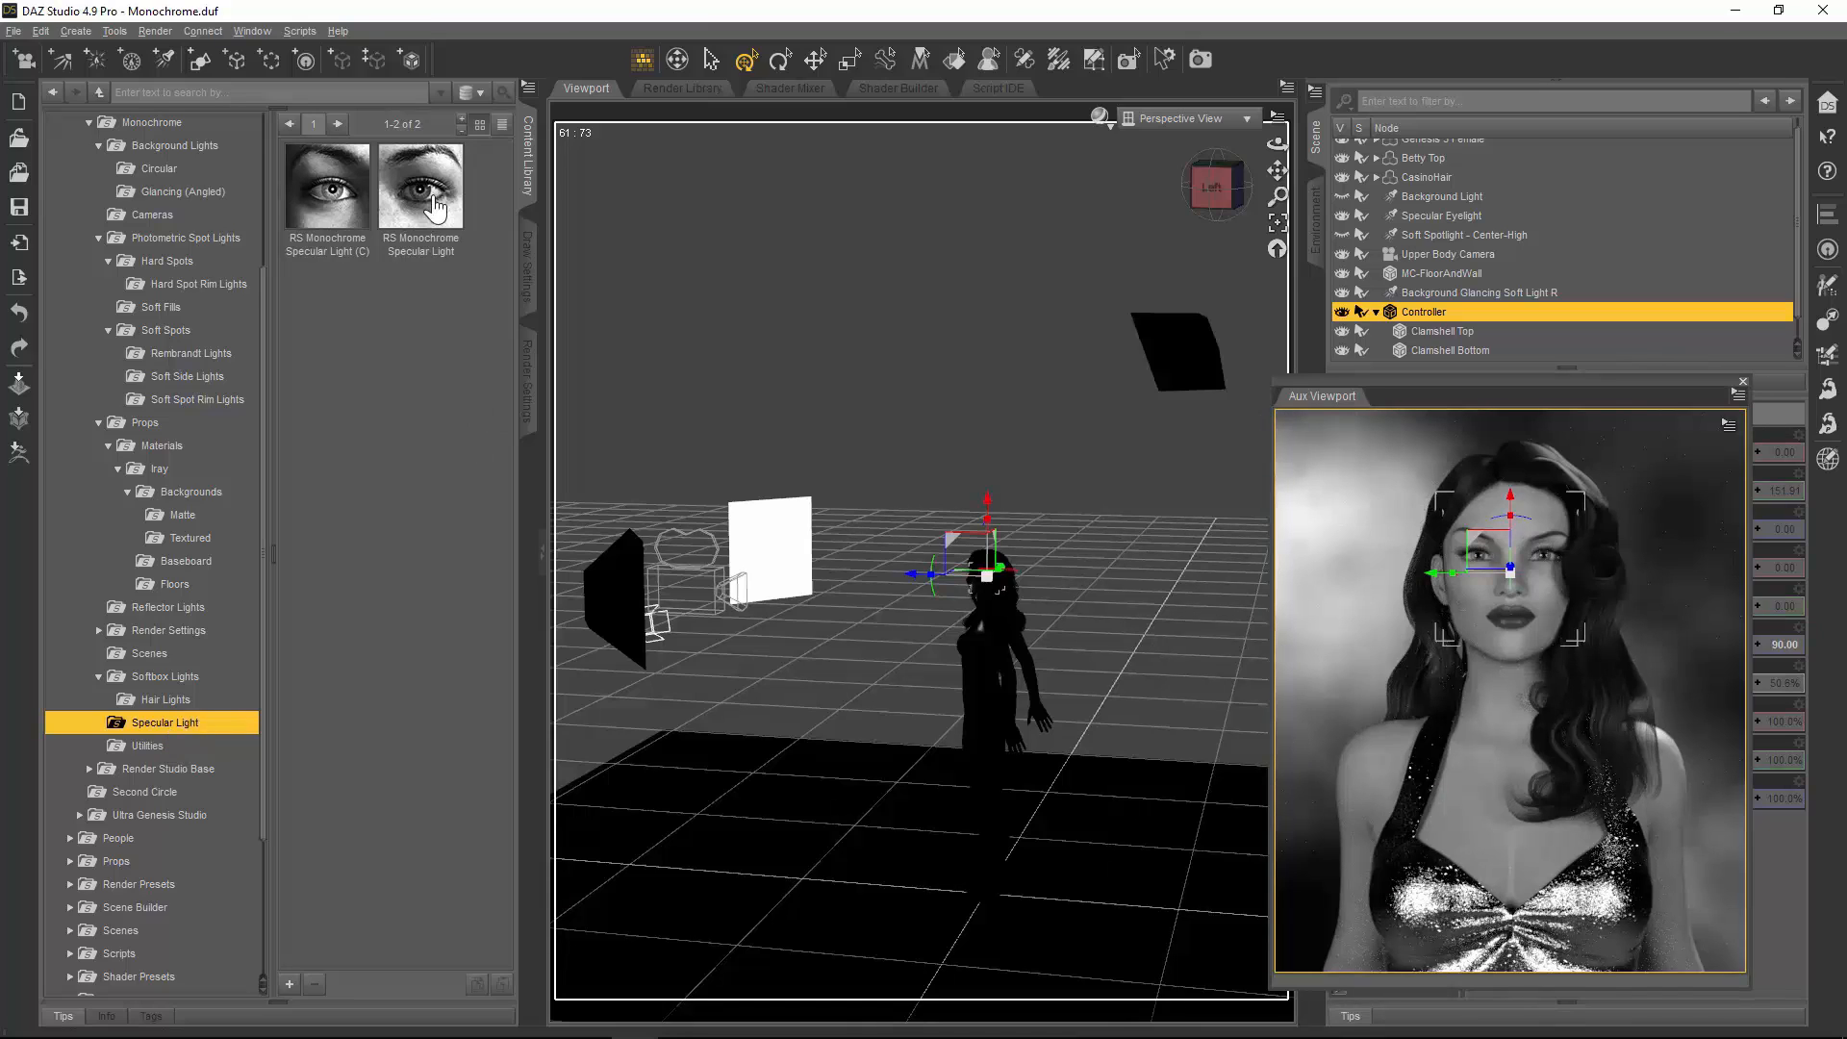
pyautogui.moveTo(435, 206)
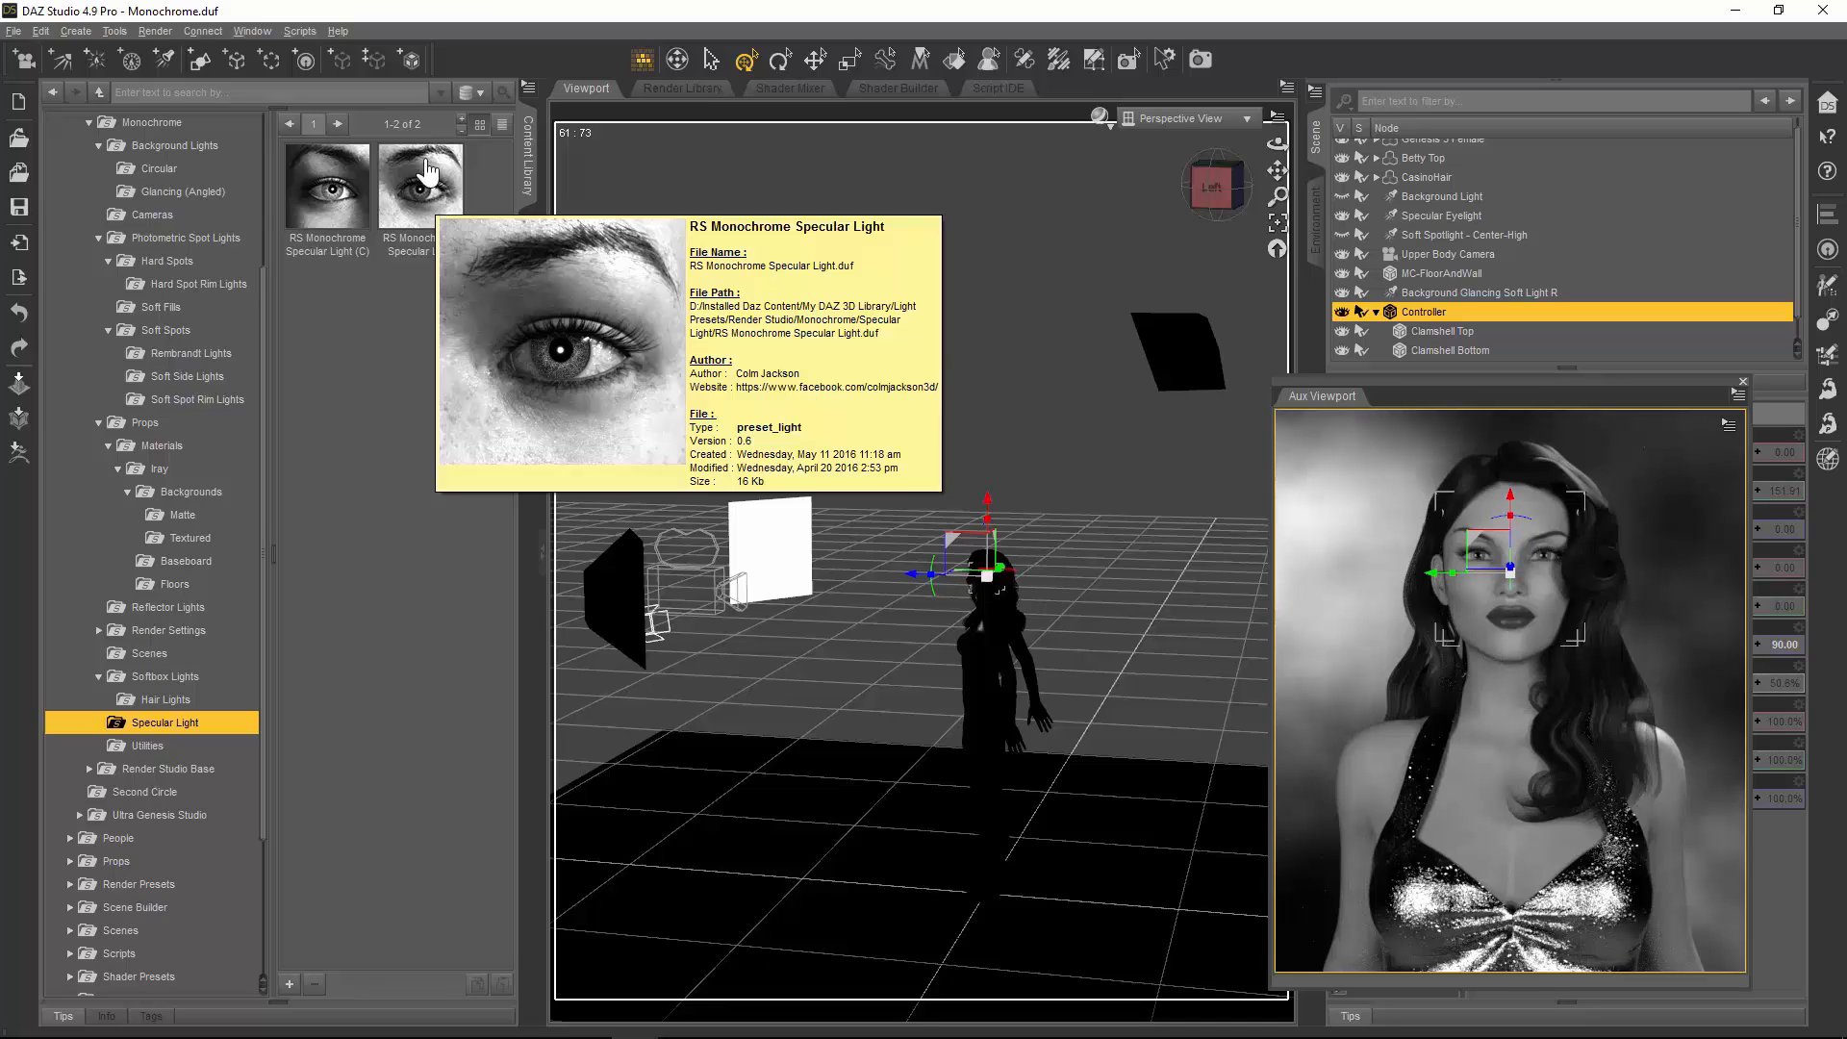
pyautogui.moveTo(346, 197)
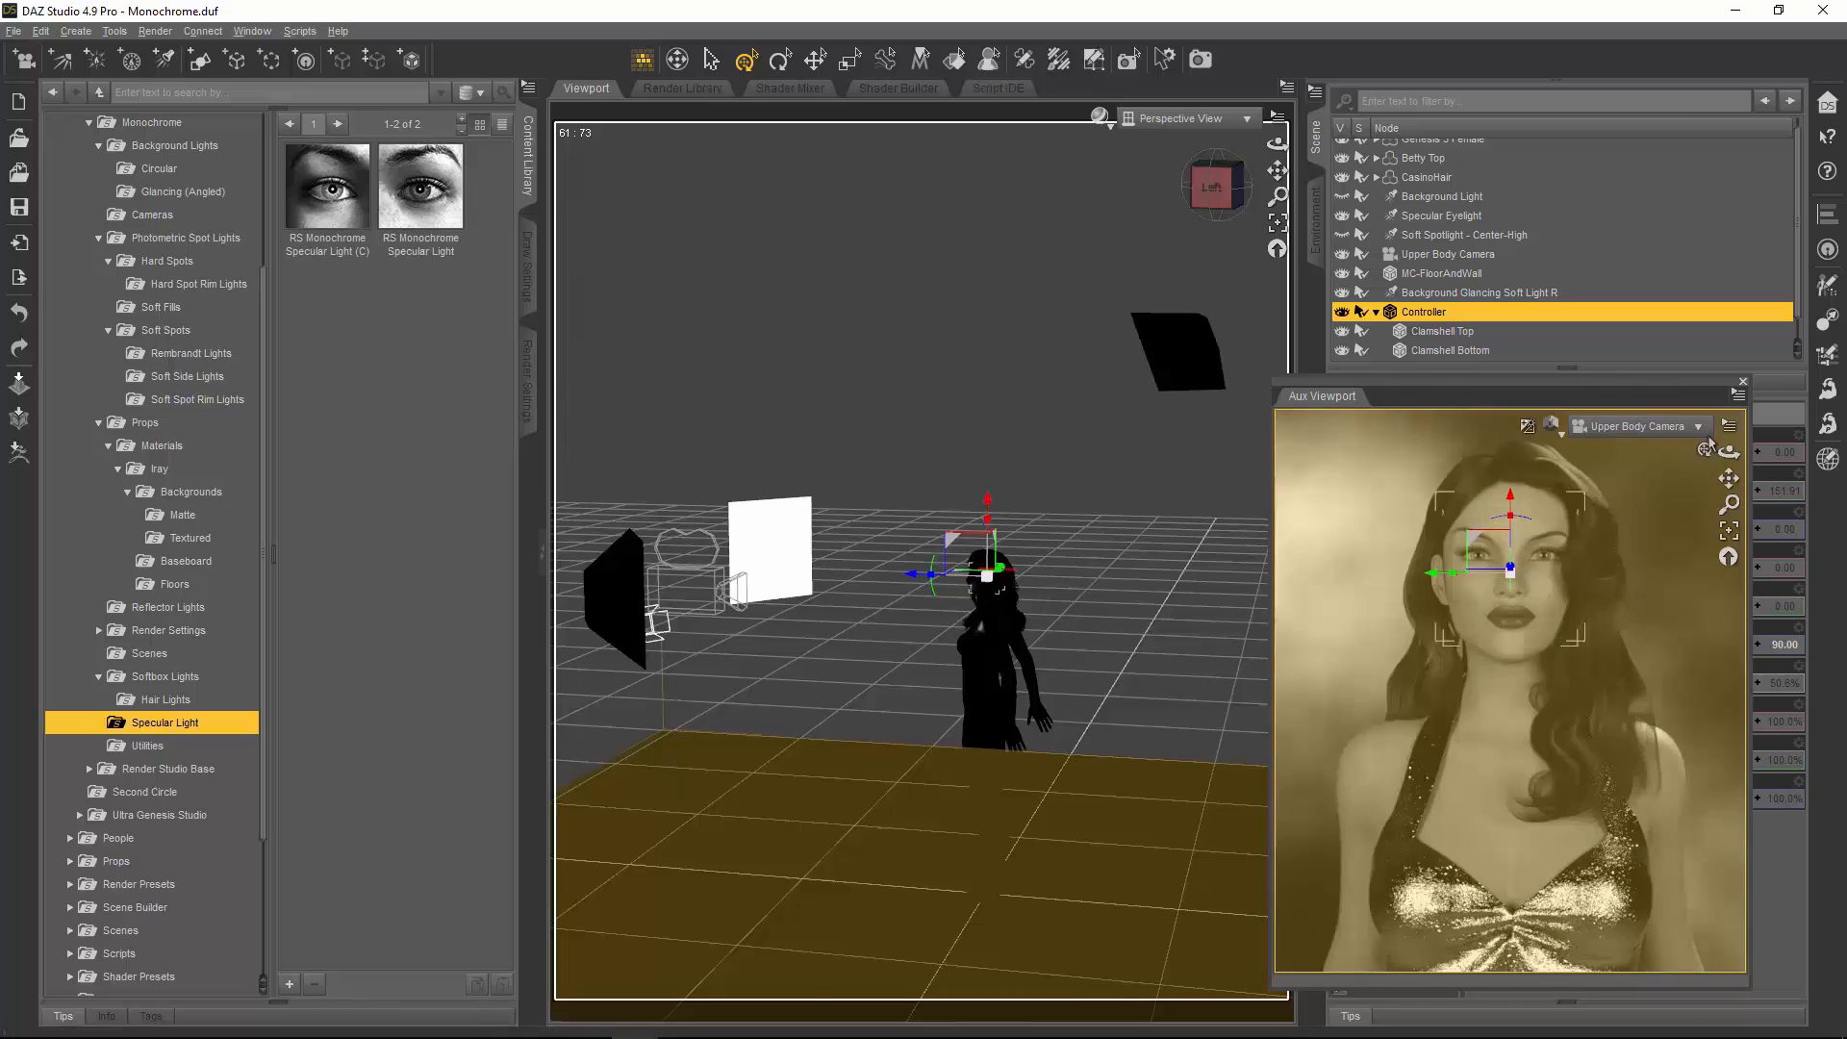
# Step: Hide the existing Specular Eyelight and the Clamshell Top and Clamshell Bottom lights in the scene
pyautogui.click(1343, 218)
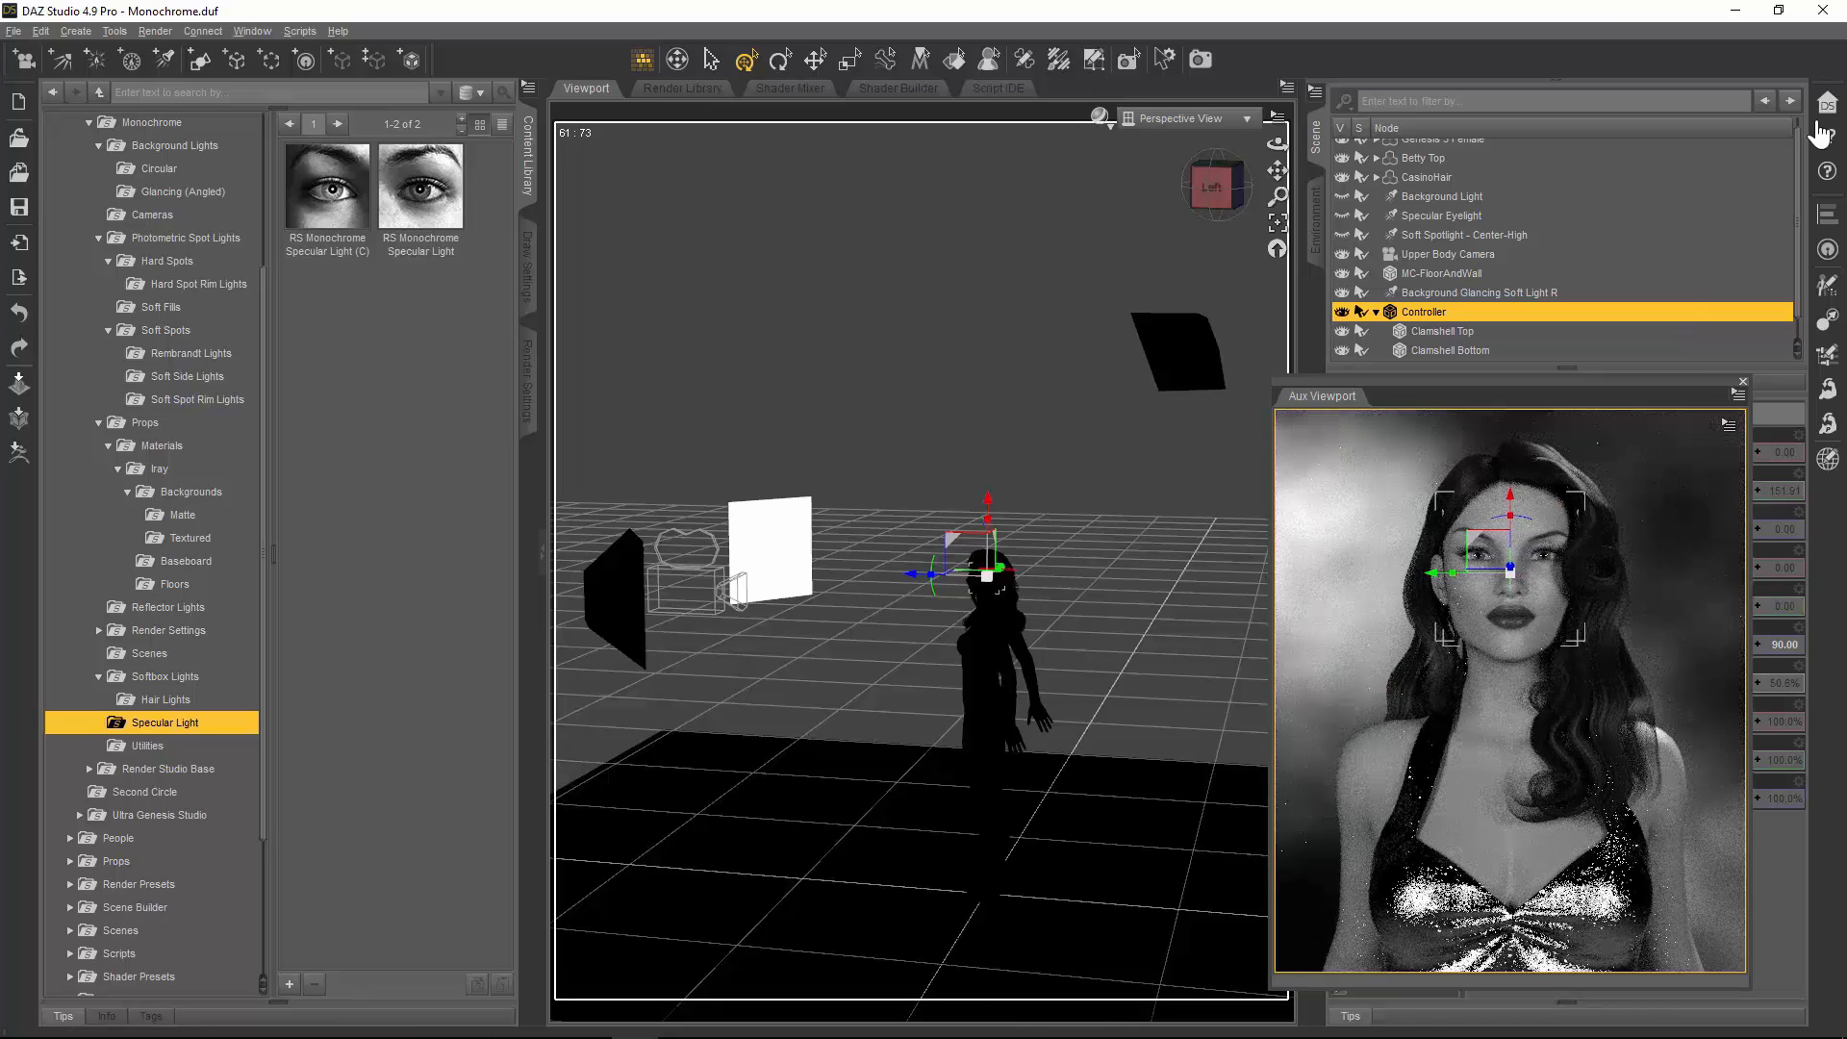
pyautogui.click(1342, 331)
pyautogui.click(1342, 350)
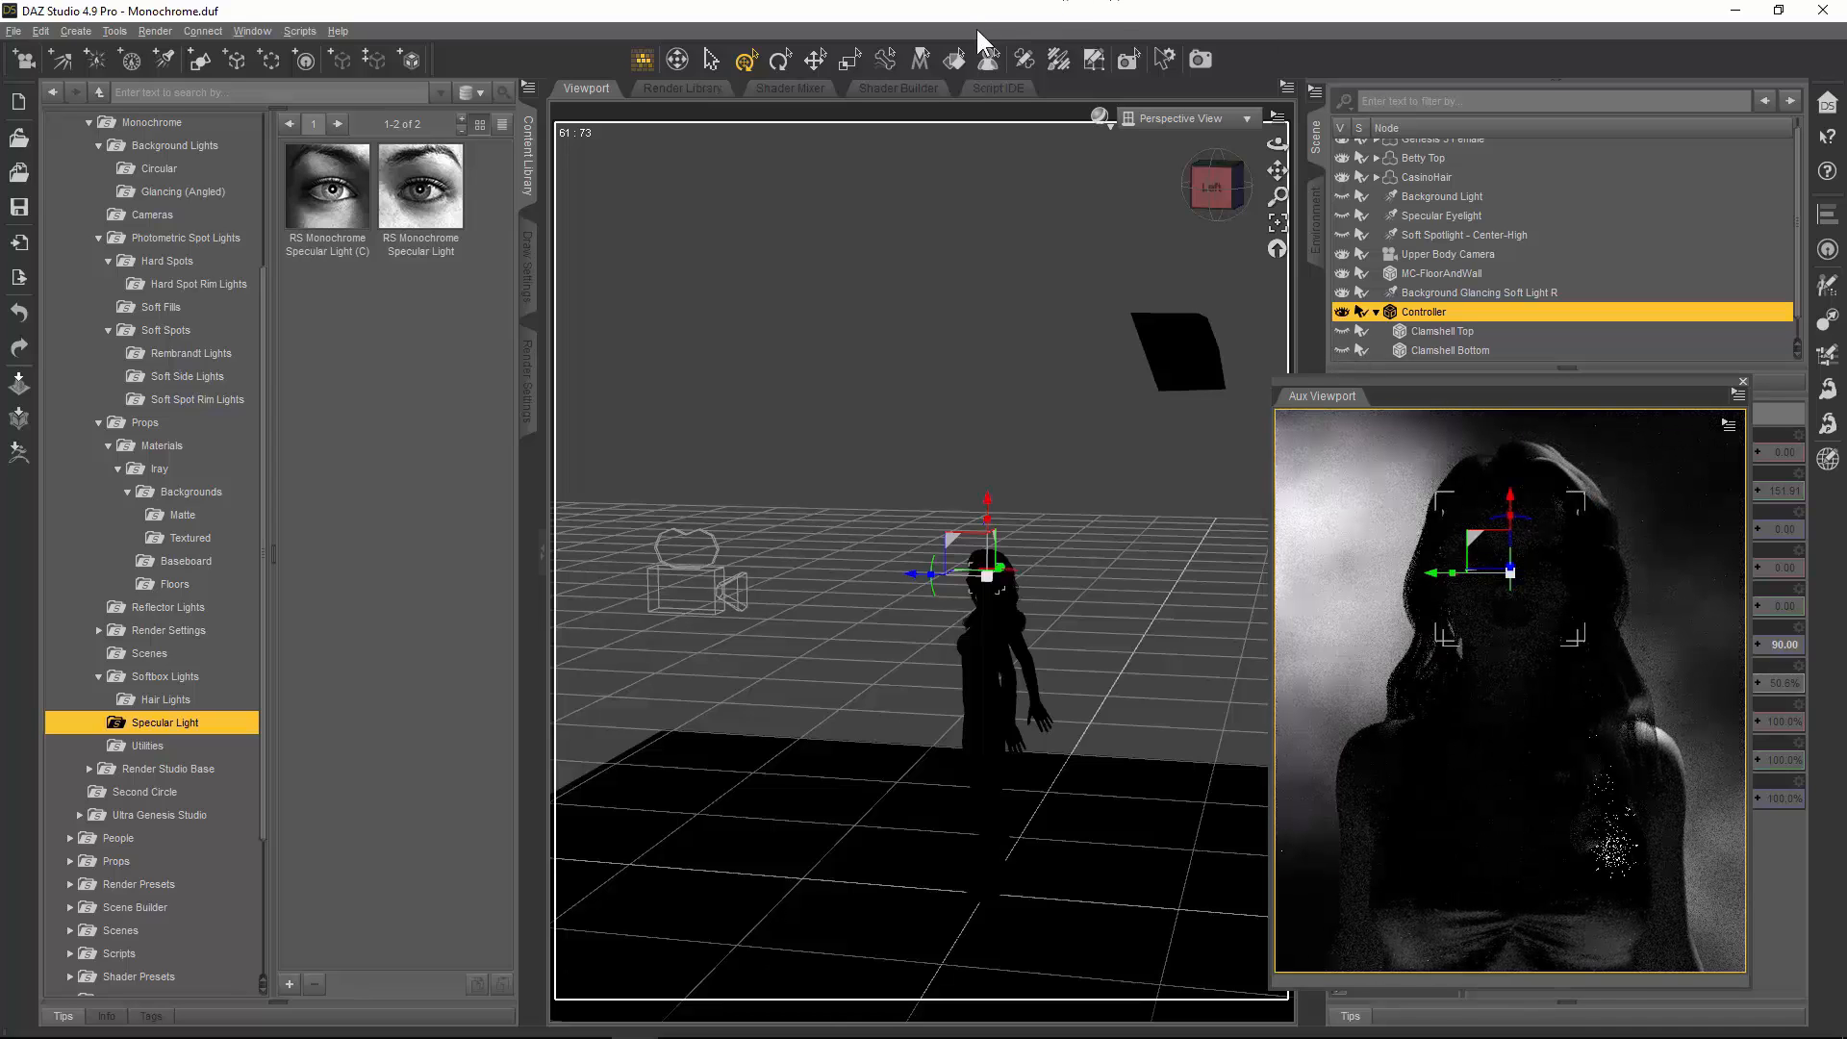
# Step: Load the RS Monochrome Specular Light (C) preset and inspect its effect on the eyes in close-up
pyautogui.doubleClick(323, 215)
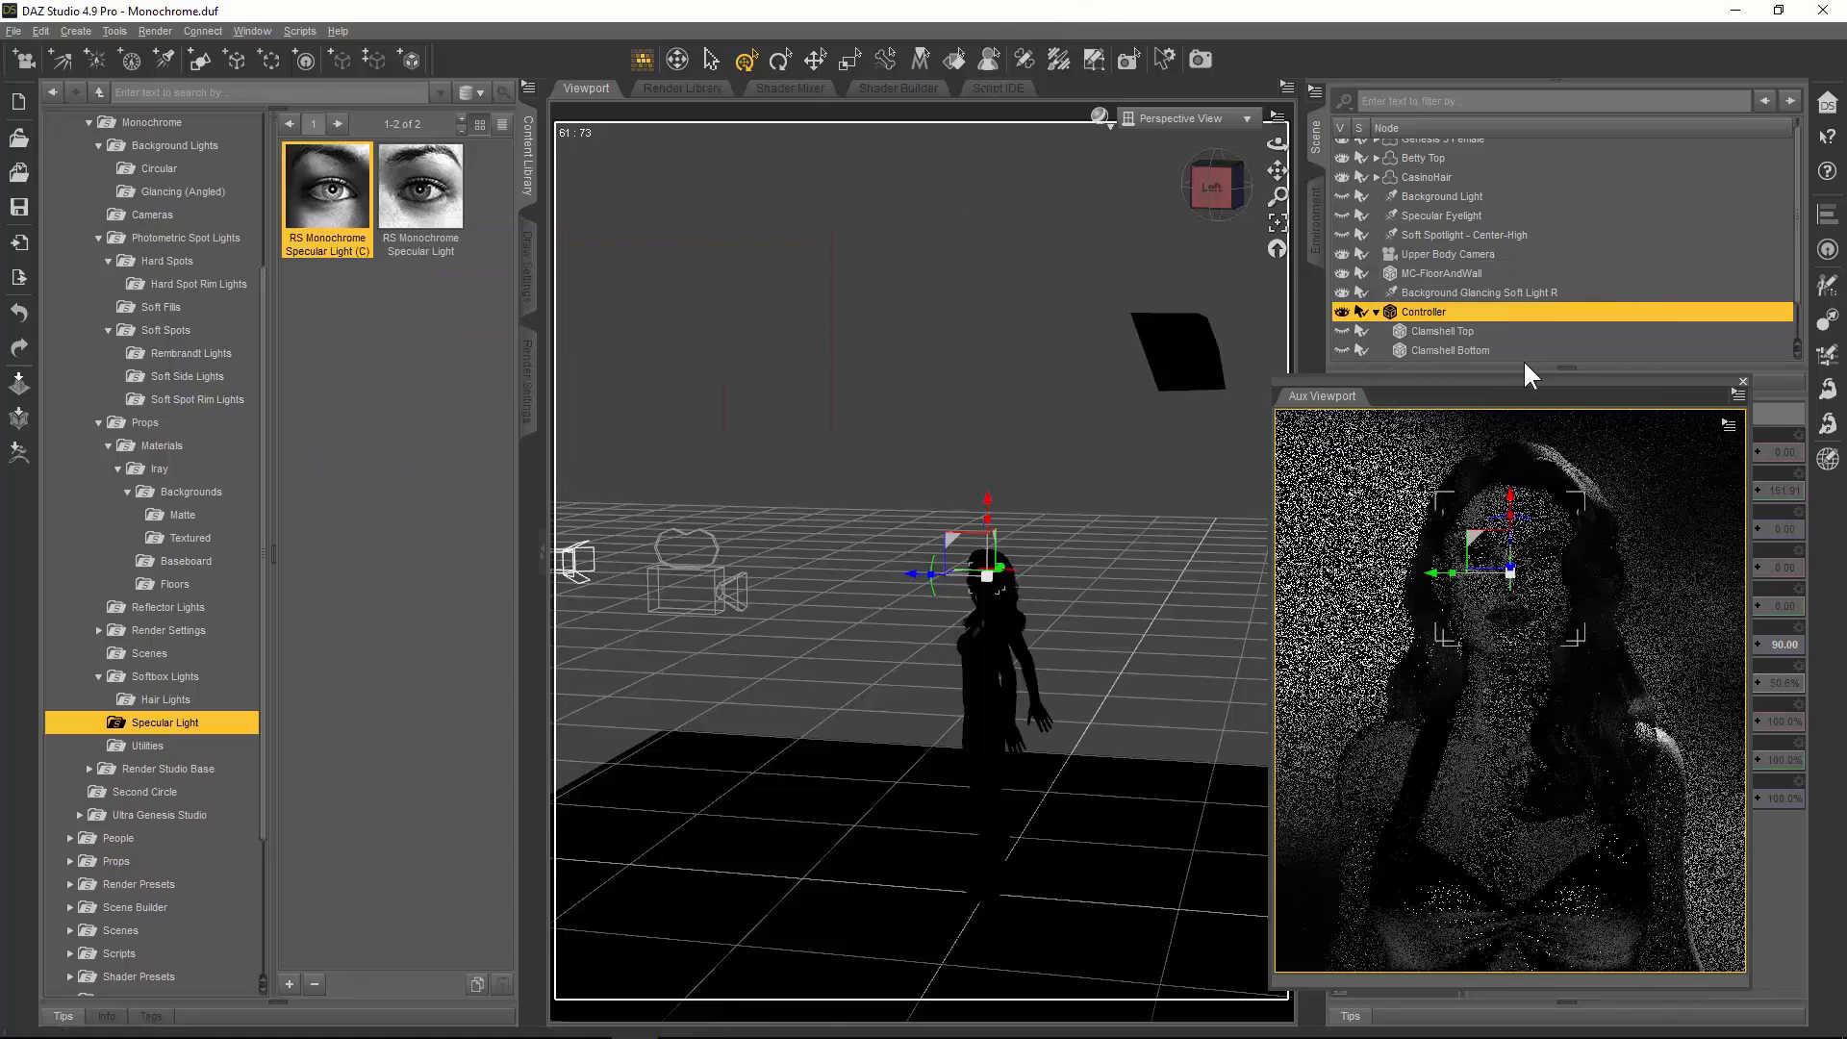
pyautogui.moveTo(1563, 384); pyautogui.dragTo(978, 286)
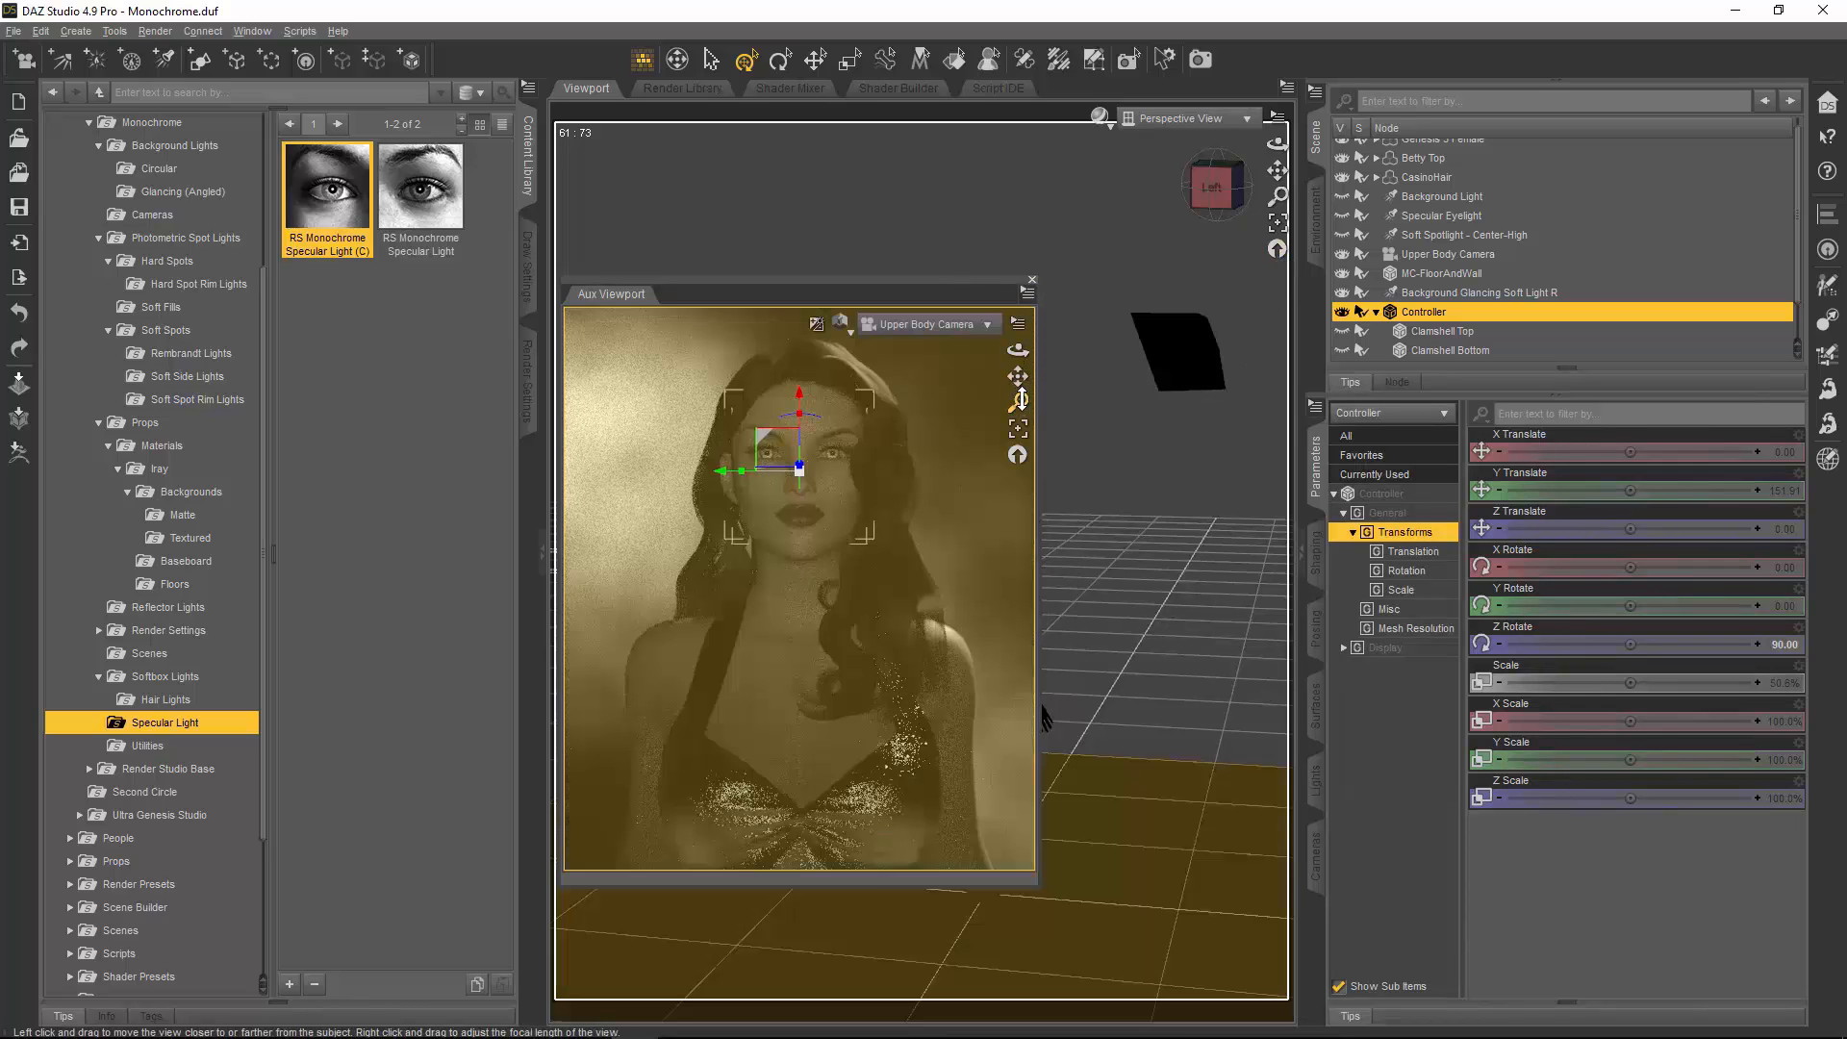
pyautogui.moveTo(1018, 402); pyautogui.dragTo(1020, 332)
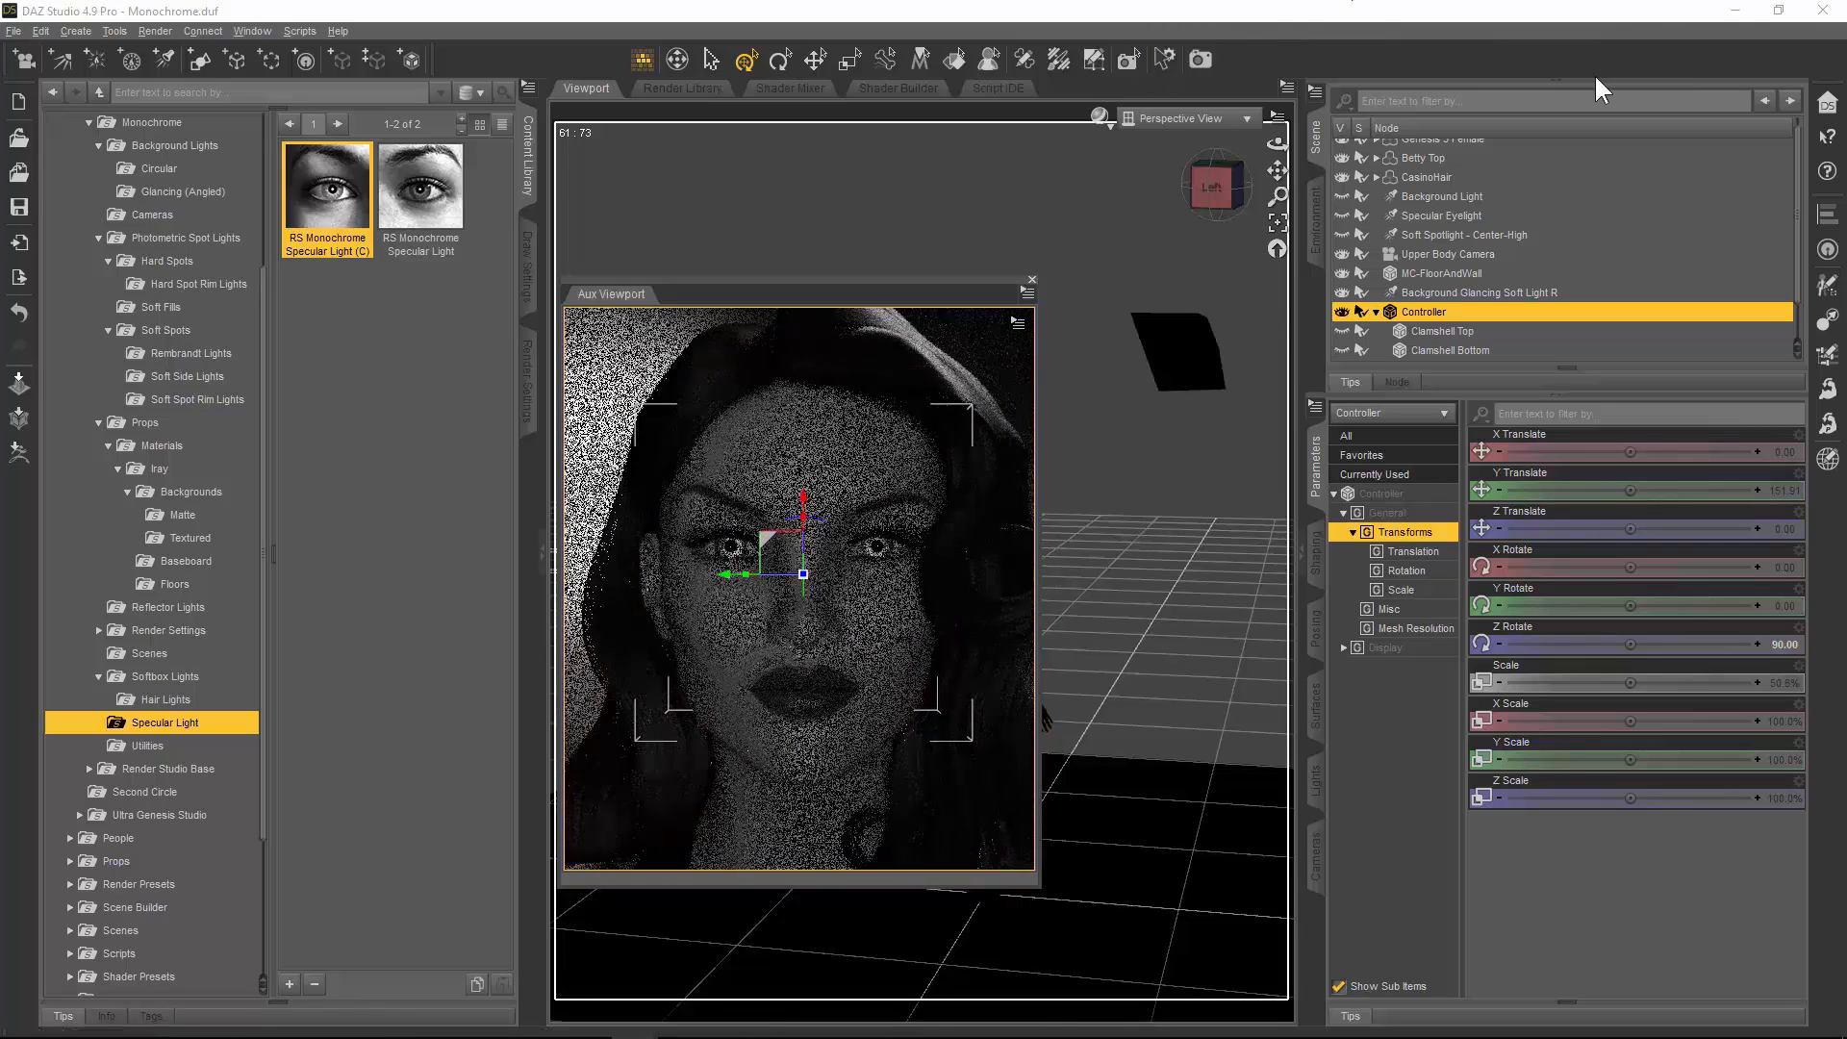
# Step: Rotate the Specular Controller to about -15.64 on X and -36.29 on Y to reposition the eyelight
pyautogui.scroll(-1, 1624, 246)
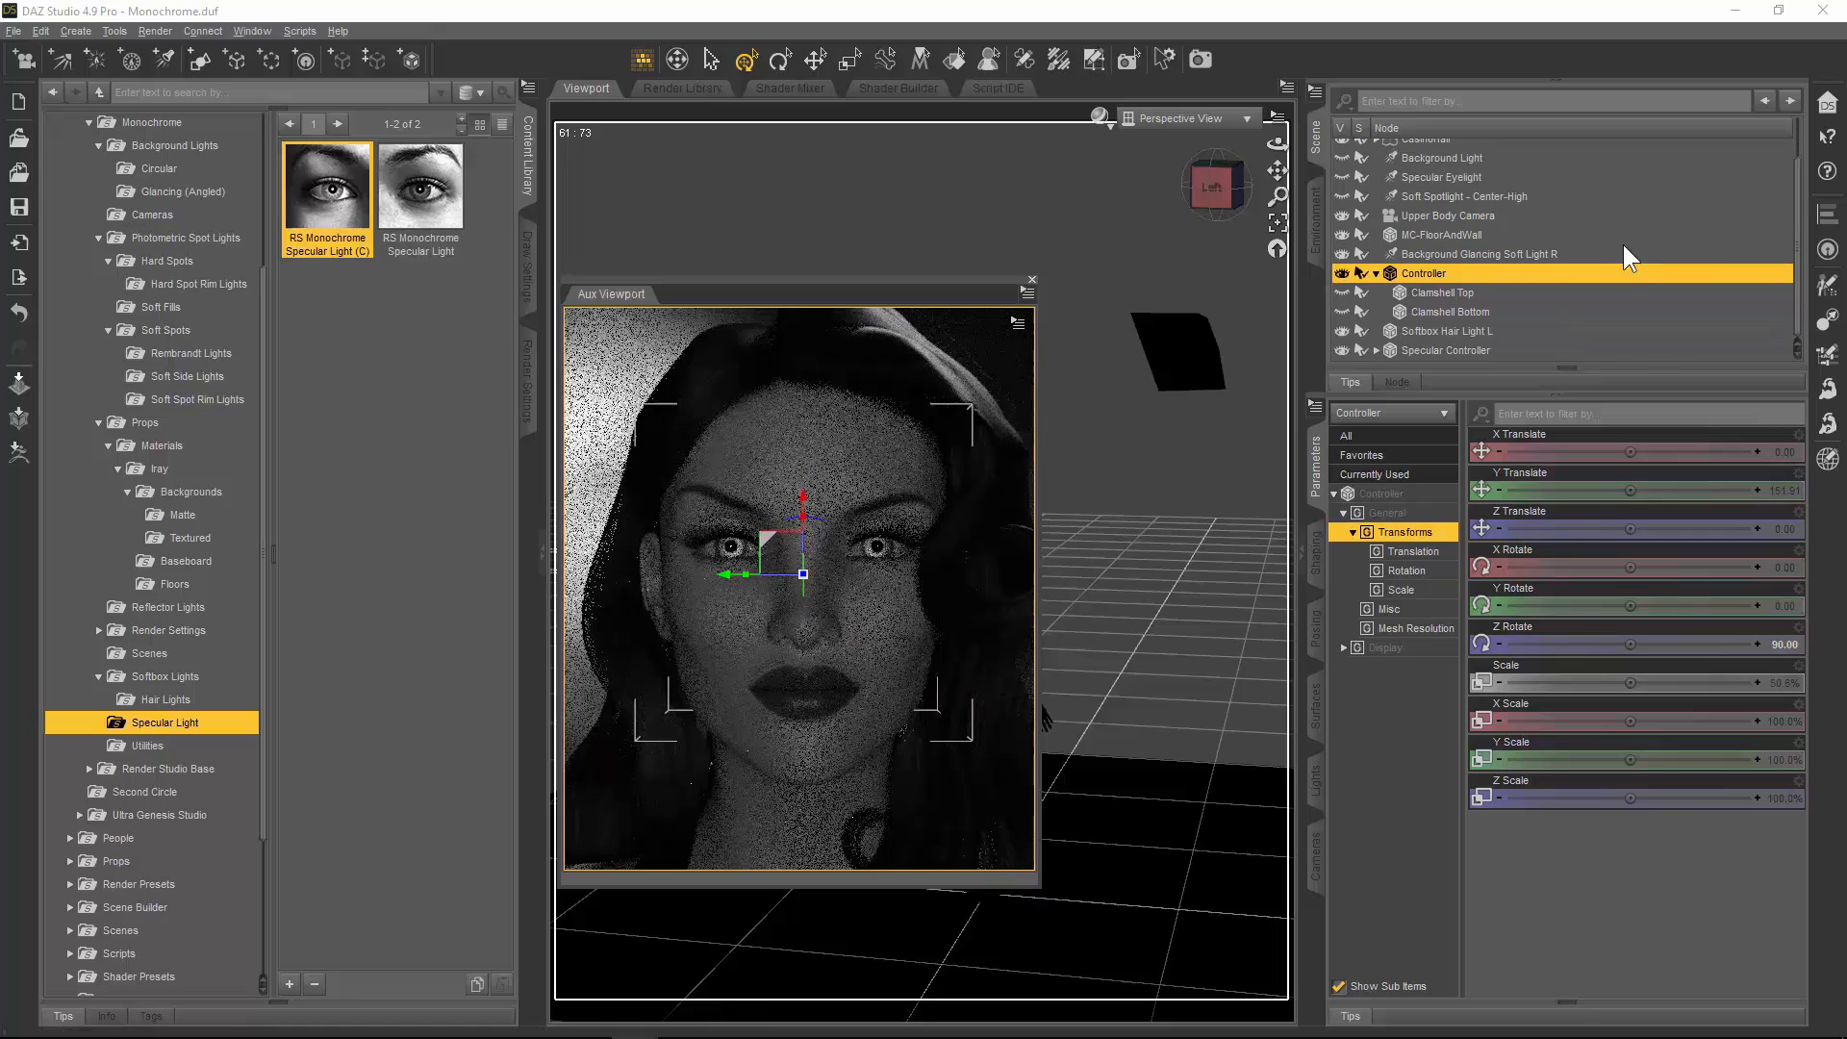
pyautogui.click(1377, 350)
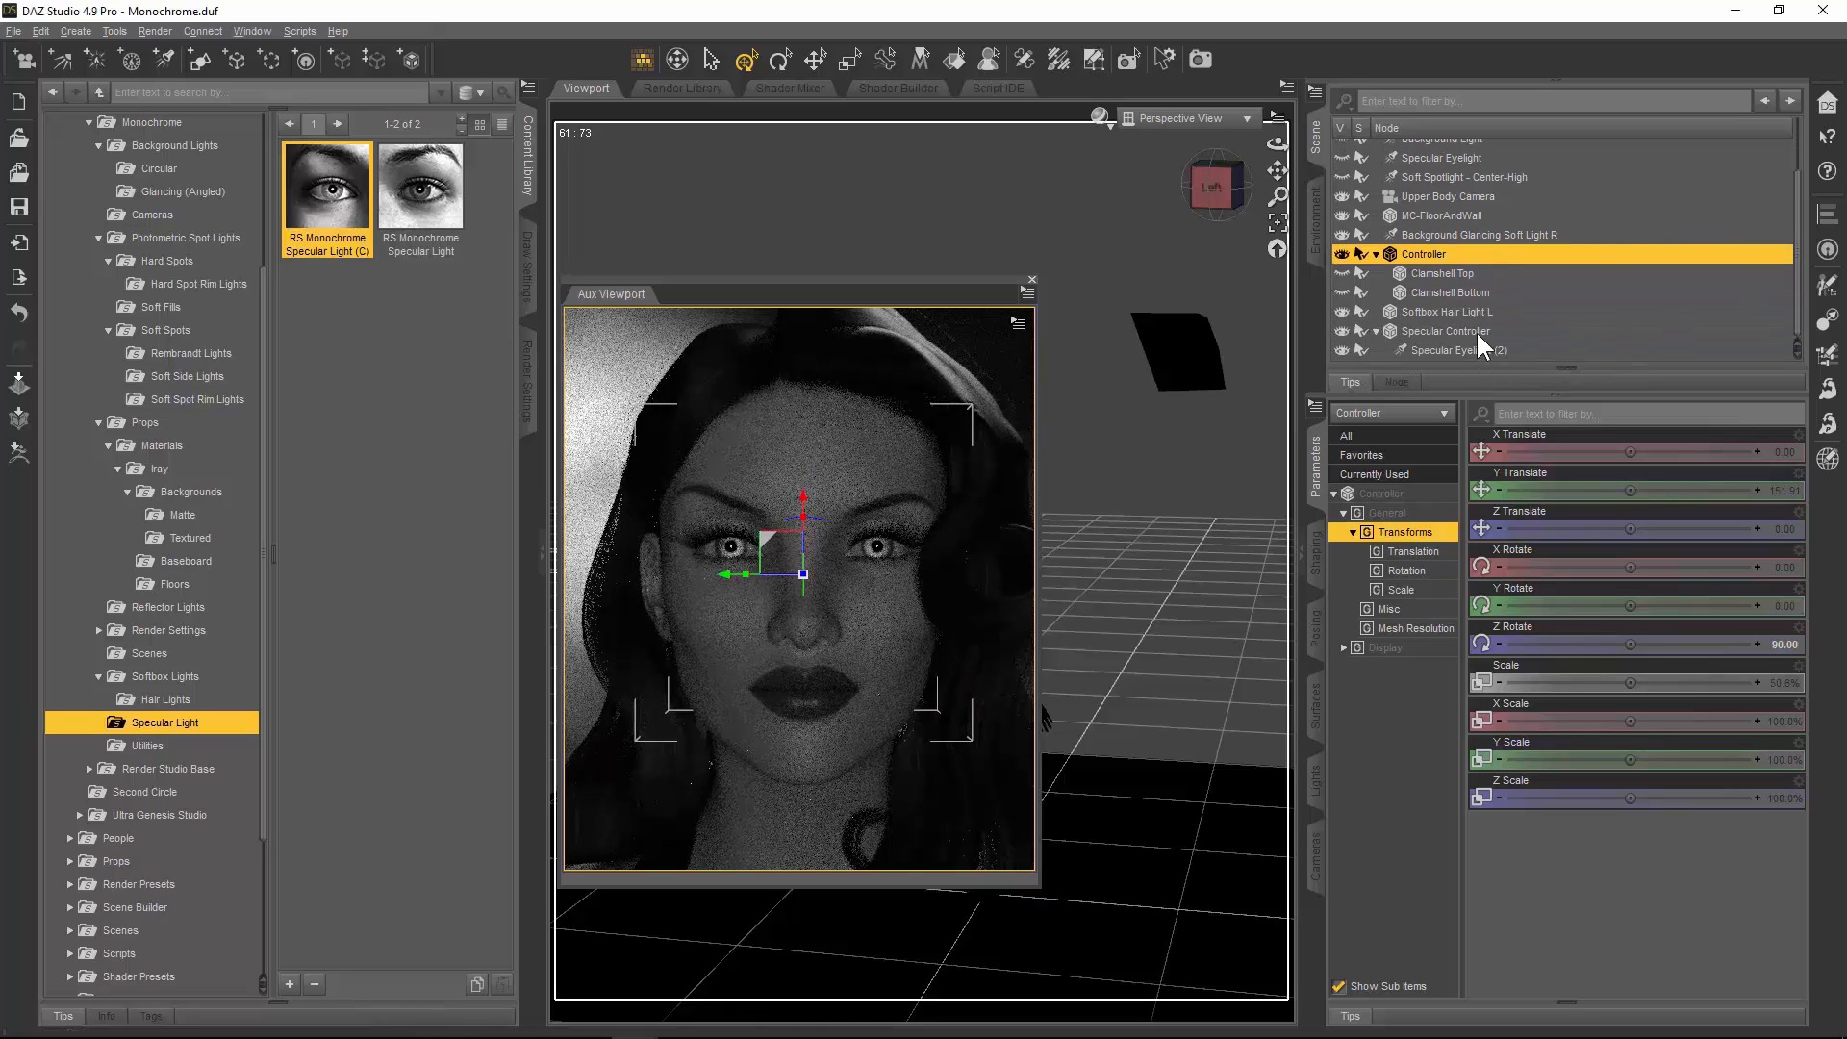
pyautogui.click(1476, 331)
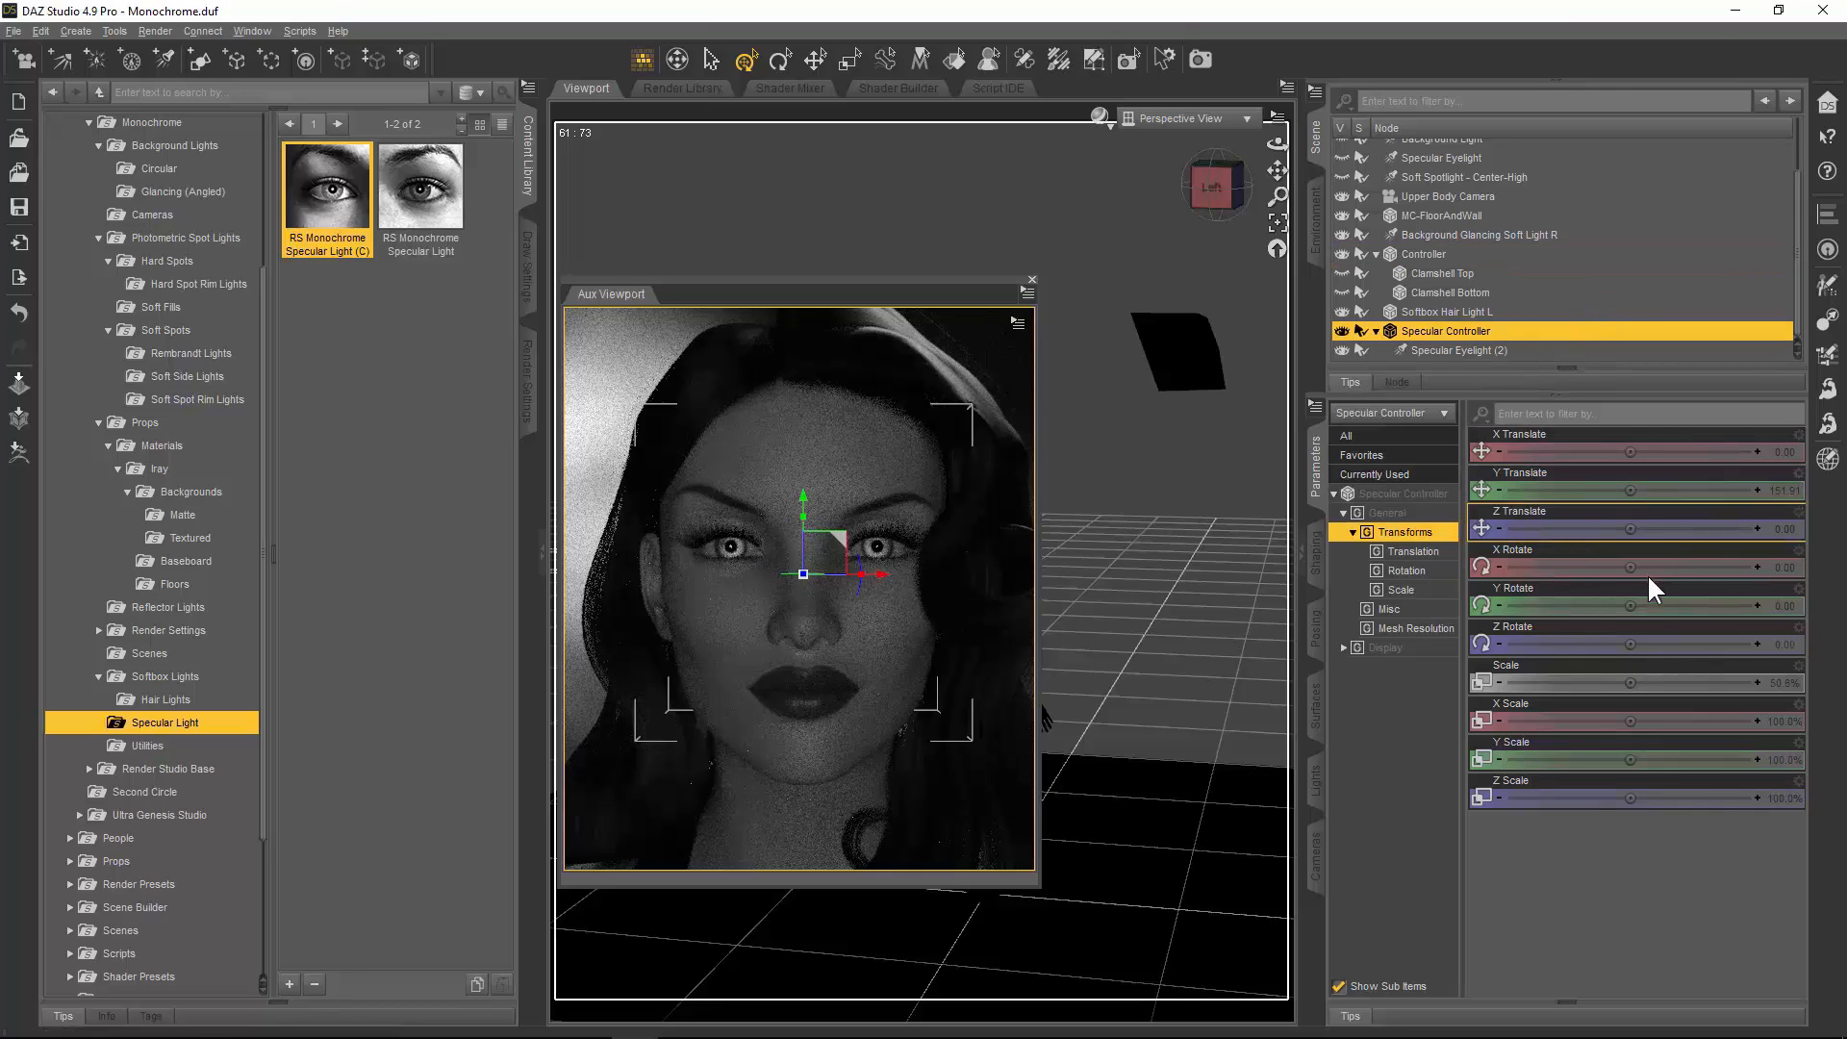
pyautogui.moveTo(1633, 606); pyautogui.dragTo(1573, 606)
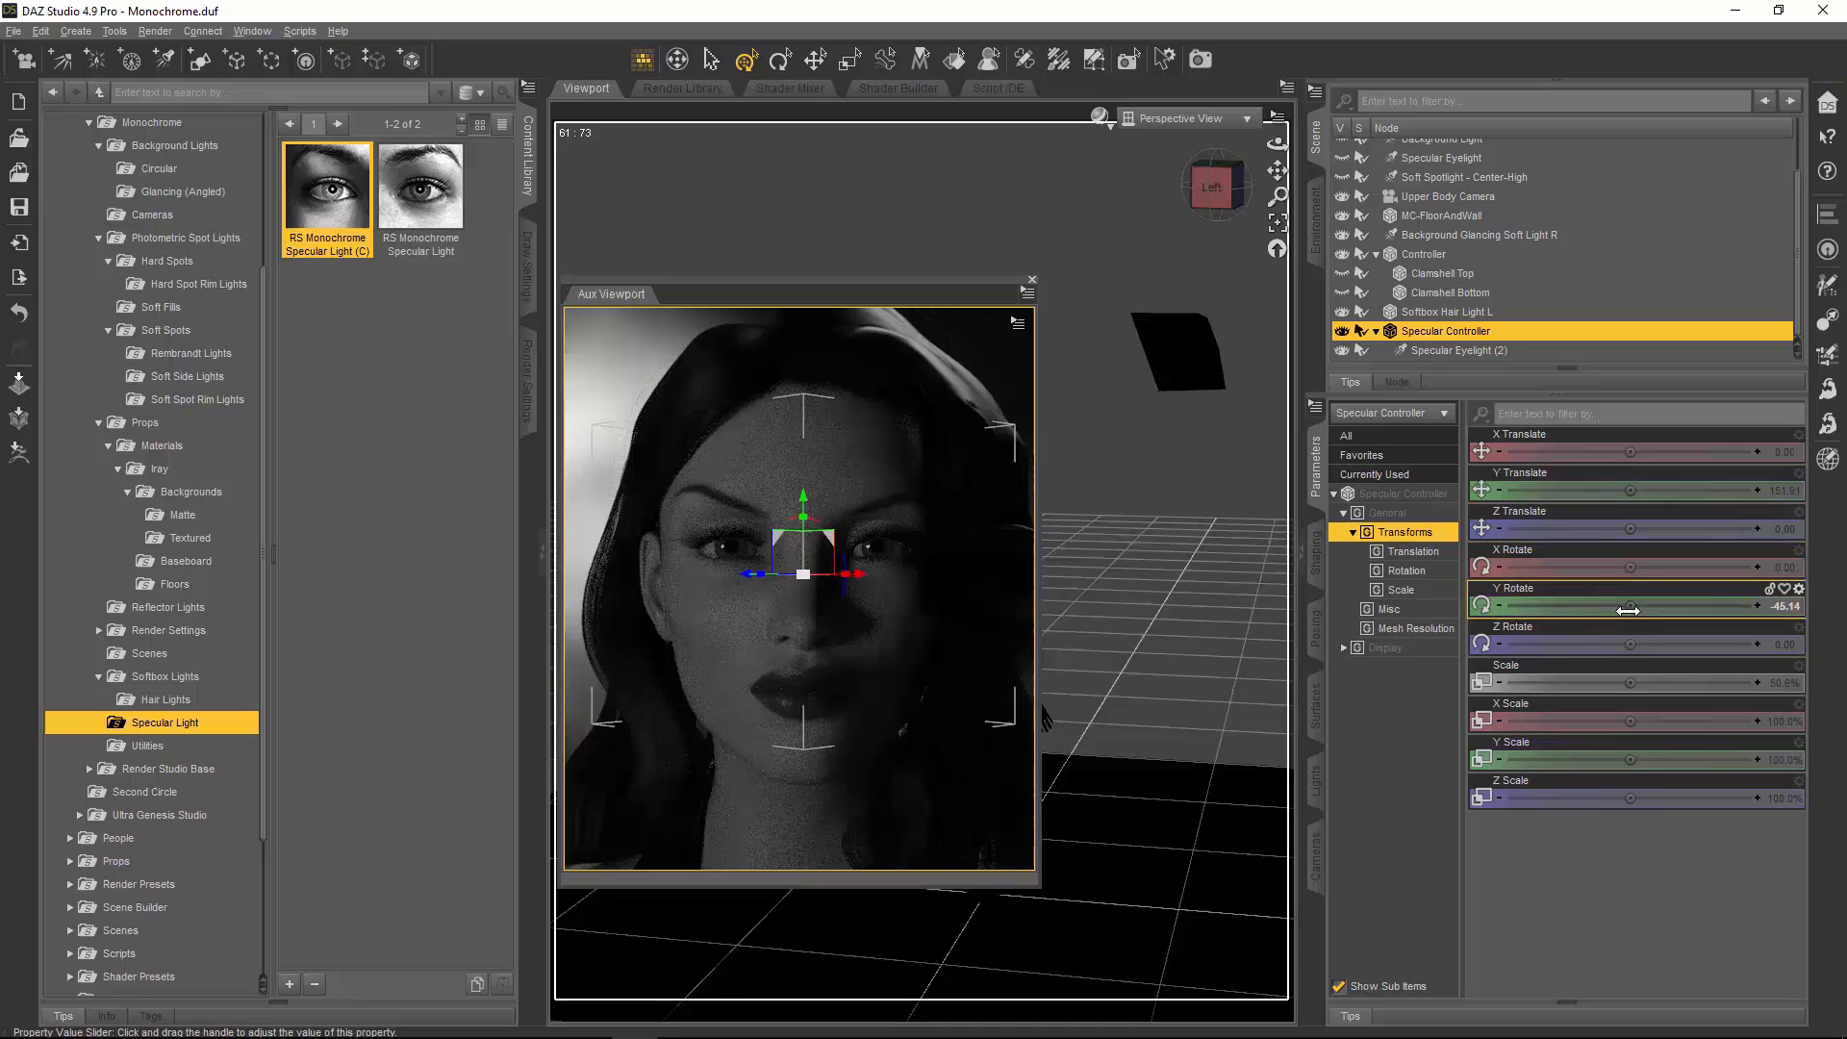
pyautogui.moveTo(1633, 608); pyautogui.dragTo(1580, 606)
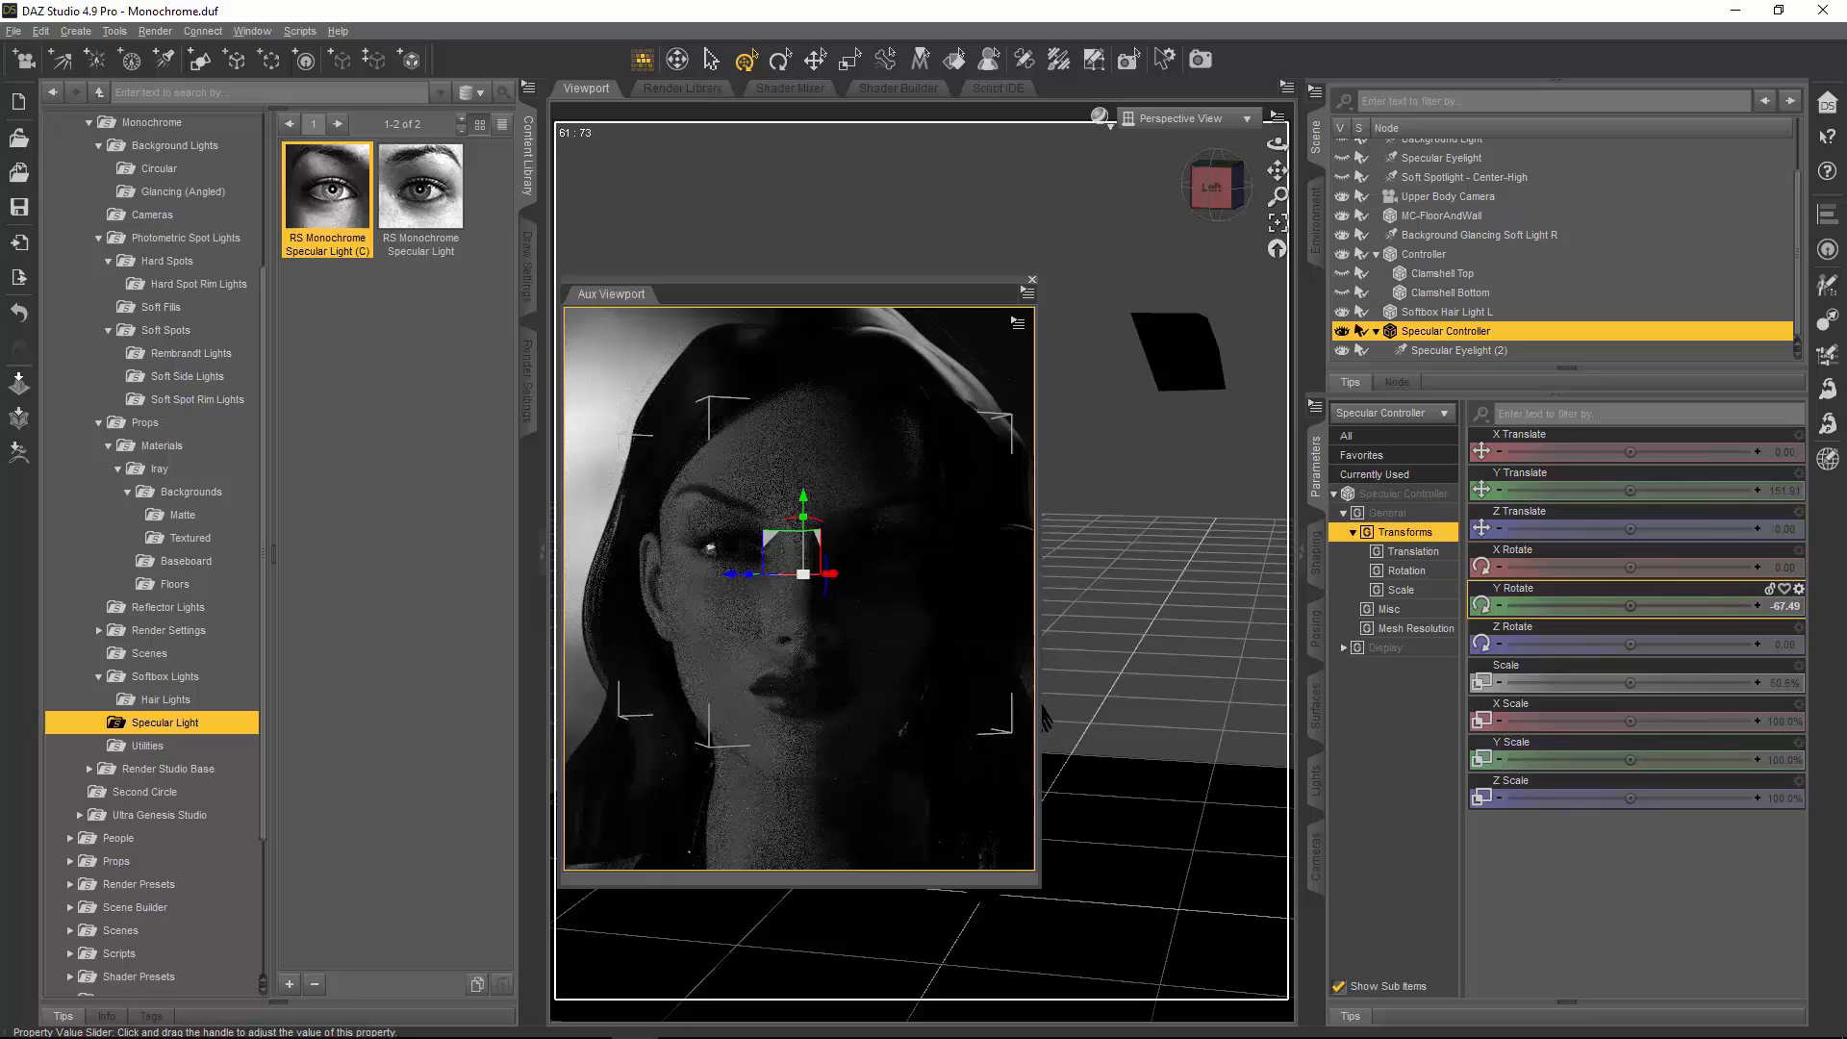
pyautogui.moveTo(1630, 605); pyautogui.dragTo(1583, 568)
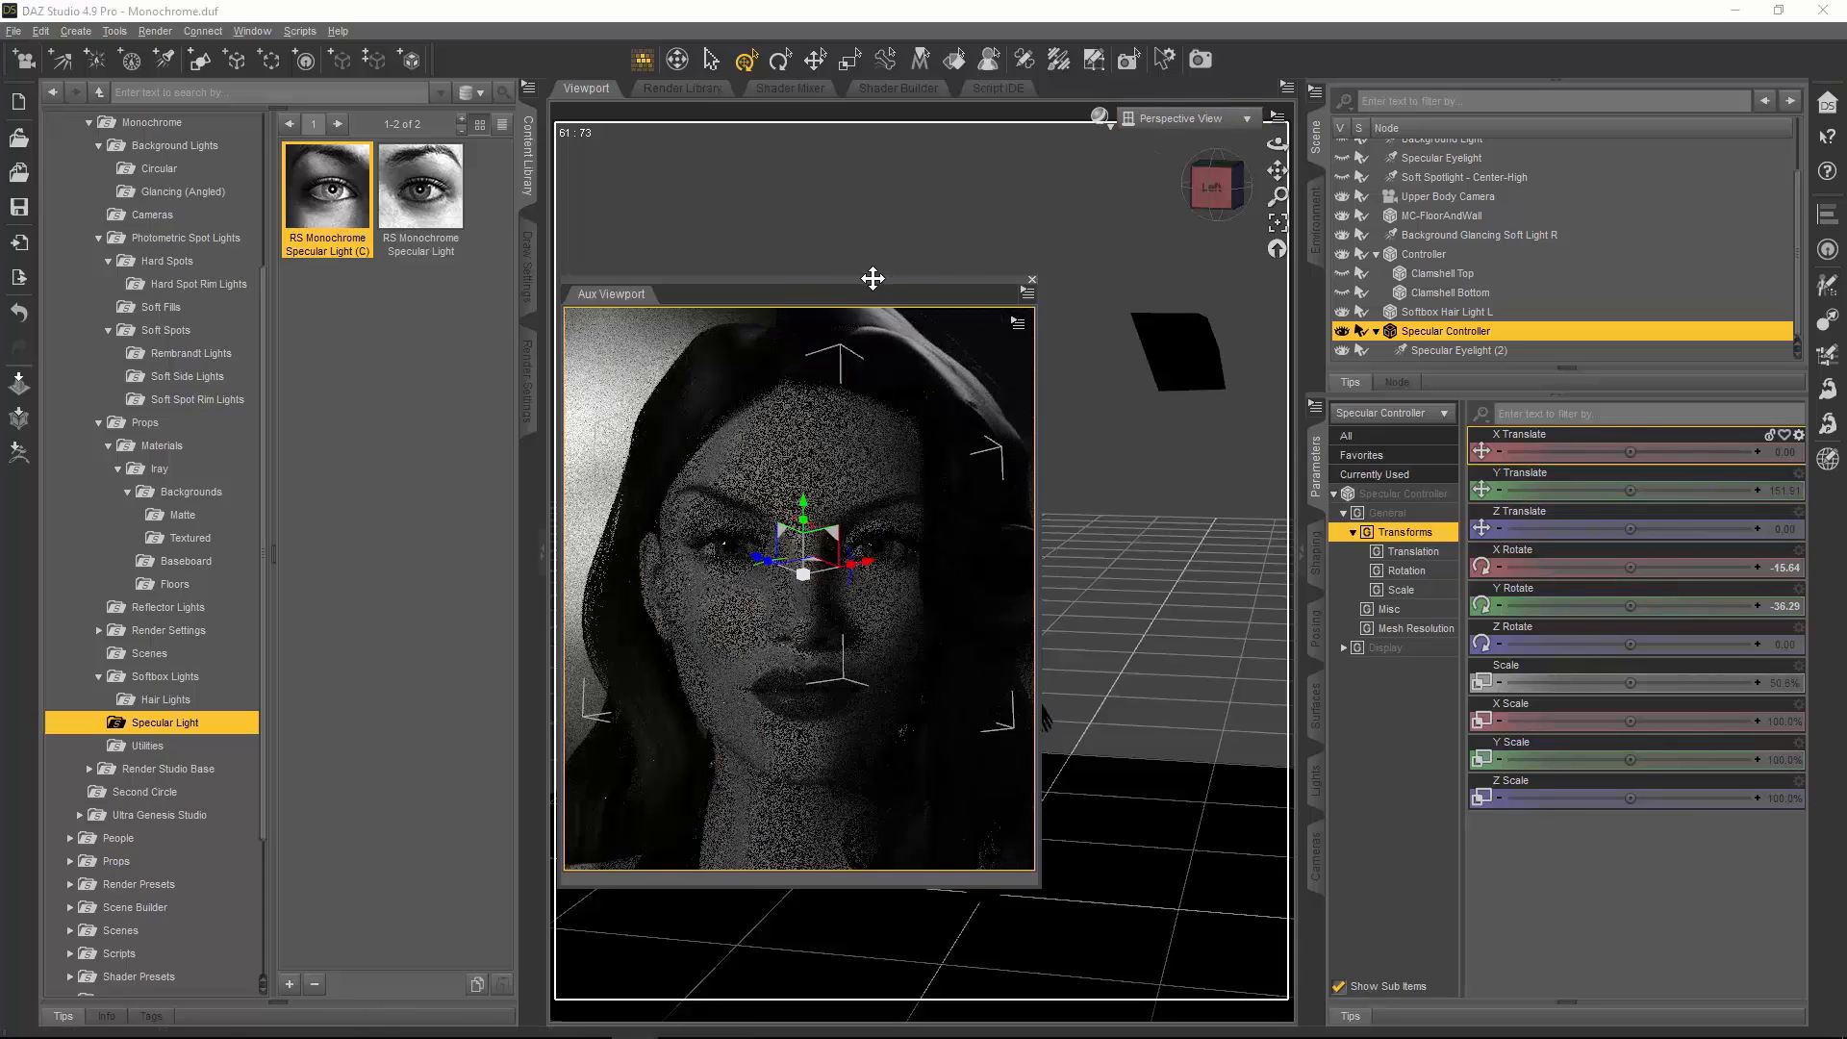
pyautogui.moveTo(875, 276); pyautogui.dragTo(1589, 322)
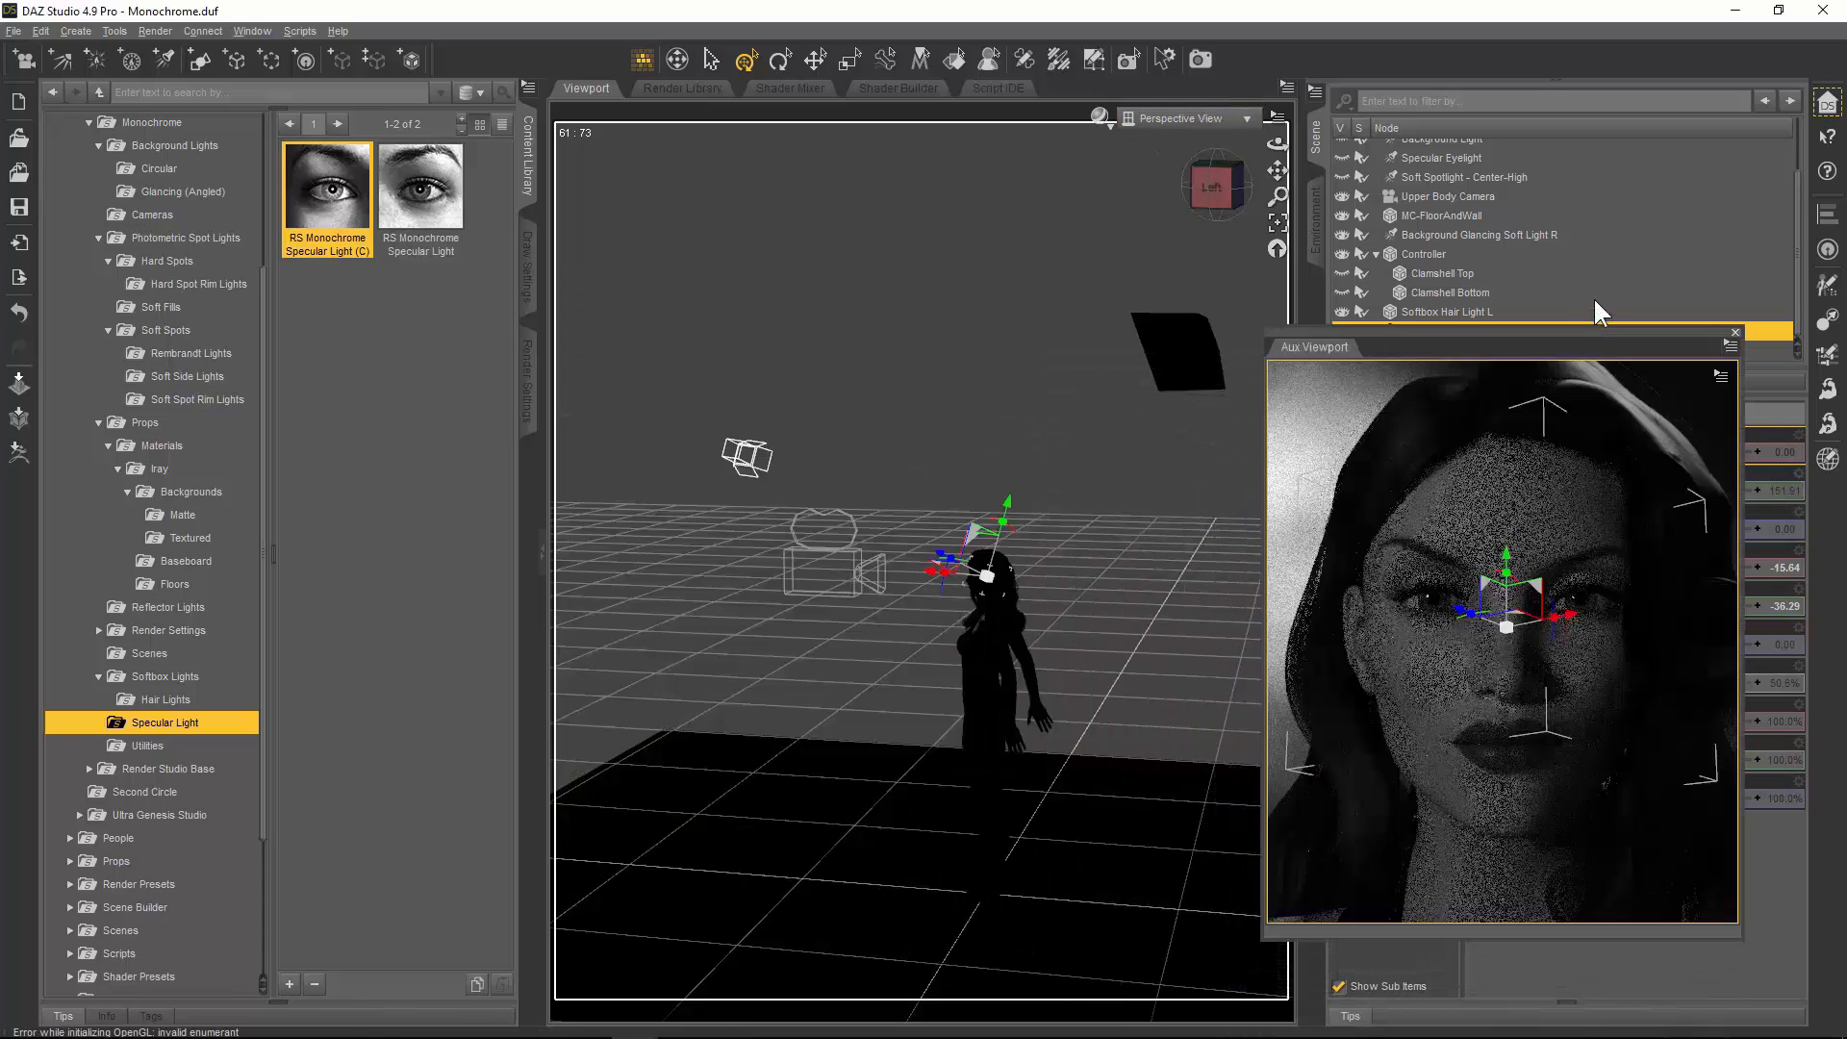